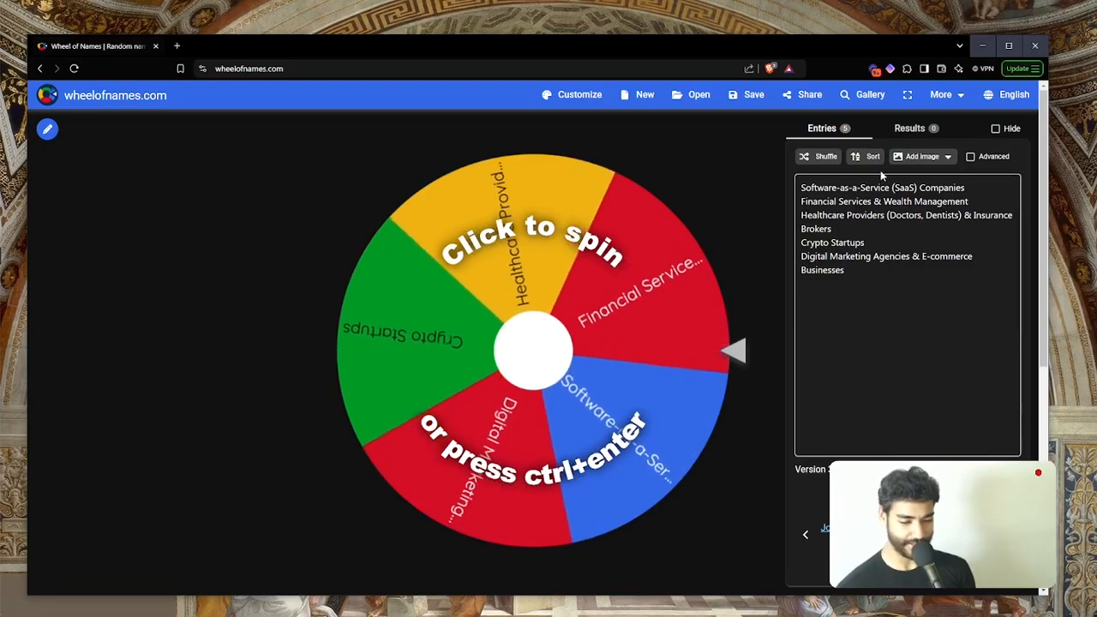
Step: Remove the Software-as-a-Service (SaaS) Companies entry from the wheel and spin it to pick a niche
triple_click(880, 181)
key("BackSpace")
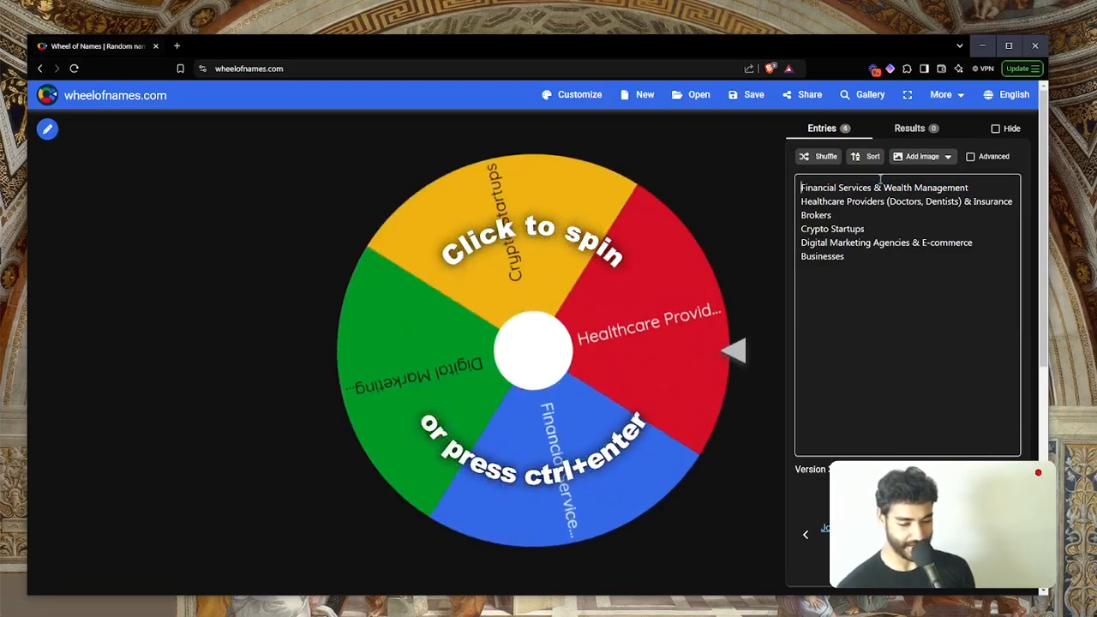
left_click(572, 321)
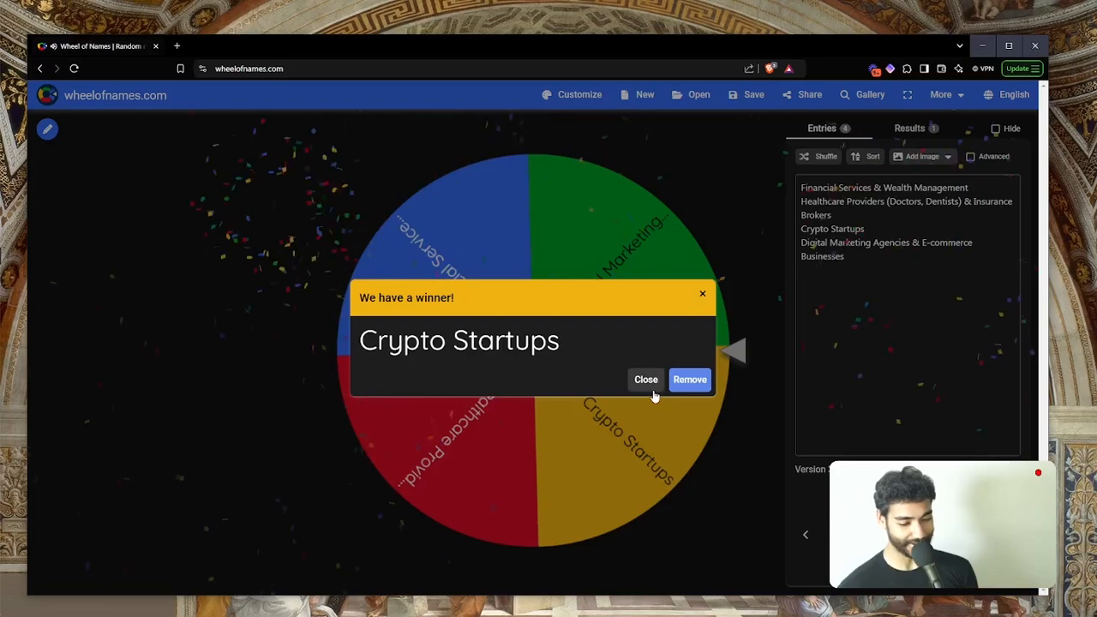
left_click_drag(563, 347, 387, 349)
triple_click(387, 352)
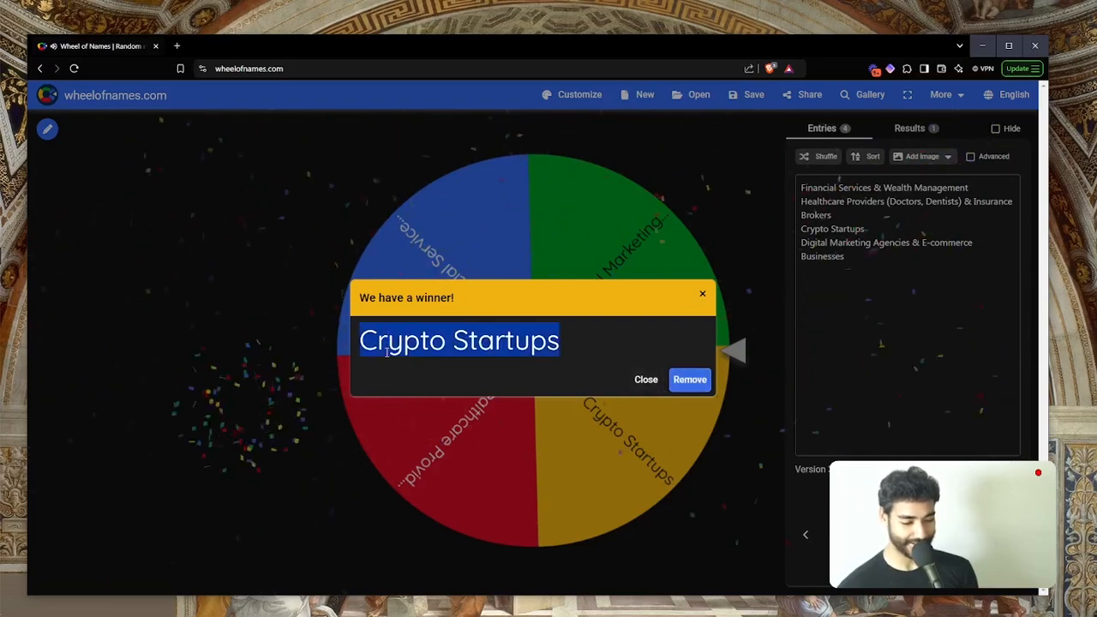
left_click(647, 382)
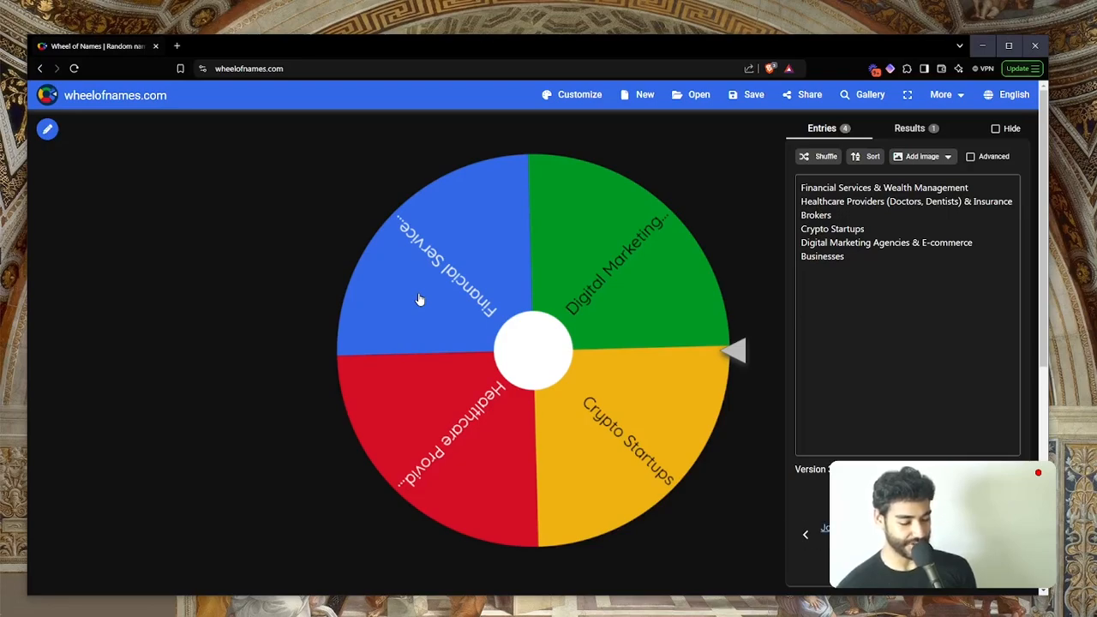
Step: Open apify.com in a new browser tab and enter the Apify console
key("ctrl+t")
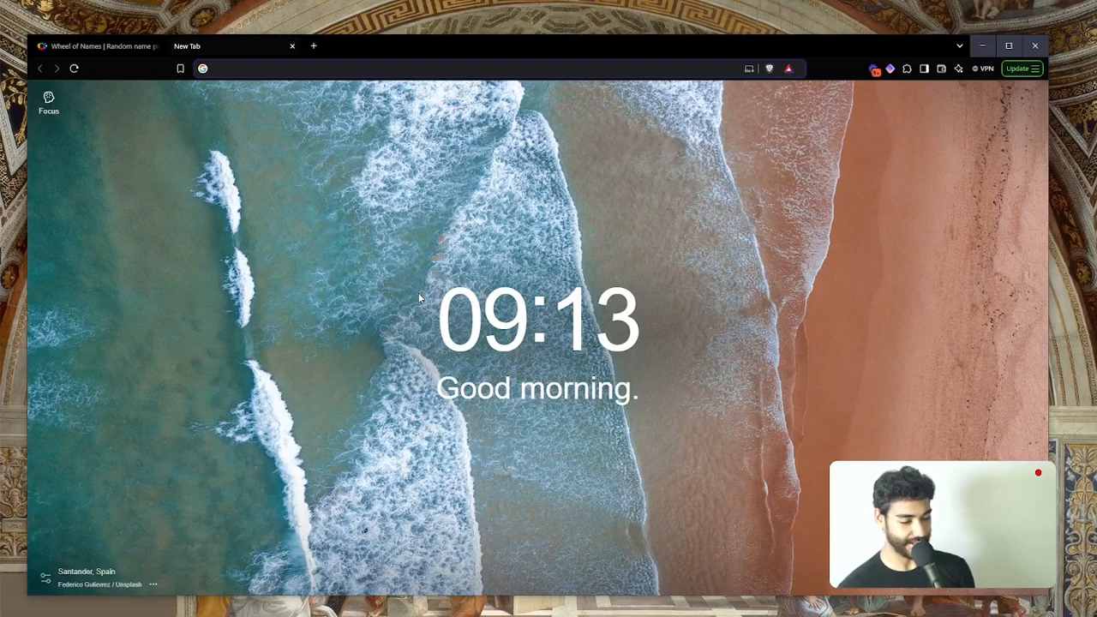
type("A")
key("Return")
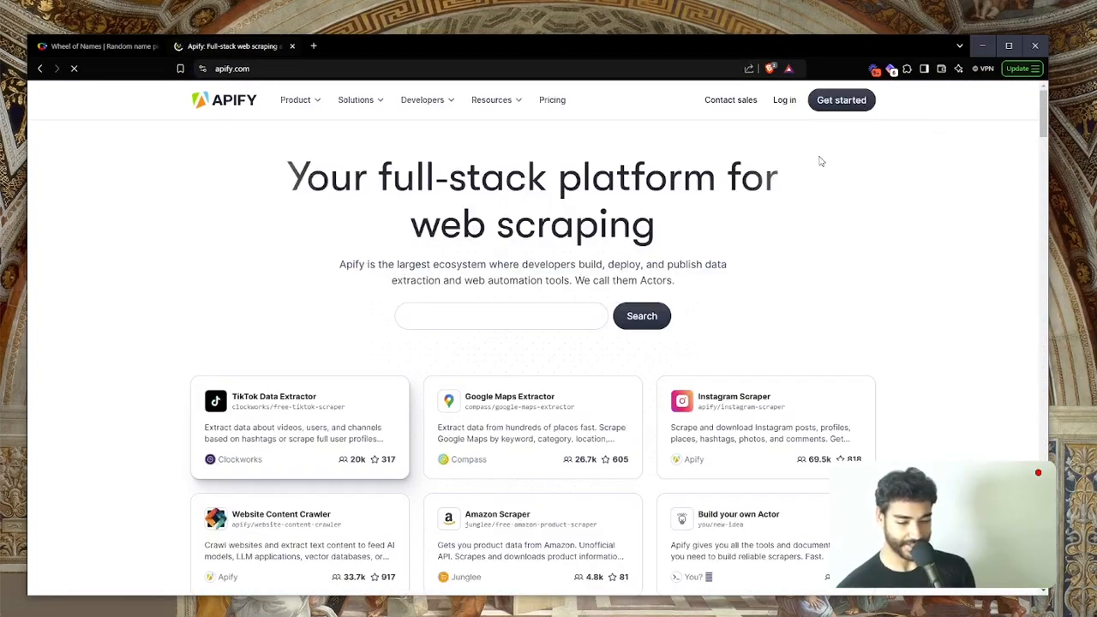
left_click(852, 103)
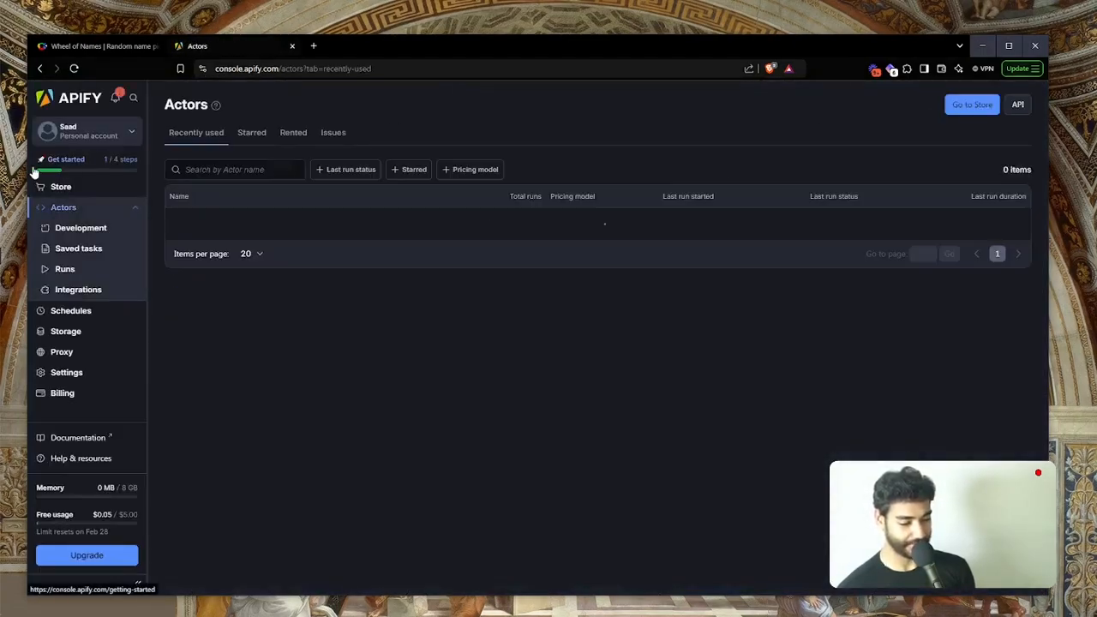
Step: Search the Apify Store for "linkedin sales nav" and open the Linkedin Sales Navigator Scraper published by curious_coder
left_click(73, 195)
left_click(556, 181)
type("ll")
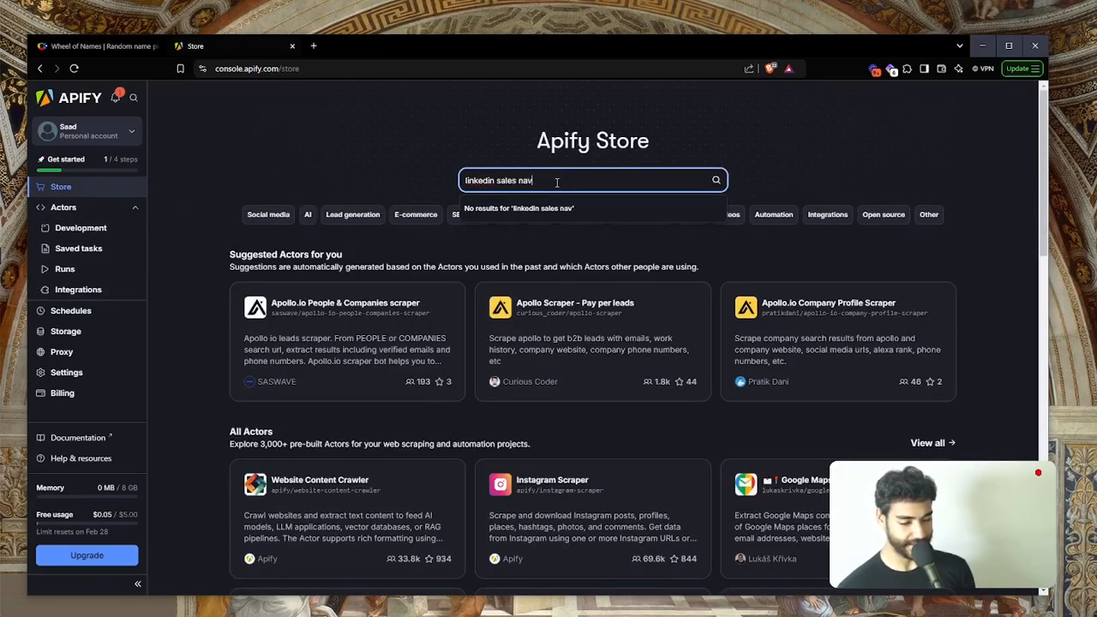
type("nkedin sales nav")
key("Return")
scroll(433, 297, "down", 1)
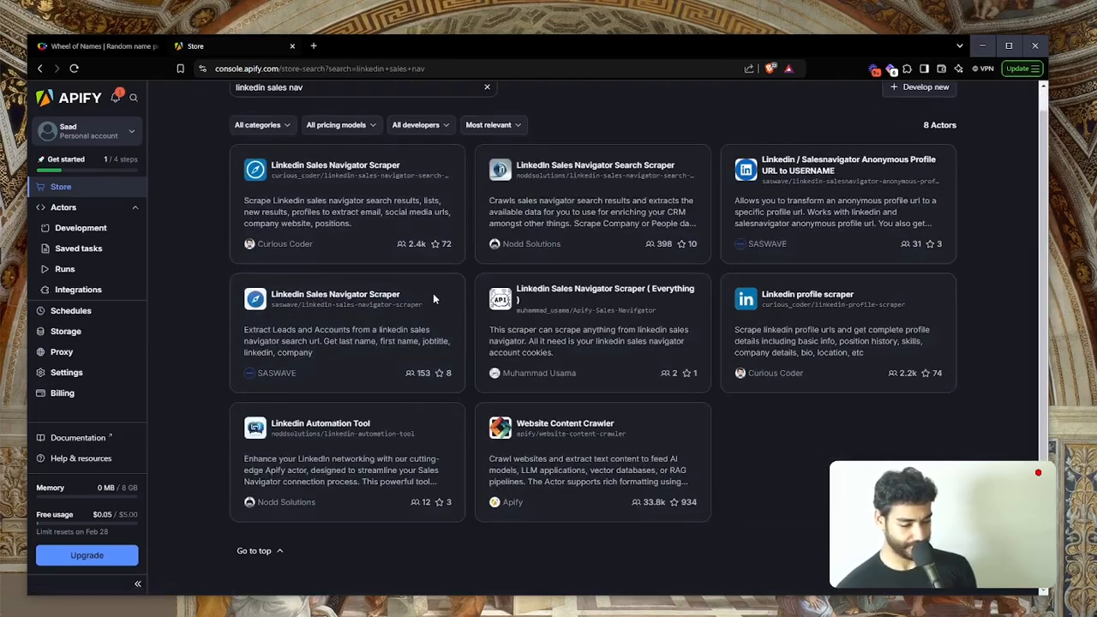
scroll(432, 298, "up", 1)
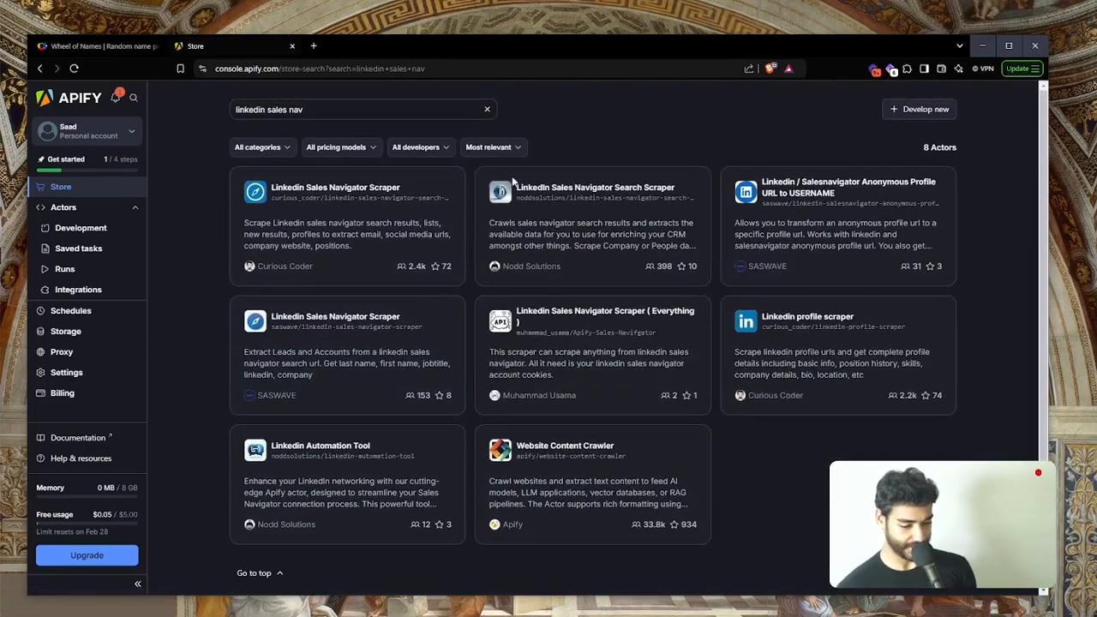
left_click(406, 267)
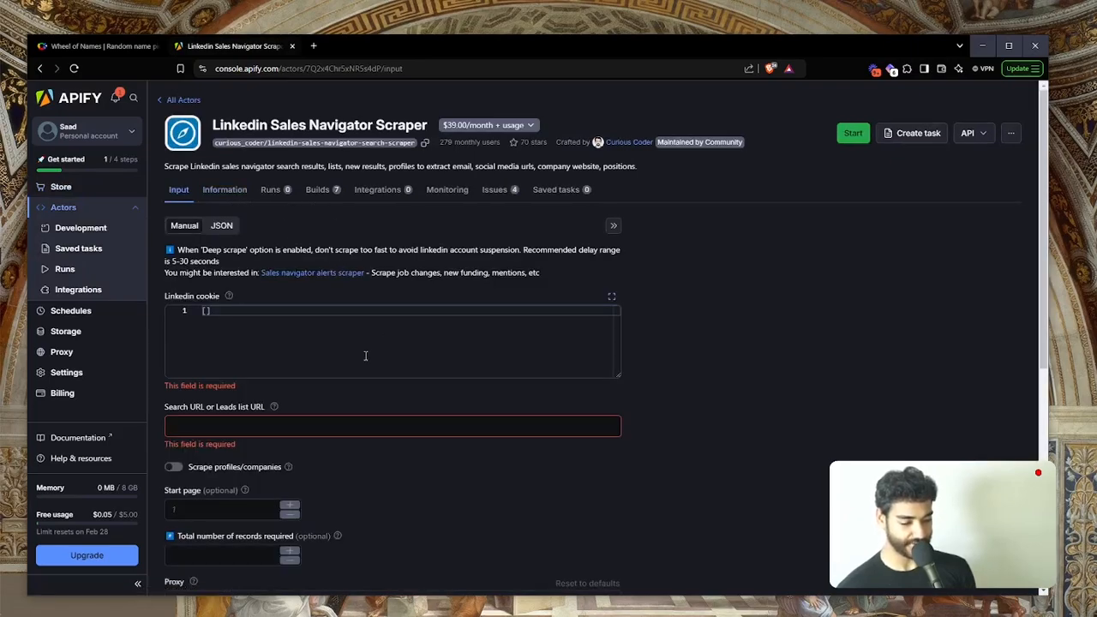
Step: Rent the Linkedin Sales Navigator Scraper Actor with its free trial
left_click(851, 136)
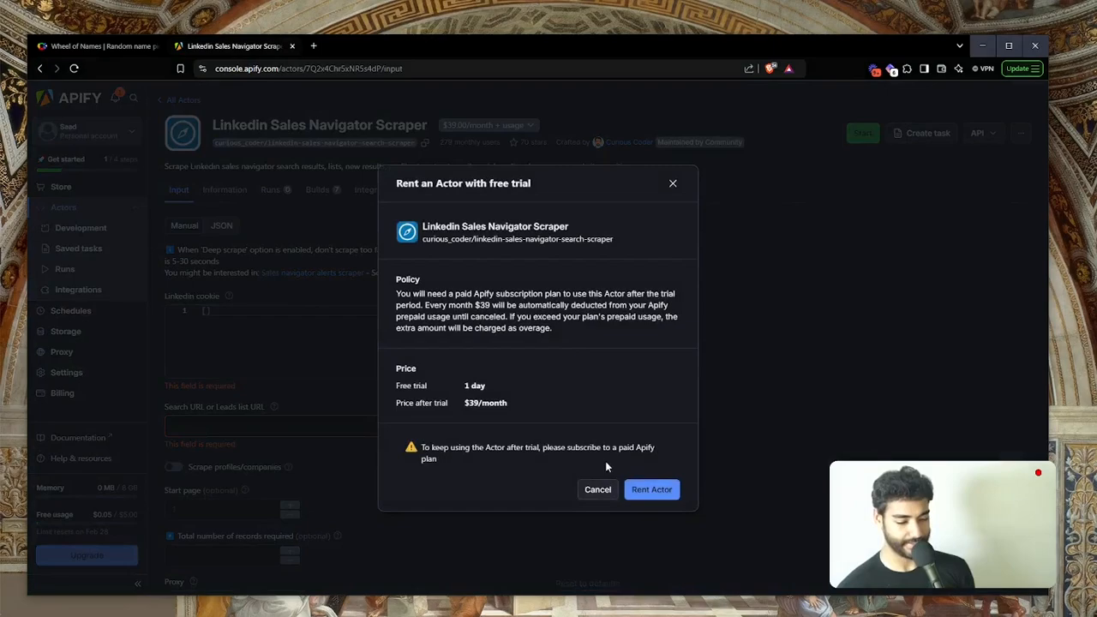
left_click(653, 491)
scroll(584, 412, "down", 3)
scroll(583, 414, "up", 3)
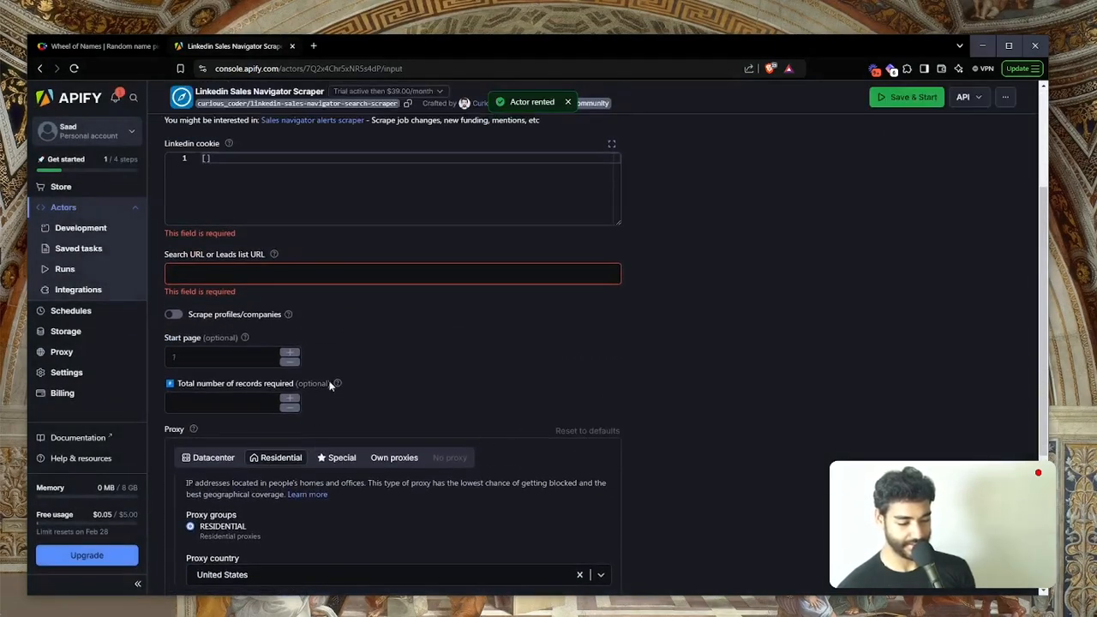
scroll(453, 176, "up", 1)
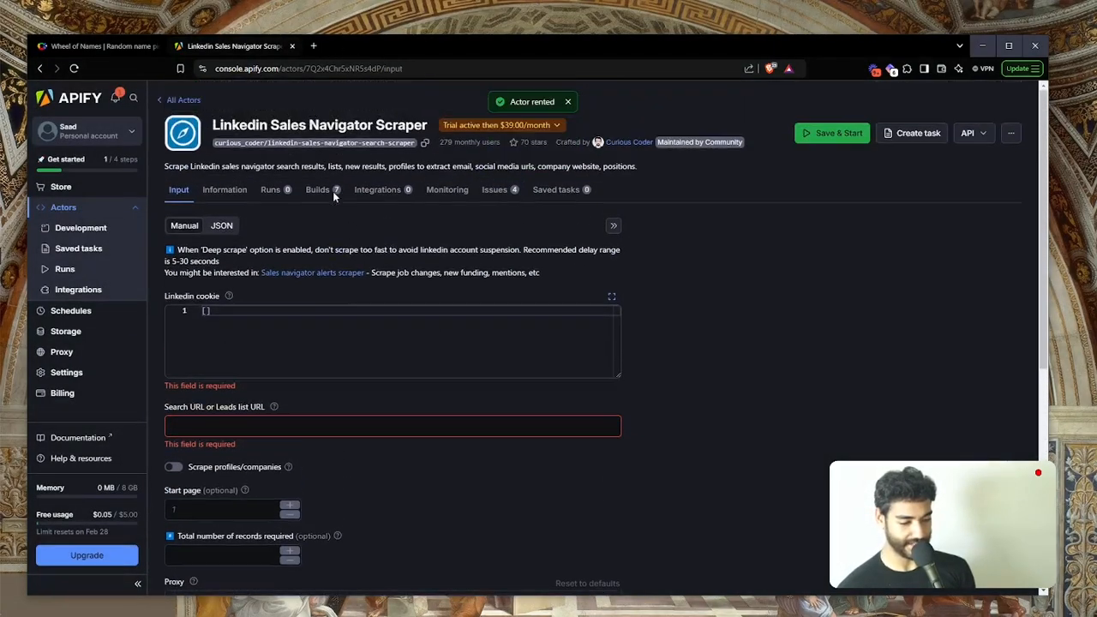
left_click_drag(213, 125, 369, 121)
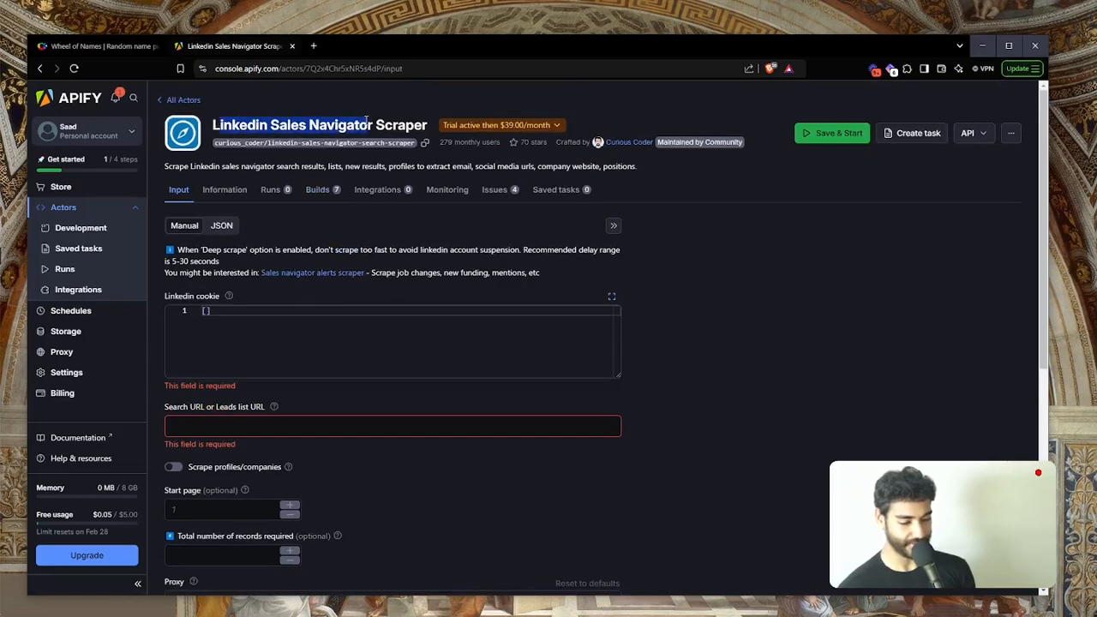
triple_click(366, 121)
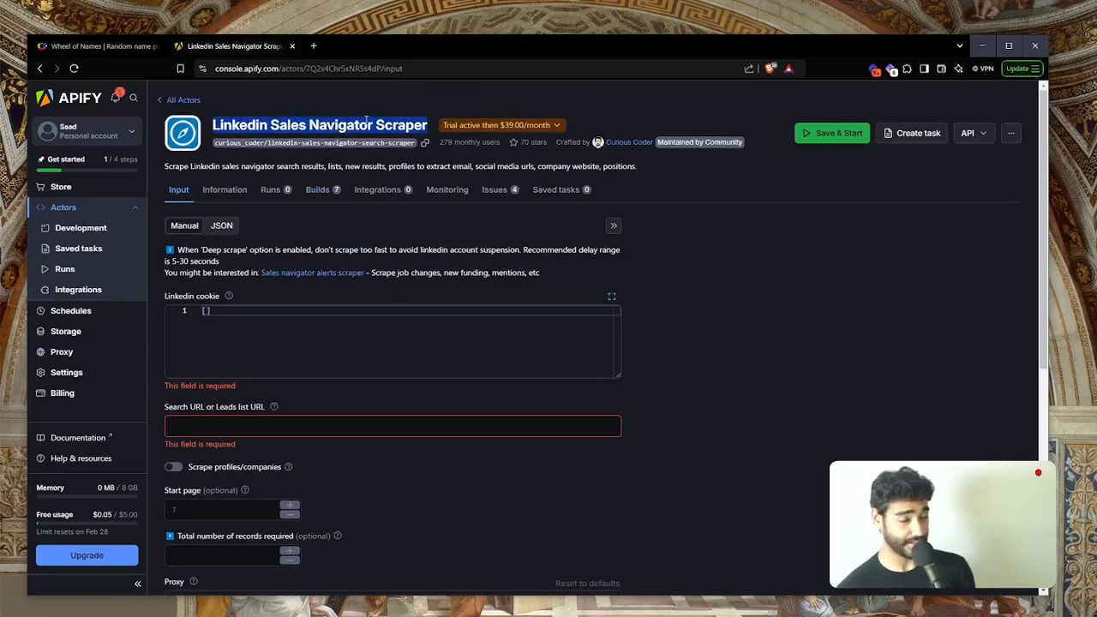
Step: Search the web for "linkedin sales nav" in a new tab and view the LinkedIn Sales Navigator product page
key("ctrl+t")
type("linke")
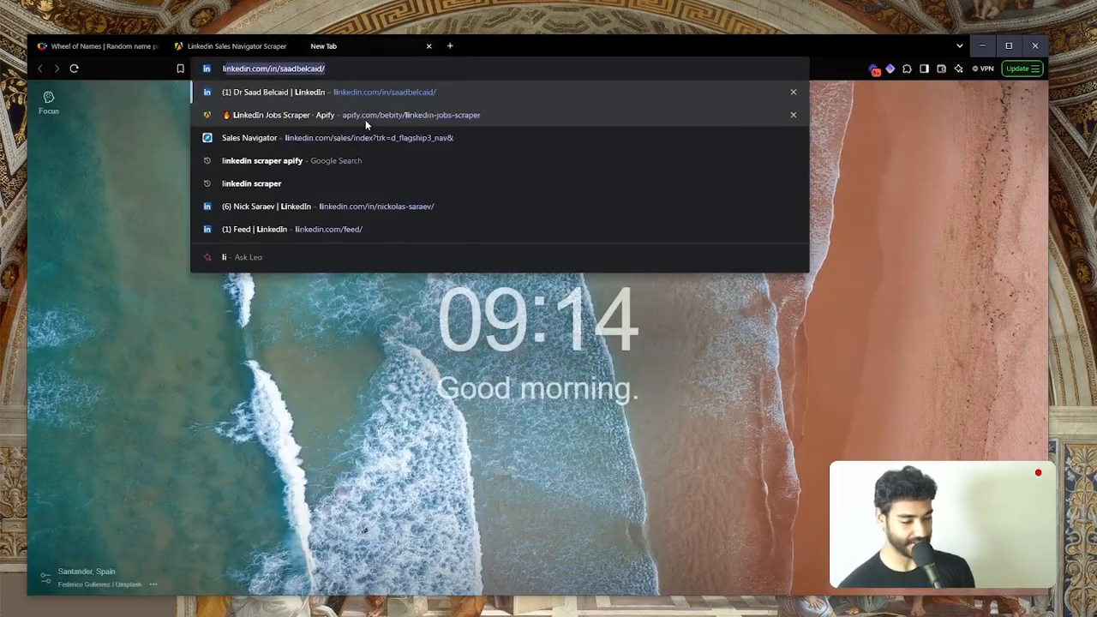
type("din sales nav")
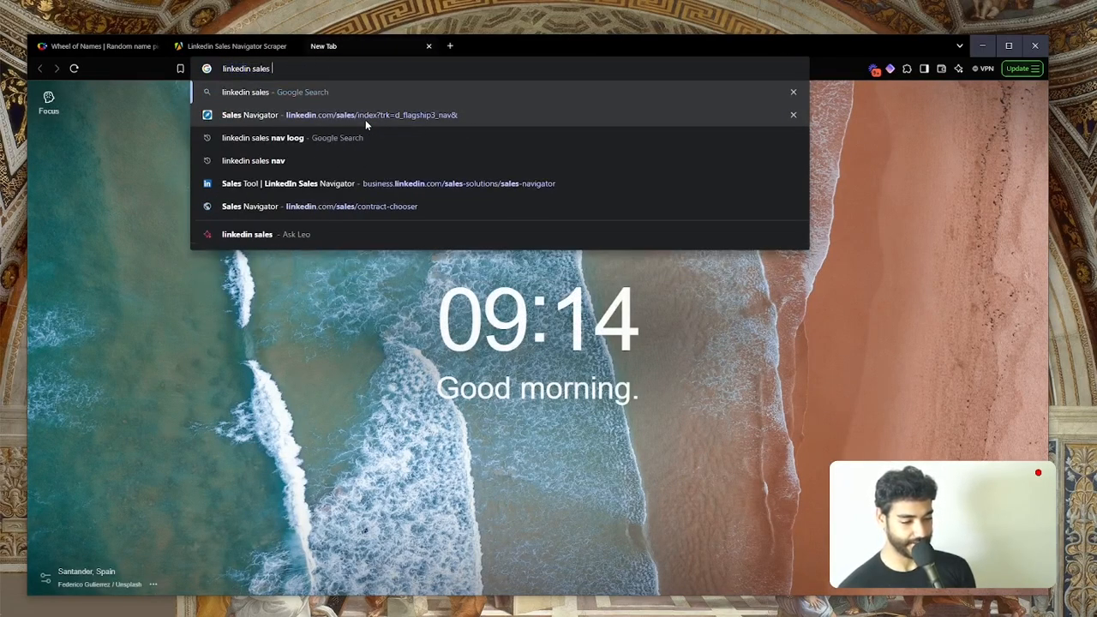
key("Return")
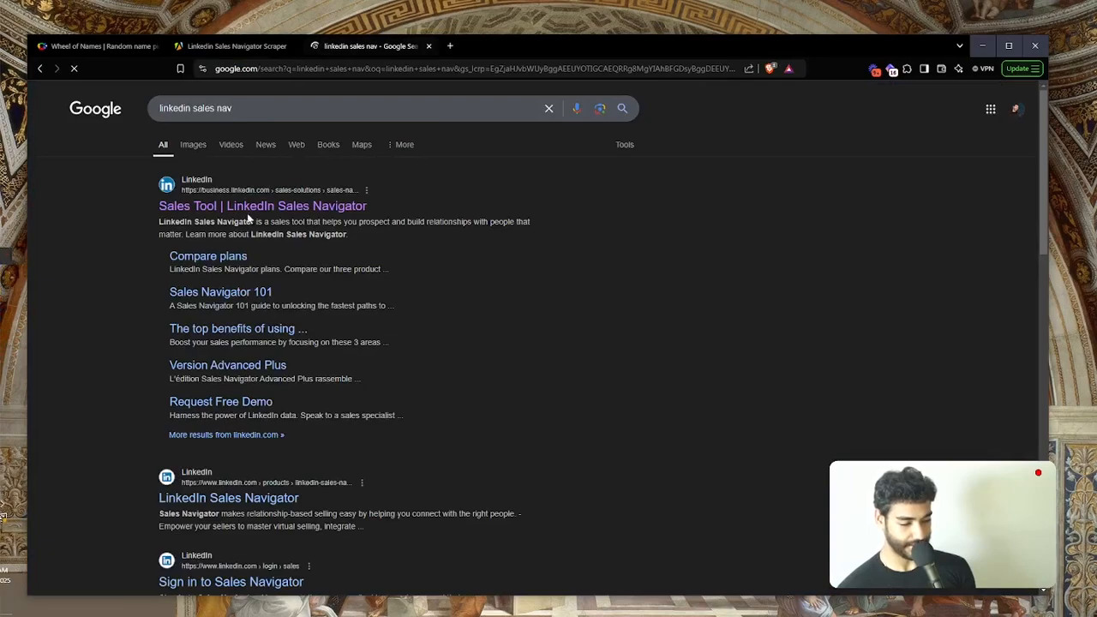
left_click(252, 210)
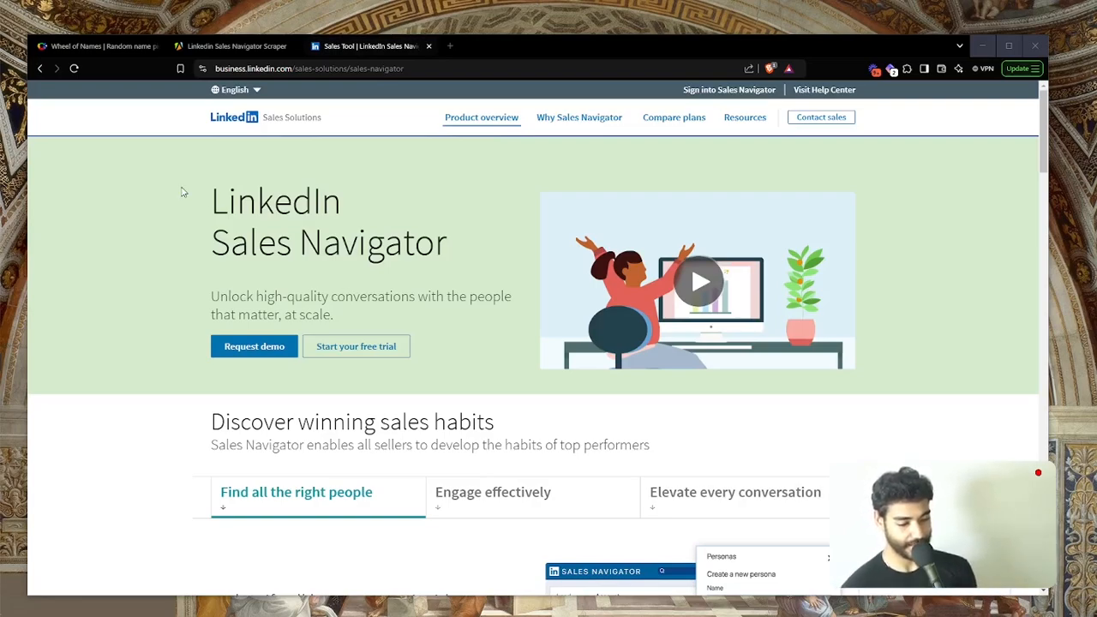
double_click(398, 72)
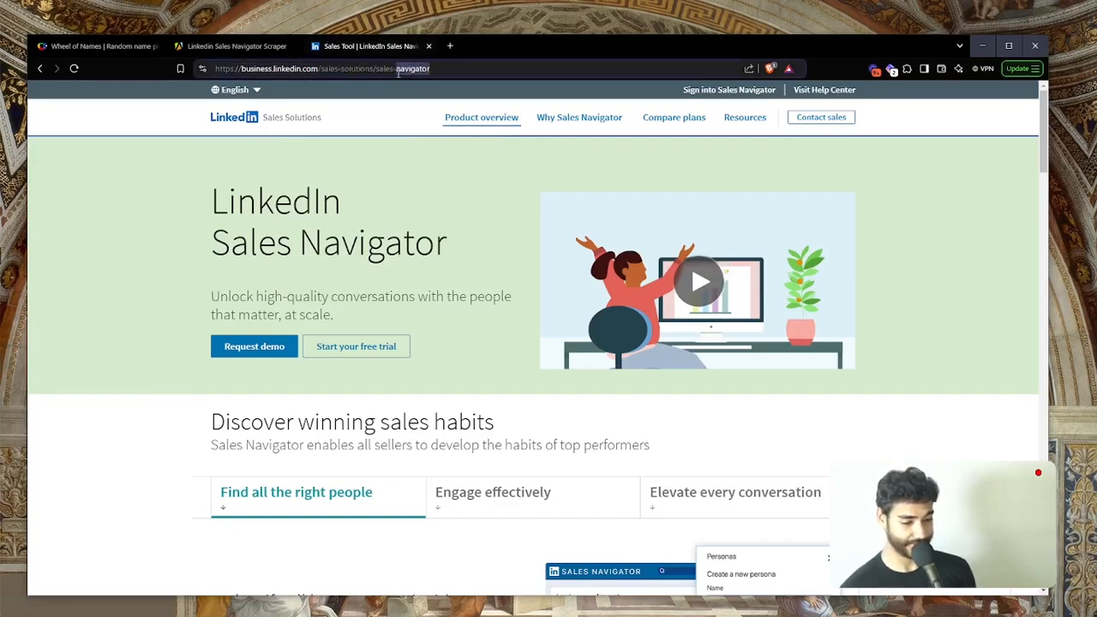
Step: Close the LinkedIn and Apify tabs, and log in to Apollo from apollo.io in a new tab
key("ctrl+w")
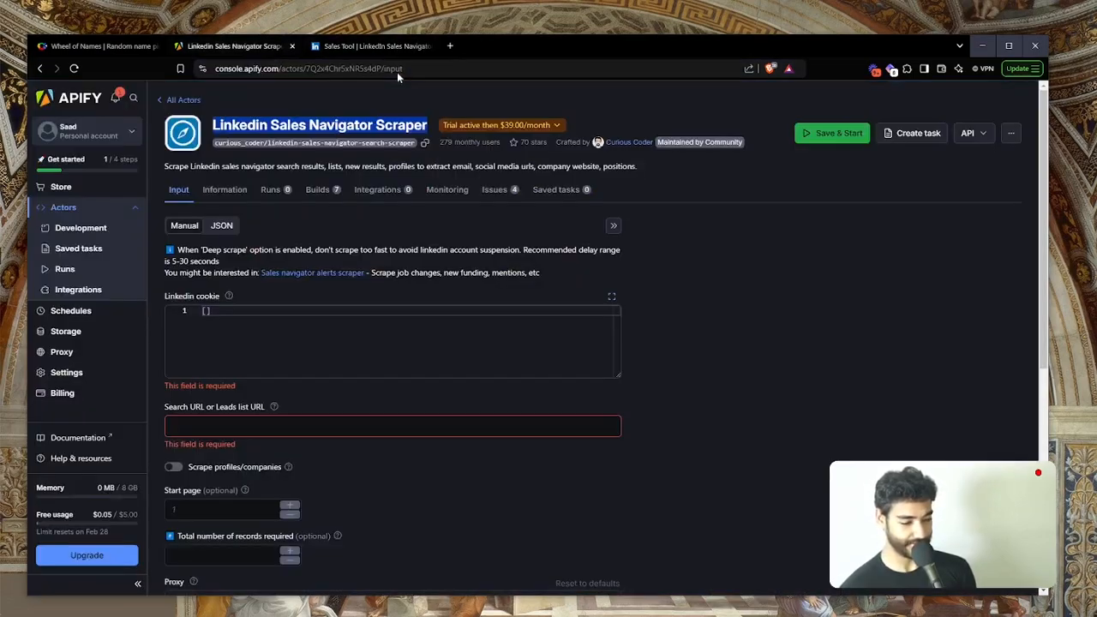
left_click(315, 47)
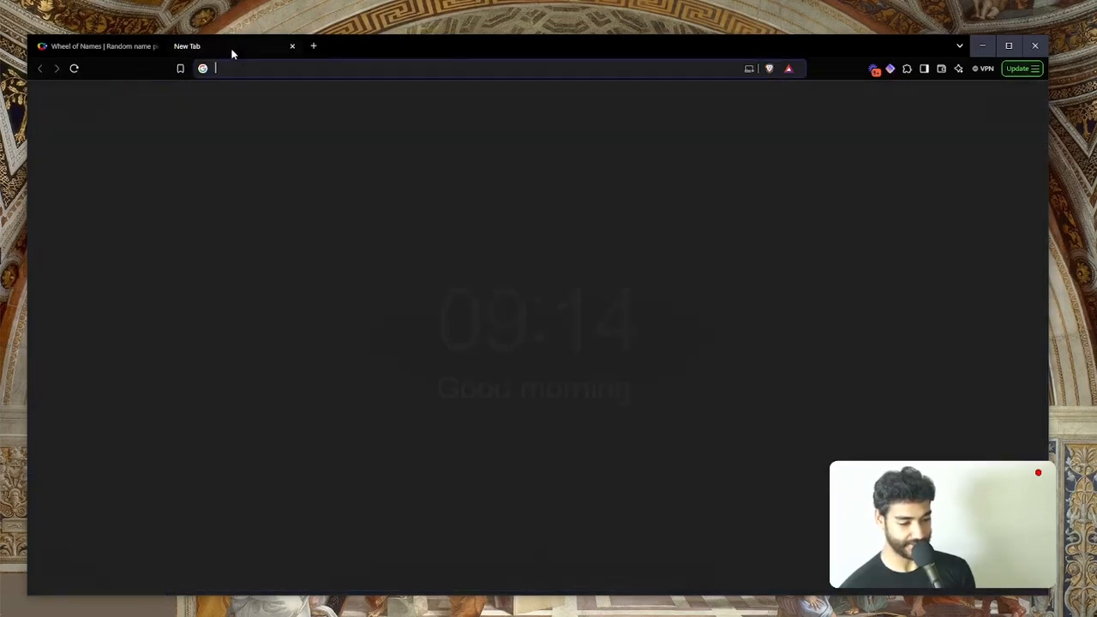
type("apo")
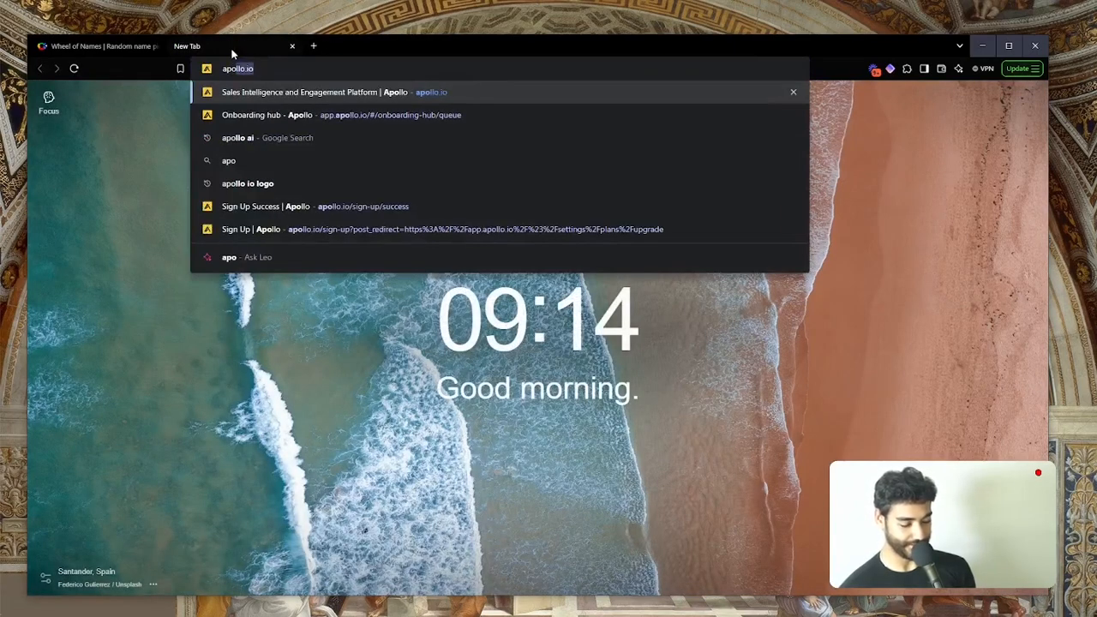
key("Return")
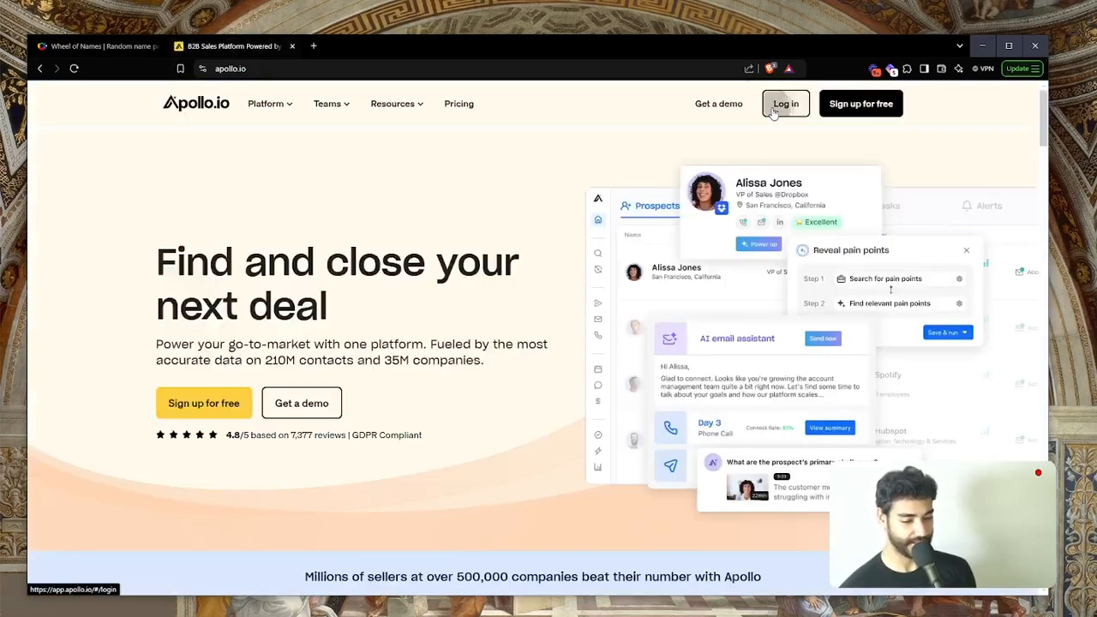
left_click(778, 104)
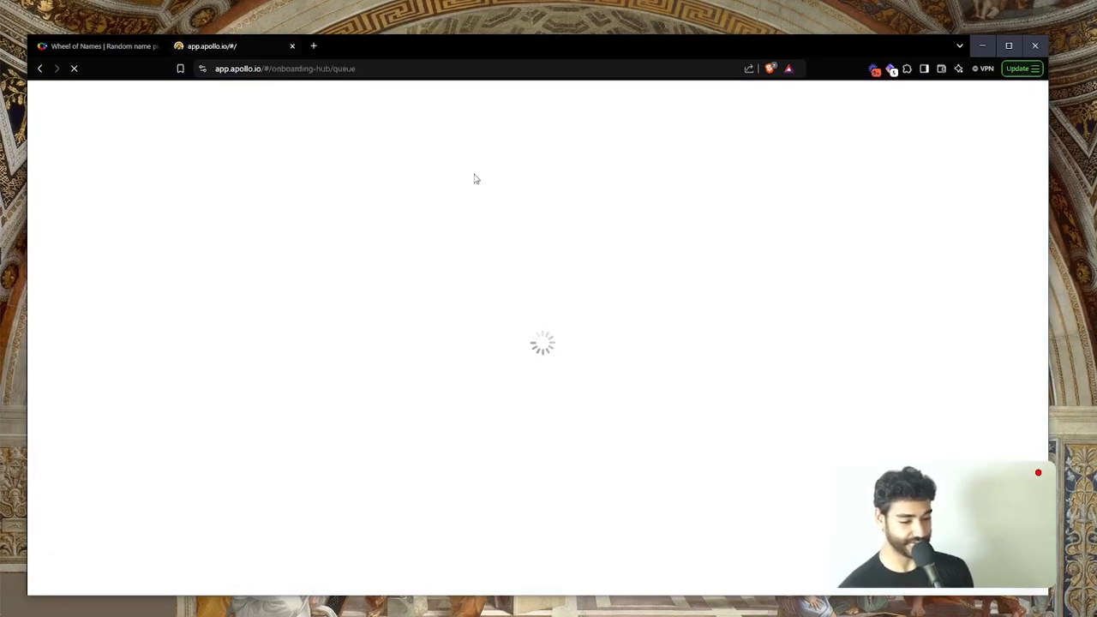
Step: Close the Wheel of Names tab and open Apollo's People search
left_click(137, 50)
left_click(155, 45)
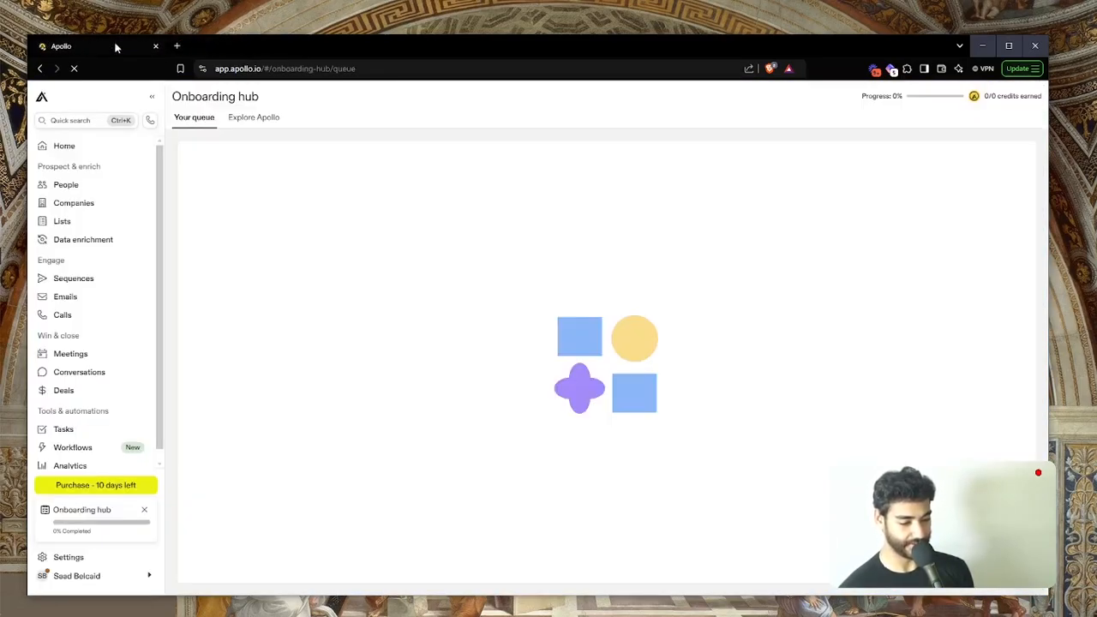
left_click(135, 177)
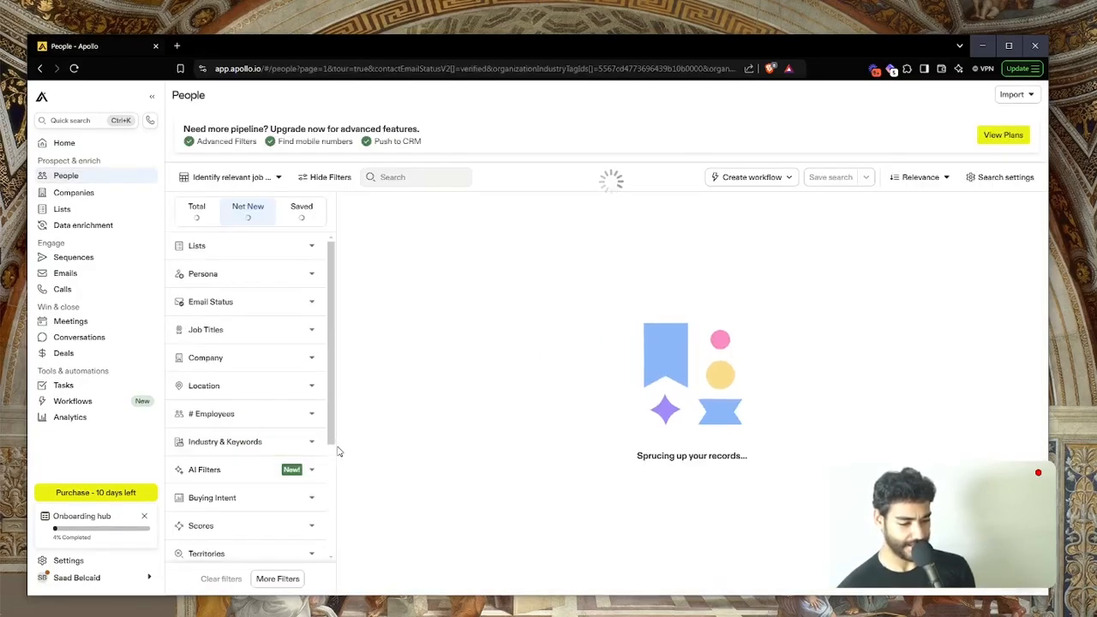
Step: Examine the available people search filters, including the job titles listed under Job Postings
scroll(318, 418, "down", 3)
scroll(317, 419, "up", 3)
scroll(318, 418, "down", 3)
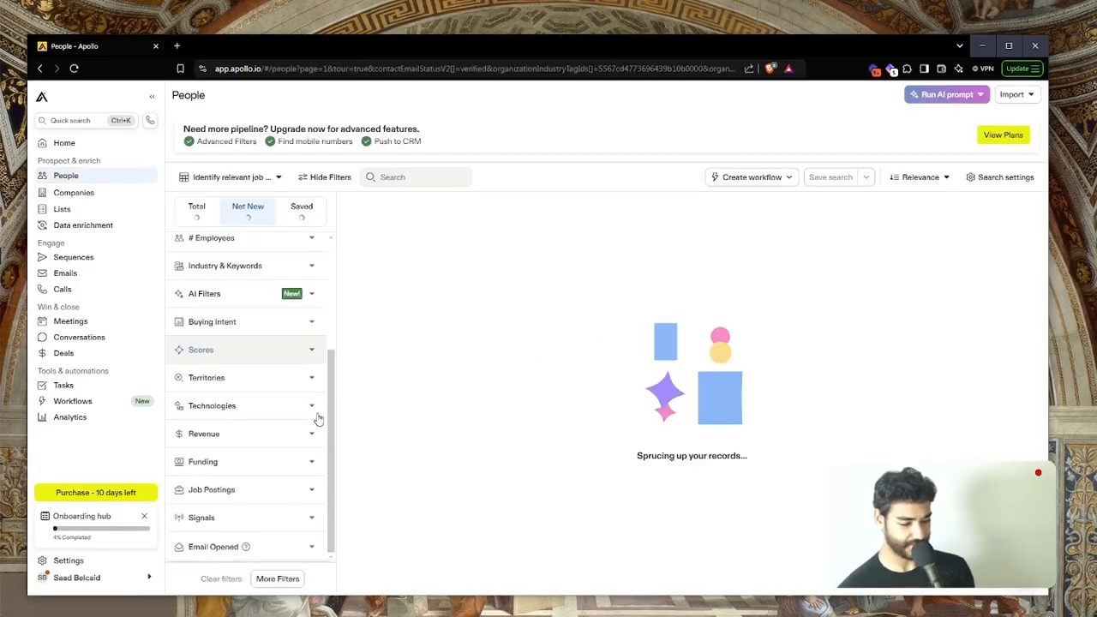
scroll(318, 419, "up", 1)
scroll(316, 418, "down", 1)
scroll(215, 391, "up", 5)
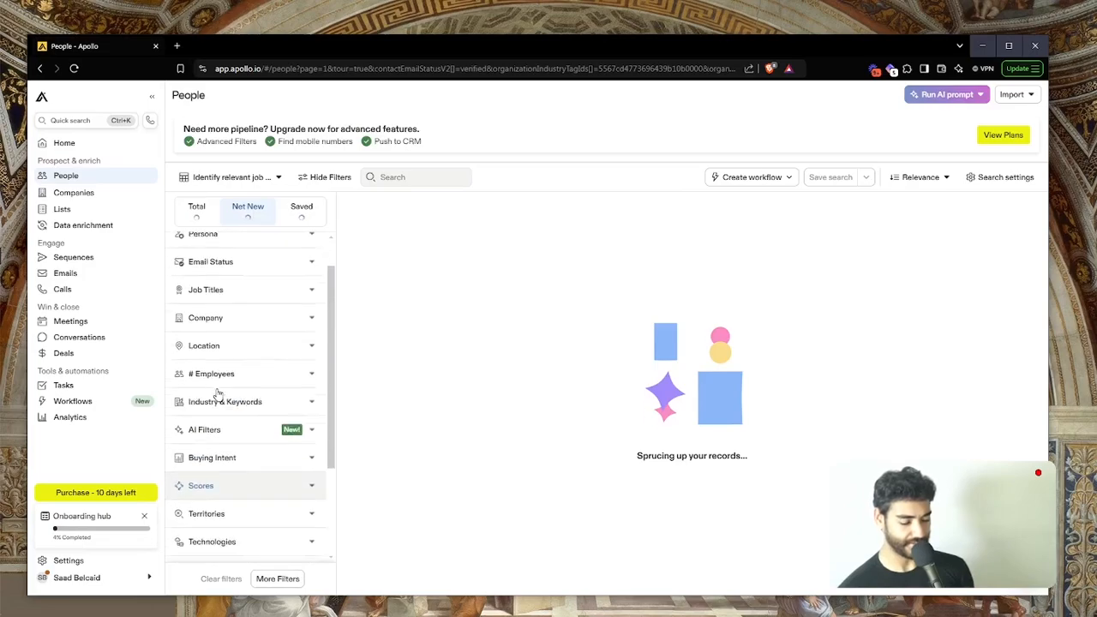
scroll(232, 350, "down", 10)
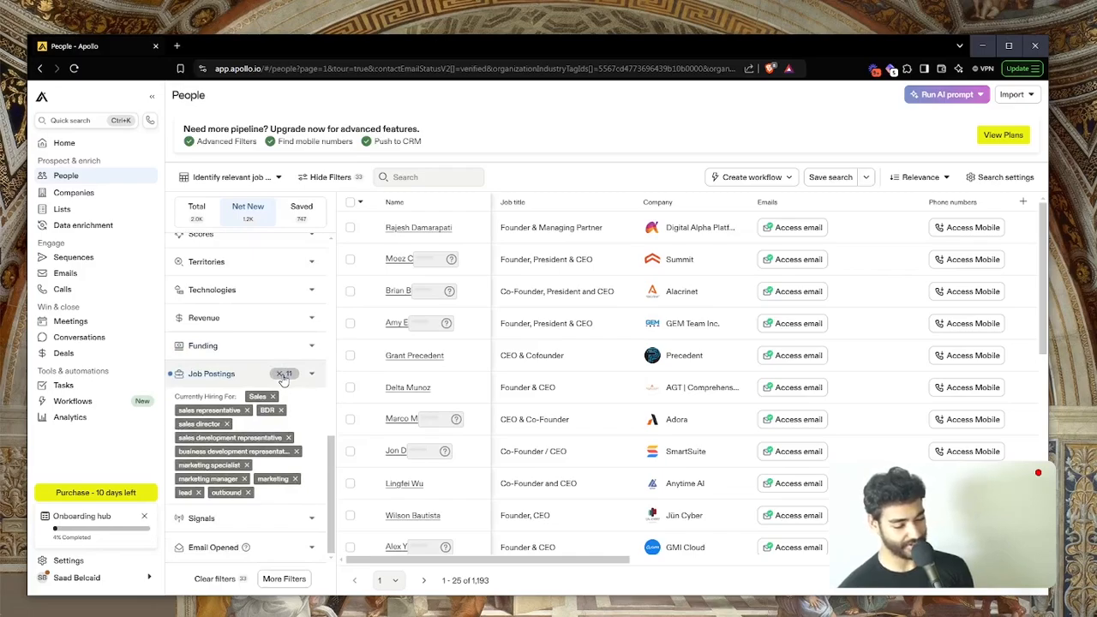
Step: Try clearing the Job Postings filter from the people search
left_click(281, 374)
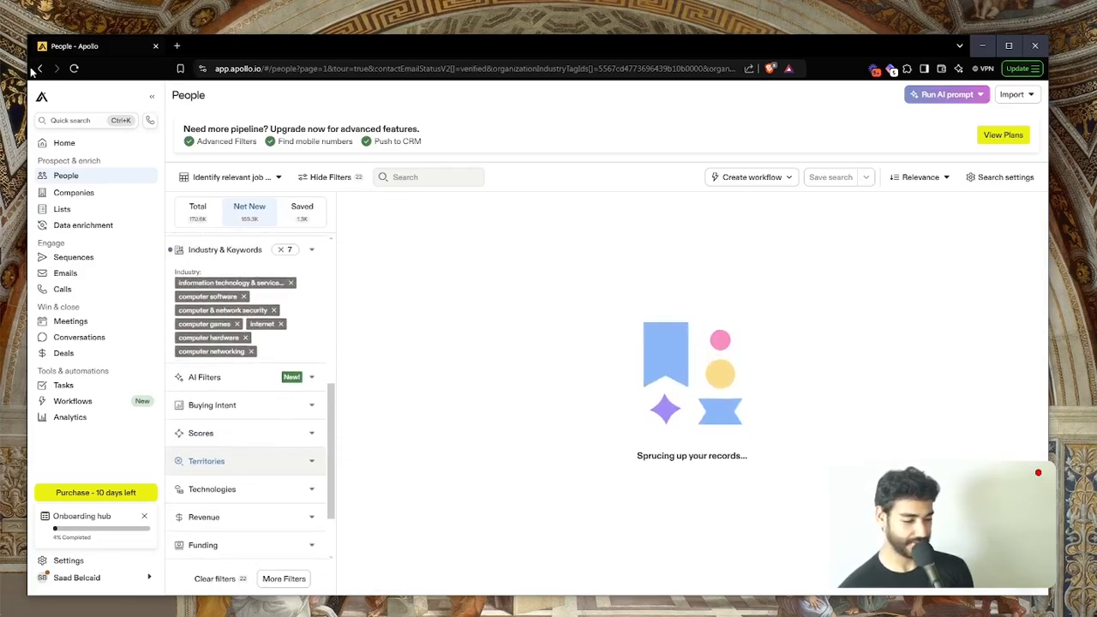
scroll(243, 379, "down", 1)
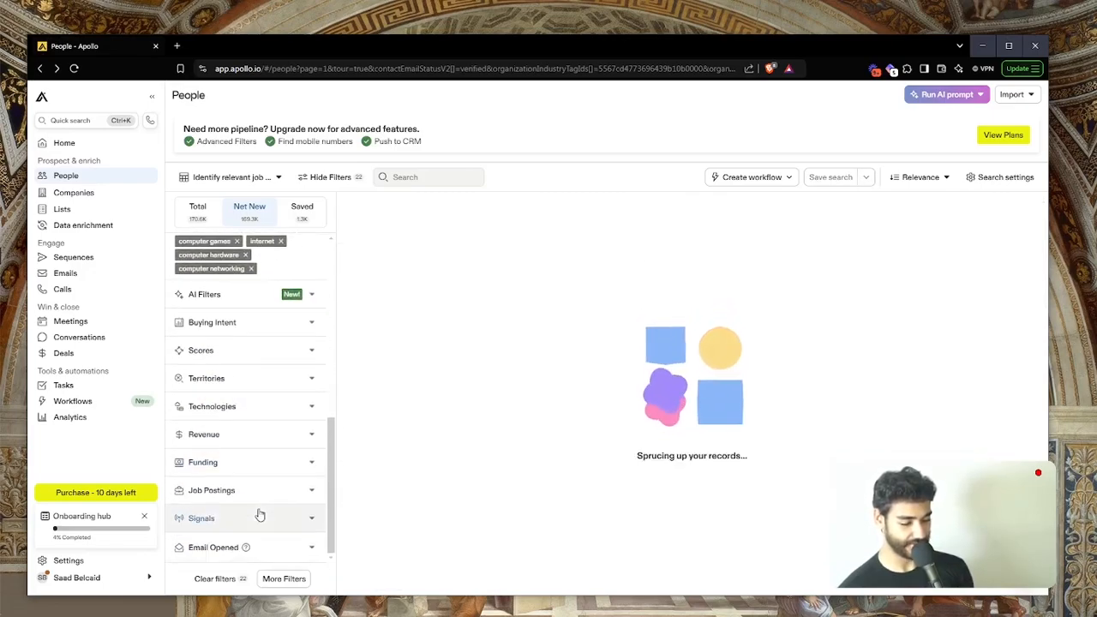
scroll(246, 314, "up", 1)
scroll(246, 315, "down", 10)
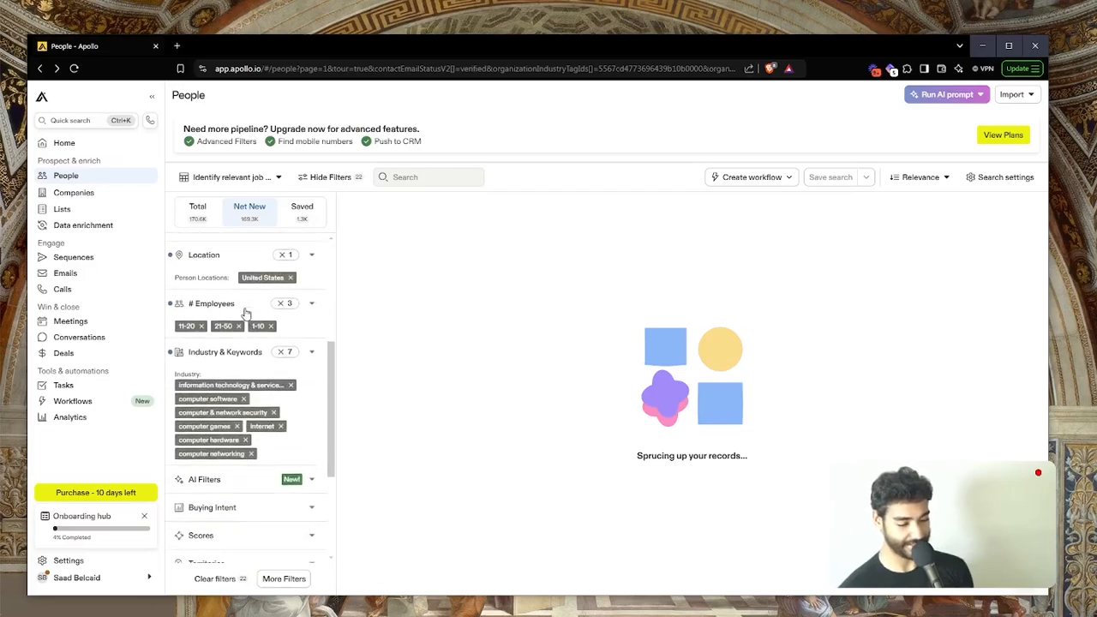
scroll(249, 321, "down", 2)
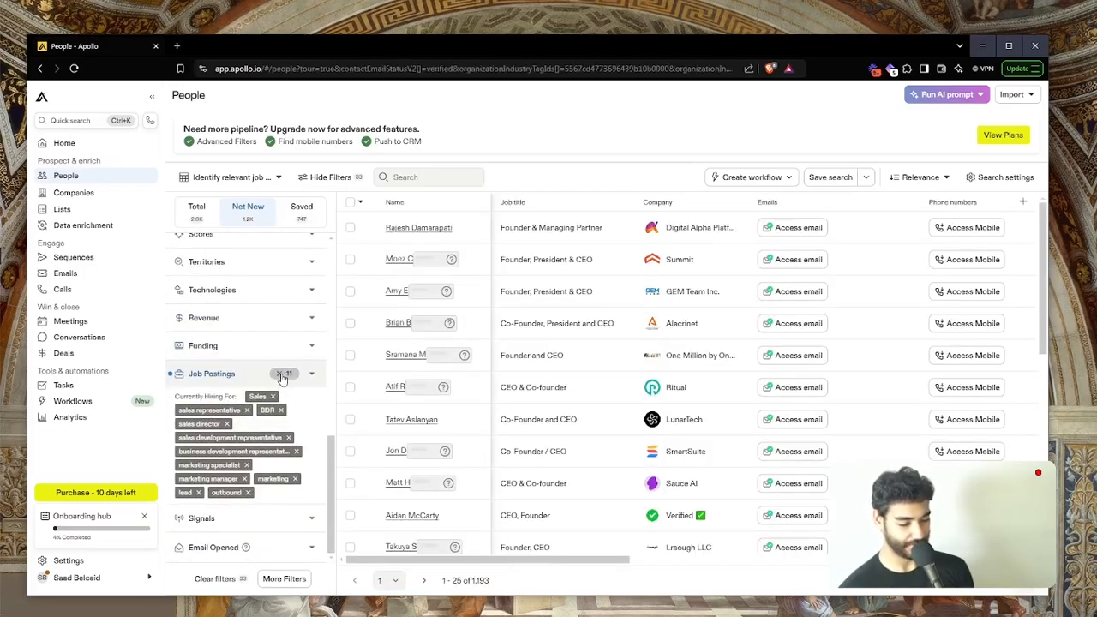
Step: Clear the Job Postings, Industry & Keywords, # Employees, Location and Job Titles filters, keeping only the verified email status
left_click(282, 374)
scroll(283, 377, "up", 4)
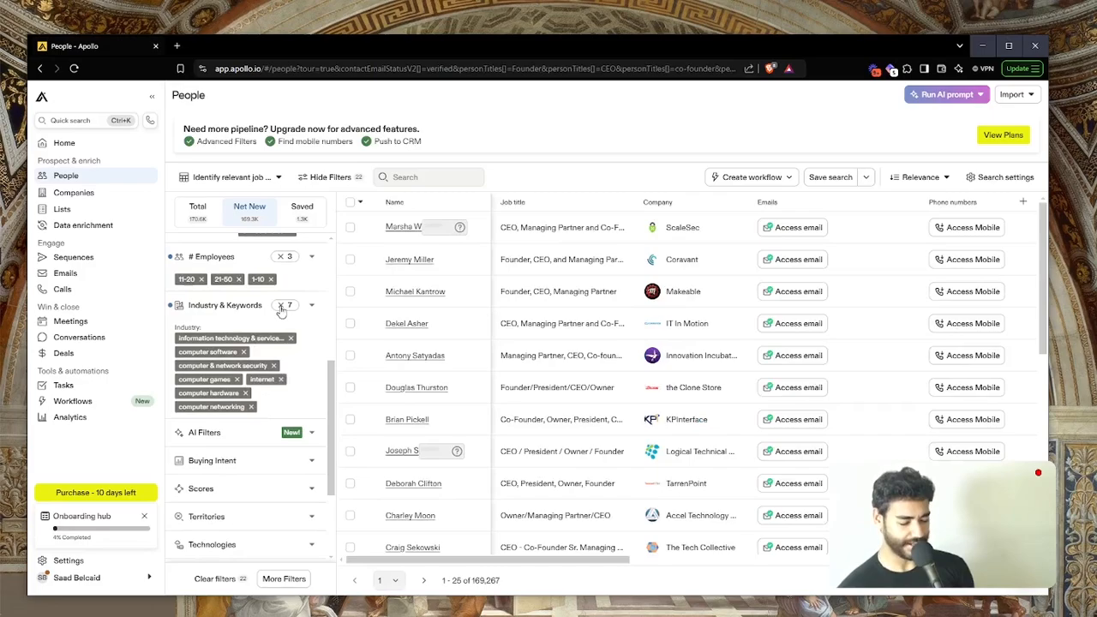
left_click(281, 305)
scroll(283, 343, "up", 3)
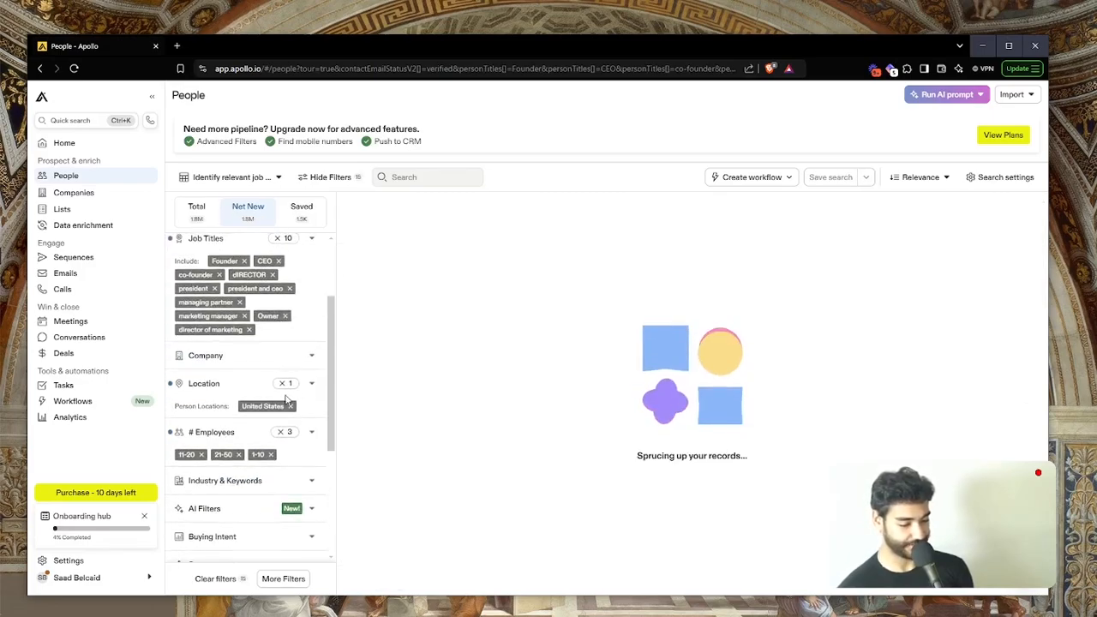
left_click(281, 433)
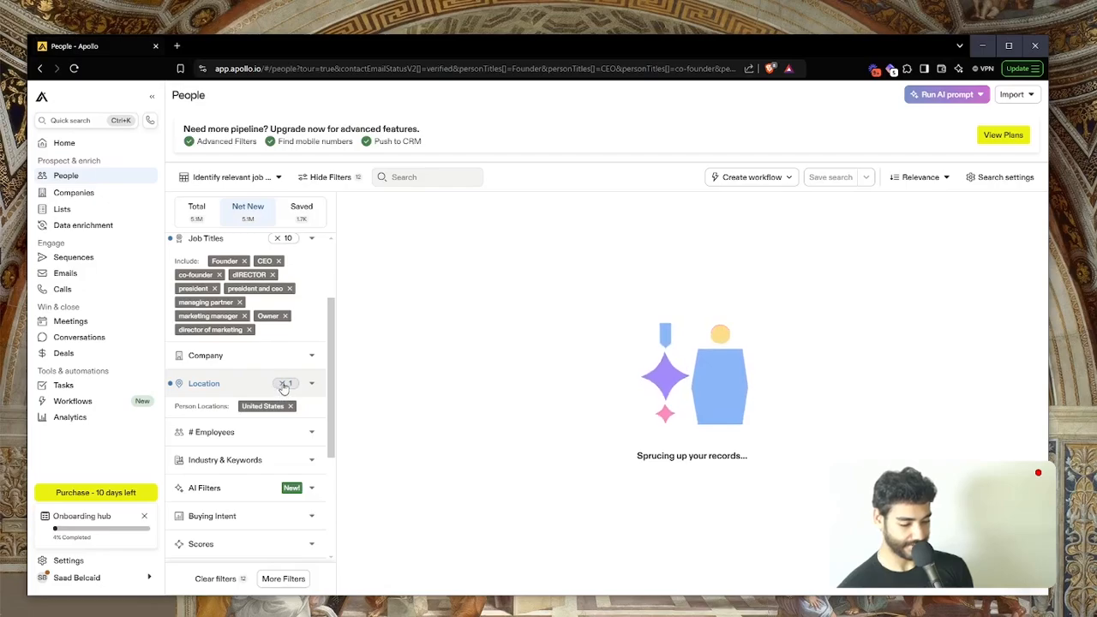
scroll(284, 387, "up", 3)
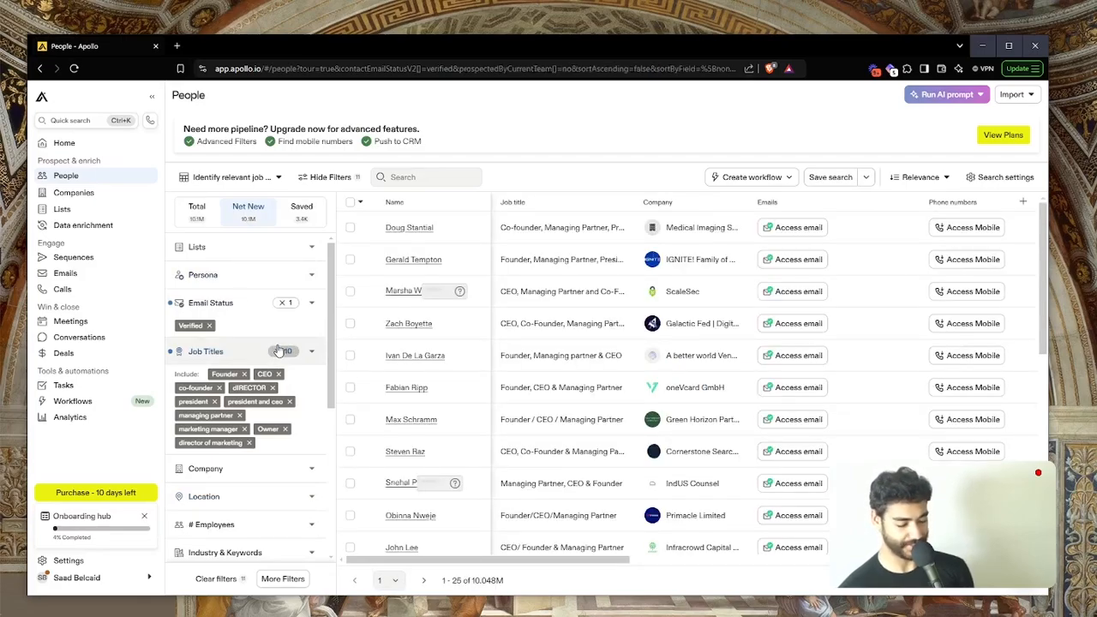
left_click(278, 352)
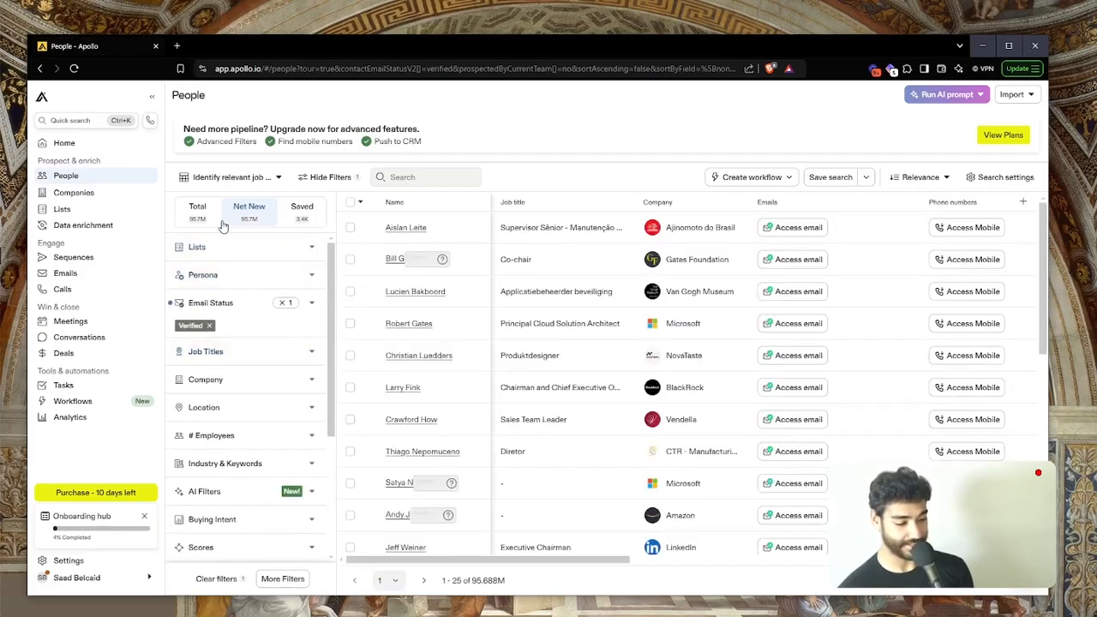
Step: Examine the list of filter categories available for the people search
scroll(245, 417, "down", 3)
scroll(246, 416, "up", 3)
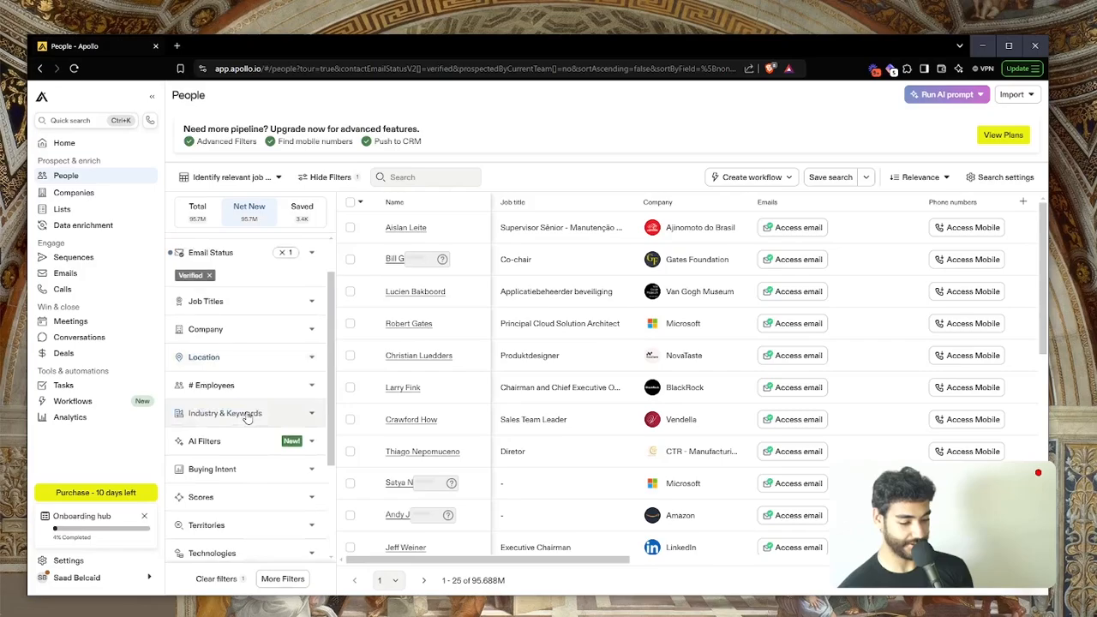
scroll(417, 360, "down", 1)
scroll(416, 360, "up", 1)
scroll(220, 352, "down", 3)
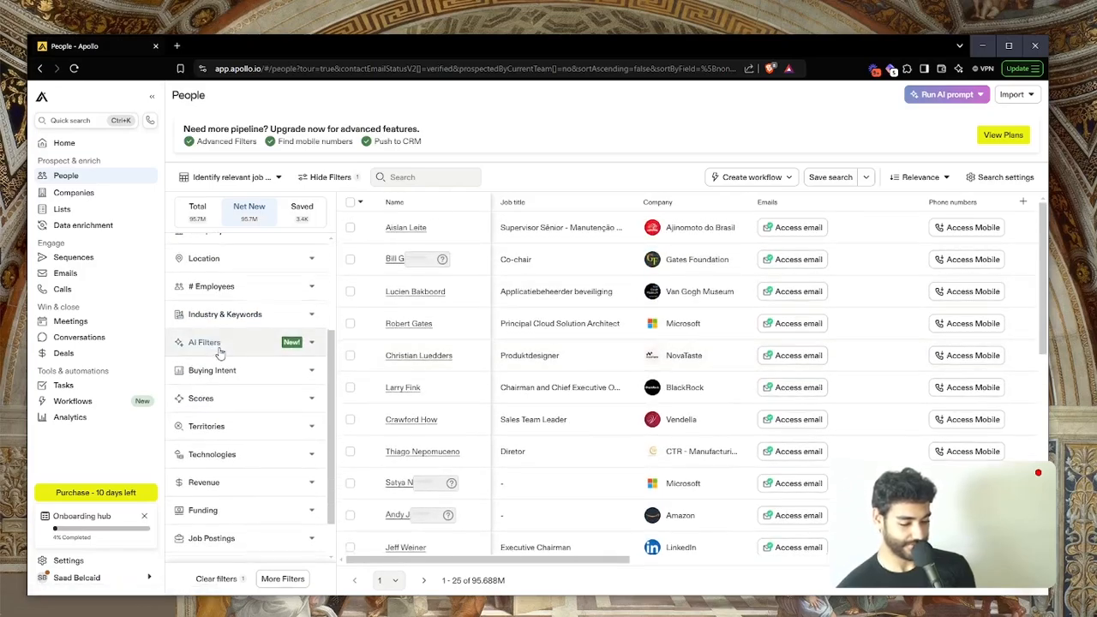
scroll(221, 354, "up", 3)
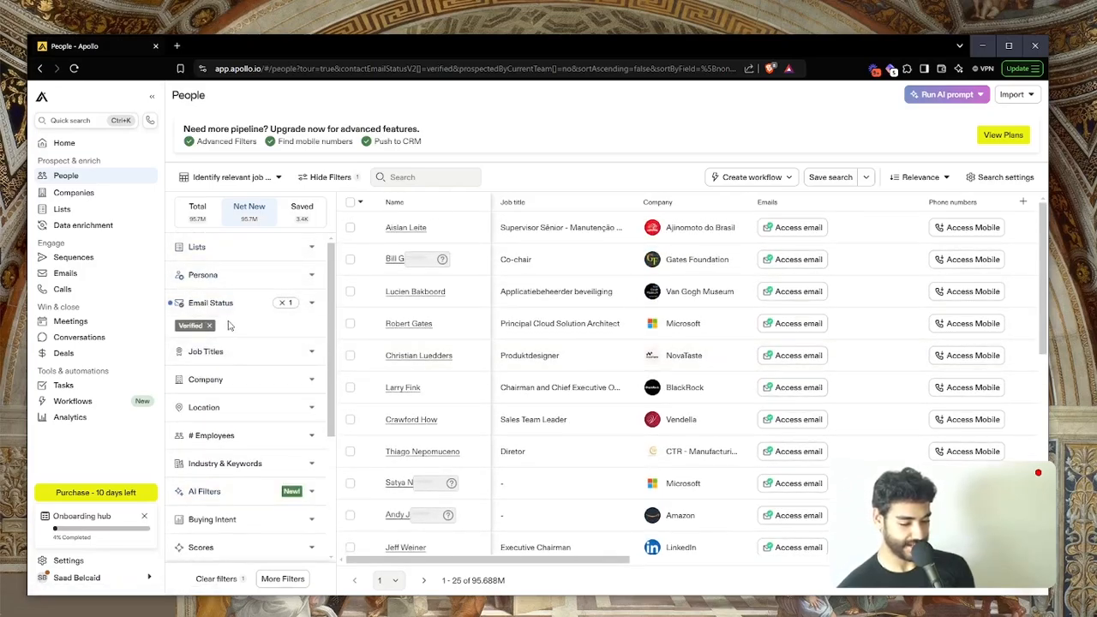
scroll(230, 310, "down", 1)
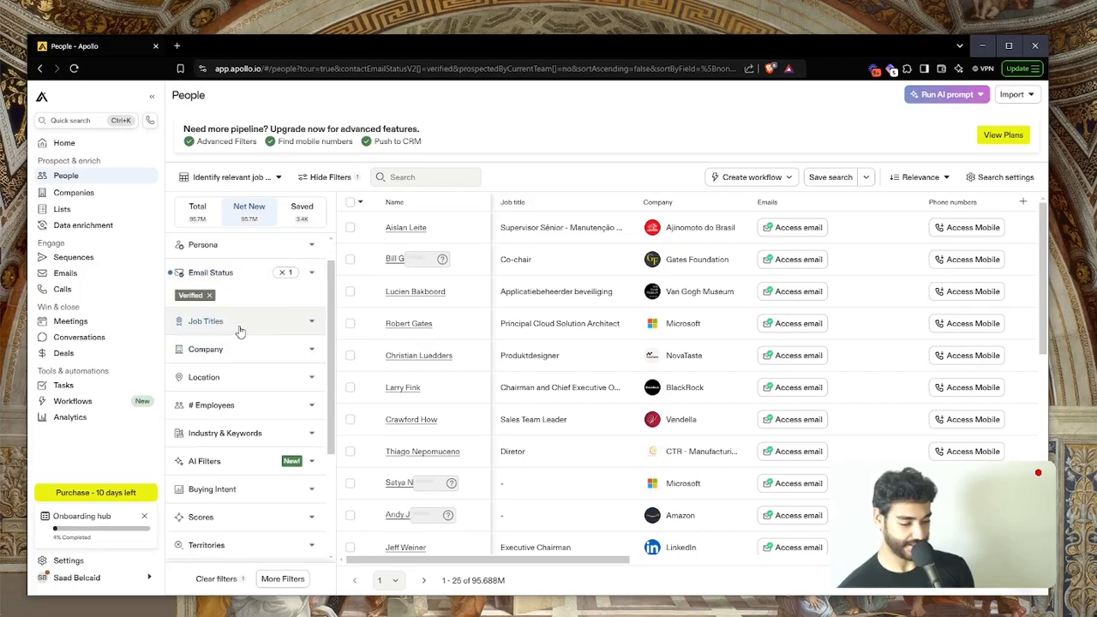
scroll(240, 332, "up", 1)
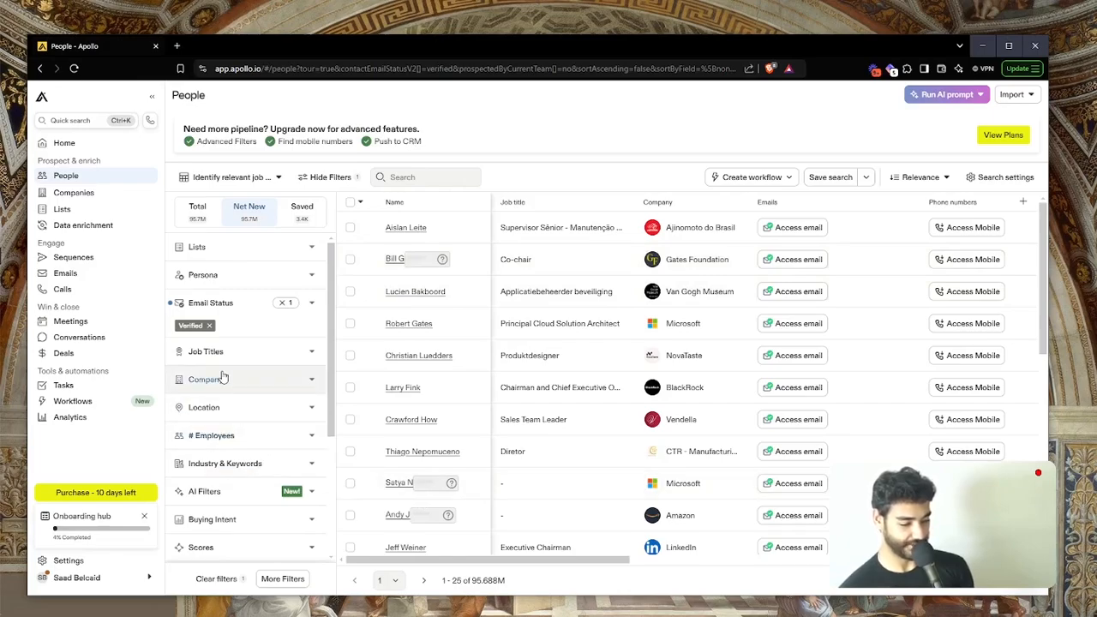
scroll(228, 350, "down", 1)
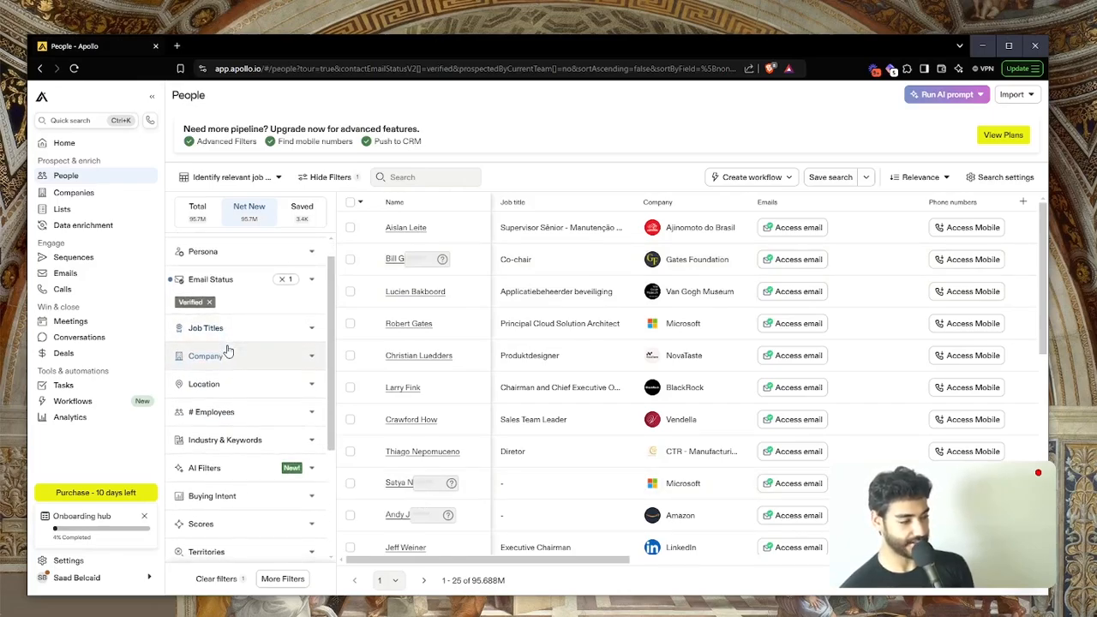
scroll(228, 350, "up", 1)
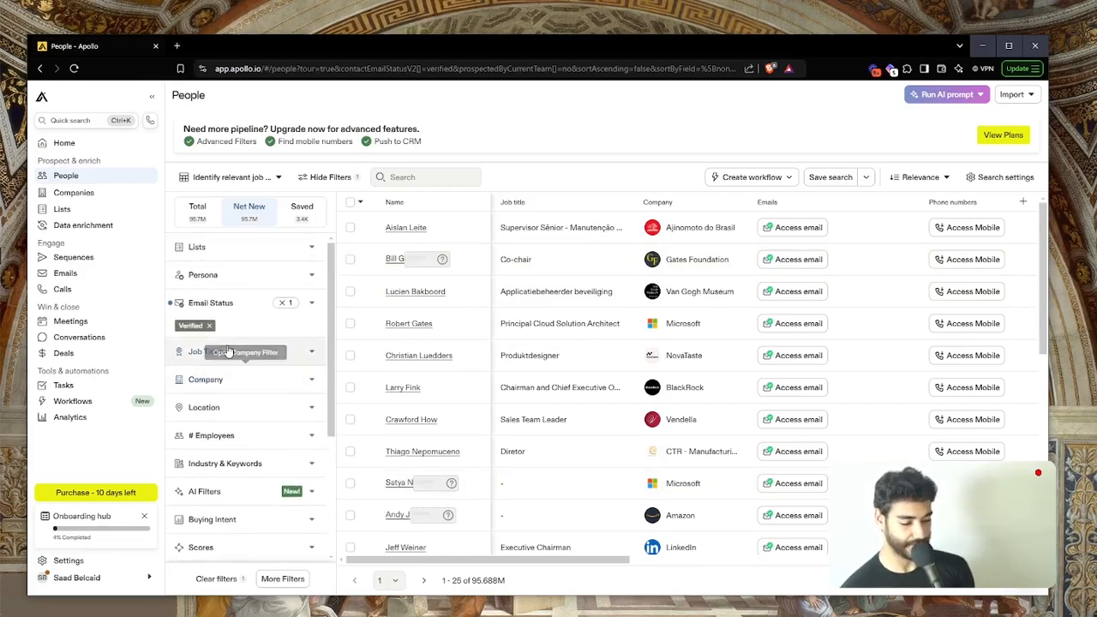
scroll(262, 396, "down", 5)
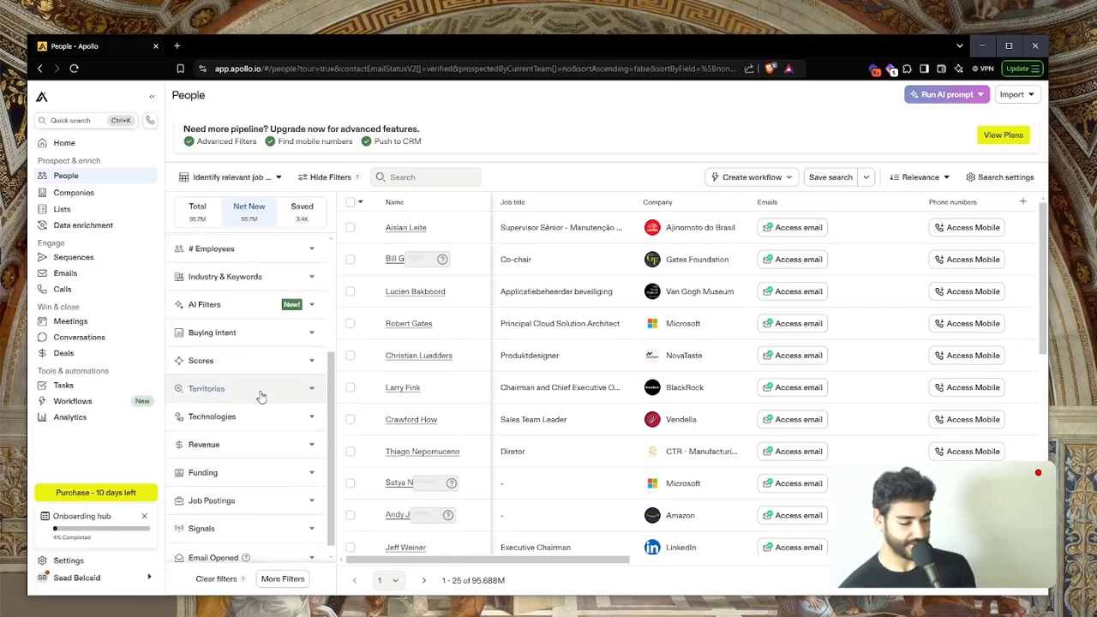
left_click(261, 271)
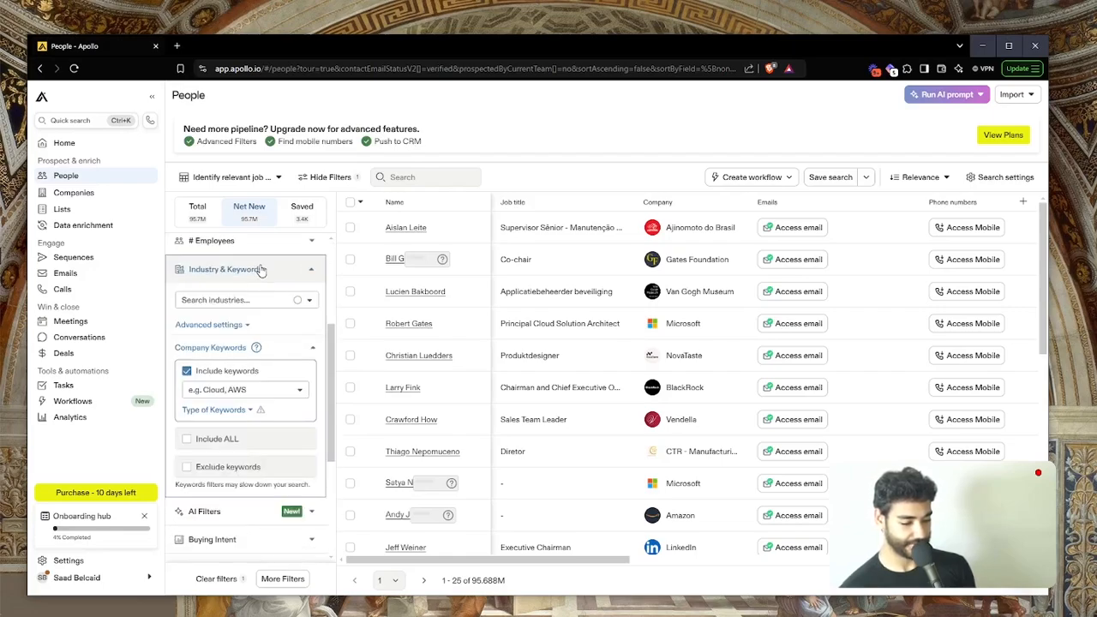
left_click(259, 304)
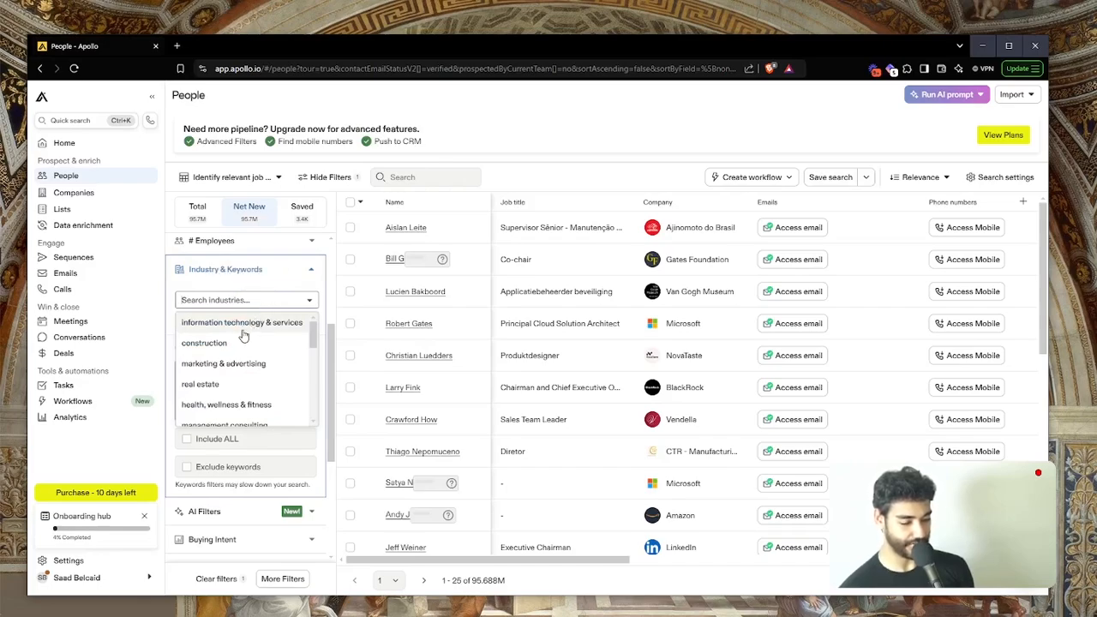
type("cry")
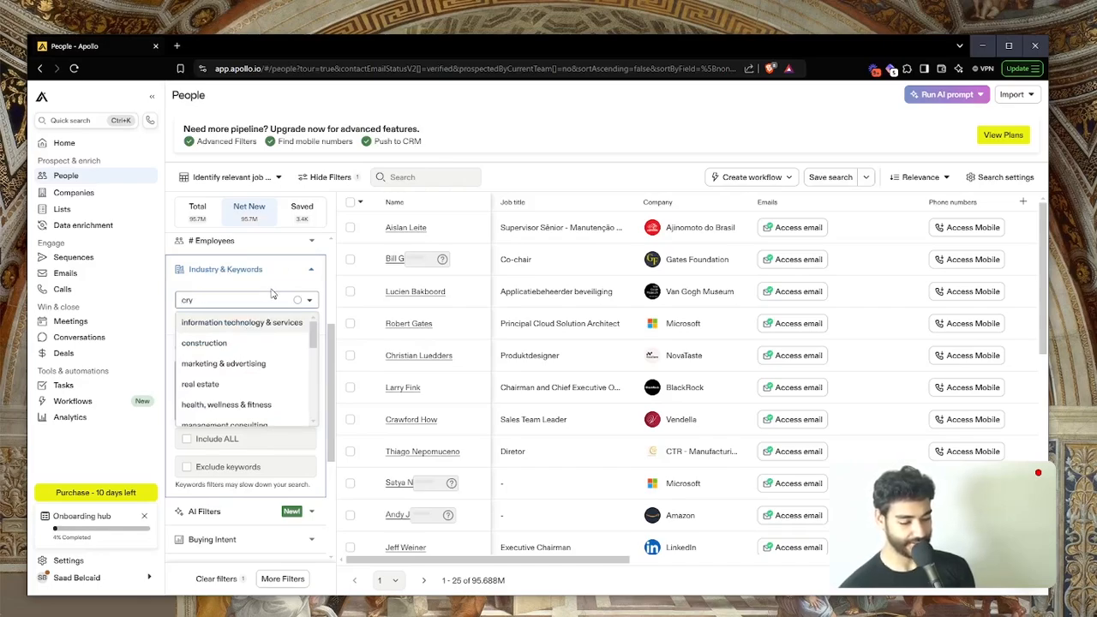
key("BackSpace")
key("BackSpace")
key("BackSpace")
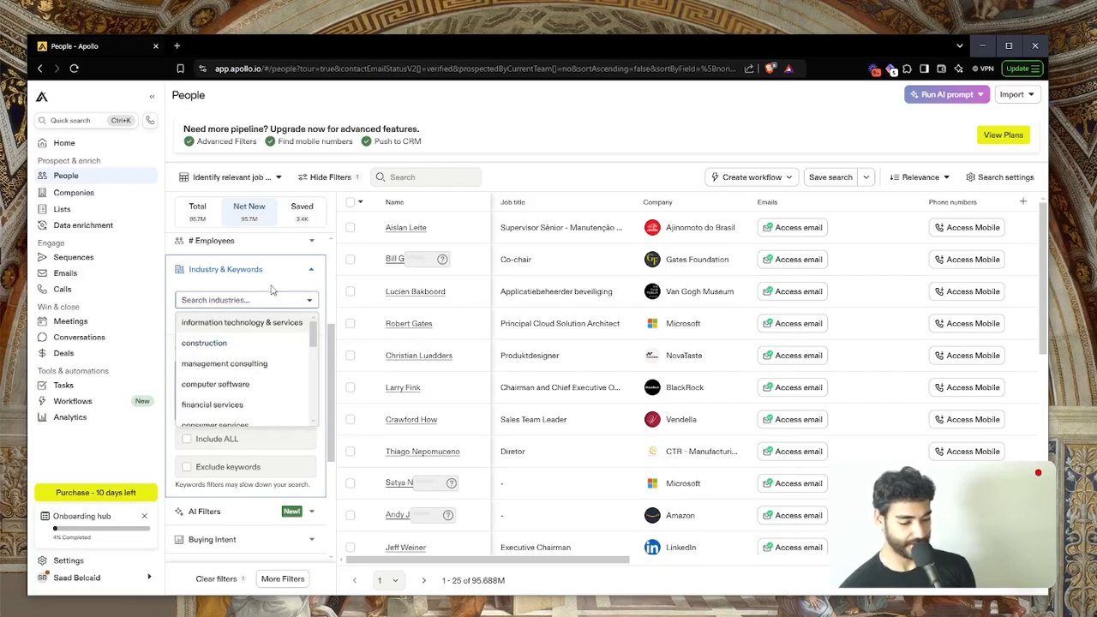
left_click(274, 285)
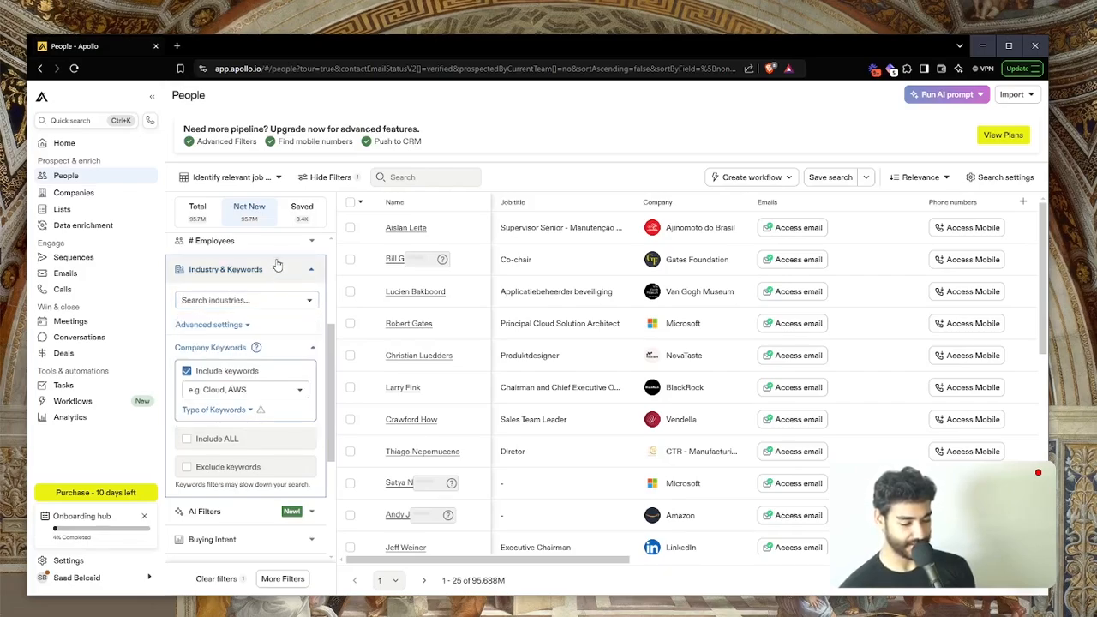
left_click(245, 401)
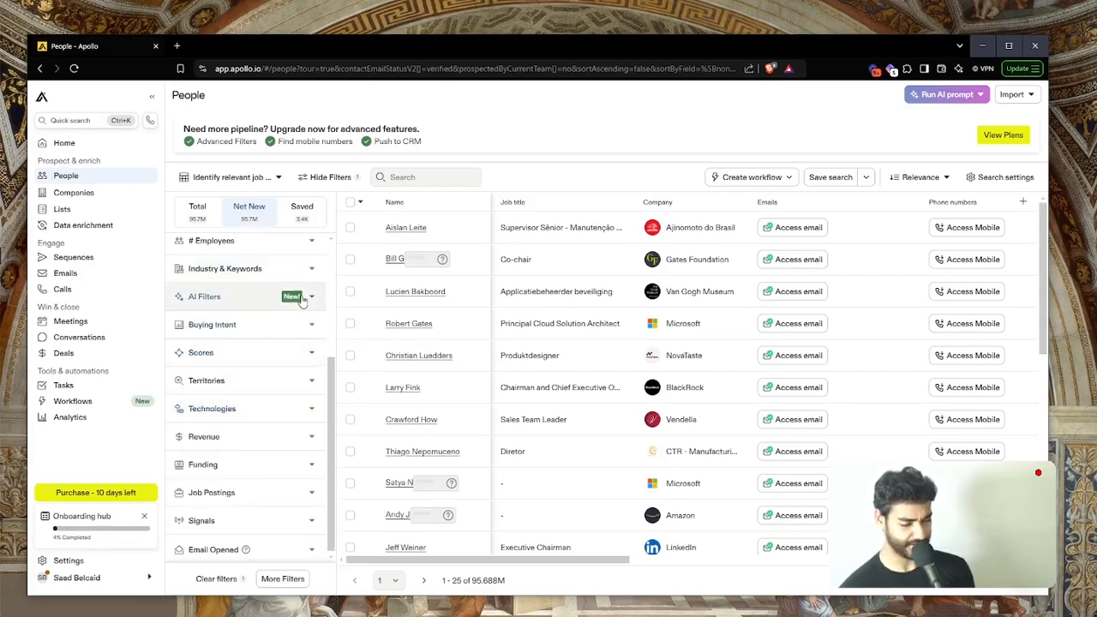
Step: Add "crypto" as an included company keyword in the Industry & Keywords filter
left_click(245, 281)
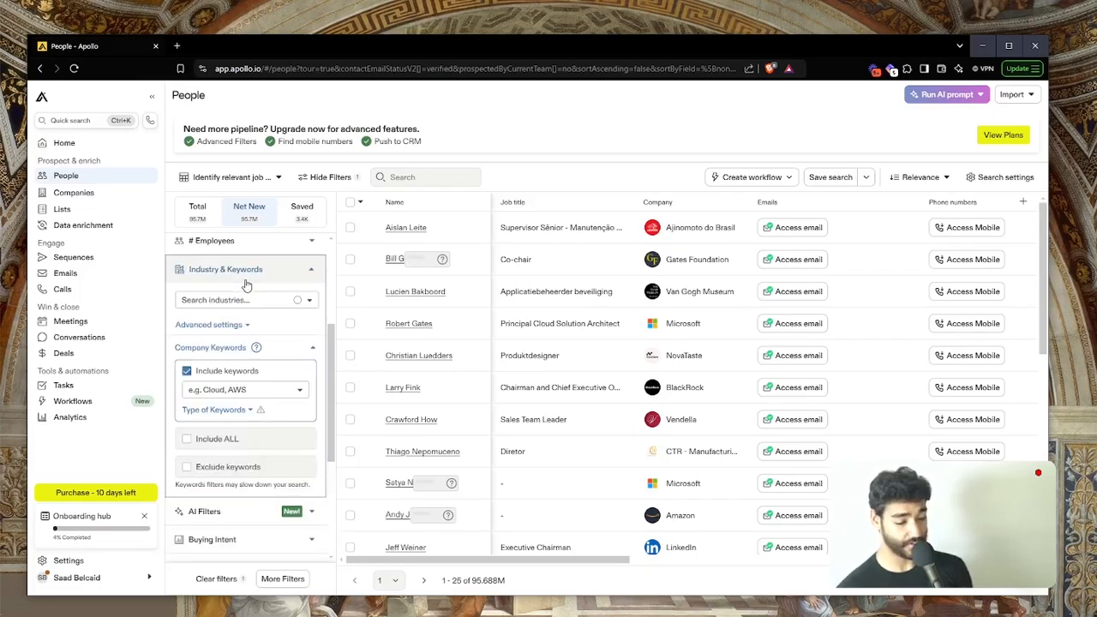
left_click(226, 389)
type("crypto")
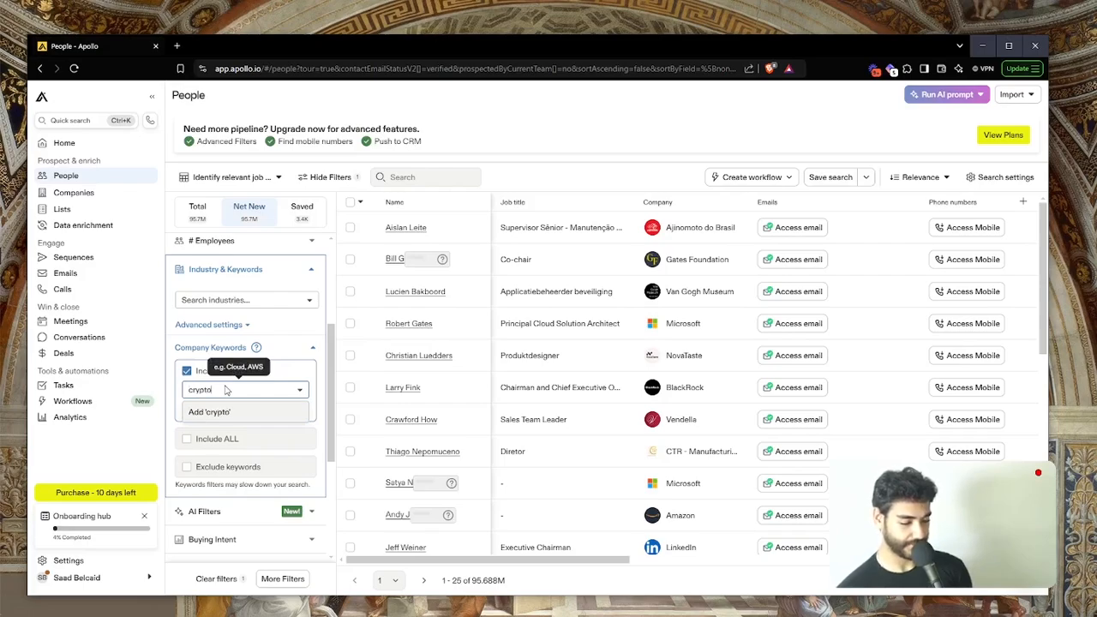
key("Return")
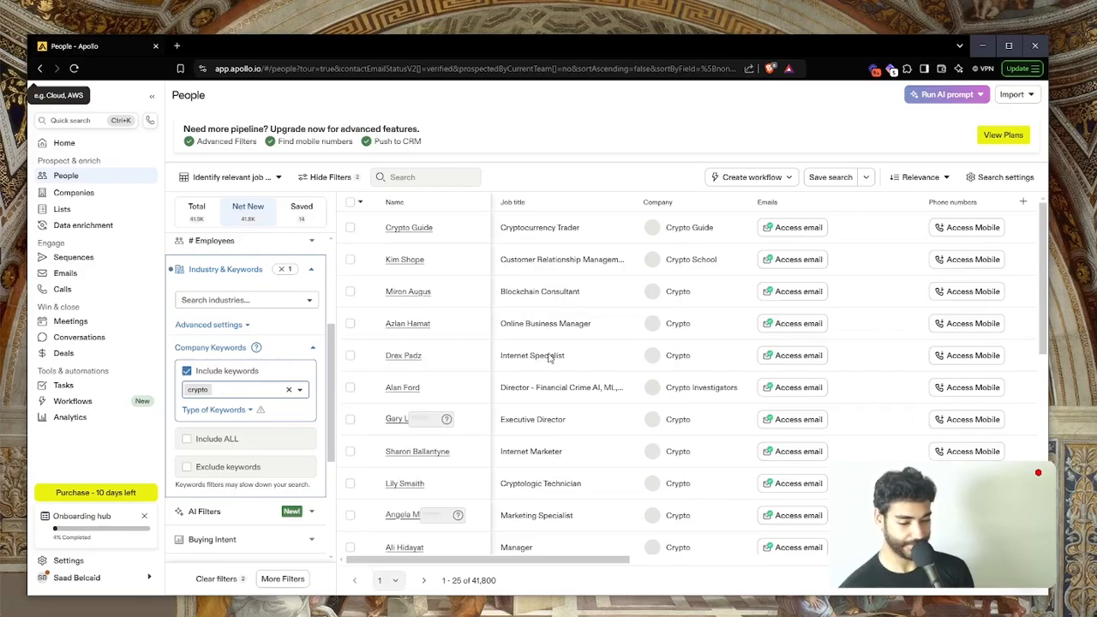
Step: Add "crypto startup" as a second included company keyword
scroll(728, 335, "down", 2)
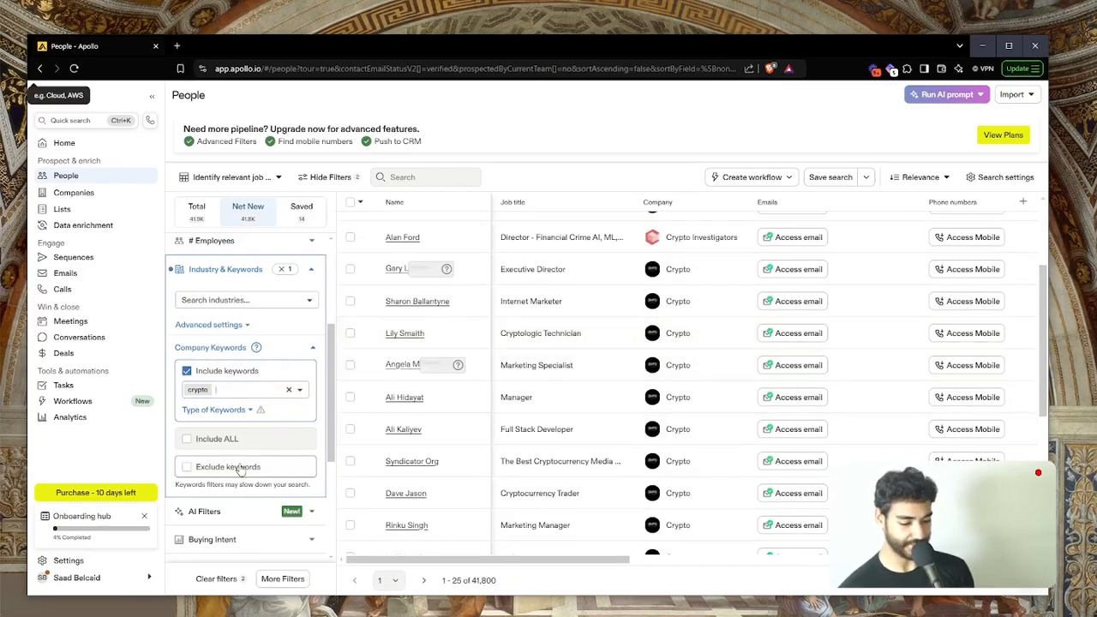
scroll(243, 445, "down", 2)
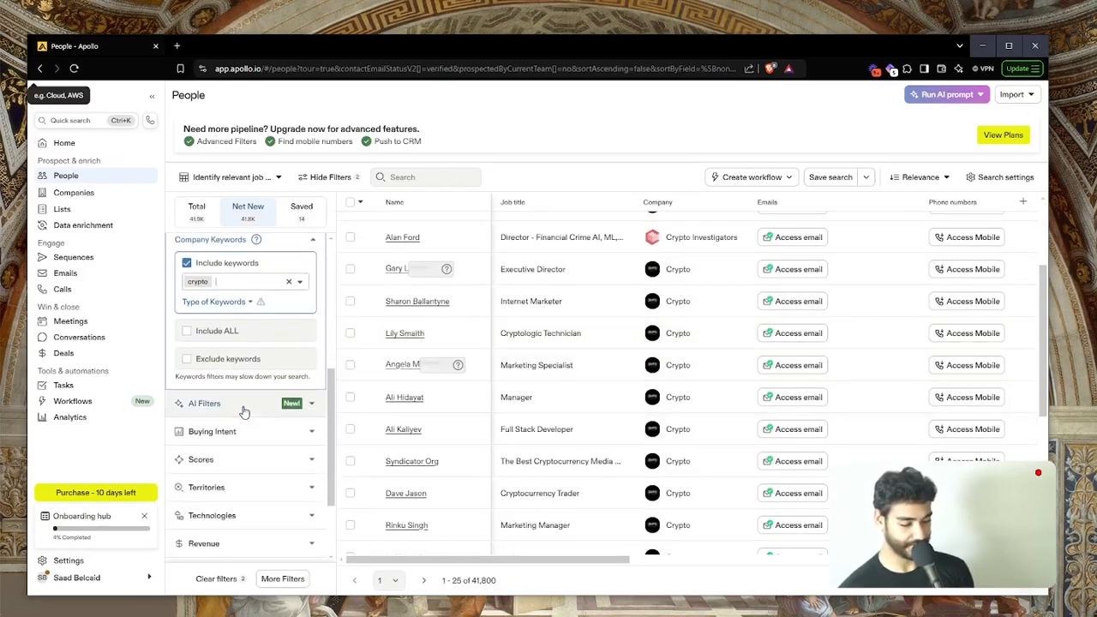
scroll(244, 412, "up", 2)
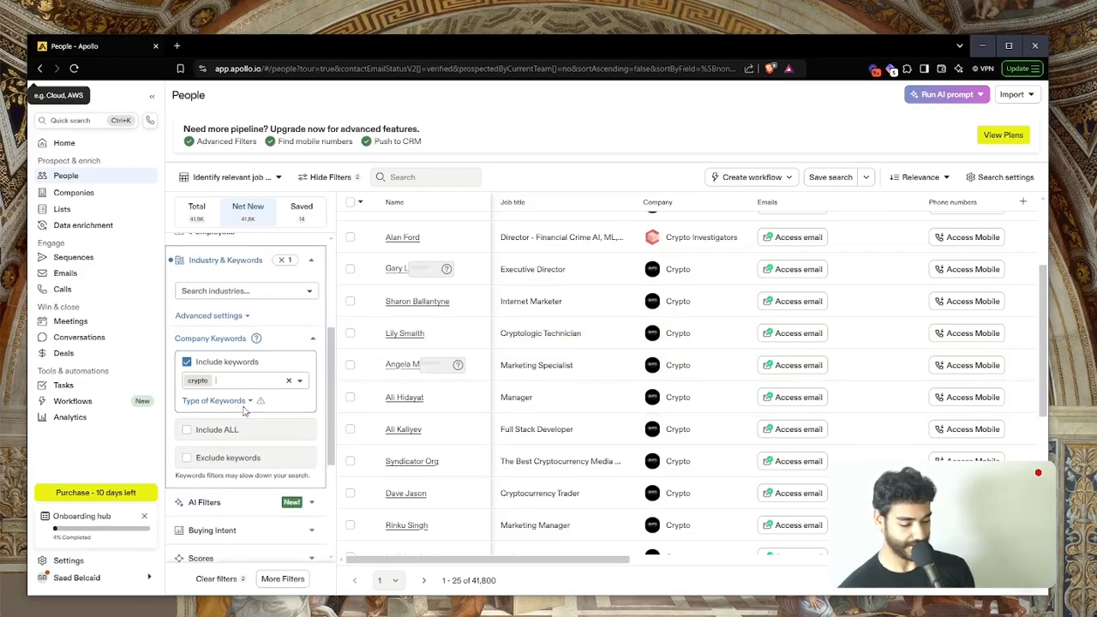
type("crypto startup")
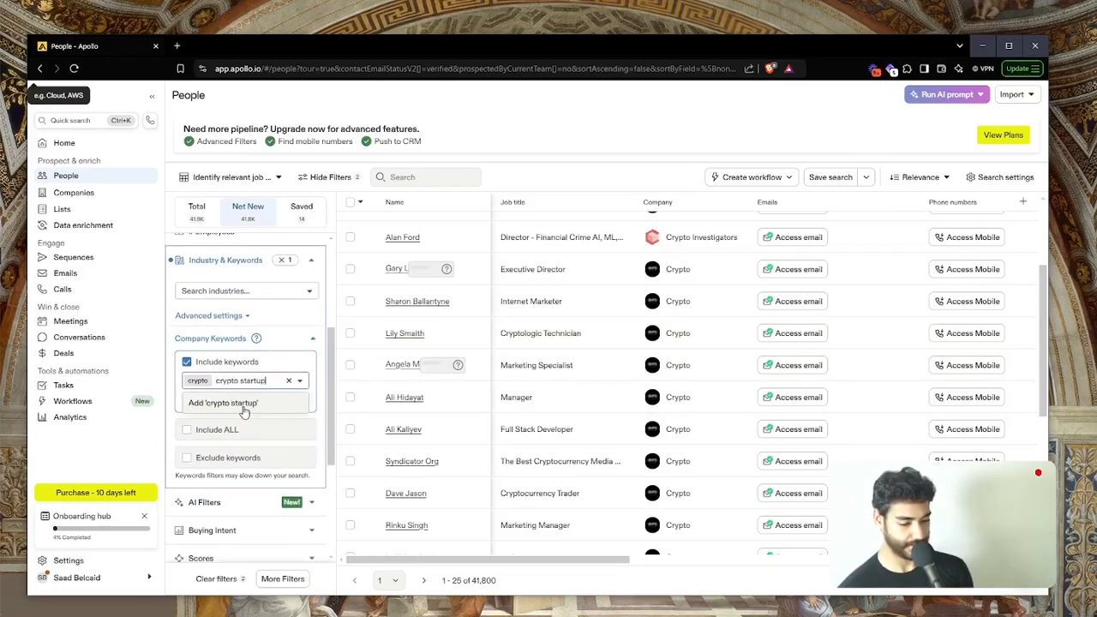
left_click(244, 408)
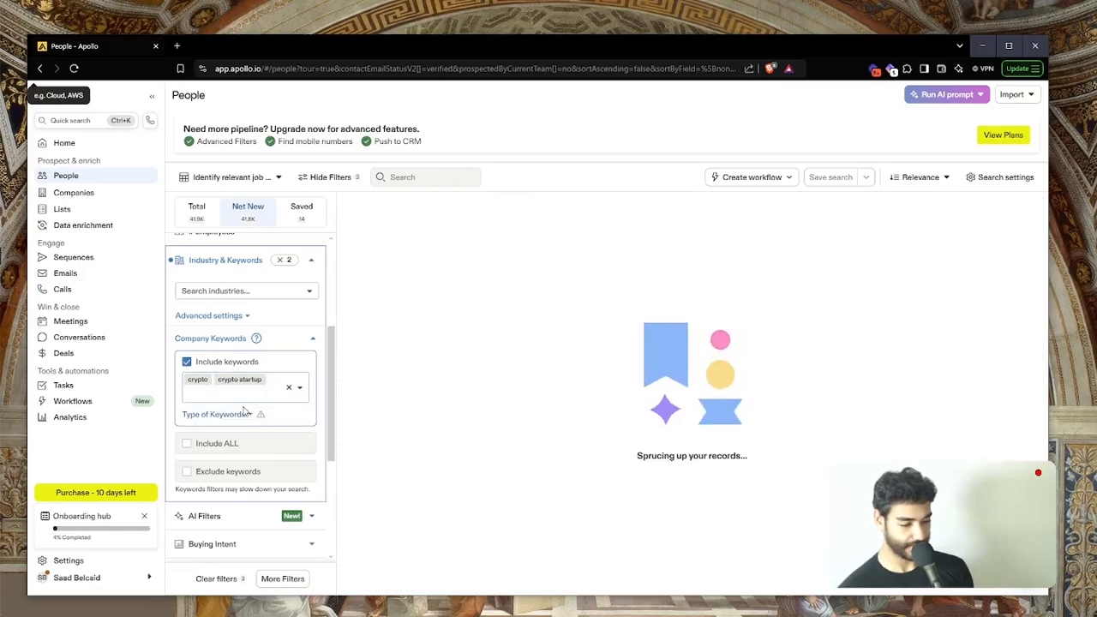
Step: Filter the people search by contact location, selecting the United States region
scroll(244, 412, "up", 2)
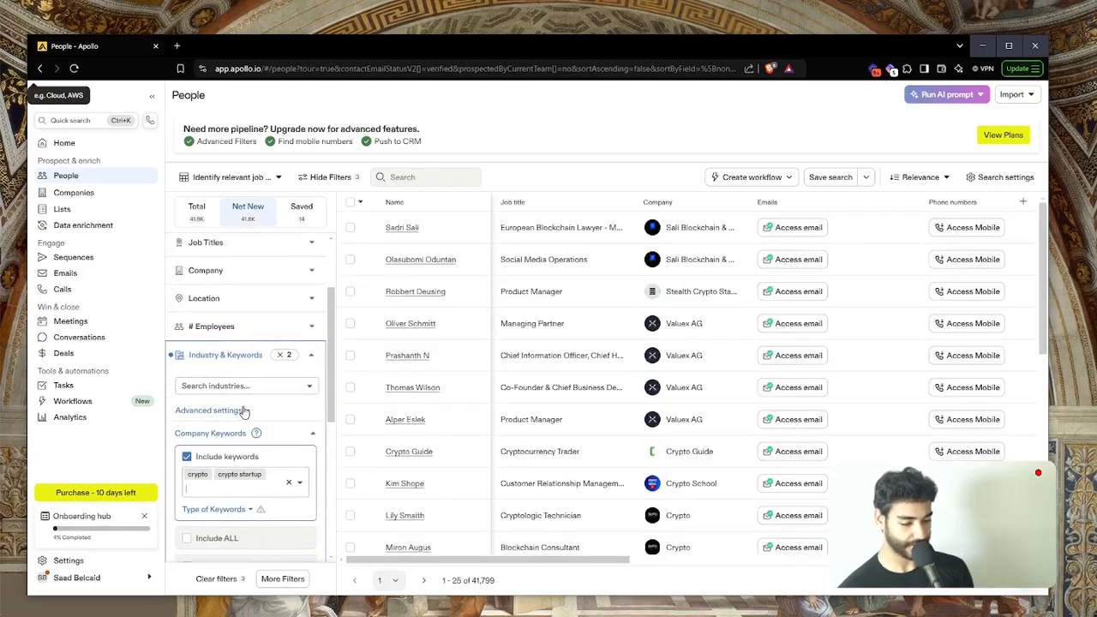
scroll(244, 412, "up", 2)
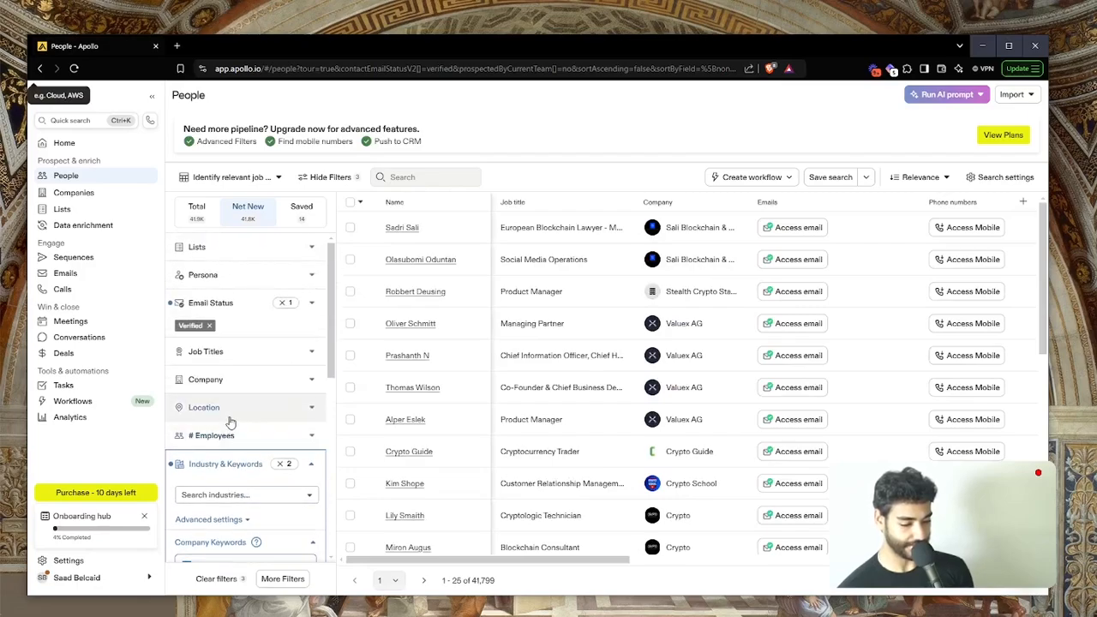
left_click(229, 415)
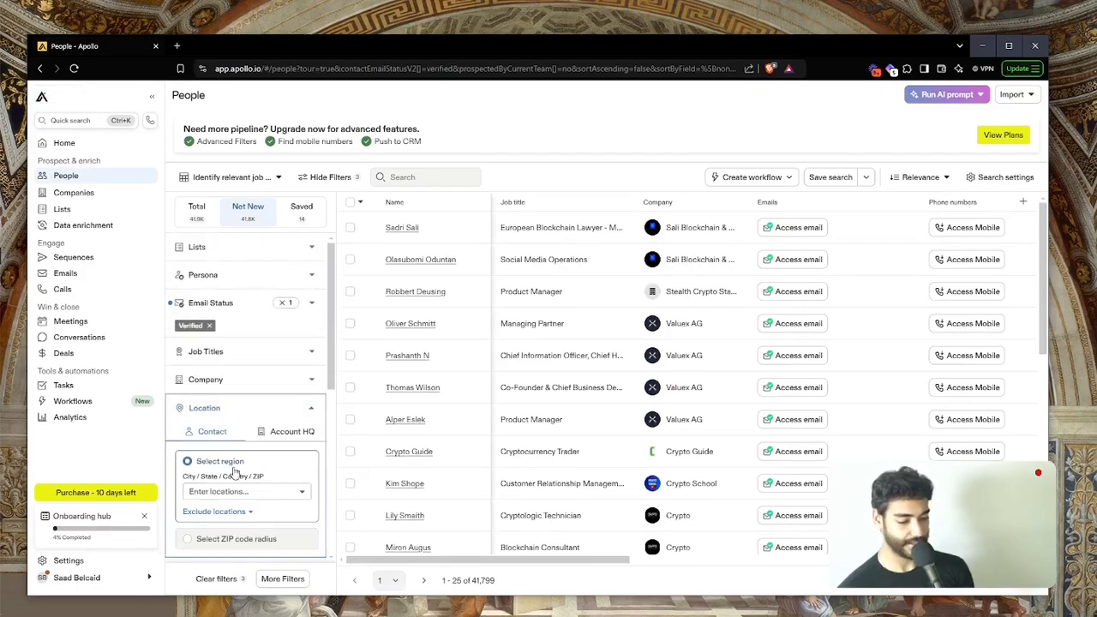
left_click(230, 490)
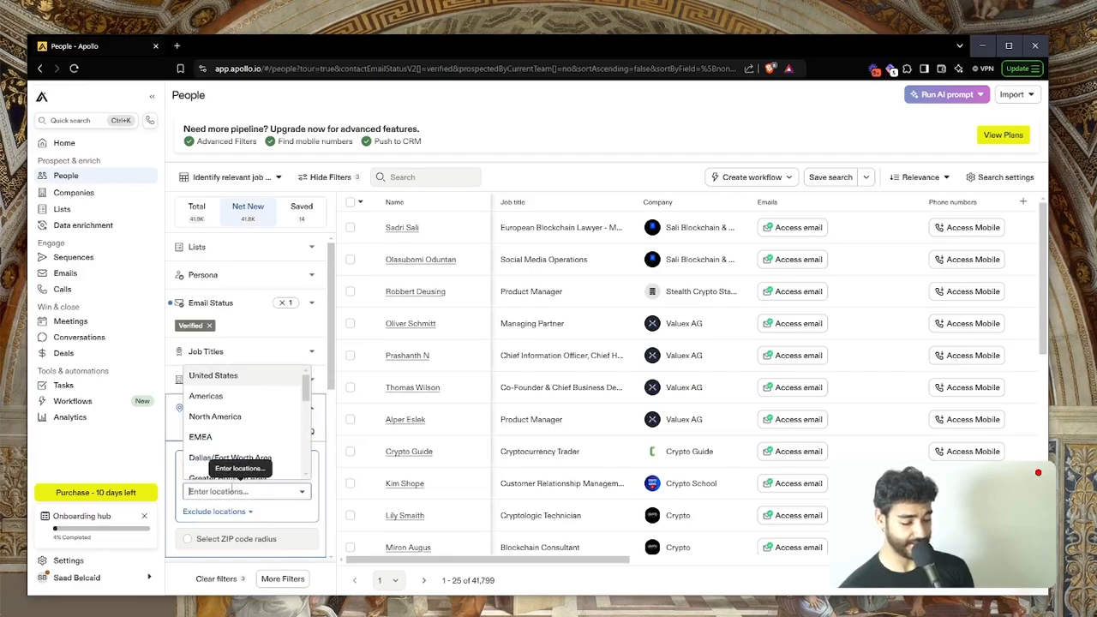
key("Return")
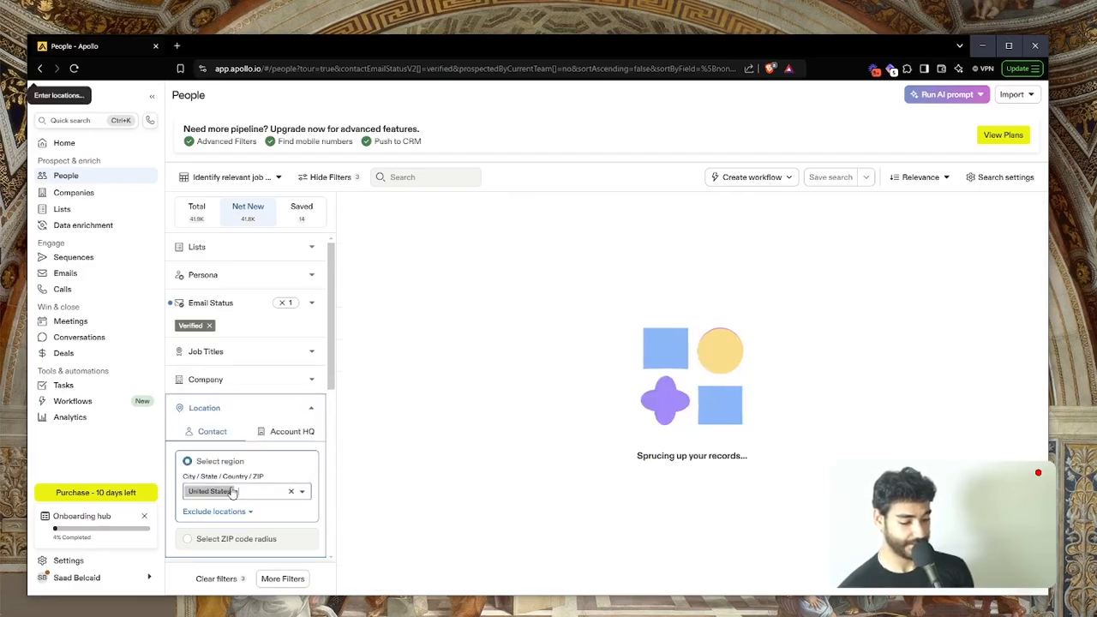
Step: Add Europe as a second region in the contact location filter
scroll(231, 492, "down", 2)
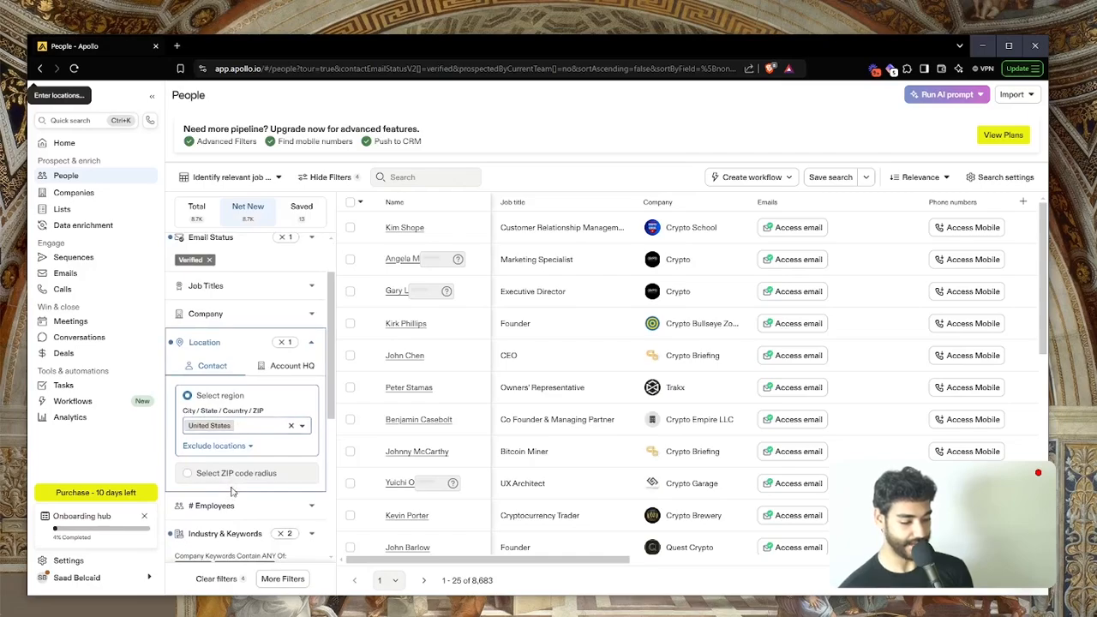
left_click(257, 426)
type("u")
key("BackSpace")
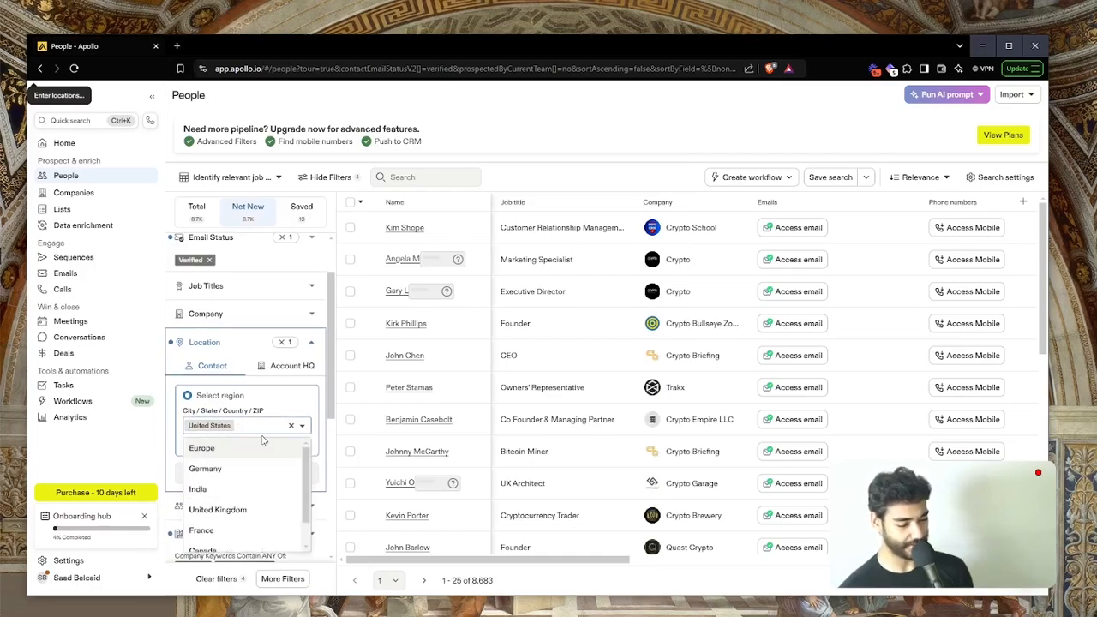
scroll(242, 523, "down", 1)
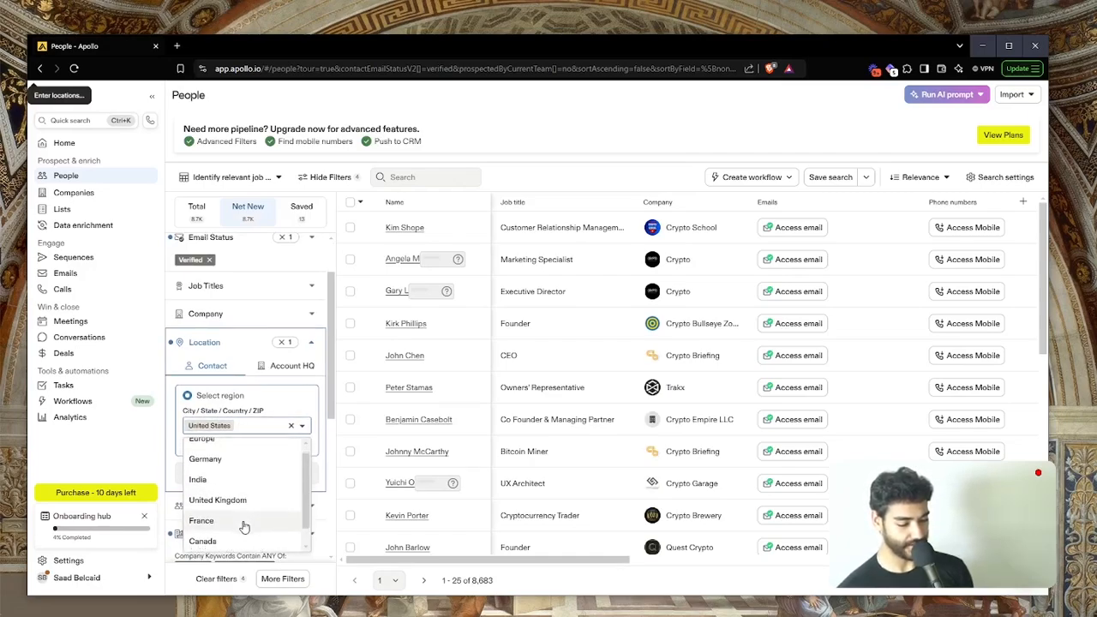
scroll(244, 526, "up", 1)
scroll(244, 527, "down", 1)
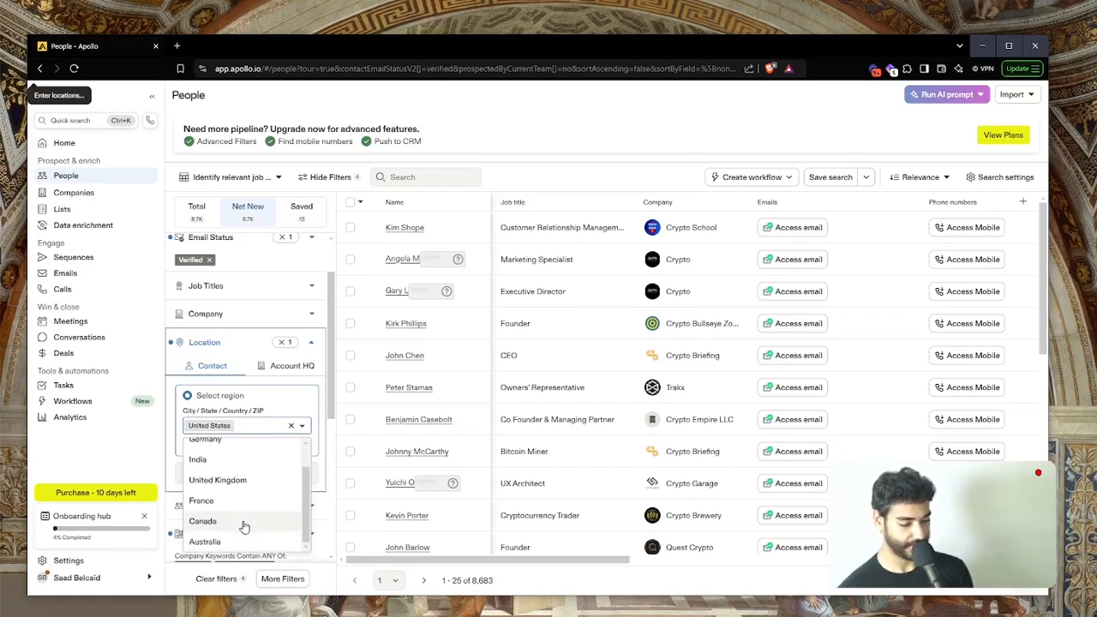
scroll(244, 526, "up", 1)
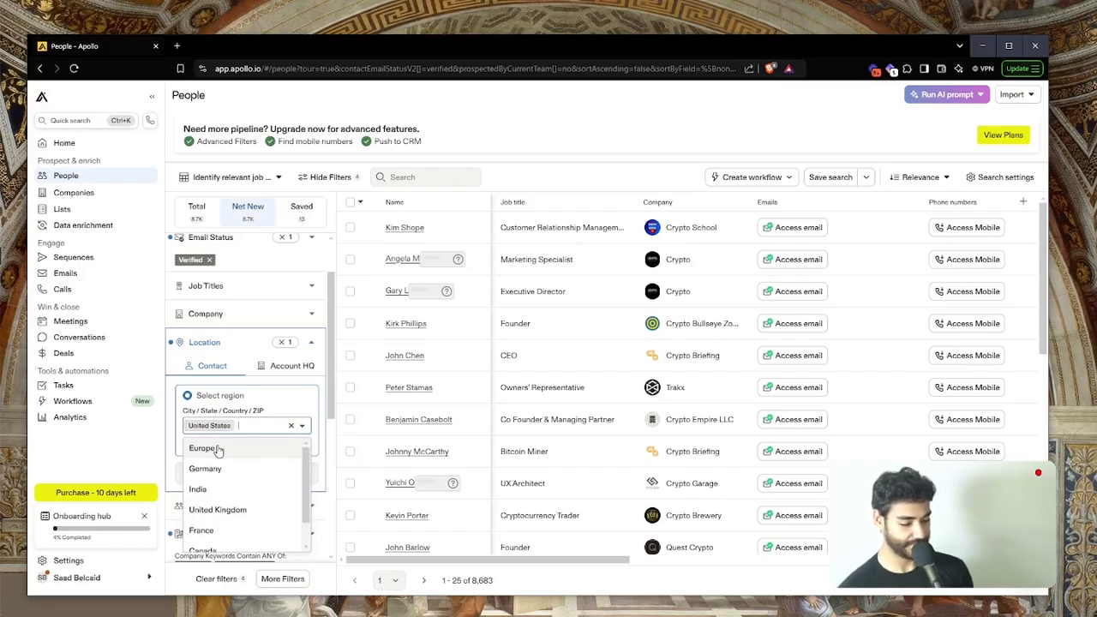
left_click(218, 450)
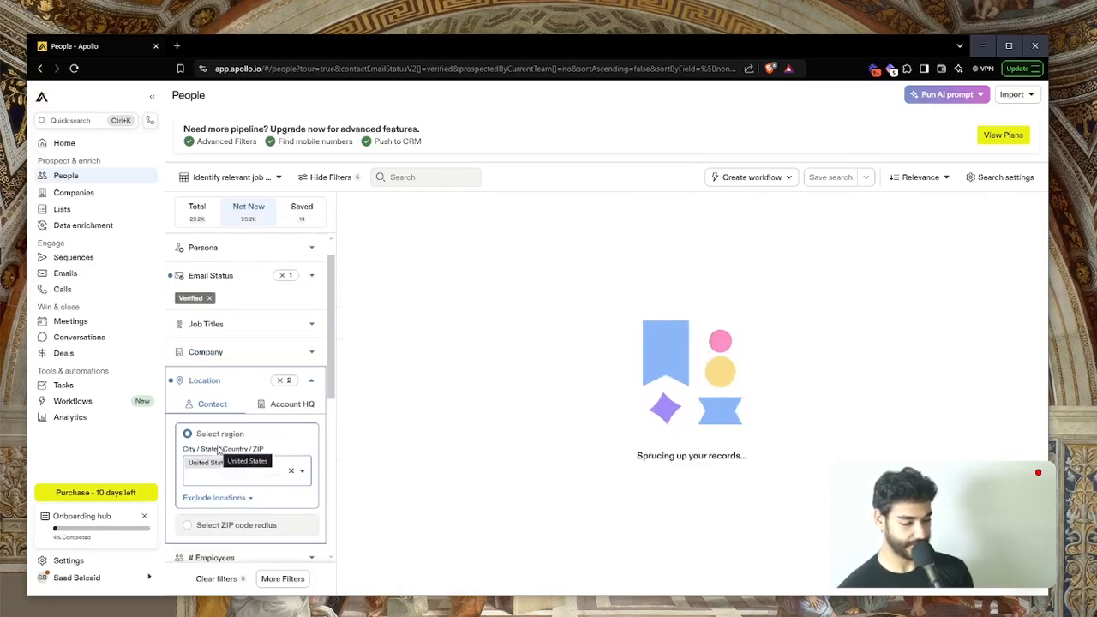
Step: Add "Founder" as an included title in the Job Titles filter
scroll(218, 450, "down", 3)
scroll(219, 450, "up", 3)
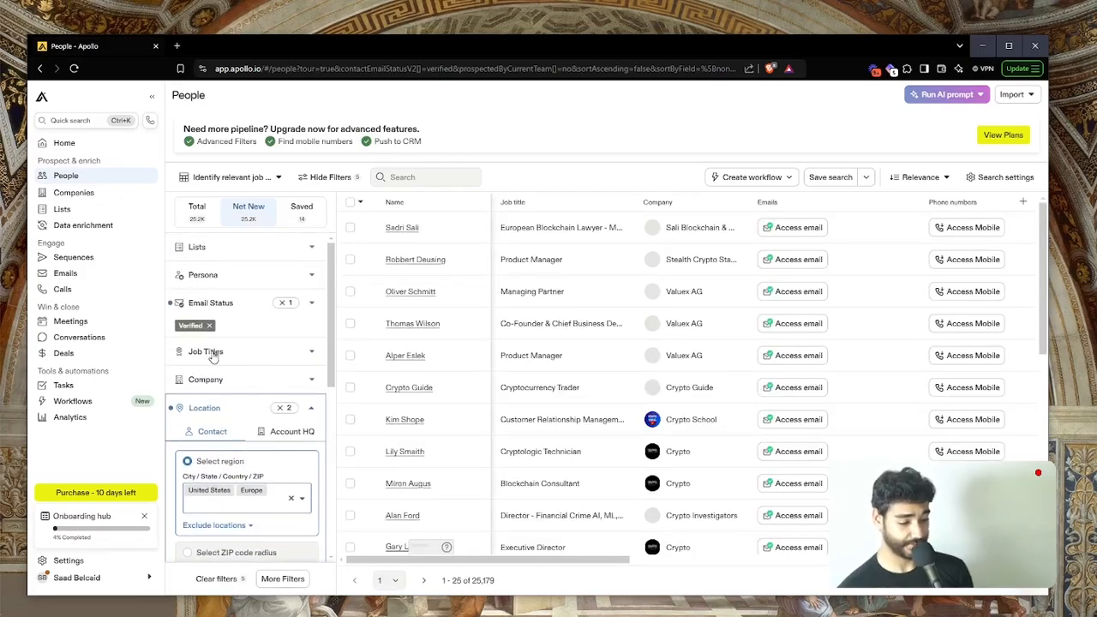
left_click(210, 355)
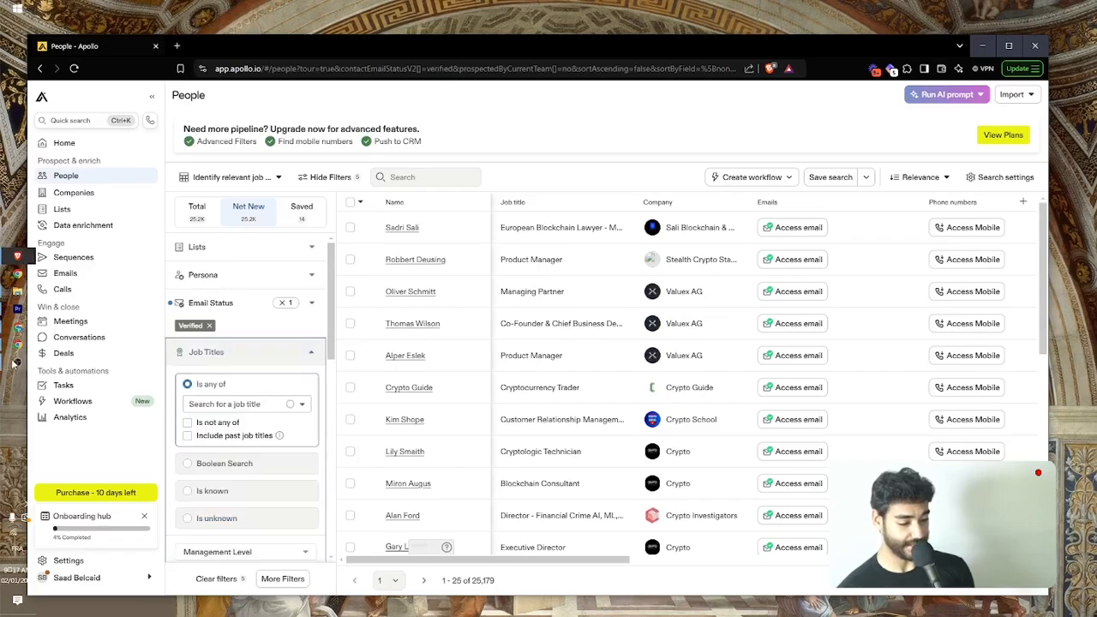
left_click(225, 351)
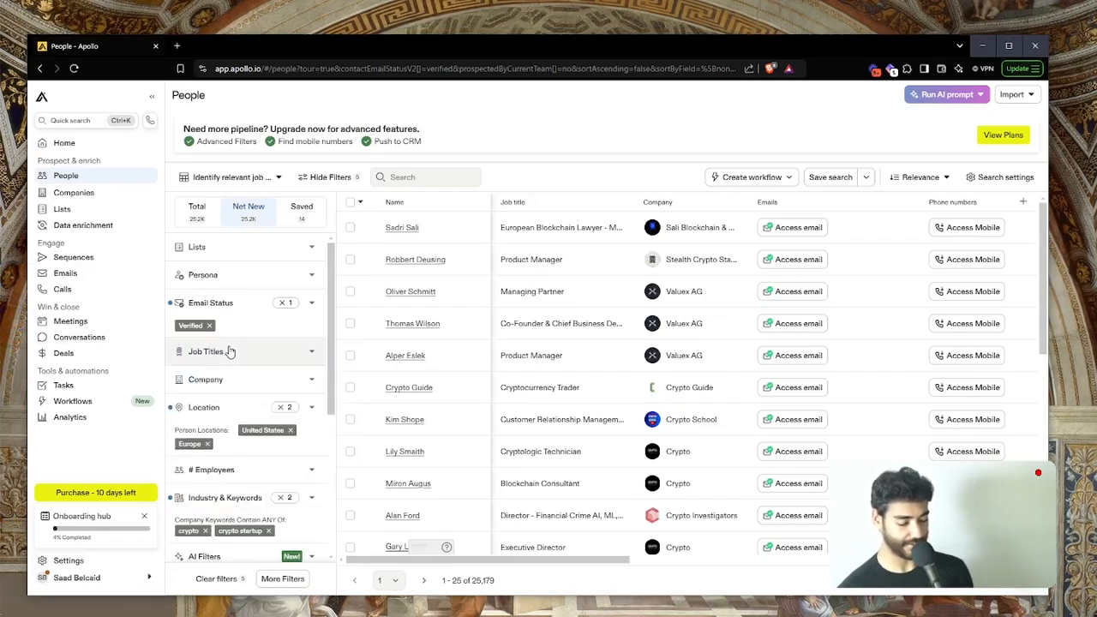
left_click(230, 351)
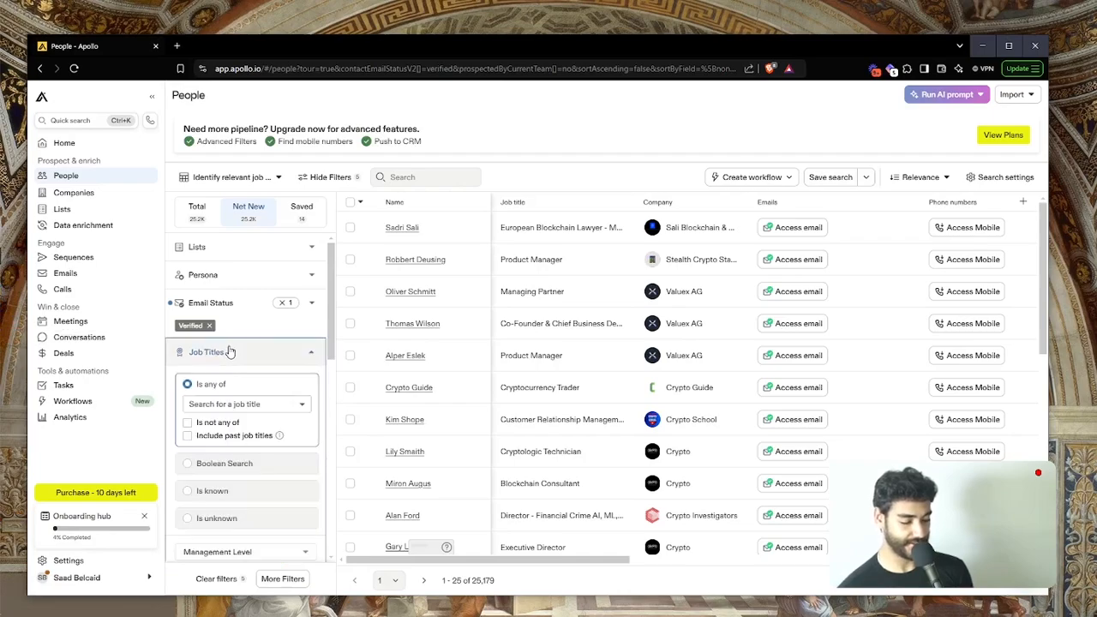
left_click(212, 406)
type("Foun")
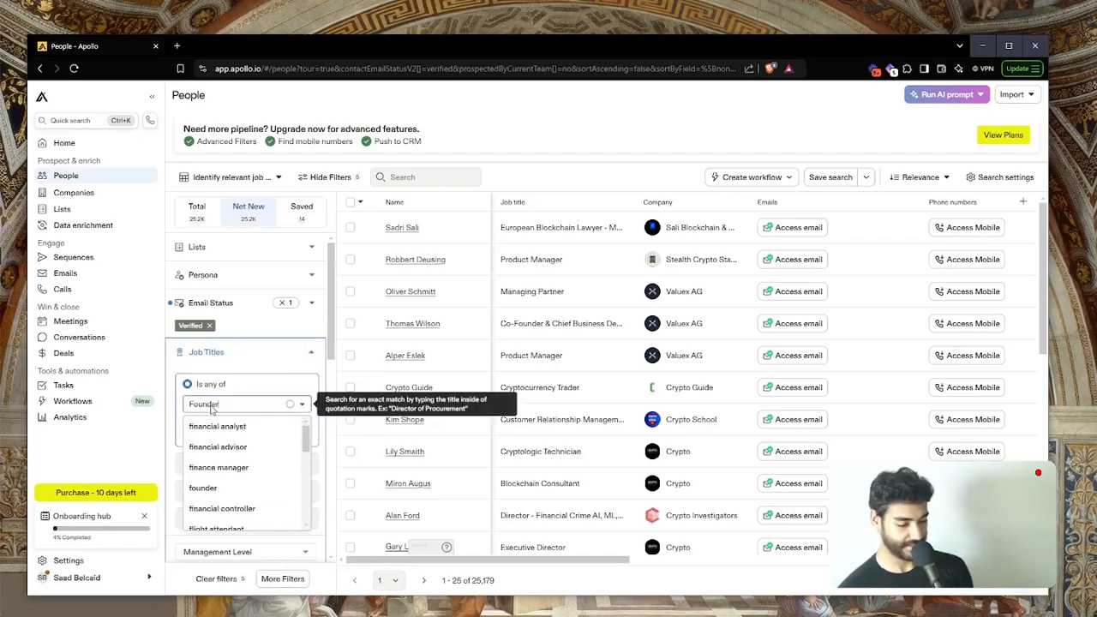
type("der")
key("Return")
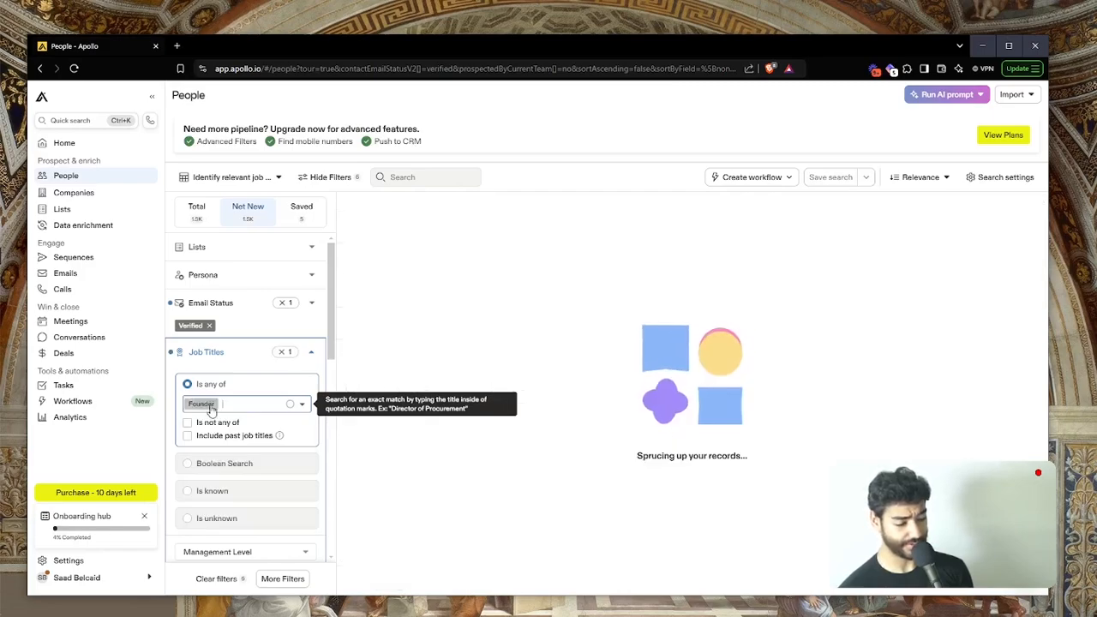
Step: Add "CEO" and "president" to the included job titles
type("CE")
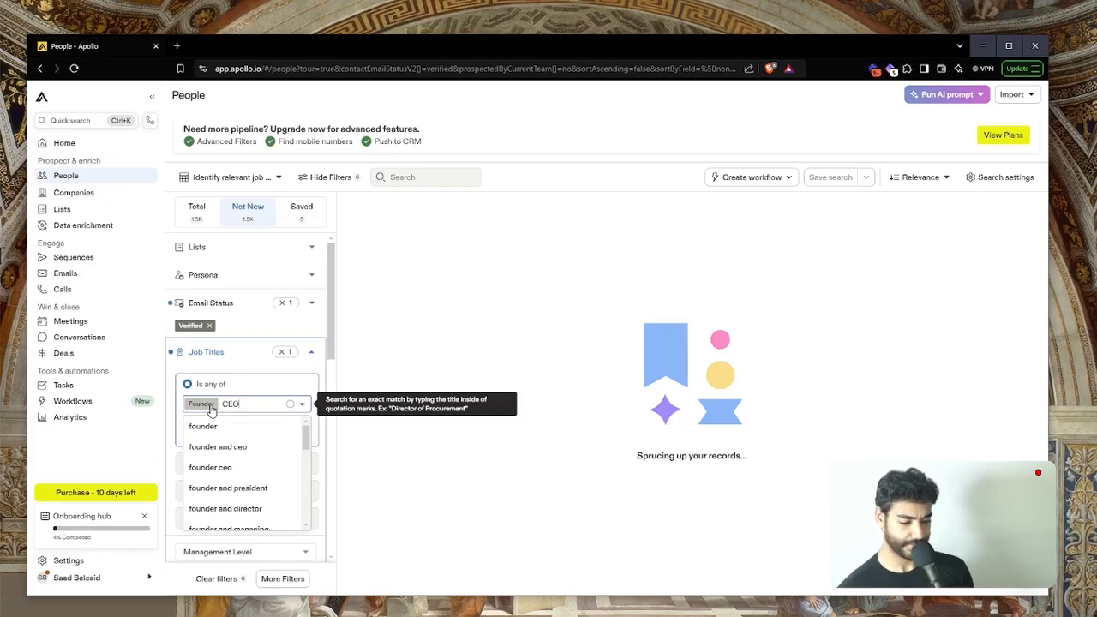
type("O")
key("Return")
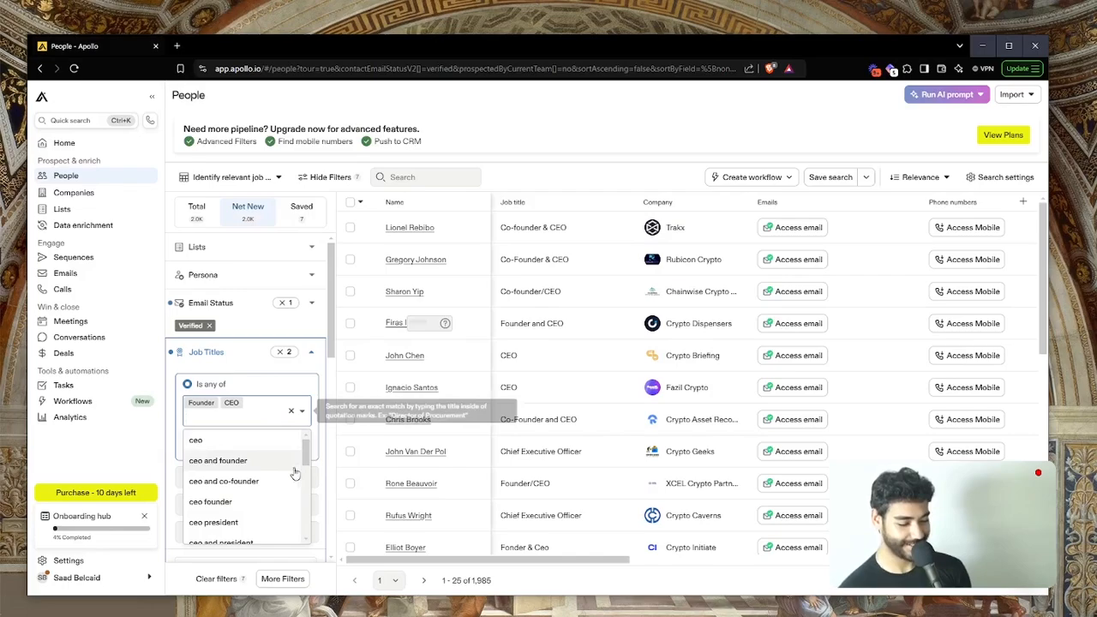
type("pi")
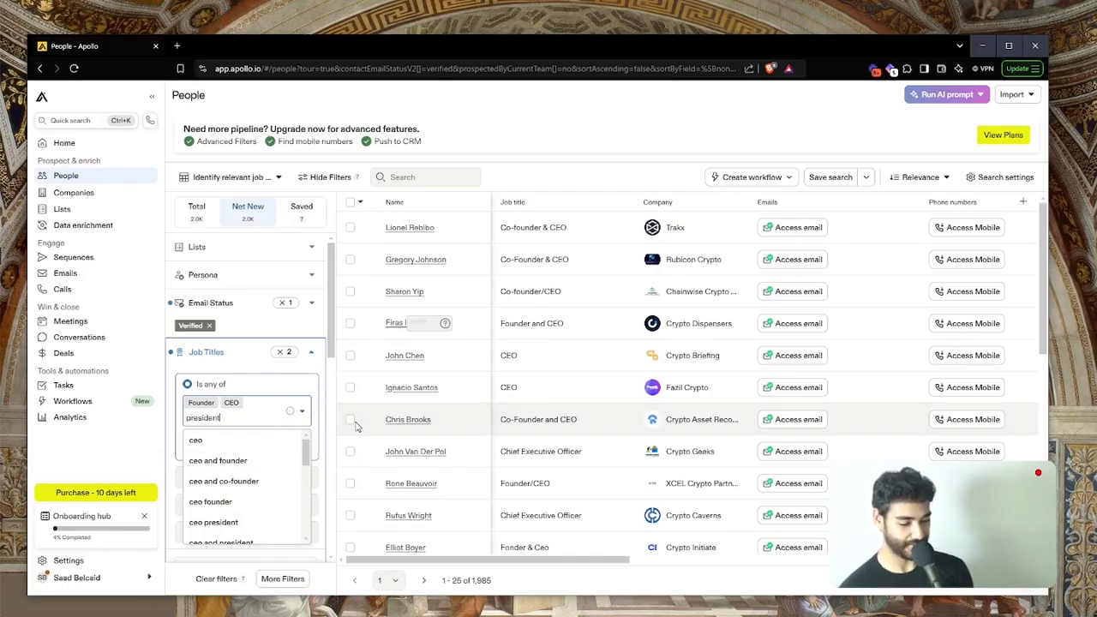
key("Return")
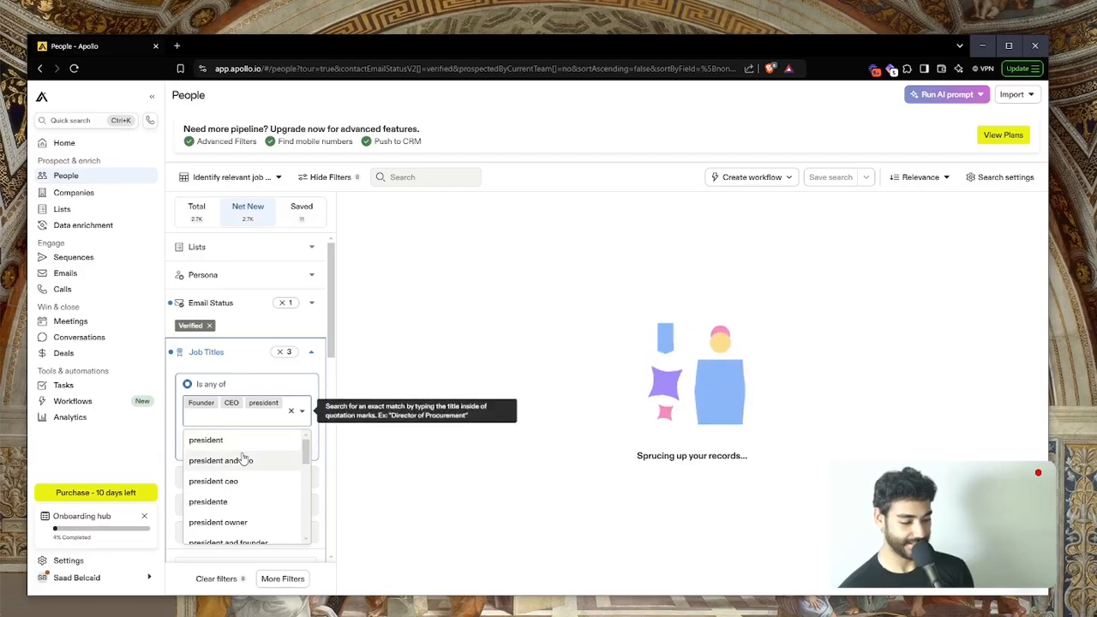
Step: Include "director" as a fourth job title in the people search
scroll(242, 459, "down", 2)
scroll(270, 426, "down", 2)
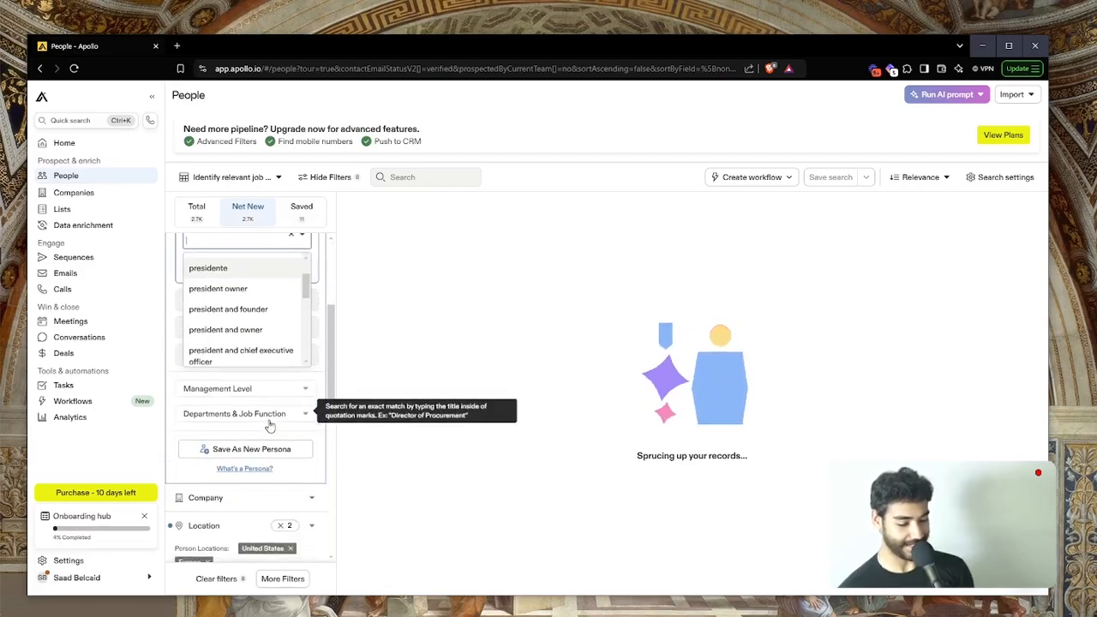
scroll(270, 426, "up", 2)
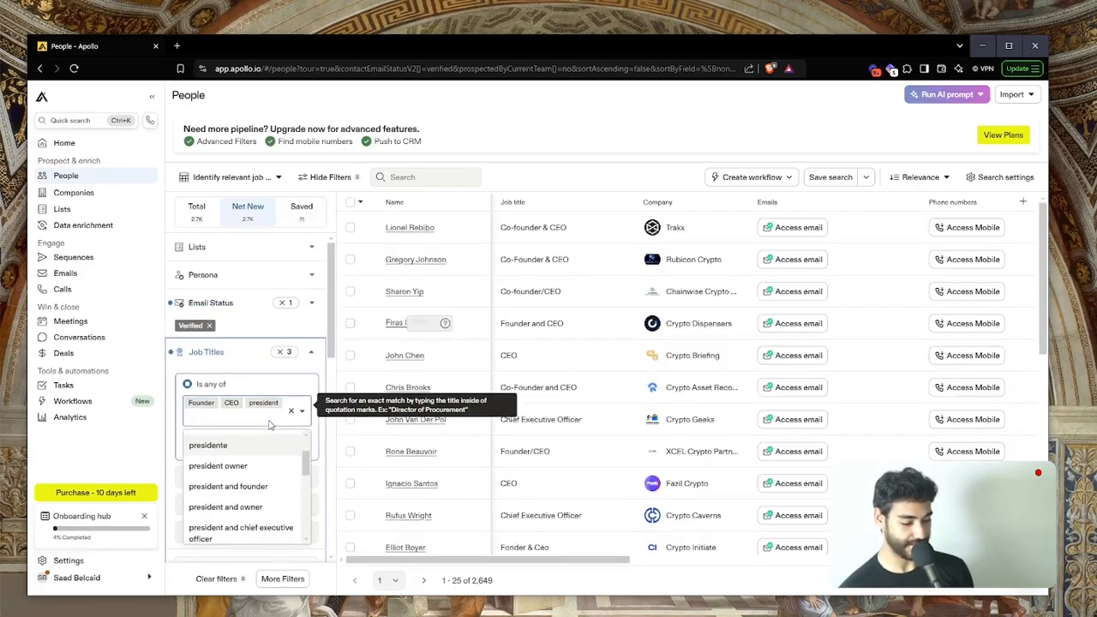
type("director")
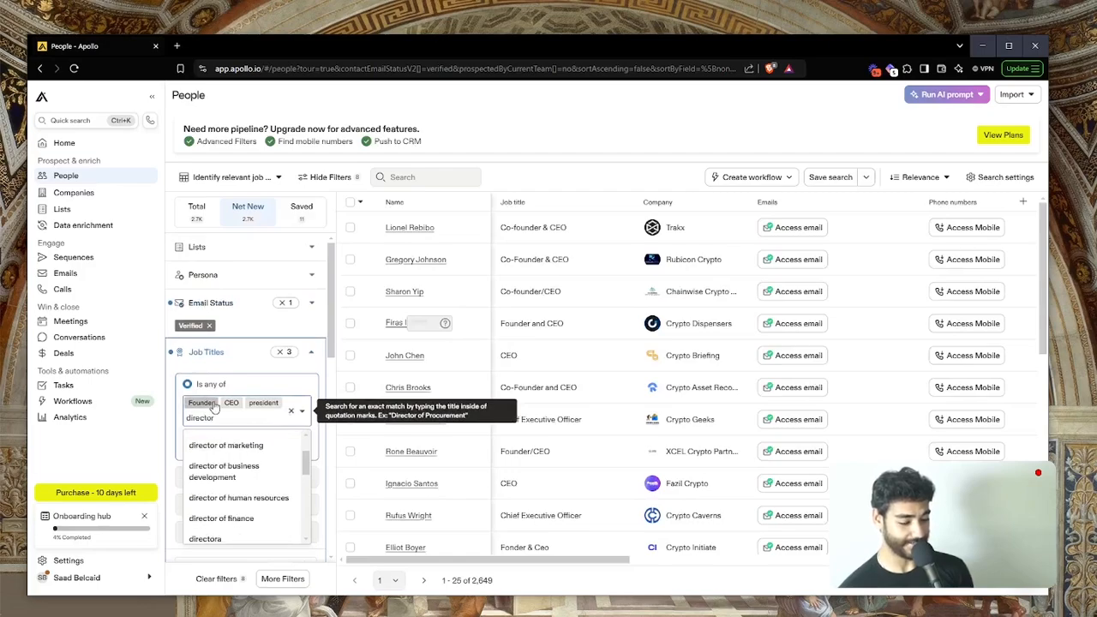
scroll(331, 326, "up", 4)
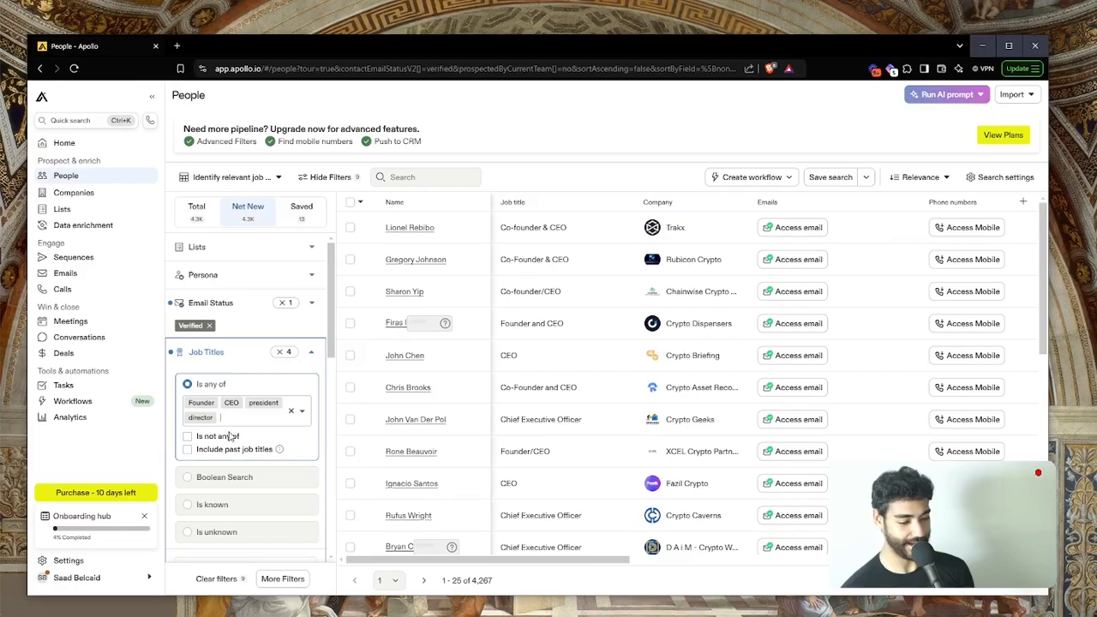
Step: Copy the company name "Crypto Briefing" from the people results and search Google for it in a new tab
scroll(230, 436, "down", 2)
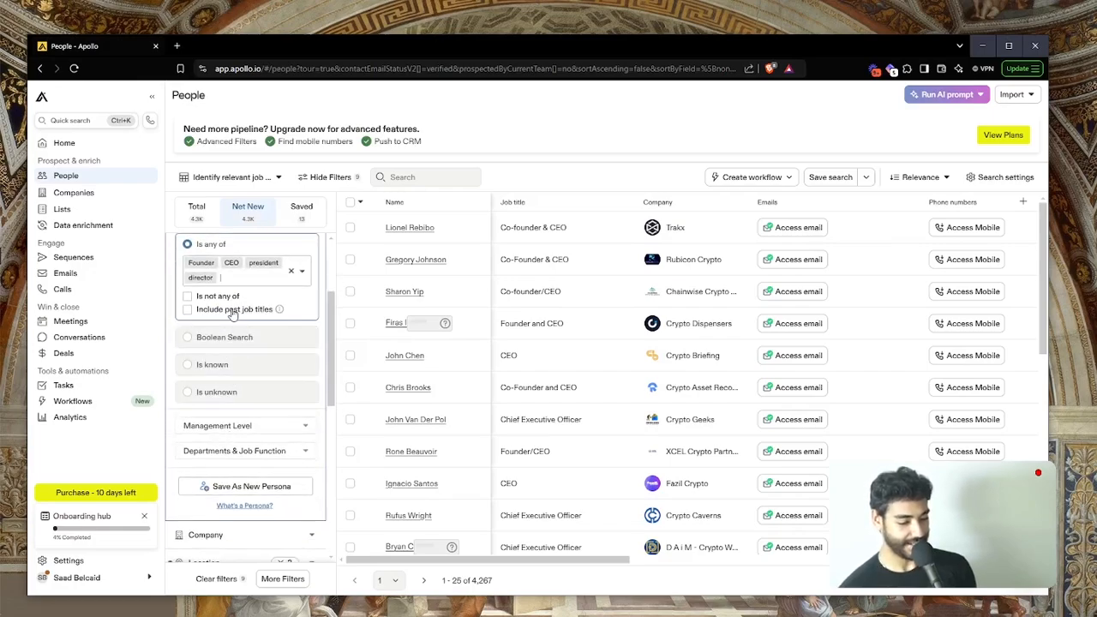
scroll(231, 314, "down", 5)
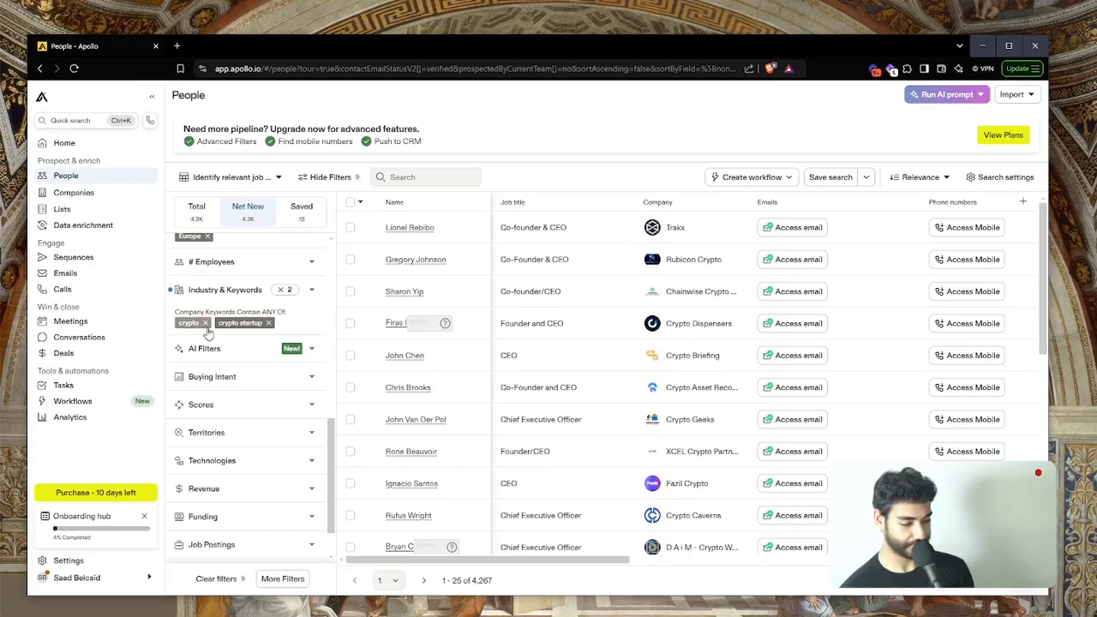
scroll(210, 335, "down", 1)
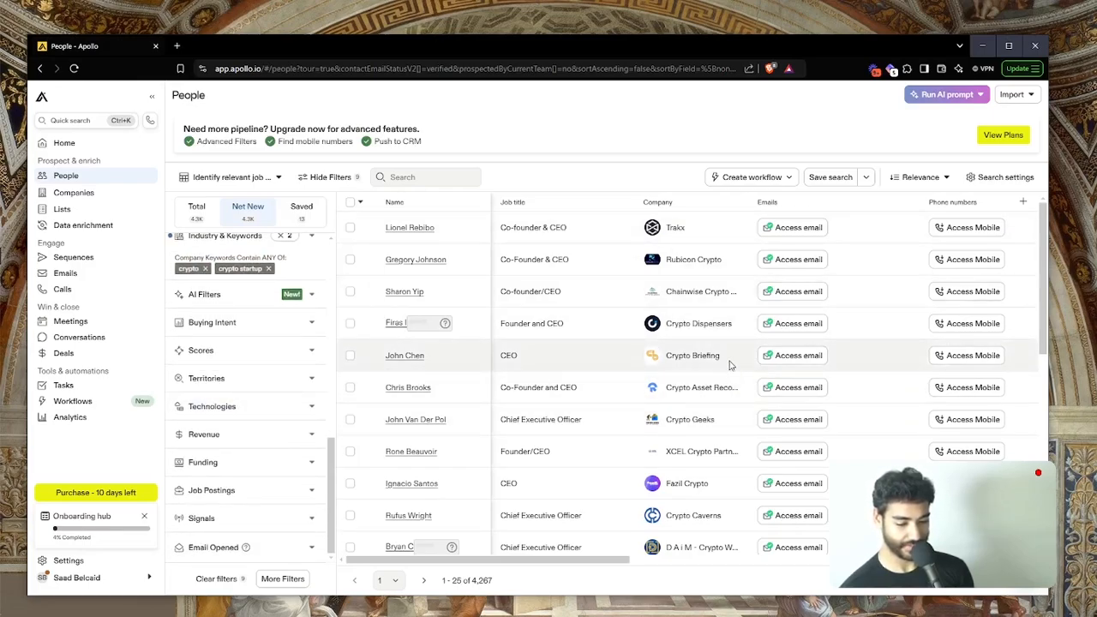
left_click_drag(729, 365, 667, 356)
key("ctrl+c")
key("ctrl+t")
key("ctrl+v")
key("Return")
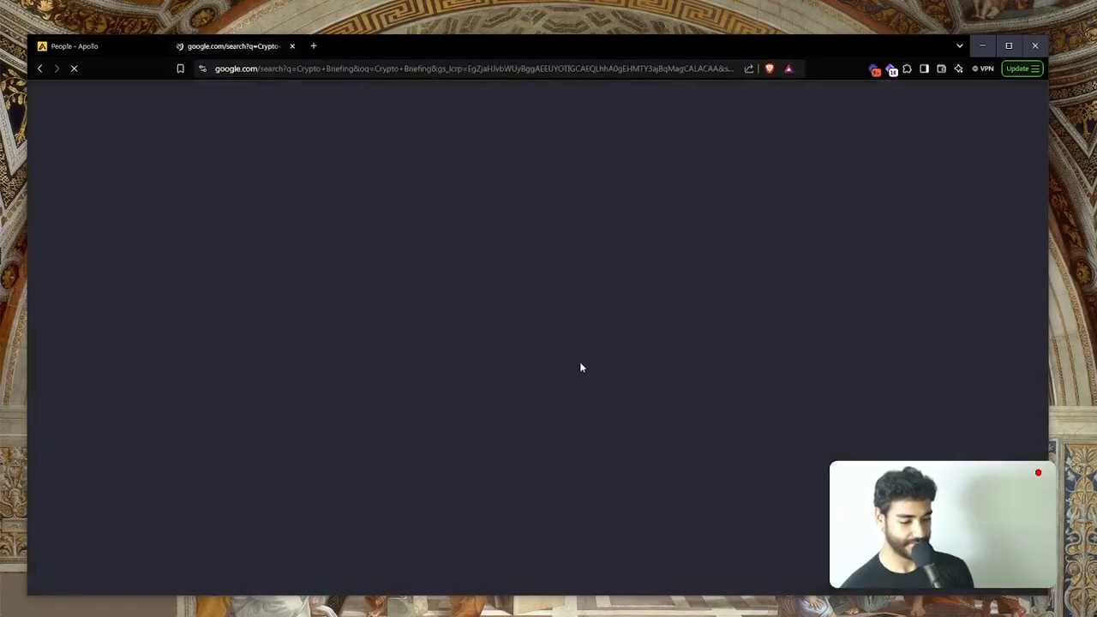
Step: Open the Crypto Briefing website from the search results, close the Google results and look through the homepage
left_click(277, 207, "ctrl")
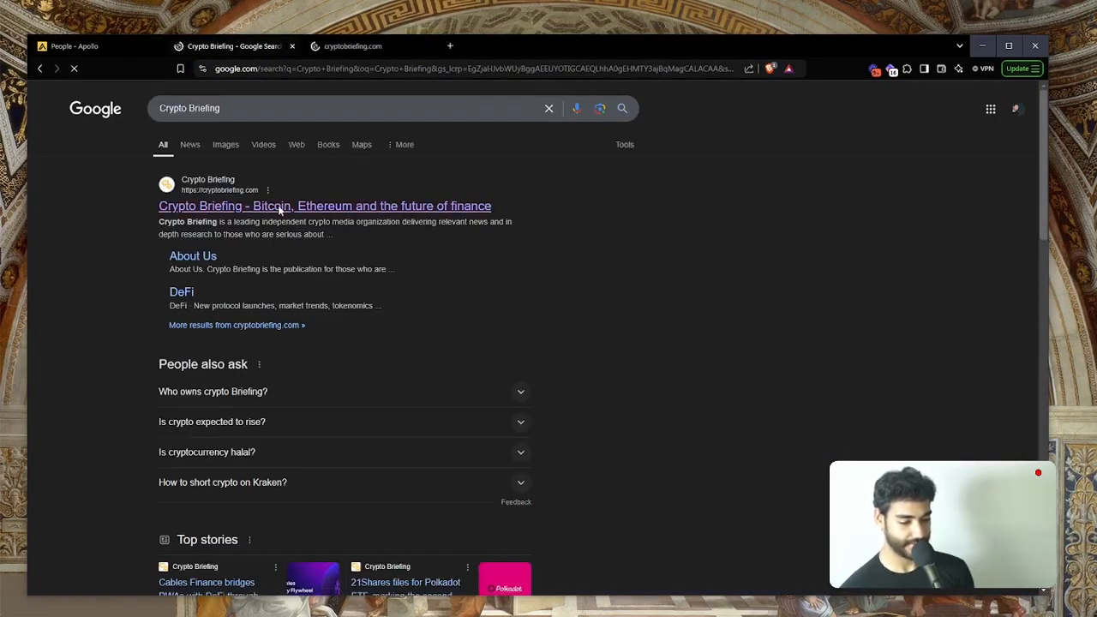
key("ctrl+w")
scroll(424, 228, "down", 10)
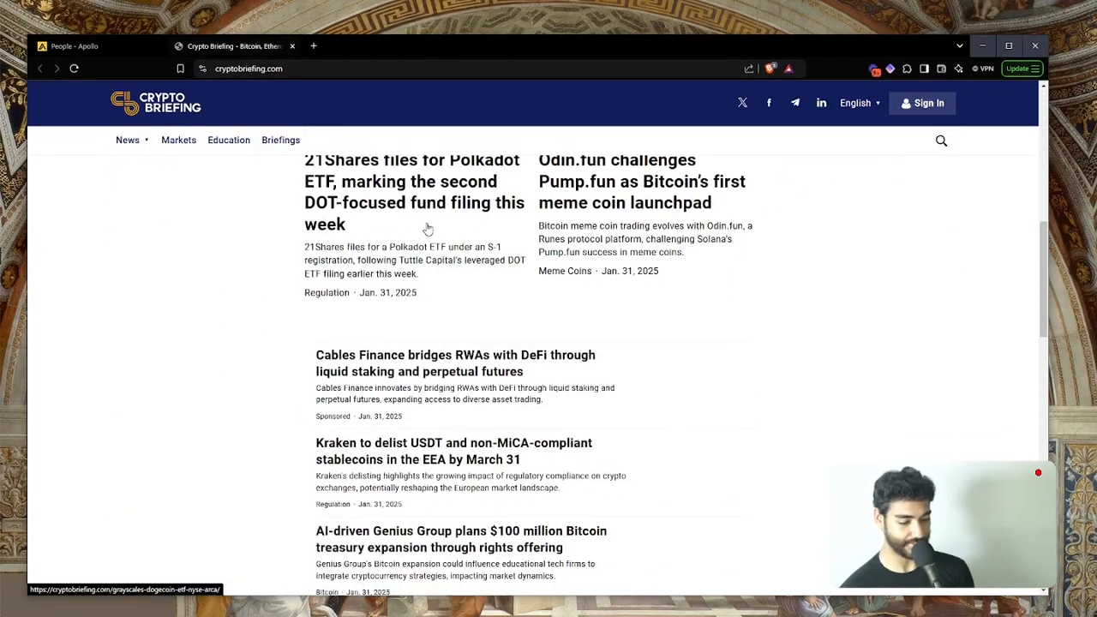
scroll(428, 230, "up", 10)
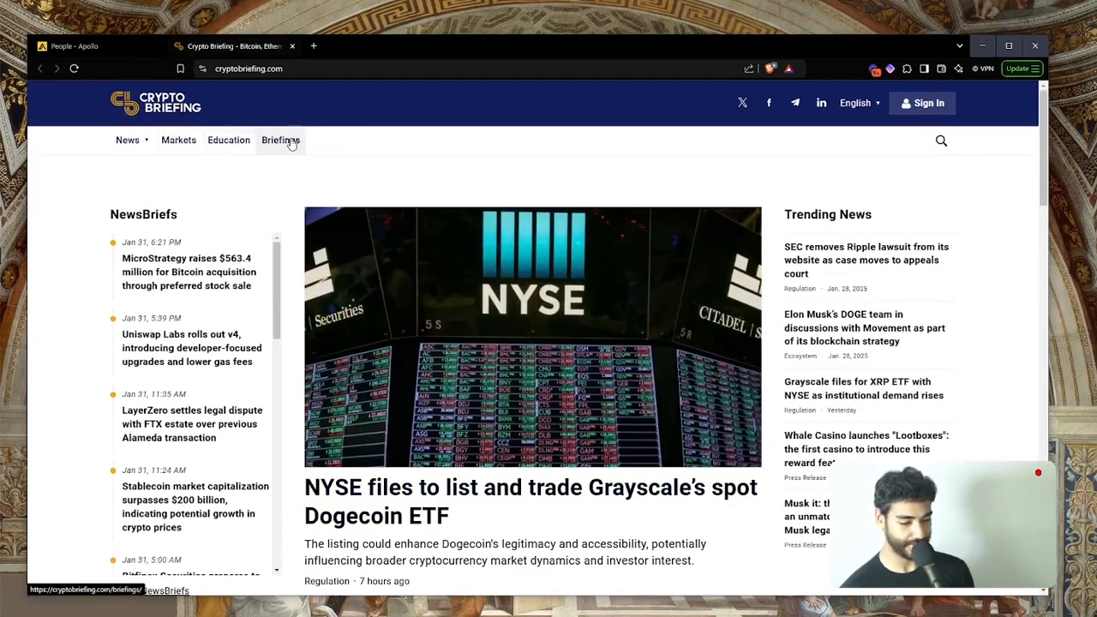
Step: View the Business category of the Crypto Briefing site's news
mouse_move(147, 142)
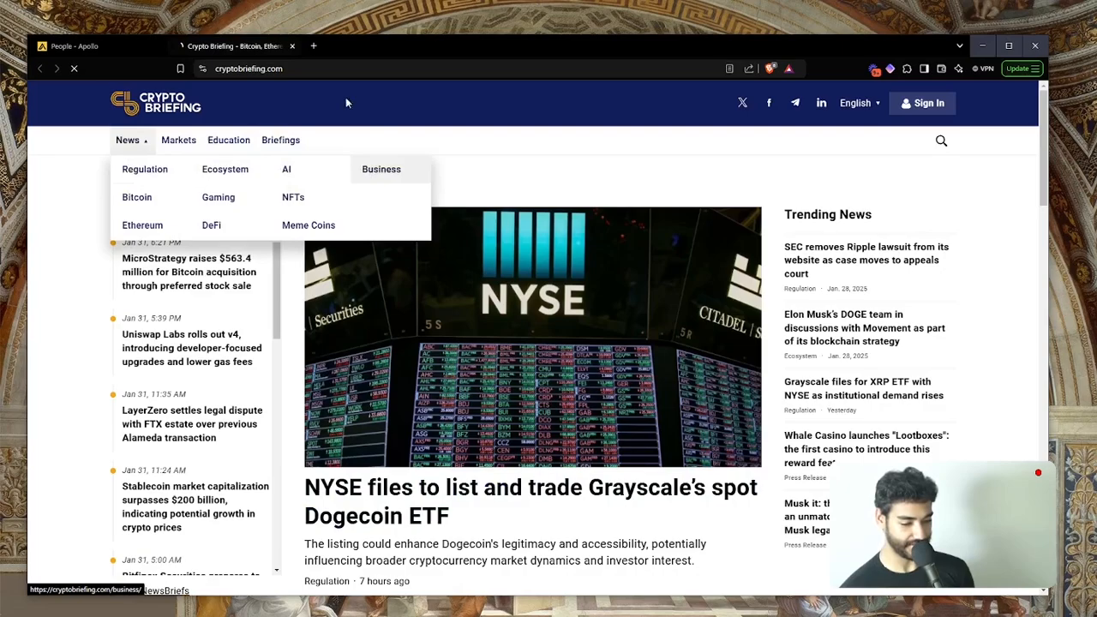
left_click(368, 170)
scroll(267, 242, "down", 1)
scroll(268, 243, "up", 1)
Step: Switch back to the Apollo people search and review the applied and remaining filter categories
key("ctrl+shift+Tab")
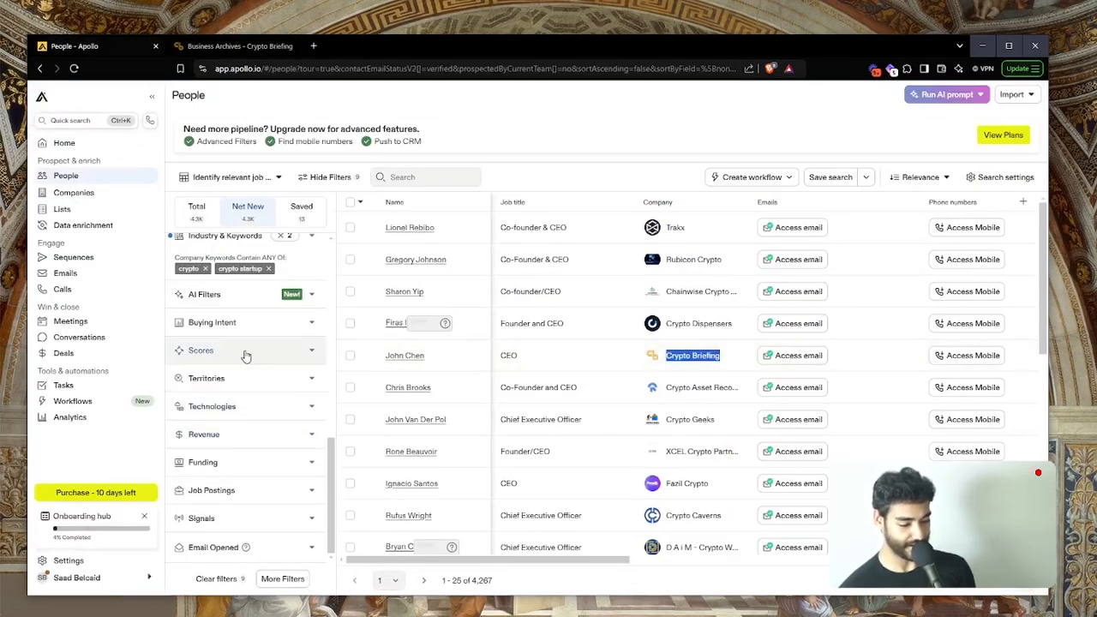
scroll(245, 356, "up", 4)
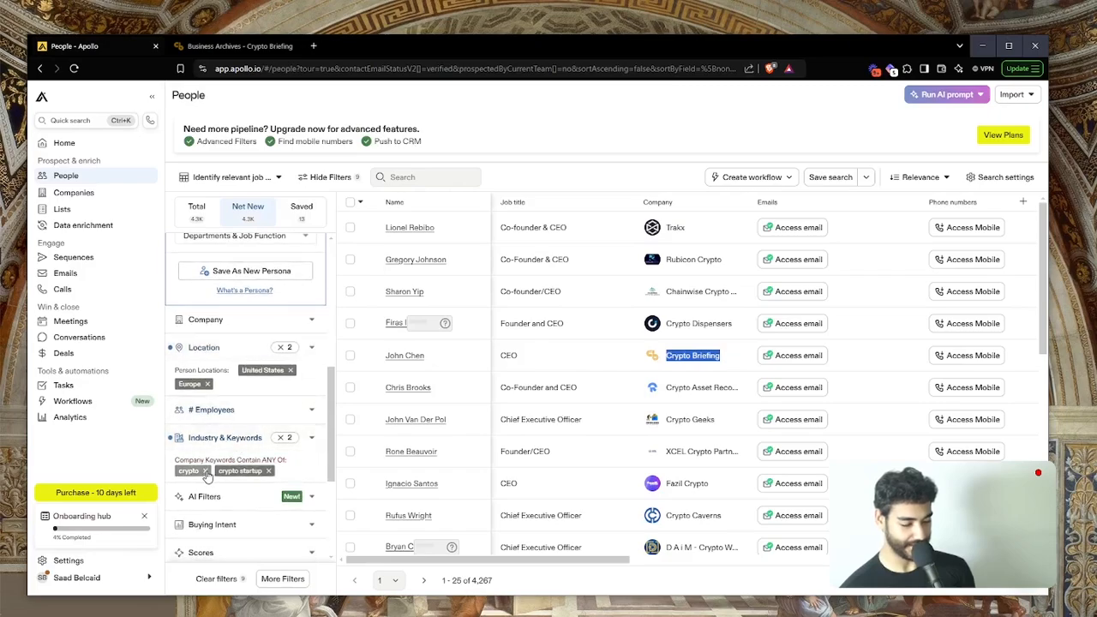
scroll(214, 454, "down", 1)
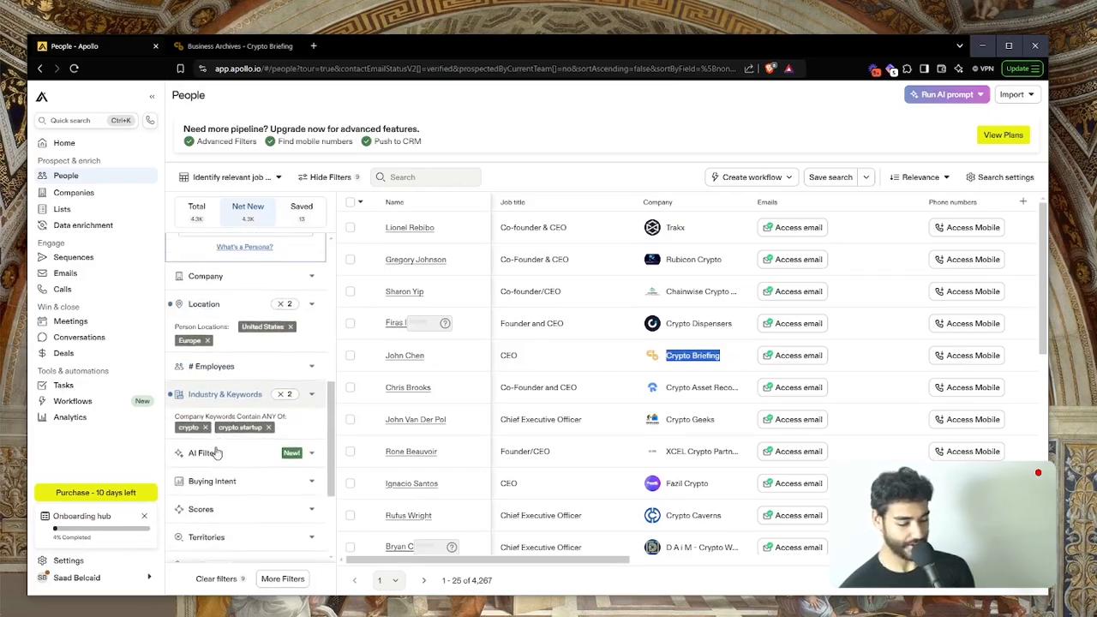
scroll(237, 406, "up", 5)
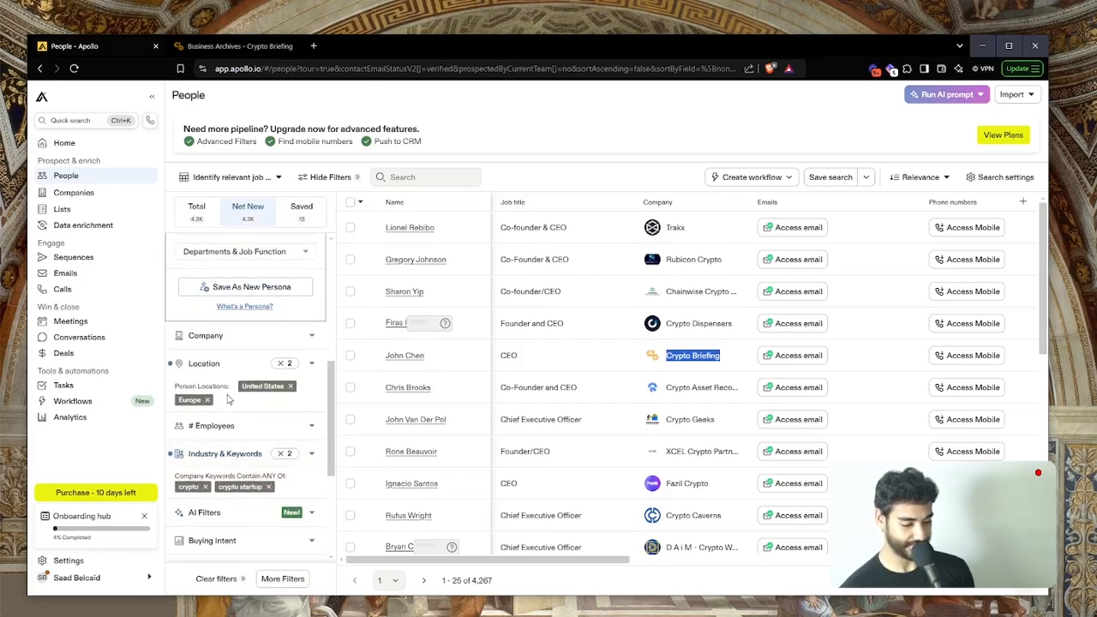
scroll(229, 439, "down", 7)
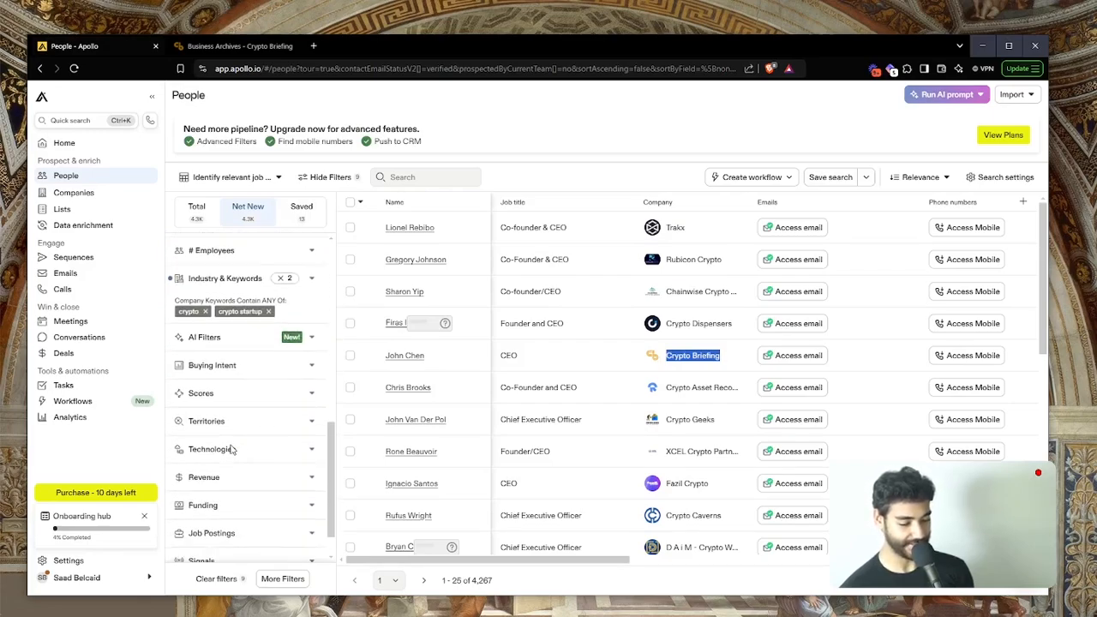
scroll(229, 415, "down", 1)
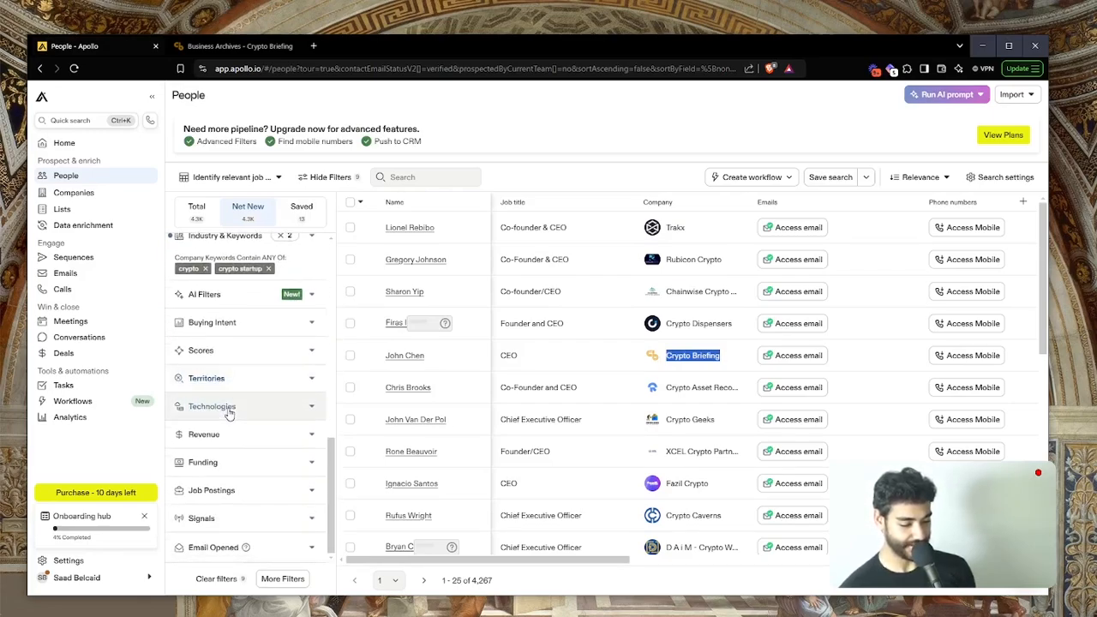
scroll(230, 413, "up", 8)
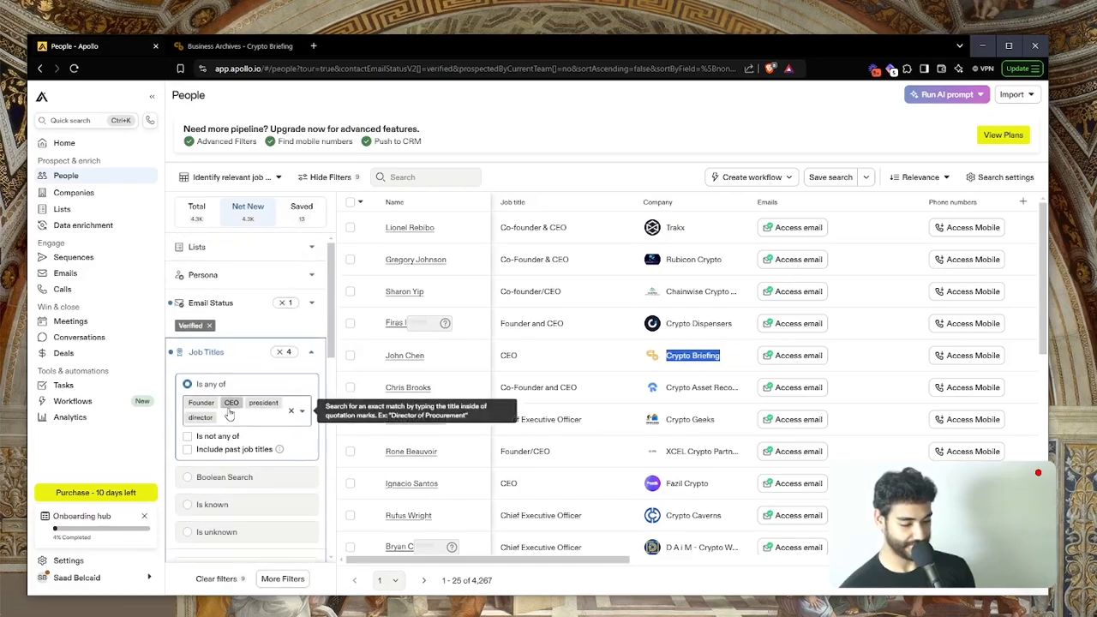
Step: Expand the Industry & Keywords filter and add the industry "information technology & services" to the people search
scroll(229, 413, "down", 5)
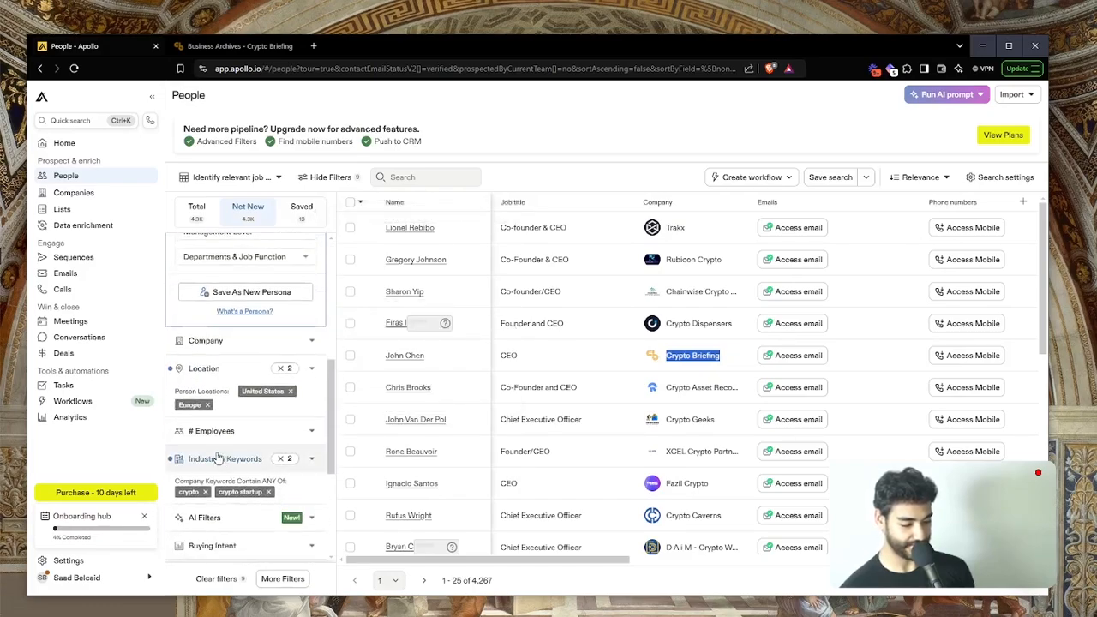
left_click(218, 458)
left_click(218, 458)
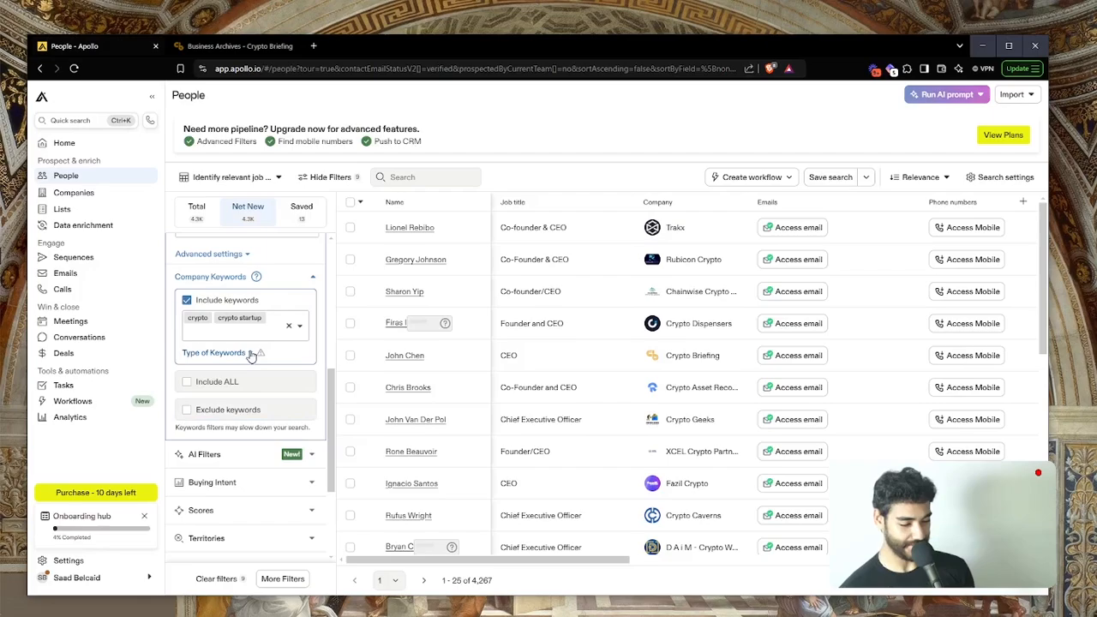
scroll(244, 351, "up", 2)
left_click(217, 317)
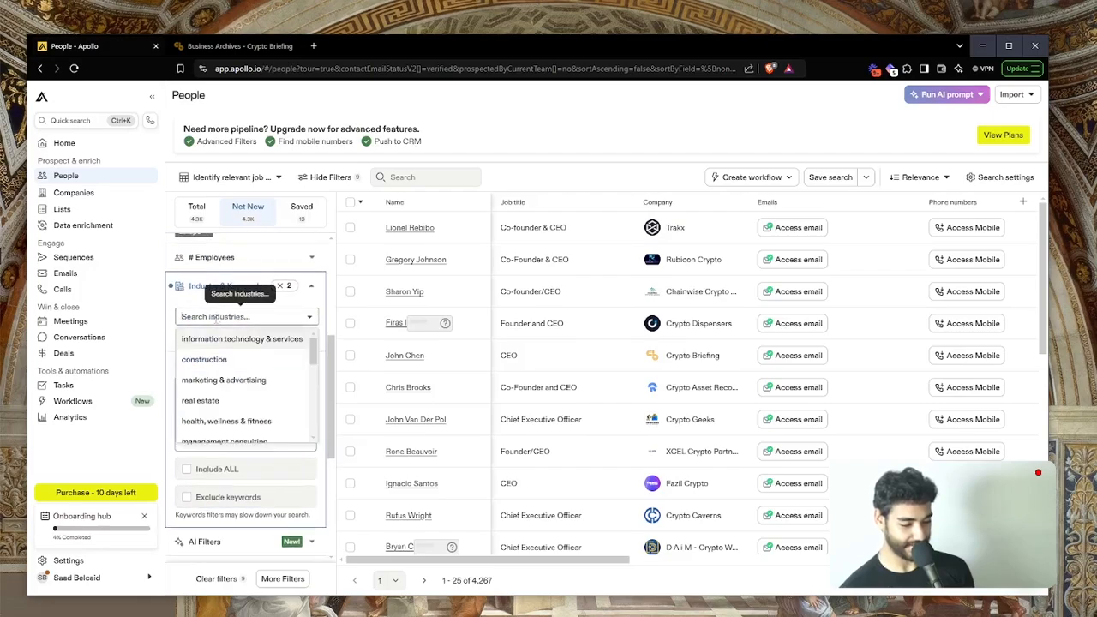
scroll(230, 394, "down", 1)
scroll(229, 386, "up", 1)
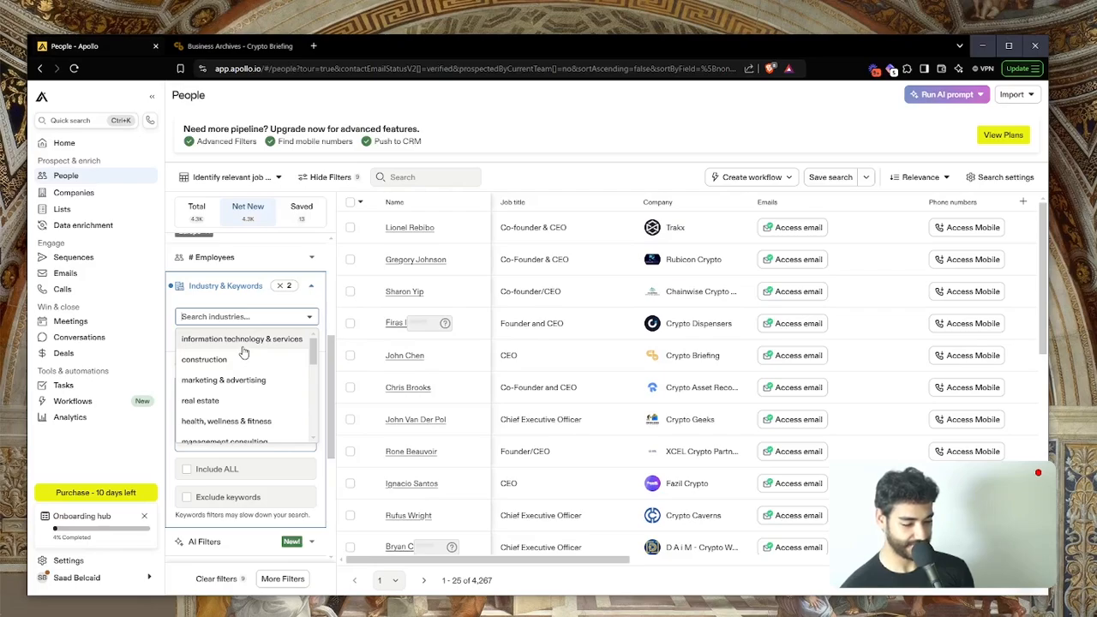
left_click(242, 341)
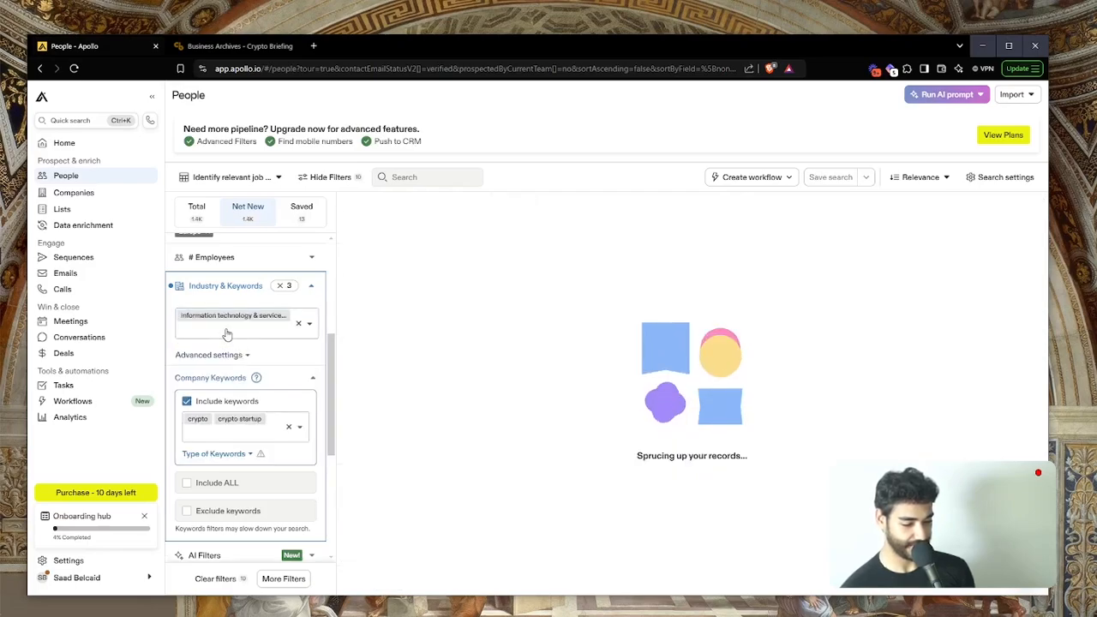
Step: Browse the available industries, search them for "game" and add "computer games" to the industry filter
left_click(227, 333)
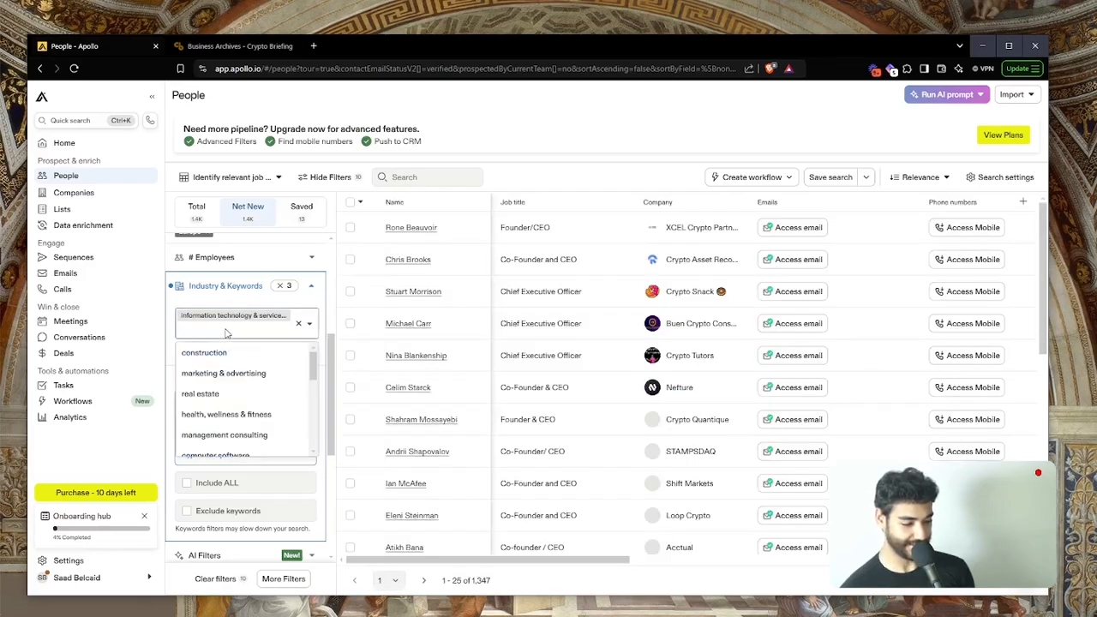
scroll(232, 427, "down", 2)
scroll(234, 428, "down", 3)
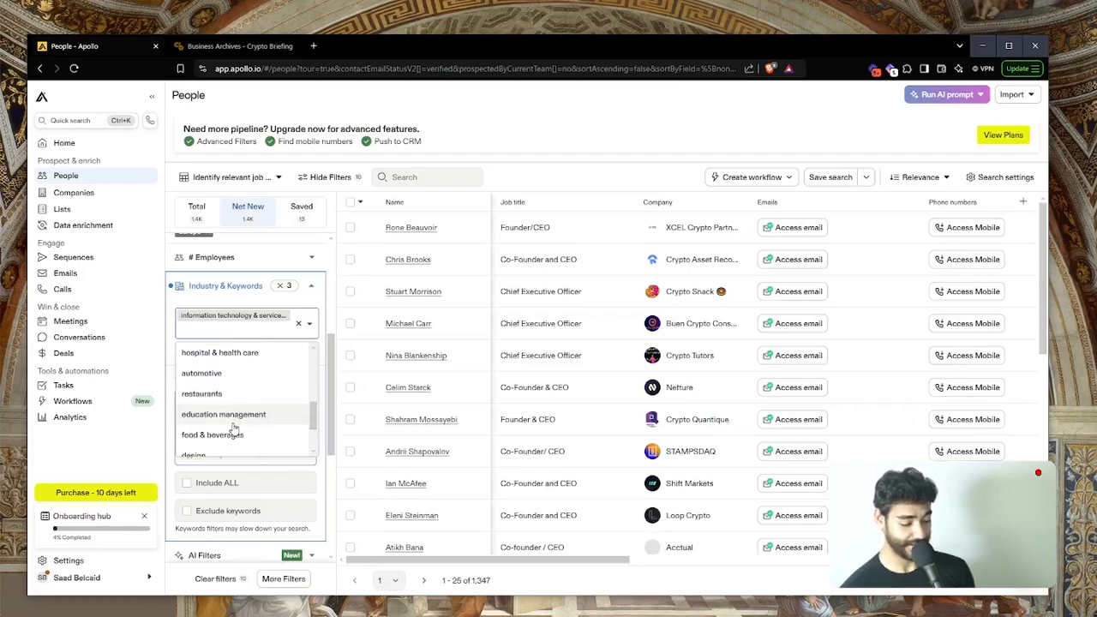
scroll(234, 429, "down", 2)
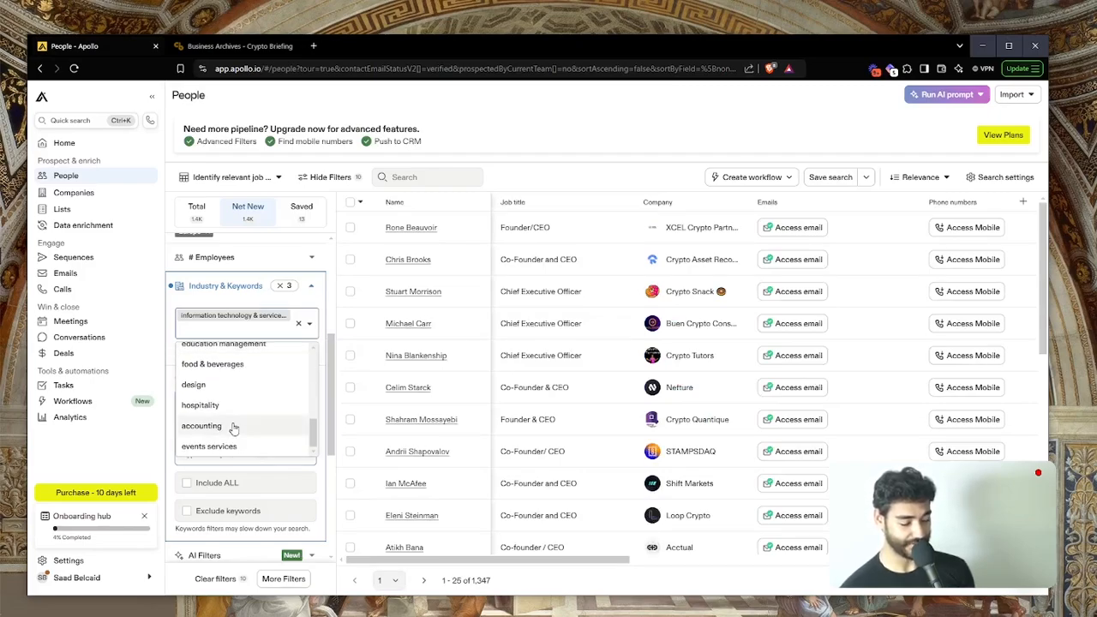
scroll(234, 429, "down", 1)
scroll(238, 418, "up", 3)
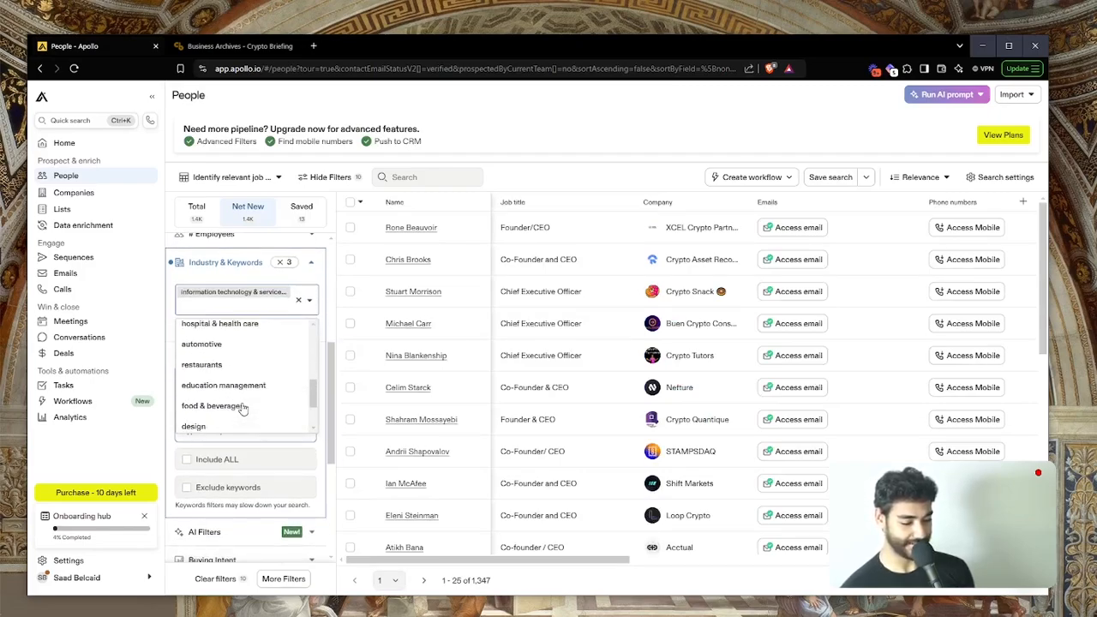
scroll(244, 410, "up", 2)
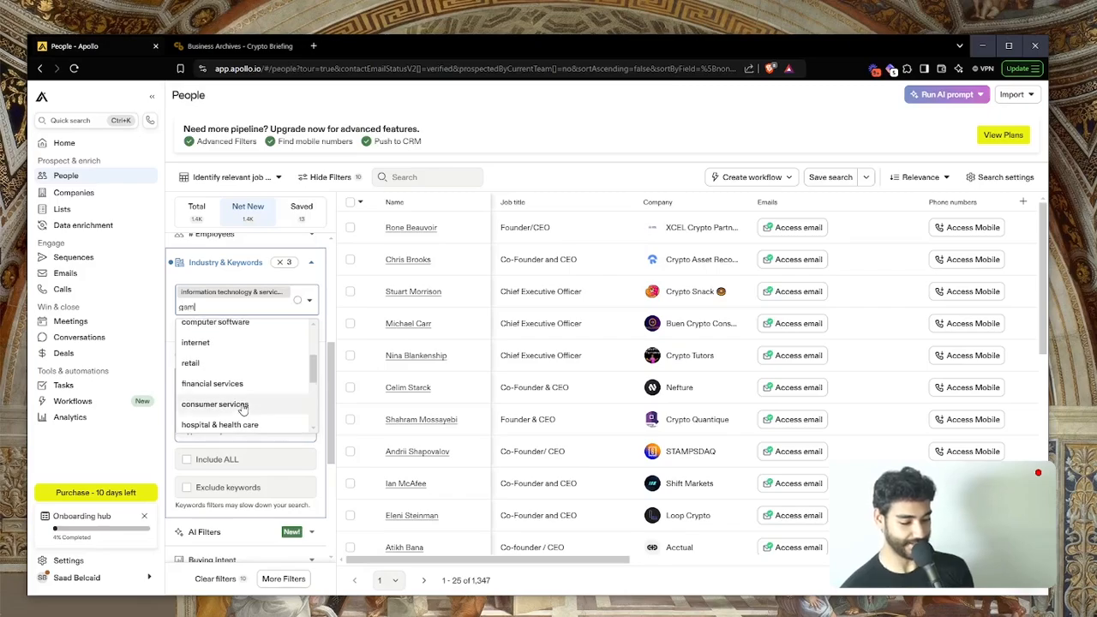
scroll(240, 369, "up", 1)
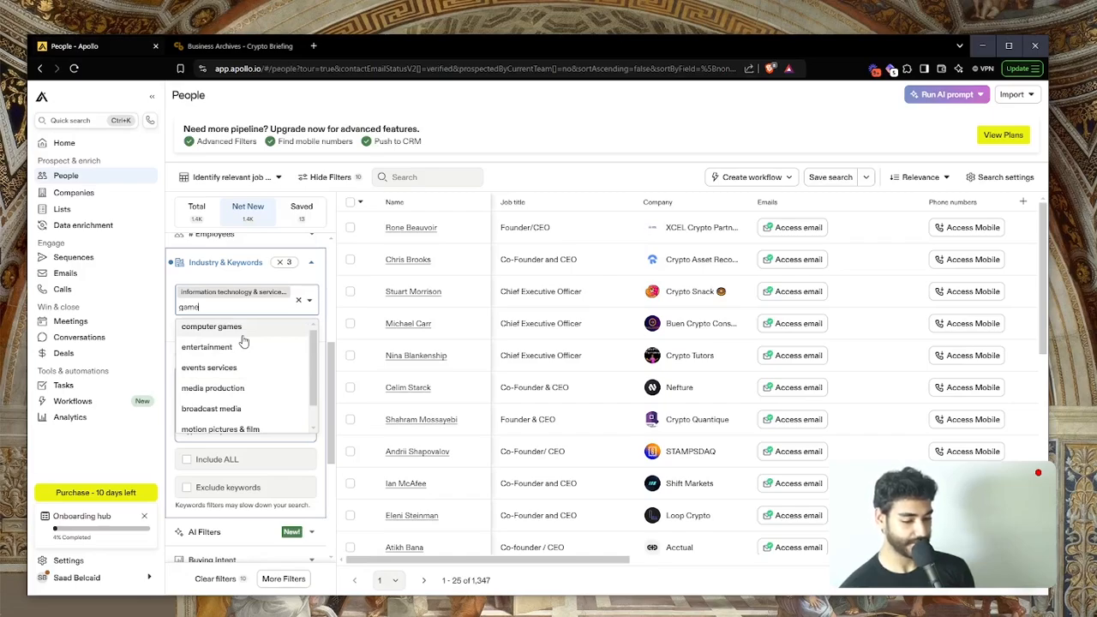
left_click(243, 336)
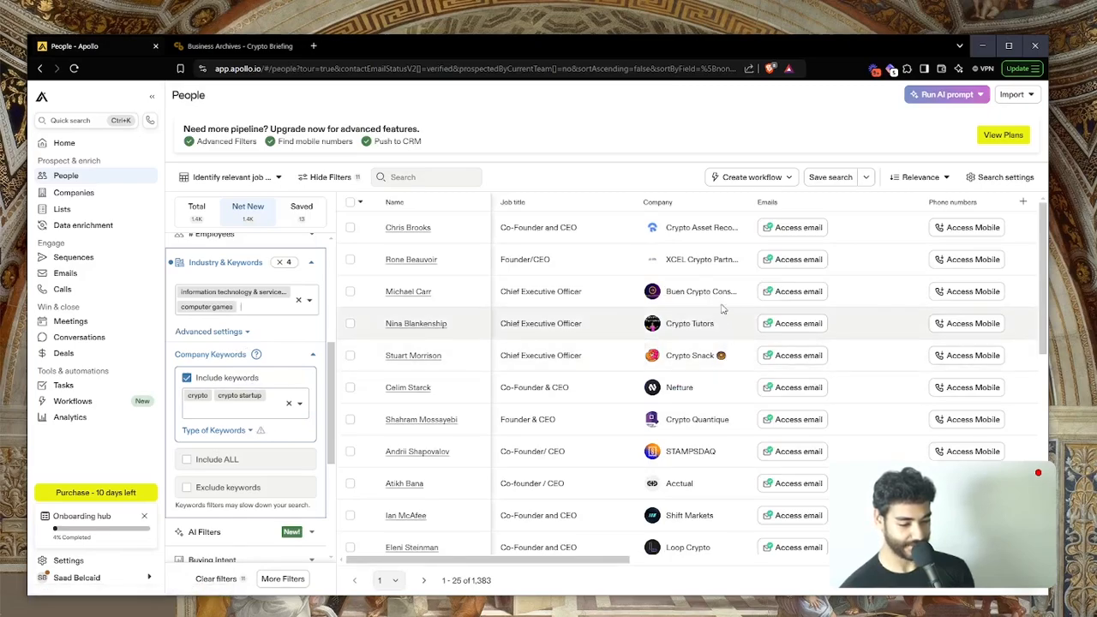
Step: Copy the company name "ShieldPay" from the people results and search Google for it in a new tab
scroll(695, 385, "down", 3)
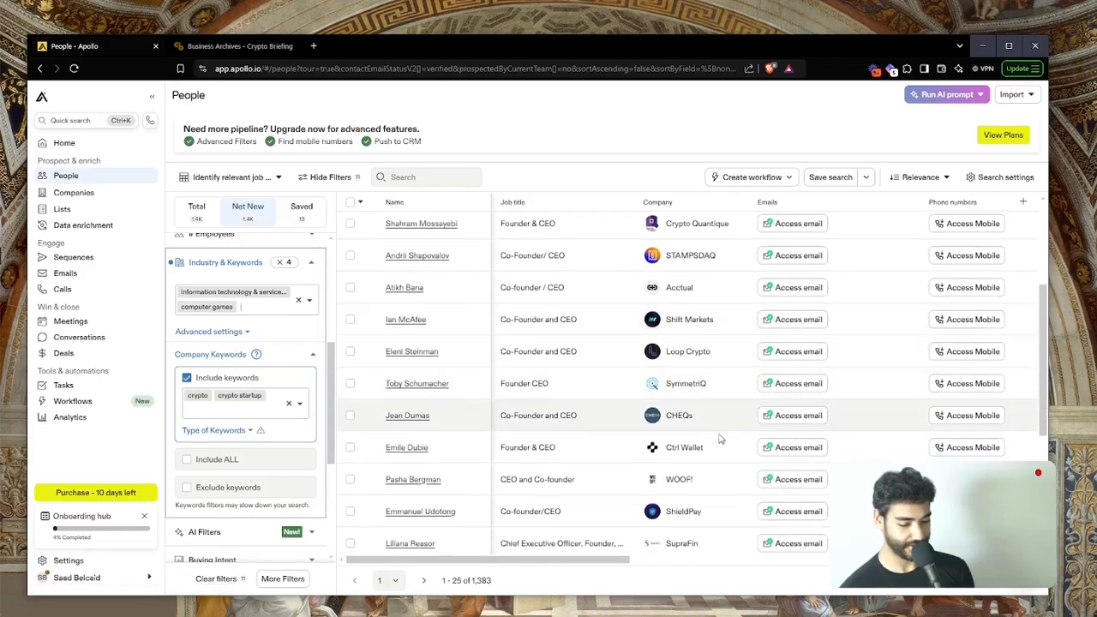
left_click_drag(705, 482, 671, 508)
left_click(707, 482)
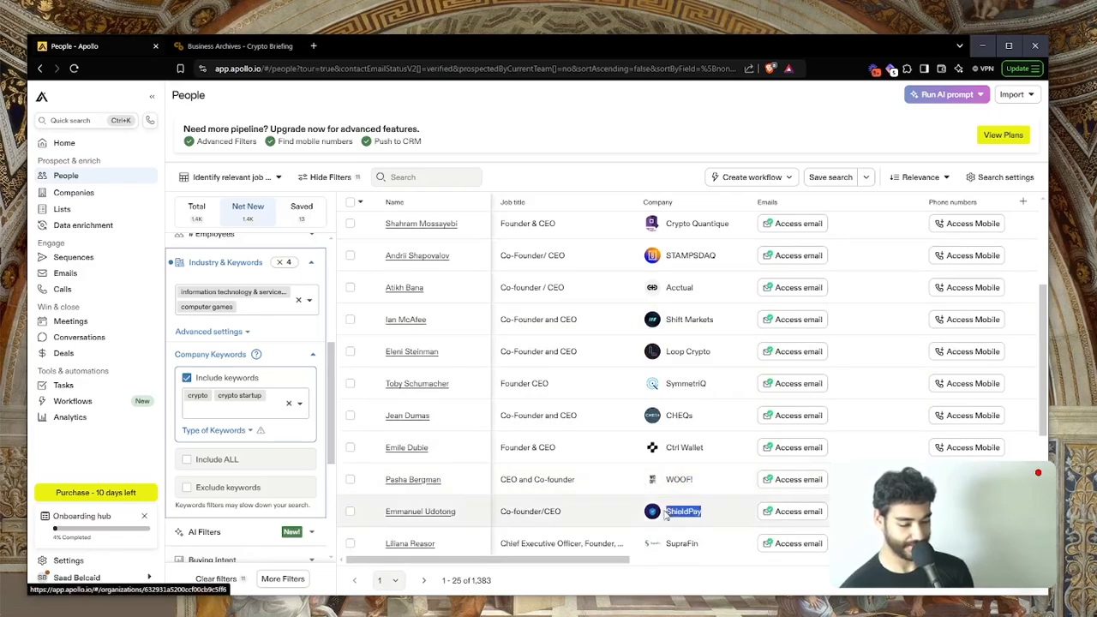
key("ctrl+c")
key("ctrl+t")
key("ctrl+v")
key("Return")
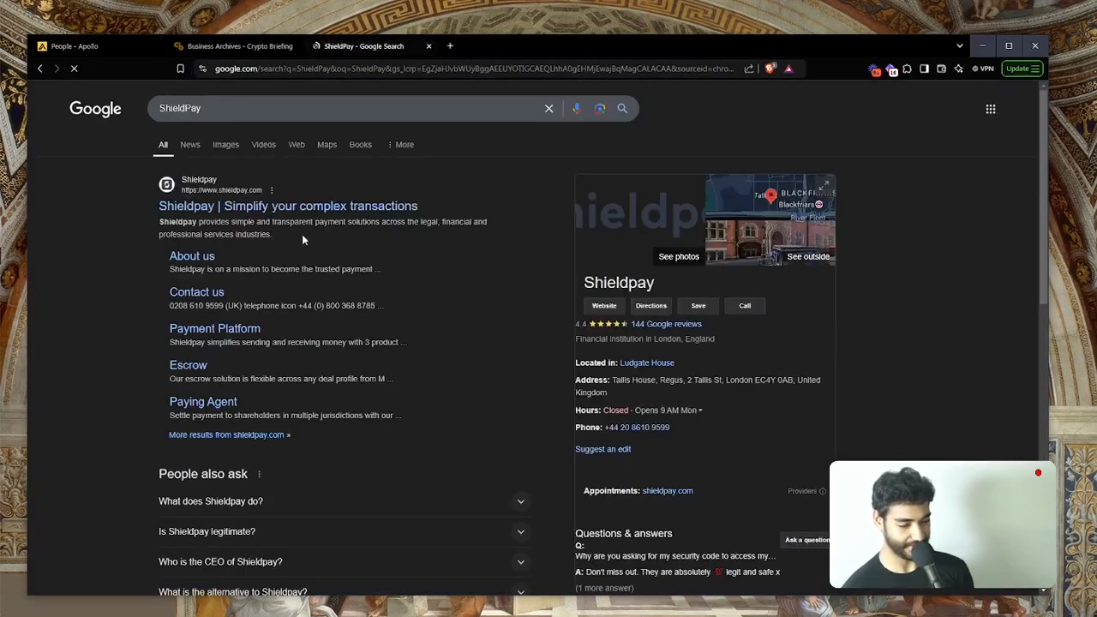
Step: Open the Shieldpay website from the search results, look over its homepage and close the tab
left_click(307, 208)
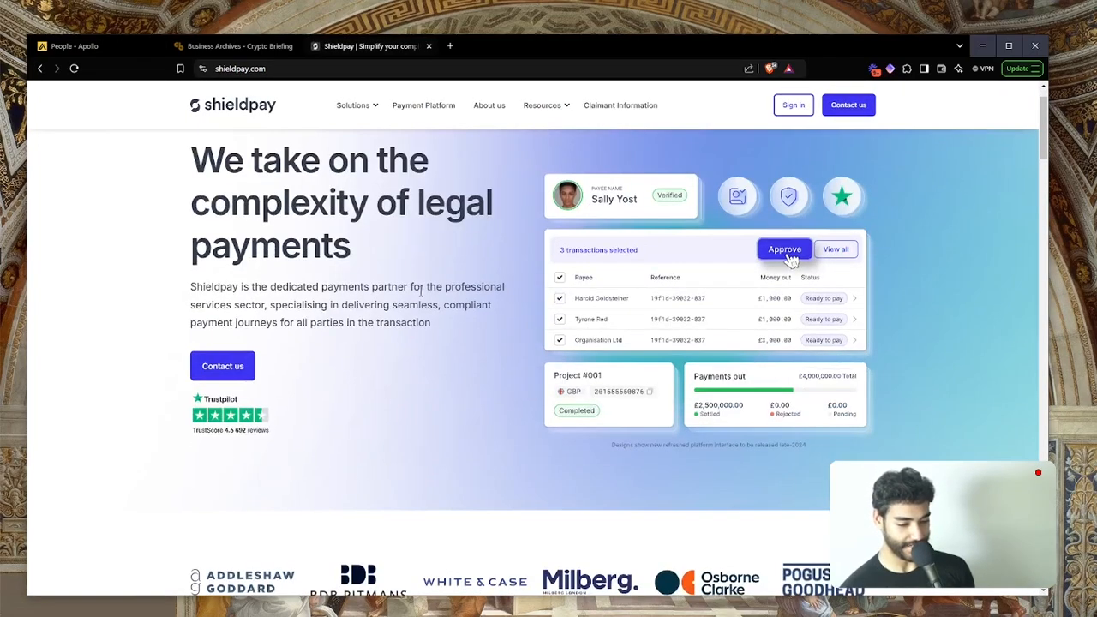
scroll(420, 296, "down", 2)
key("ctrl+w")
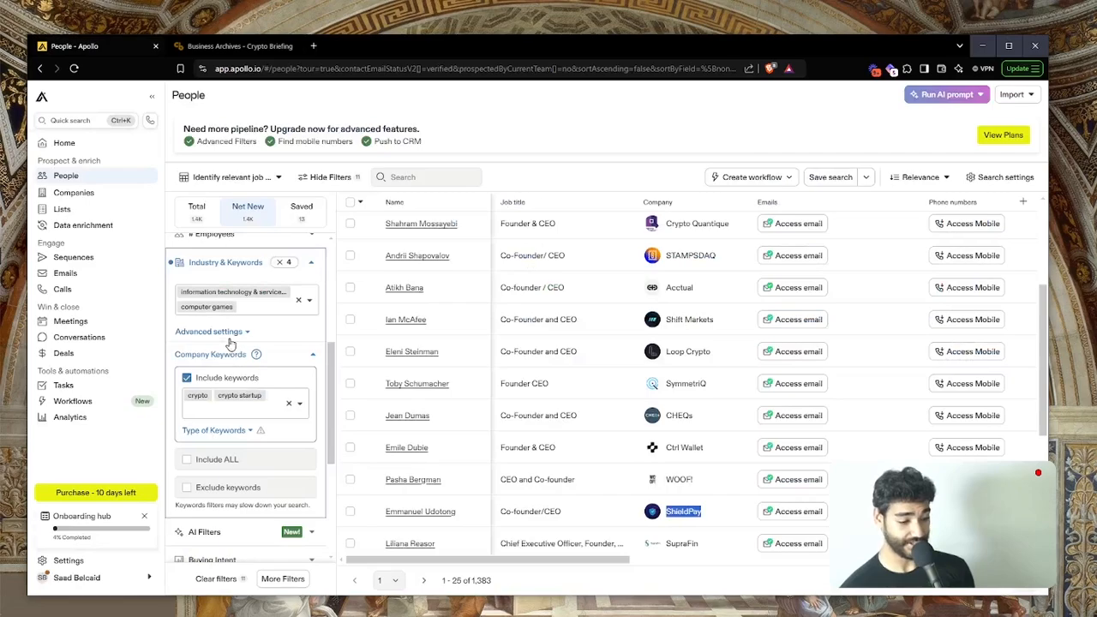
Step: Add "financial services" to the industry filter and remove "information technology & services" from it
left_click(253, 313)
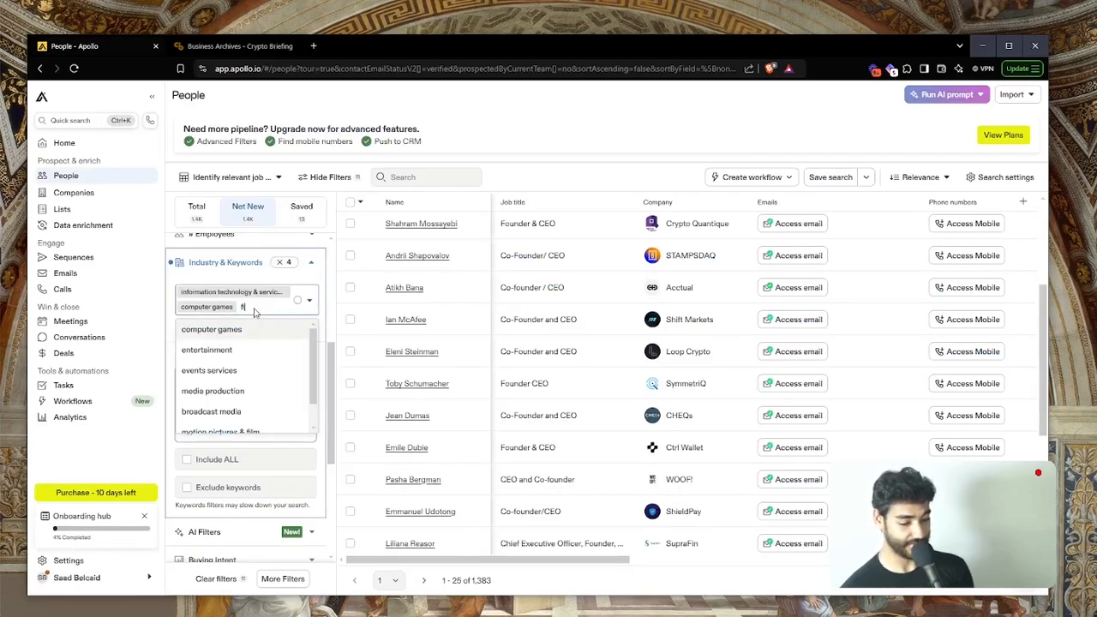
type("fin")
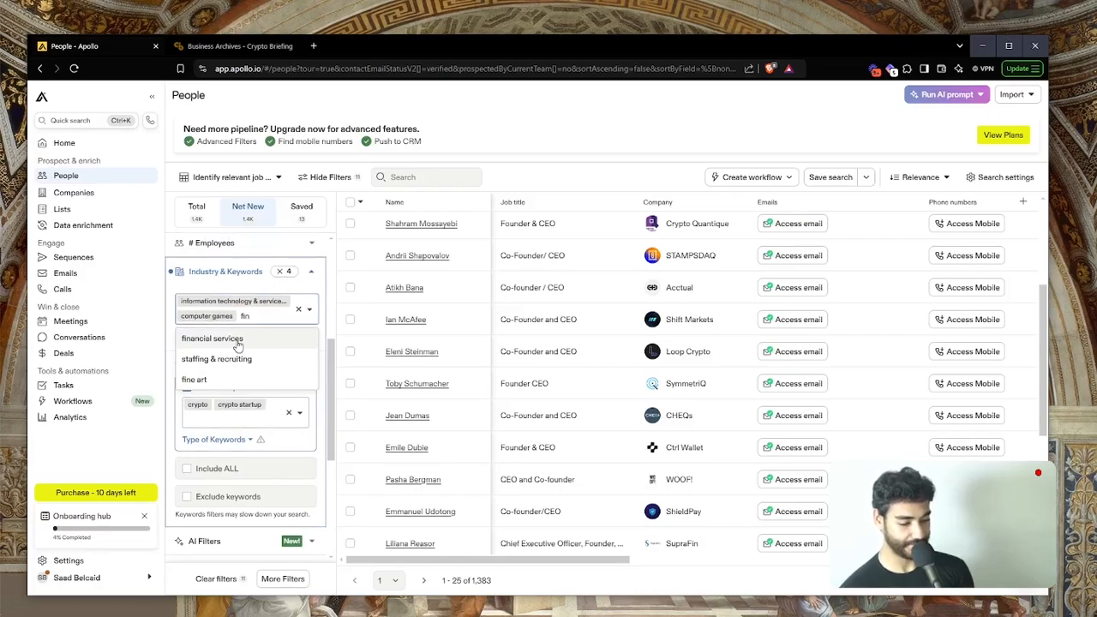
left_click(238, 343)
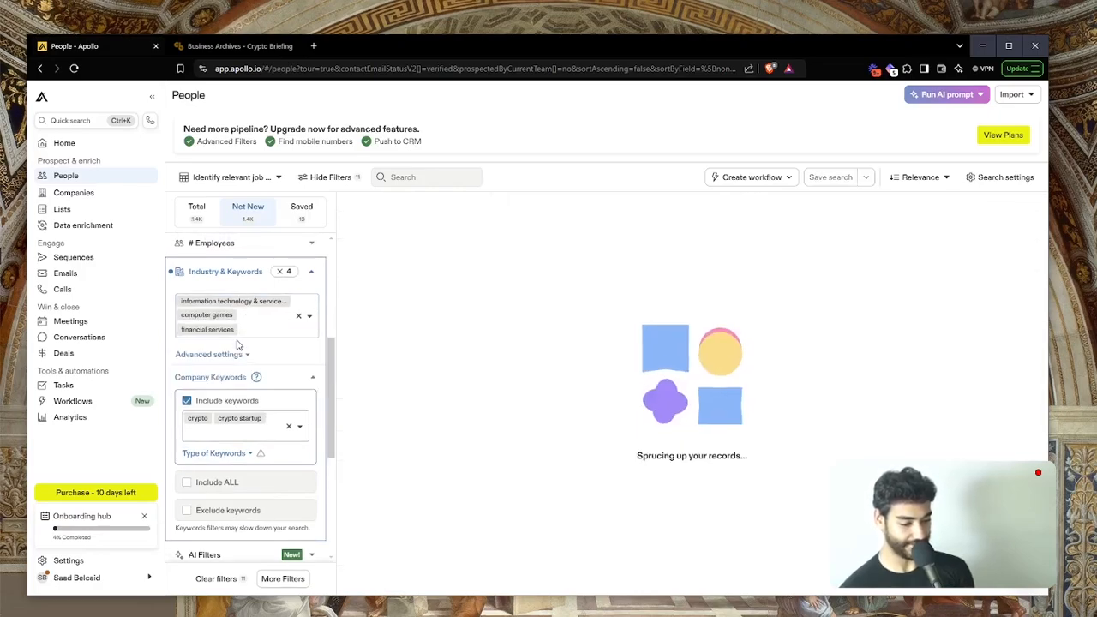
scroll(238, 343, "up", 1)
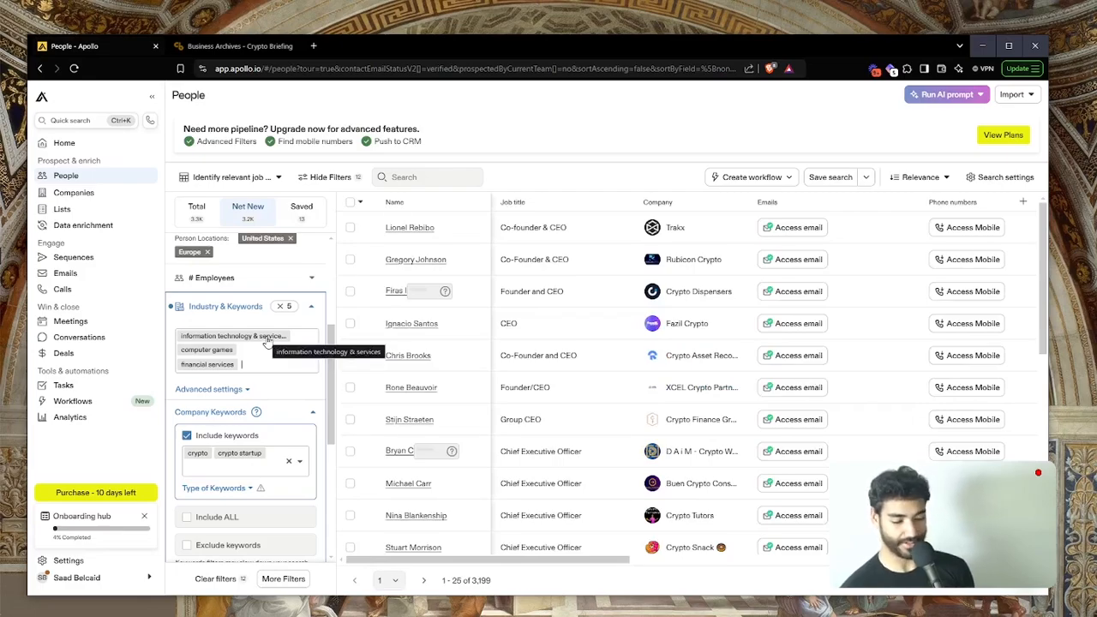
left_click(267, 339)
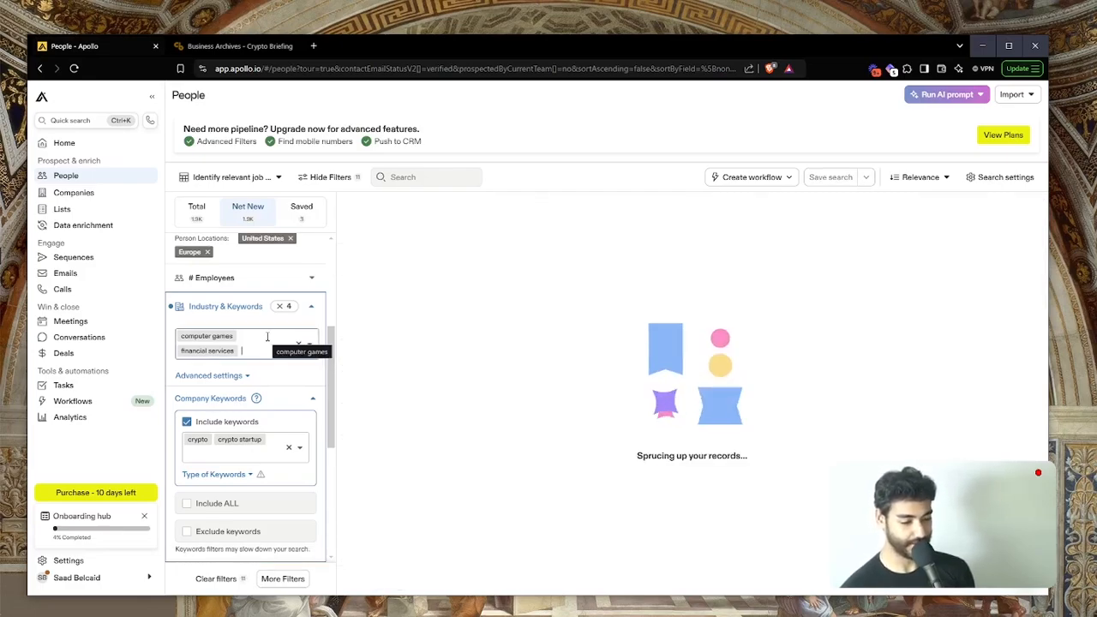
scroll(268, 339, "up", 2)
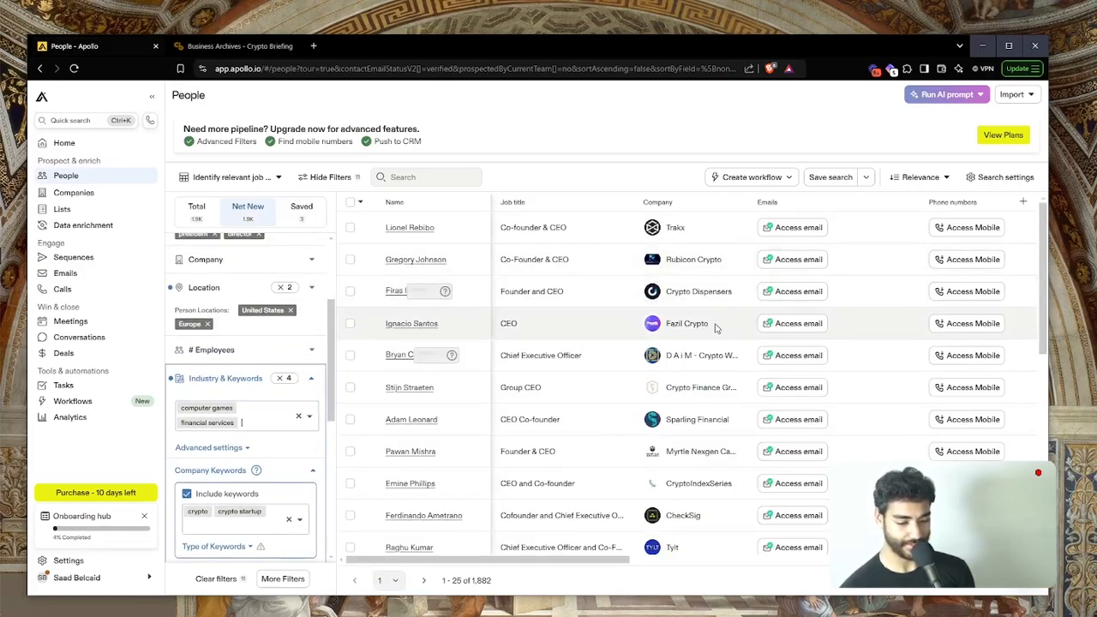
Step: Search Google for the company name "Fazil Crypto" from the people results
left_click_drag(716, 329, 668, 324)
right_click(667, 324)
left_click(729, 475)
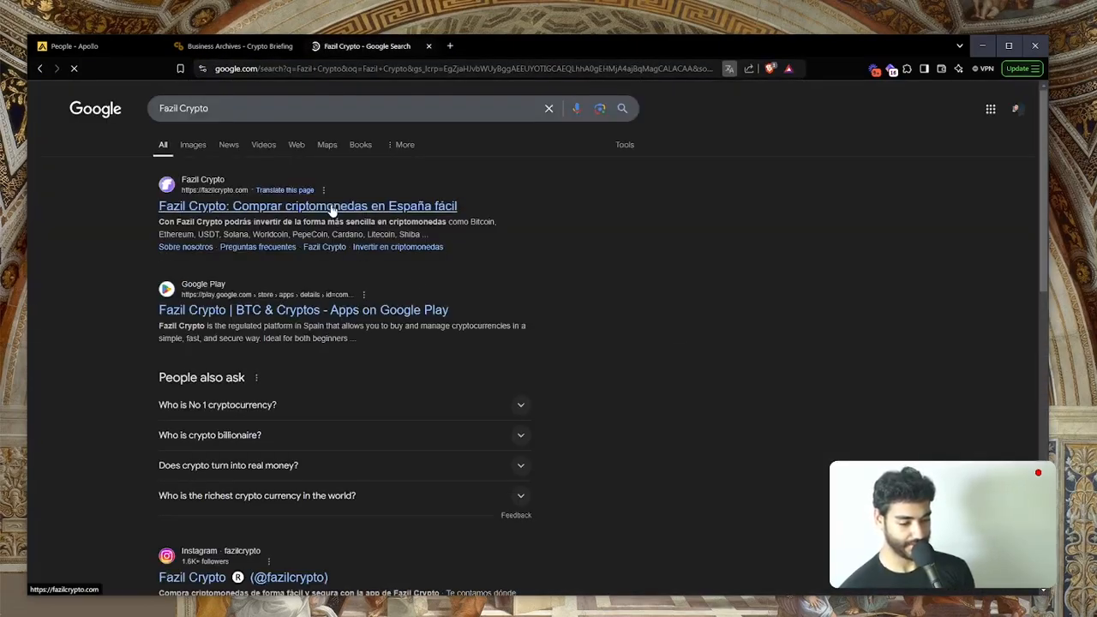
Step: Open the Fazil Crypto website from the search results, look through its homepage and close the tab
left_click(331, 208)
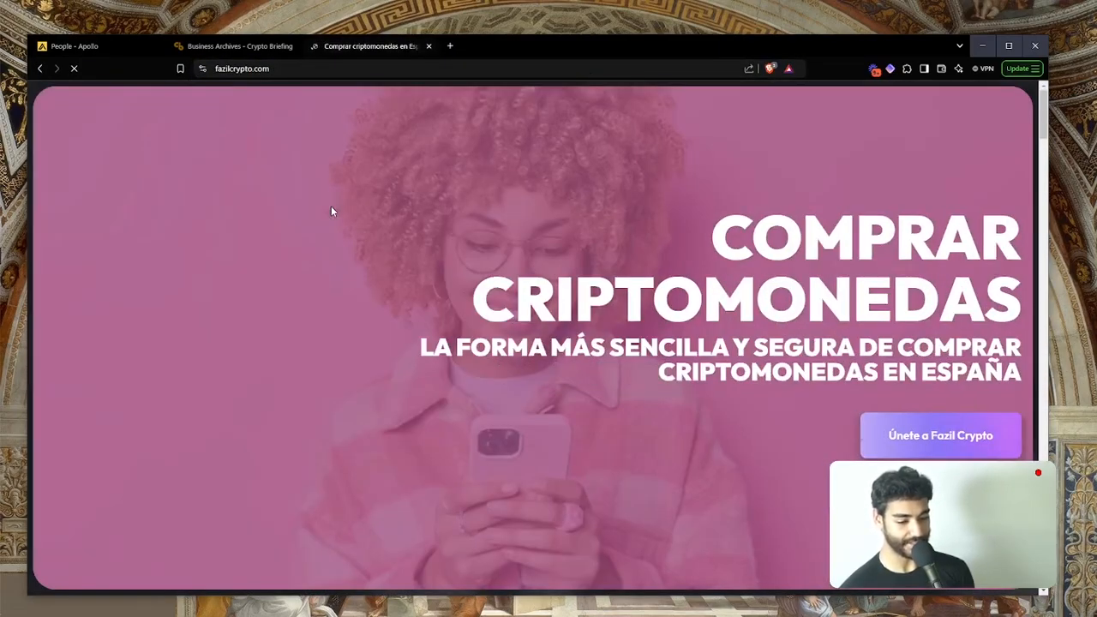
scroll(331, 206, "down", 5)
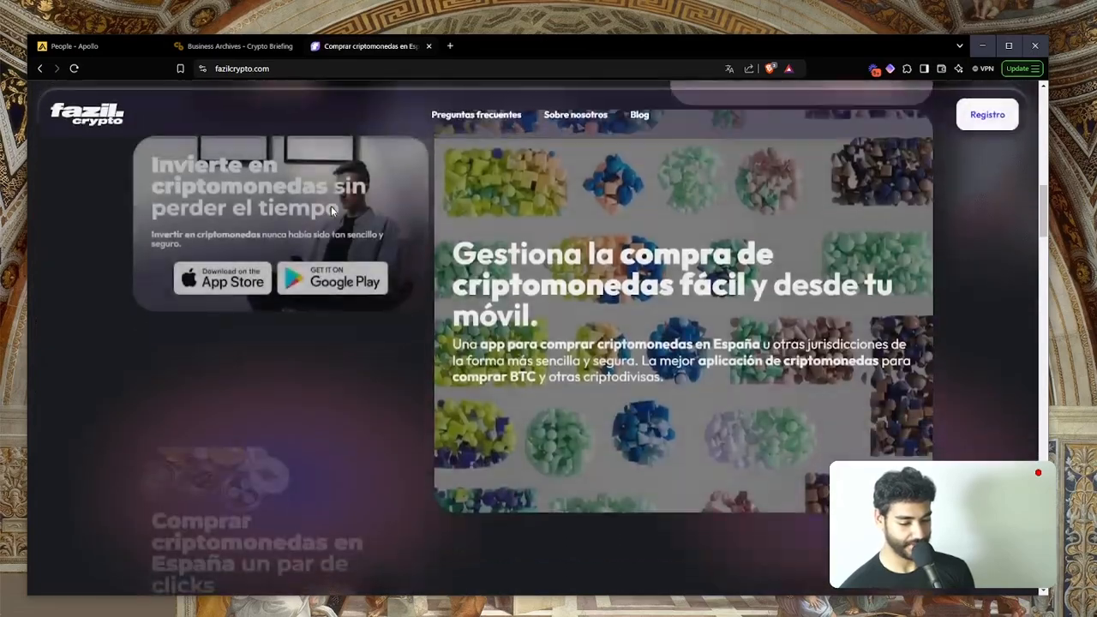
key("ctrl+w")
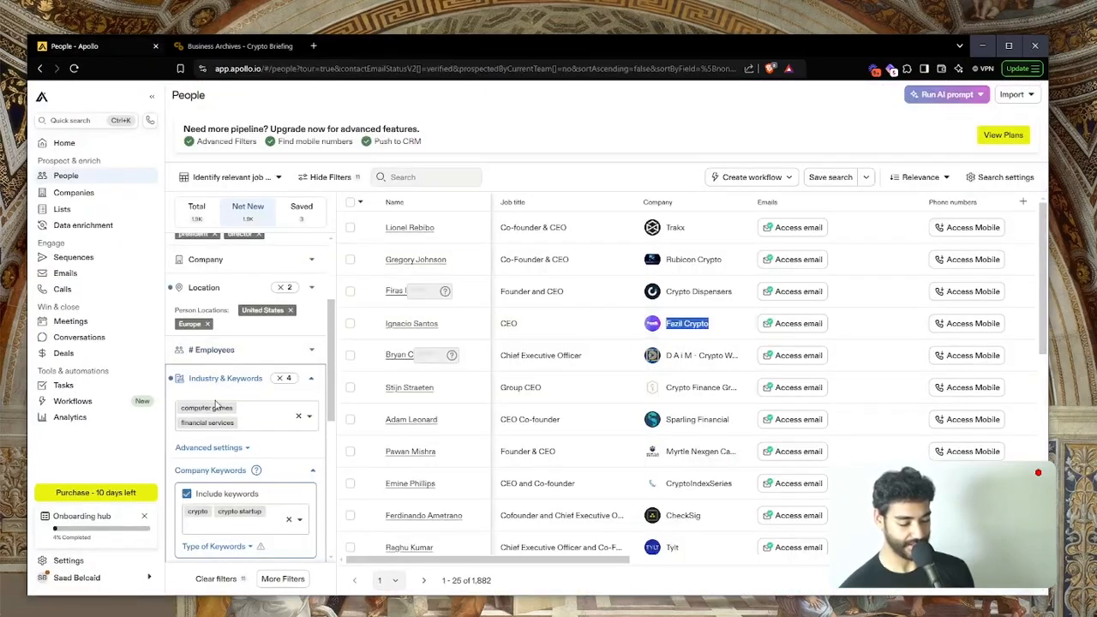
Step: Review the applied filters and remove Europe from the person locations
scroll(216, 405, "down", 1)
scroll(215, 405, "down", 2)
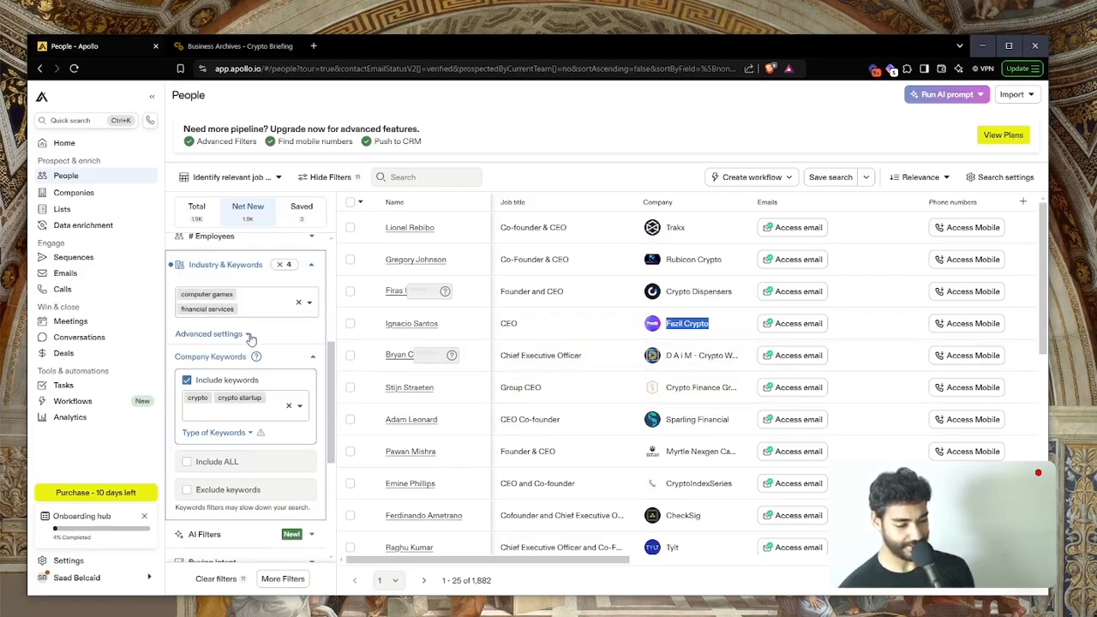
scroll(248, 343, "up", 3)
scroll(251, 351, "up", 1)
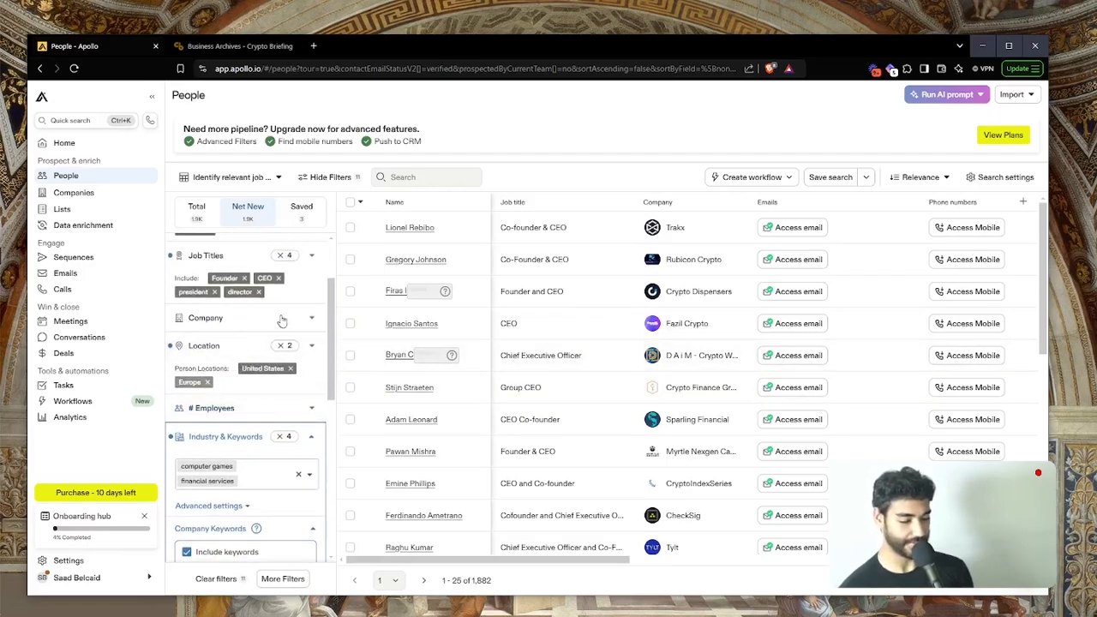
left_click(290, 367)
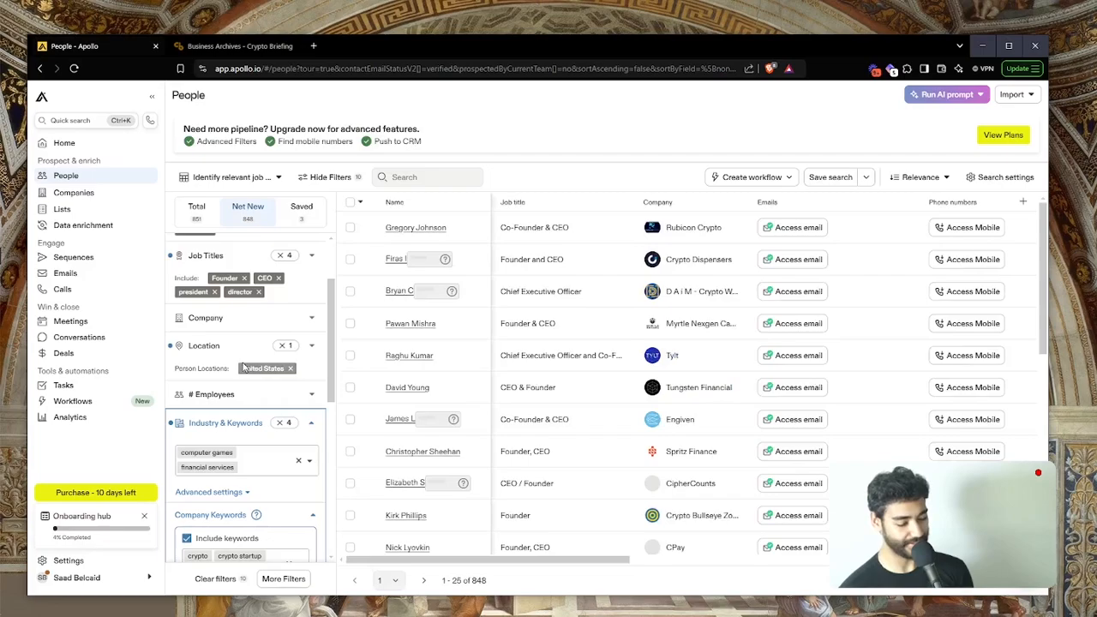
Step: Add United Kingdom to the contact location filter alongside United States
scroll(257, 377, "down", 5)
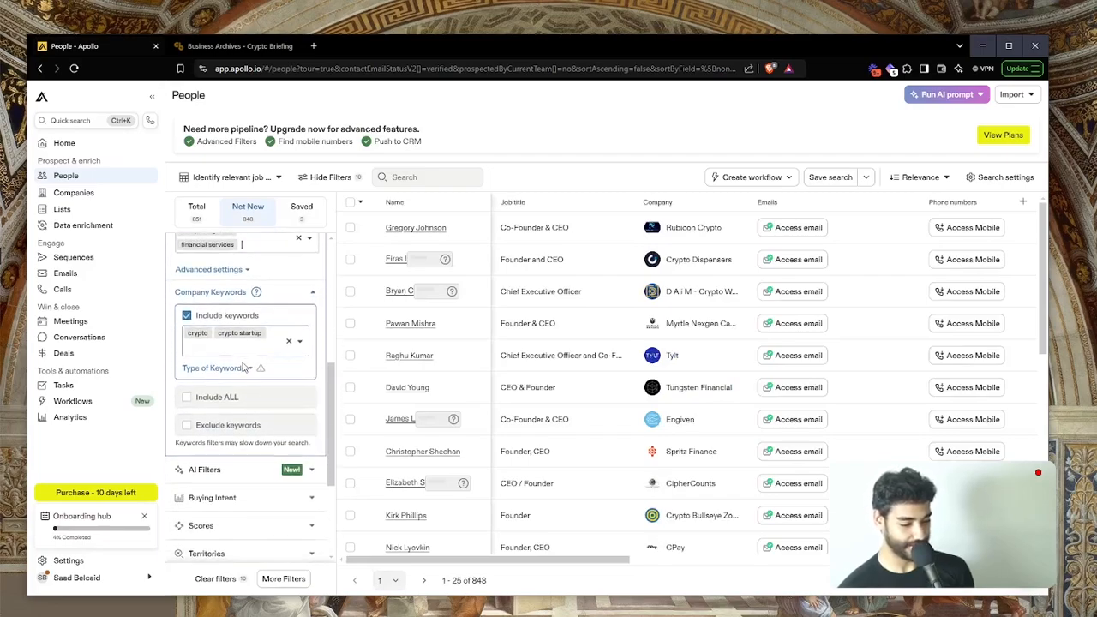
scroll(243, 368, "up", 4)
scroll(234, 358, "up", 2)
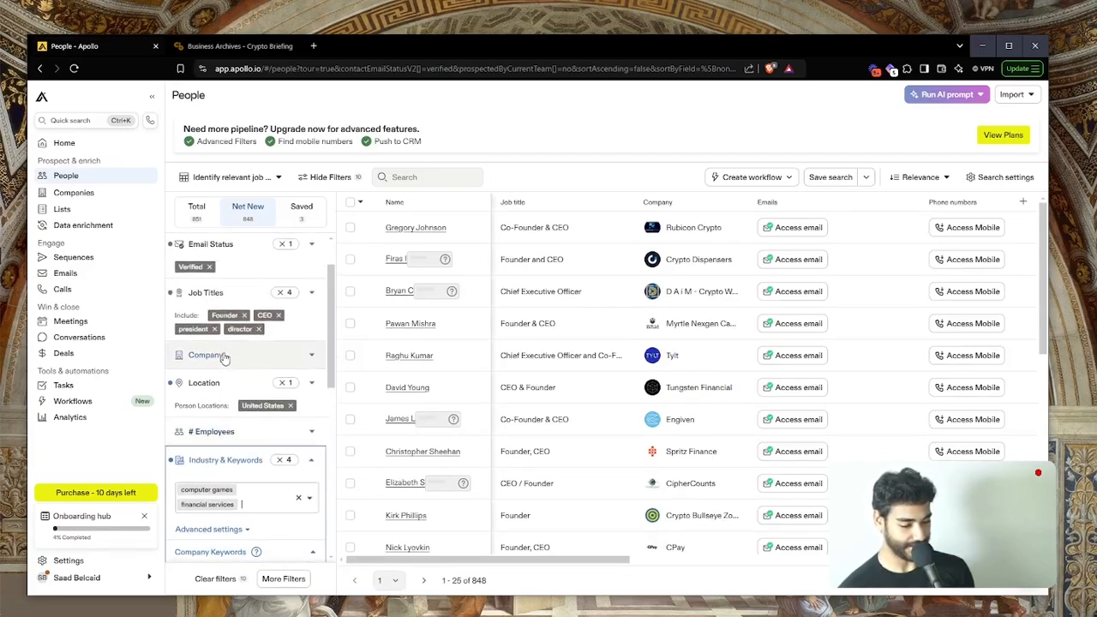
left_click(203, 390)
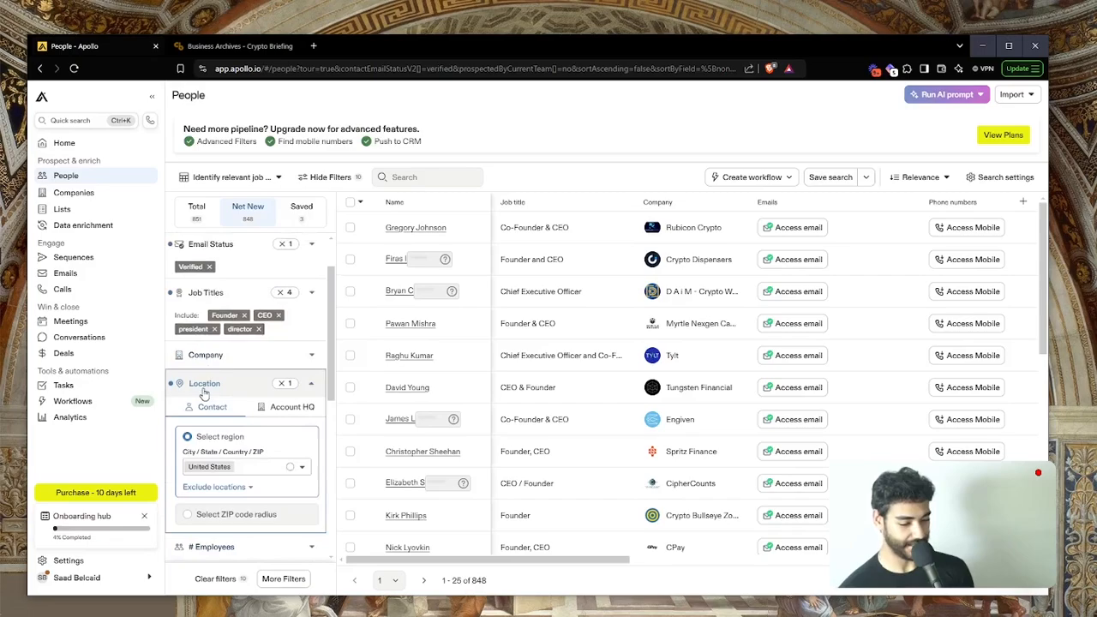
left_click(247, 466)
type("un")
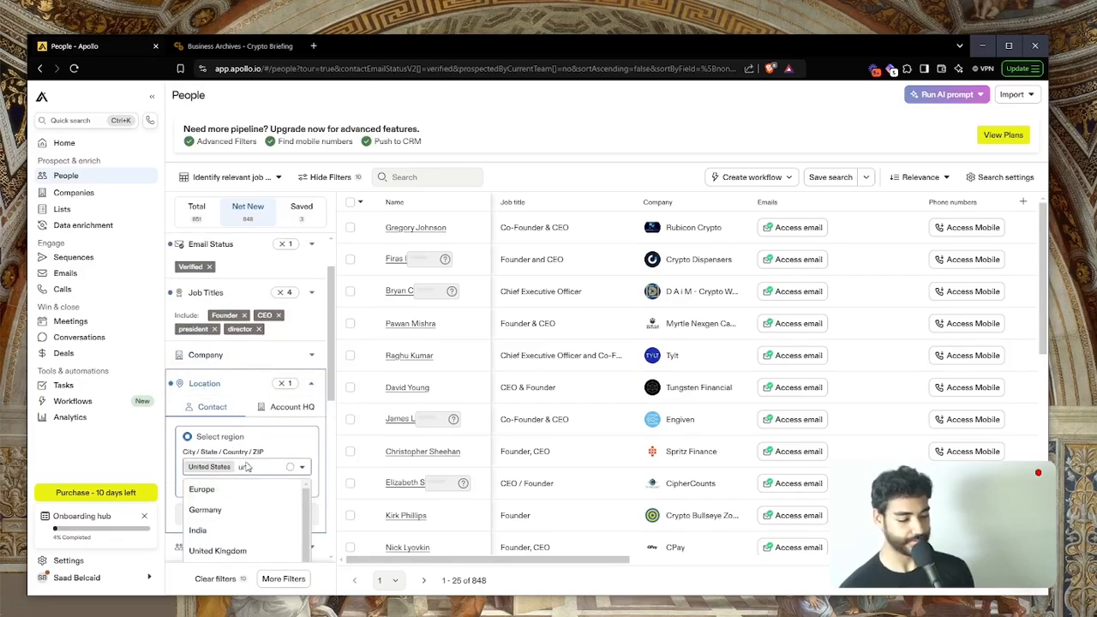
type("i")
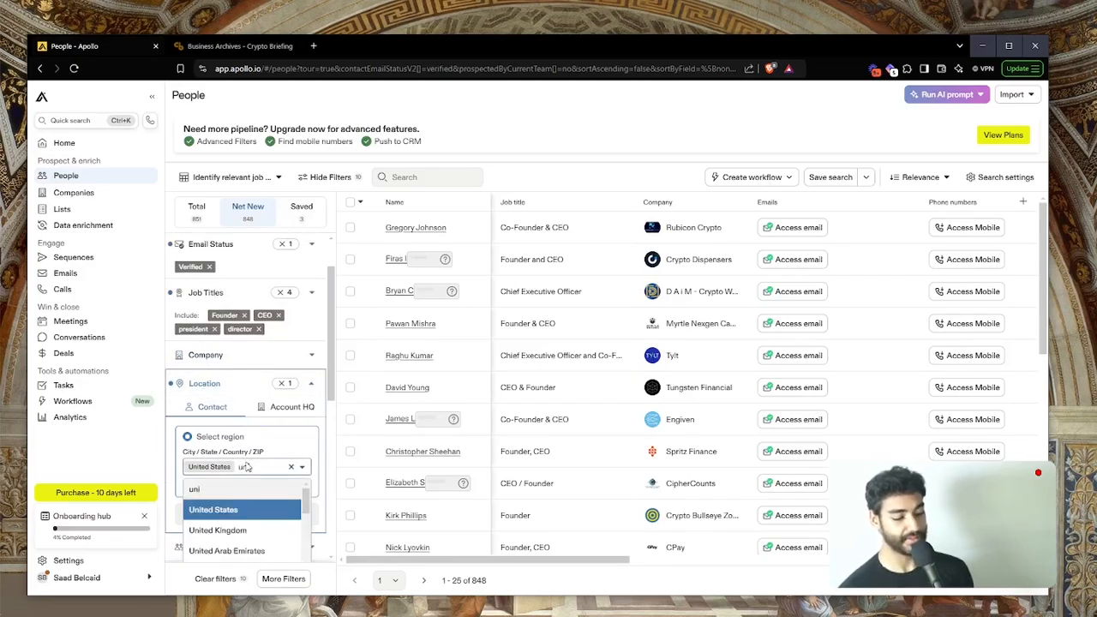
left_click(244, 531)
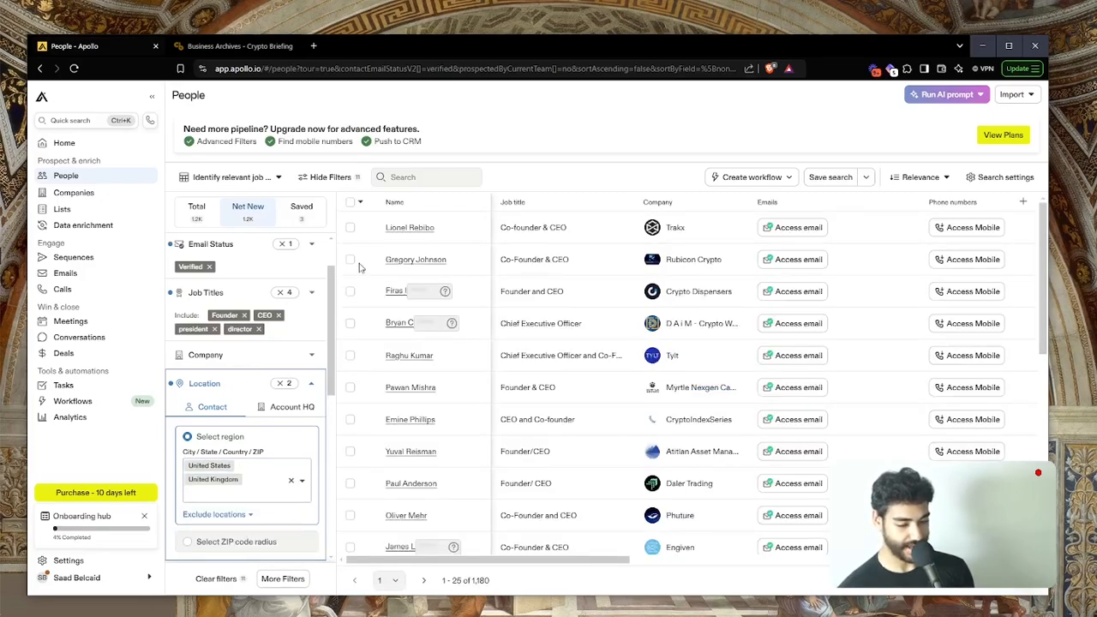
Step: Look up the company Engiven from the people results on the web, check its homepage and close the tab
scroll(577, 223, "down", 1)
scroll(672, 363, "down", 2)
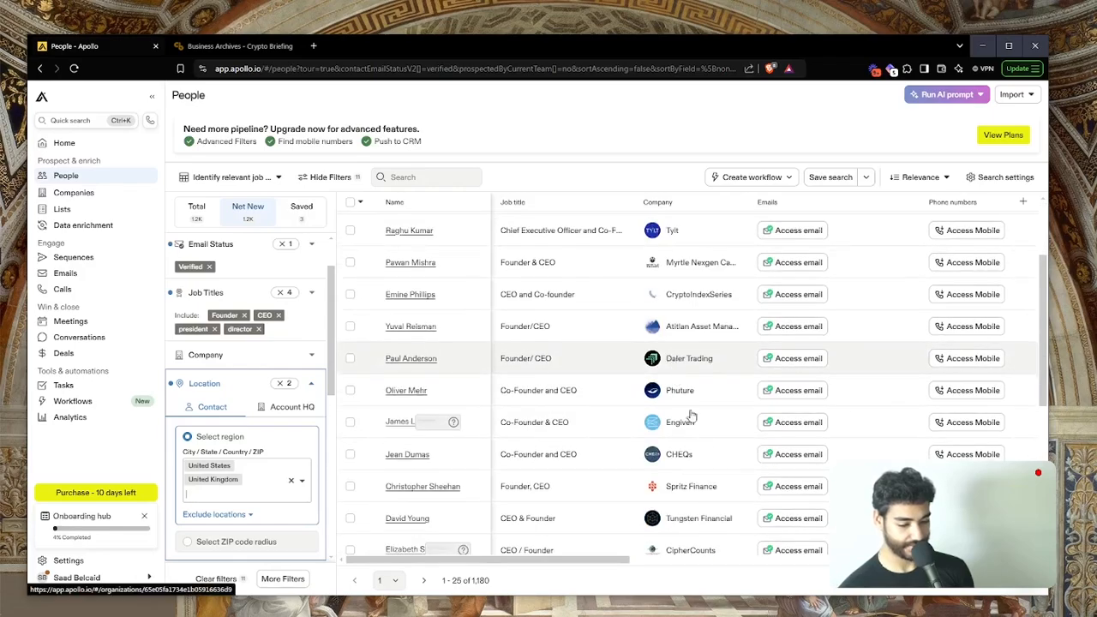
double_click(669, 418)
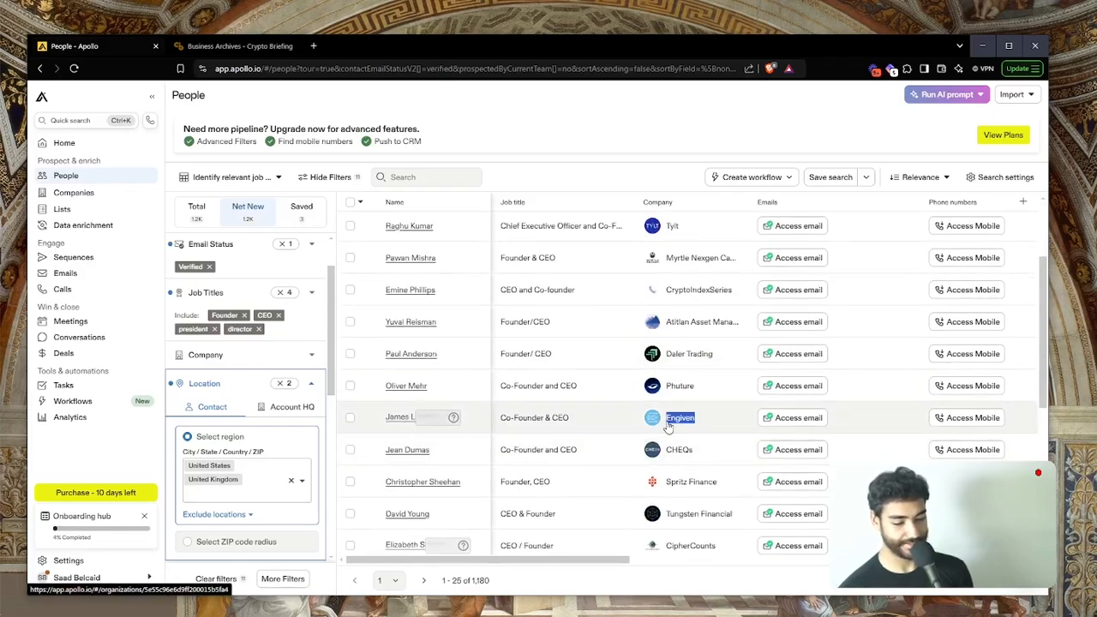
key("ctrl+c")
key("ctrl+t")
key("ctrl+v")
key("Return")
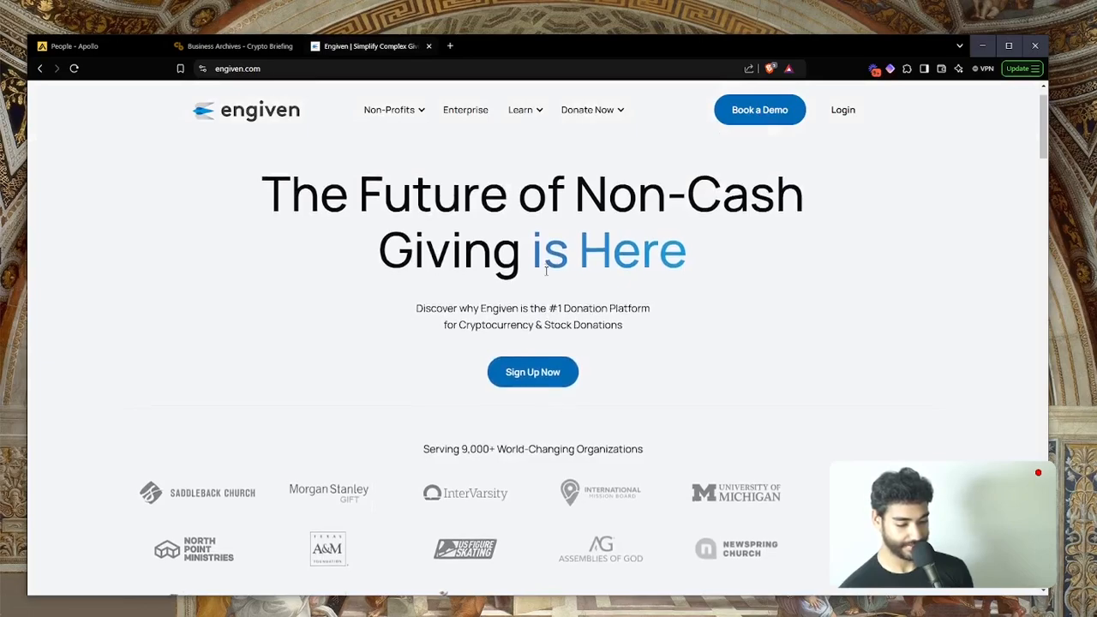
scroll(546, 271, "down", 2)
key("ctrl+w")
Step: Filter the people search by company size to the 1-10 and 11-20 employee ranges
scroll(278, 400, "up", 1)
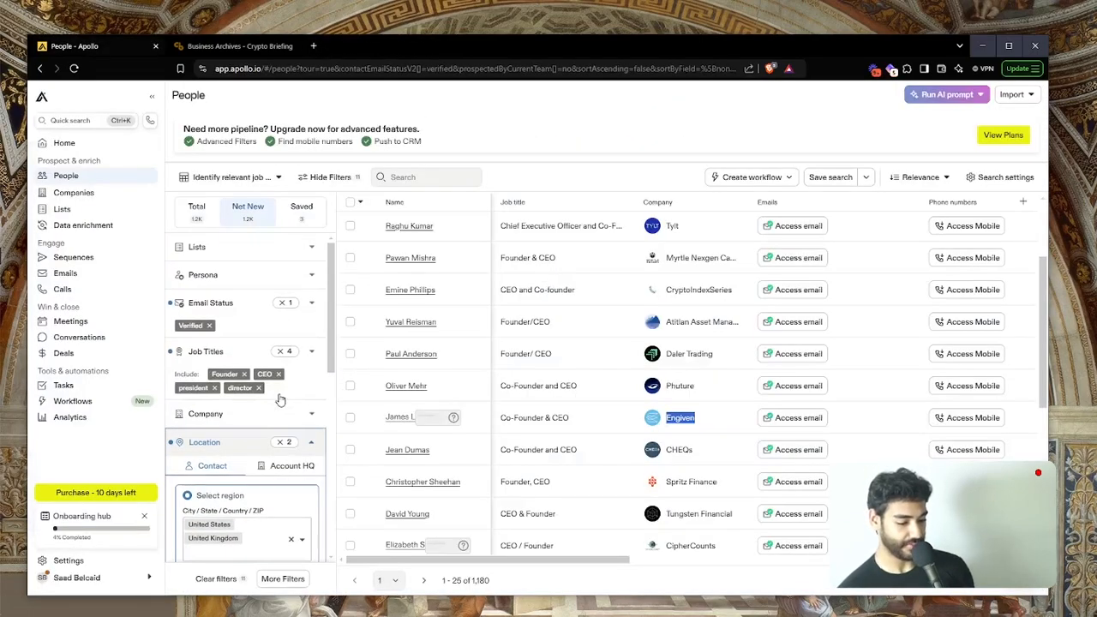
scroll(279, 400, "down", 3)
scroll(278, 397, "down", 1)
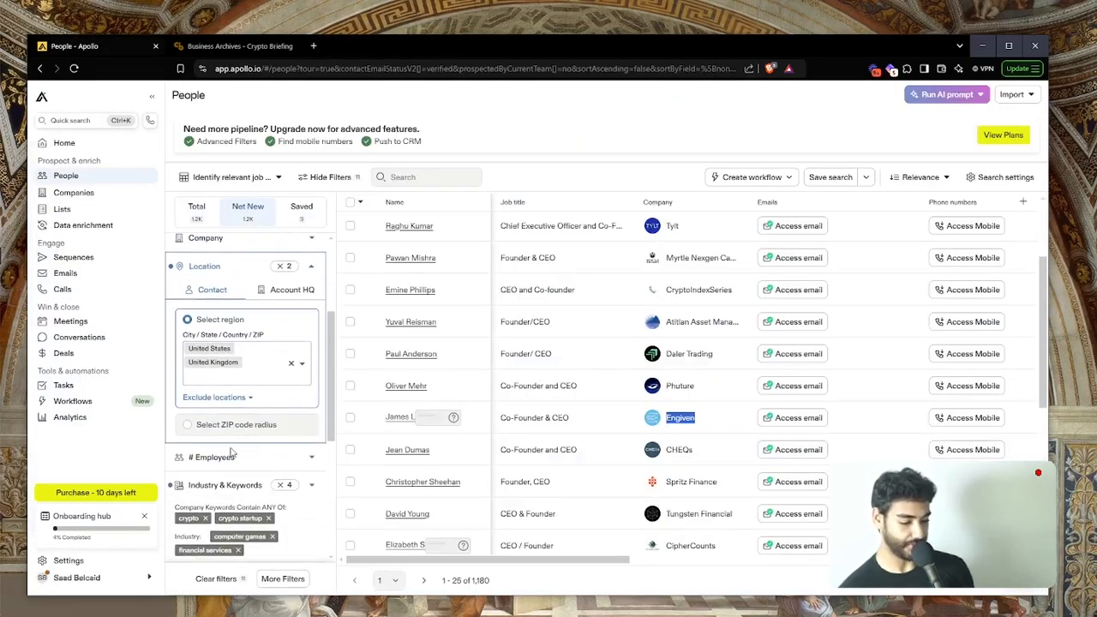
left_click(214, 458)
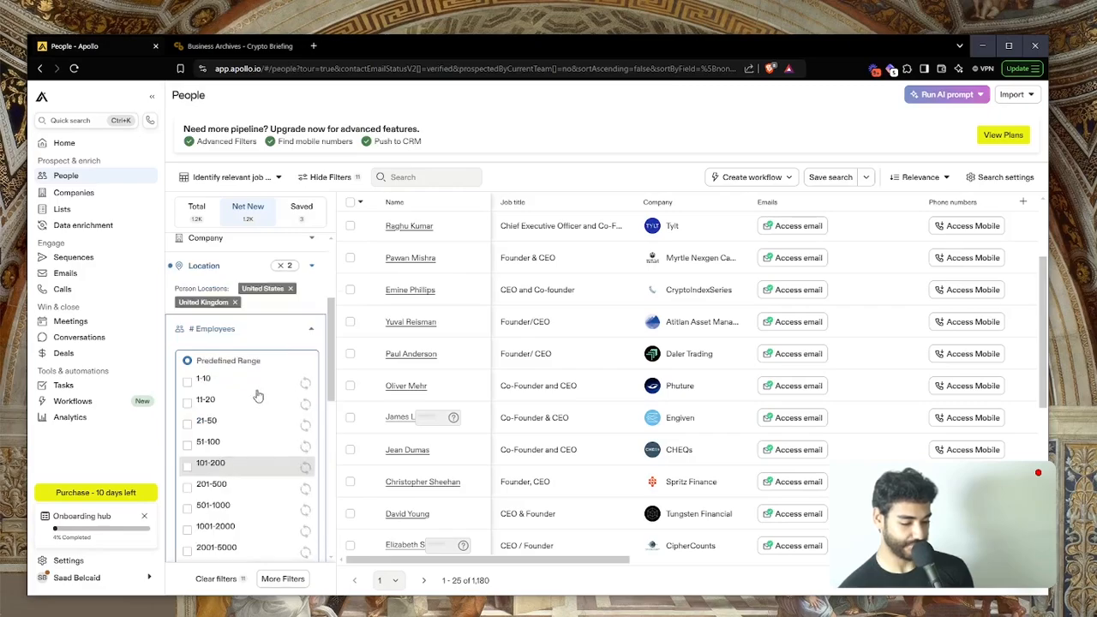
left_click(198, 400)
left_click(208, 384)
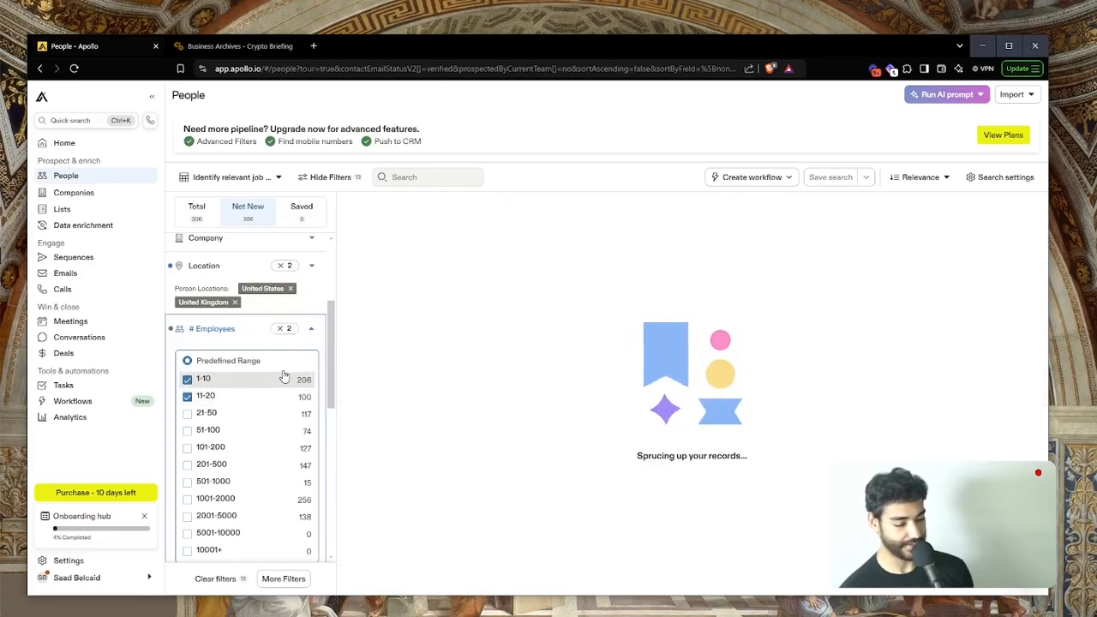
Step: Add "founder and ceo" to the included job titles
scroll(284, 377, "down", 6)
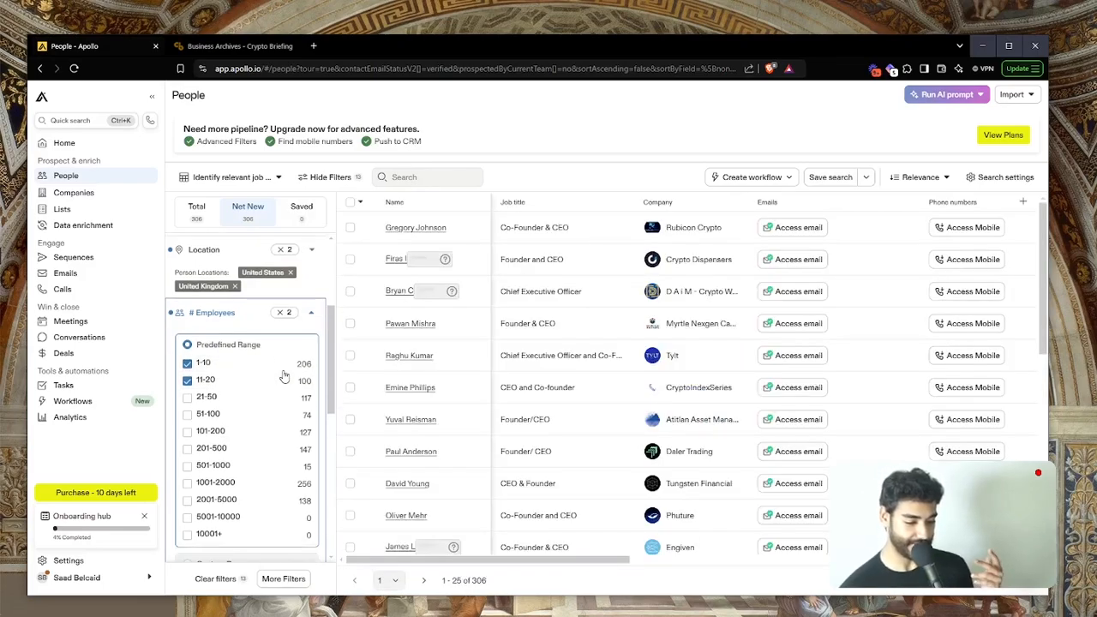
scroll(283, 377, "down", 1)
scroll(284, 378, "up", 2)
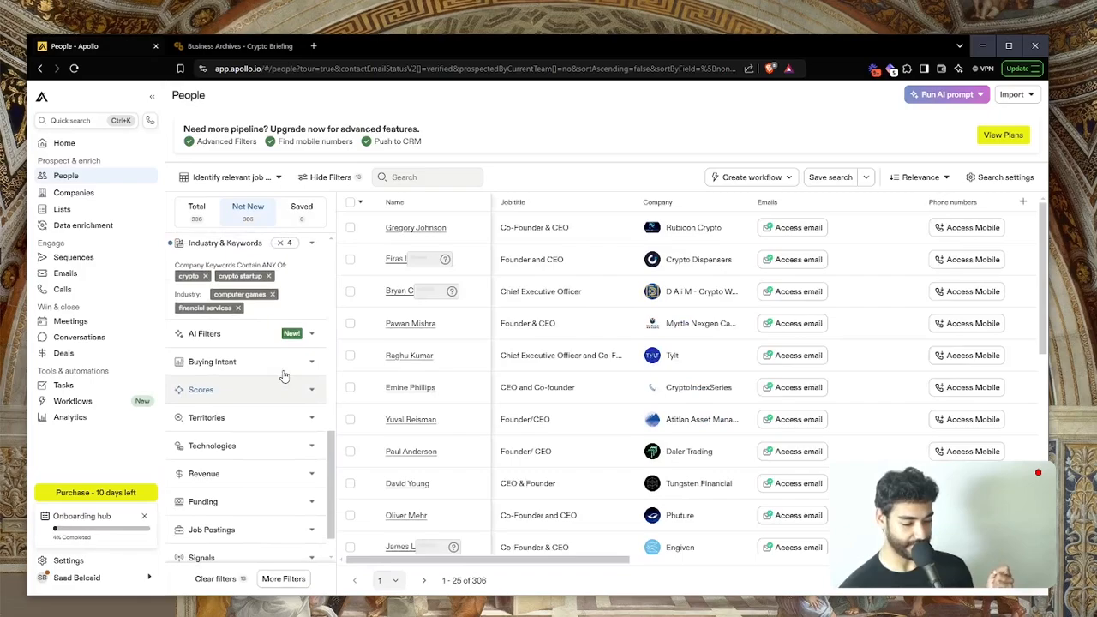
scroll(284, 378, "up", 5)
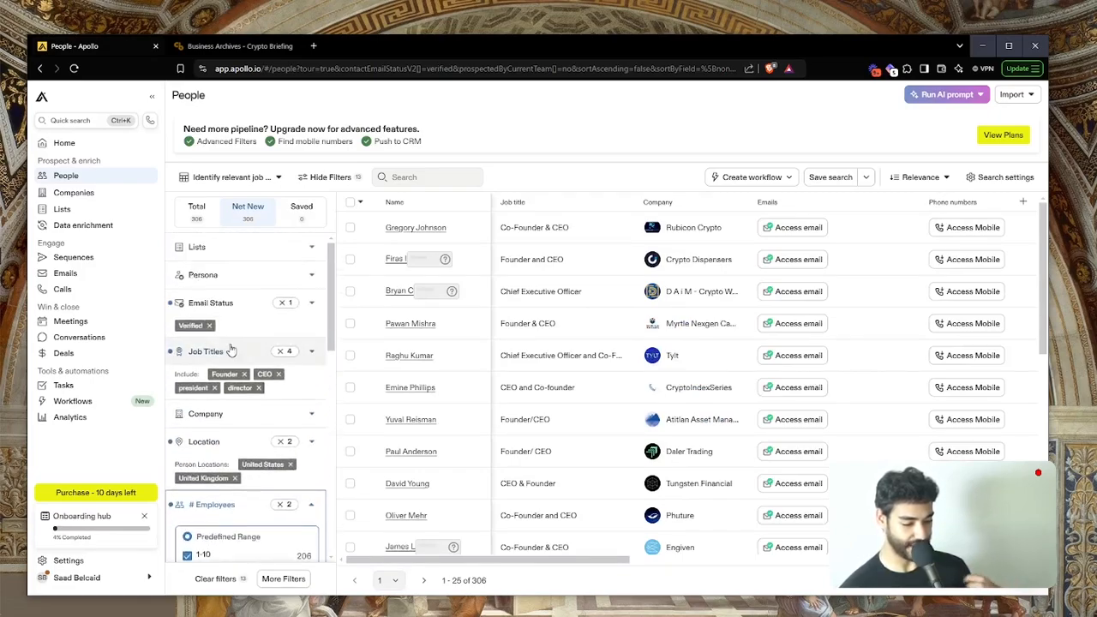
left_click(231, 350)
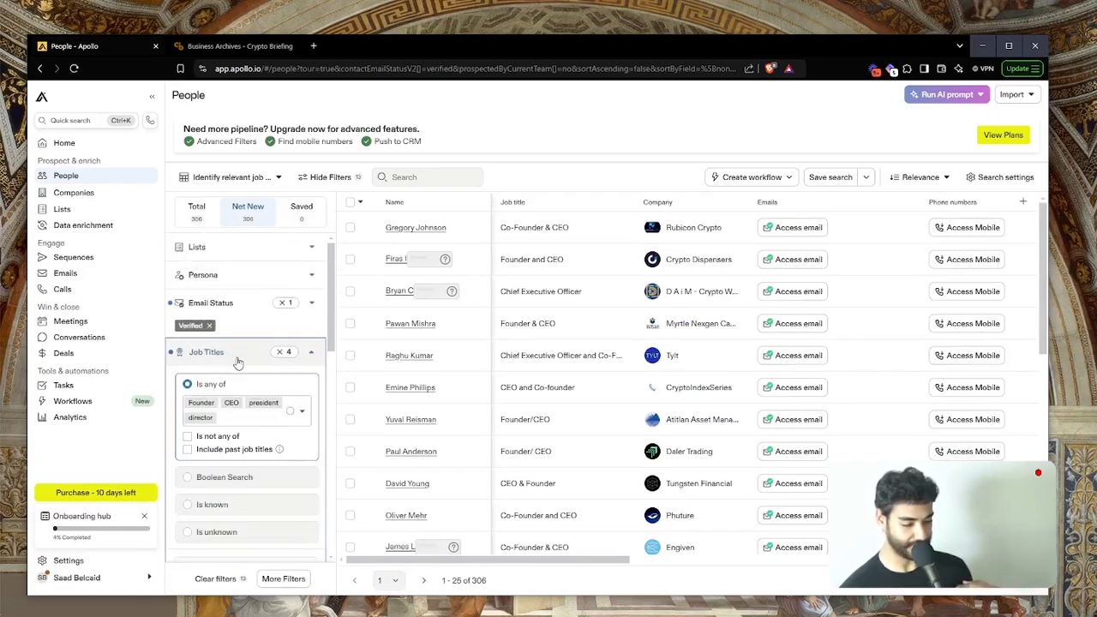
left_click(244, 419)
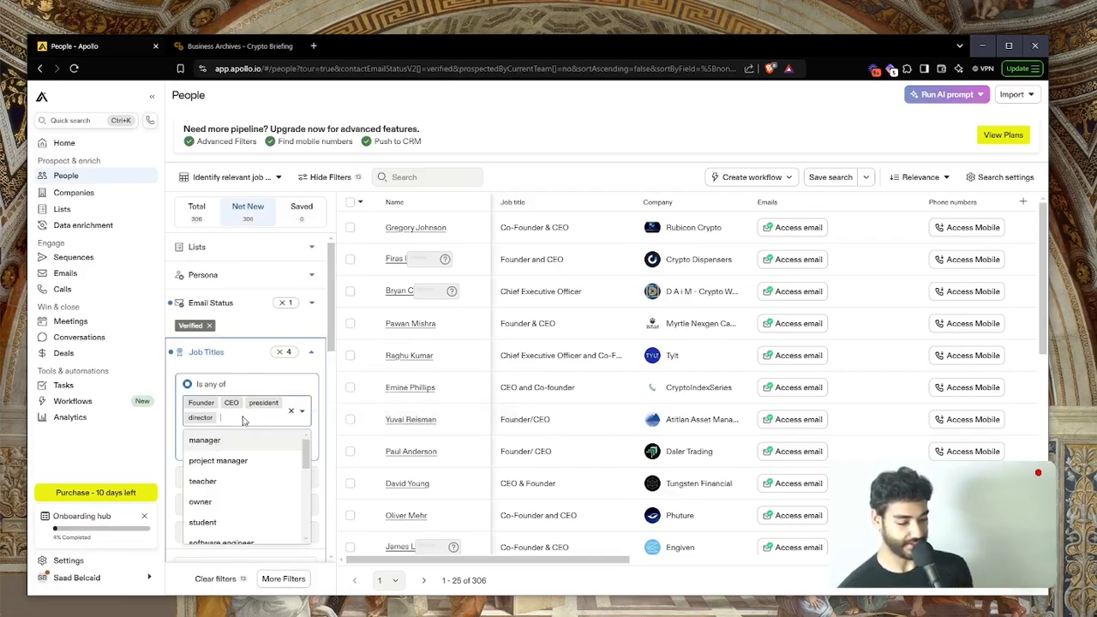
type("founder")
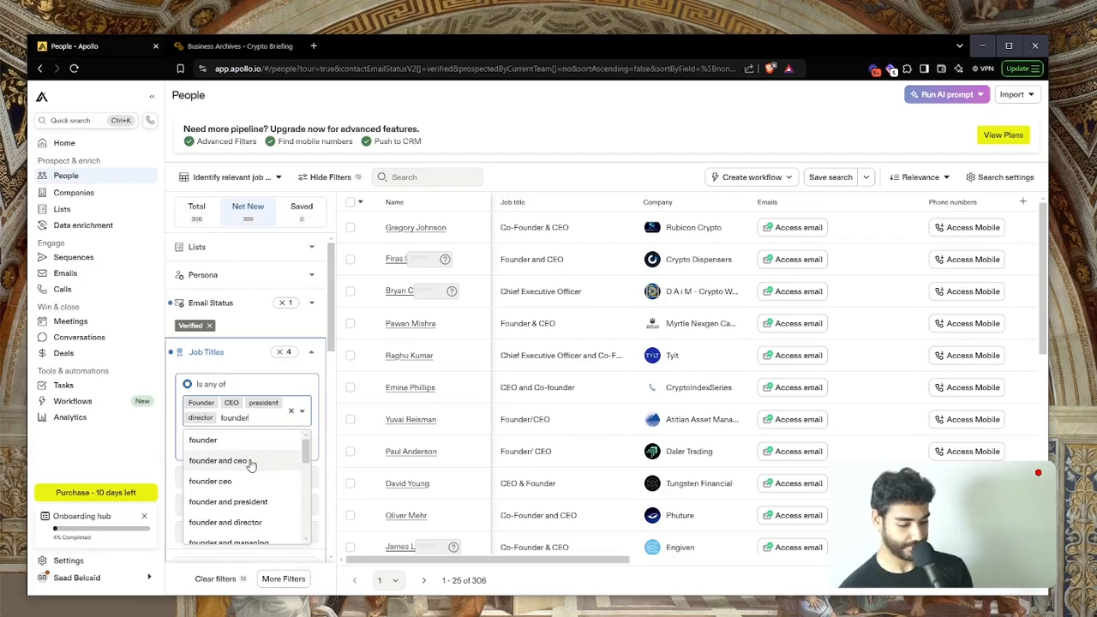
left_click(219, 460)
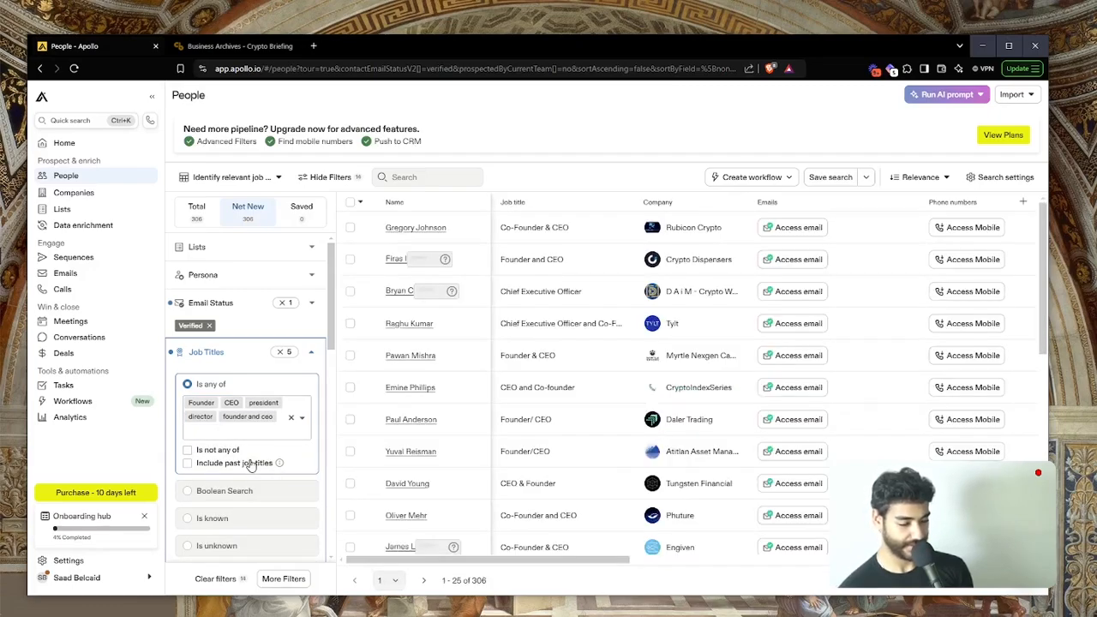
Step: Add "managing director" and "managing partner" to the included job titles
type("managing")
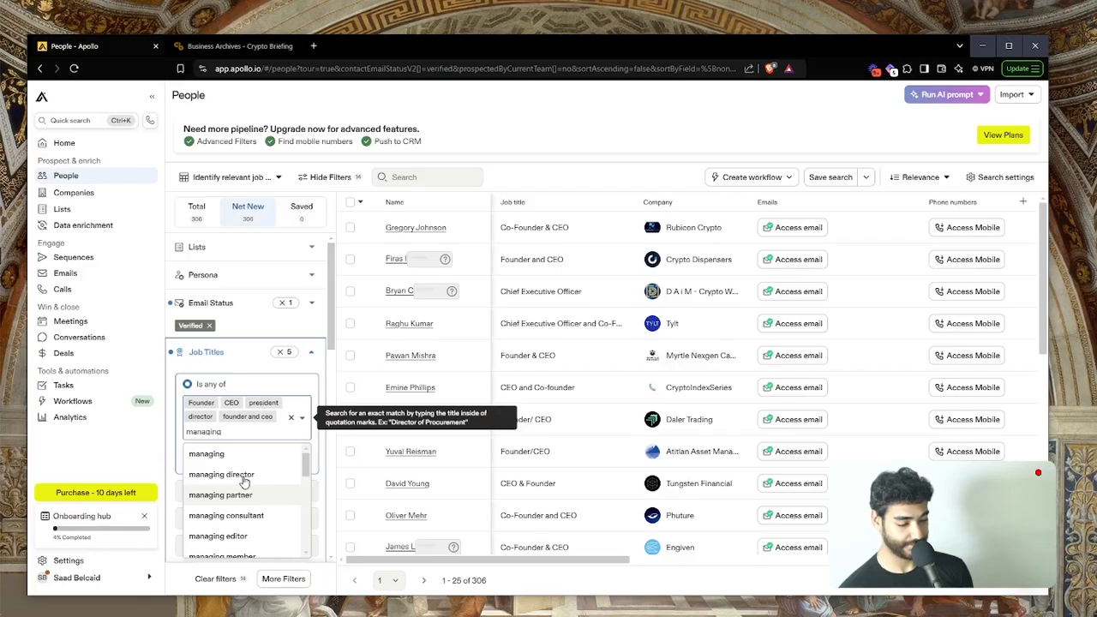
left_click(245, 474)
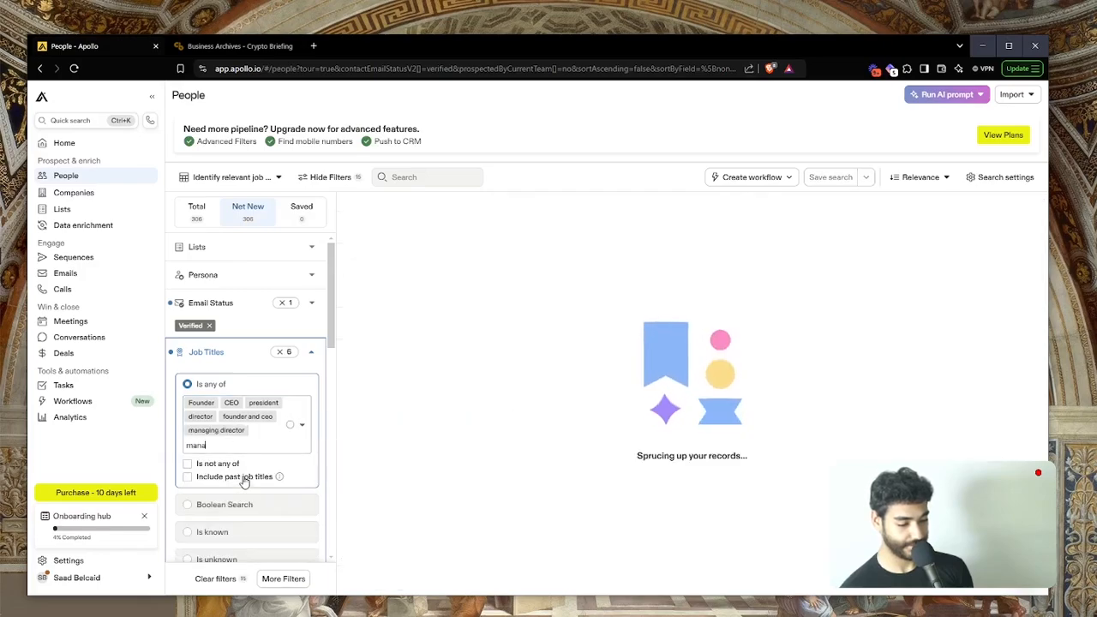
type("mana")
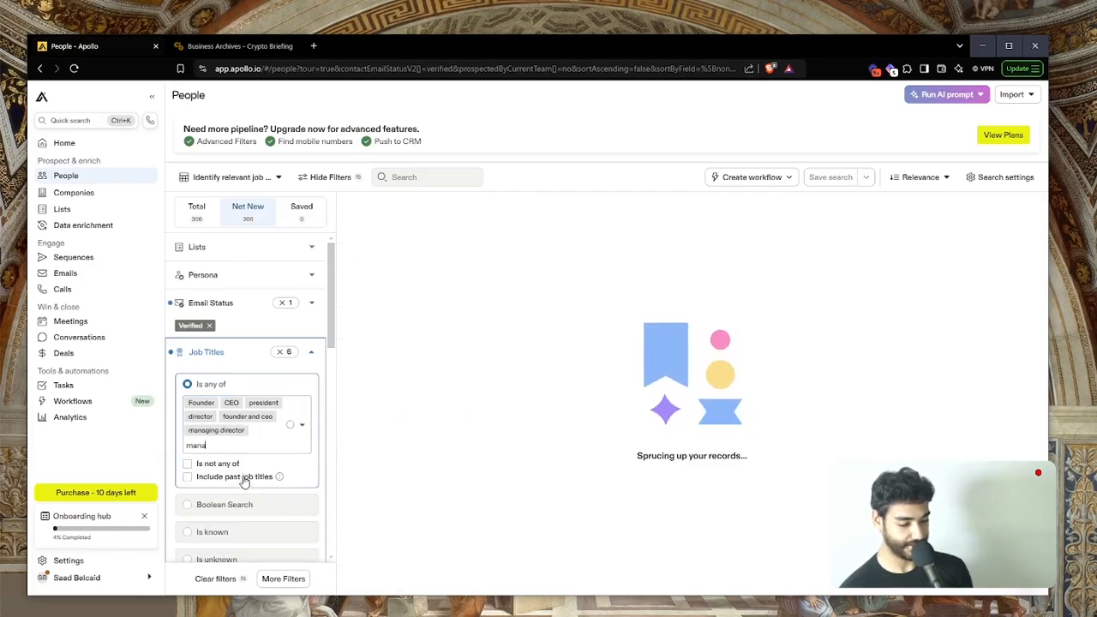
type("ging partn")
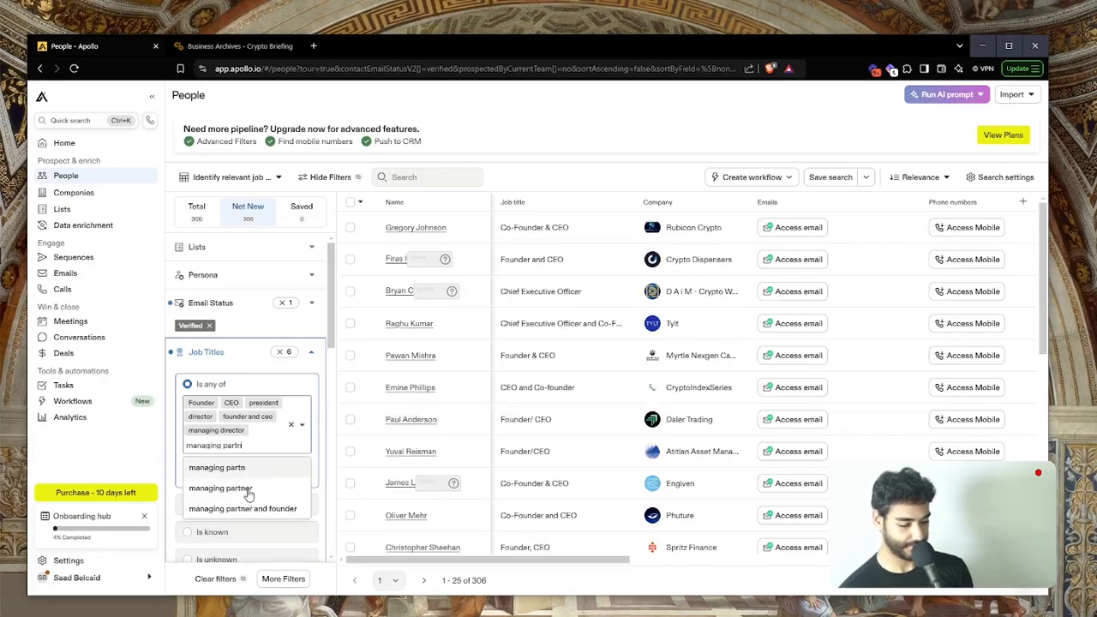
left_click(247, 488)
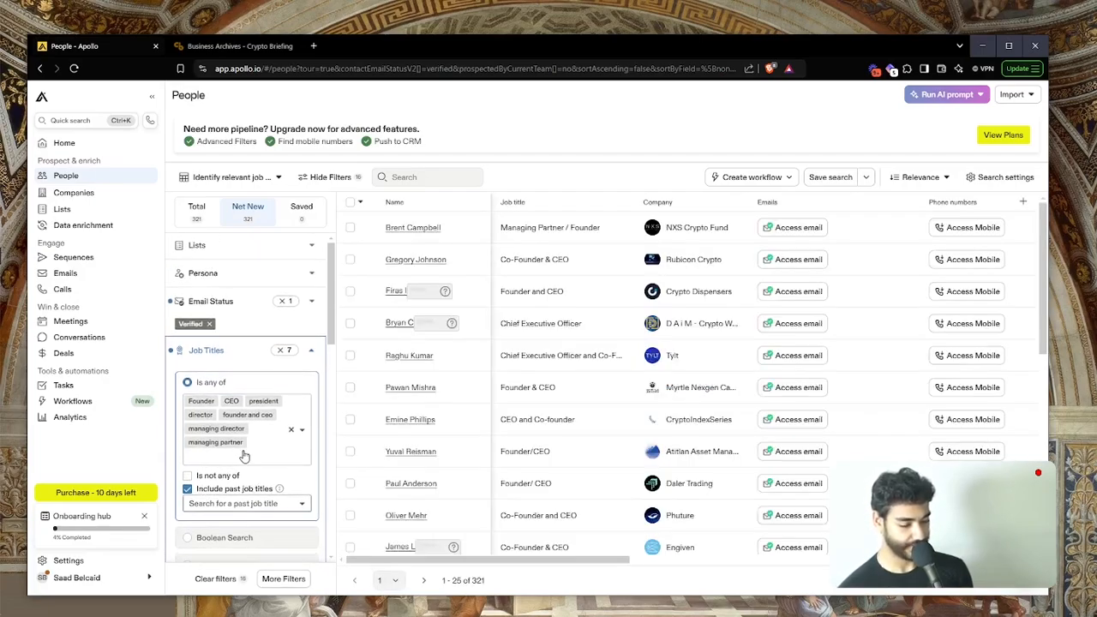
Step: Add "owner" and "co-founder" to the included job titles
left_click(244, 456)
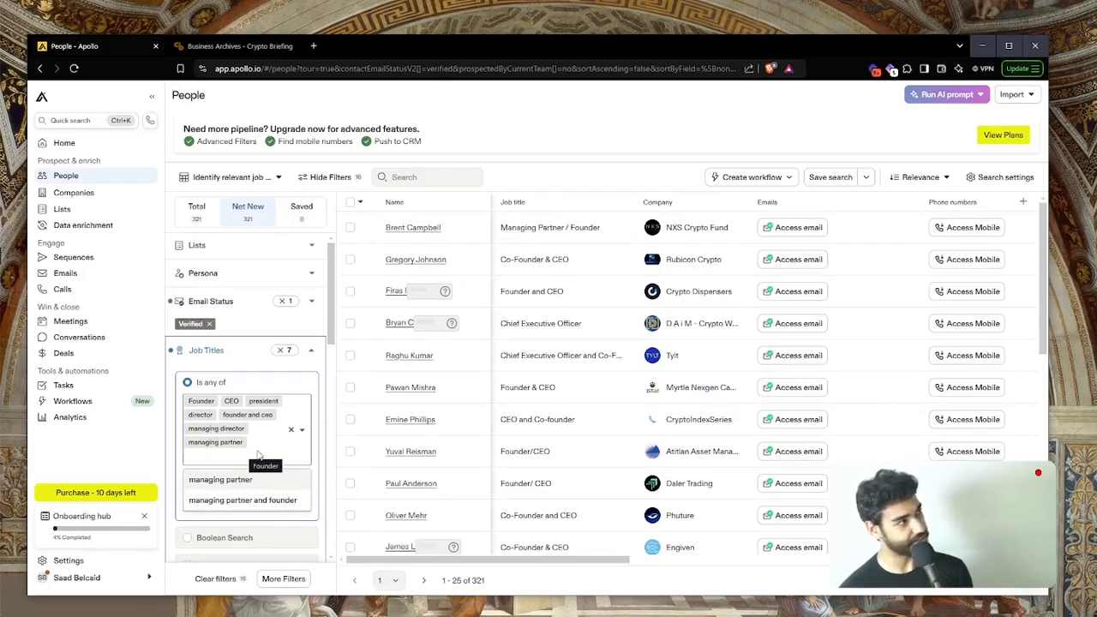
type("owner")
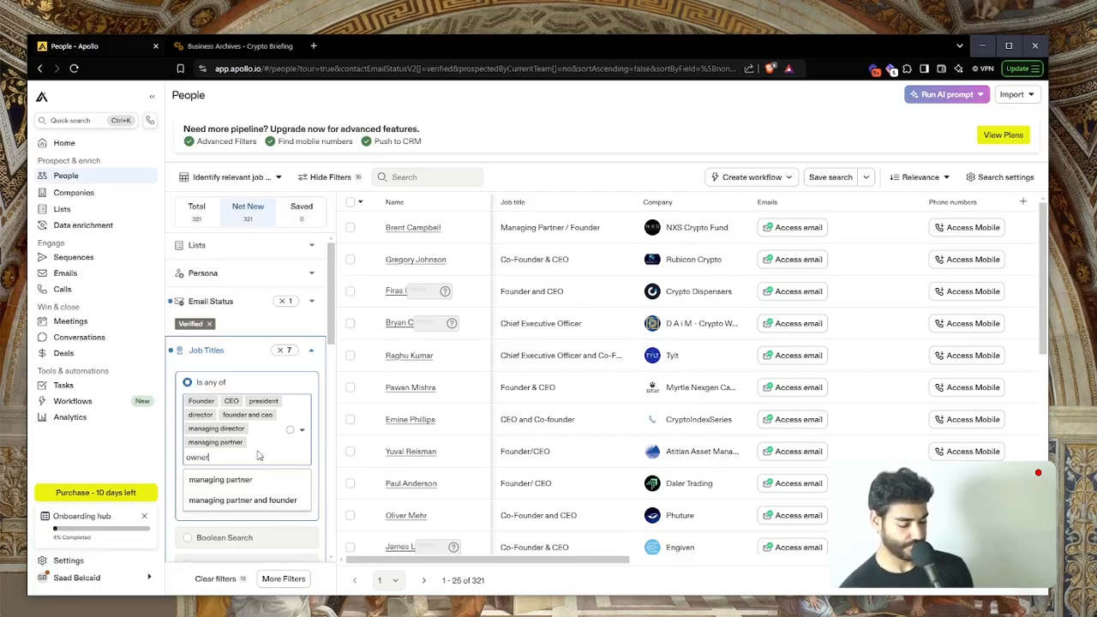
key("Return")
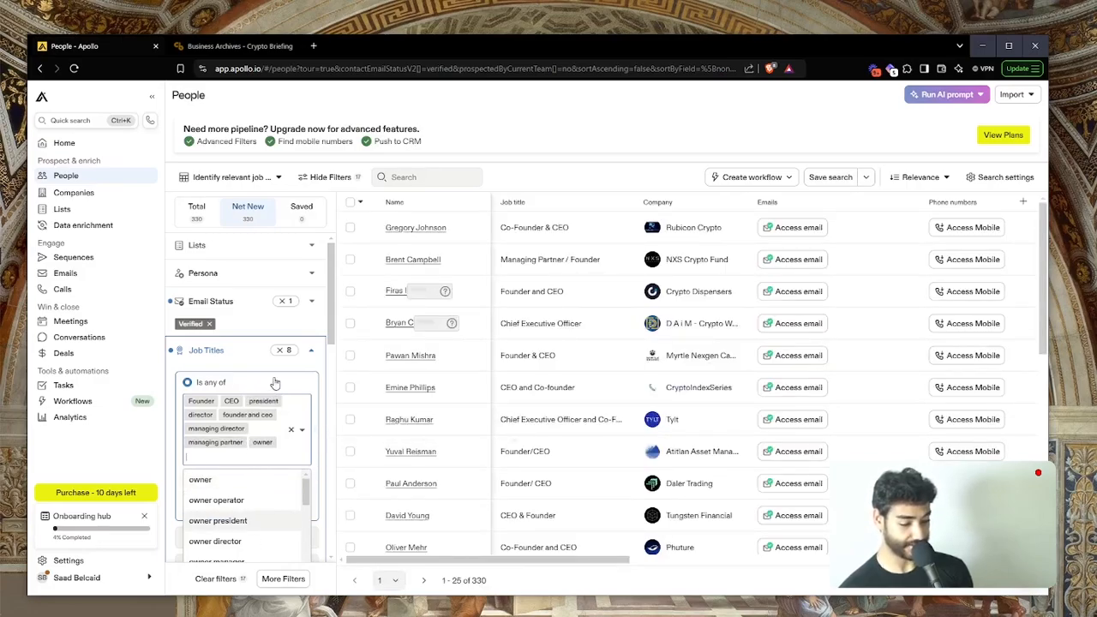
scroll(428, 354, "down", 1)
scroll(245, 403, "down", 1)
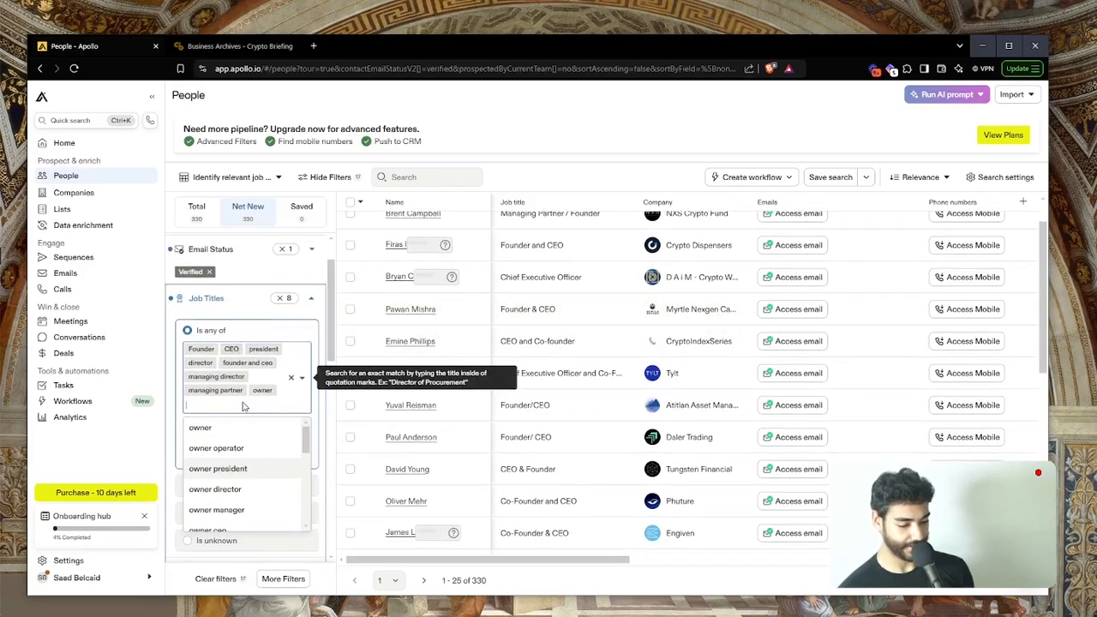
scroll(243, 402, "down", 2)
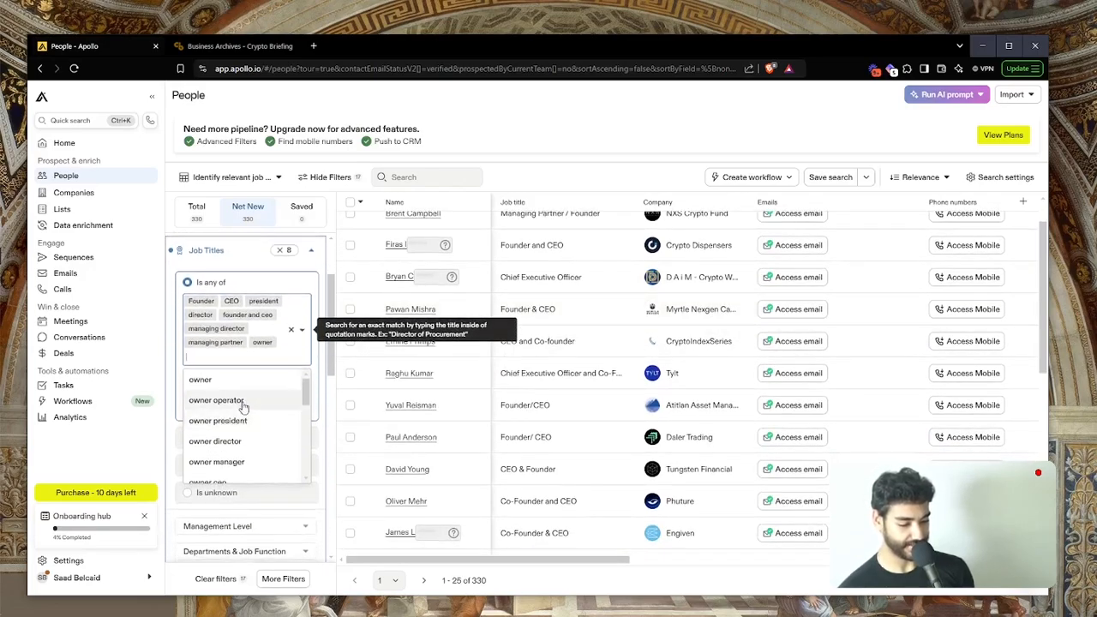
type("co-")
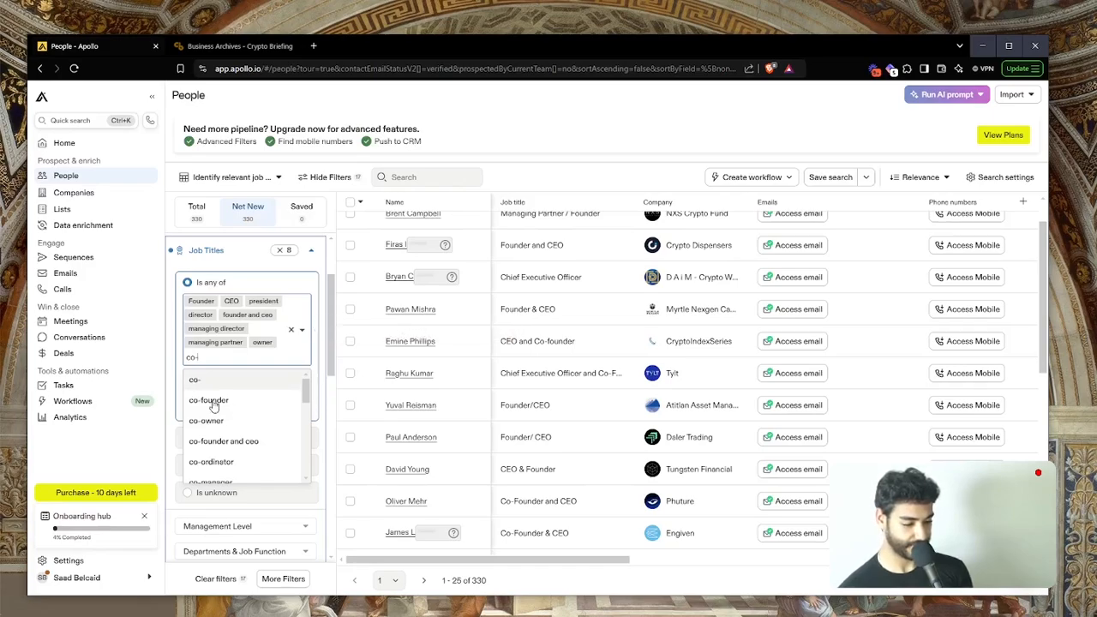
left_click(209, 400)
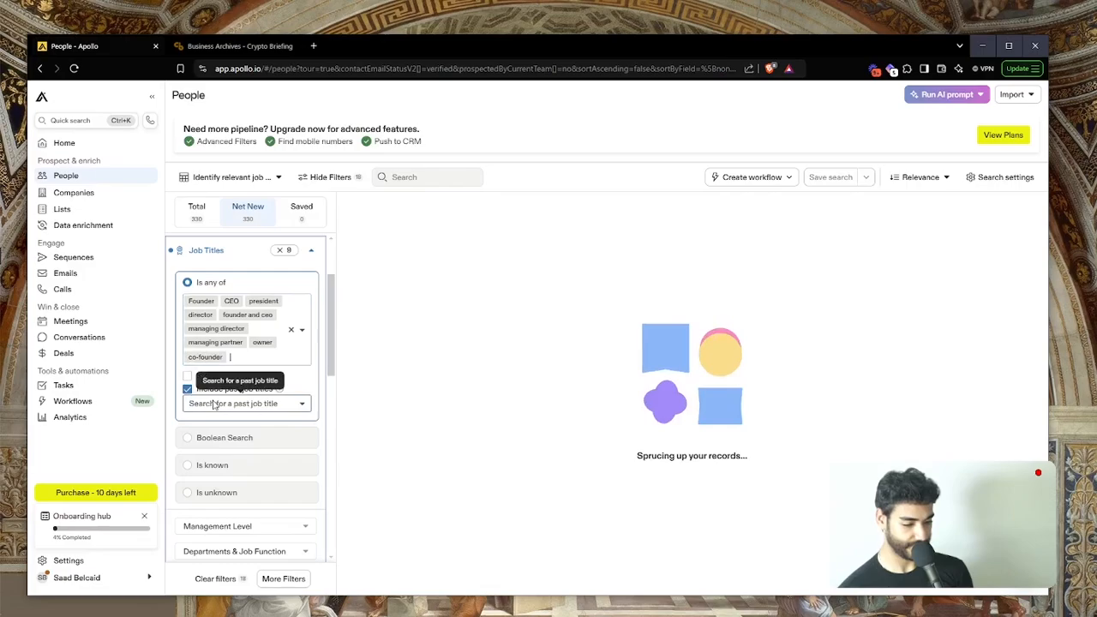
Step: Add "computer & network security" and "computer networking" to the industries in the people search filter
scroll(214, 406, "down", 4)
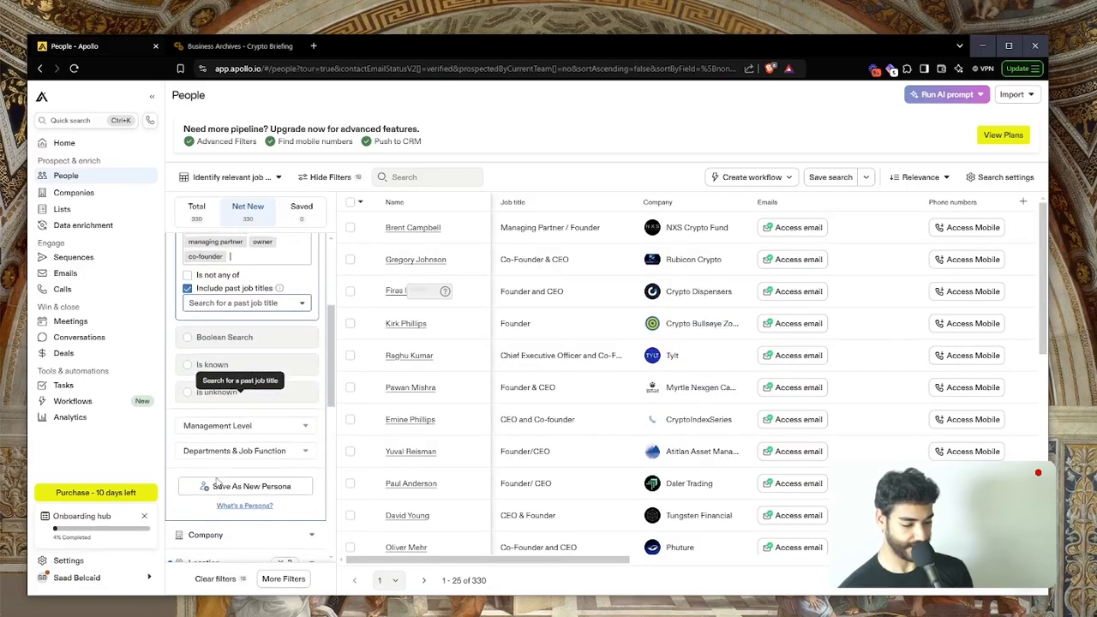
scroll(216, 481, "down", 8)
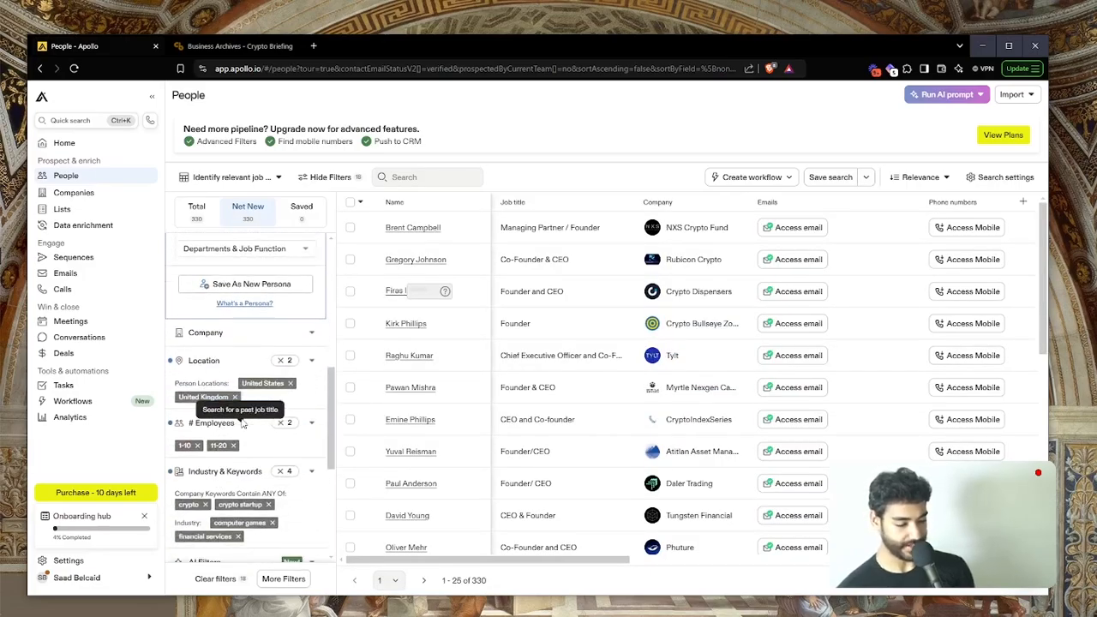
scroll(243, 422, "down", 4)
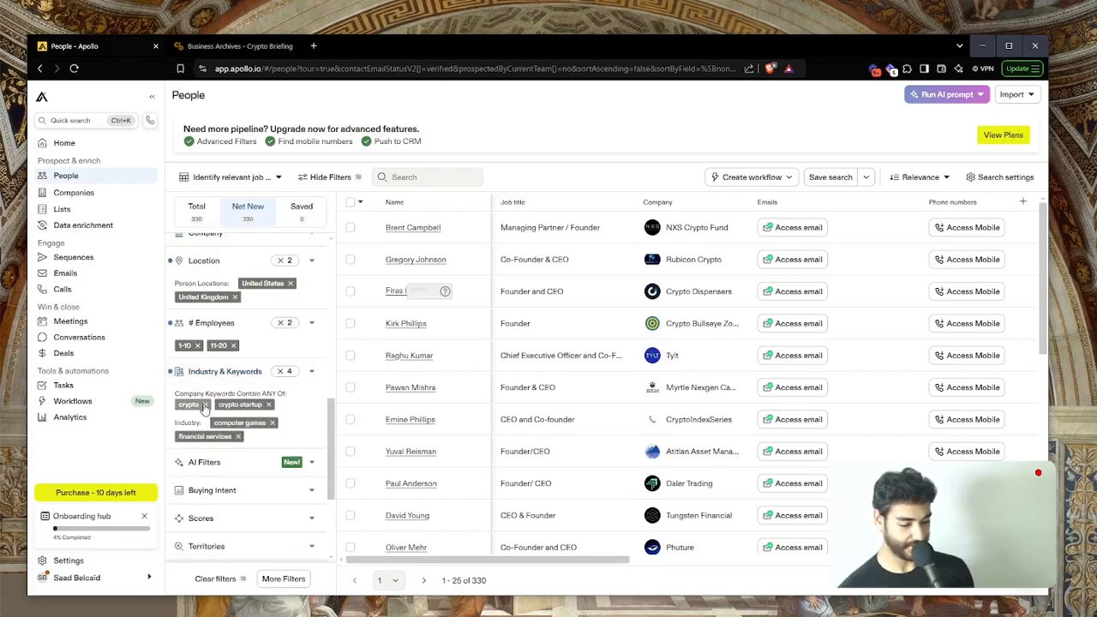
scroll(255, 429, "down", 2)
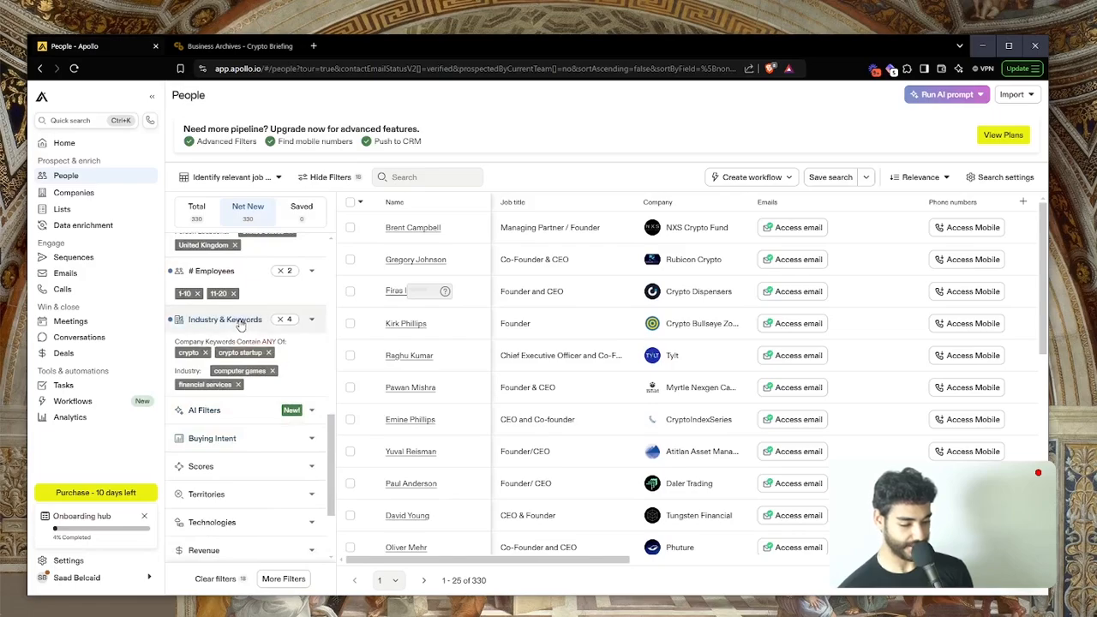
left_click(241, 319)
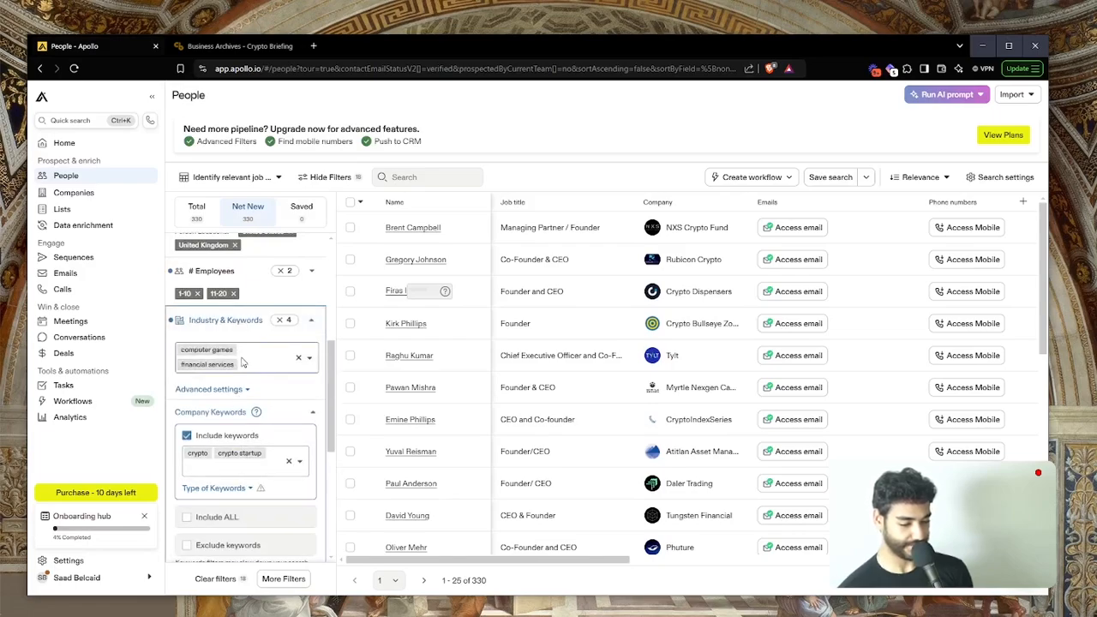
left_click(260, 362)
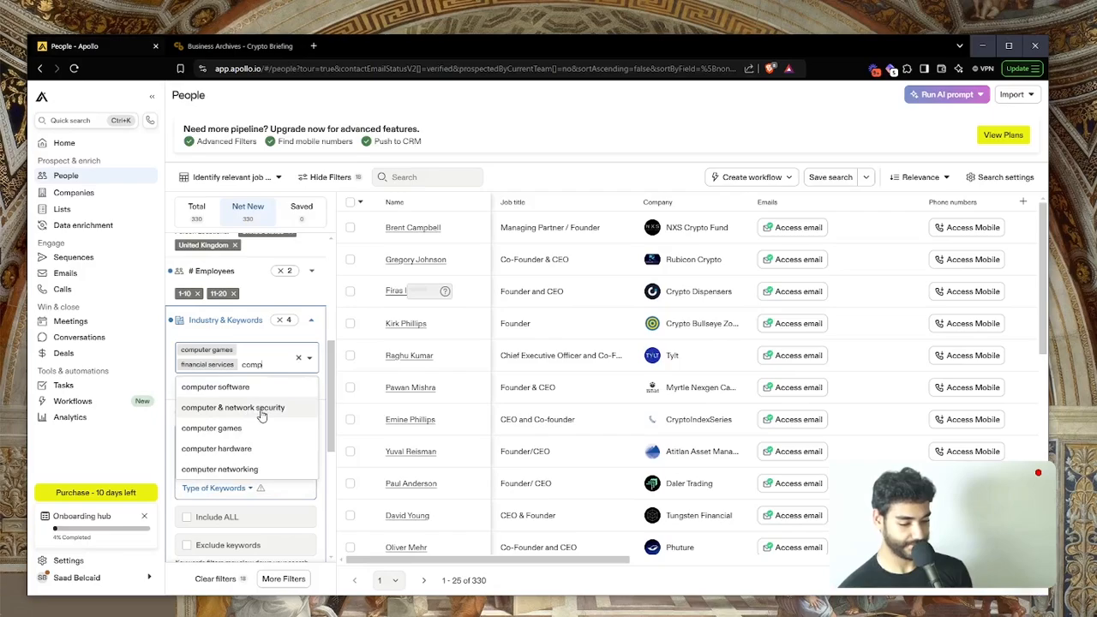
left_click(262, 409)
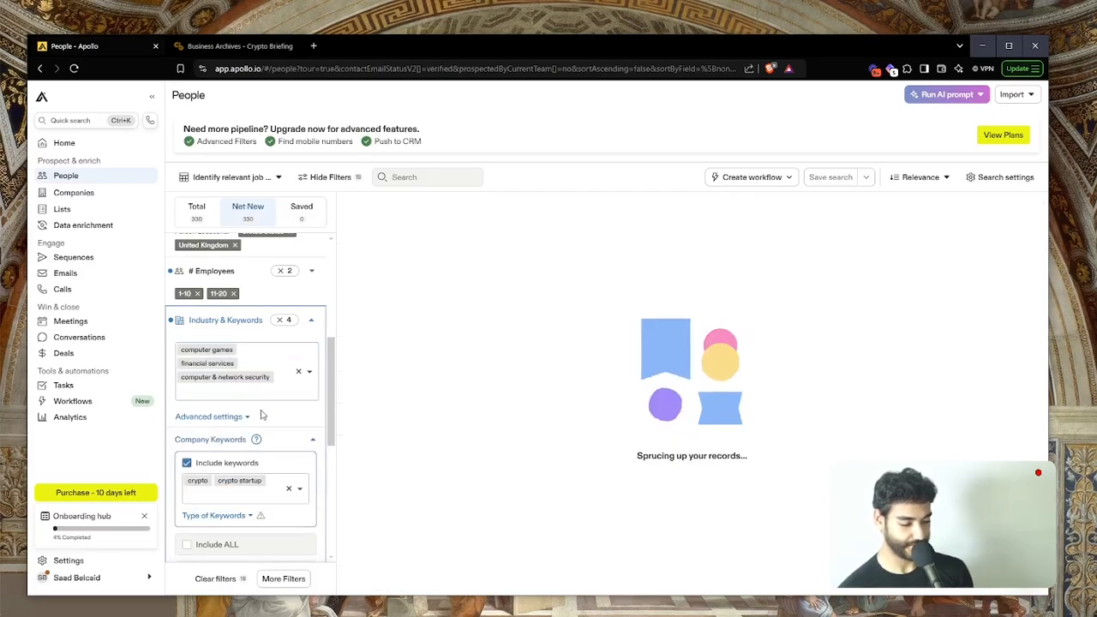
left_click(240, 396)
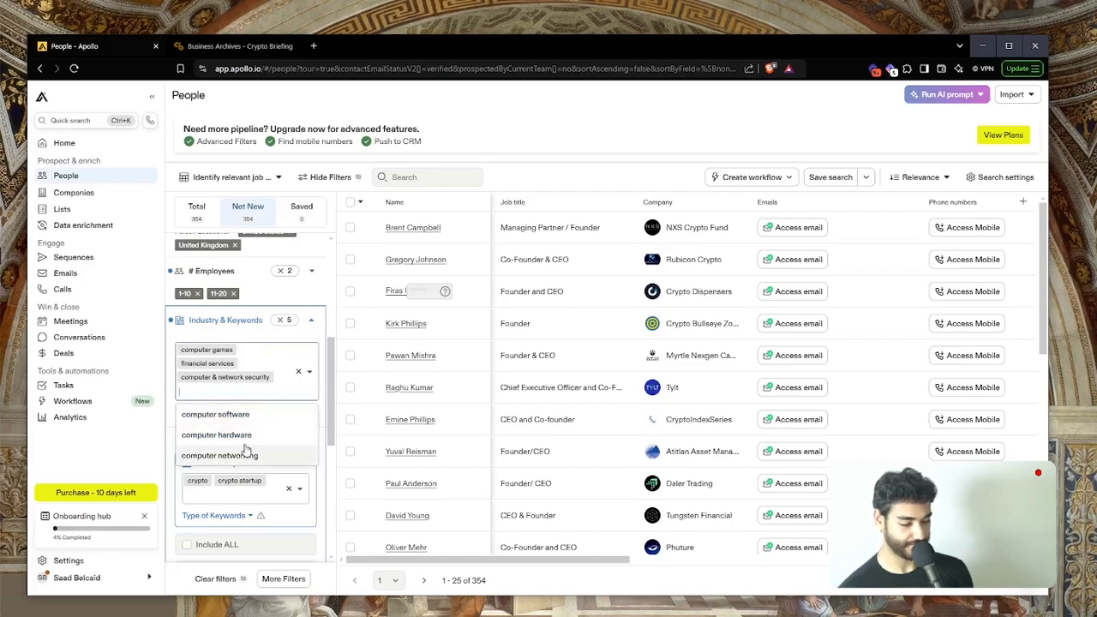
key("Return")
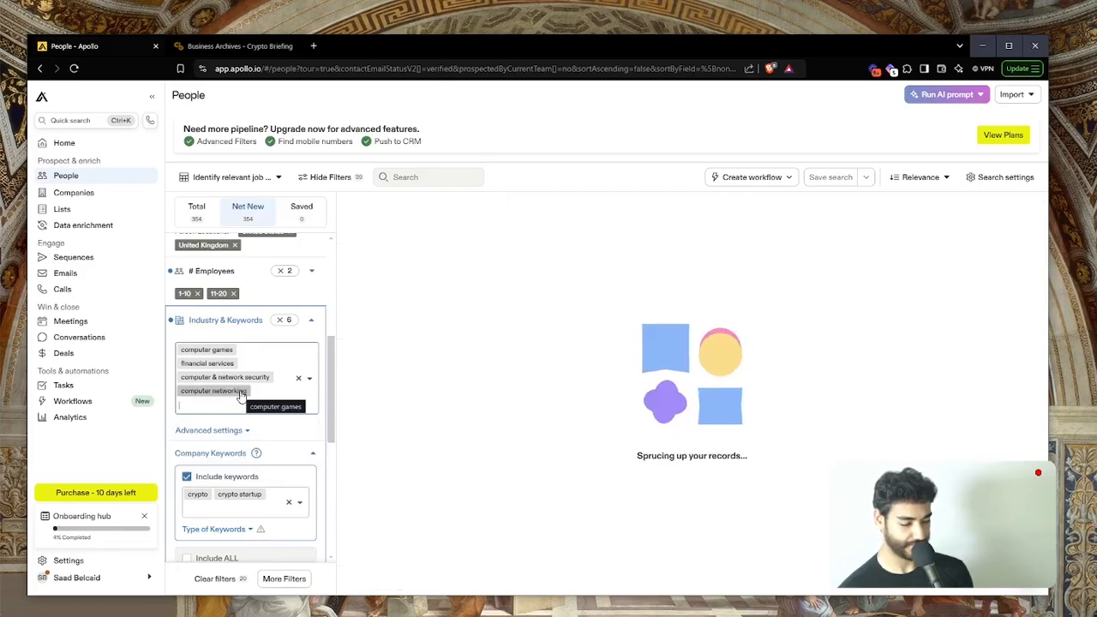
Step: Add "internet" and "information technology & services" to the selected industries
type("inter")
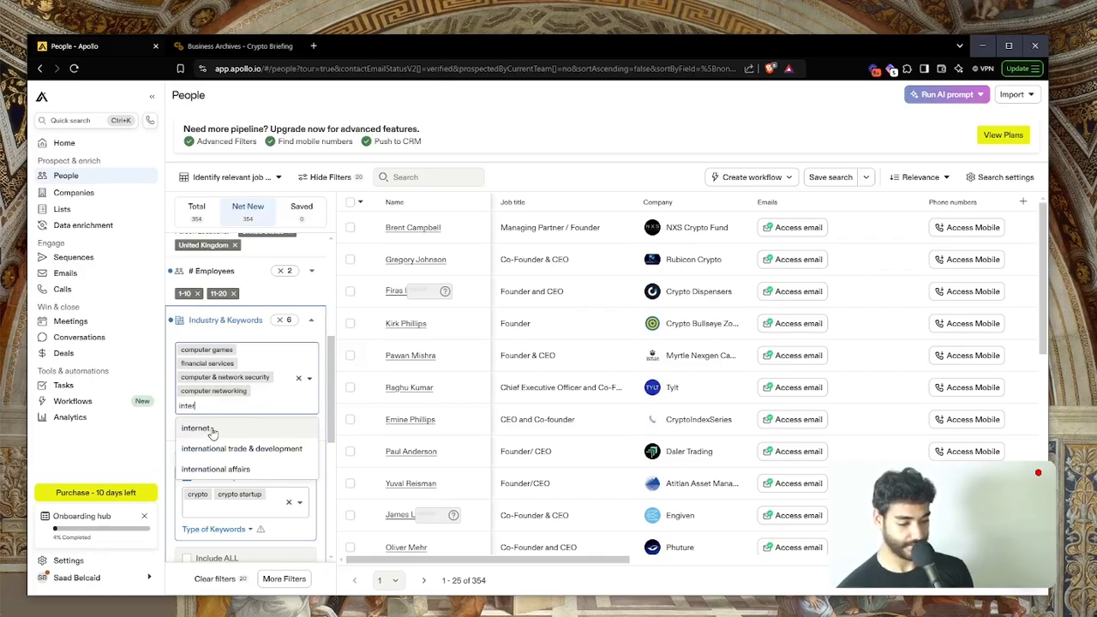
left_click(212, 428)
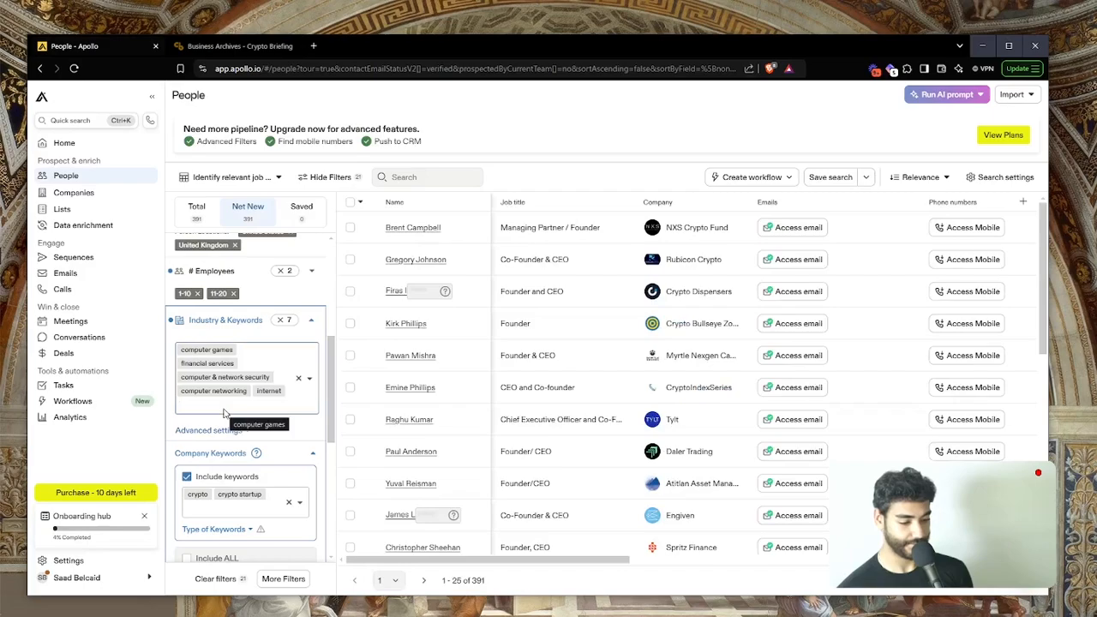
left_click(216, 413)
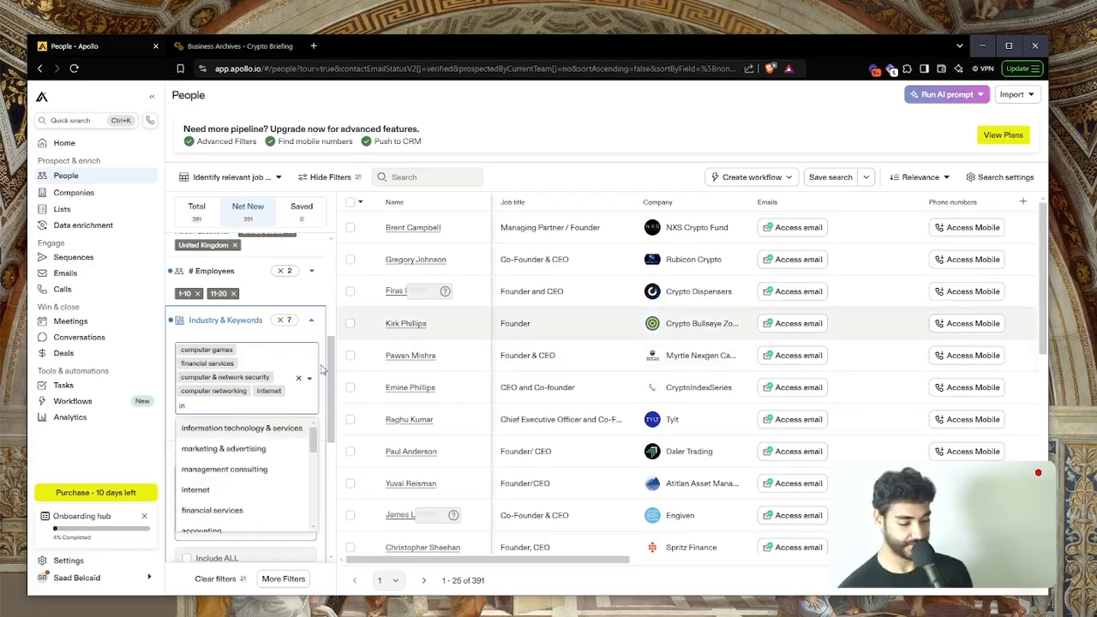
left_click(267, 427)
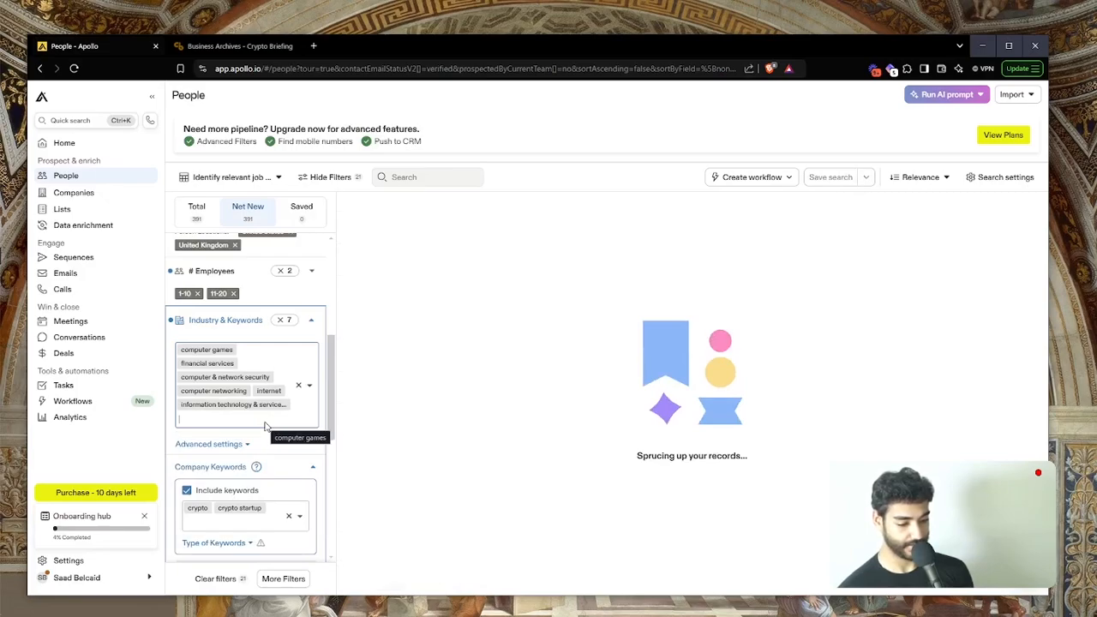
Step: Browse the remaining industry options and add "marketing & advertising" to the industry filter
left_click(237, 421)
scroll(246, 474, "down", 1)
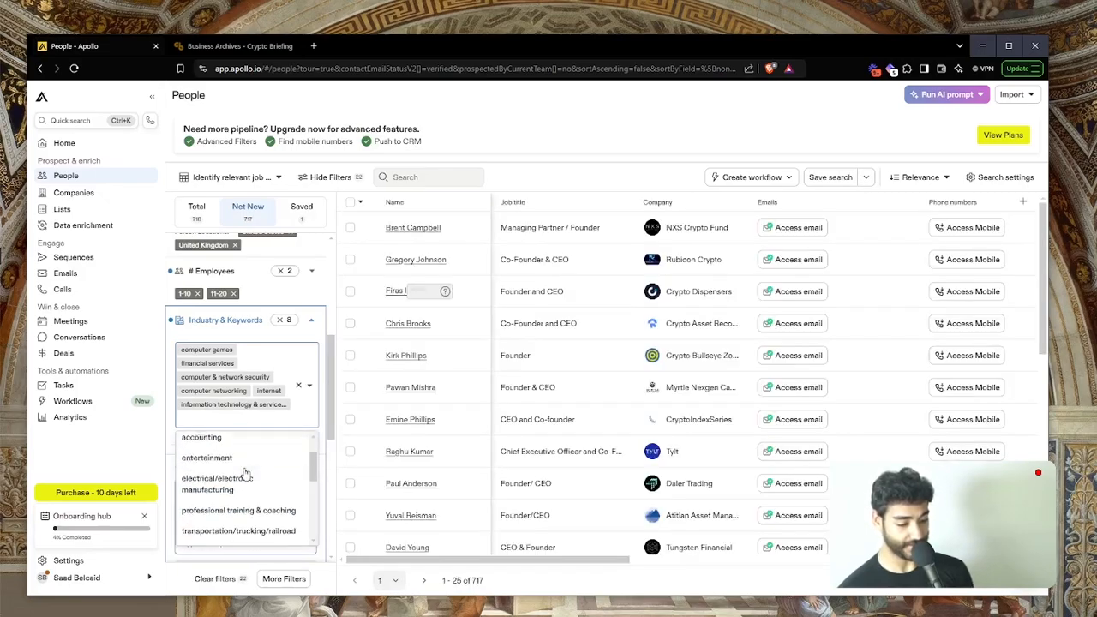
scroll(246, 474, "down", 5)
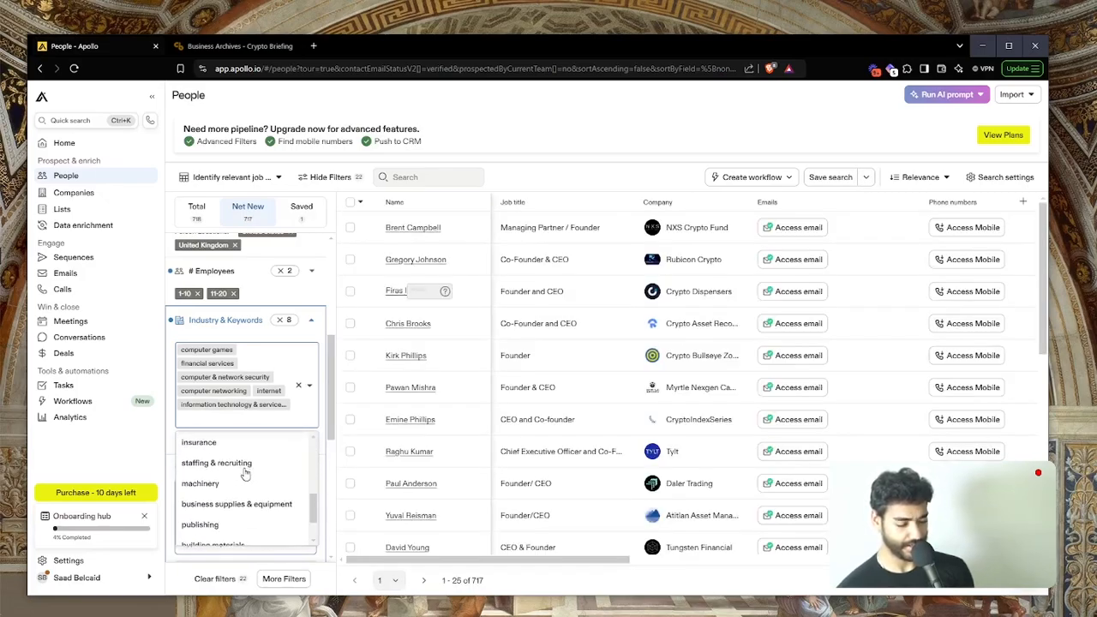
scroll(246, 474, "down", 4)
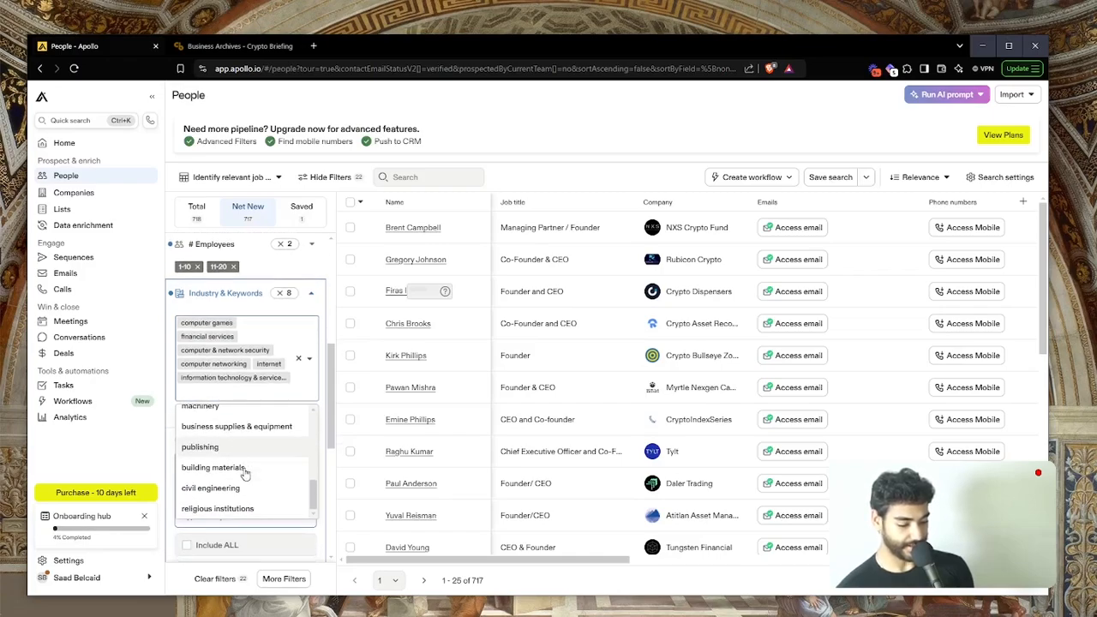
scroll(246, 474, "up", 5)
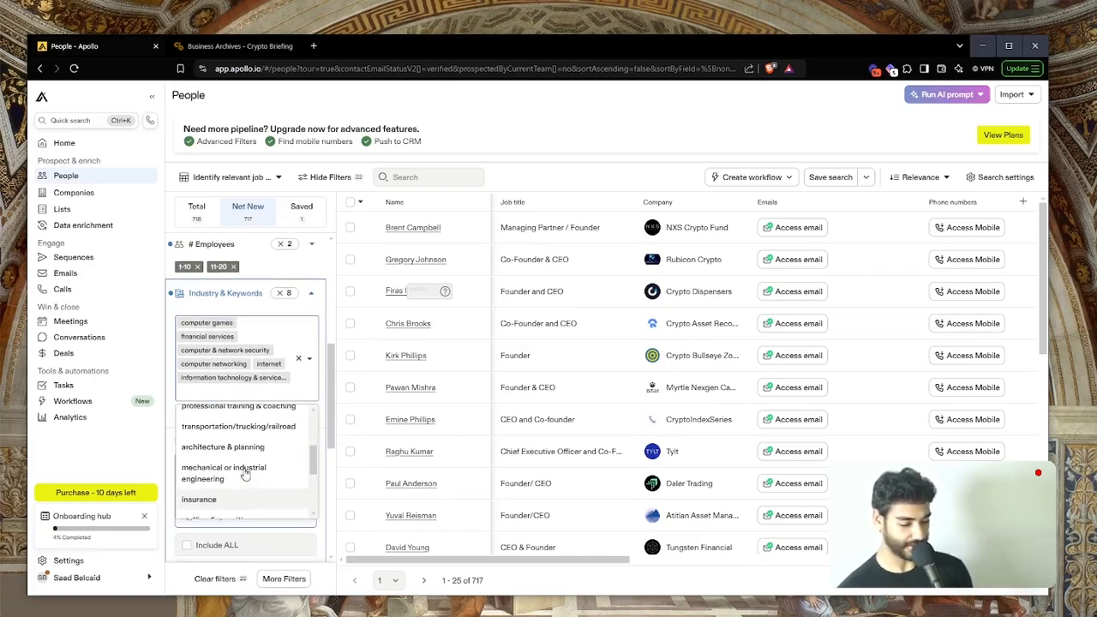
scroll(246, 474, "up", 2)
scroll(246, 474, "up", 5)
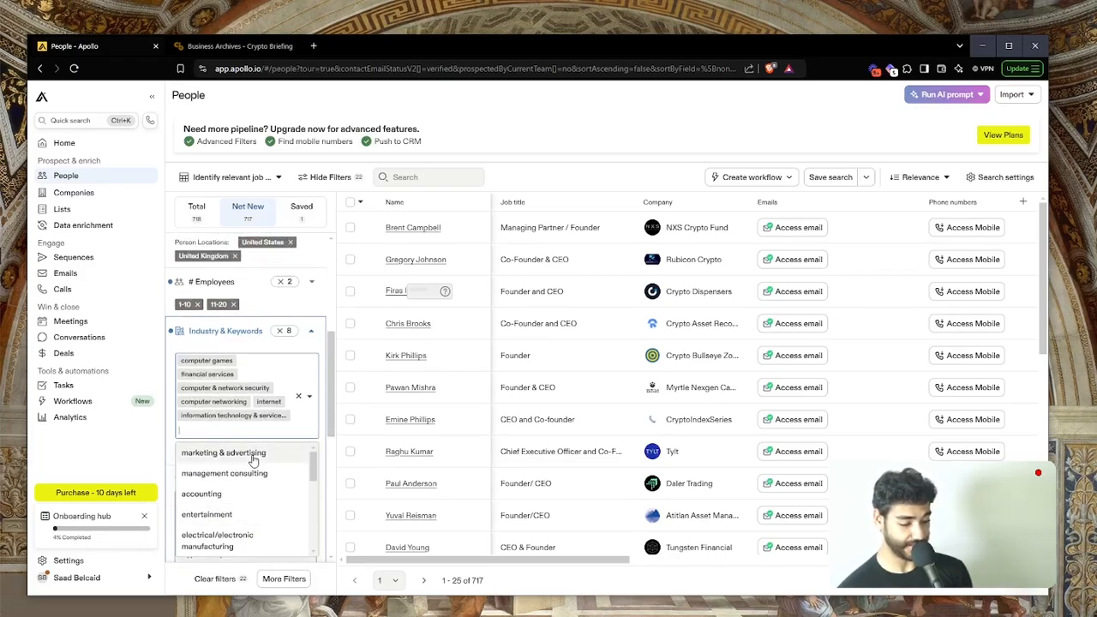
left_click(253, 454)
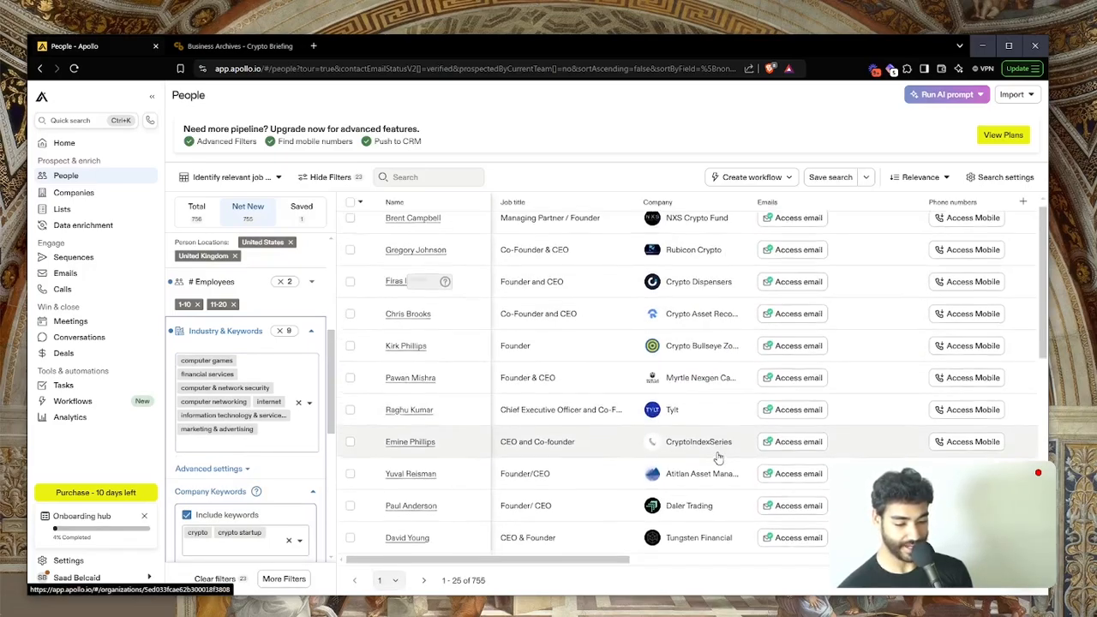
Step: Search Google for the listed company "Tylt" in a new tab and look through the results
scroll(711, 420, "down", 1)
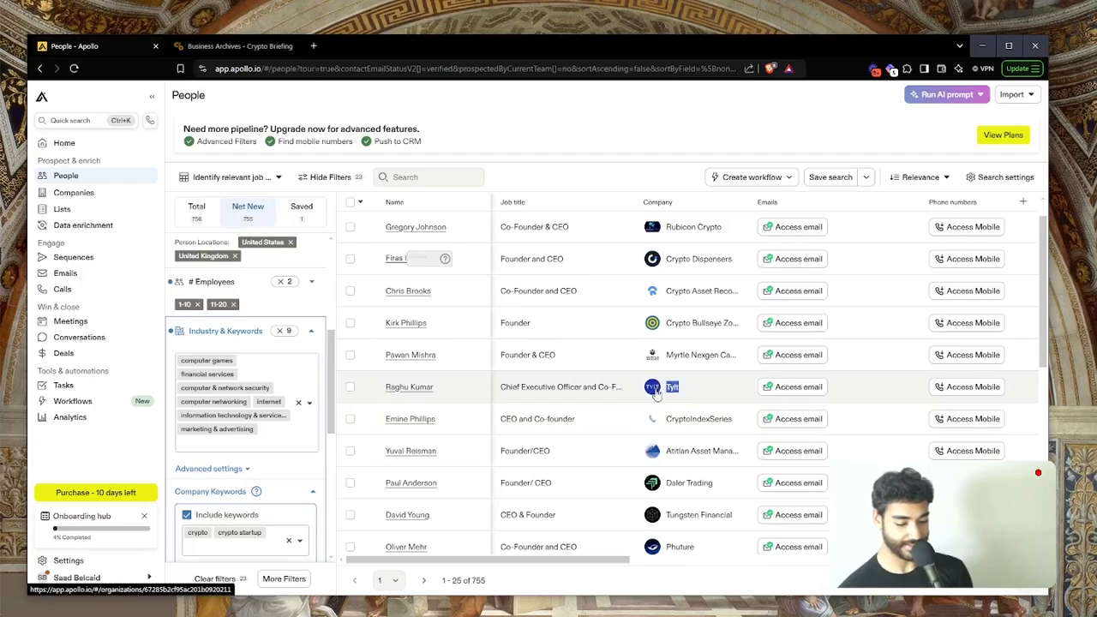
key("ctrl+t")
type("Tylt")
key("Return")
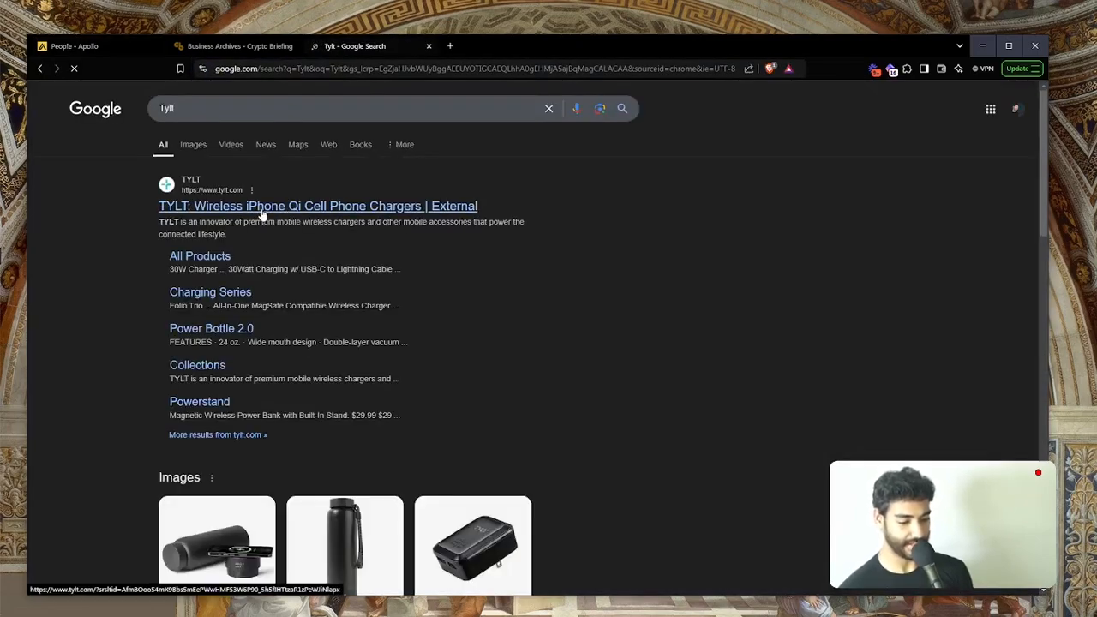
scroll(253, 138, "down", 1)
scroll(253, 139, "down", 4)
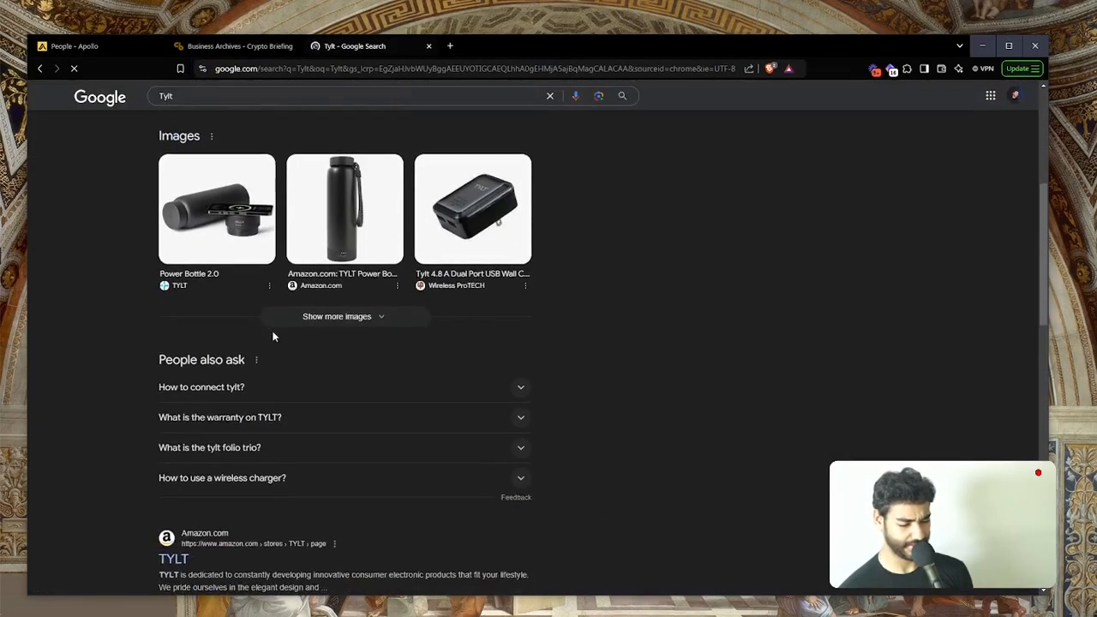
scroll(273, 334, "up", 6)
Step: Close the Crypto Briefing page and return to the Apollo people results
left_click(232, 46)
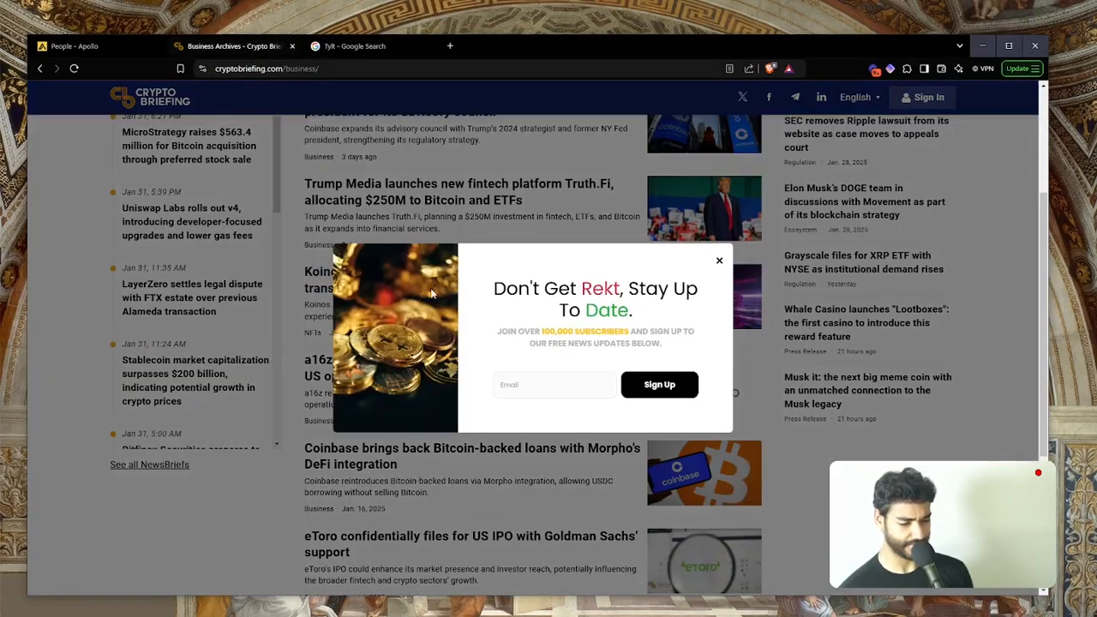
key("ctrl+w")
left_click(86, 45)
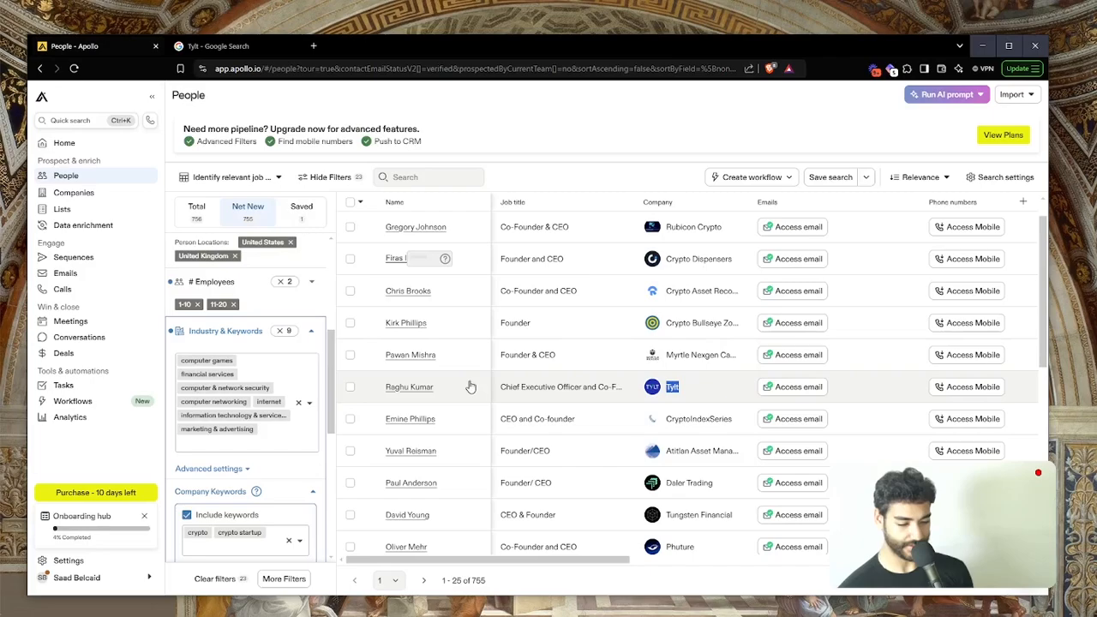
Step: Extend the Google search for Tylt with the name of its chief executive copied from the people results
triple_click(396, 387)
key("ctrl+c")
key("ctrl+Tab")
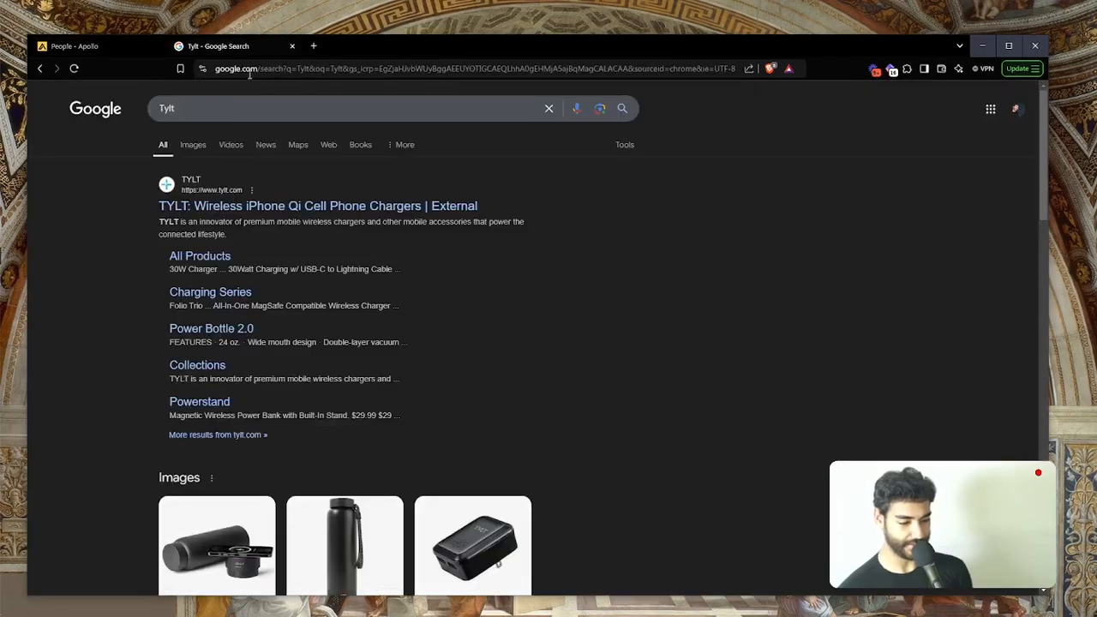
left_click(250, 108)
key("ctrl+v")
key("Return")
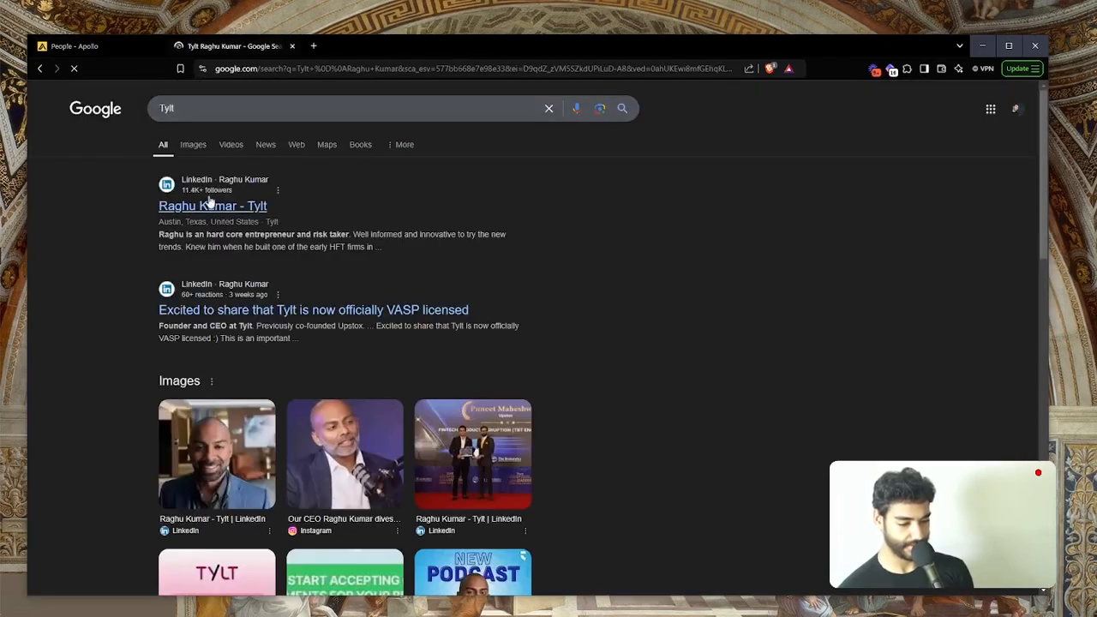
Step: Check the Tylt chief executive's LinkedIn profile for the company's business, and return to the Apollo people results
middle_click(208, 206)
left_click(291, 45)
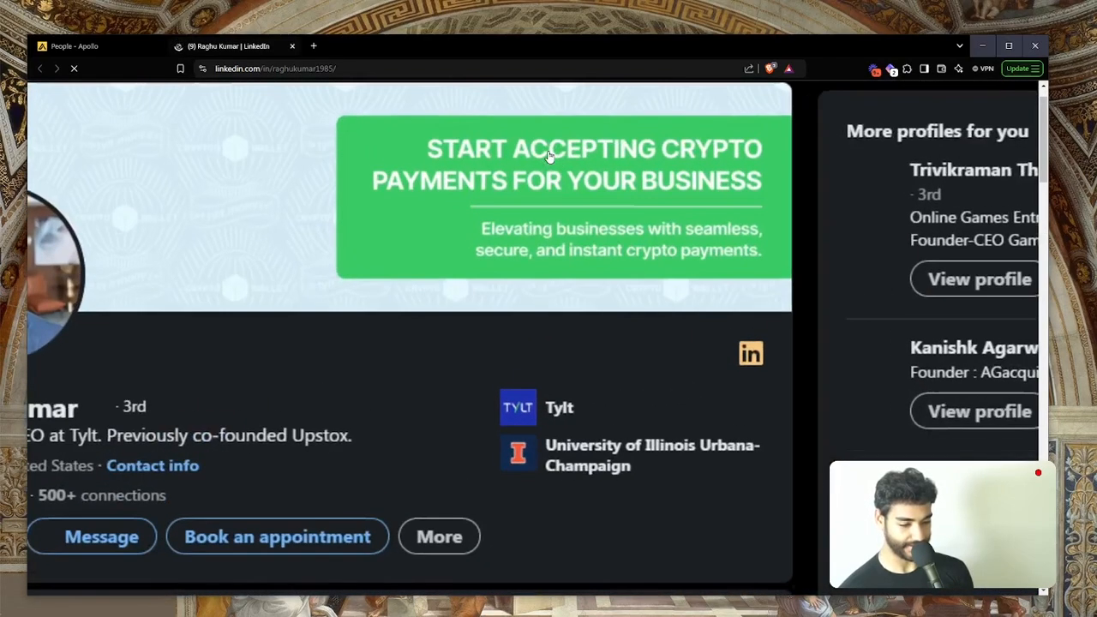
key("ctrl+w")
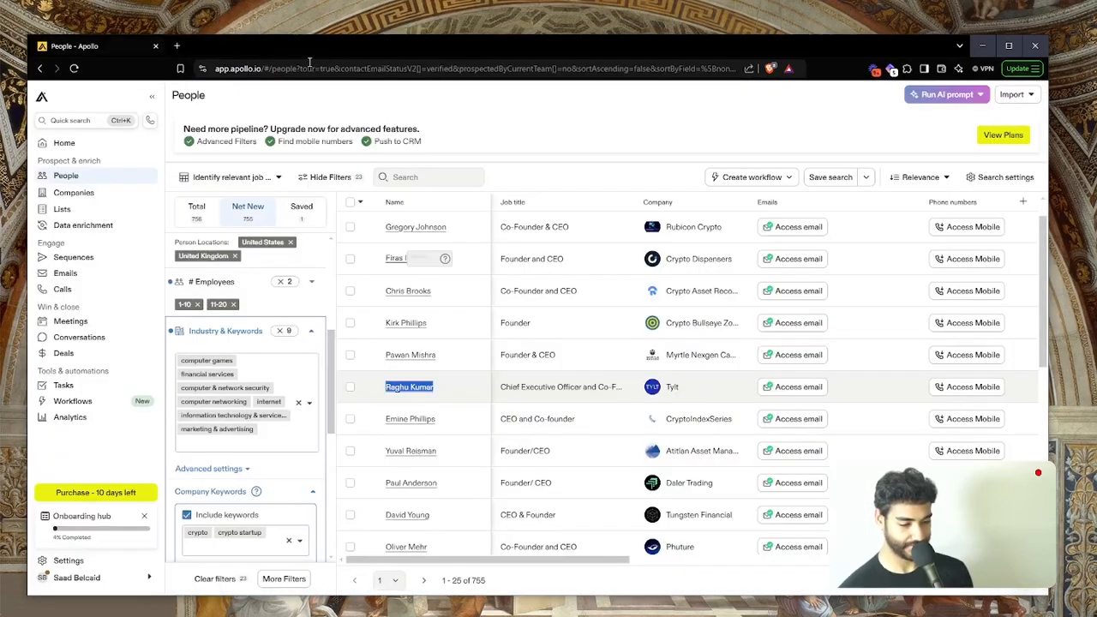
Step: Review the included company keywords and browse the selectable industries for more that suit crypto startups
left_click(255, 462)
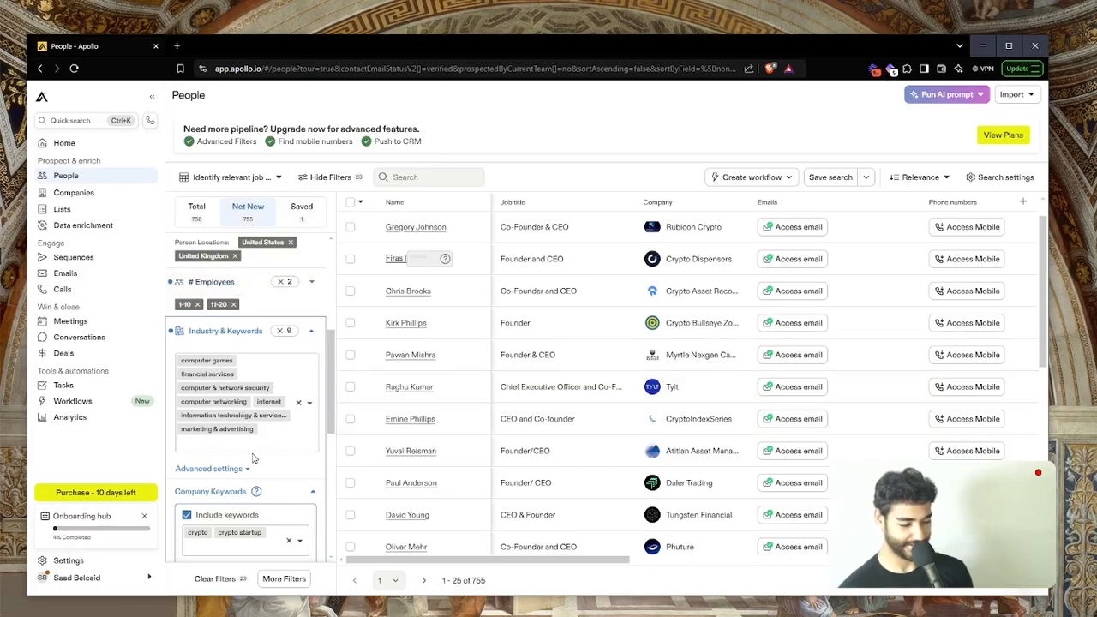
scroll(249, 421, "down", 5)
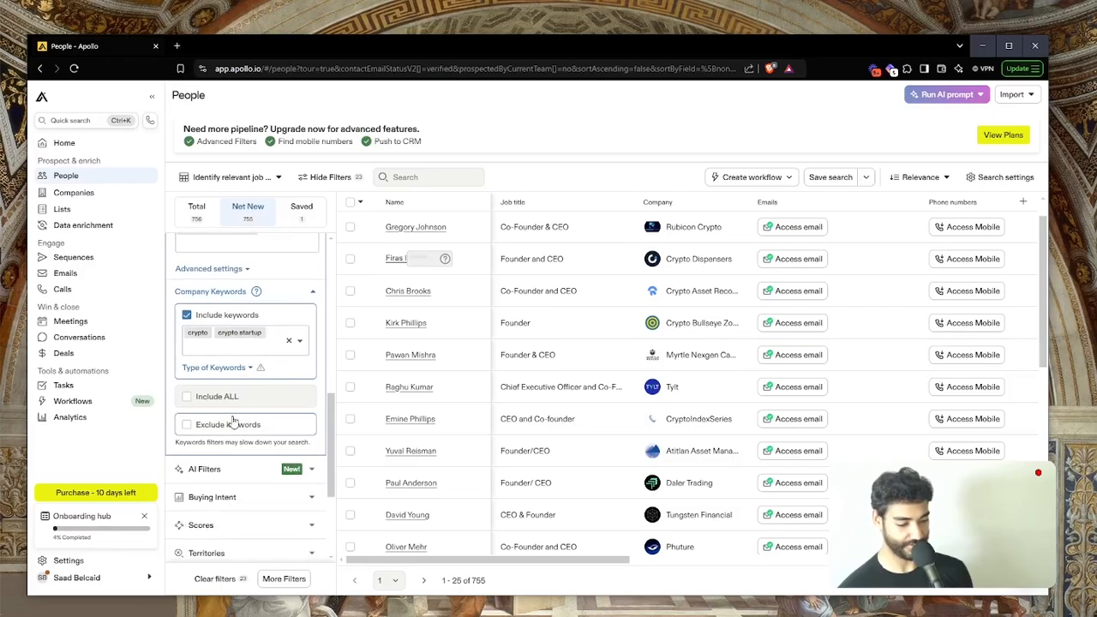
scroll(240, 403, "down", 3)
scroll(245, 378, "up", 5)
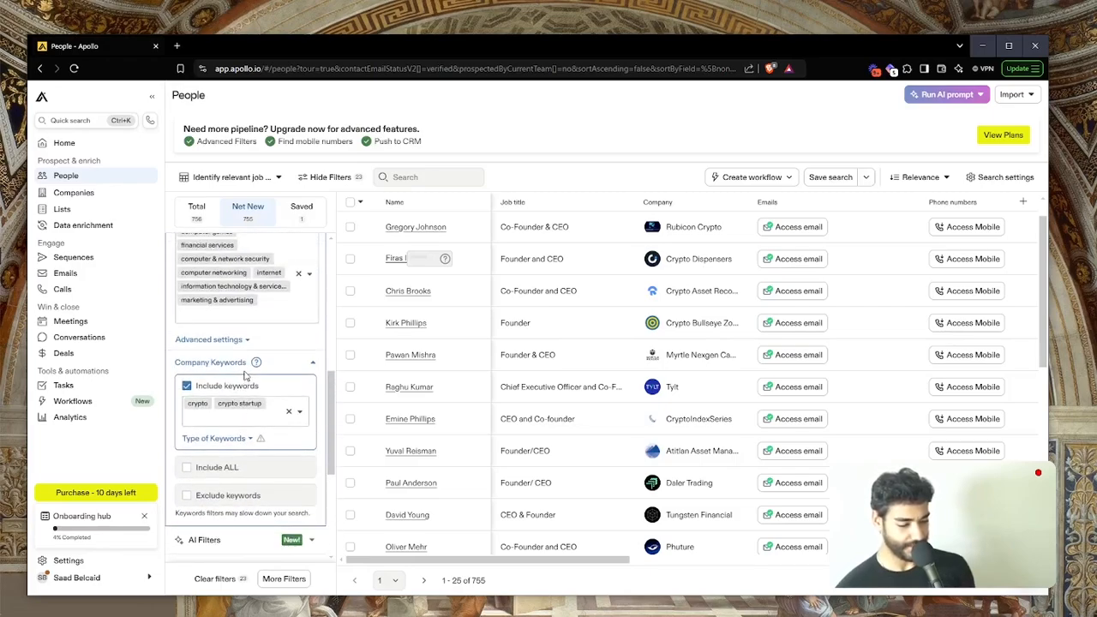
scroll(245, 378, "up", 4)
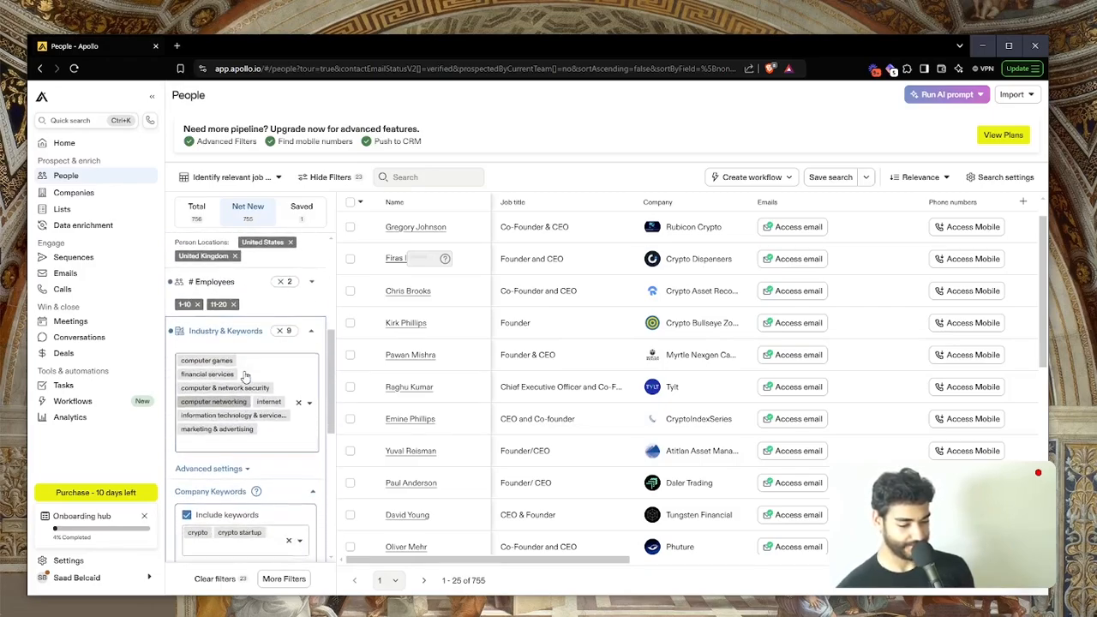
left_click(214, 444)
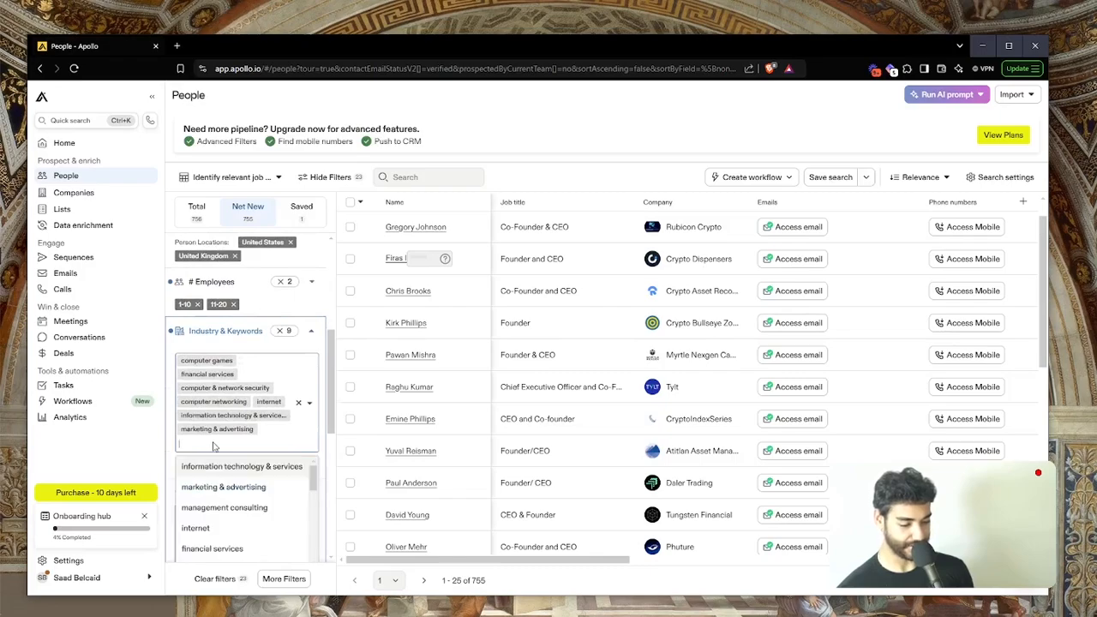
scroll(208, 505, "down", 2)
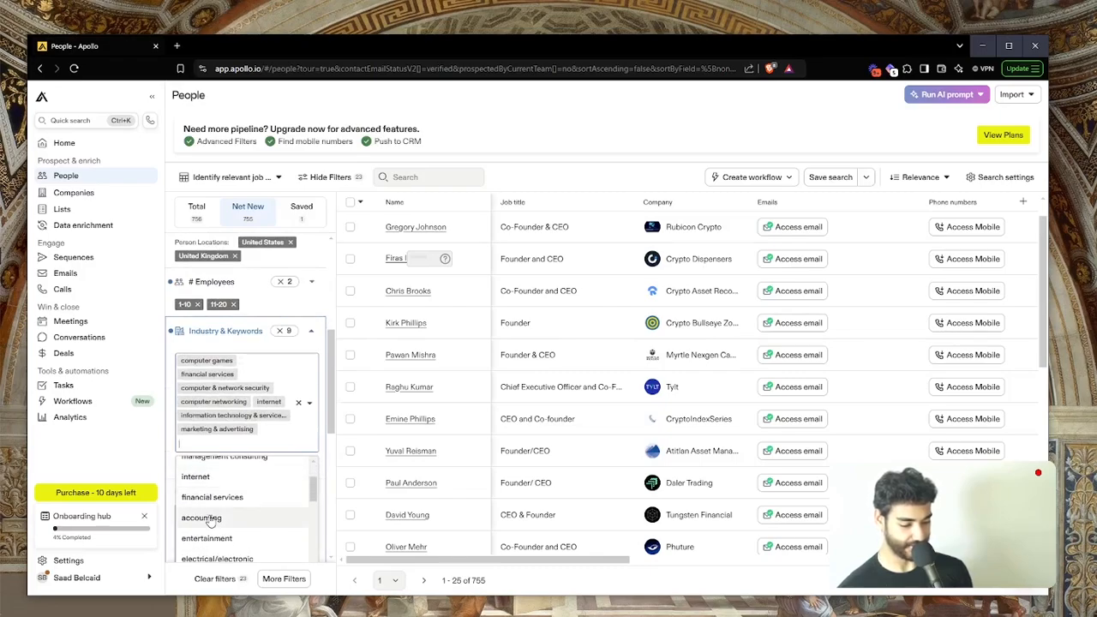
scroll(210, 521, "down", 3)
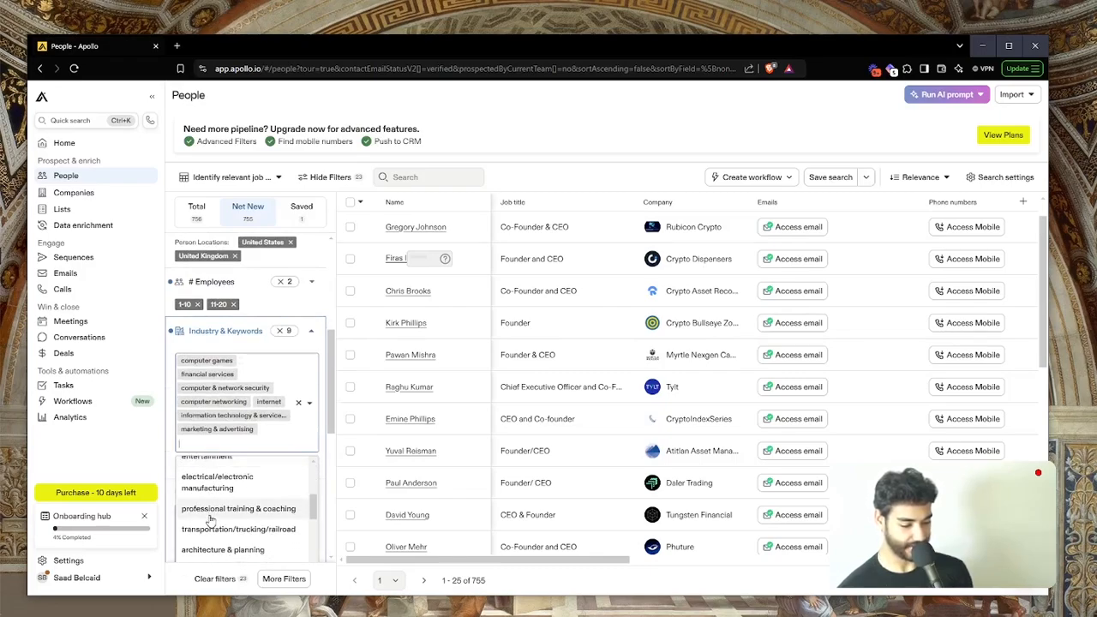
scroll(210, 520, "down", 4)
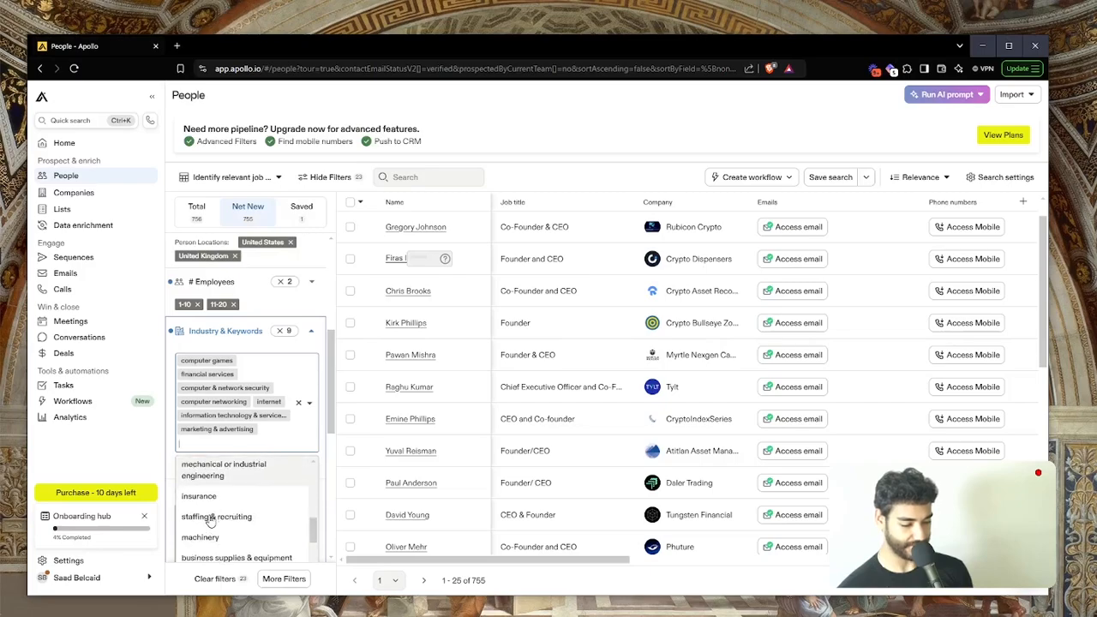
scroll(210, 520, "down", 3)
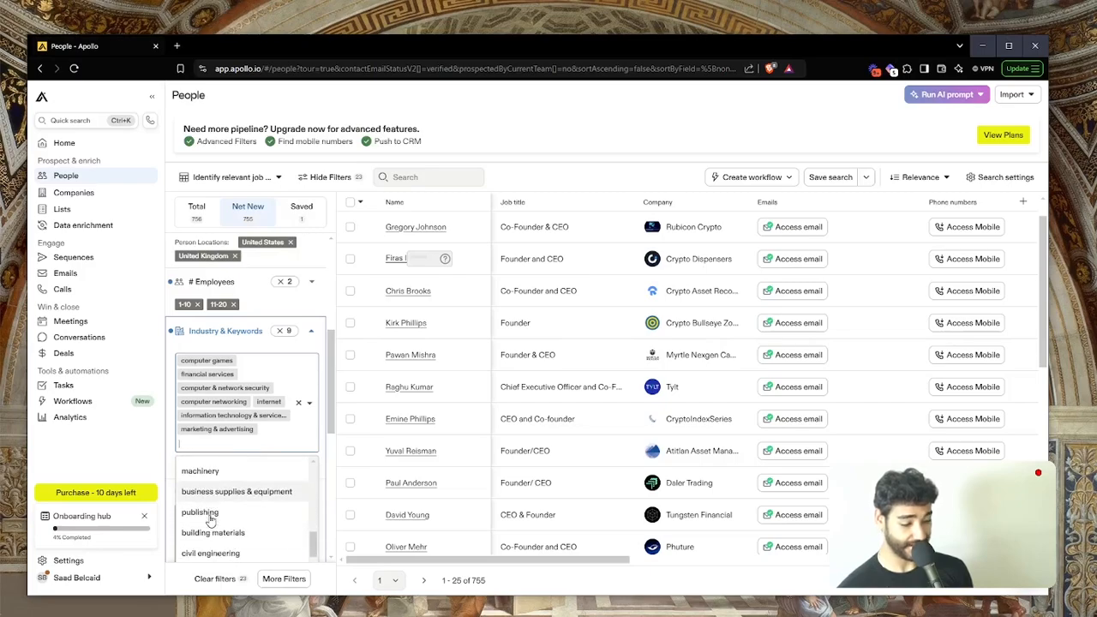
scroll(210, 520, "down", 4)
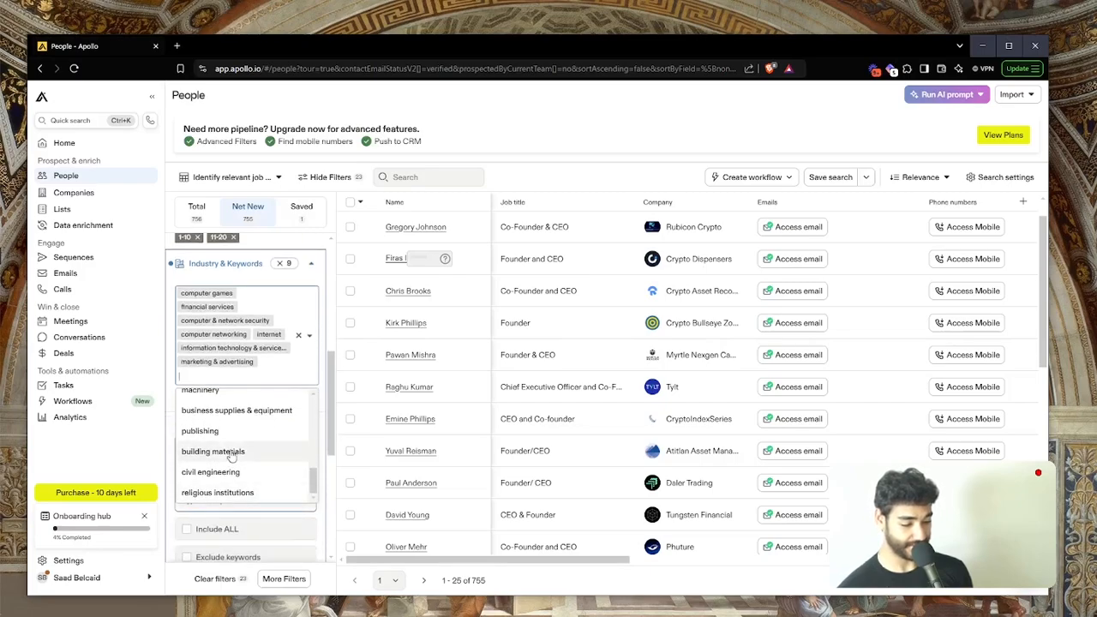
Step: Add entertainment to the selected industries of the people search
scroll(229, 456, "up", 10)
scroll(230, 455, "down", 3)
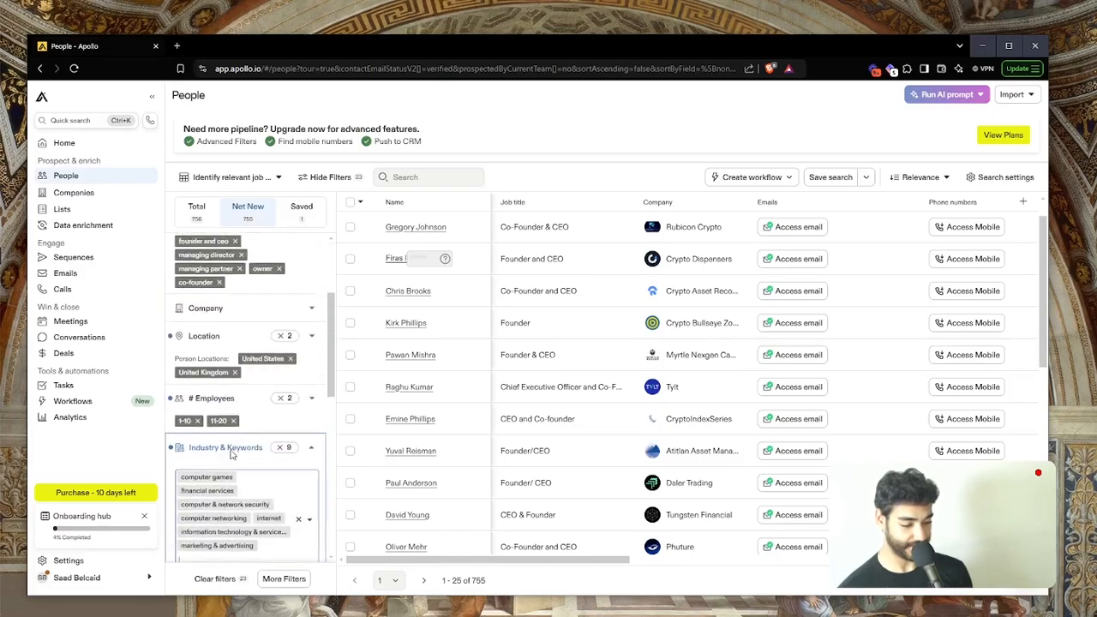
scroll(230, 454, "down", 1)
left_click(219, 506)
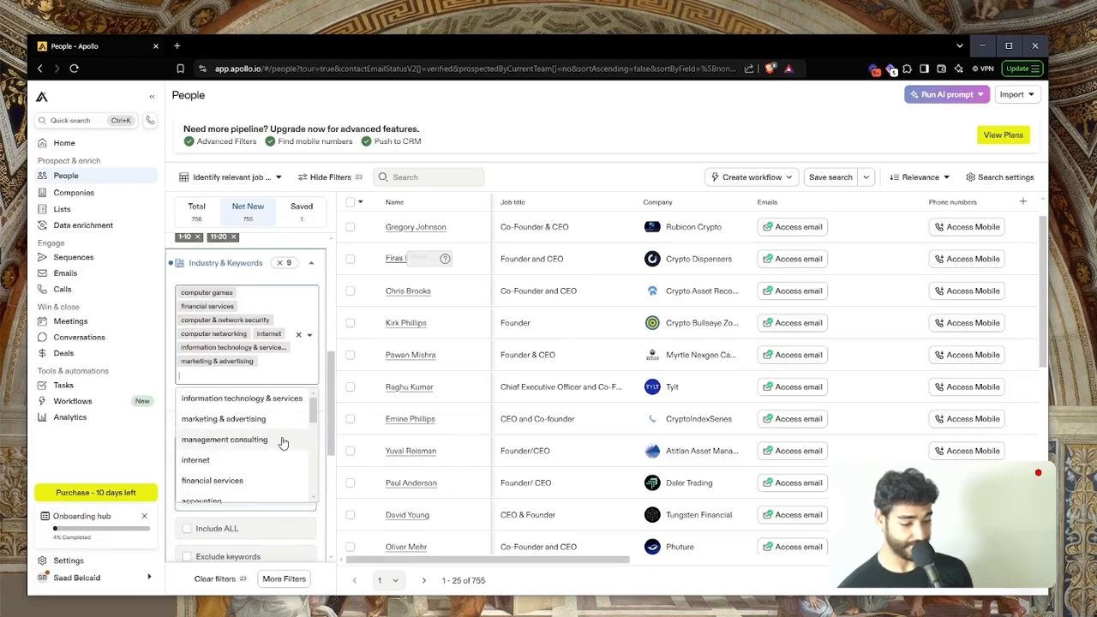
scroll(240, 458, "down", 2)
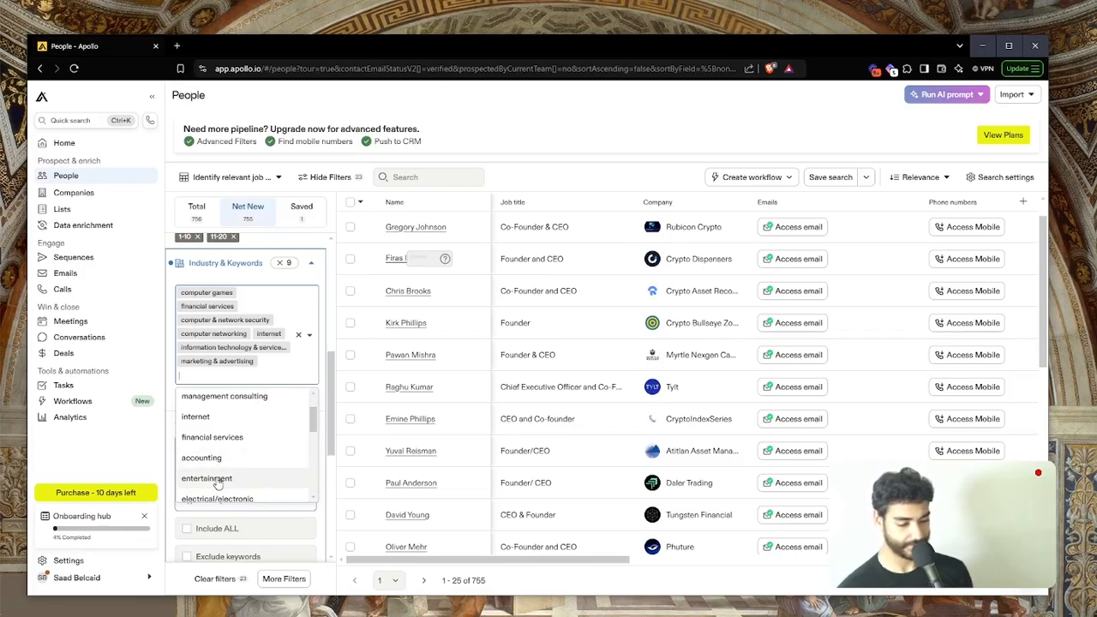
left_click(217, 479)
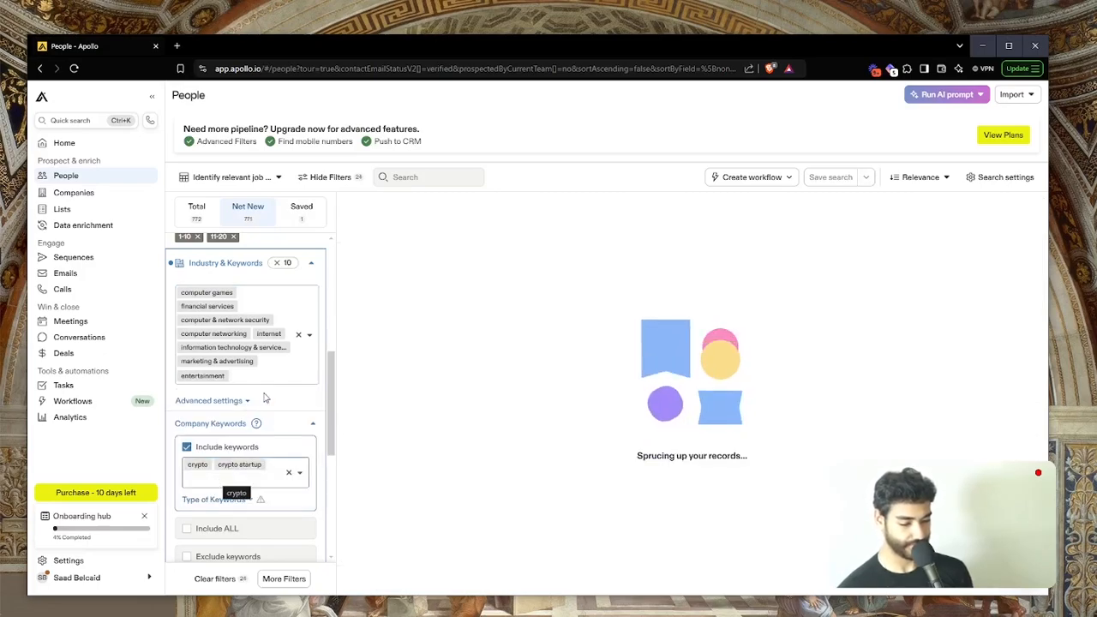
Step: Remove crypto and crypto startup from the included company keywords
scroll(285, 368, "down", 1)
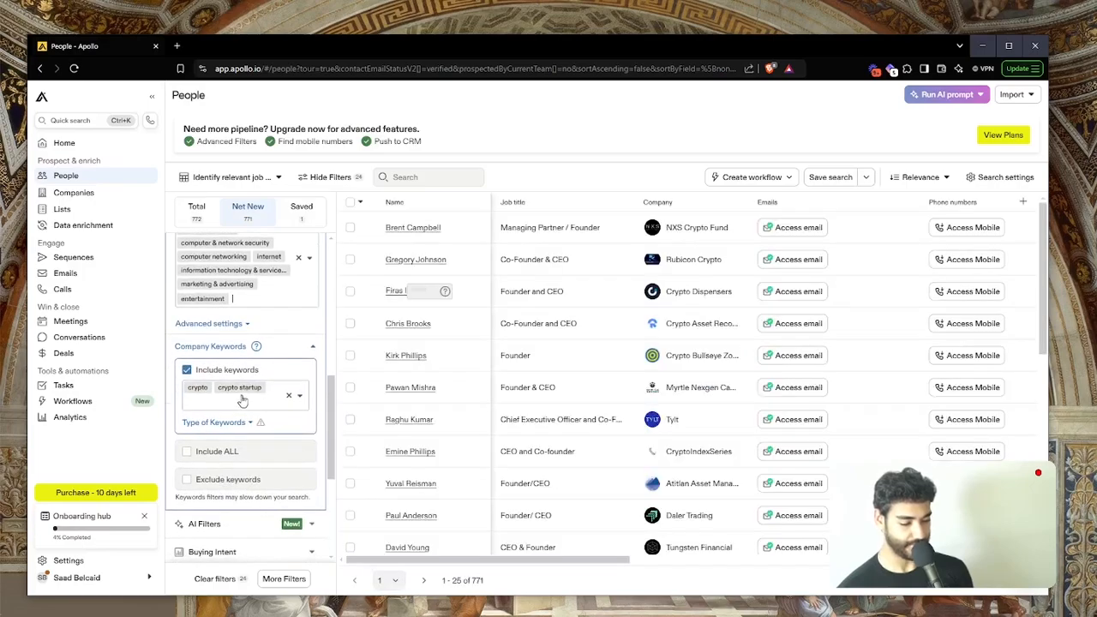
left_click(199, 390)
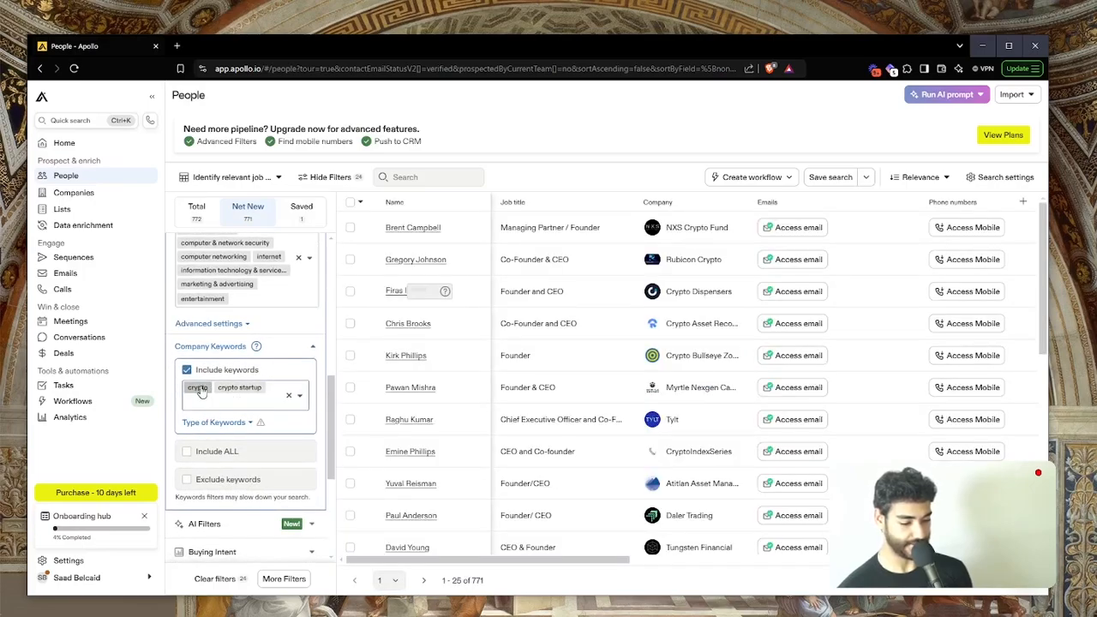
left_click(199, 390)
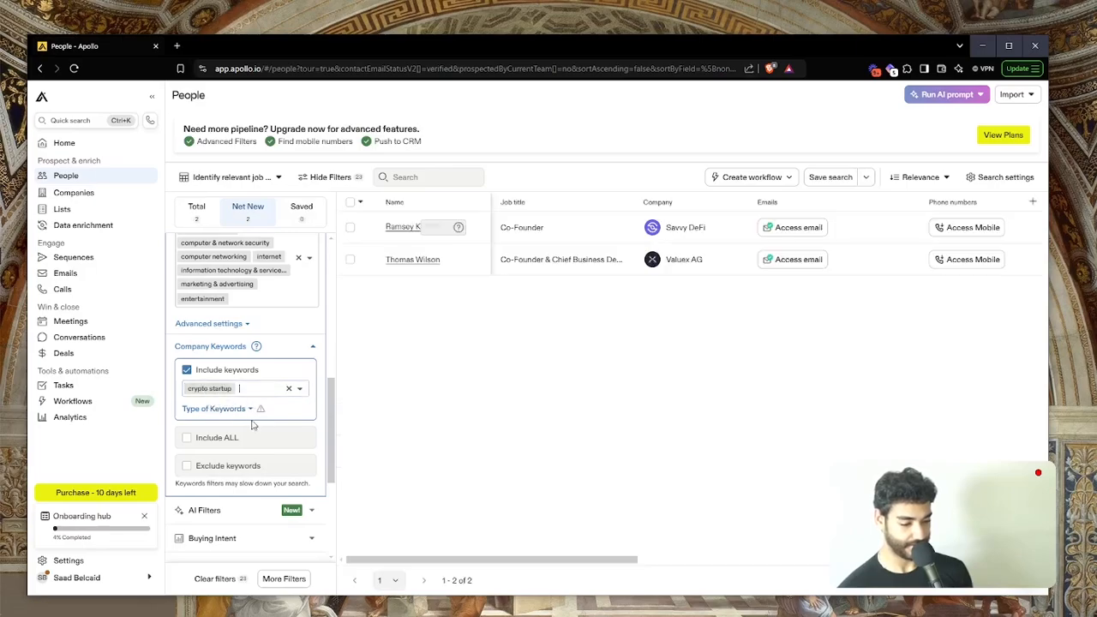
left_click(216, 392)
key("BackSpace")
Step: Enter crypto, coin and crypto project as the included company keywords
type("c")
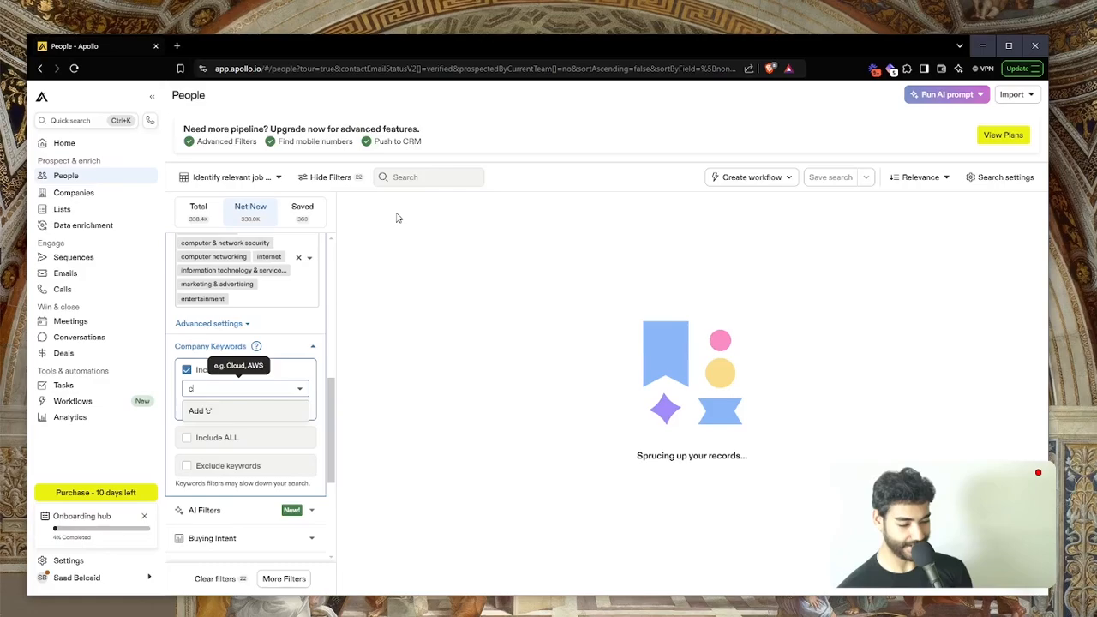
type("yt")
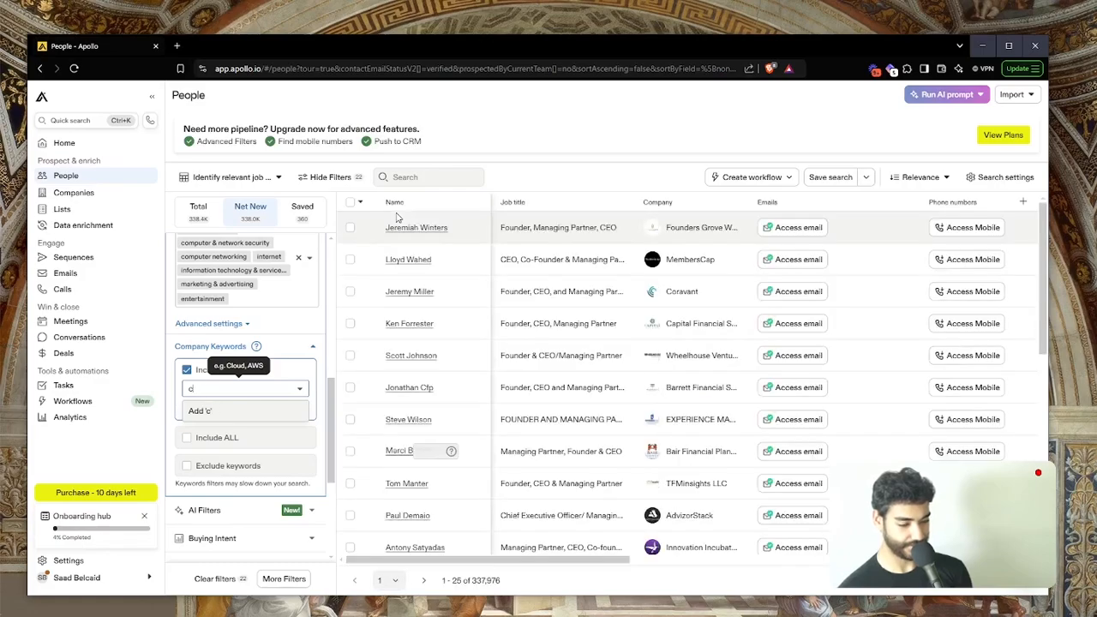
type("to")
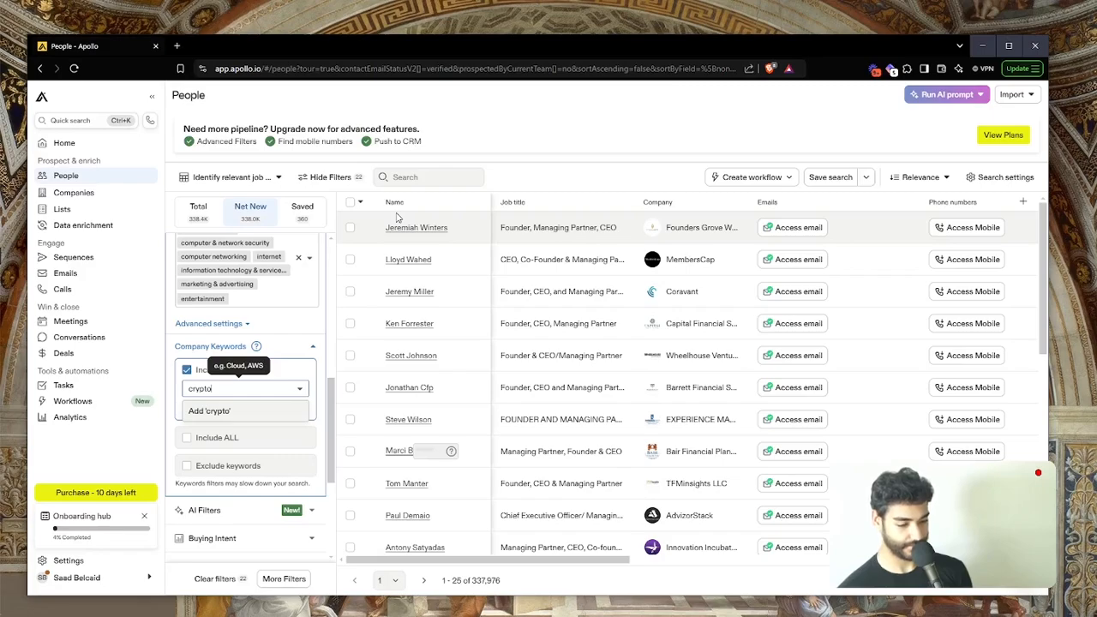
key("Return")
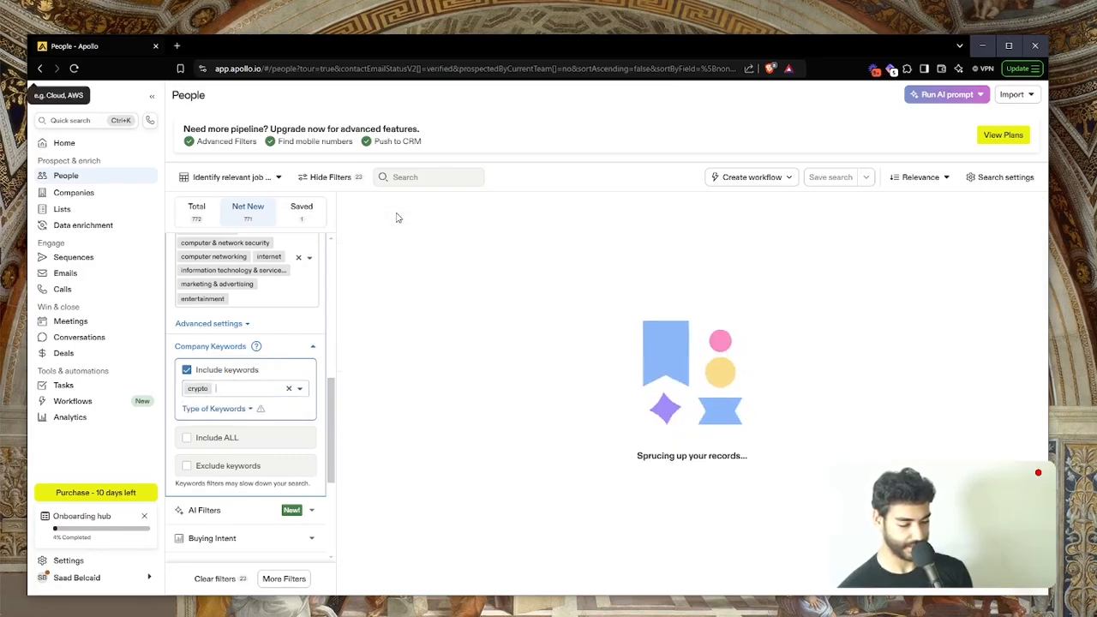
type("coin")
key("Return")
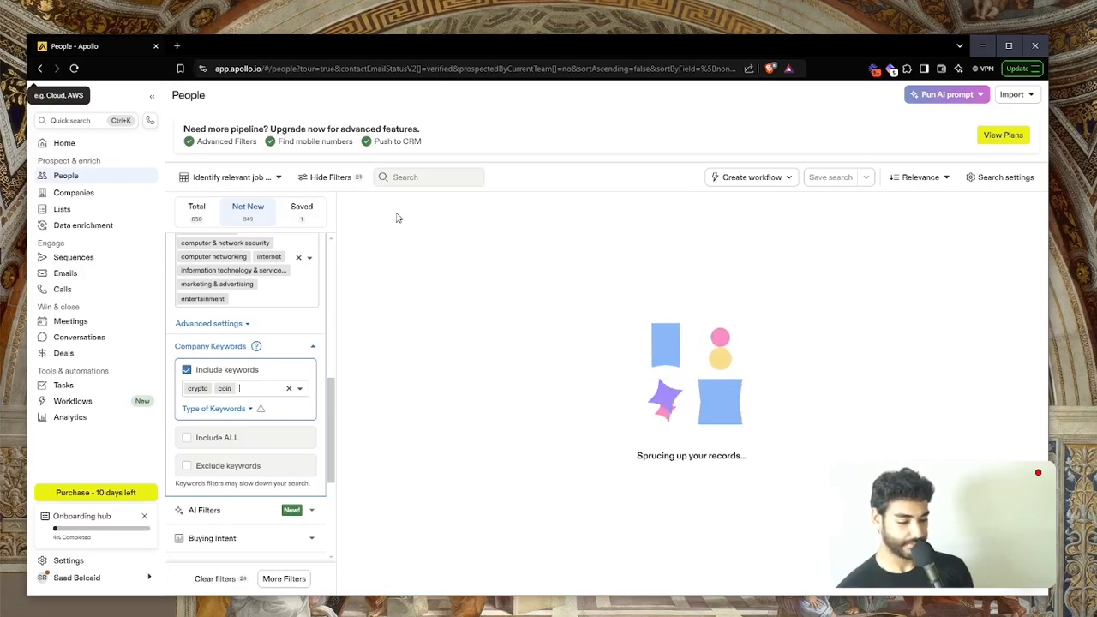
type("cryp")
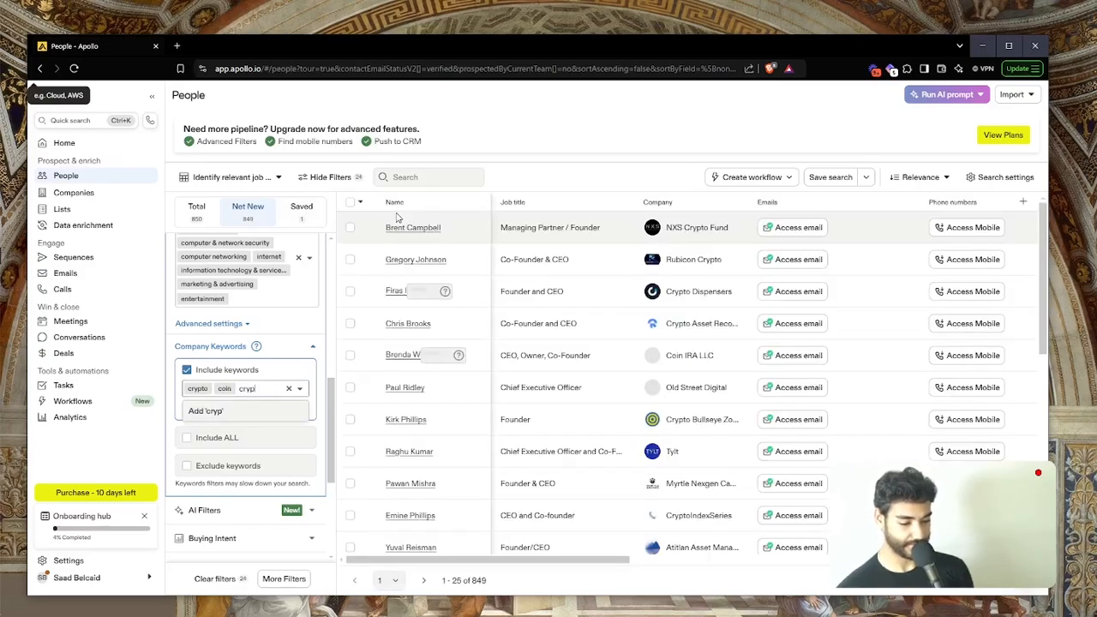
type("to ")
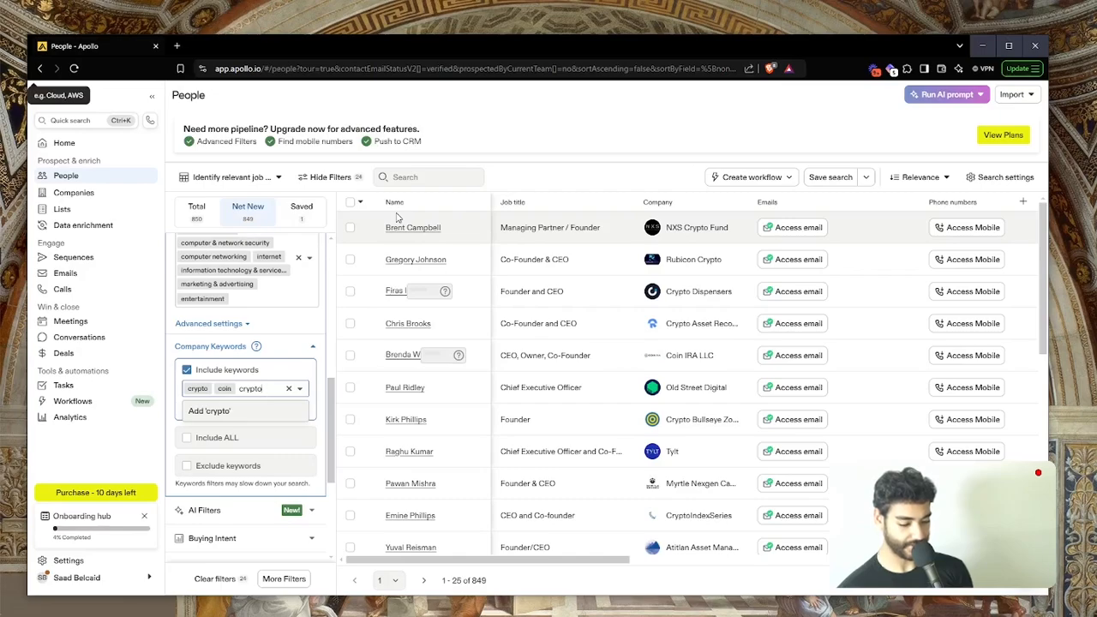
type("project")
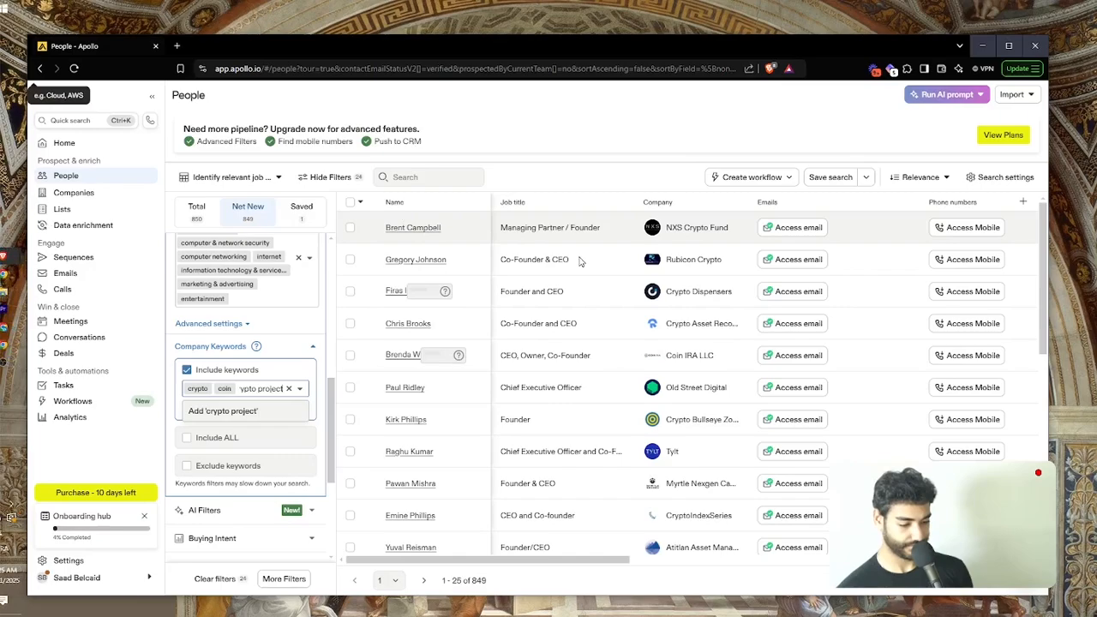
key("Return")
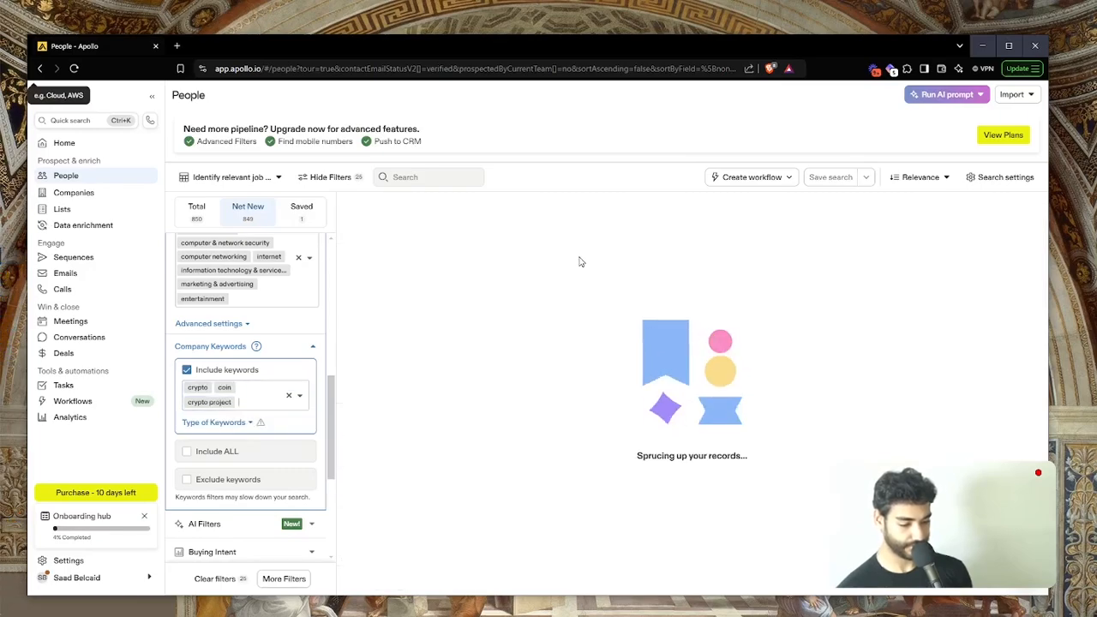
Step: Open ChatGPT in a new browser tab
key("ctrl+t")
type("chatgpt")
key("Return")
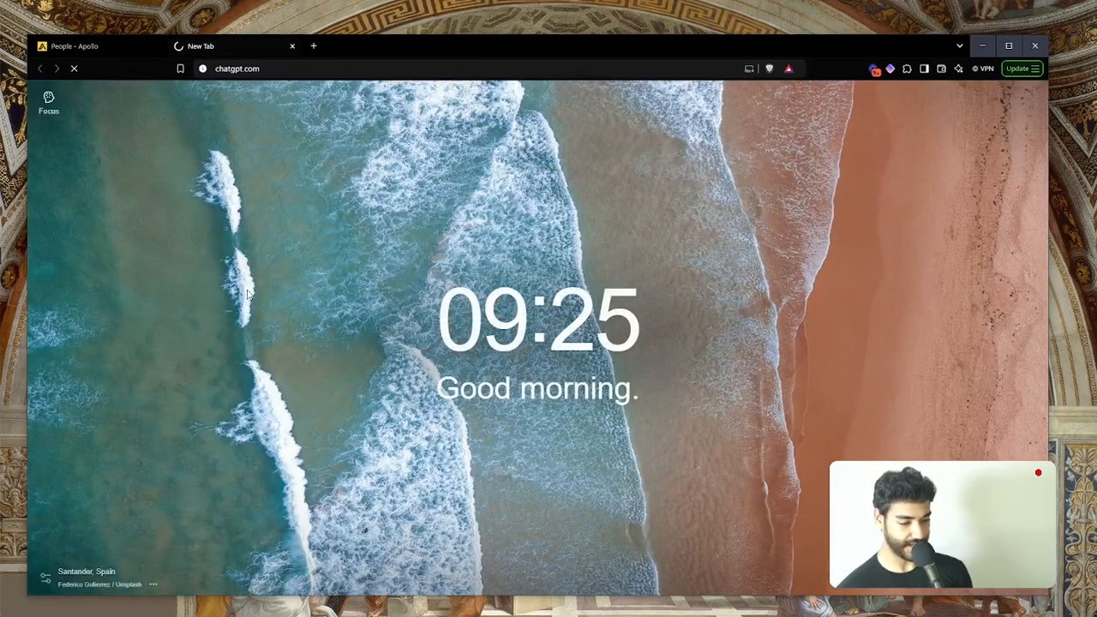
Step: Ask ChatGPT, as a helpful intelligent research assistant, for keywords crypto startups might use, for an Apollo search, outputting the result only
type("Y")
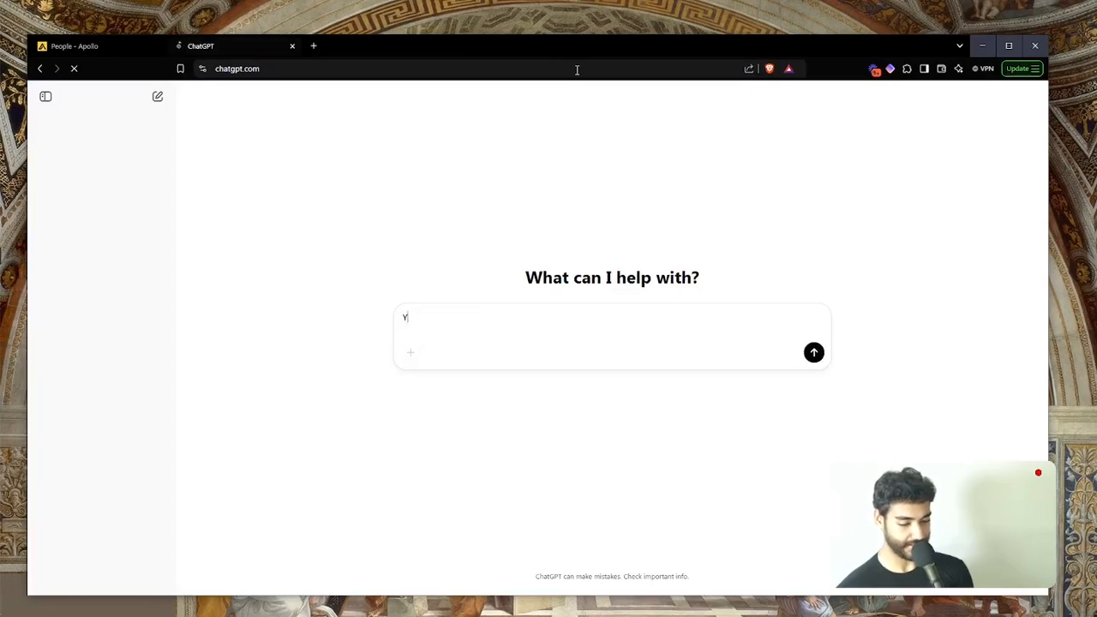
type("ou're a ")
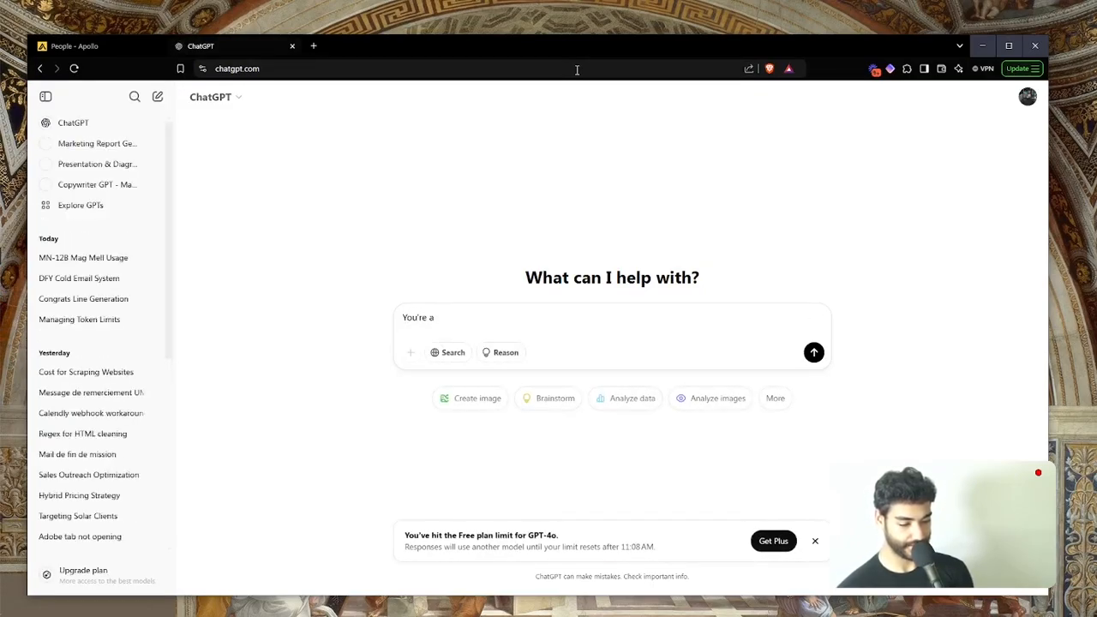
type("helpful intelligent re")
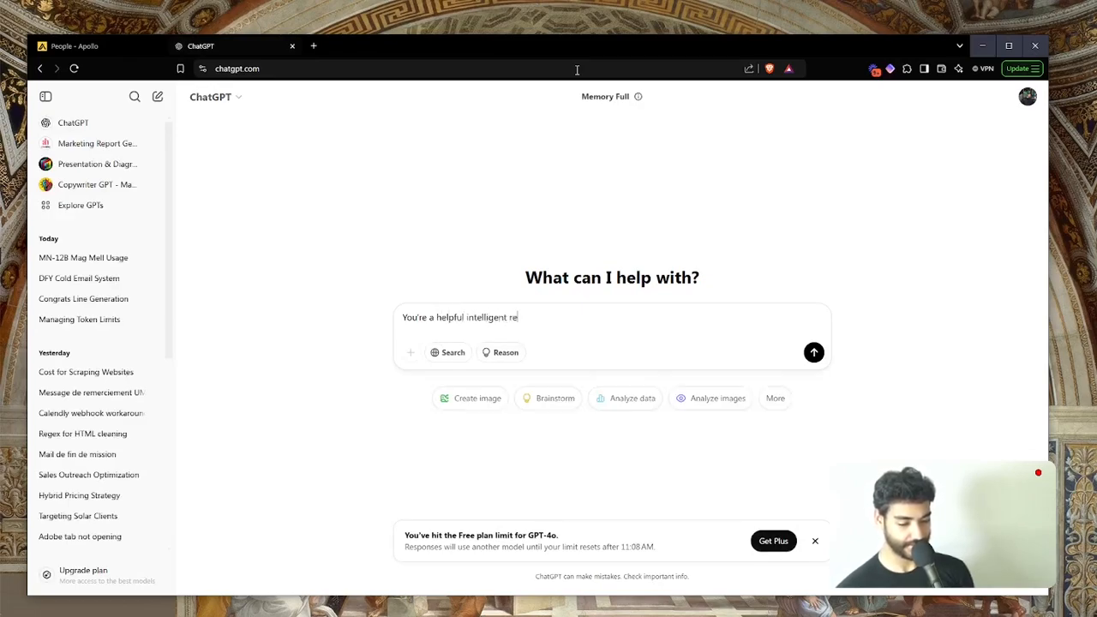
type("search assistan")
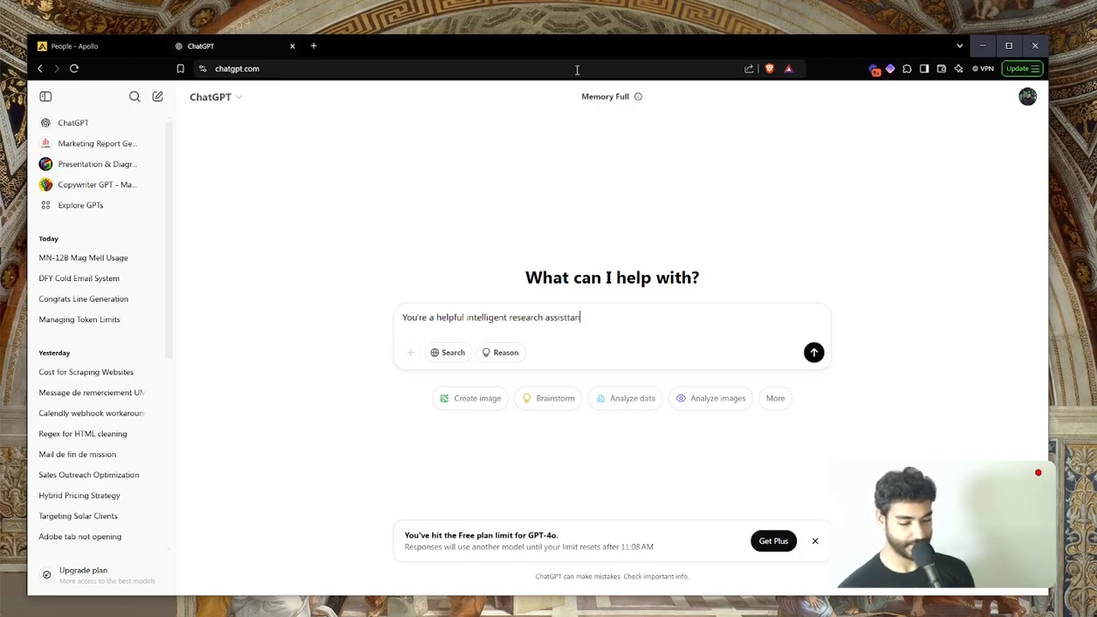
type("t,")
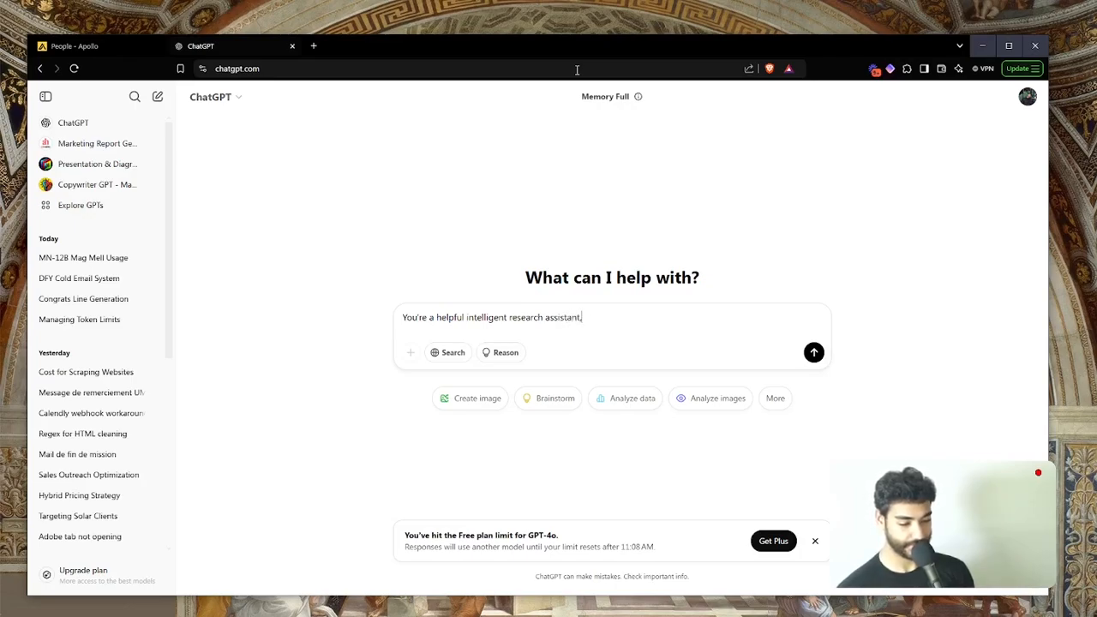
type(" generate a lis")
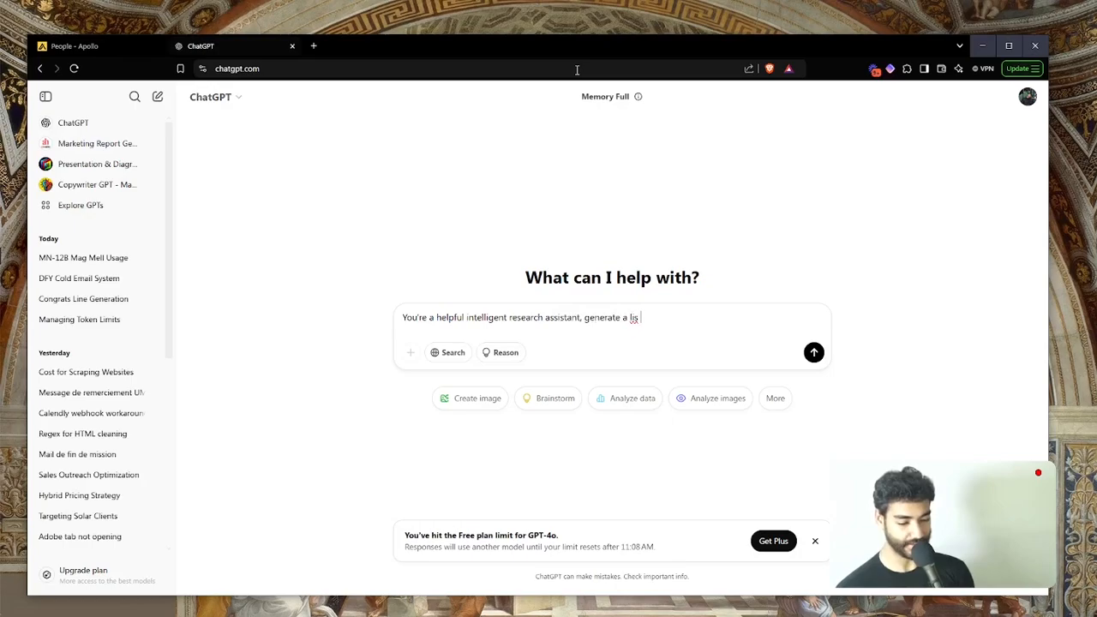
type("t of k")
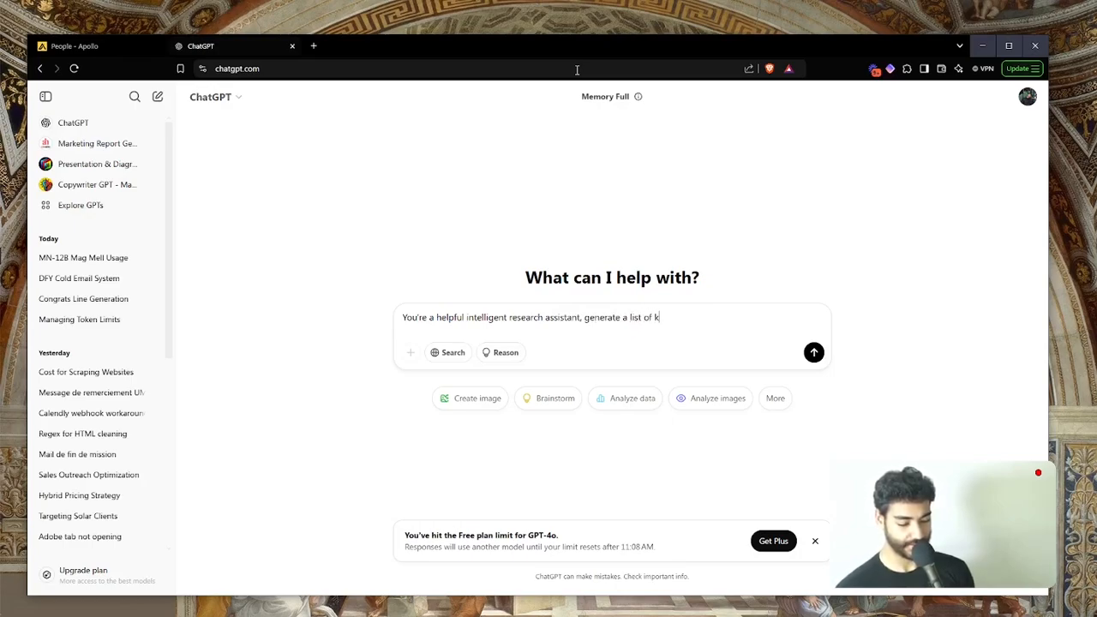
type("eywords that mig")
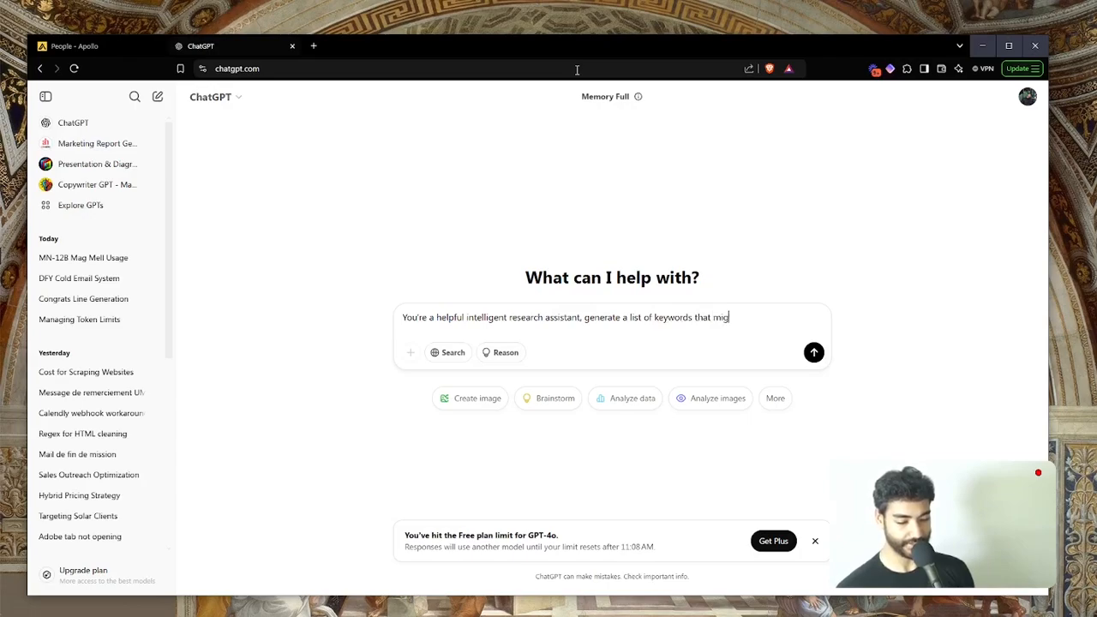
type("ht be used by crypto startups, that I can use in my Apollo search, output the result only.")
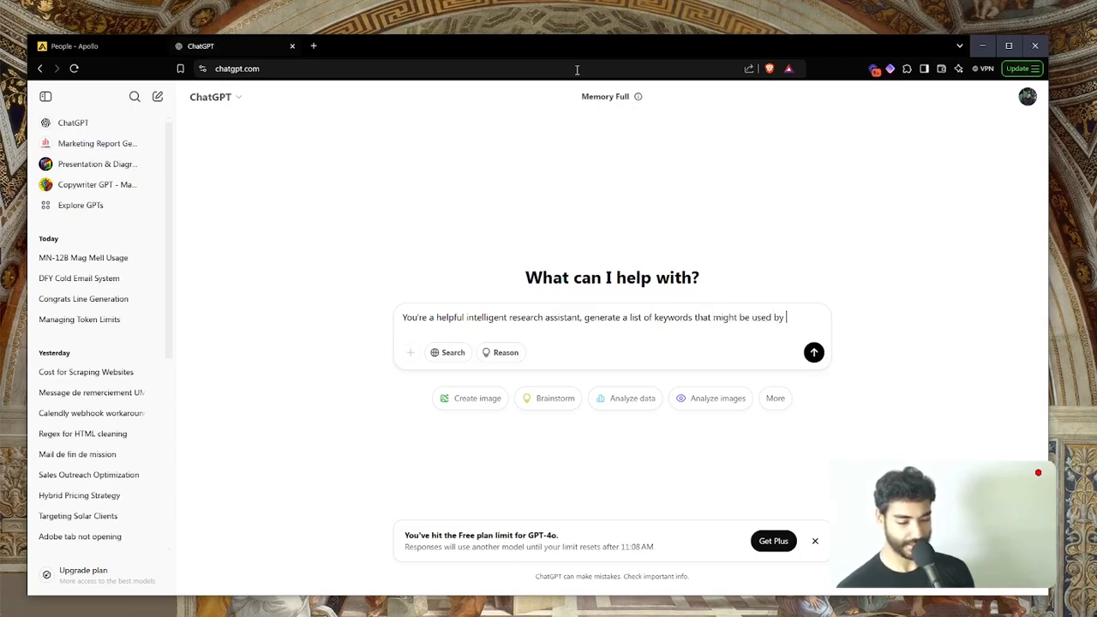
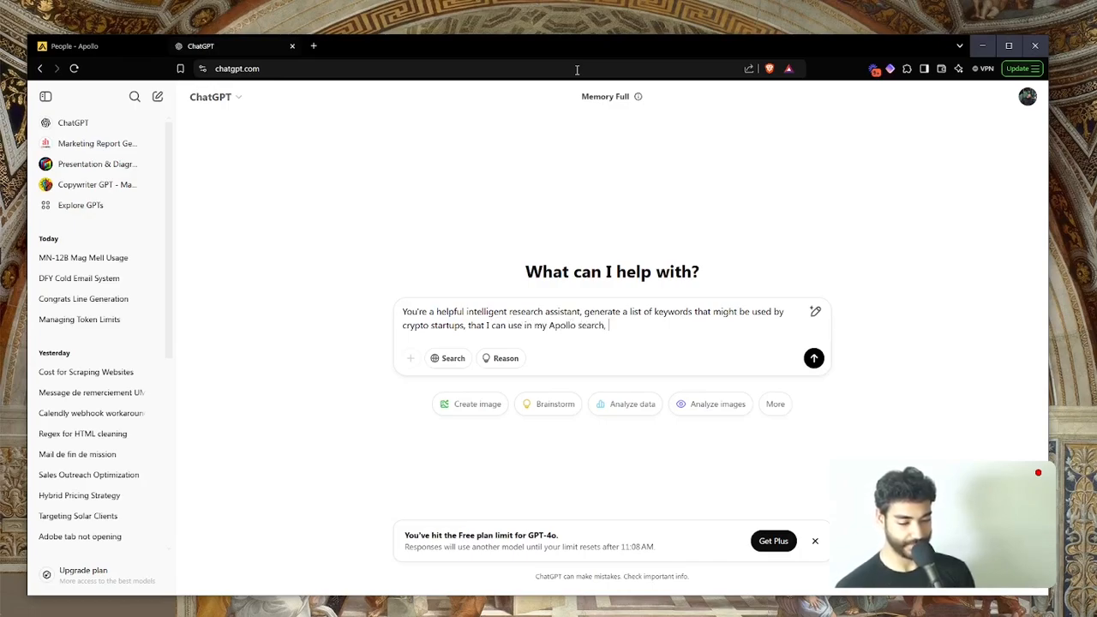
type("put the result only.")
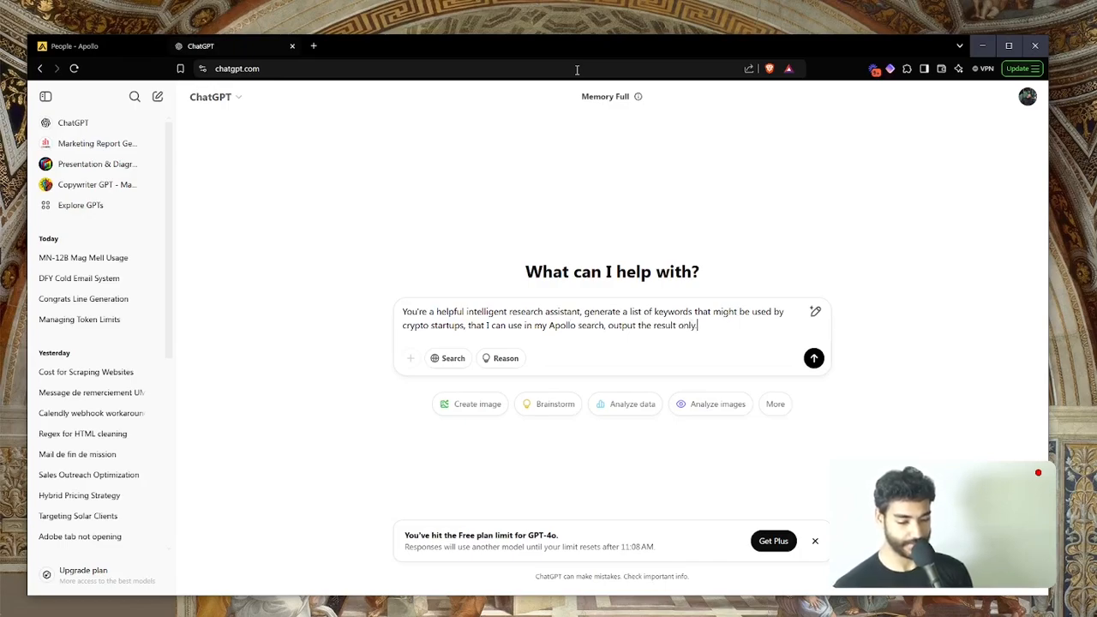
key("Return")
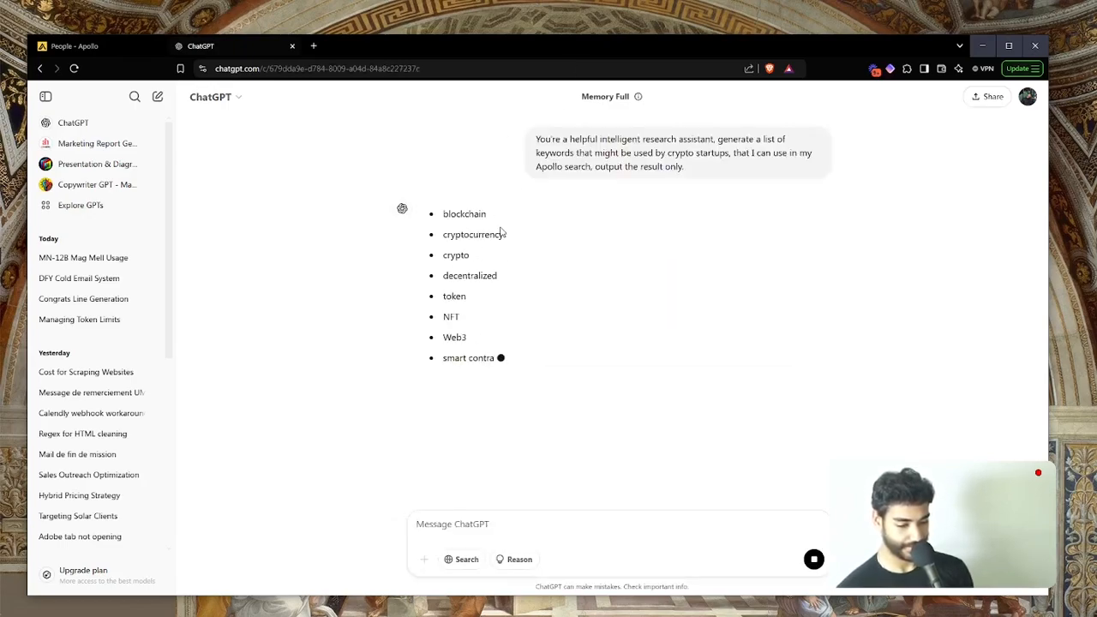
Step: Copy the keyword cryptocurrency from ChatGPT's list and switch back to the Apollo people search
scroll(455, 218, "down", 1)
scroll(449, 214, "up", 1)
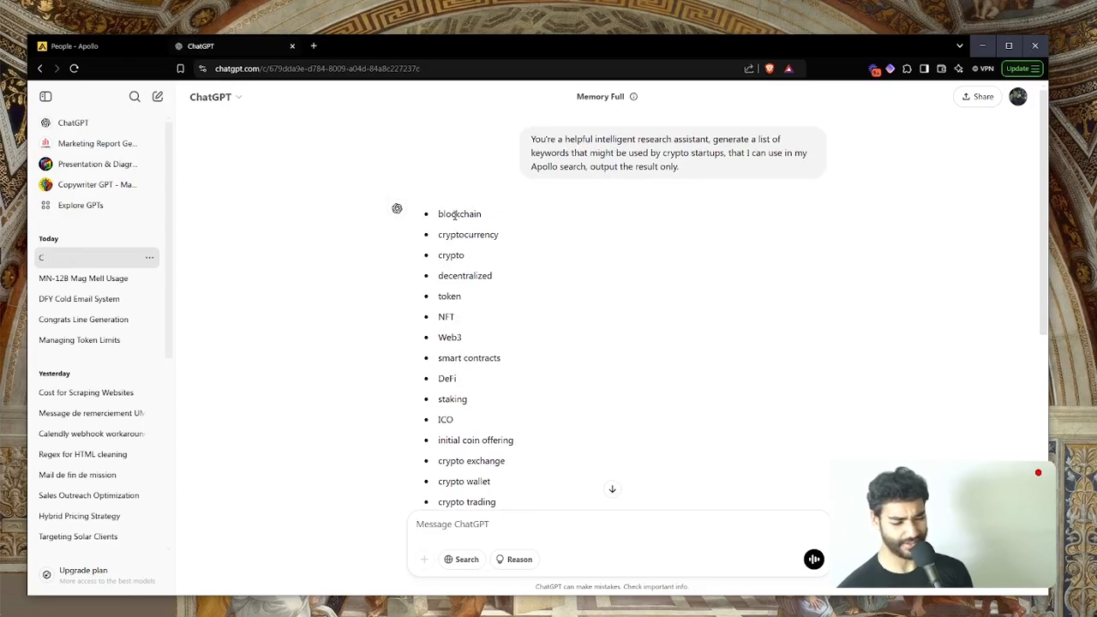
double_click(452, 235)
key("ctrl+shift+Tab")
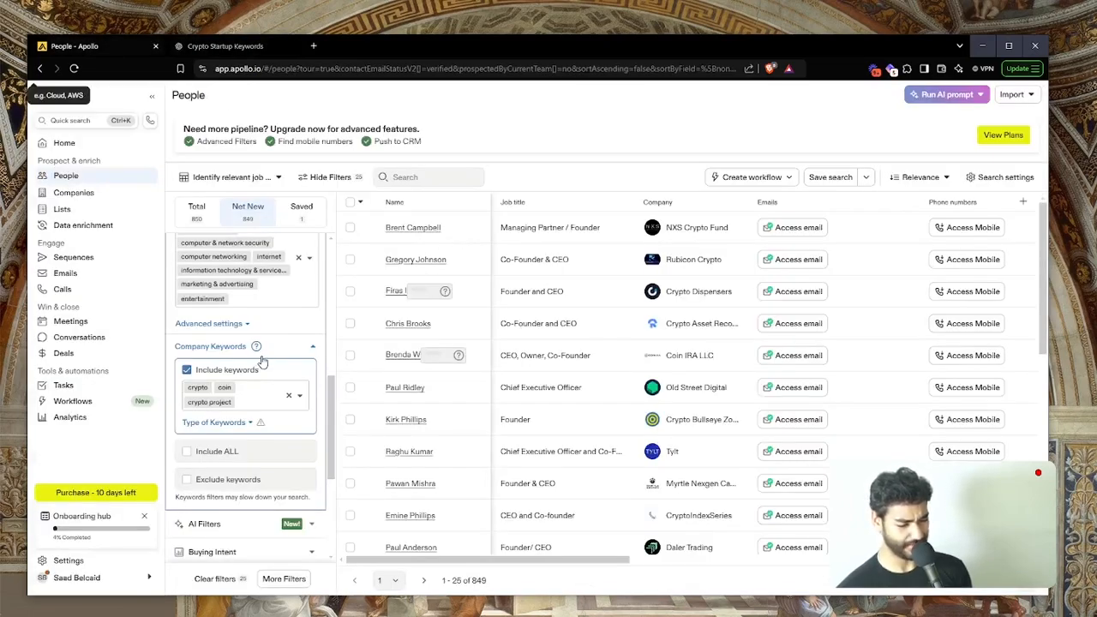
Step: Try to find a blockchain-related industry by searching the industry filter for "block"
scroll(266, 366, "up", 3)
left_click(270, 370)
type("b")
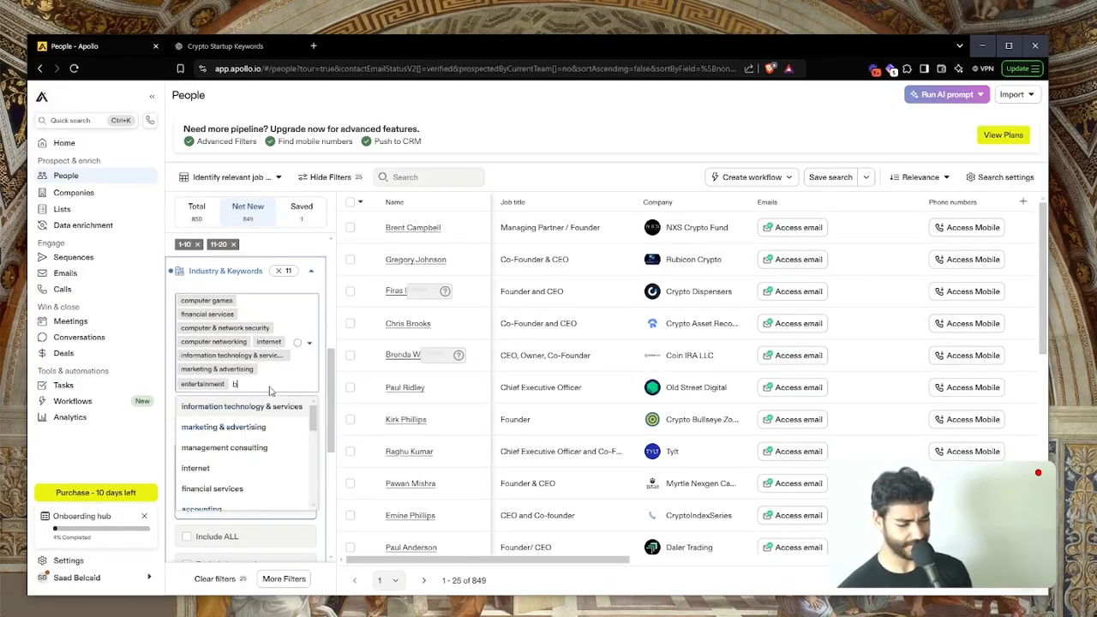
type("lock")
key("BackSpace")
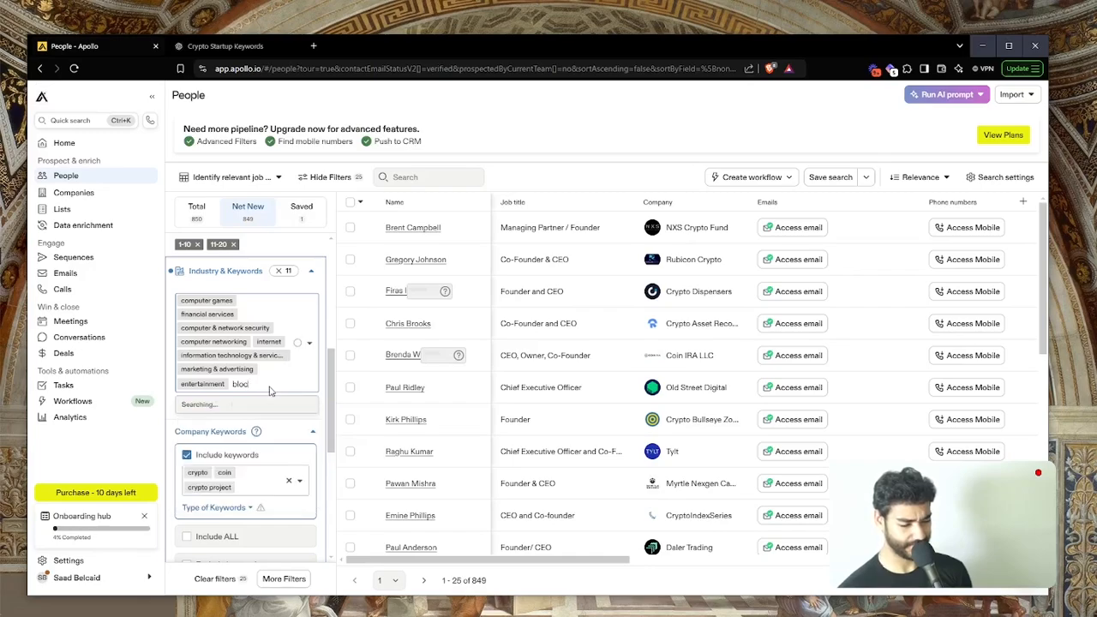
key("BackSpace")
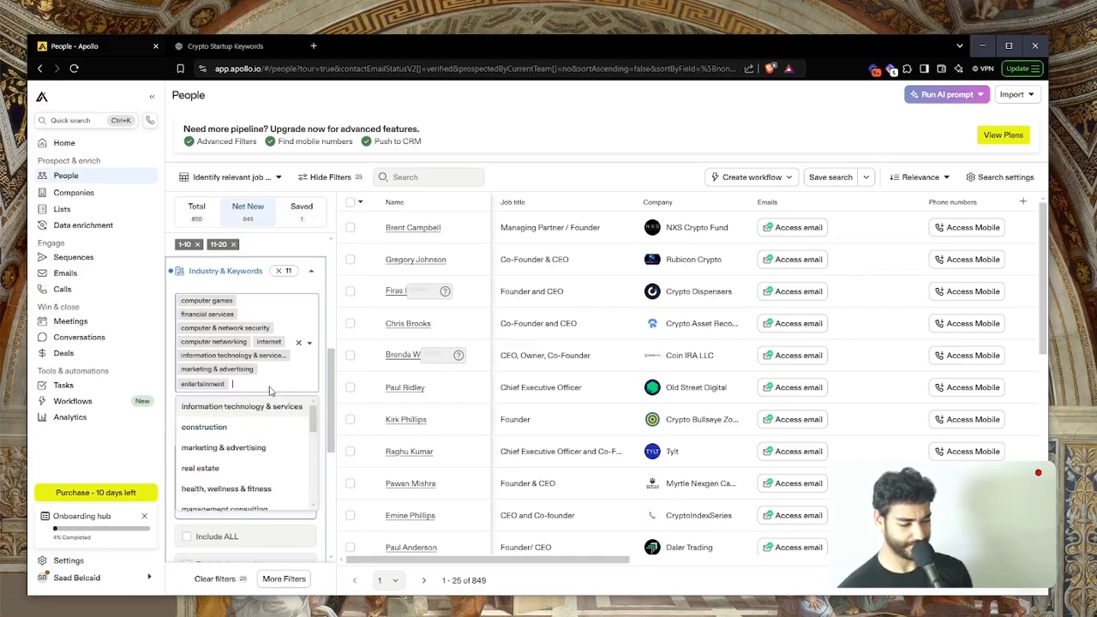
type("bl")
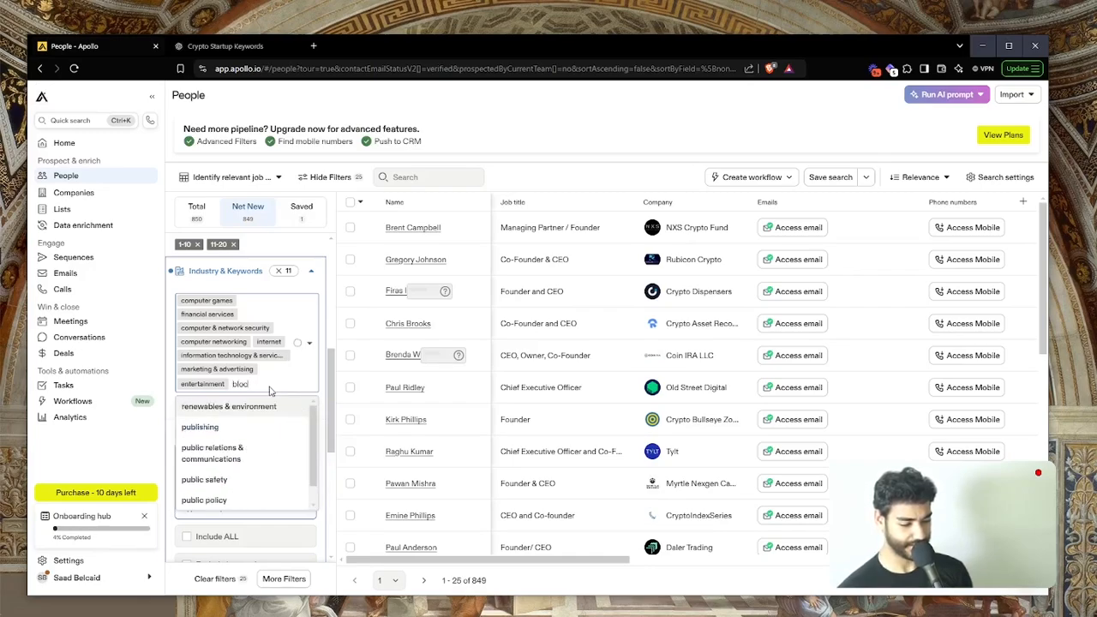
type("oc")
key("BackSpace")
key("BackSpace")
key("BackSpace")
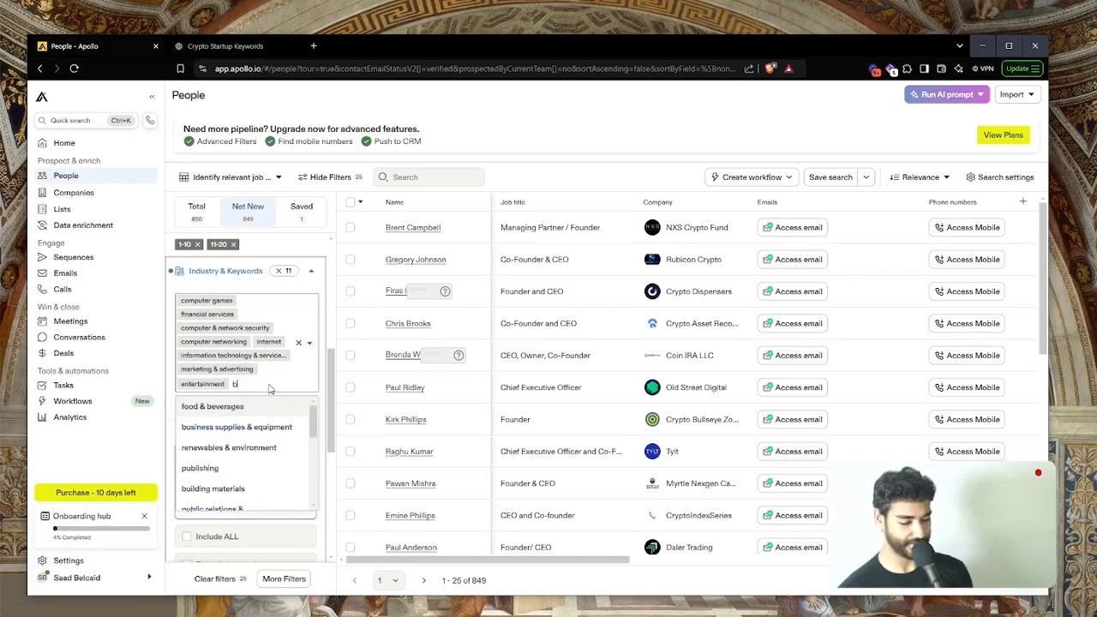
key("BackSpace")
left_click(324, 555)
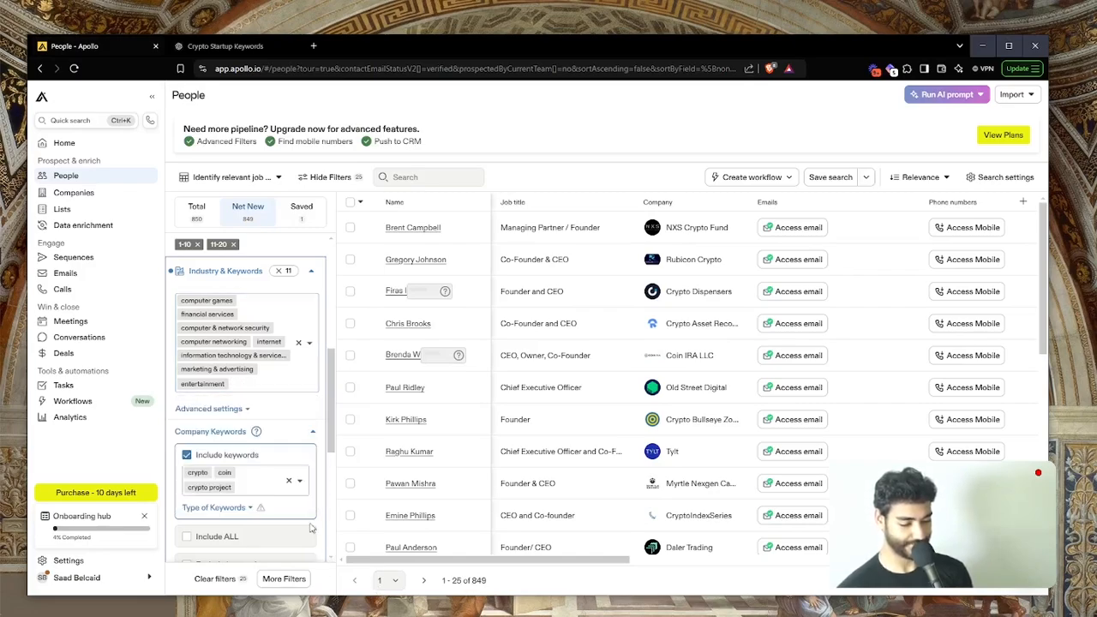
Step: Add cryptocurrency to the included company keywords of the people search
left_click(281, 487)
type("cryptocurrency")
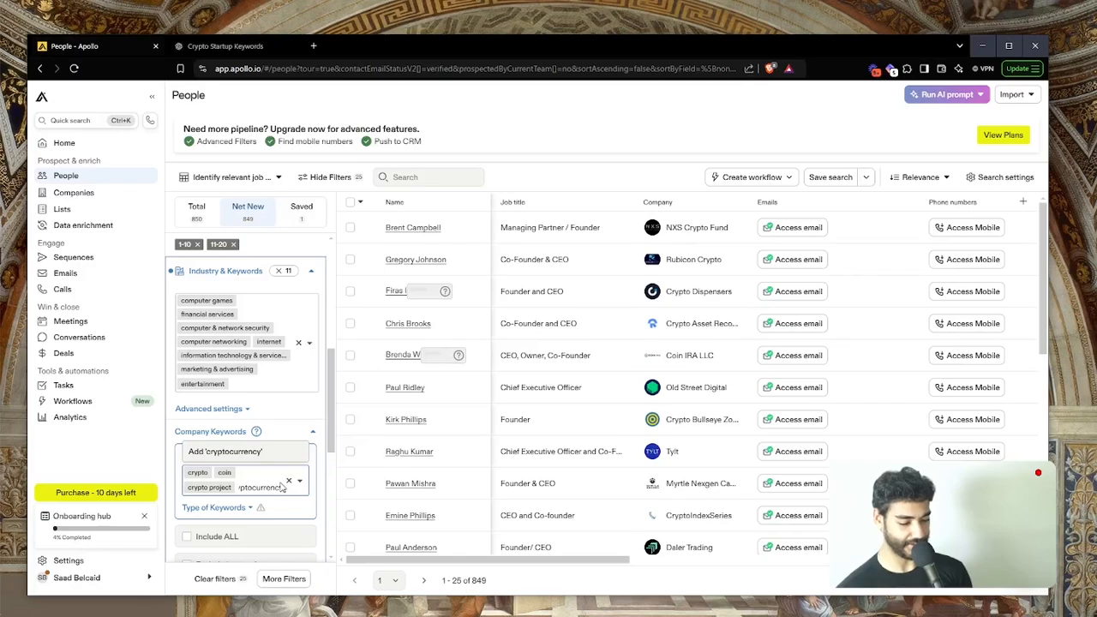
key("Return")
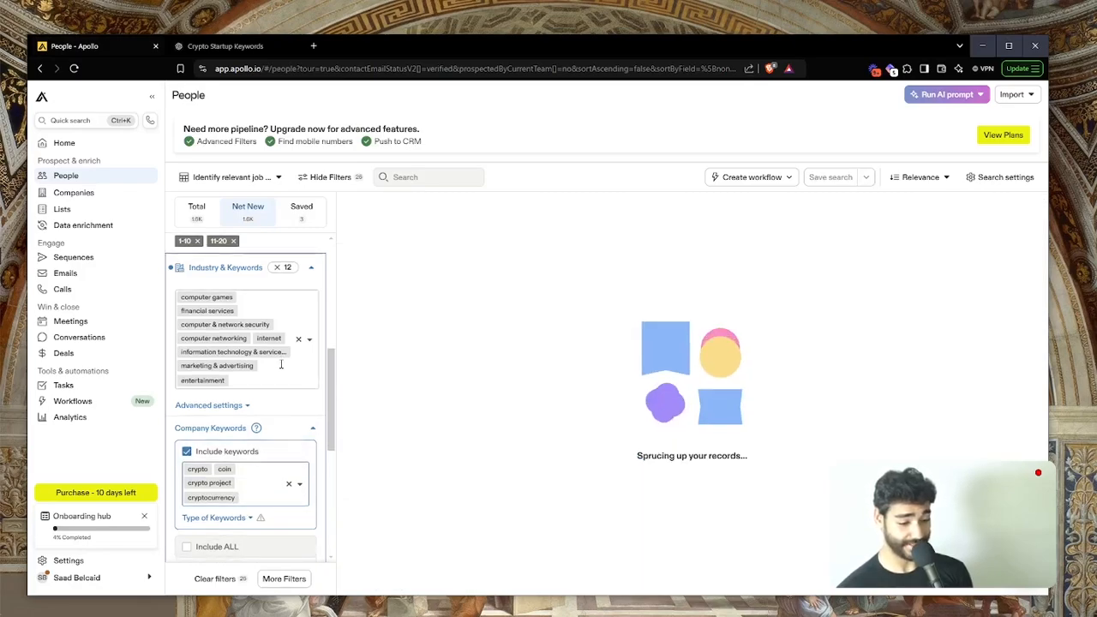
scroll(280, 364, "down", 1)
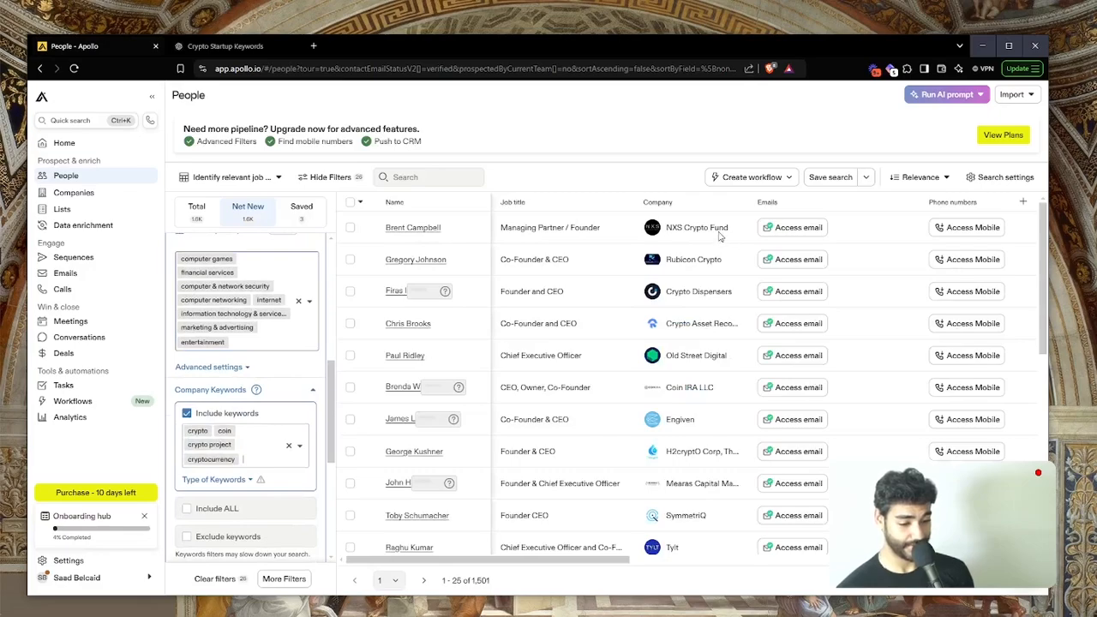
Step: Copy token from ChatGPT's keyword list and add it to the included company keywords in Apollo
key("ctrl+Tab")
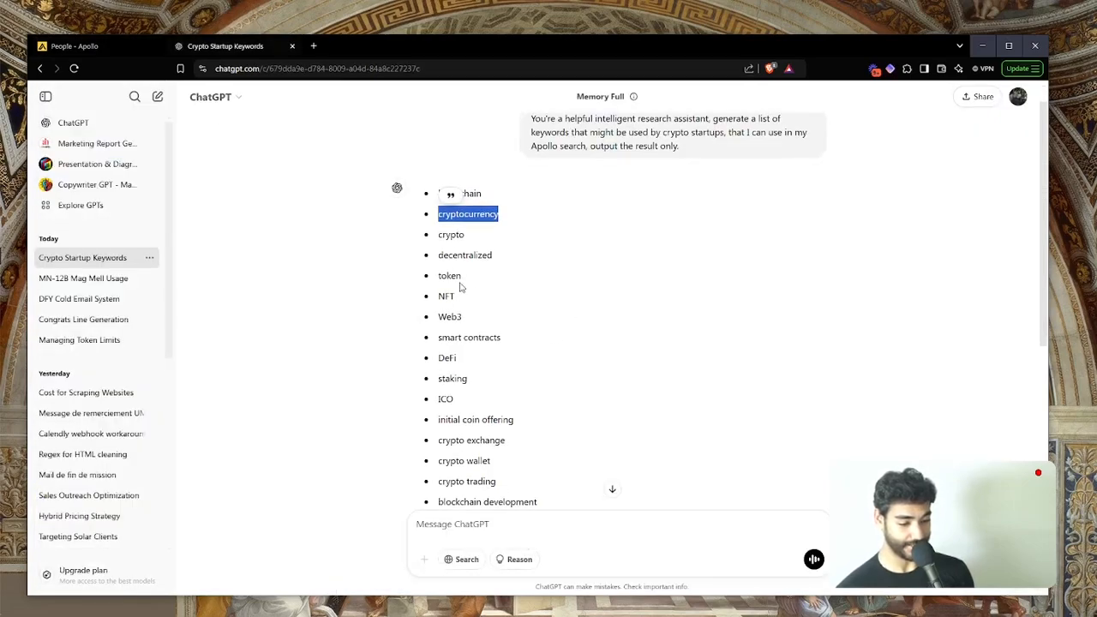
double_click(449, 276)
key("ctrl+c")
key("ctrl+Tab")
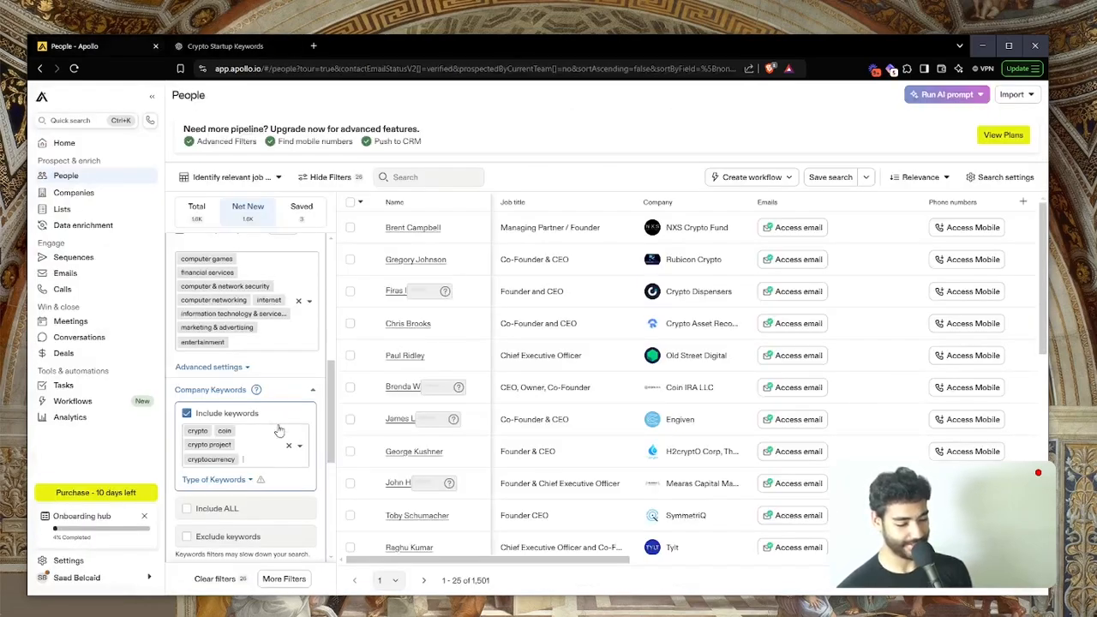
left_click(263, 459)
key("ctrl+v")
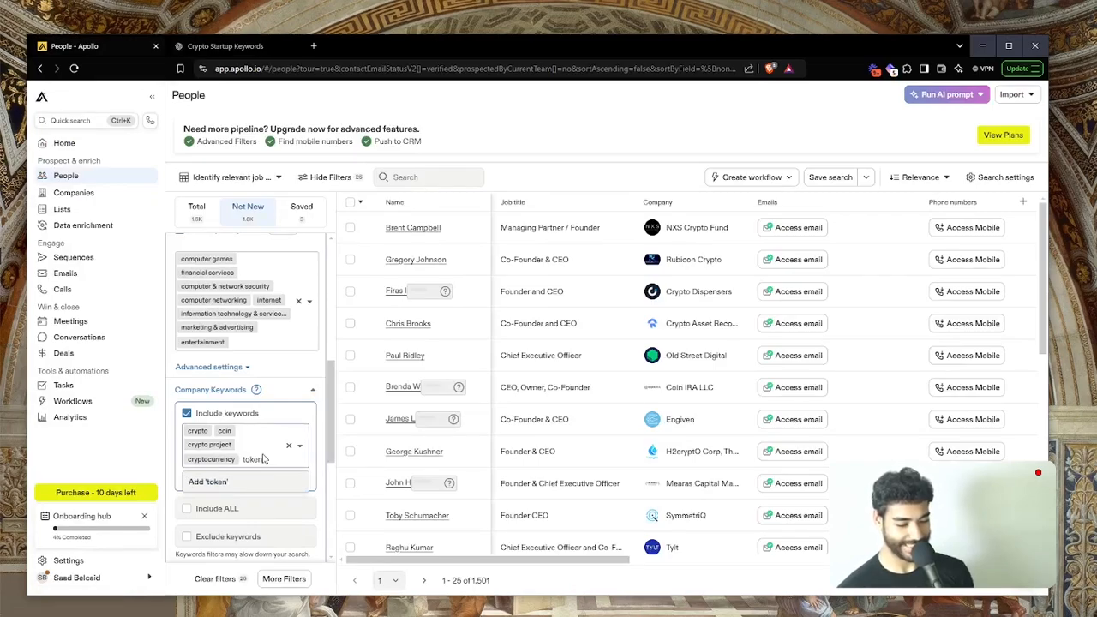
key("Return")
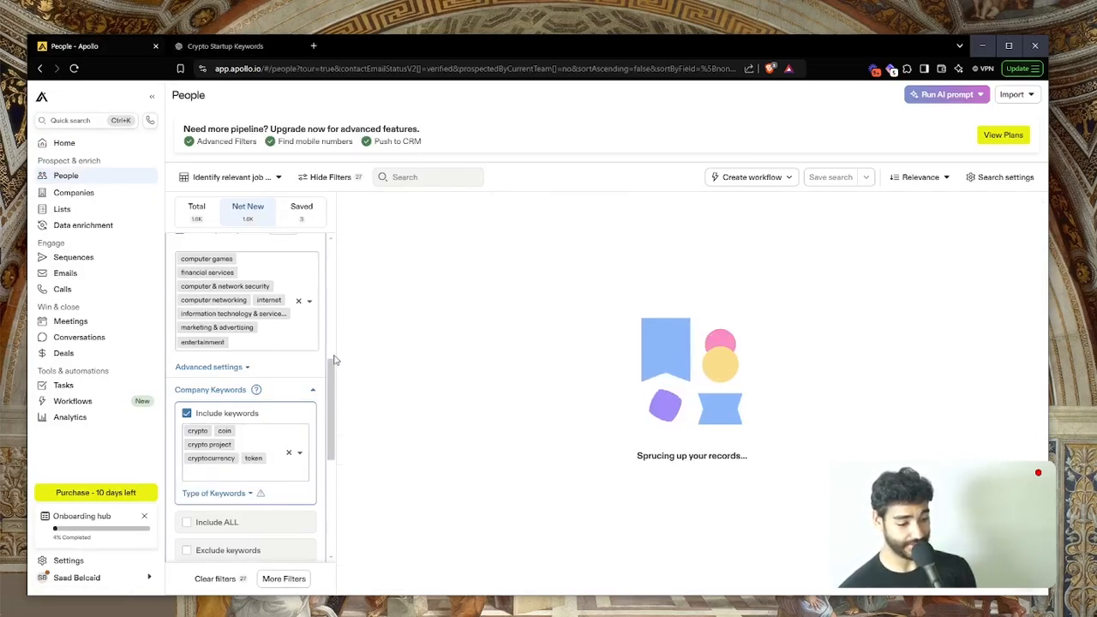
Step: Copy staking from ChatGPT's keyword list and add it to the included company keywords in Apollo
key("ctrl+Tab")
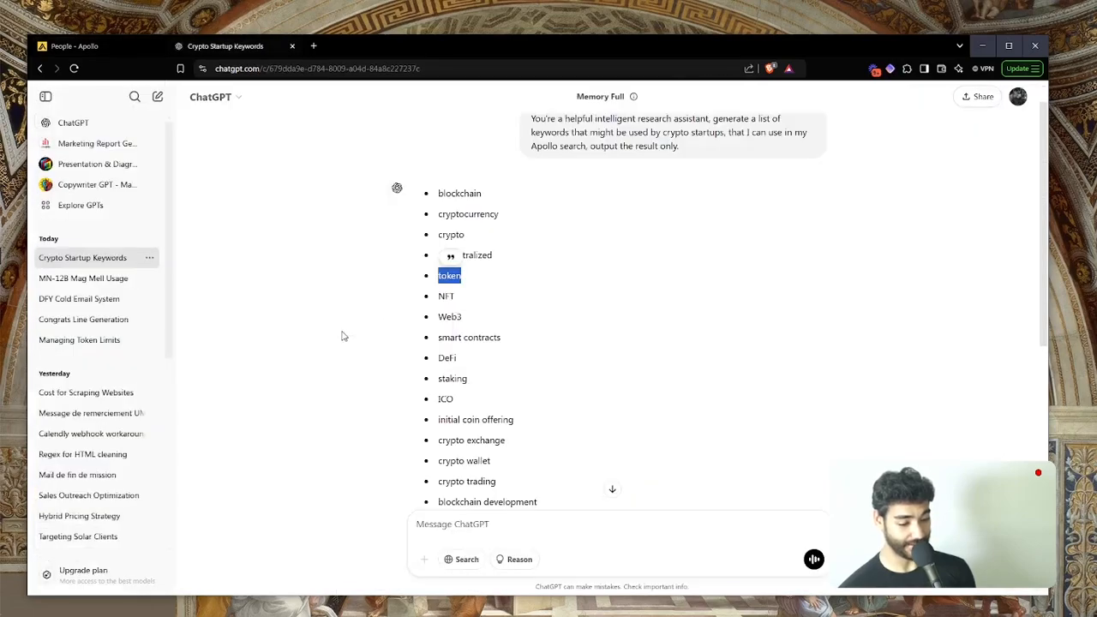
double_click(446, 381)
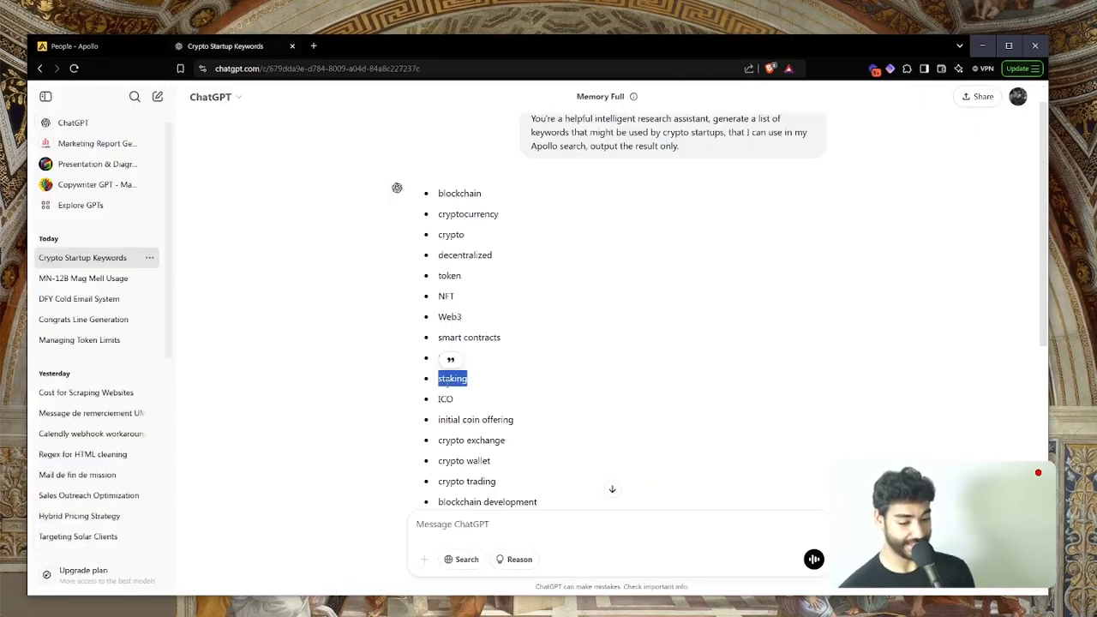
key("ctrl+c")
key("ctrl+Tab")
key("ctrl+v")
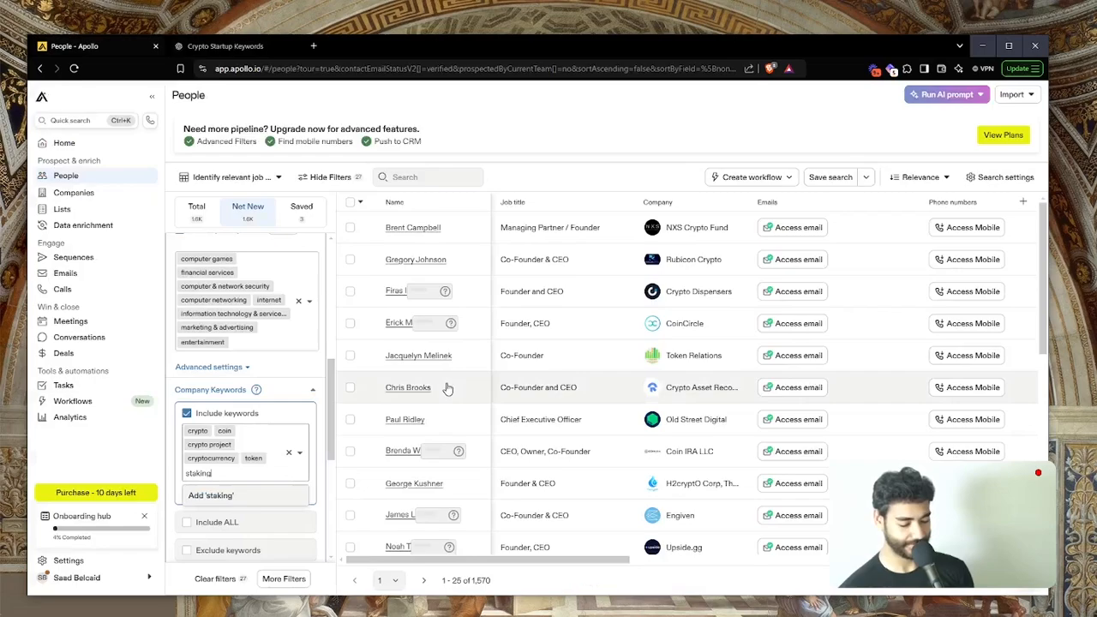
mouse_move(16, 364)
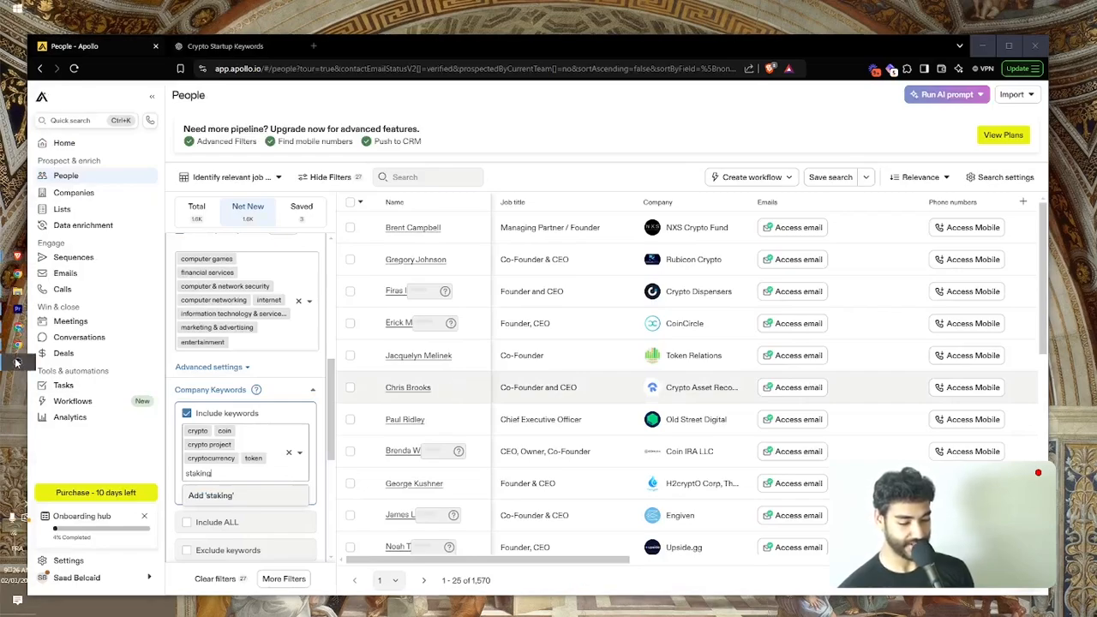
key("Return")
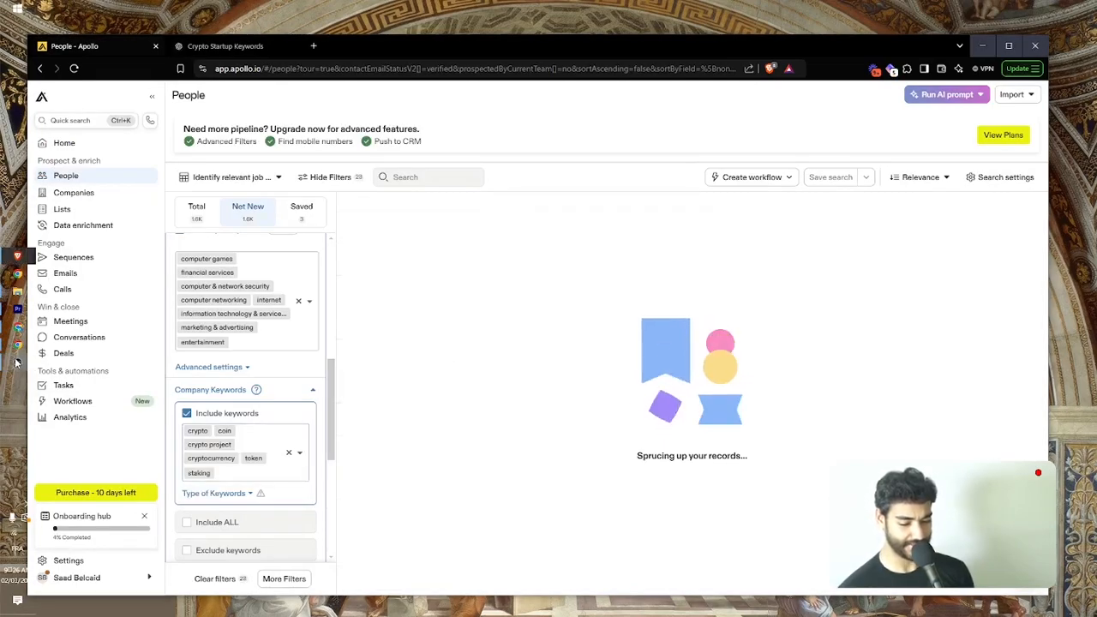
Step: Copy decentralized from ChatGPT's keyword list and add it to the included company keywords in Apollo
key("ctrl+Tab")
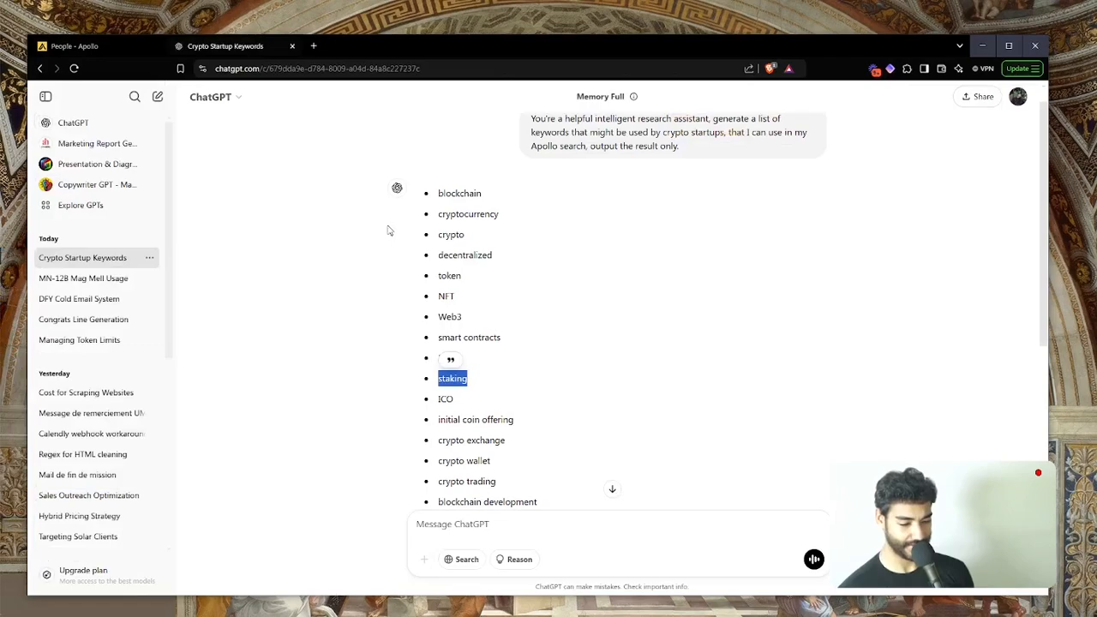
double_click(468, 255)
key("ctrl+Tab")
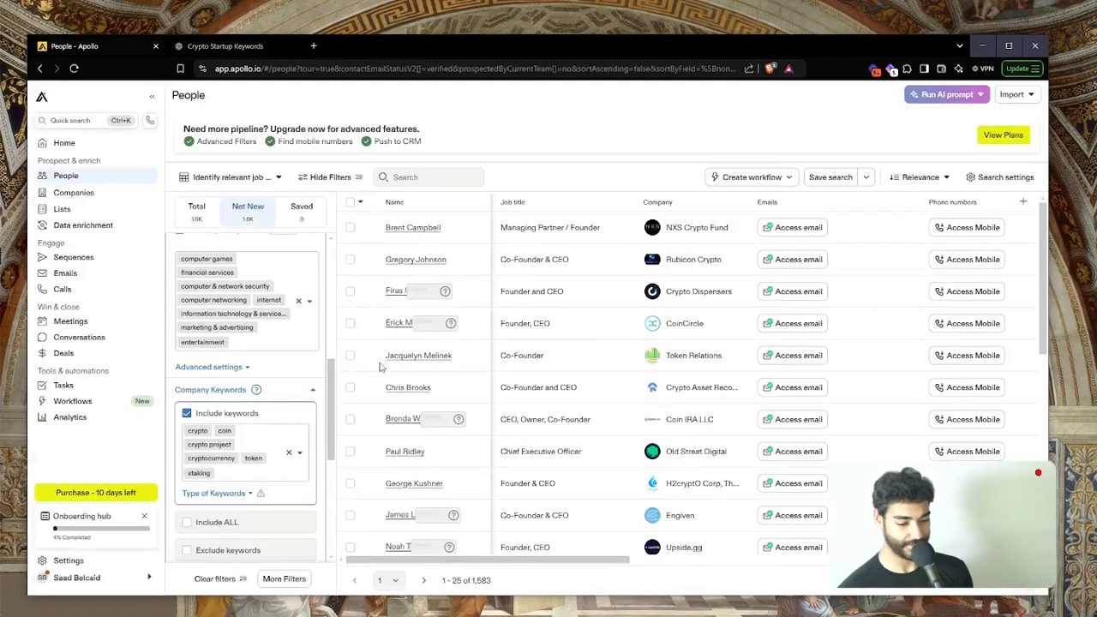
key("ctrl+v")
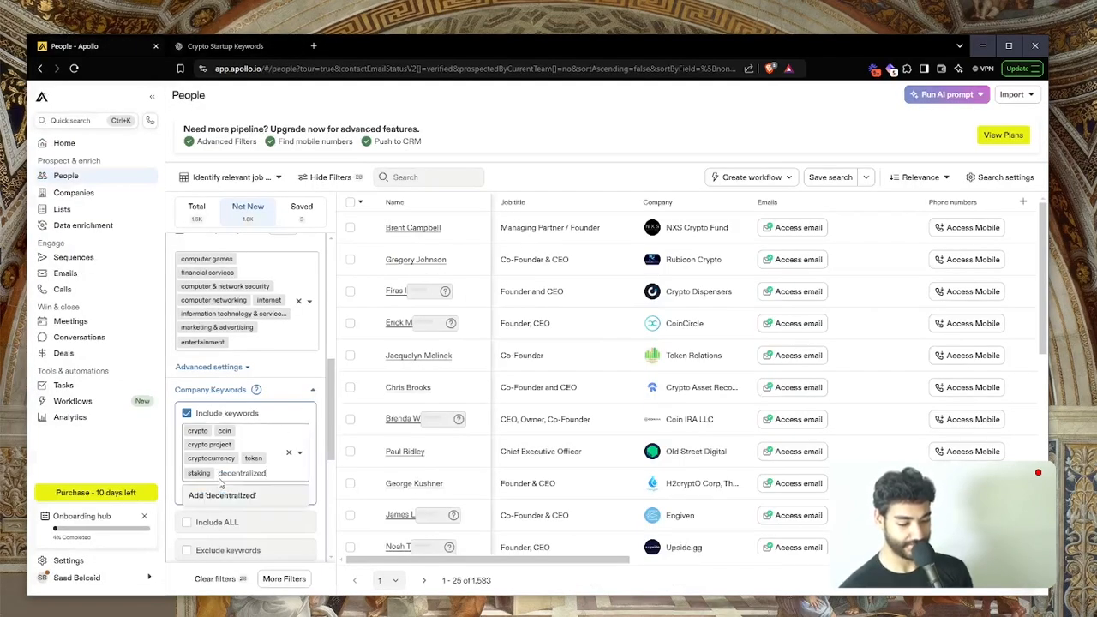
key("Return")
Step: Copy blockchain from ChatGPT's keyword list and add it to the included company keywords in Apollo
key("ctrl+Tab")
double_click(463, 190)
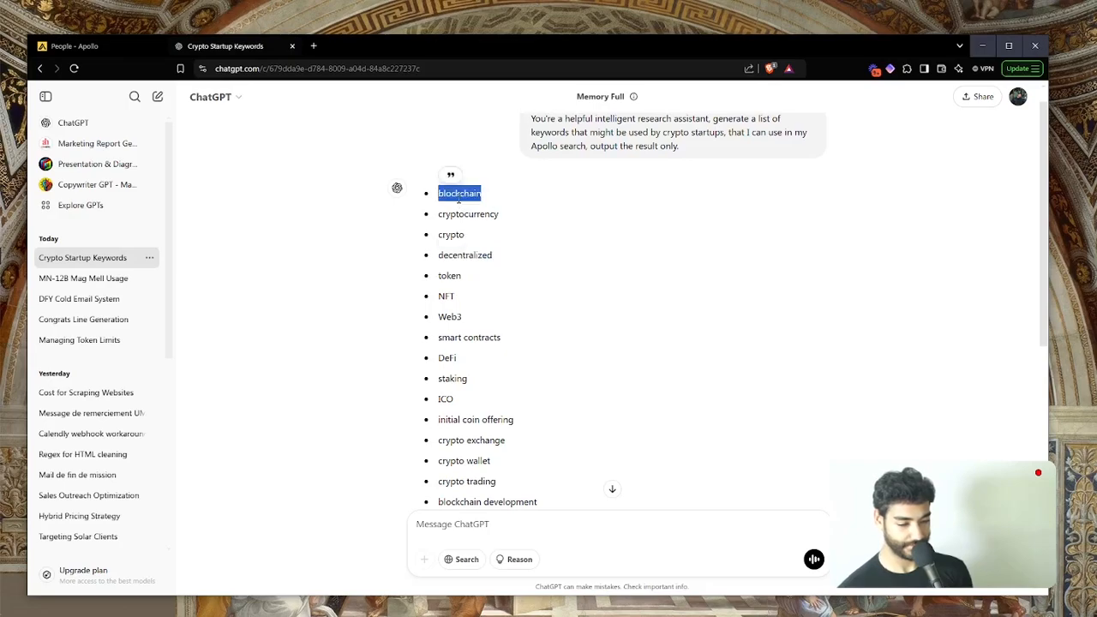
key("ctrl+Tab")
key("ctrl+v")
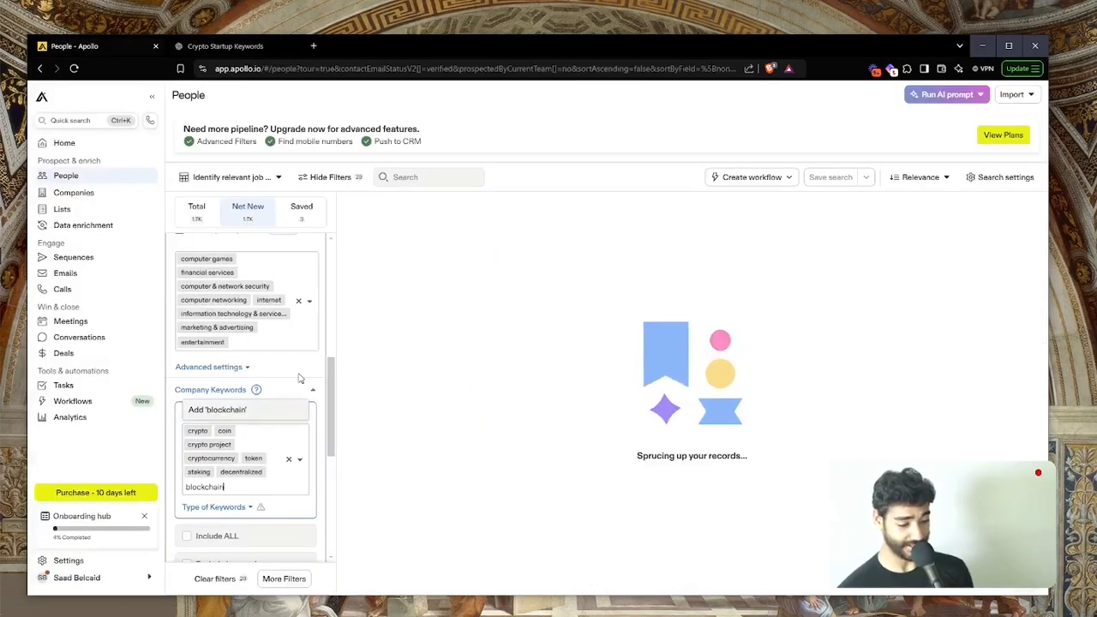
Step: Try to copy crypto wallet from ChatGPT's keyword list into the included company keywords in Apollo
key("ctrl+Tab")
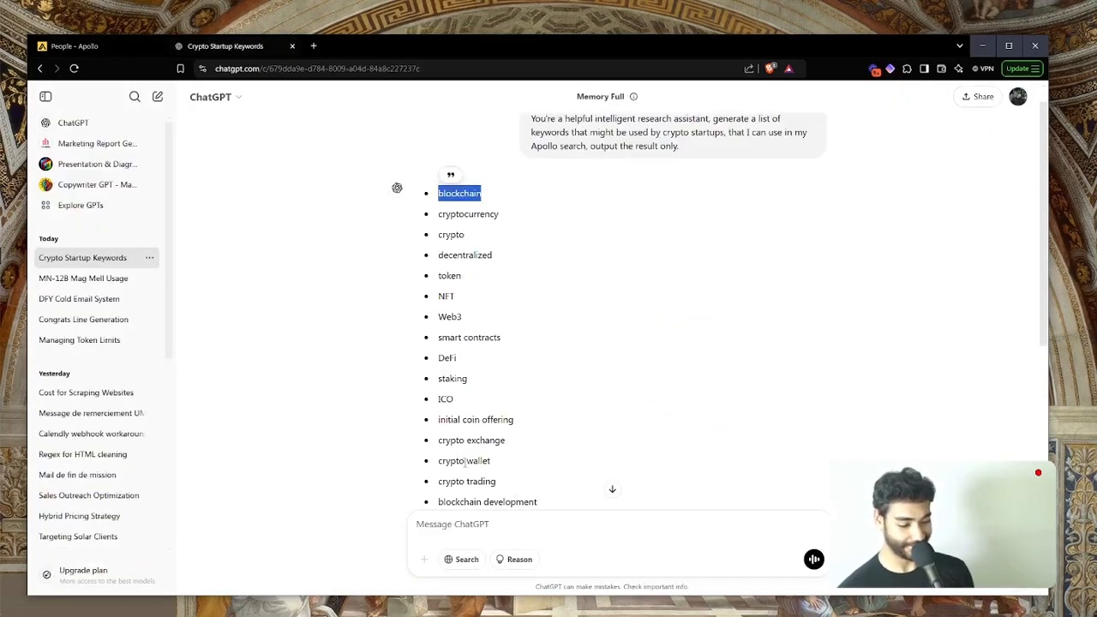
left_click_drag(464, 460, 467, 460)
triple_click(464, 460)
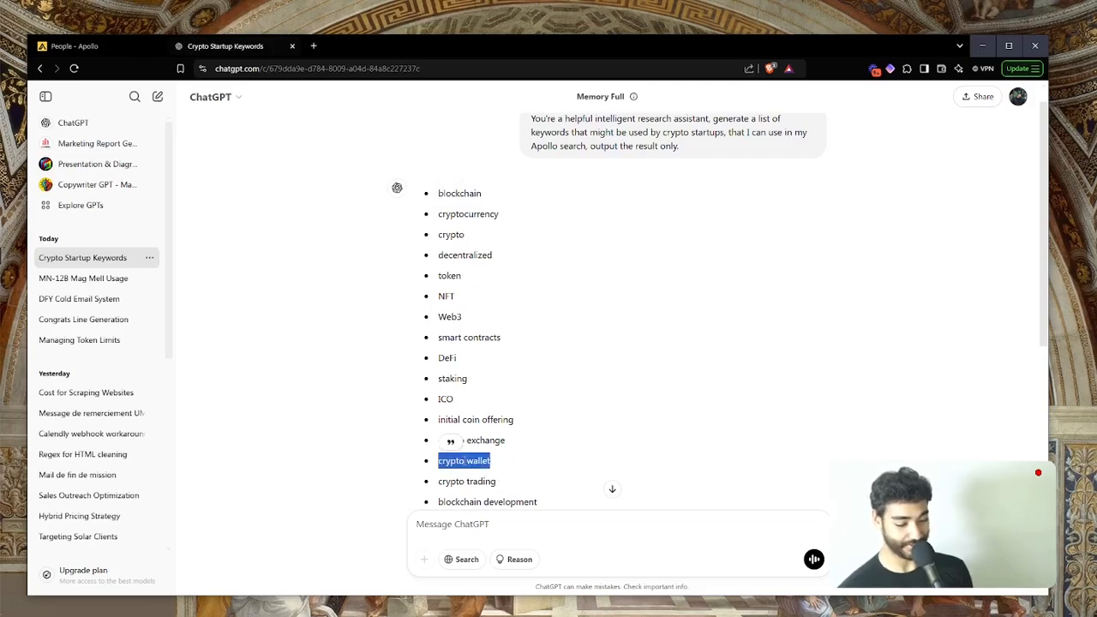
key("ctrl+Tab")
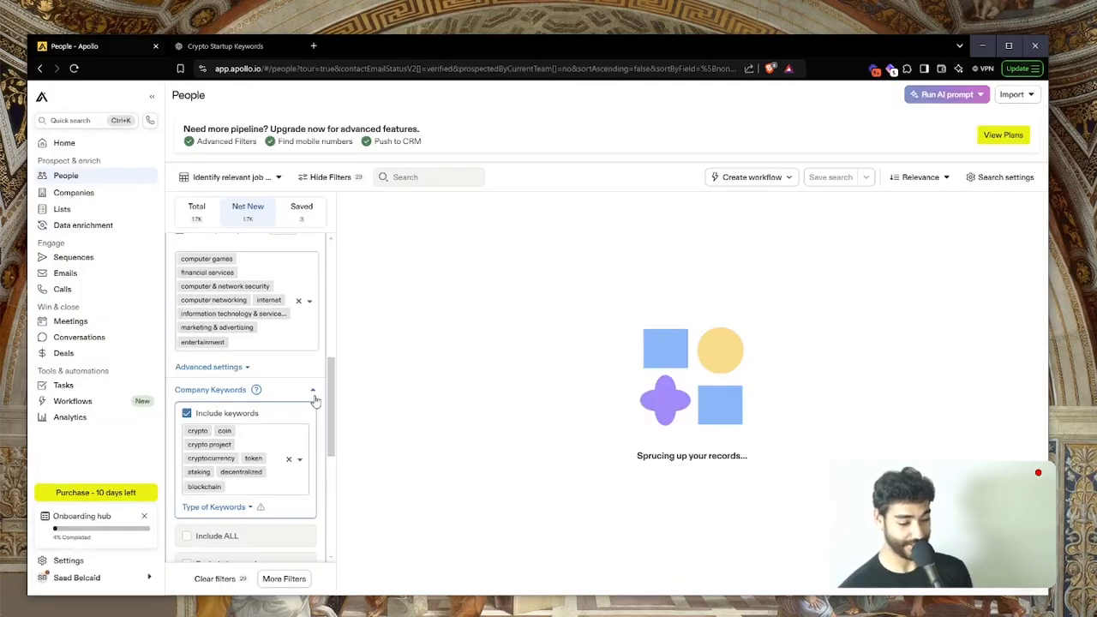
key("ctrl+v")
key("Return")
Step: Copy blockchain development from ChatGPT's keyword list and add it to the included company keywords in Apollo
key("ctrl+Tab")
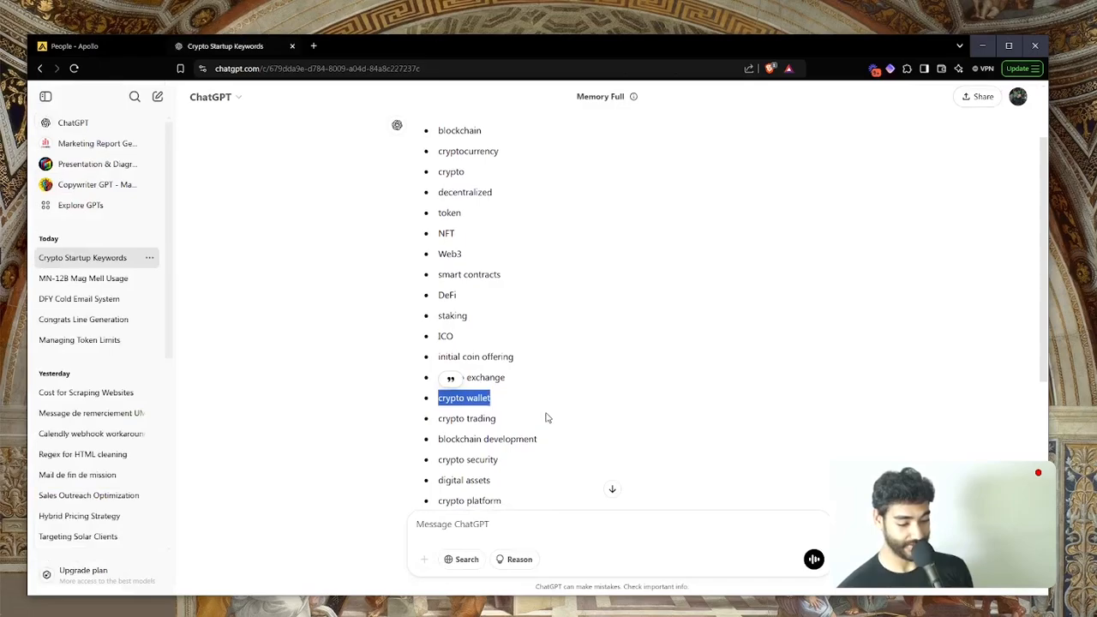
left_click_drag(557, 444, 437, 440)
key("ctrl+c")
key("ctrl+Tab")
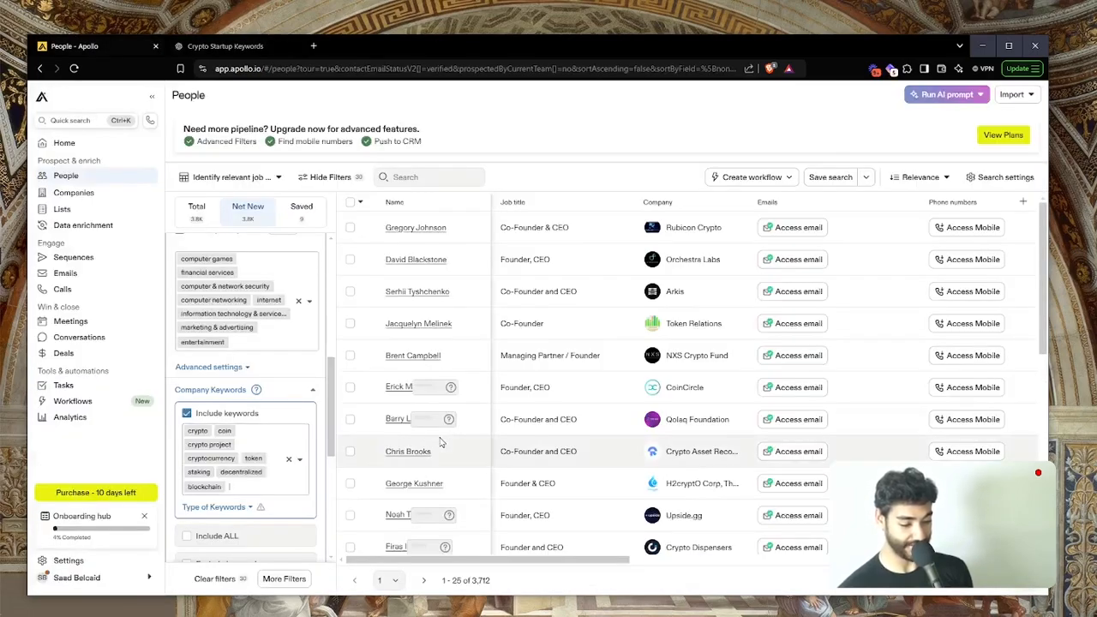
key("ctrl+v")
key("ctrl+Tab")
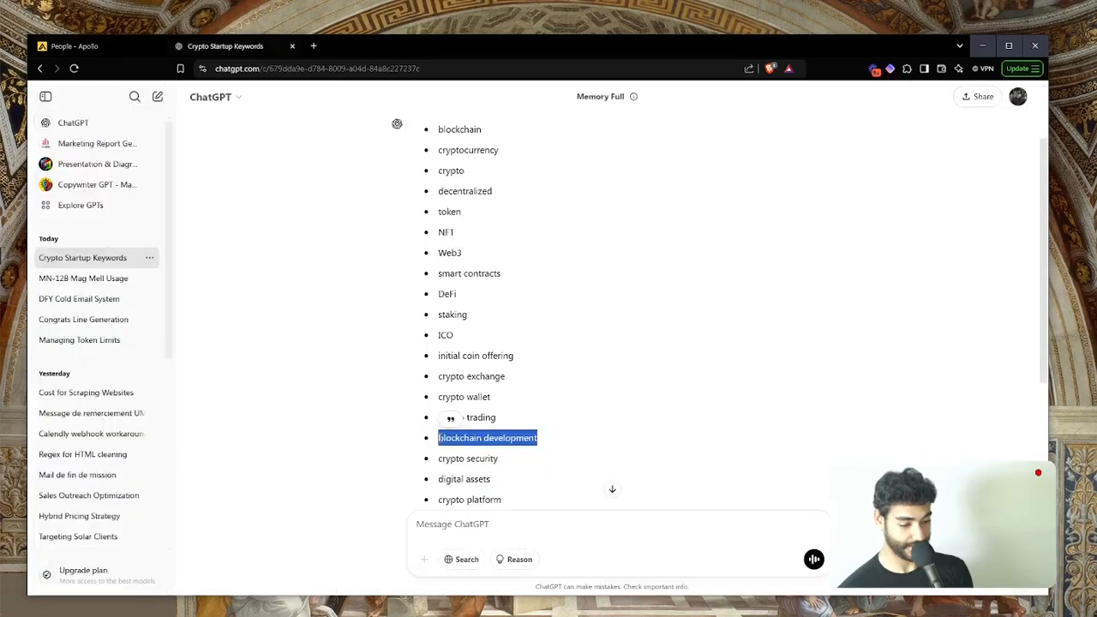
key("ctrl+Tab")
left_click(244, 410)
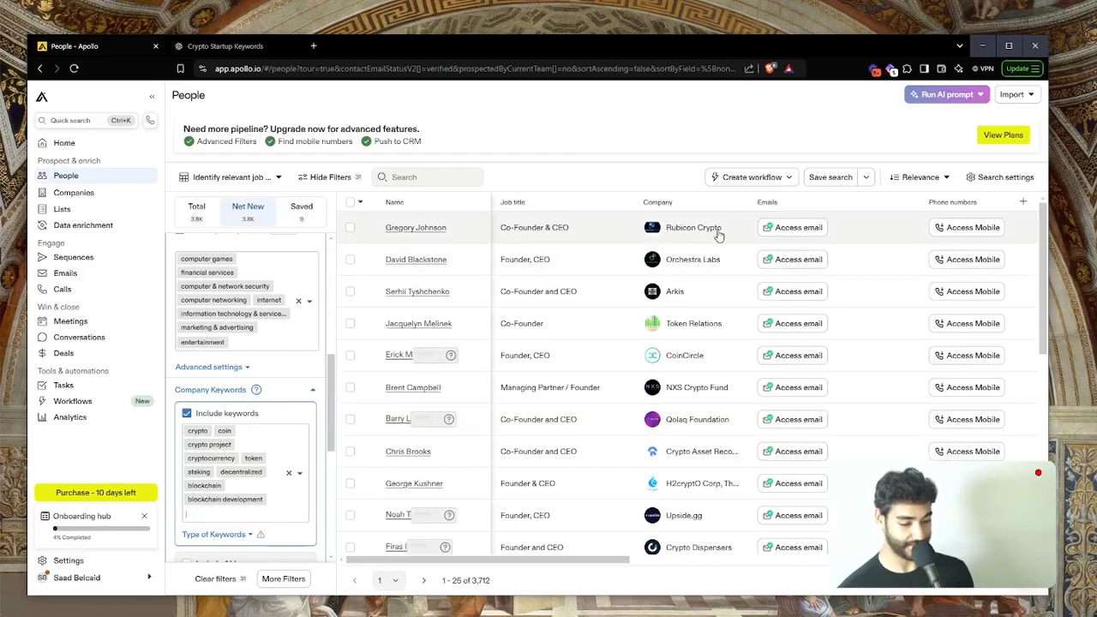
Step: Copy the company name Orchestra Labs from the people results and search Google for it in a new tab
triple_click(674, 257)
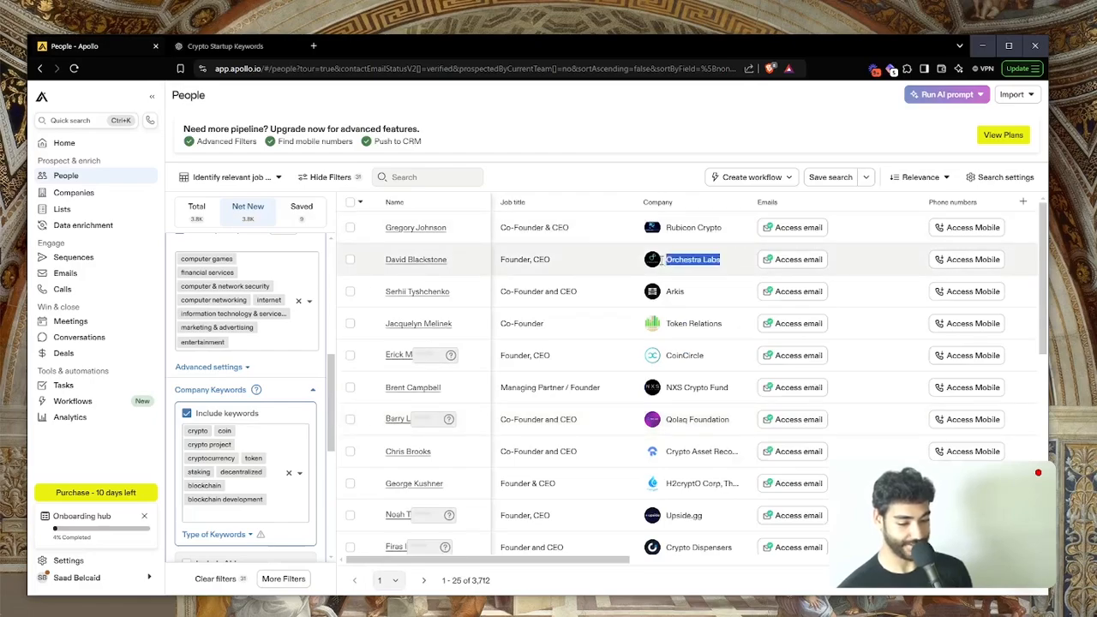
key("ctrl+c")
key("ctrl+t")
key("ctrl+v")
key("Return")
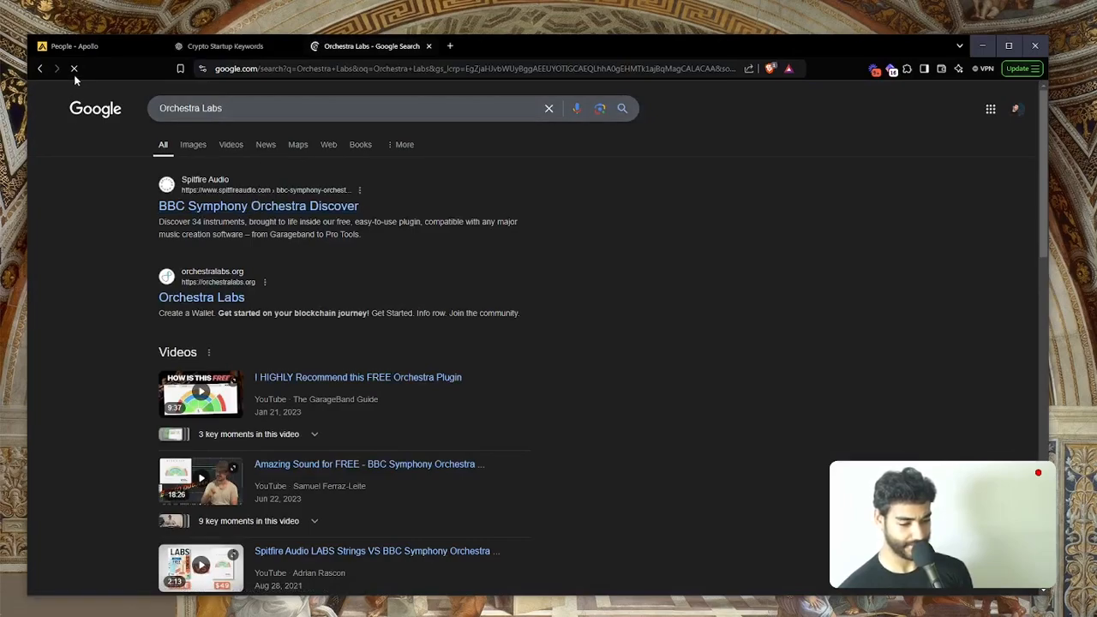
Step: Add the Orchestra Labs founder's name from Apollo to the Google search and view the founder's LinkedIn profile
left_click(74, 46)
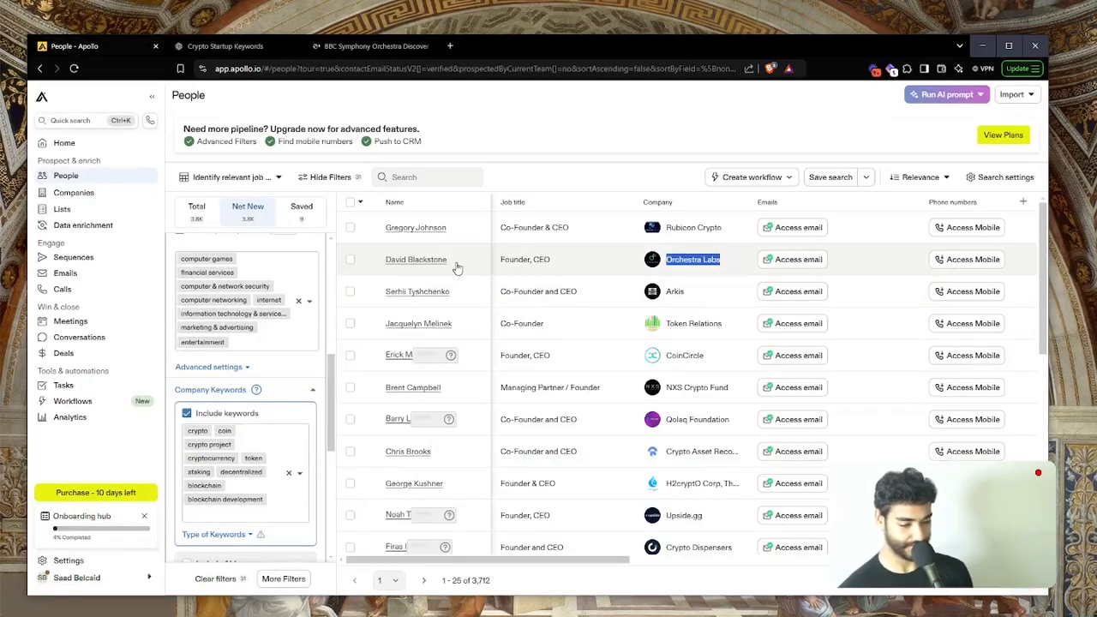
triple_click(373, 265)
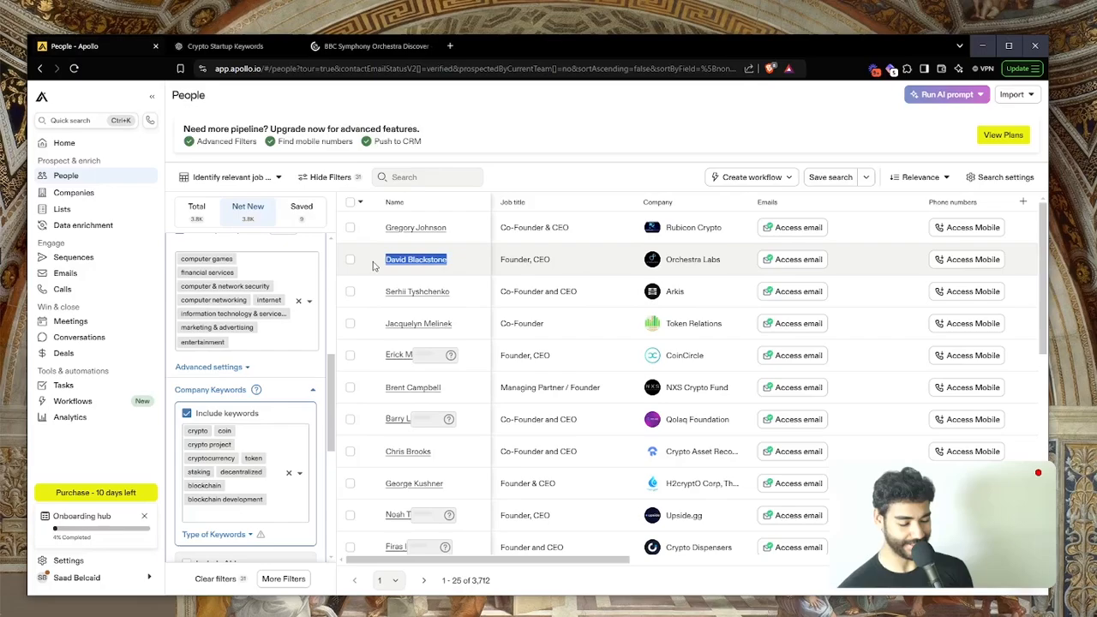
left_click(364, 46)
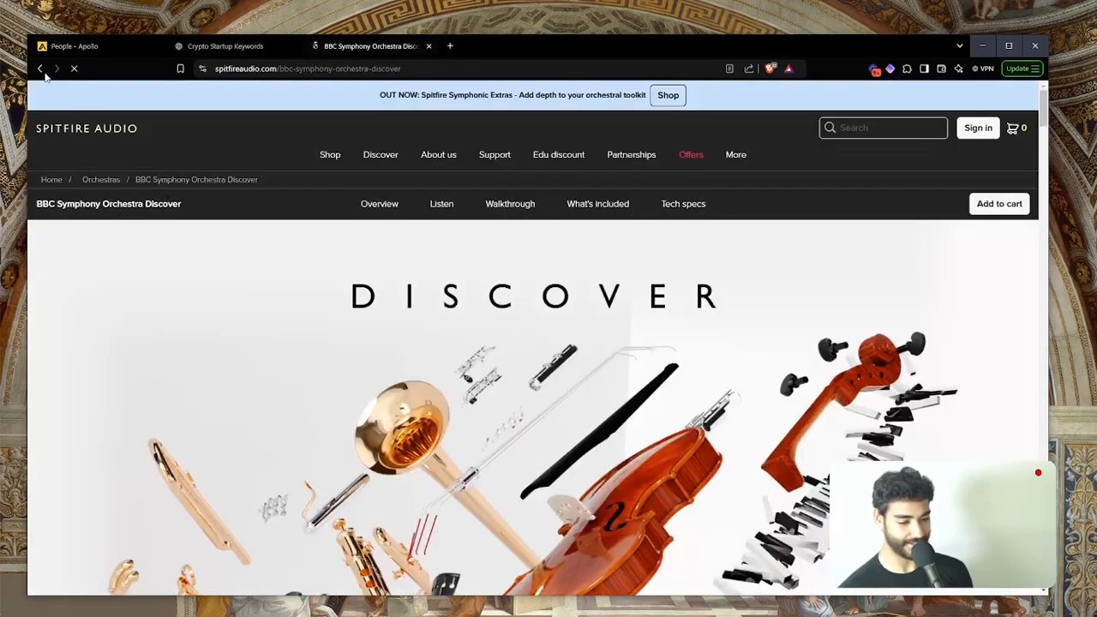
key("alt+Left")
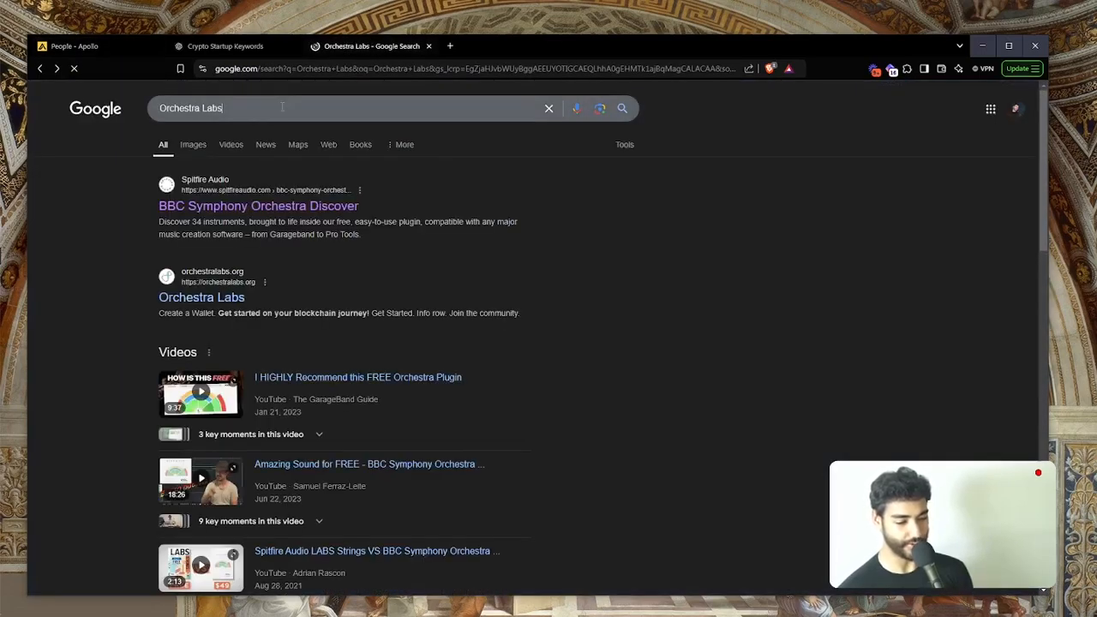
left_click(282, 107)
key("ctrl+v")
key("Return")
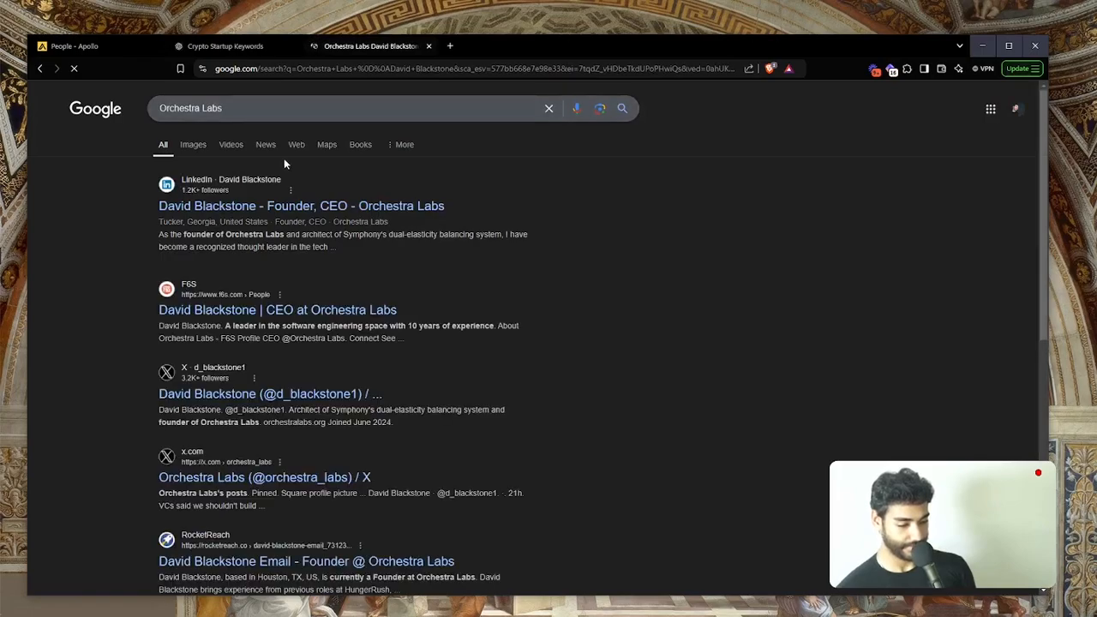
left_click(346, 206)
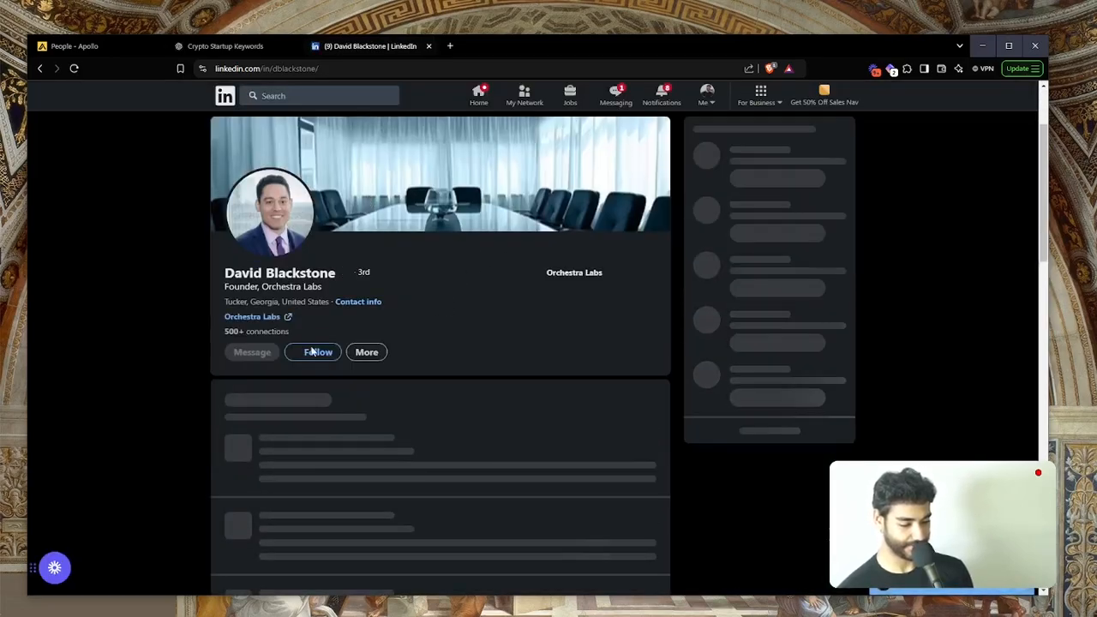
scroll(312, 351, "down", 2)
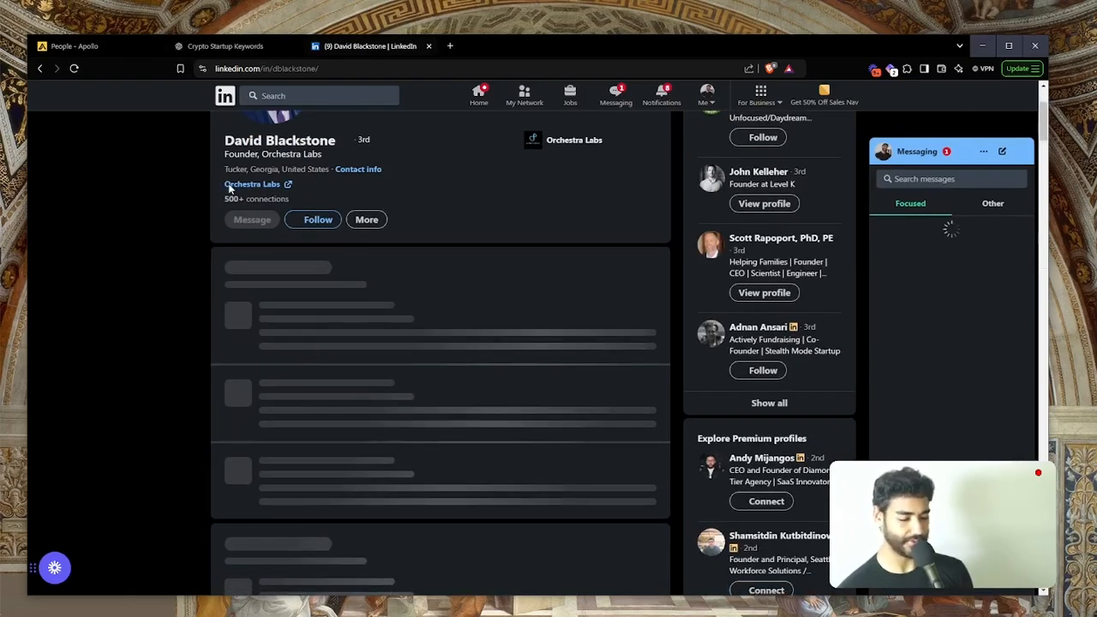
Step: Return to Apollo and examine the people results together with the email status, job title and location filters
key("ctrl+shift+Tab")
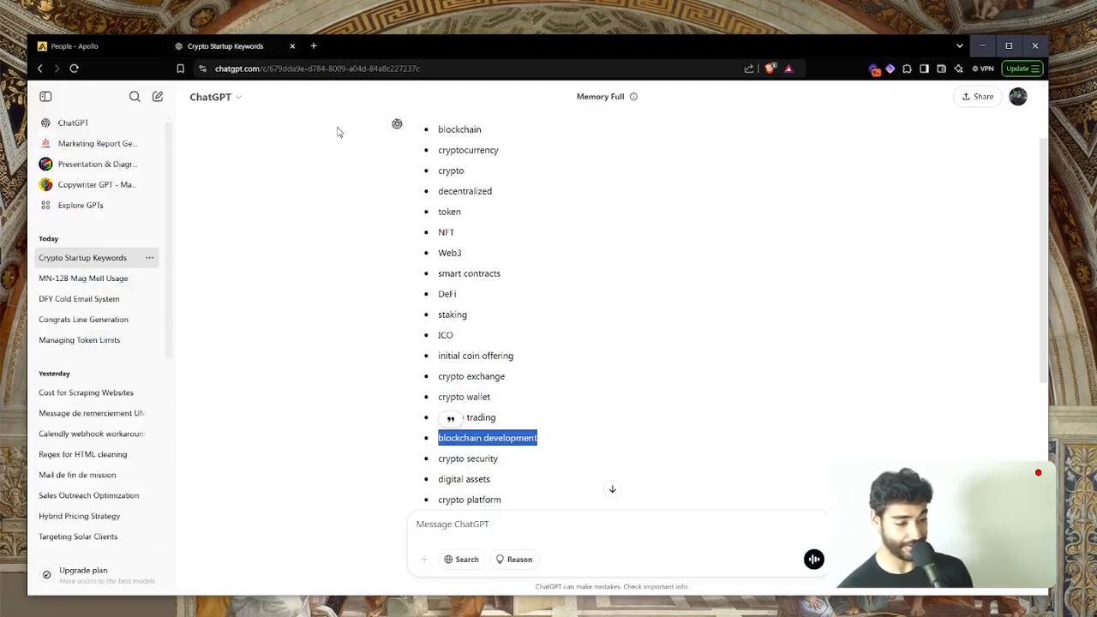
key("ctrl+shift+Tab")
scroll(533, 433, "down", 2)
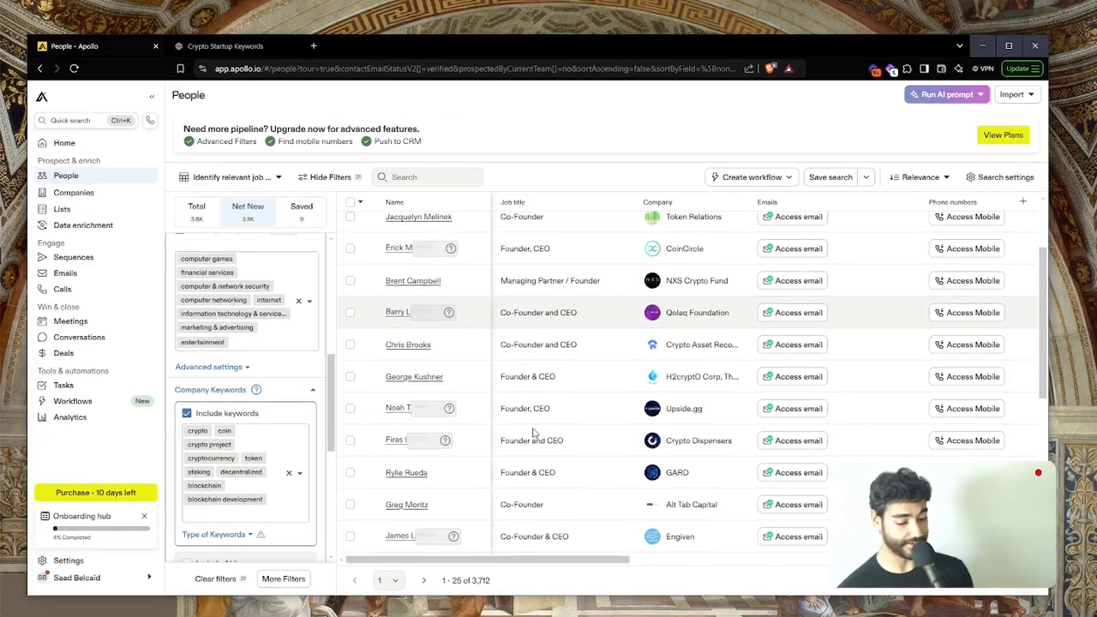
scroll(533, 433, "up", 2)
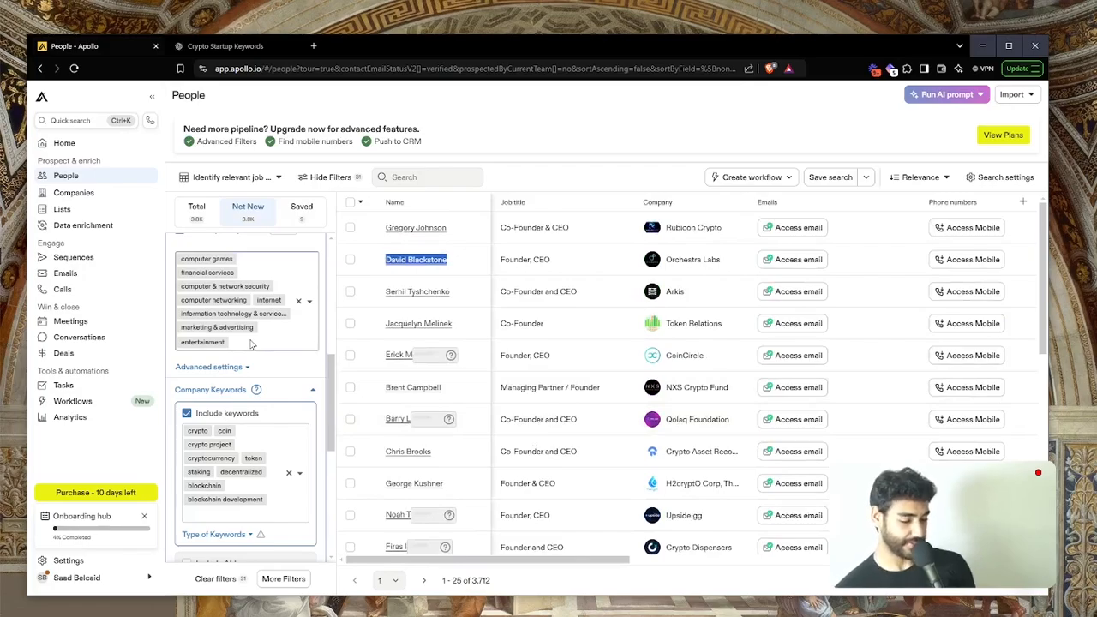
scroll(251, 344, "up", 10)
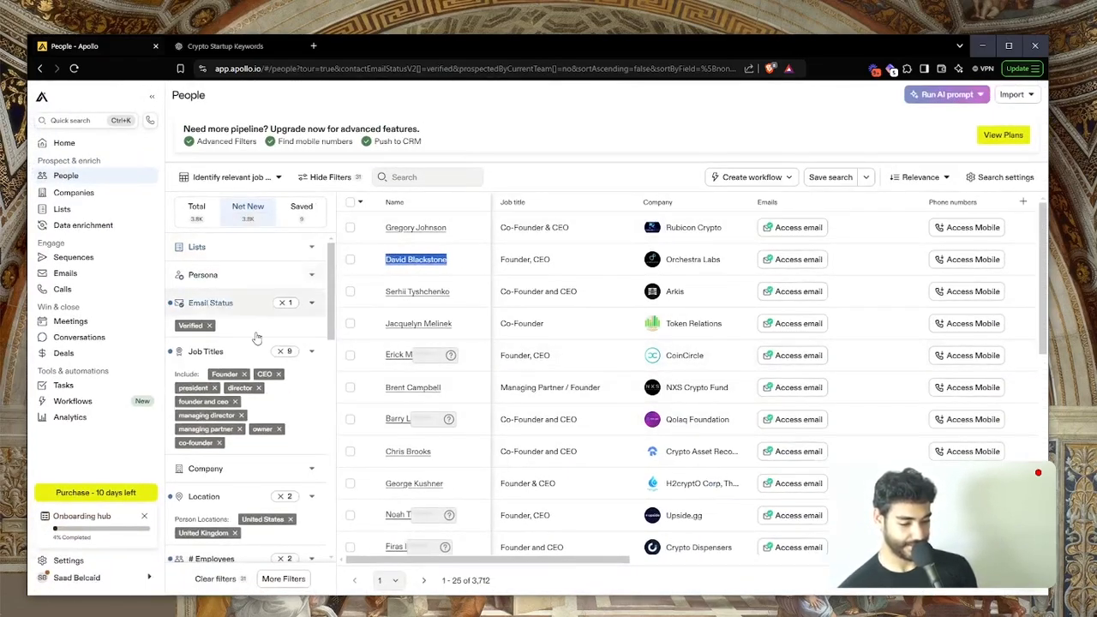
scroll(256, 337, "down", 3)
scroll(256, 337, "up", 3)
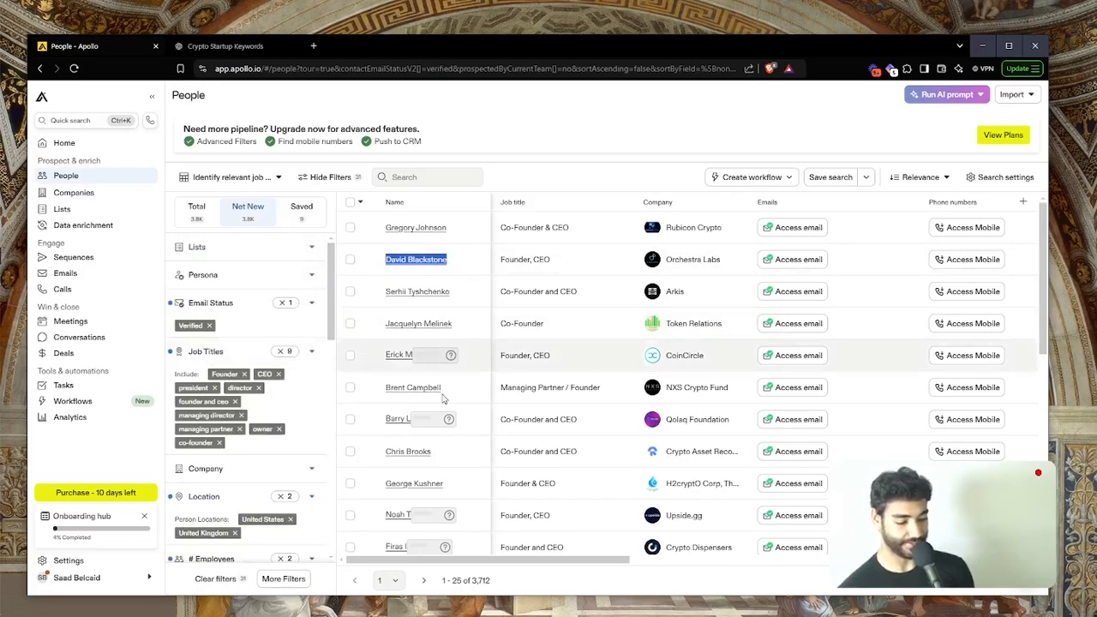
scroll(390, 413, "down", 2)
scroll(390, 413, "up", 1)
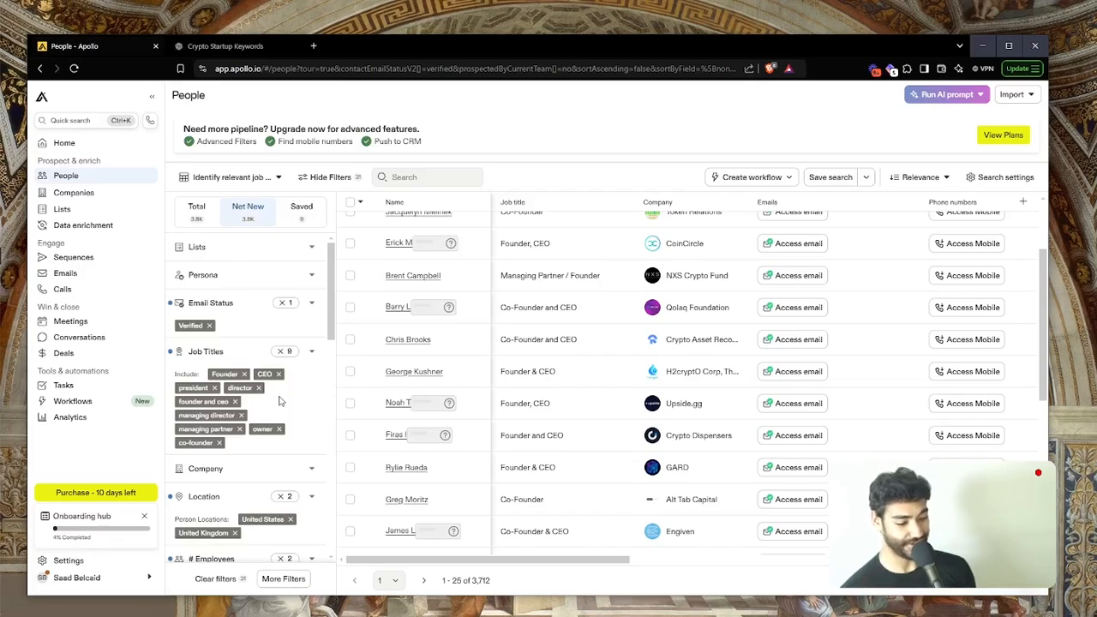
Step: Review the employee count, industry and company keyword filters of the people search
scroll(279, 401, "down", 6)
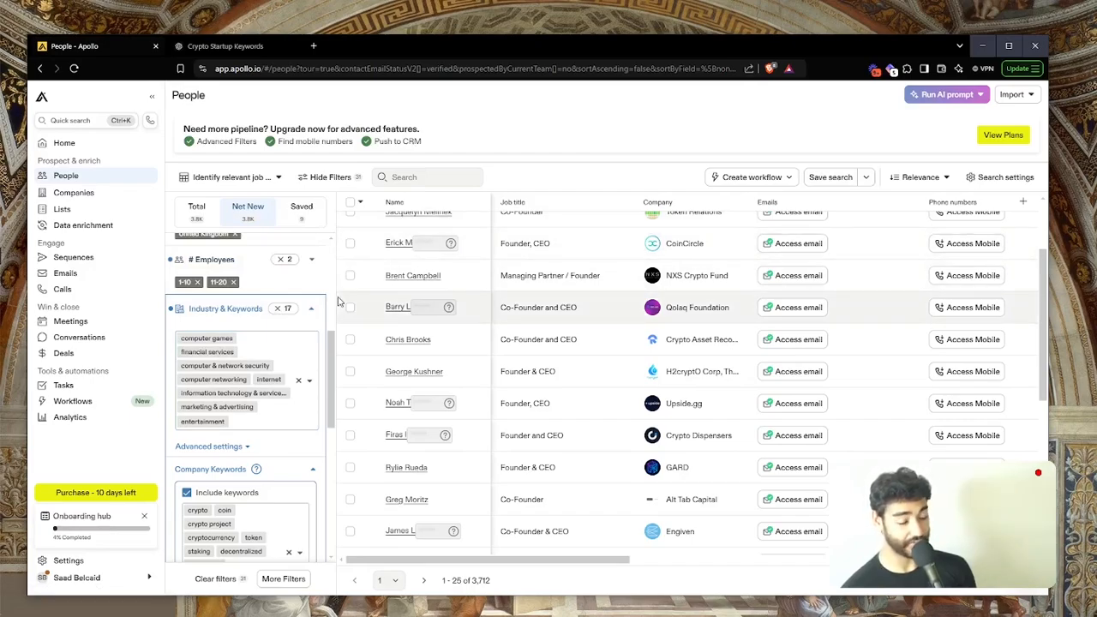
scroll(243, 383, "down", 3)
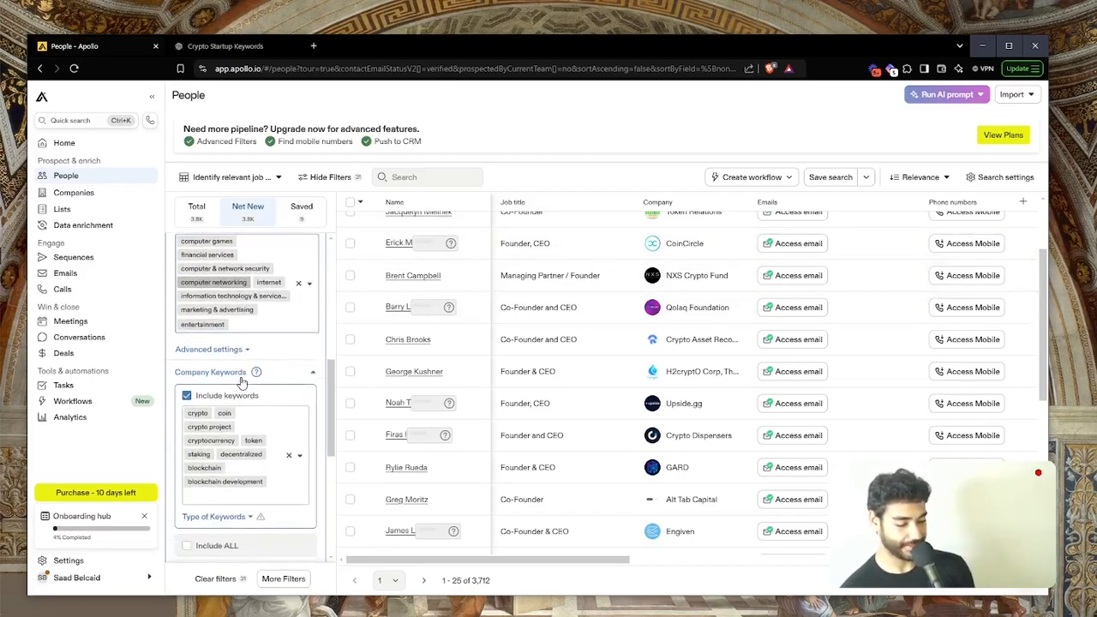
scroll(243, 383, "up", 2)
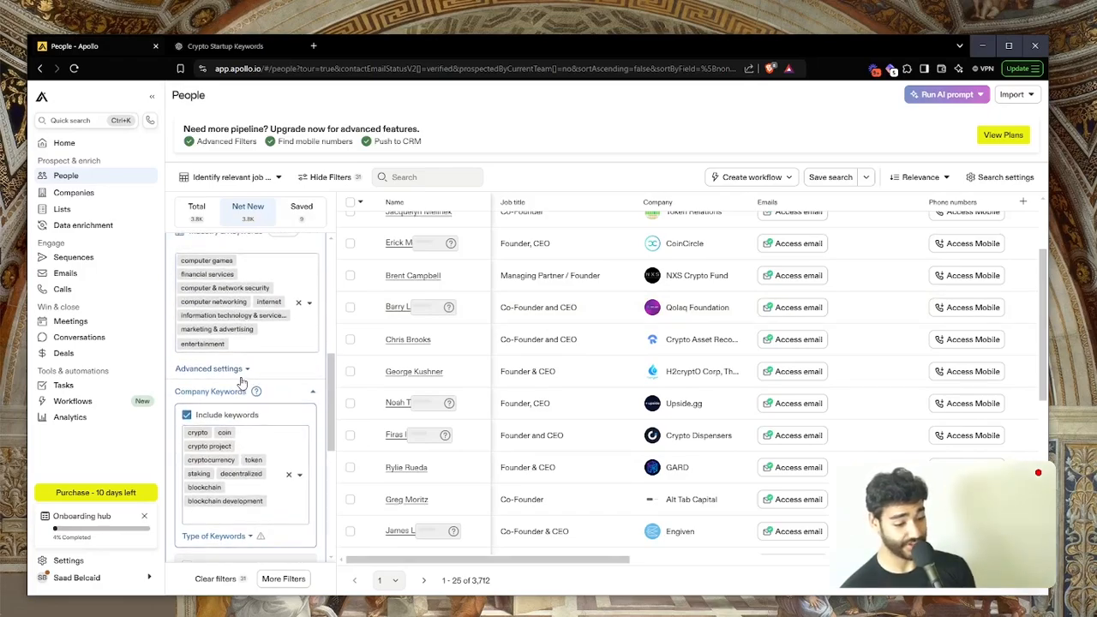
scroll(242, 383, "down", 3)
scroll(473, 375, "up", 3)
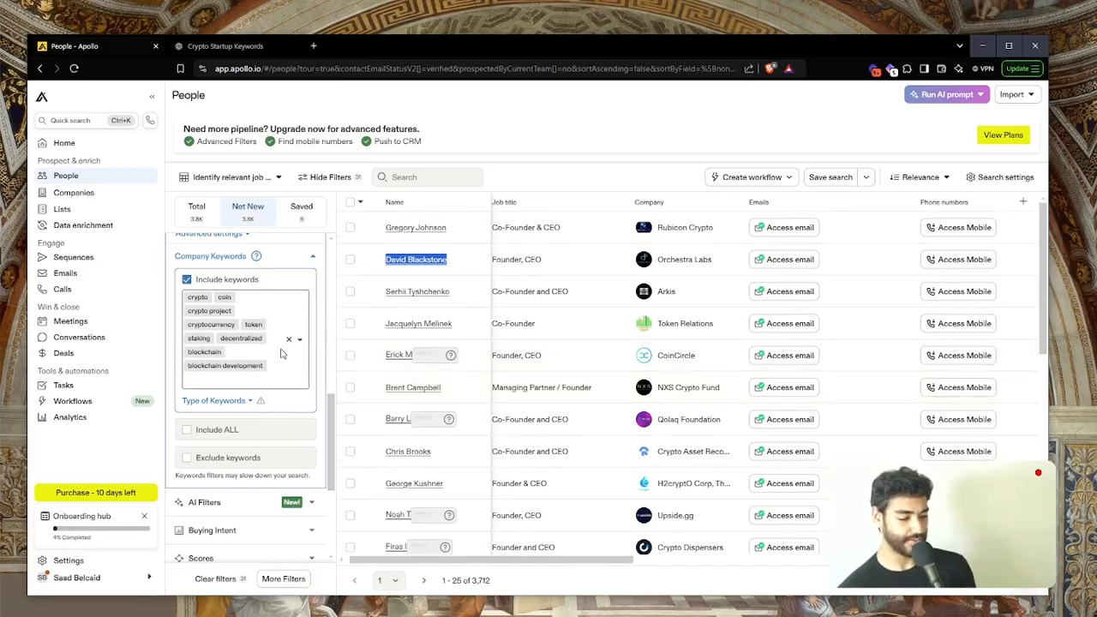
scroll(282, 354, "up", 2)
scroll(283, 353, "up", 3)
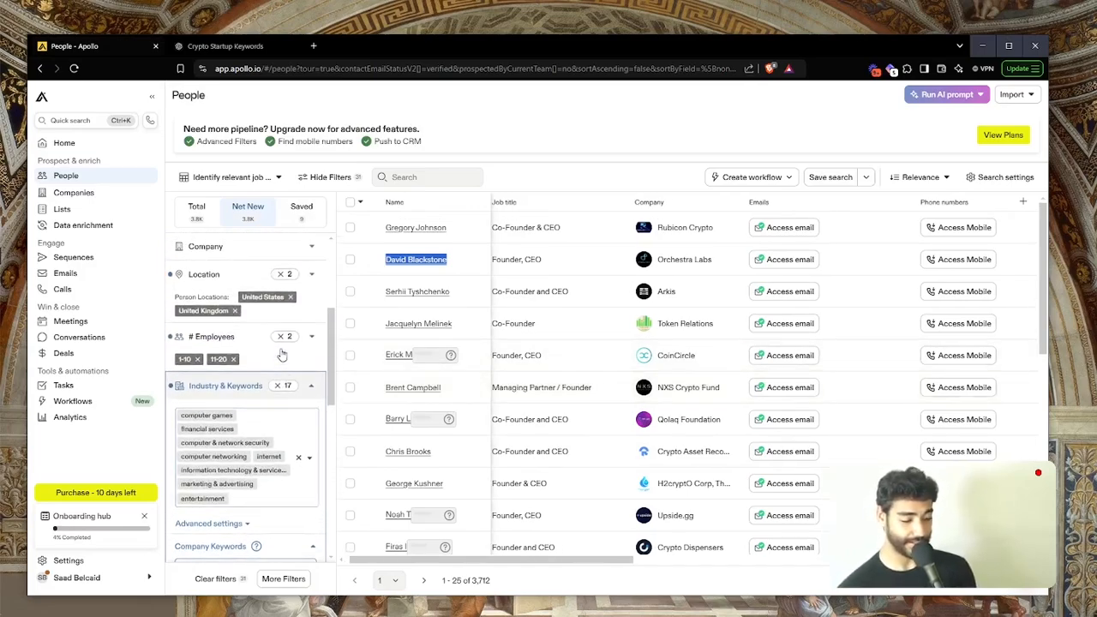
scroll(283, 353, "up", 1)
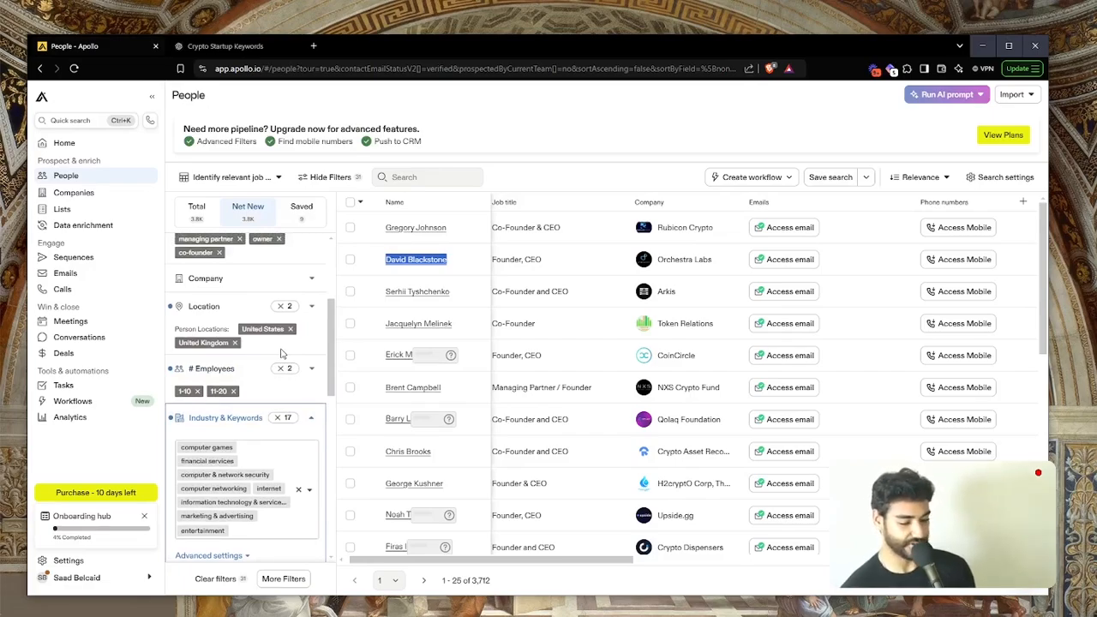
Step: Open apify.com in a new tab, enter the console and open the Apollo.io leads scraper Actor, dismissing the input configuration notice
key("ctrl+Tab")
key("ctrl+Tab")
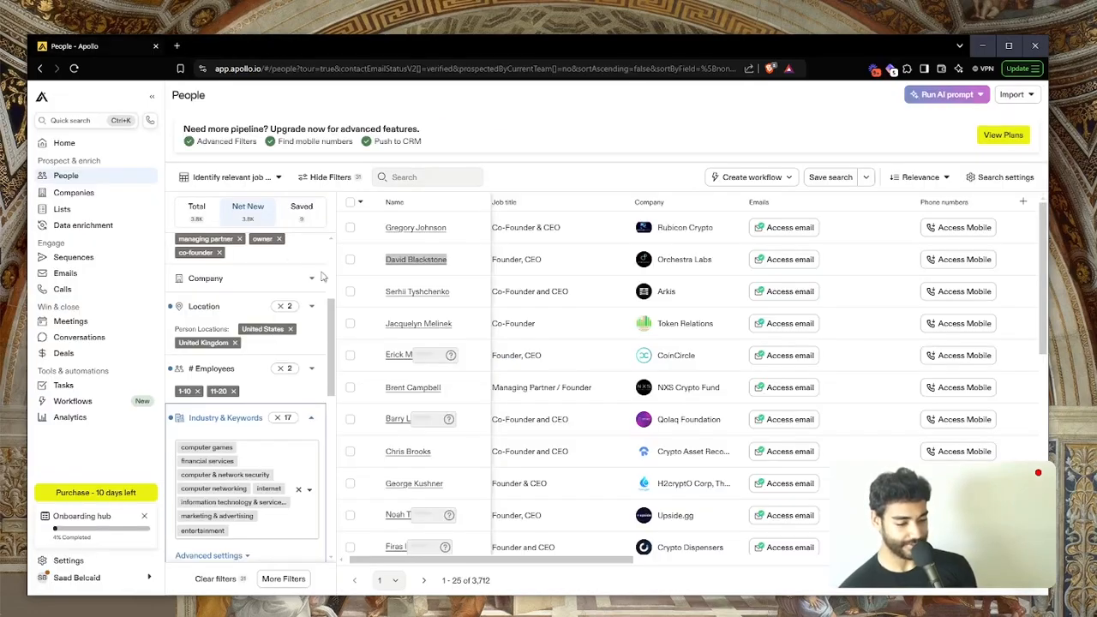
key("ctrl+t")
type("apify.com")
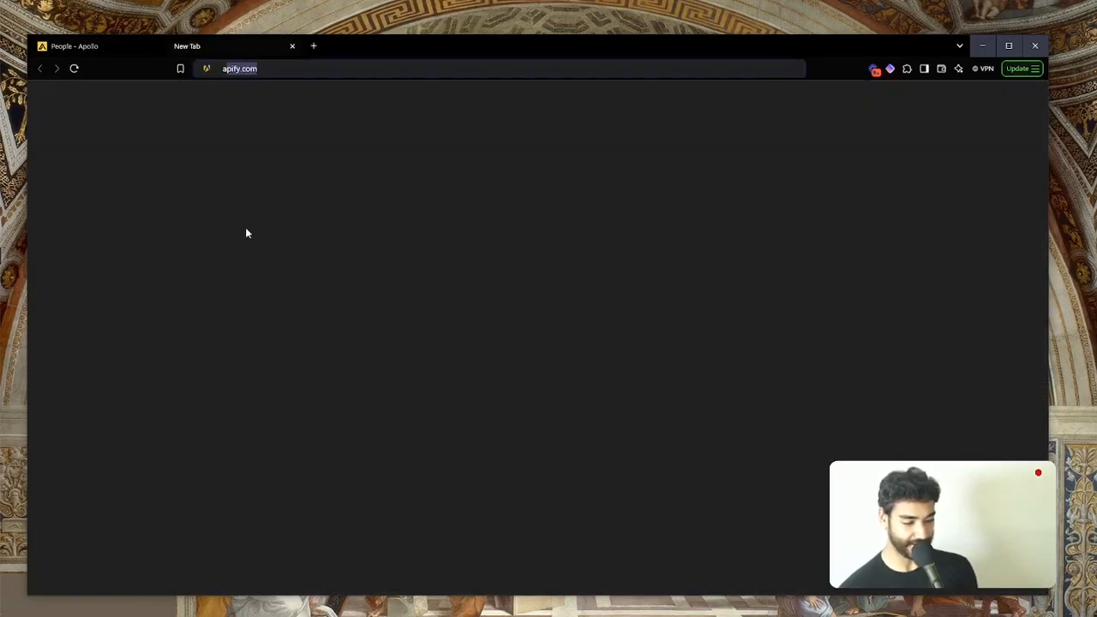
key("Return")
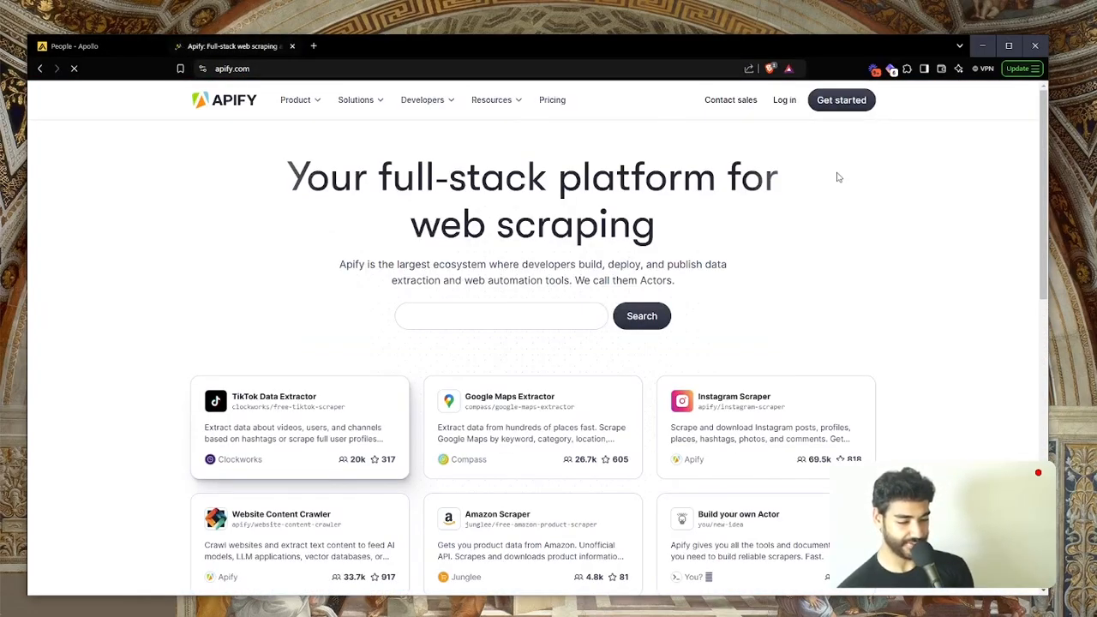
left_click(830, 101)
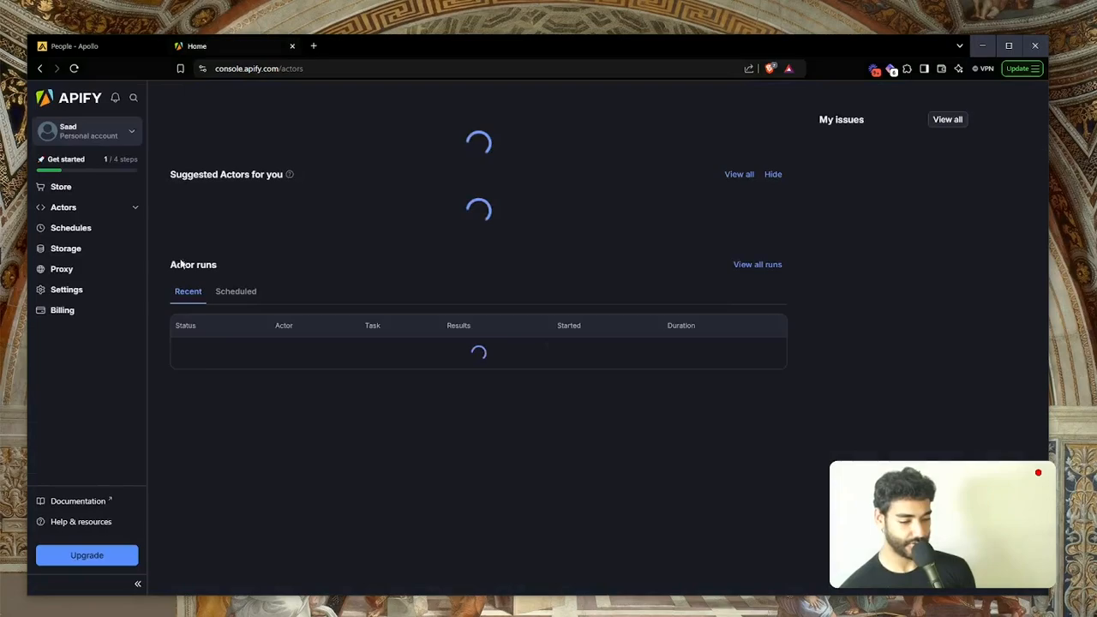
left_click(284, 225)
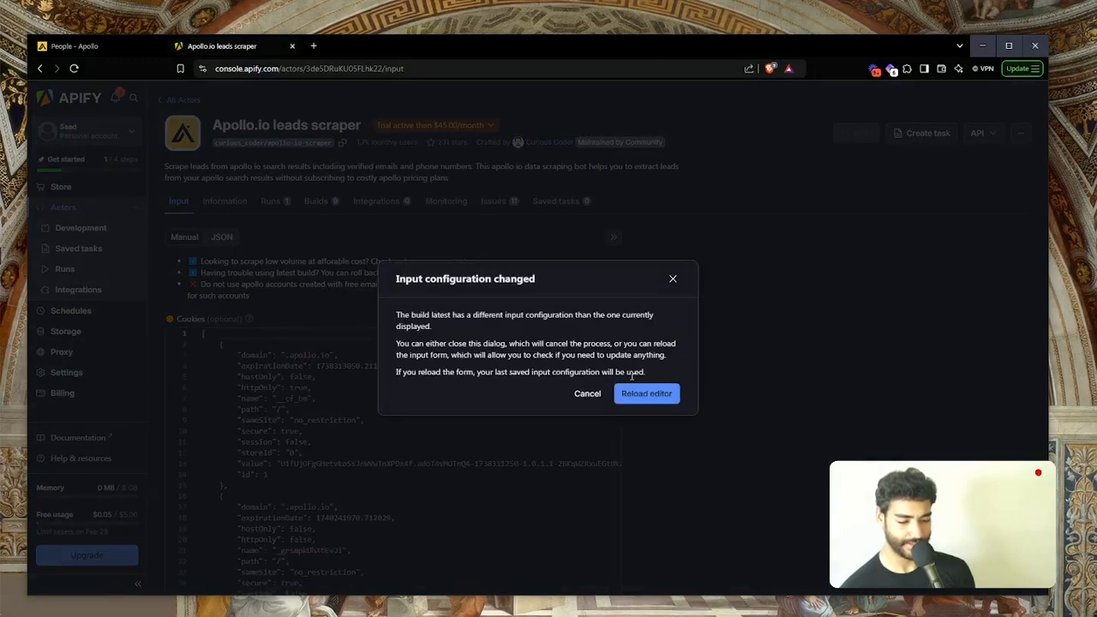
left_click(673, 281)
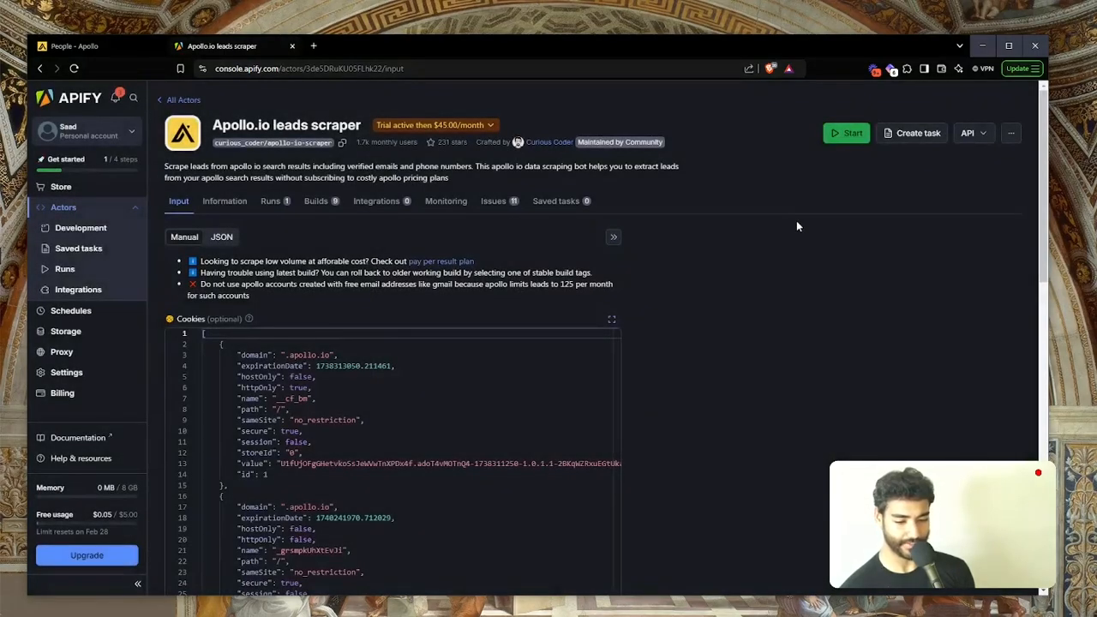
Step: Copy the Apollo people search address and replace the leads scraper's Search URL with it
scroll(653, 307, "down", 5)
scroll(457, 367, "up", 3)
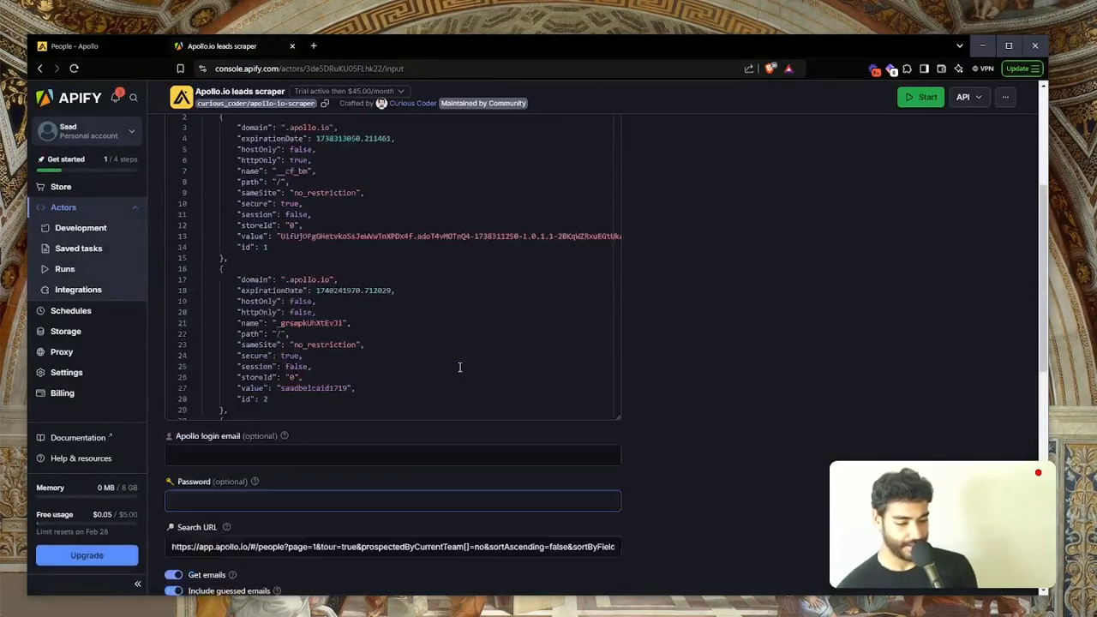
key("ctrl+shift+Tab")
left_click(314, 71)
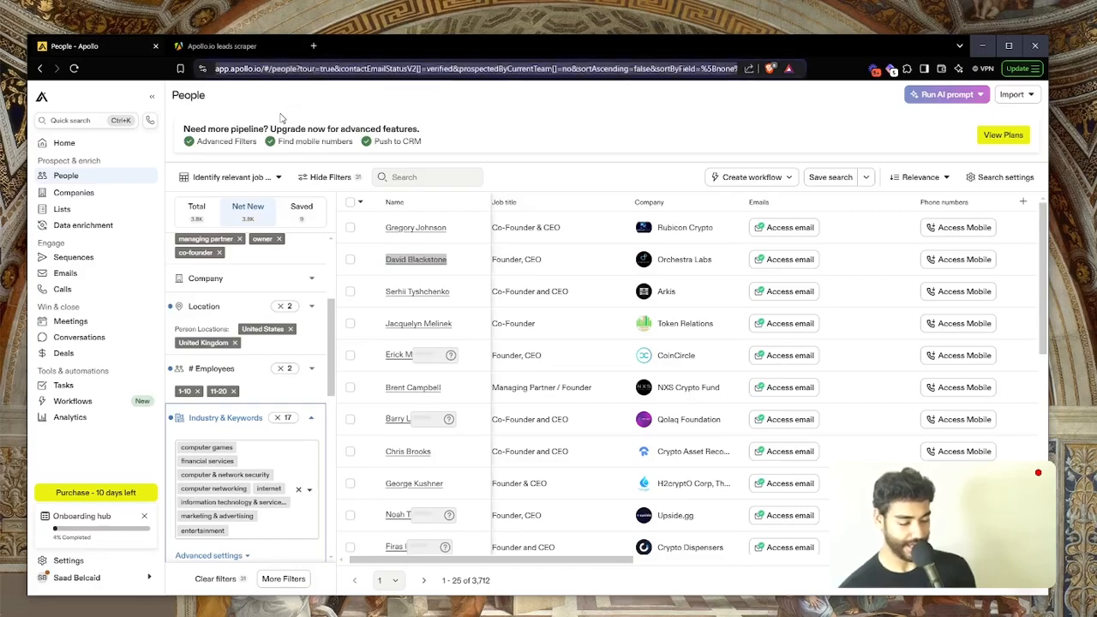
key("ctrl+Tab")
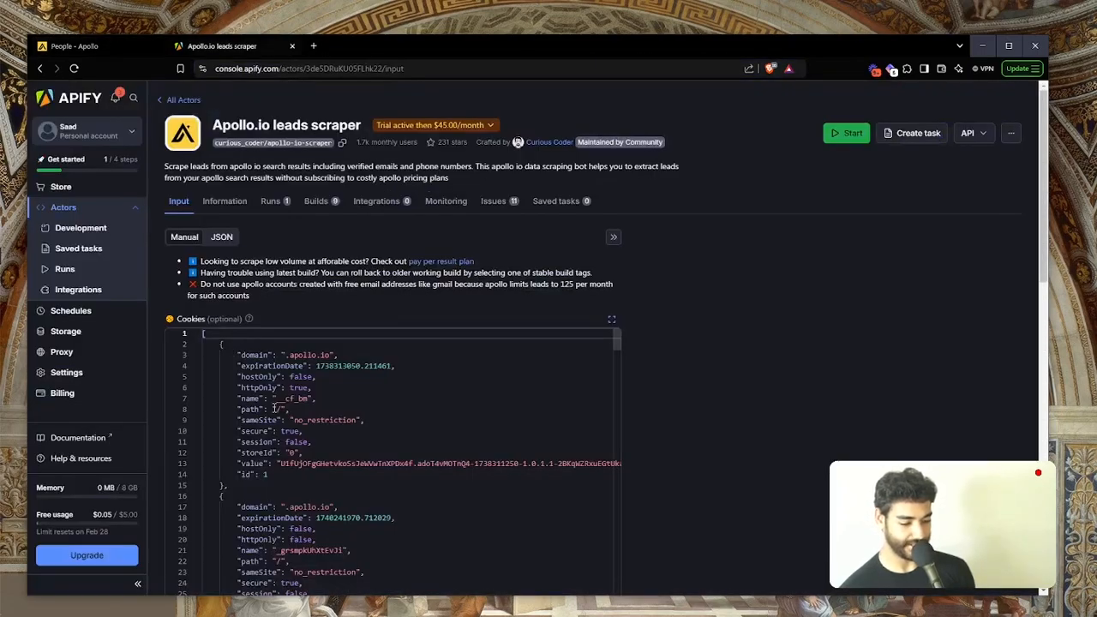
scroll(394, 429, "down", 3)
scroll(667, 434, "down", 5)
left_click(333, 504)
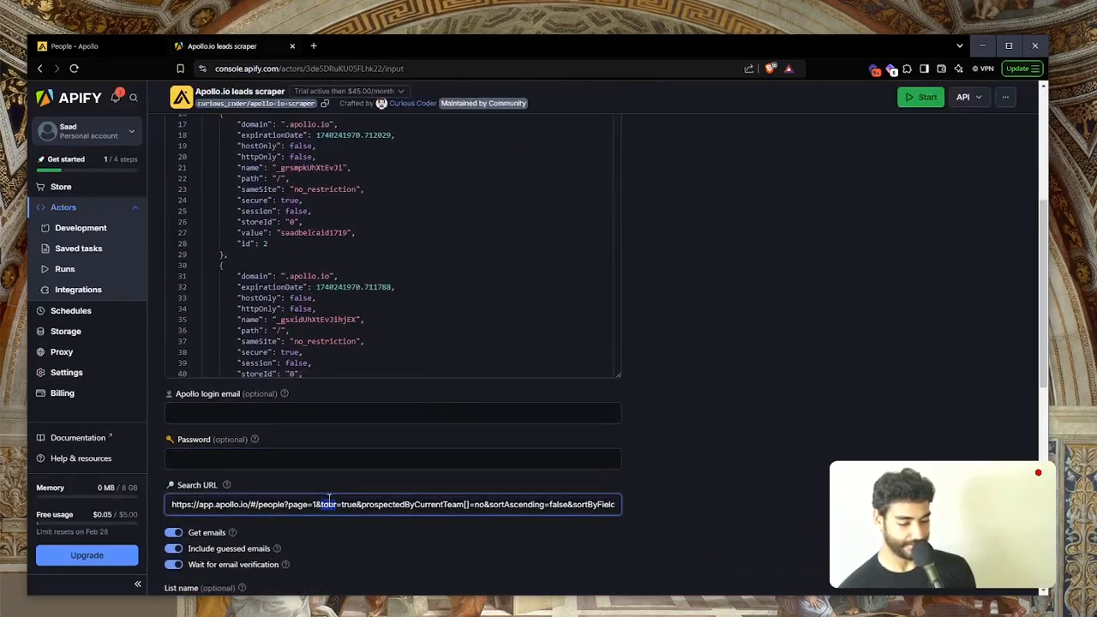
key("ctrl+a")
key("ctrl+v")
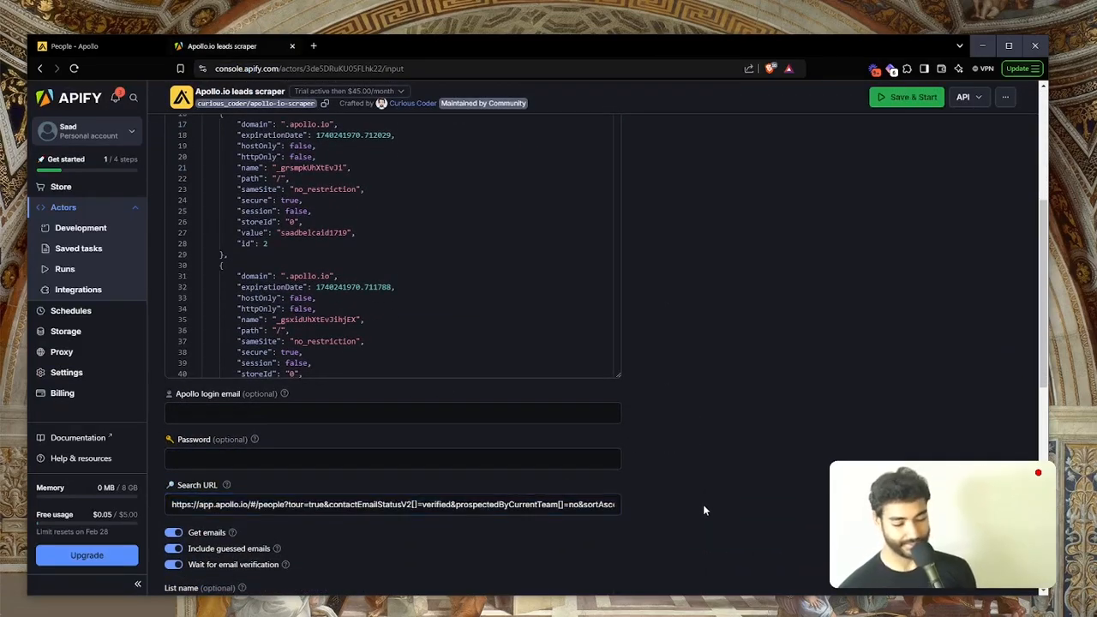
Step: Compare the filters of the Apollo people search with the leads scraper's input form in Apify
scroll(703, 503, "up", 1)
key("ctrl+Tab")
scroll(397, 441, "down", 1)
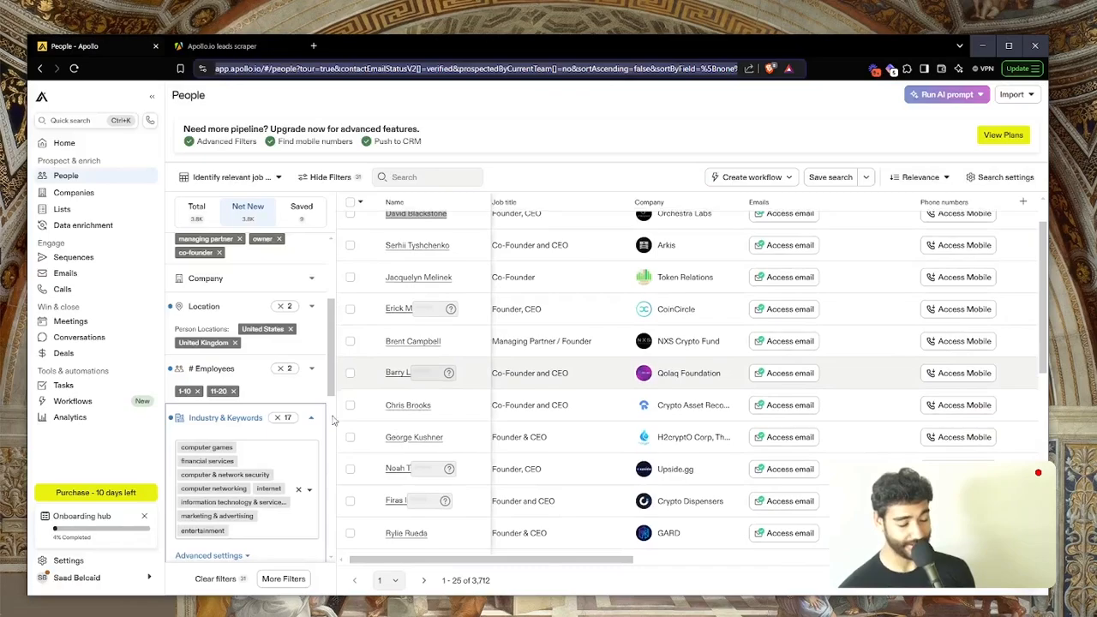
scroll(264, 392, "down", 3)
scroll(264, 392, "up", 2)
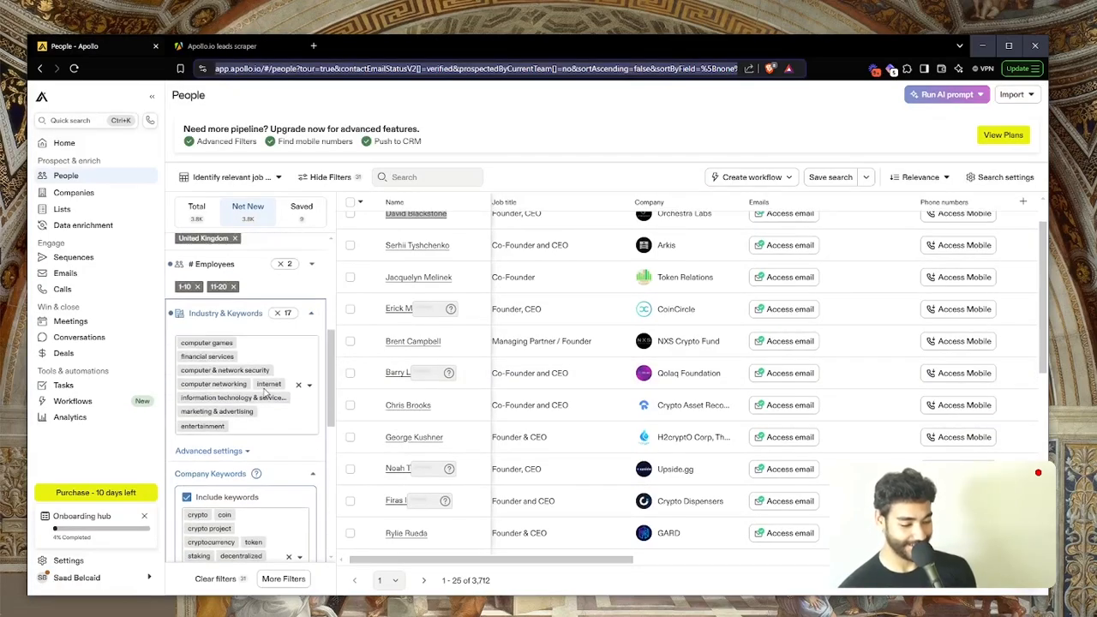
scroll(264, 391, "up", 5)
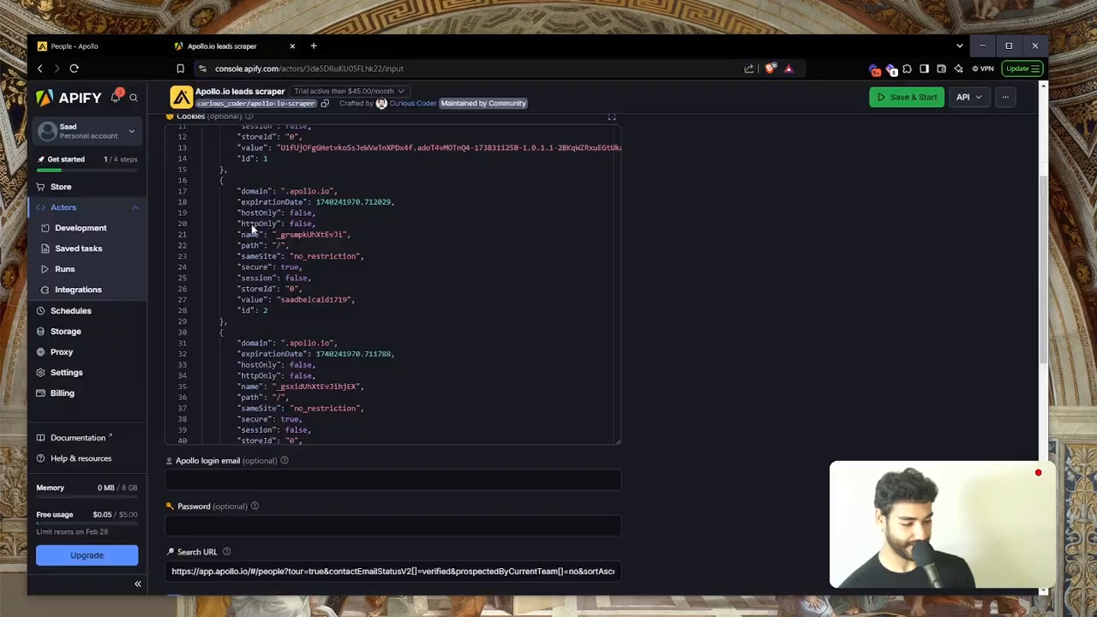
key("ctrl+Tab")
scroll(447, 392, "down", 1)
key("ctrl+Tab")
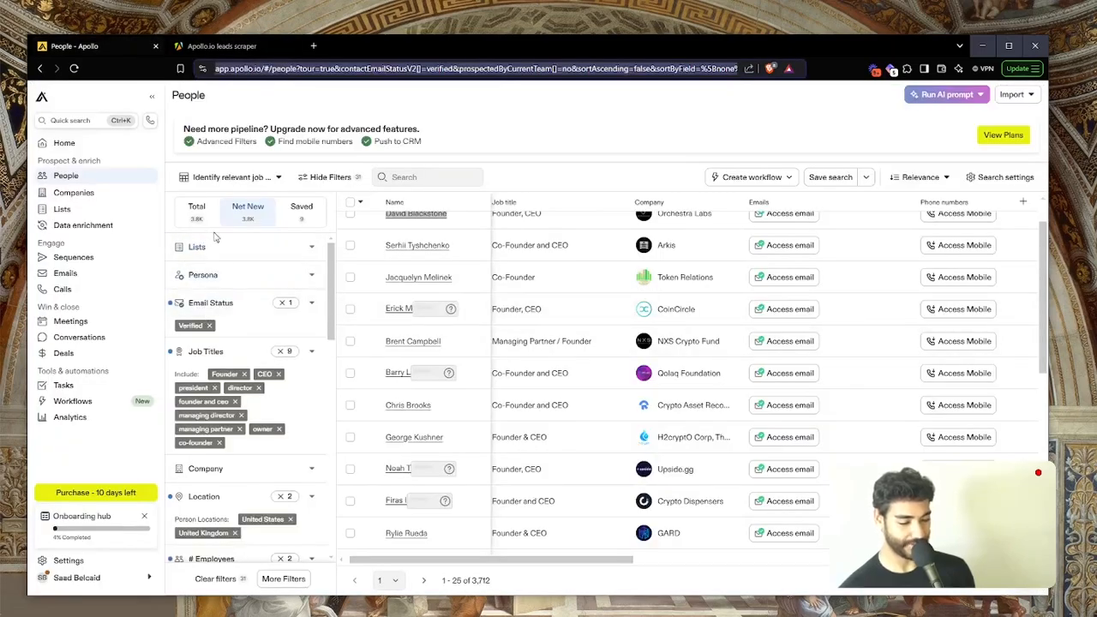
key("ctrl+Tab")
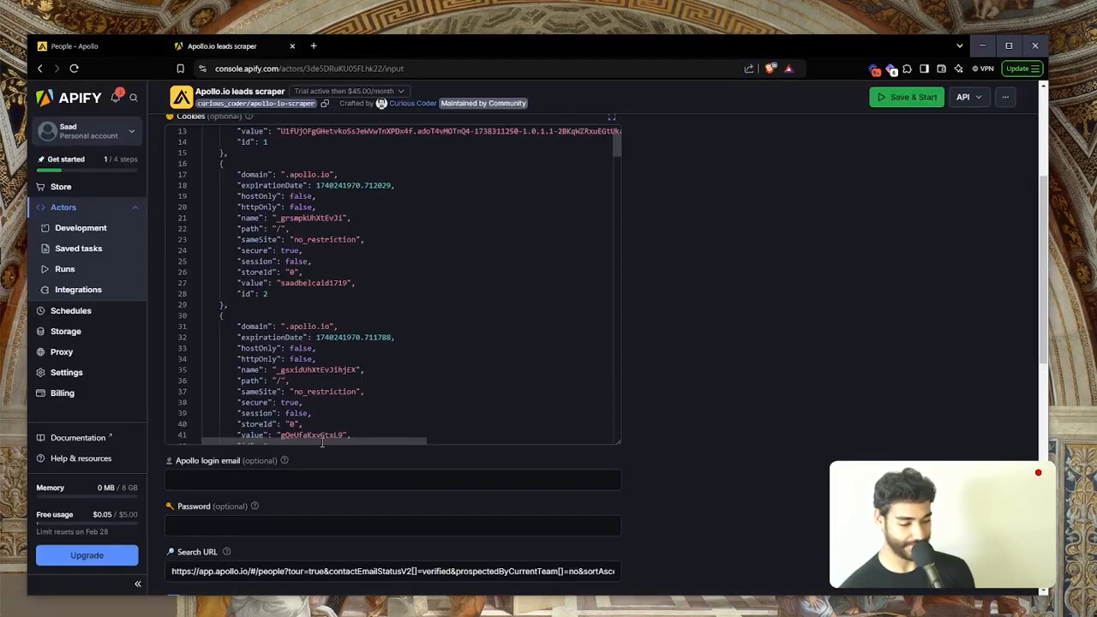
Step: Set the scraper's total number of records required to 200, then save the input and start the run
left_click(347, 571)
left_click(732, 512)
scroll(732, 512, "down", 3)
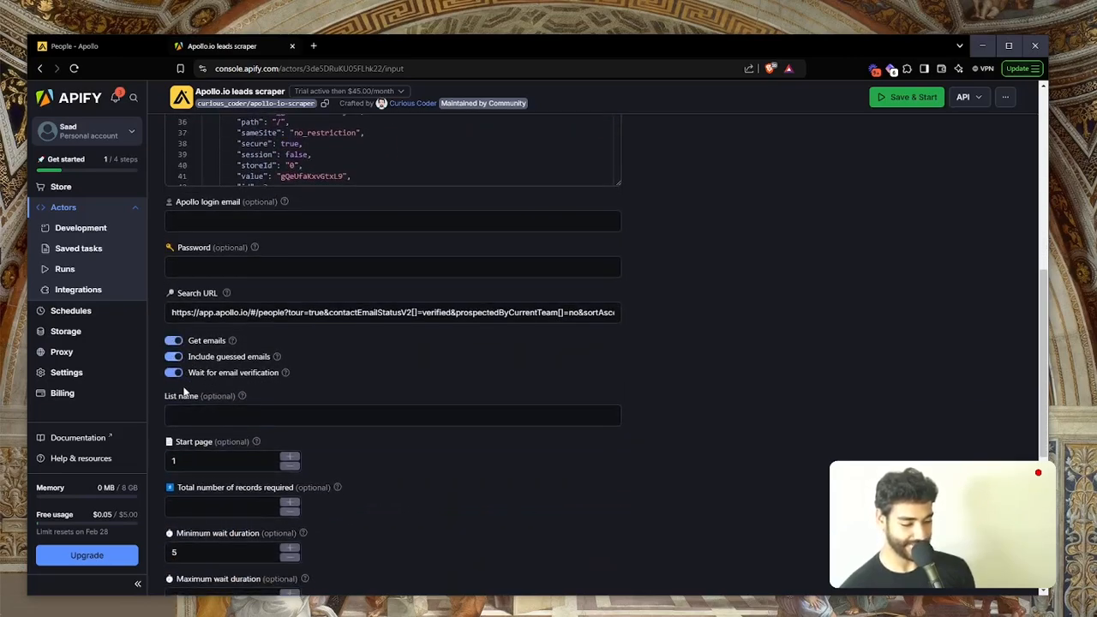
scroll(184, 392, "down", 1)
left_click(220, 440)
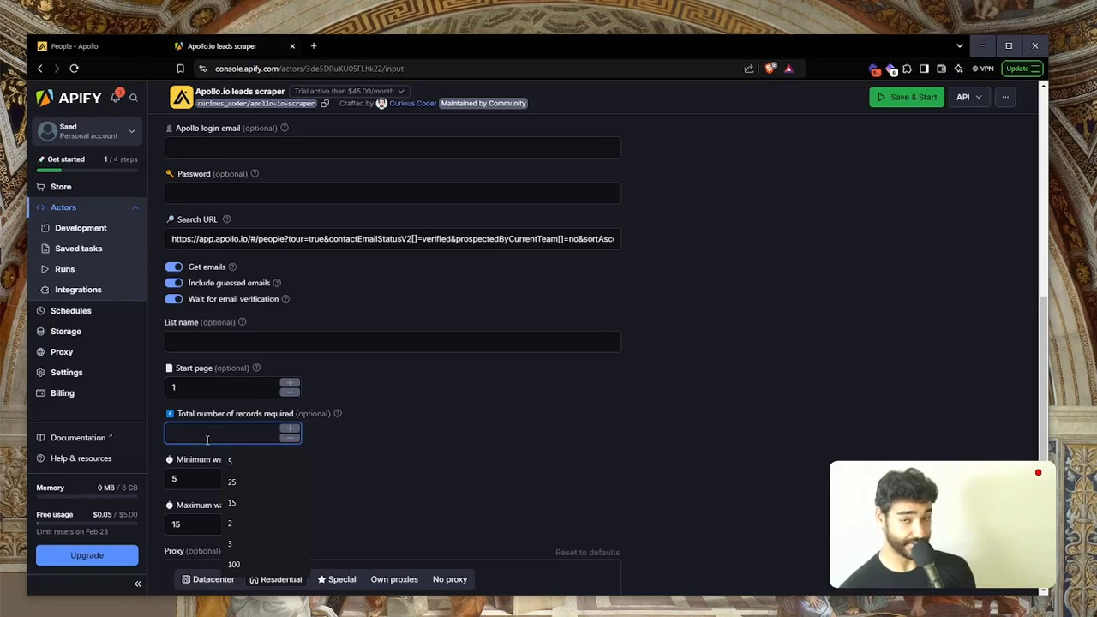
type("200")
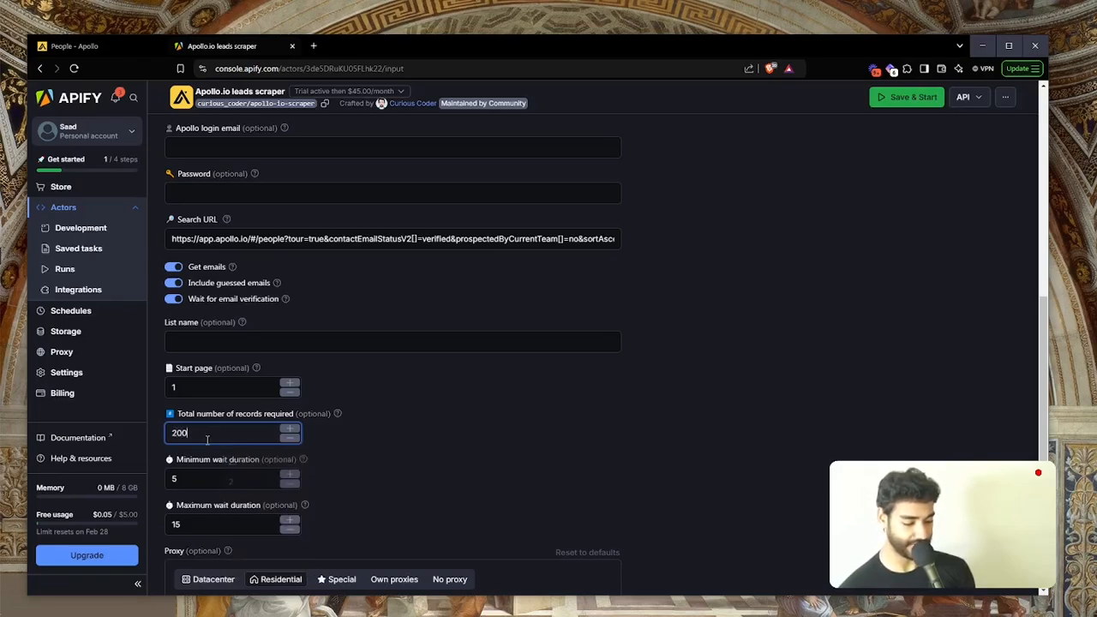
left_click(371, 435)
scroll(375, 434, "down", 2)
scroll(275, 359, "down", 2)
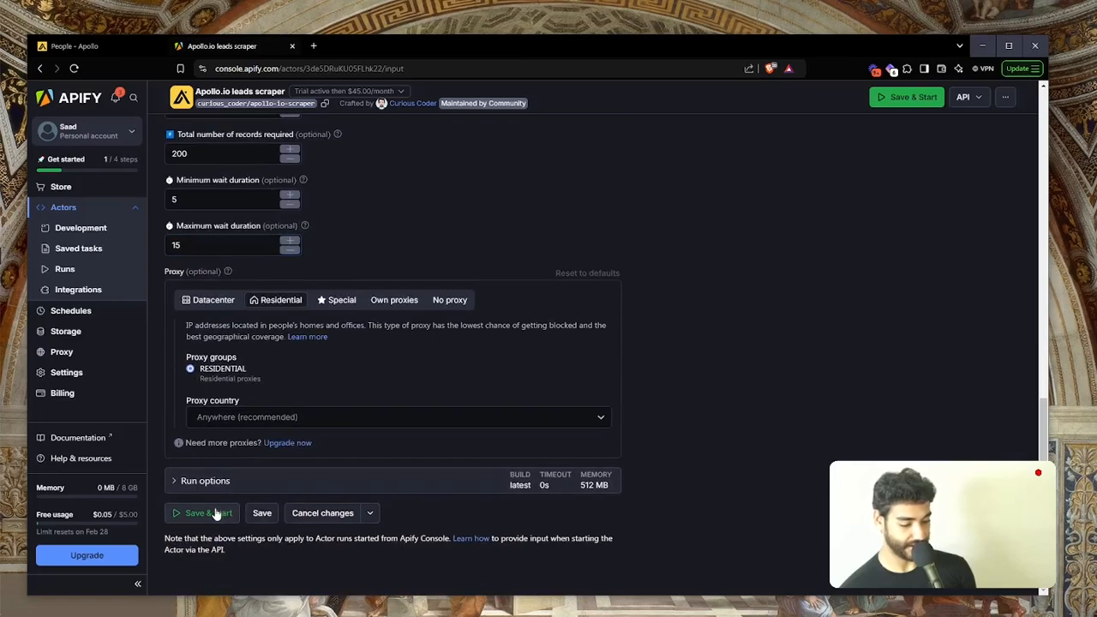
left_click(262, 513)
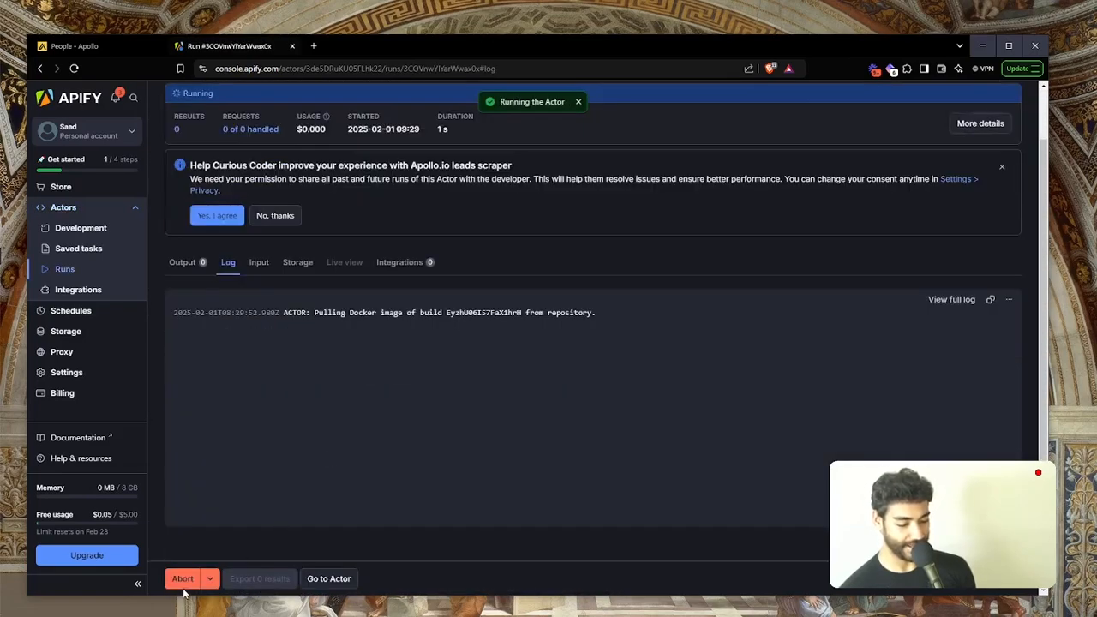
Step: Switch to Apollo and export the site's cookies to the clipboard with the EditThisCookie extension
key("ctrl+shift+Tab")
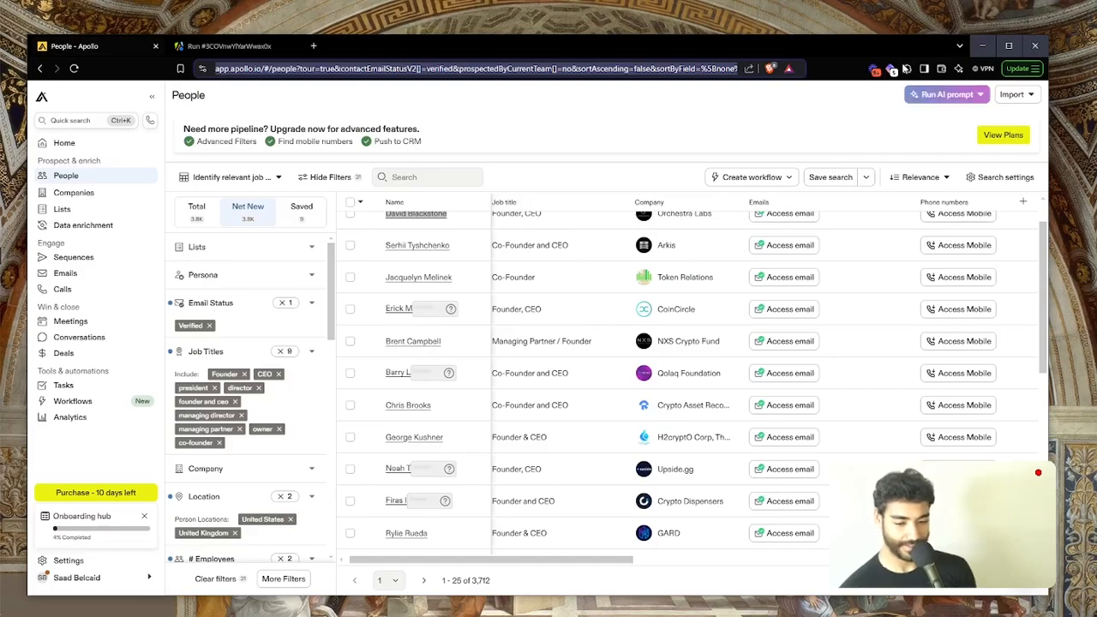
left_click(907, 69)
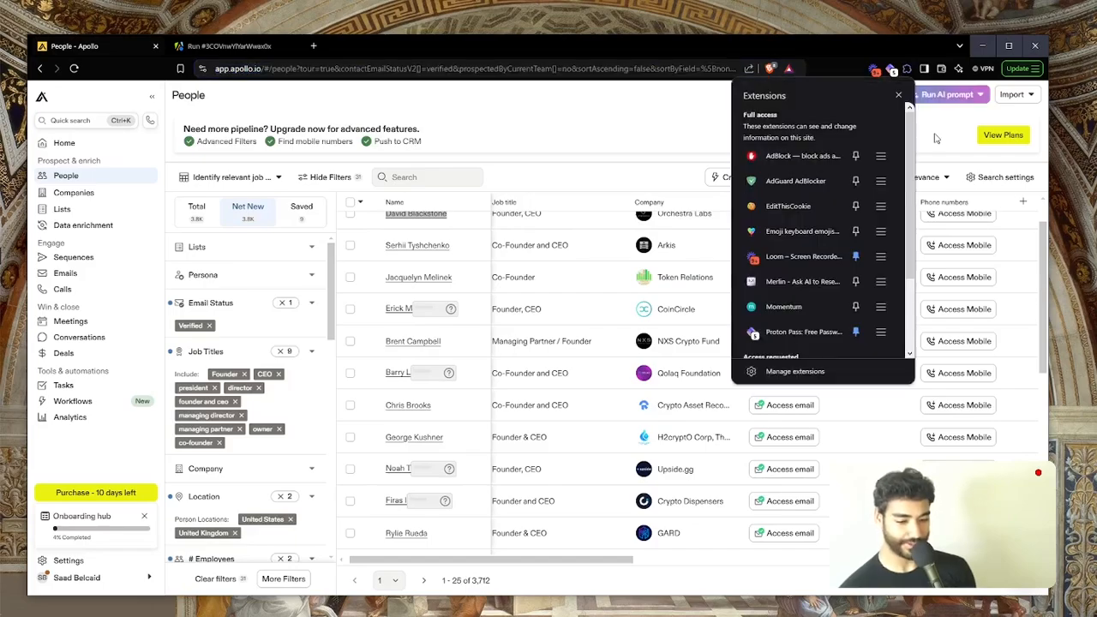
left_click(806, 208)
left_click(767, 87)
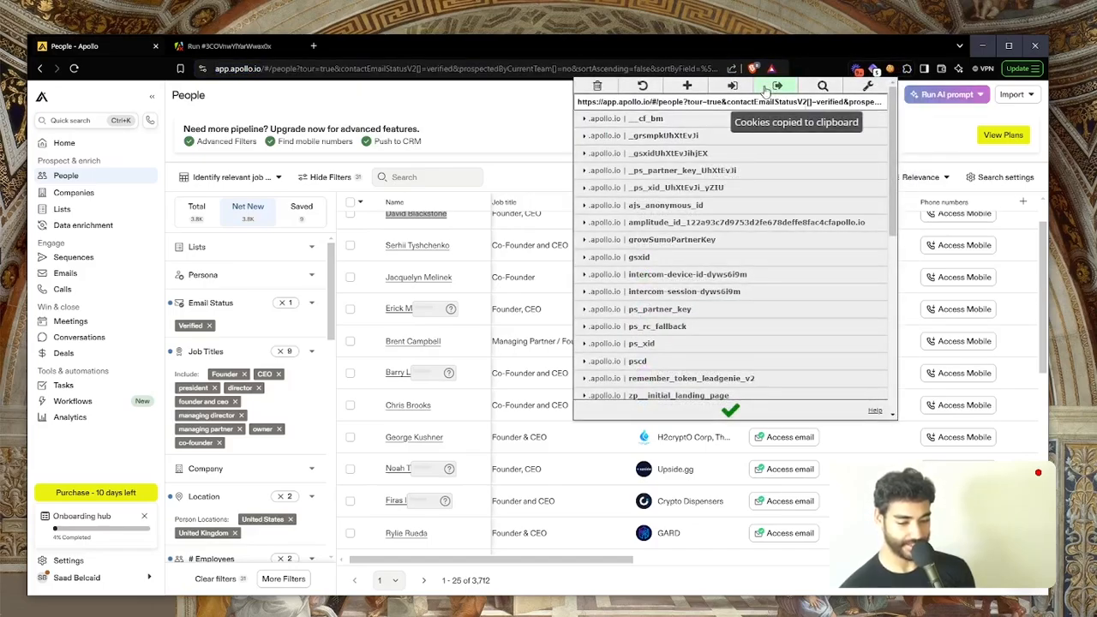
Step: Return to the Apollo.io leads scraper in Apify, replace the Cookies content with the exported Apollo cookies, then save and start the run
key("ctrl+Tab")
left_click(192, 271)
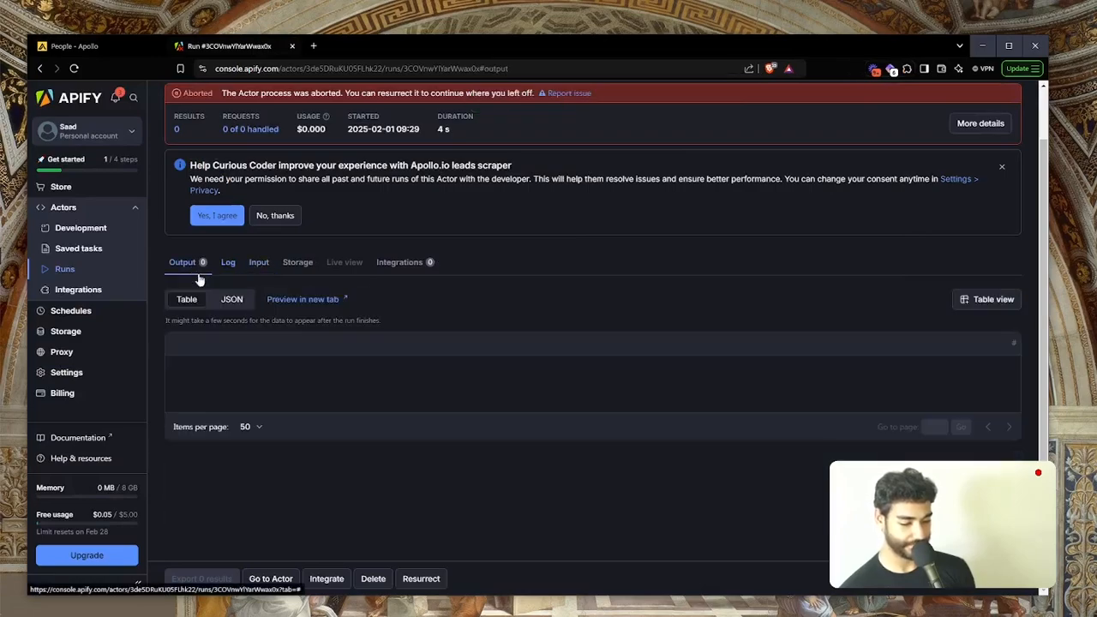
scroll(259, 195, "up", 2)
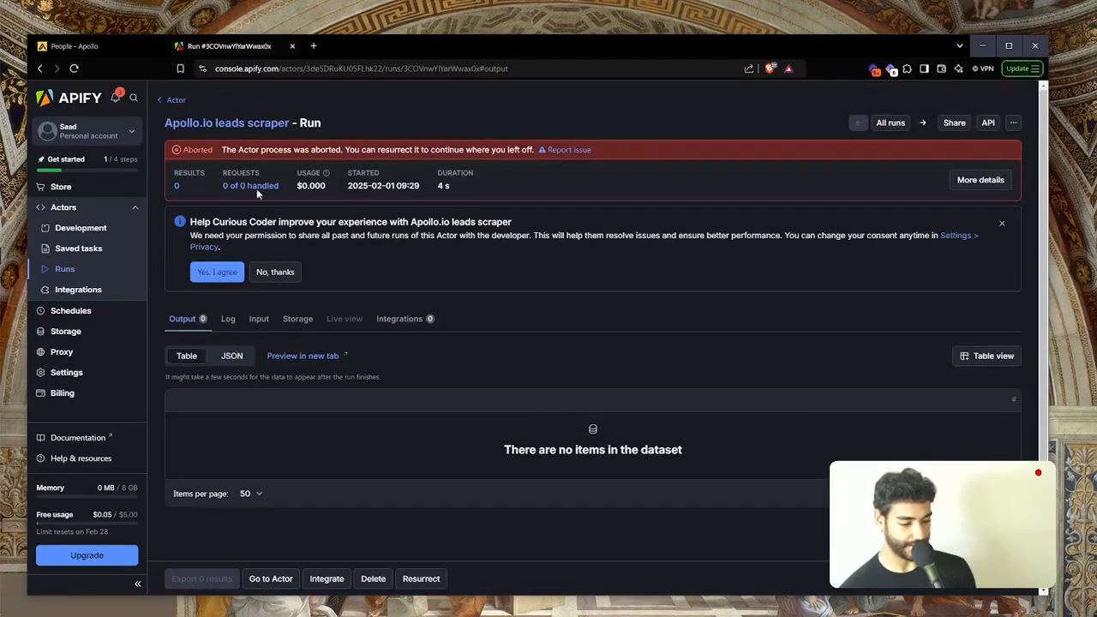
left_click(249, 126)
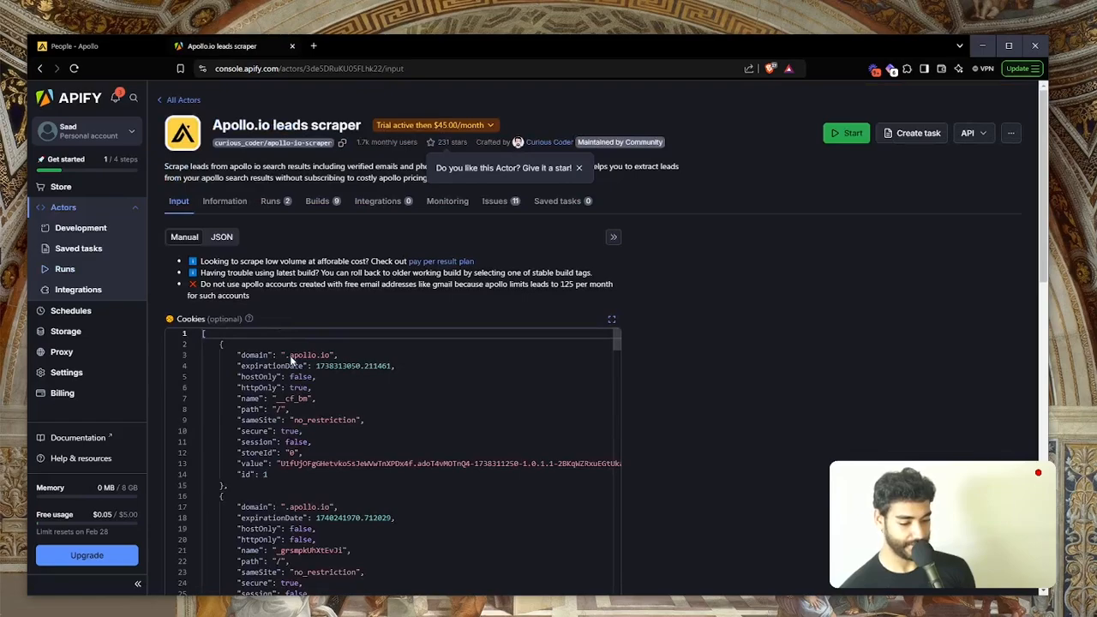
left_click(295, 388)
key("ctrl+a")
key("BackSpace")
key("ctrl+v")
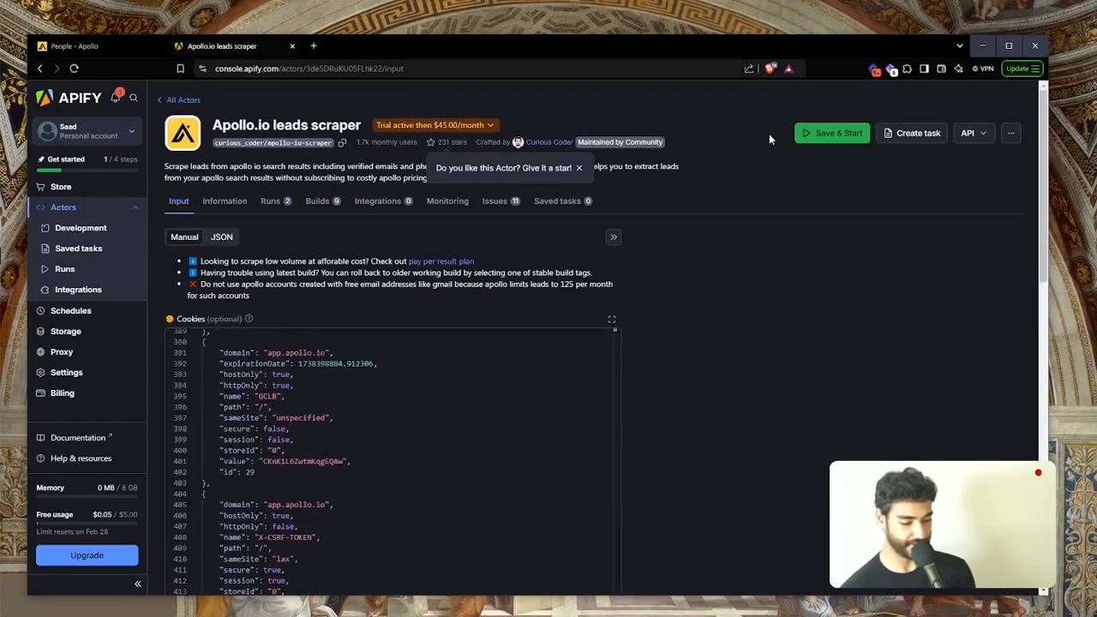
left_click(844, 133)
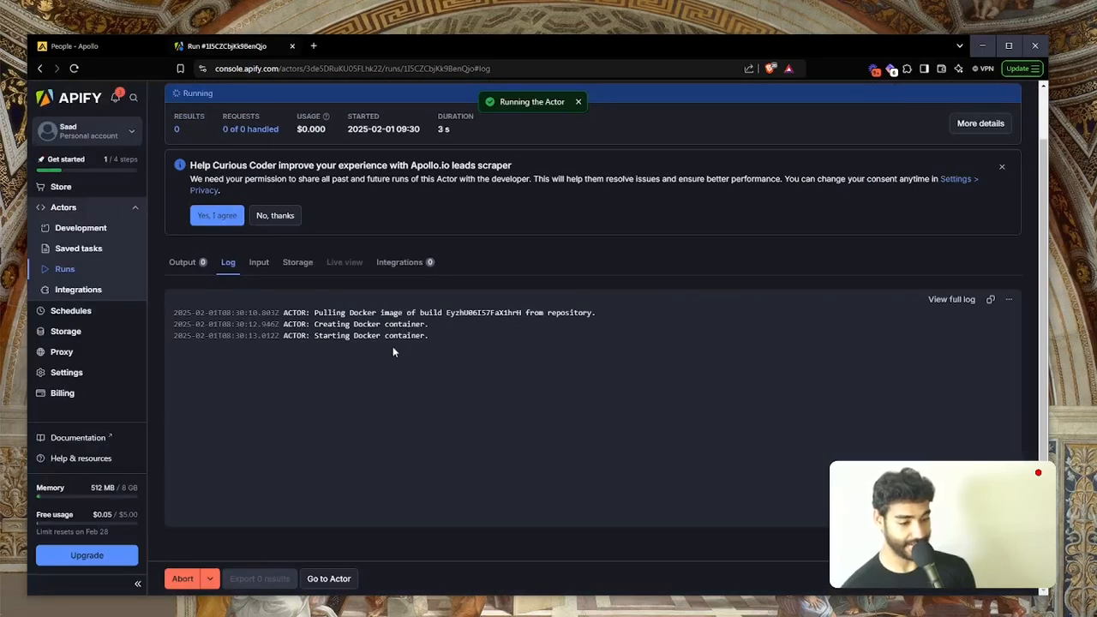
Step: Open Make in a new tab and create a new scenario
key("ctrl+t")
type("make")
key("Return")
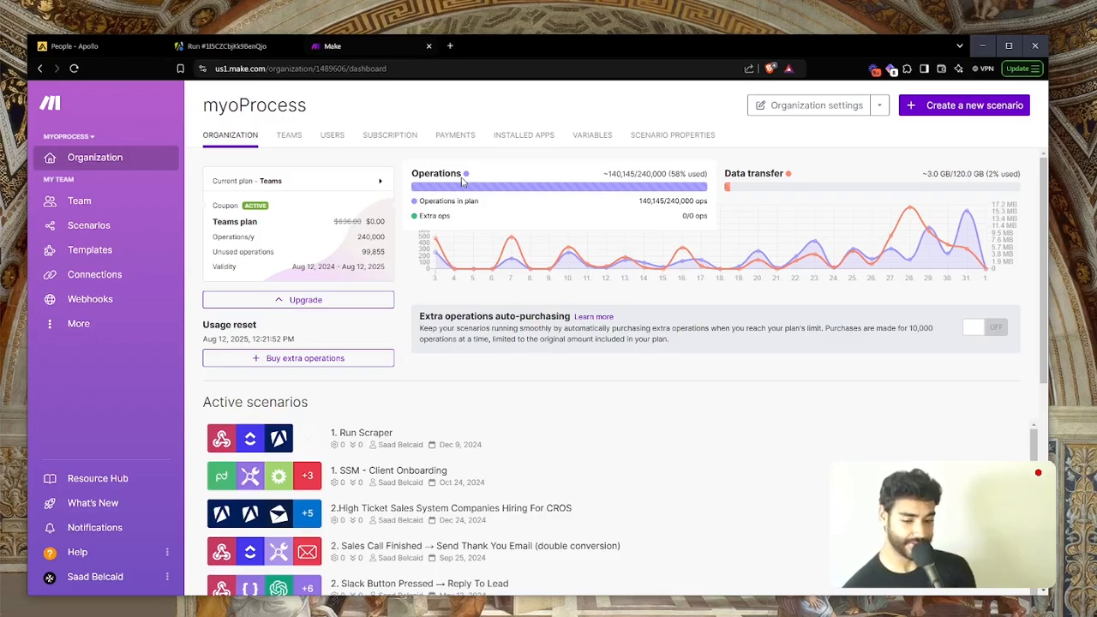
left_click(974, 102)
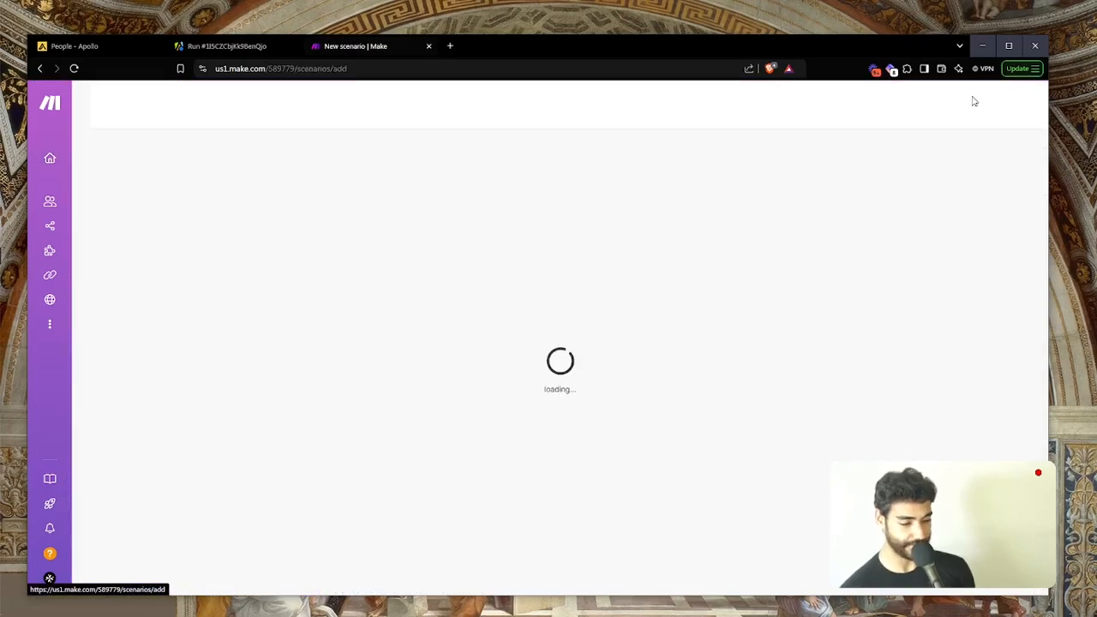
Step: Return to the Apify run and examine the log lines about scraped records and finding emails
key("ctrl+Tab")
key("ctrl+Tab")
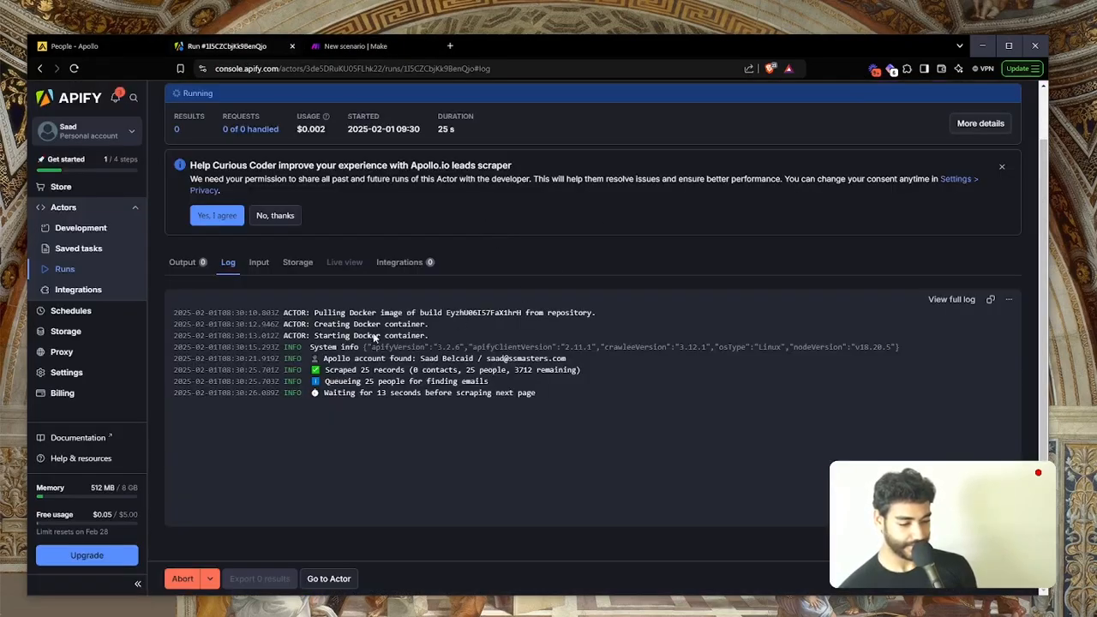
left_click_drag(426, 381, 514, 382)
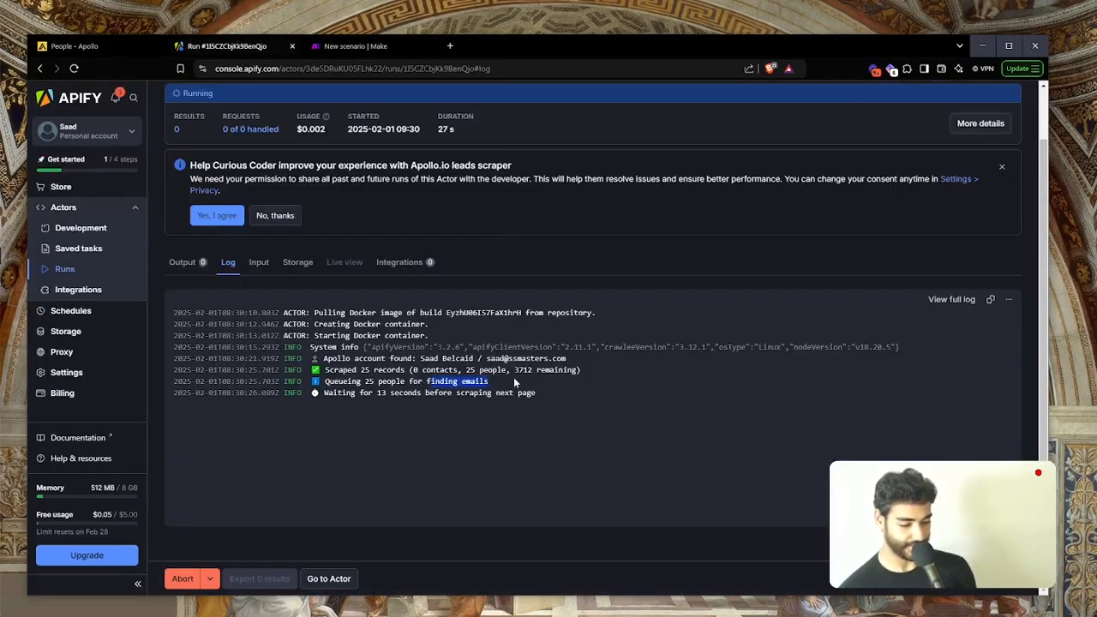
scroll(520, 372, "up", 5, "ctrl")
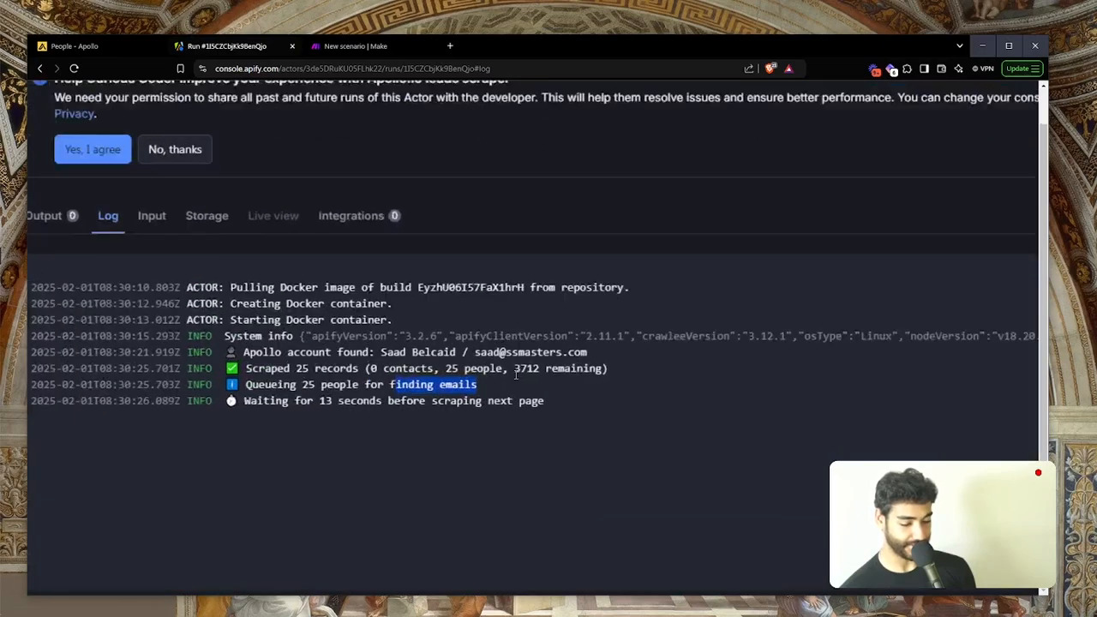
scroll(486, 386, "down", 5, "ctrl")
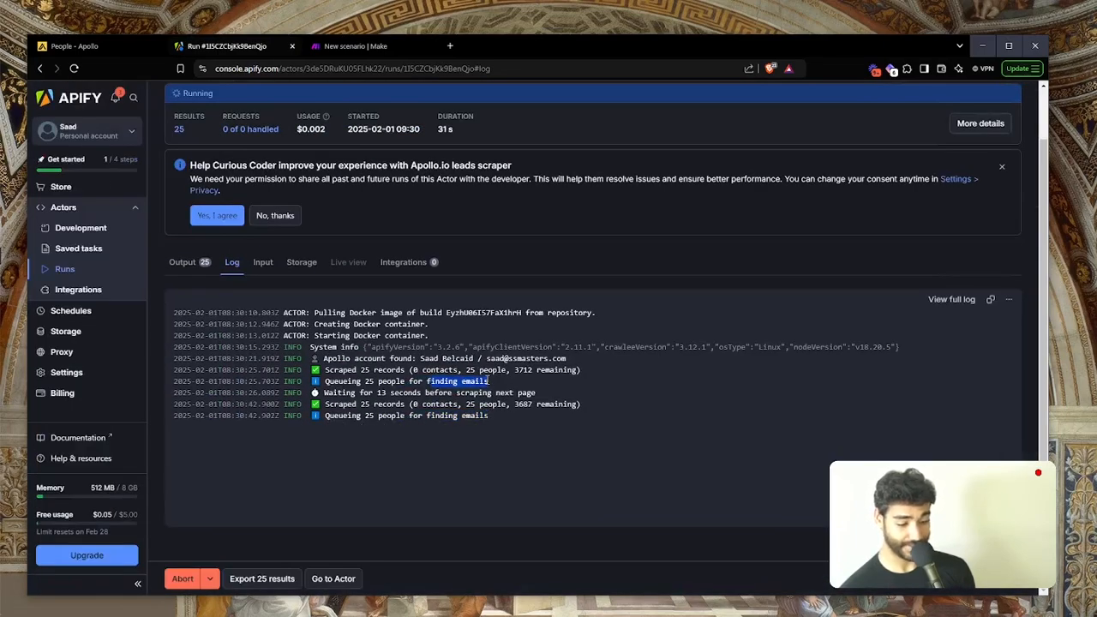
Step: Switch to the new Make scenario and rename it "Spin the wheel (Day 4) Crypto Startups Sales System"
key("ctrl+shift+Tab")
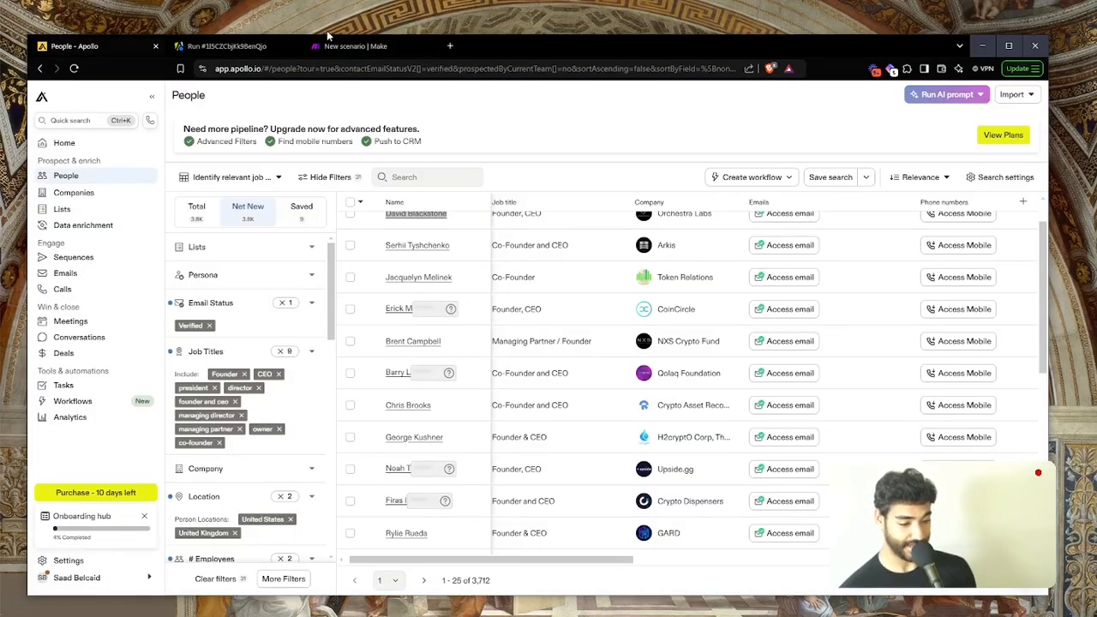
left_click(374, 47)
left_click(148, 108)
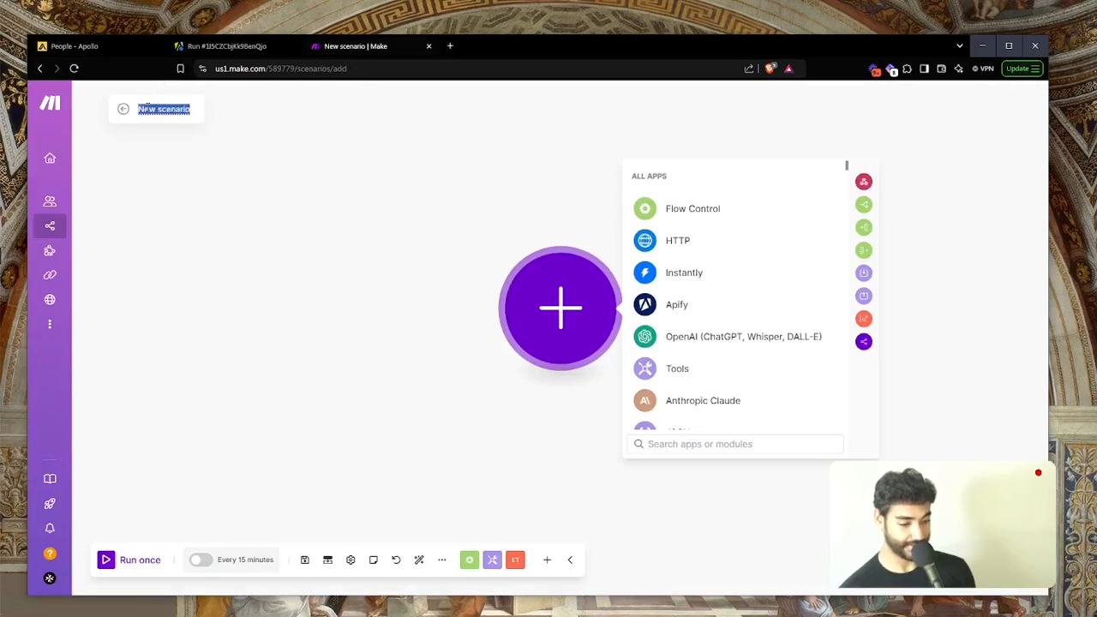
type("Ca")
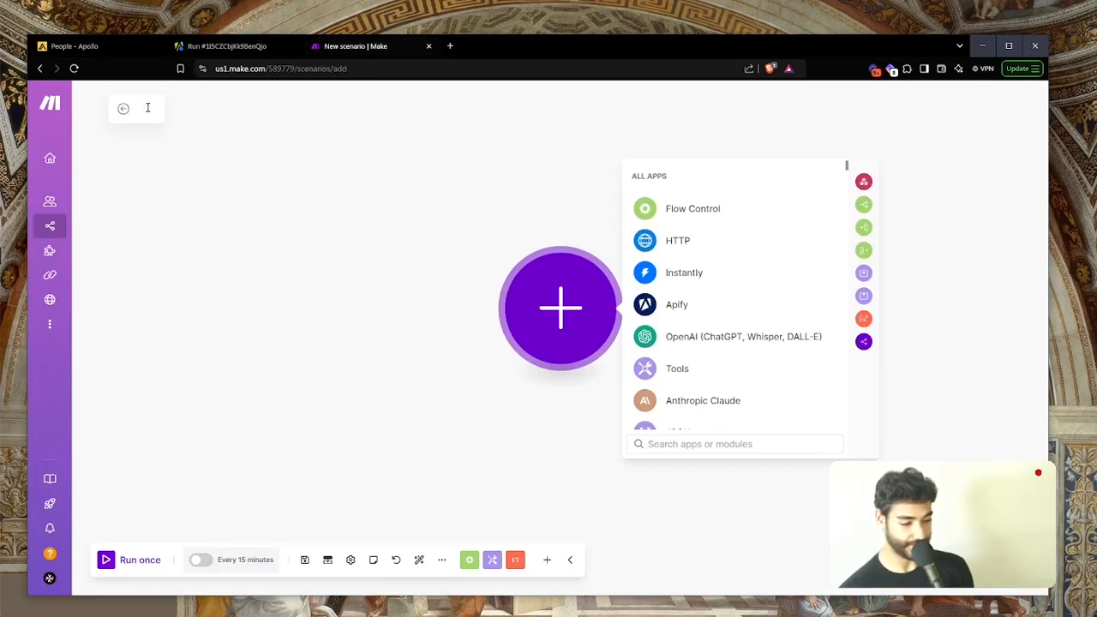
type("in the whe")
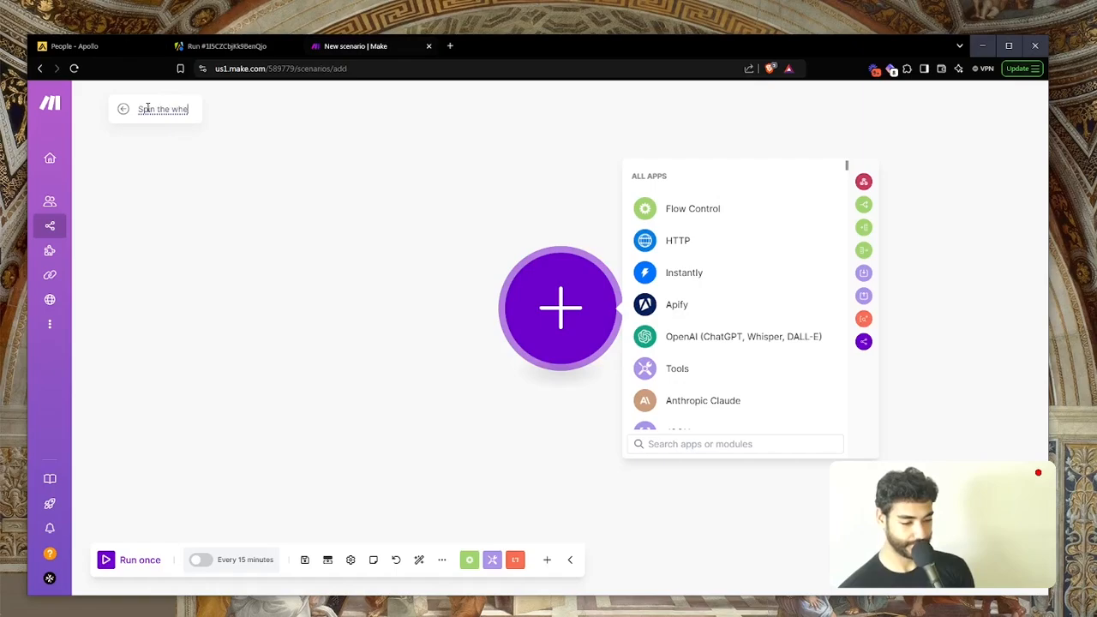
type("el (Day")
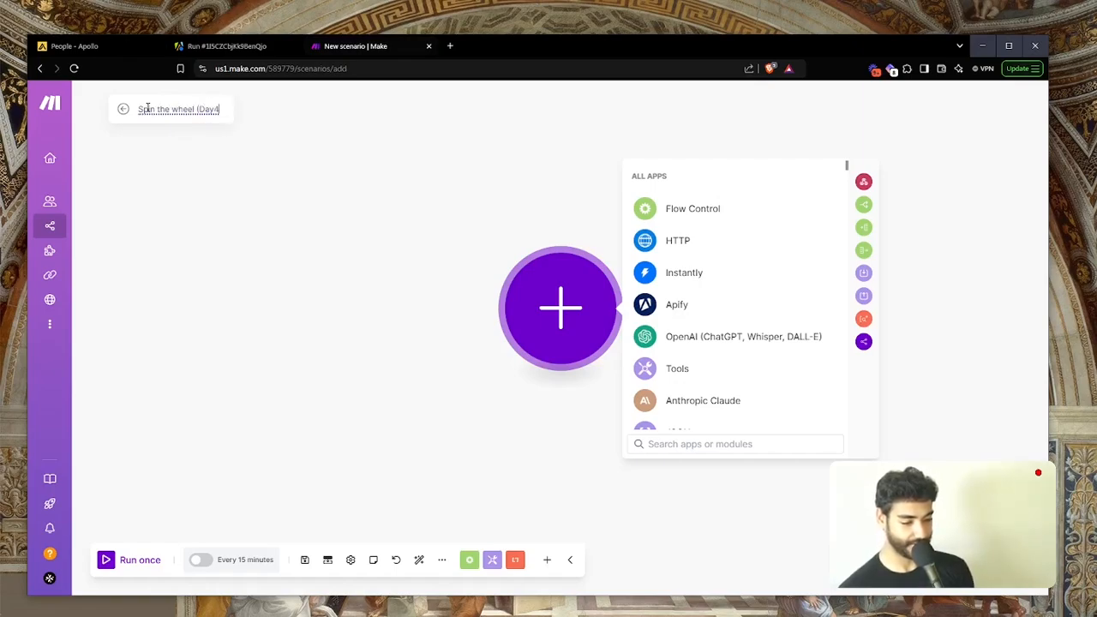
type(" 4) Cry")
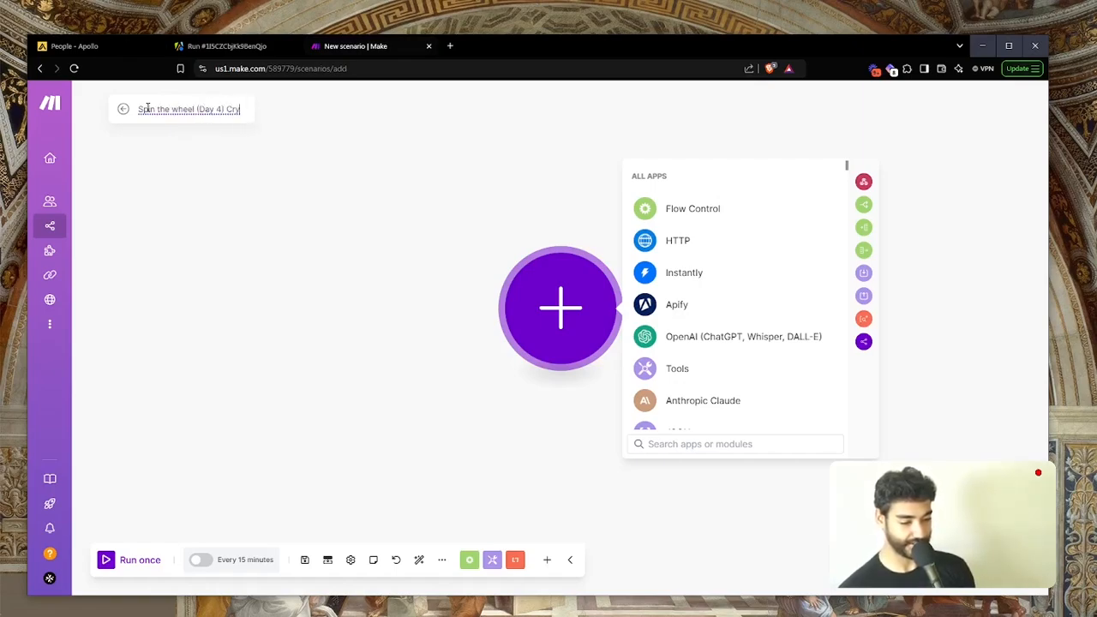
type("pto Startups Sales S")
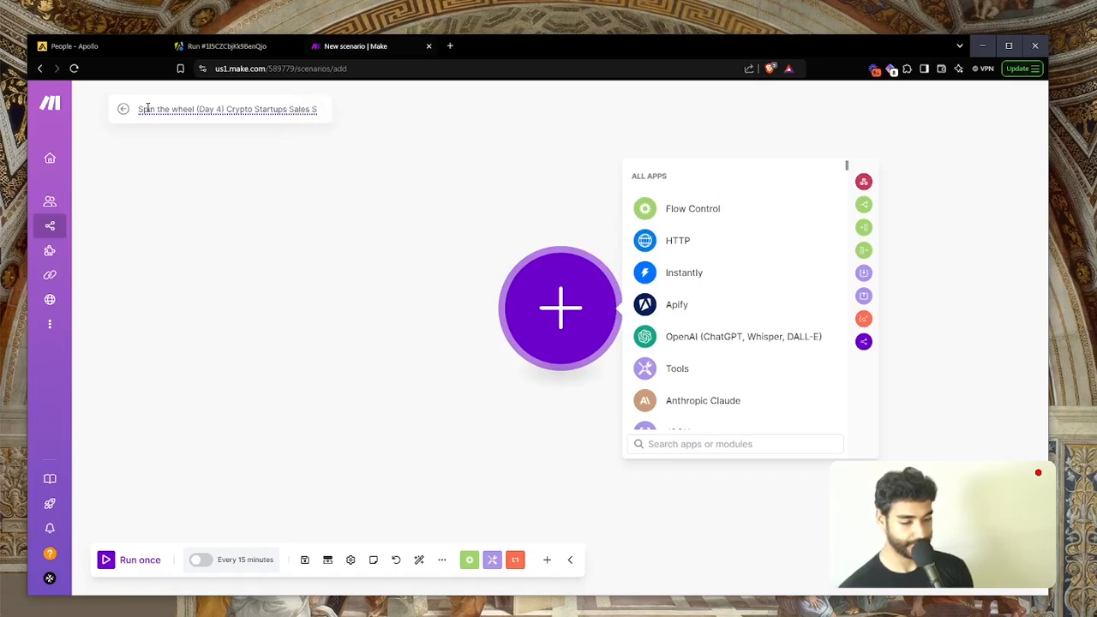
type("ystem")
key("Return")
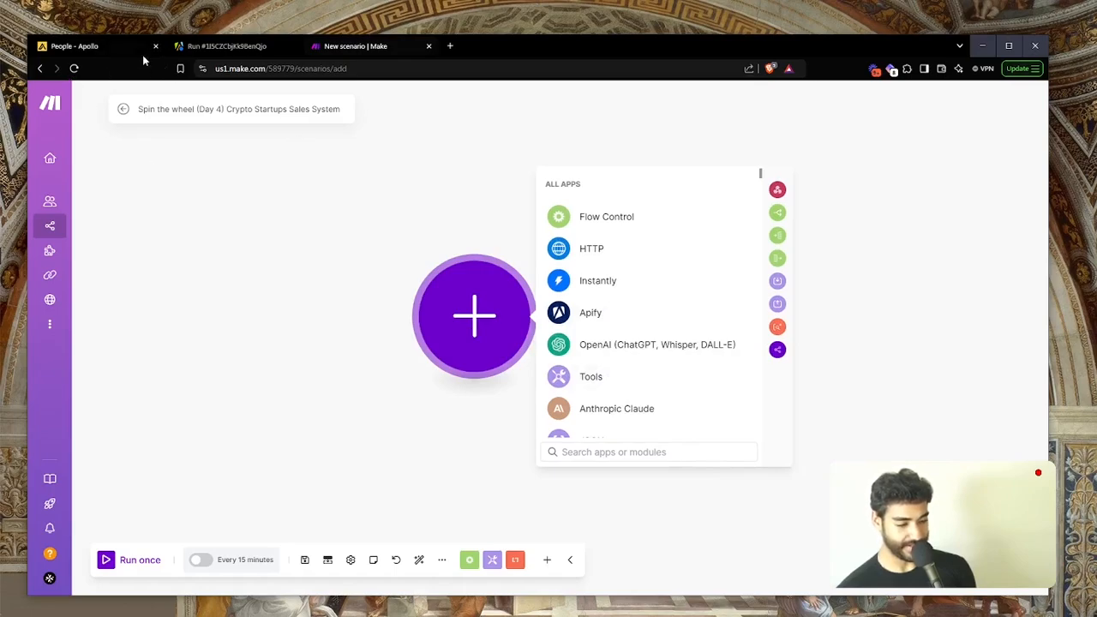
Step: Check the Apify run's log, return to Make and add an Apify Get Dataset Items module, leaving its settings unfilled
left_click(206, 49)
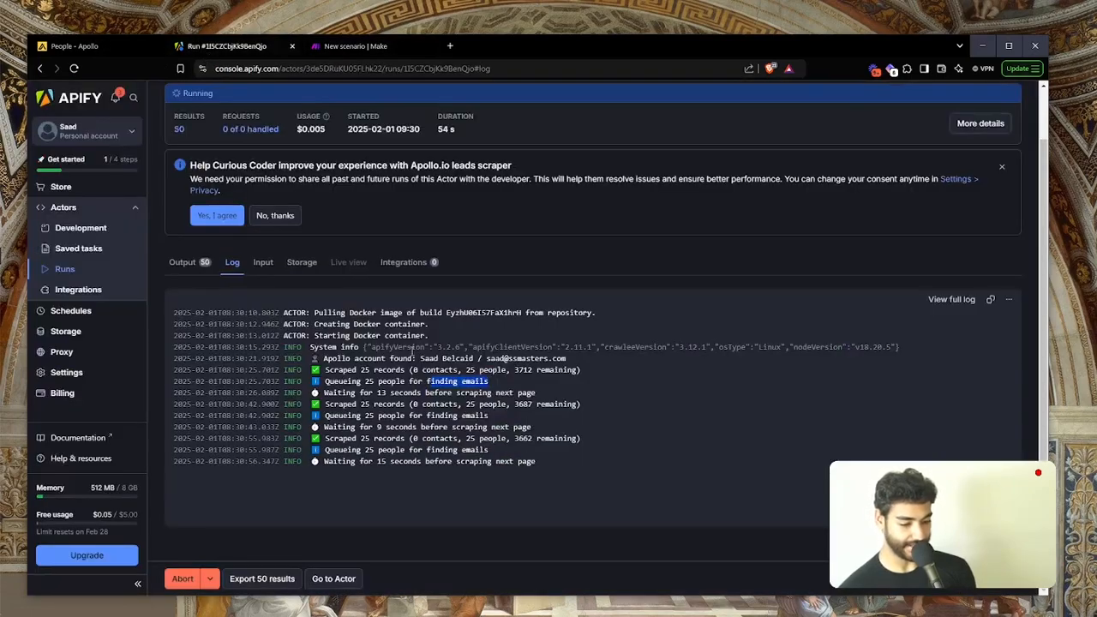
left_click(347, 45)
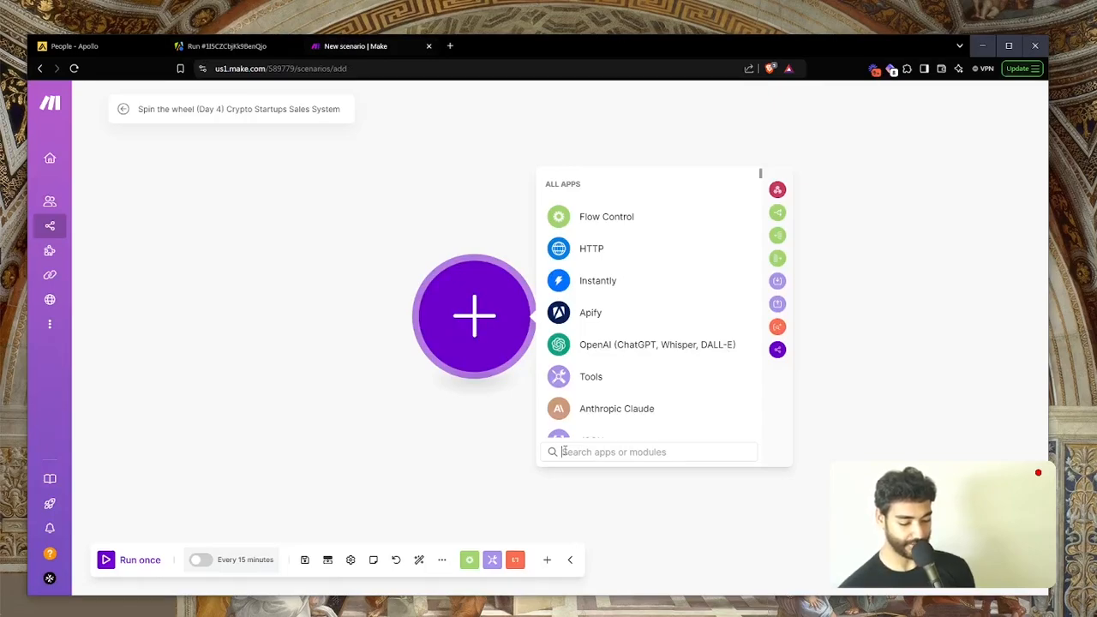
type("apif")
key("Return")
type("get")
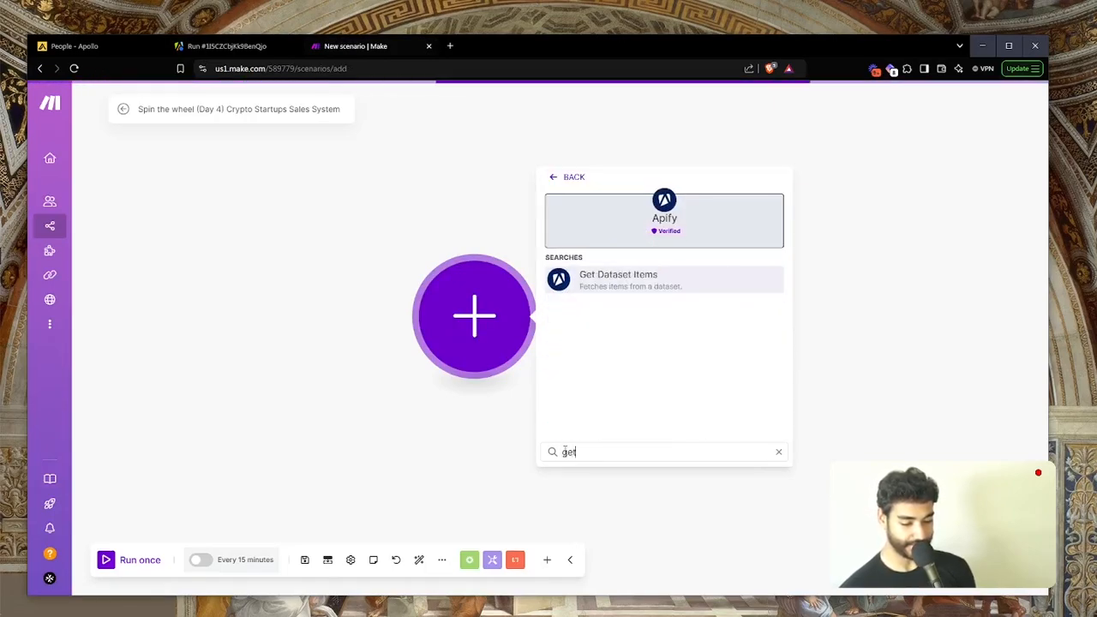
key("Return")
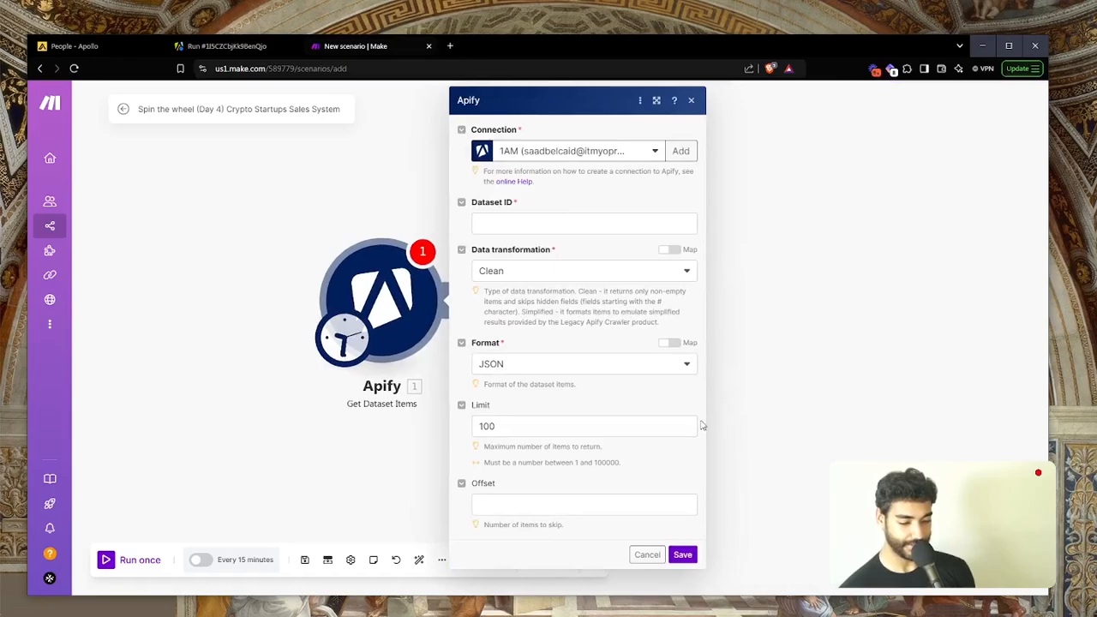
left_click(713, 456)
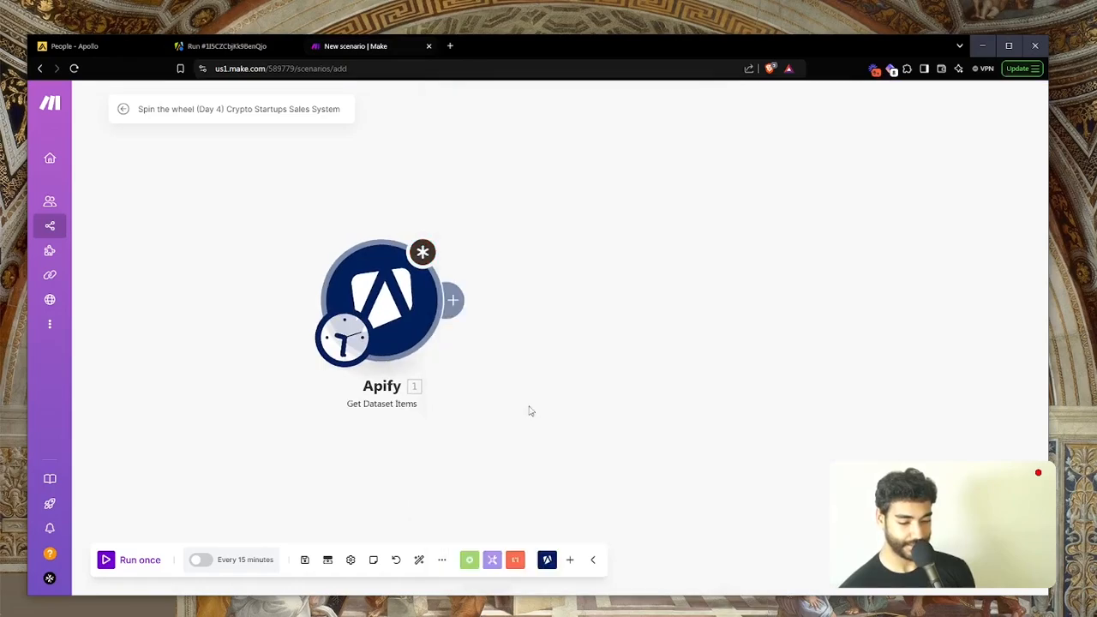
Step: Add an HTTP Make a request module after the Apify module
left_click(569, 560)
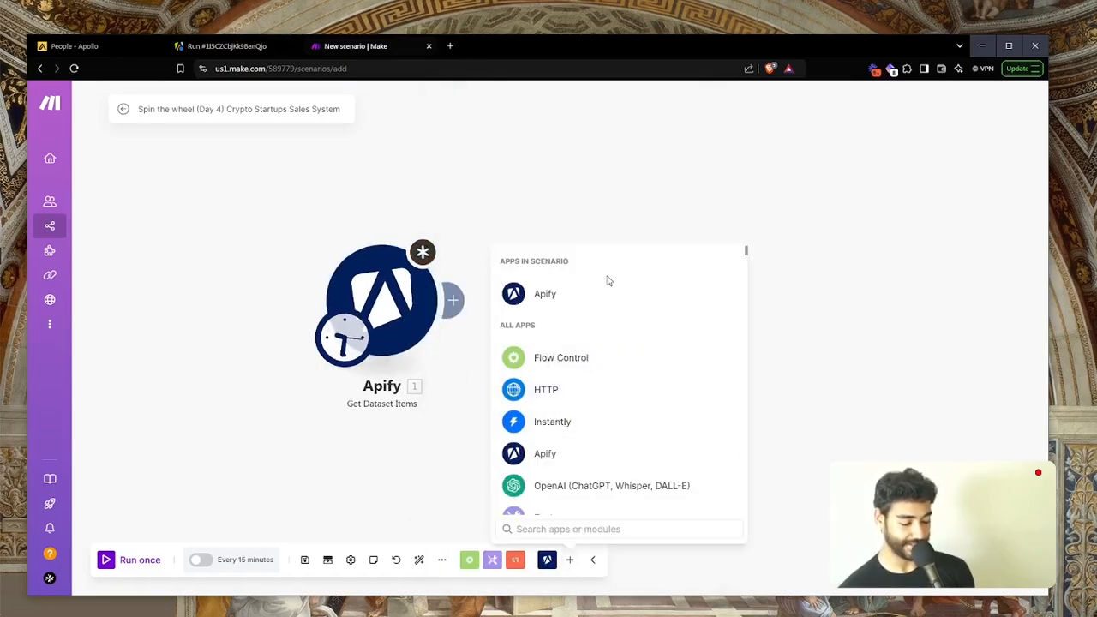
left_click(565, 389)
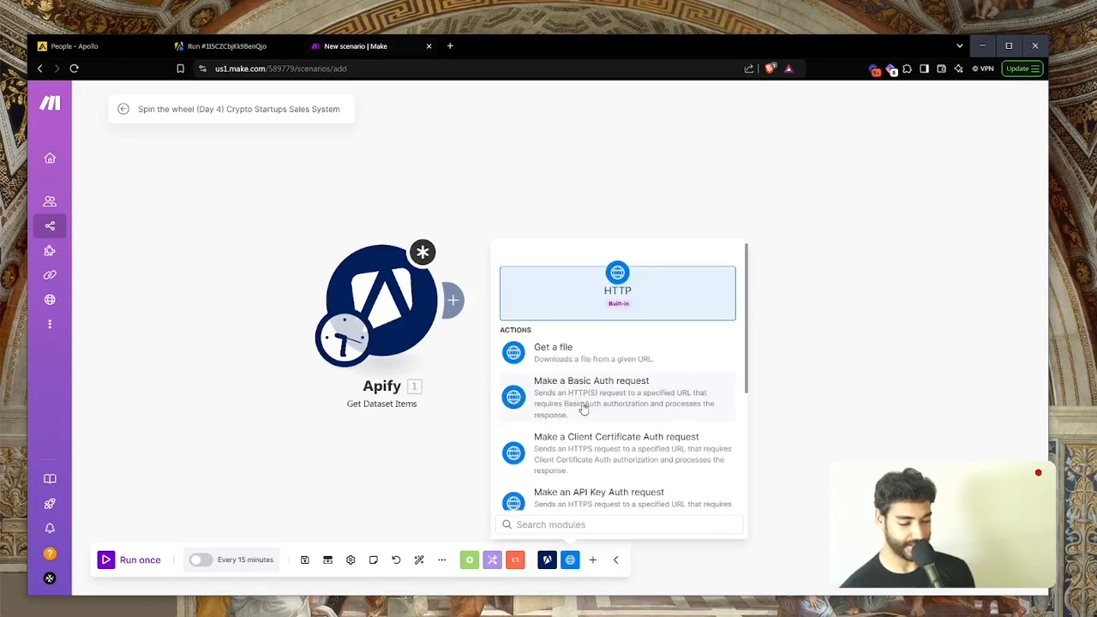
type("make")
key("Return")
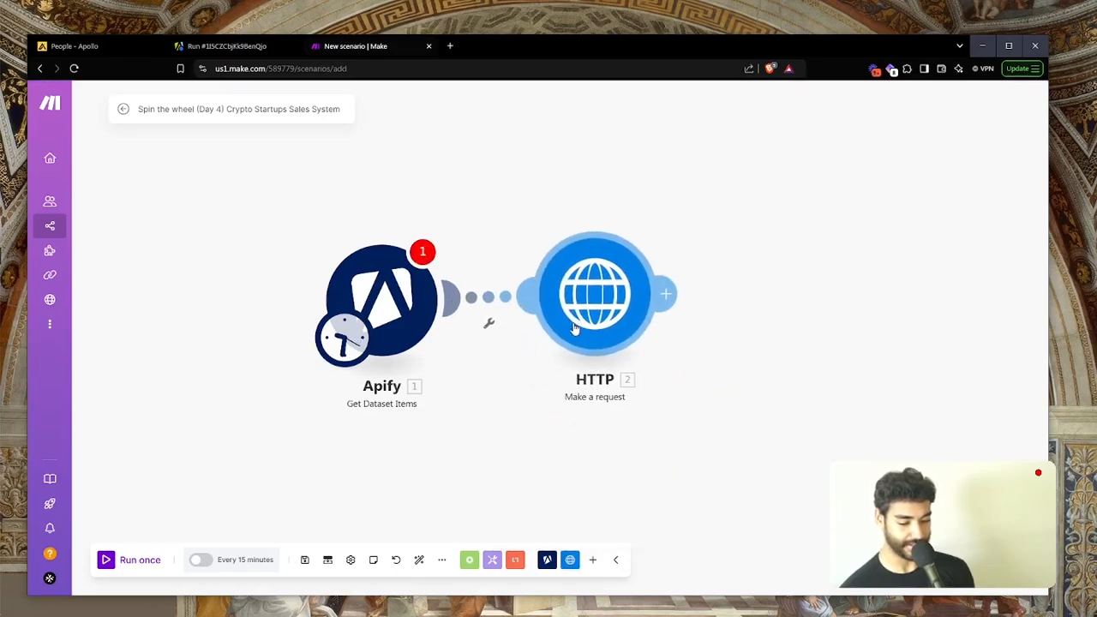
Step: Open mails.so in a new tab and go to its API integration page
key("ctrl+t")
type("mail")
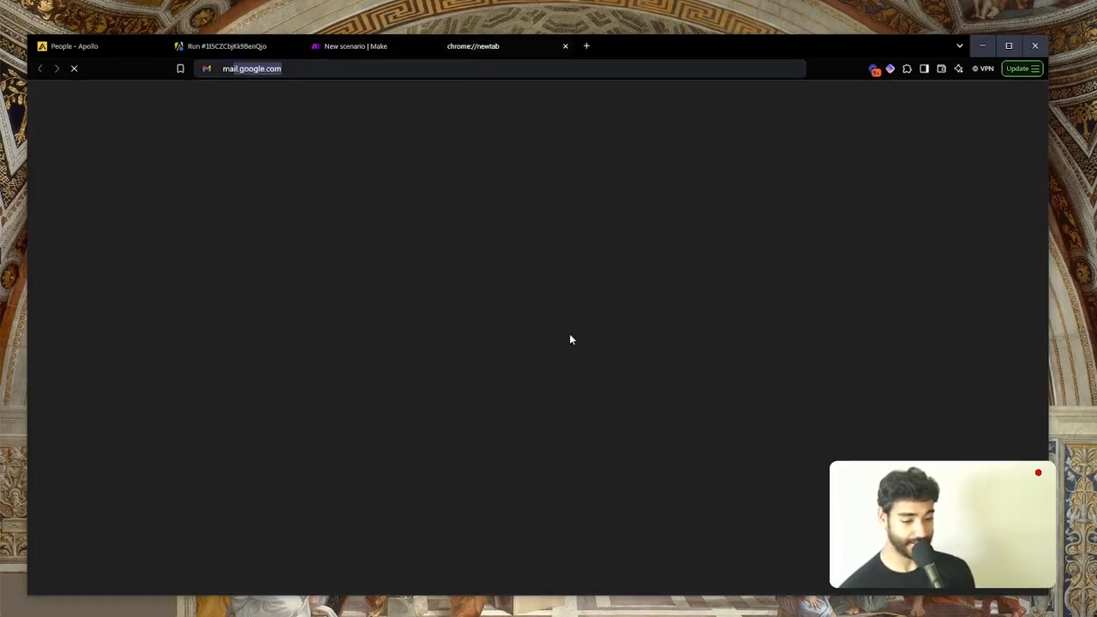
type("s")
key("Return")
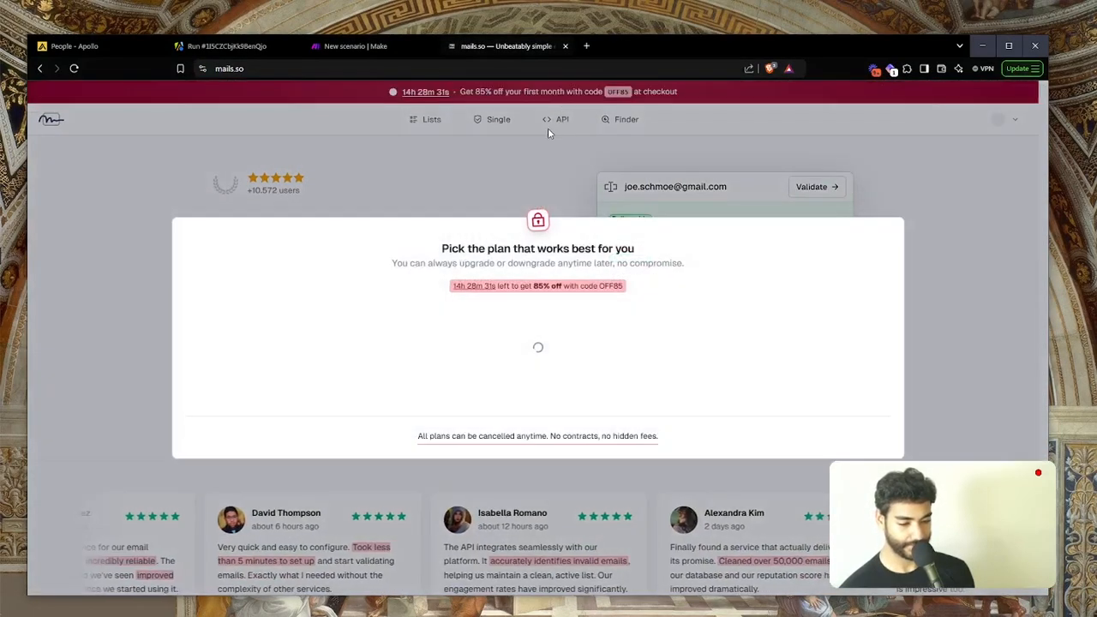
left_click(562, 115)
left_click(563, 117)
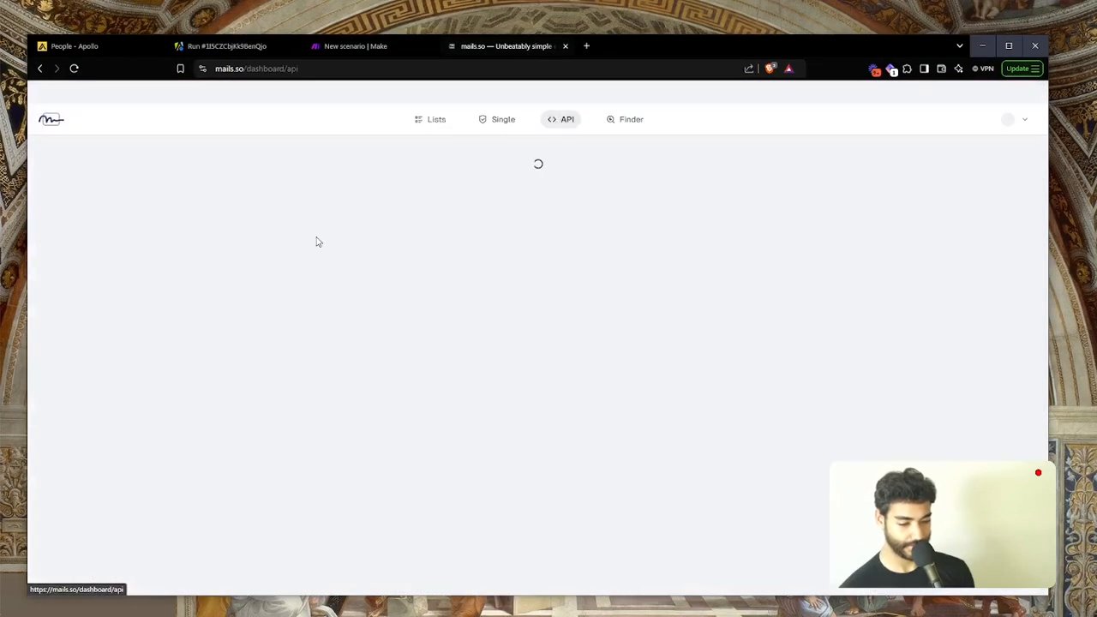
Step: Copy the /v1/validate endpoint URL line from the cURL example in the API Playground
scroll(316, 257, "down", 1)
key("ctrl+plus")
key("ctrl+plus")
key("ctrl+plus")
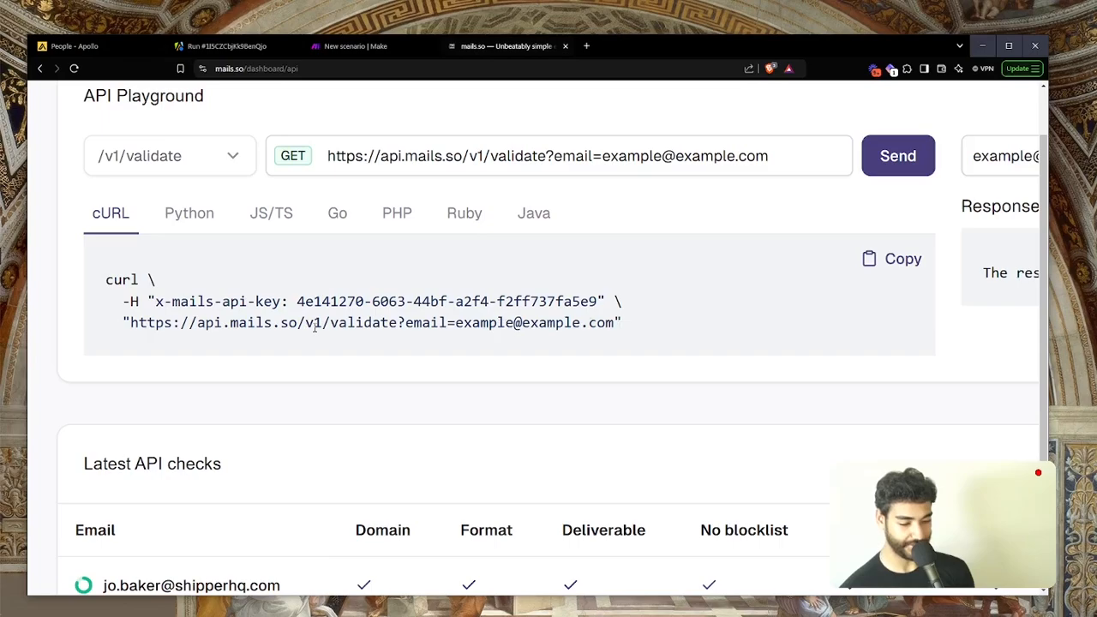
key("ctrl+0")
triple_click(396, 309)
key("ctrl+c")
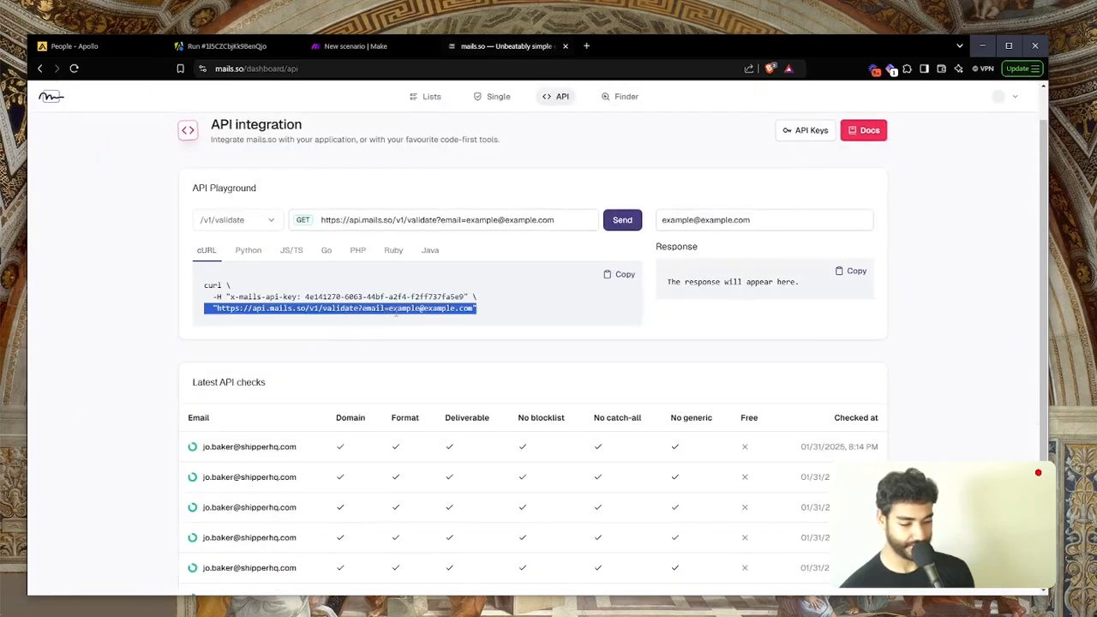
Step: Return to Make and paste the mails.so validate URL into the HTTP module's URL, removing the quotation marks and leading spaces
key("ctrl+Tab")
key("ctrl+Tab")
key("ctrl+Tab")
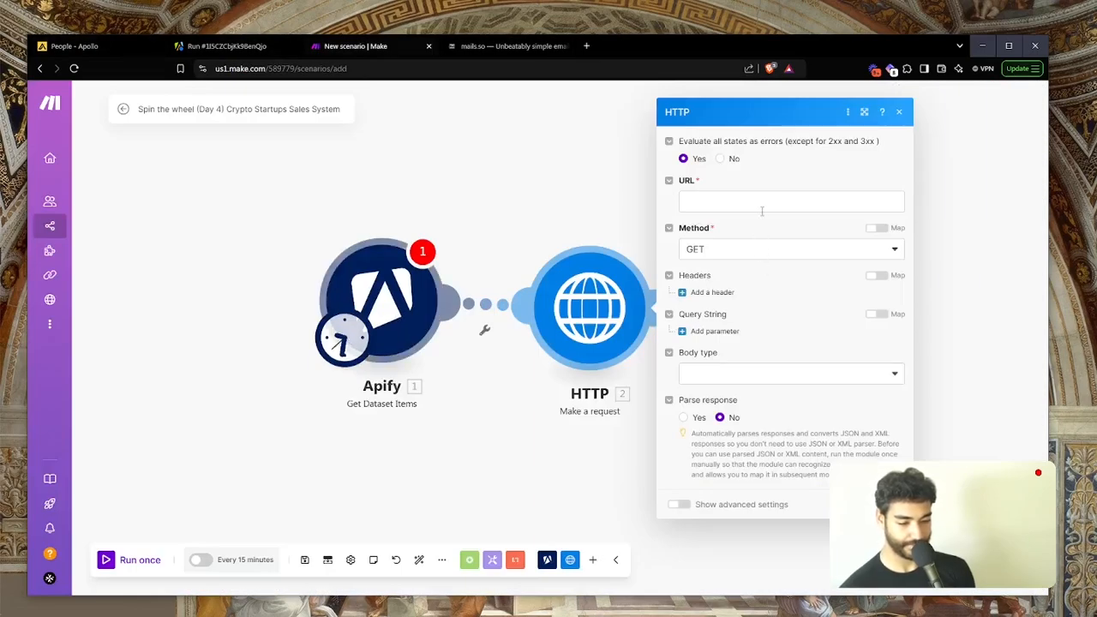
left_click(761, 209)
key("ctrl+v")
key("ctrl+plus")
key("ctrl+plus")
key("ctrl+plus")
key("ctrl+plus")
key("BackSpace")
key("ctrl+a")
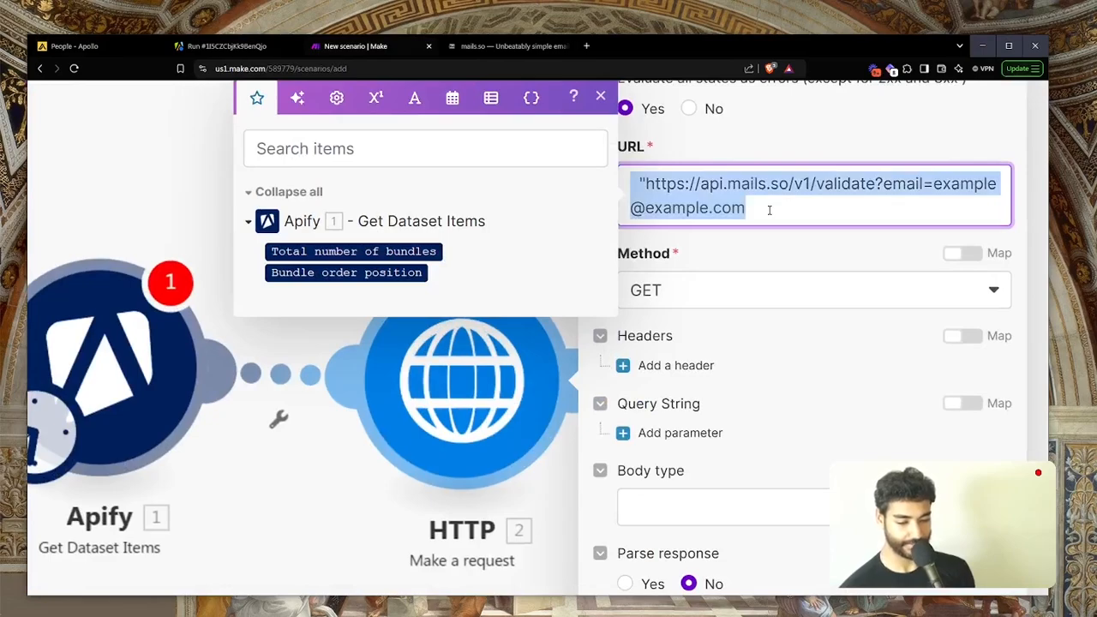
left_click(769, 210)
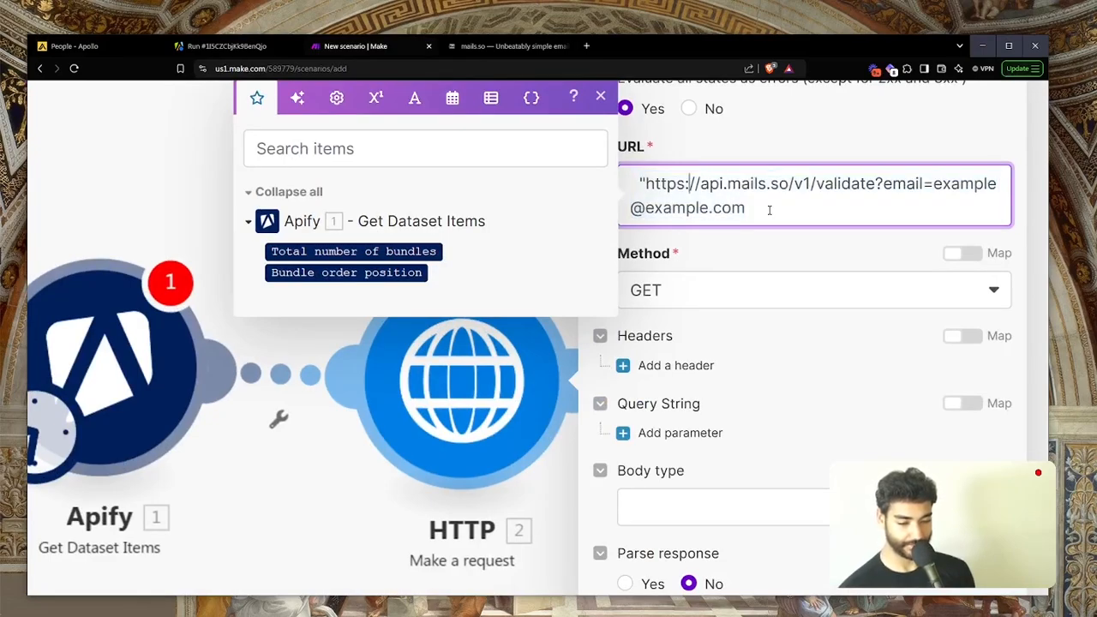
key("BackSpace")
key("ctrl+minus")
key("ctrl+minus")
key("ctrl+minus")
key("ctrl+minus")
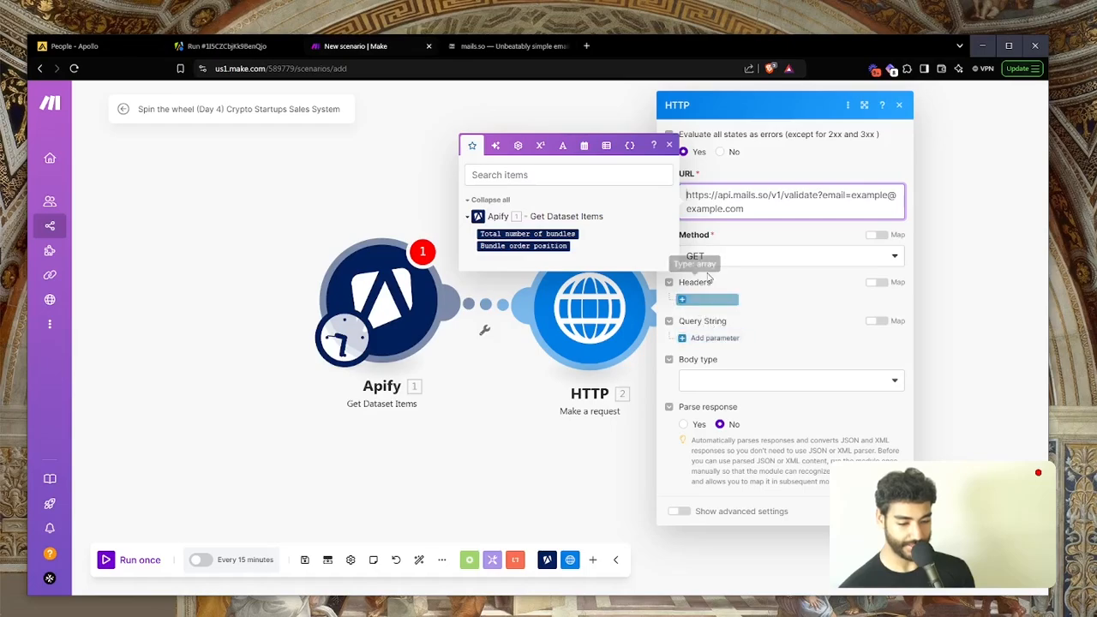
Step: Add a header to the HTTP request and name it x-mails-api-key, copied from the mails.so cURL example
left_click(722, 299)
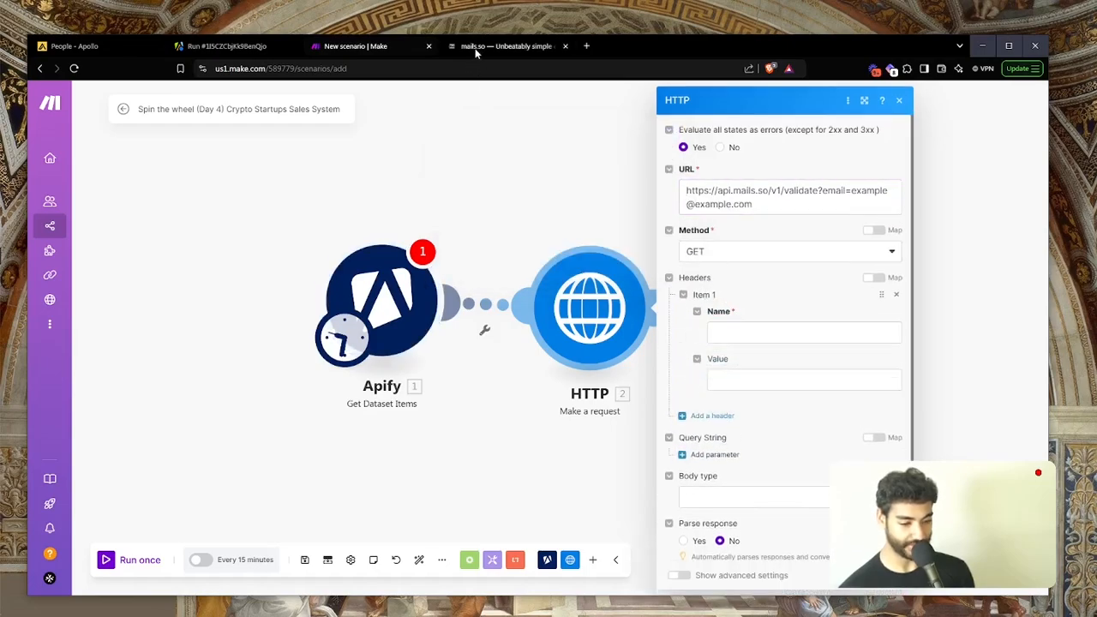
left_click(505, 46)
key("ctrl+plus")
key("ctrl+plus")
key("ctrl+plus")
key("ctrl+plus")
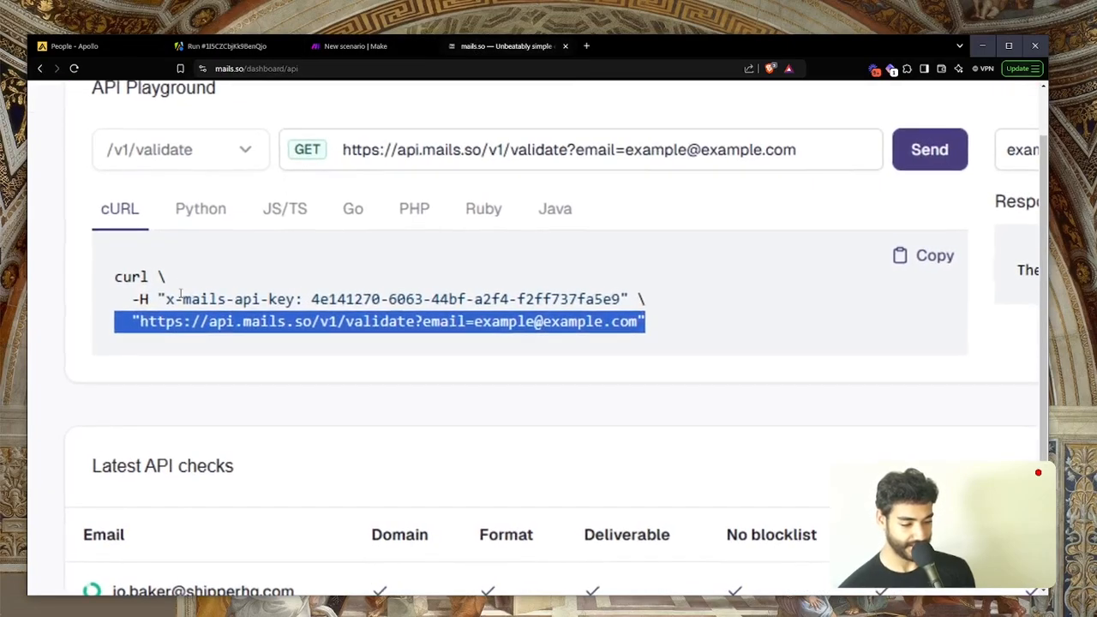
left_click_drag(166, 299, 295, 300)
key("ctrl+c")
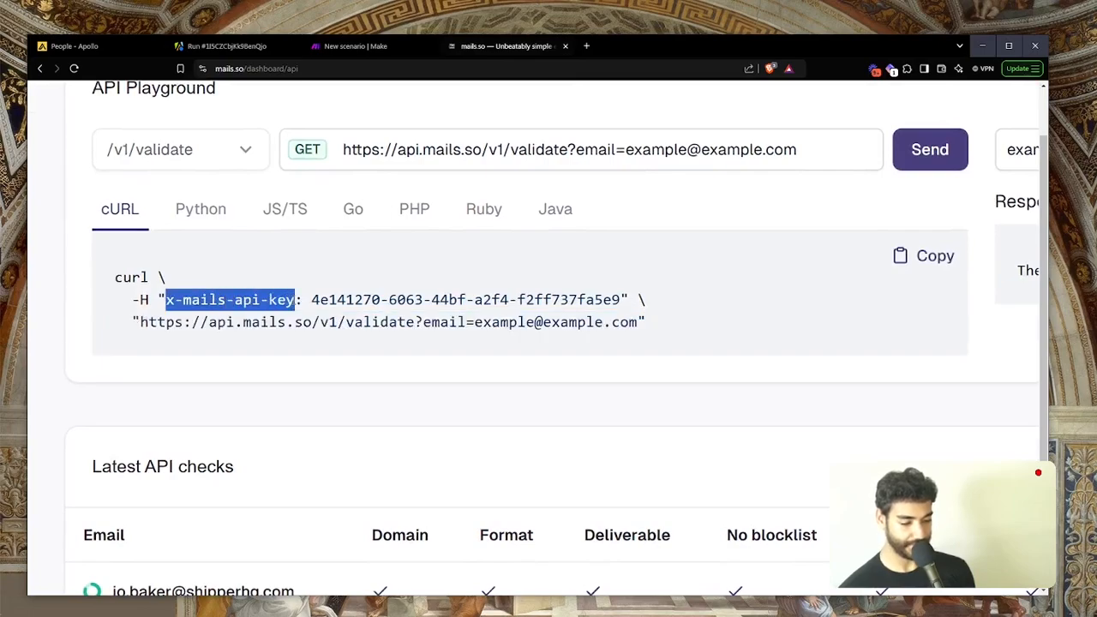
left_click(346, 46)
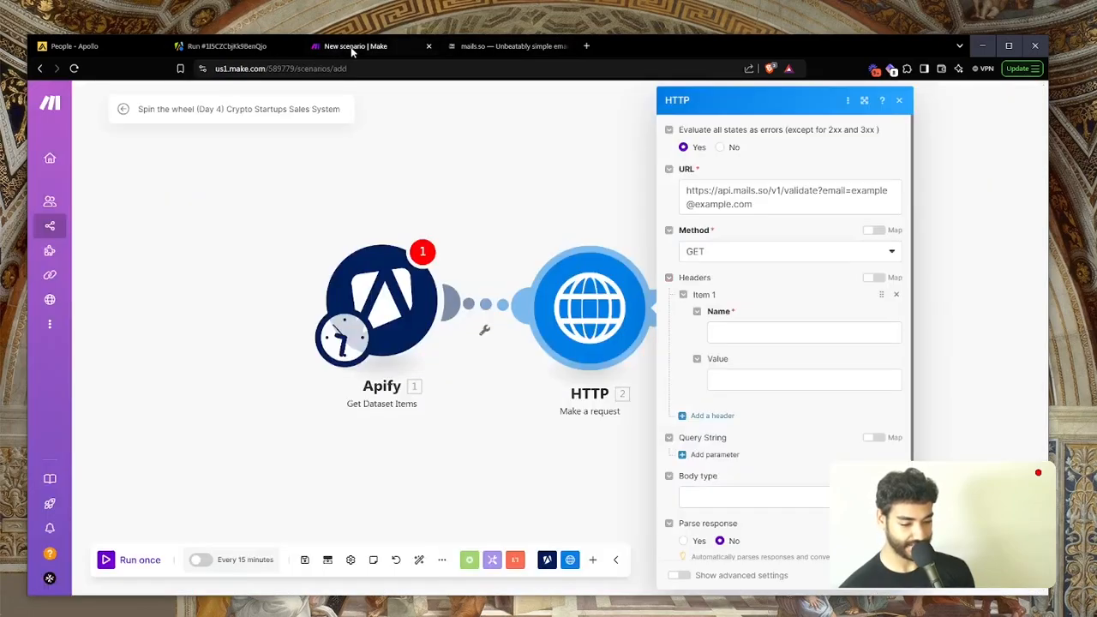
left_click(784, 332)
key("ctrl+v")
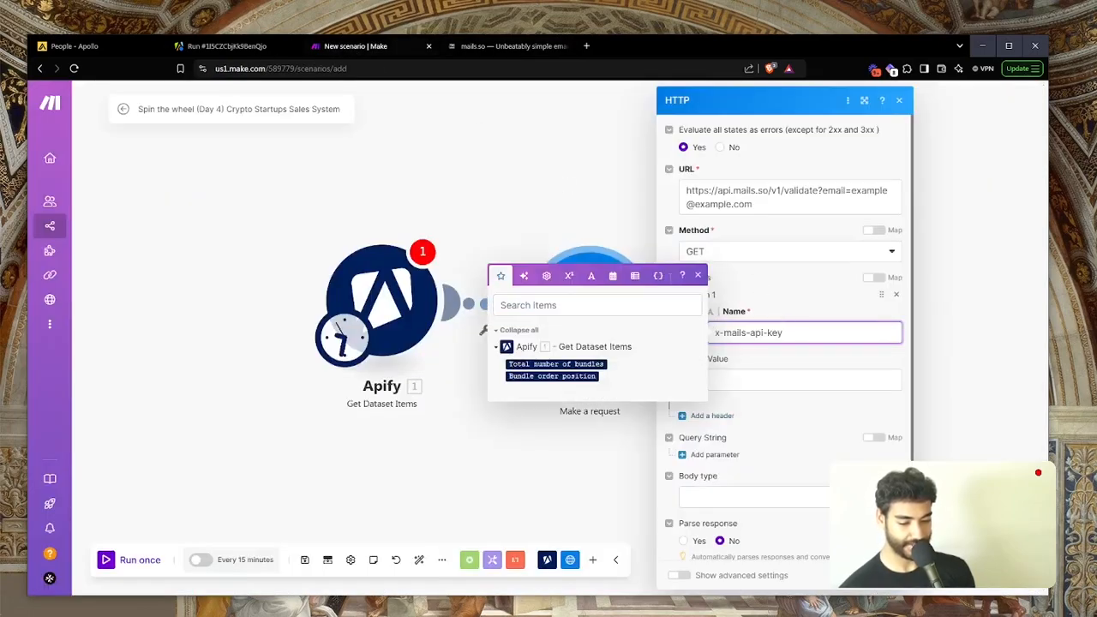
Step: Copy the API key from the mails.so cURL example and paste it as the x-mails-api-key header's value in Make
left_click(507, 48)
left_click_drag(313, 299, 621, 300)
left_click(333, 45)
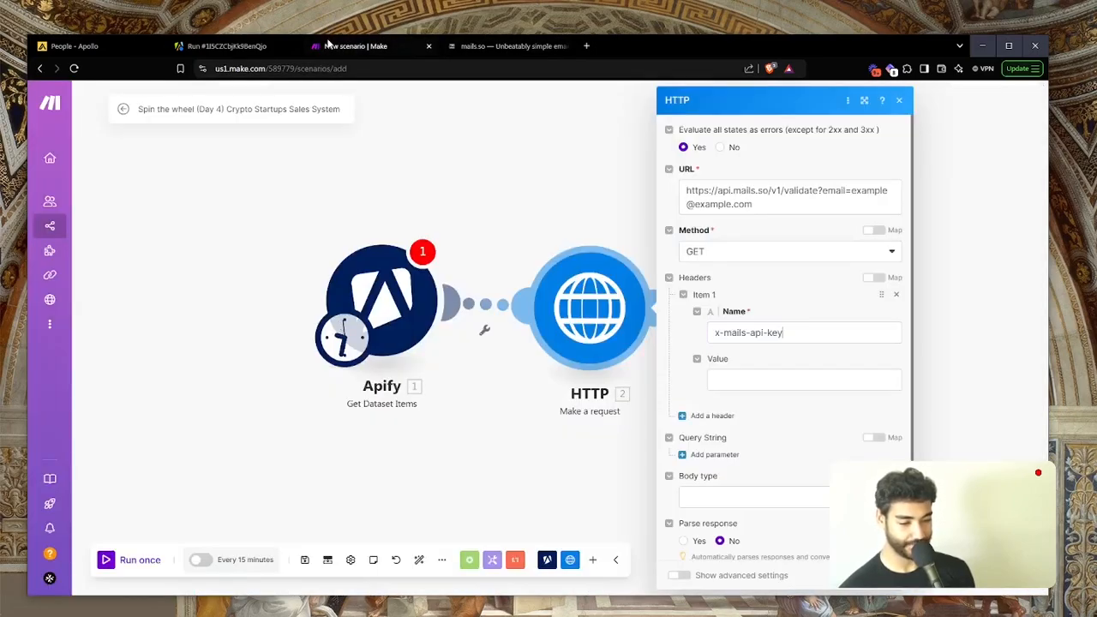
left_click(752, 378)
key("ctrl+v")
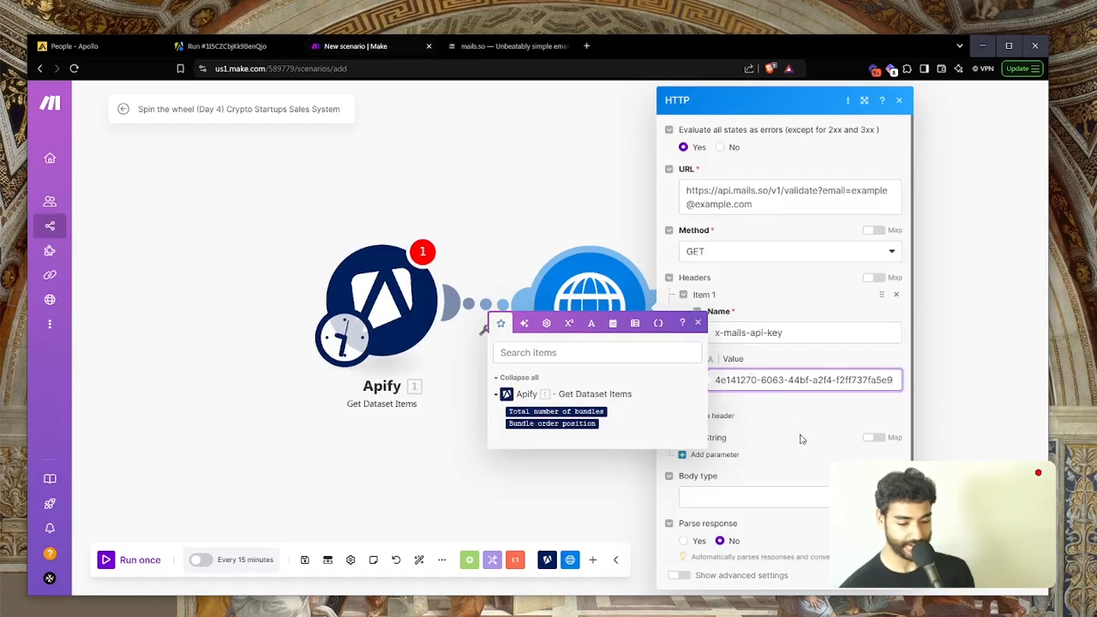
left_click(800, 439)
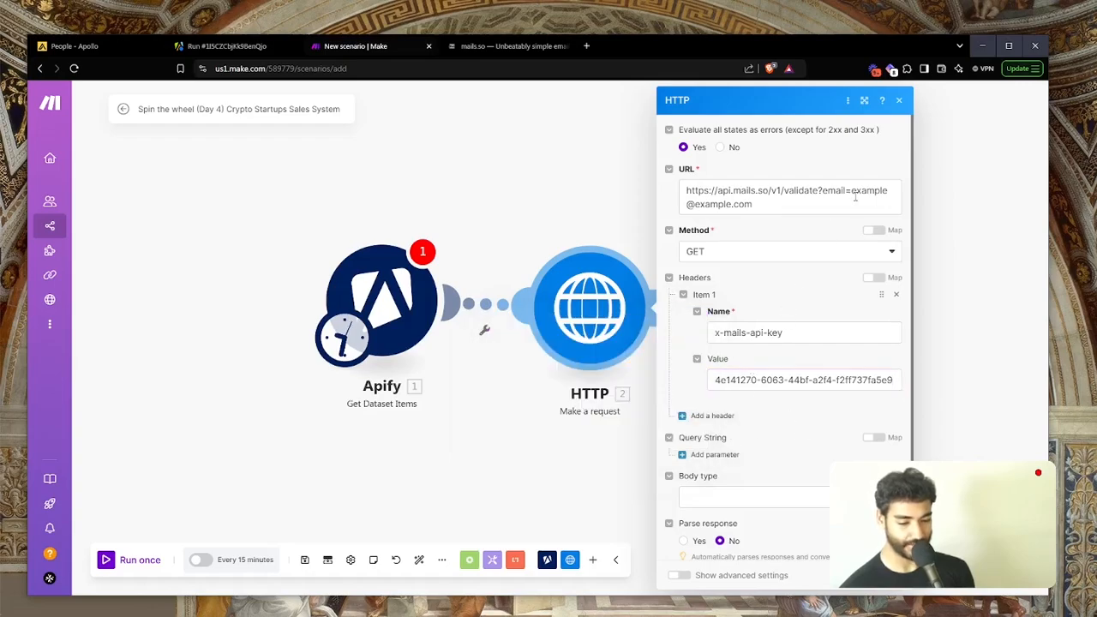
Step: Check the progress of the Apify run and close the mails.so page
left_click_drag(854, 194, 886, 236)
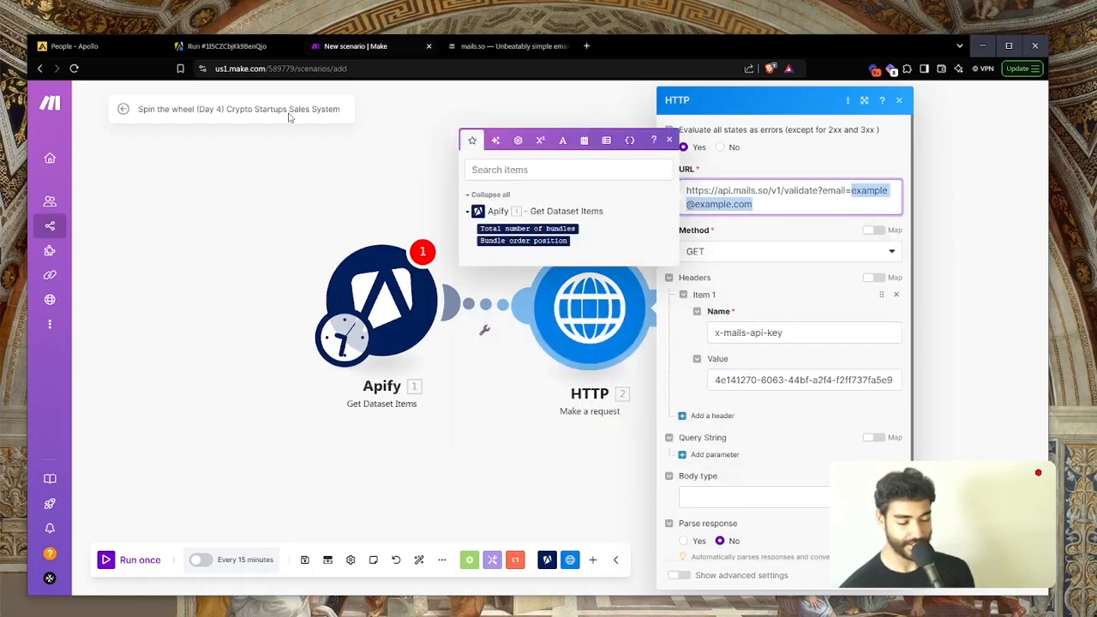
left_click(227, 47)
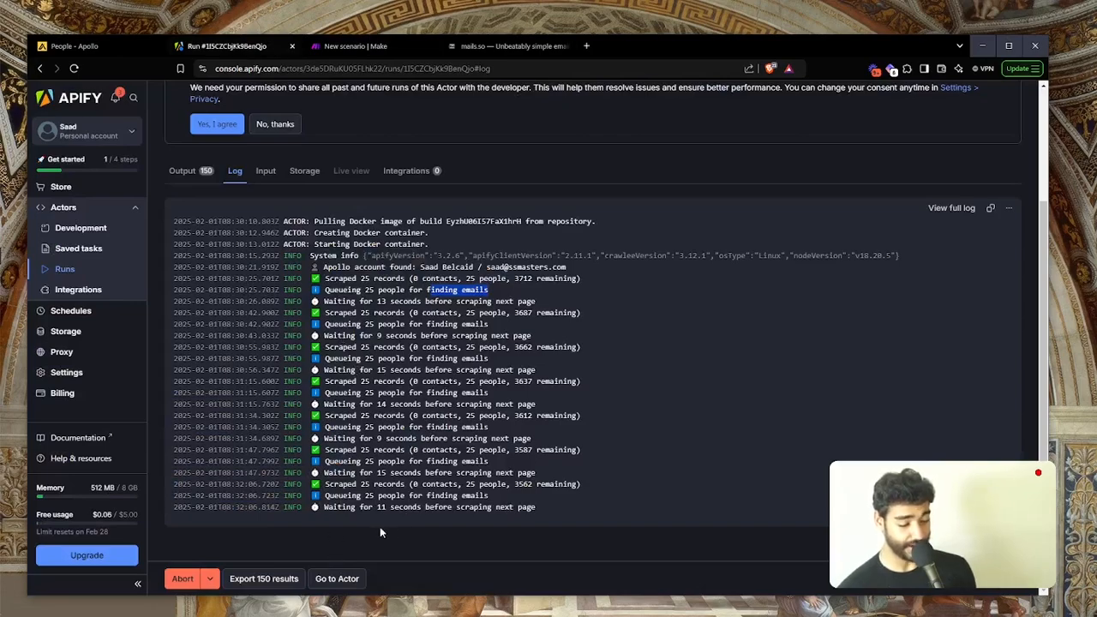
left_click(491, 48)
key("ctrl+w")
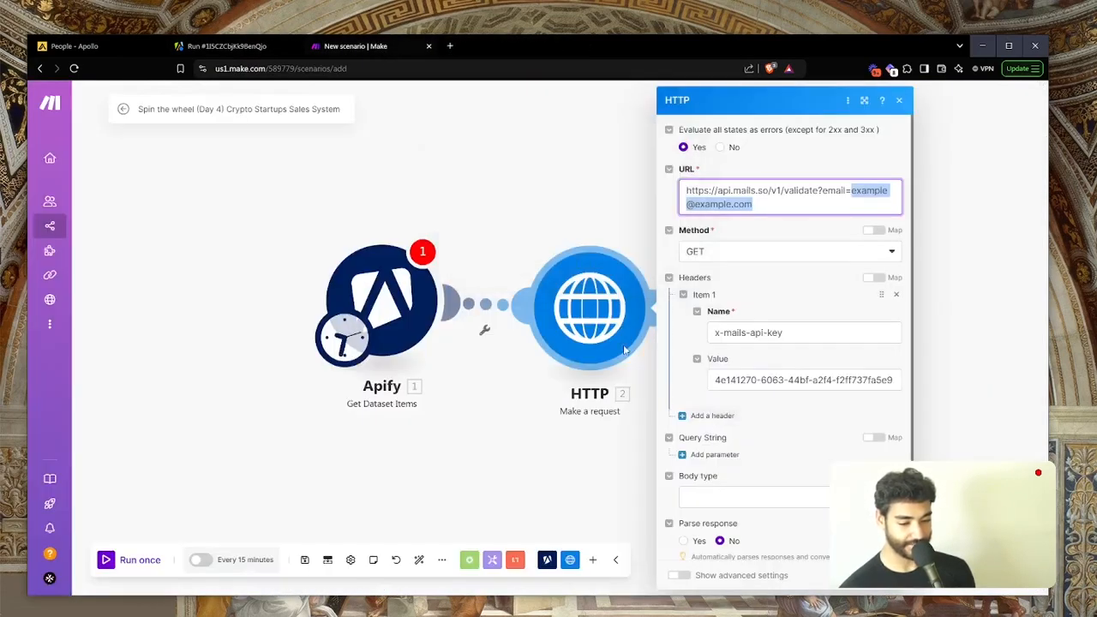
Step: Rename the HTTP module as "Mails.so Validation"
left_click(601, 323)
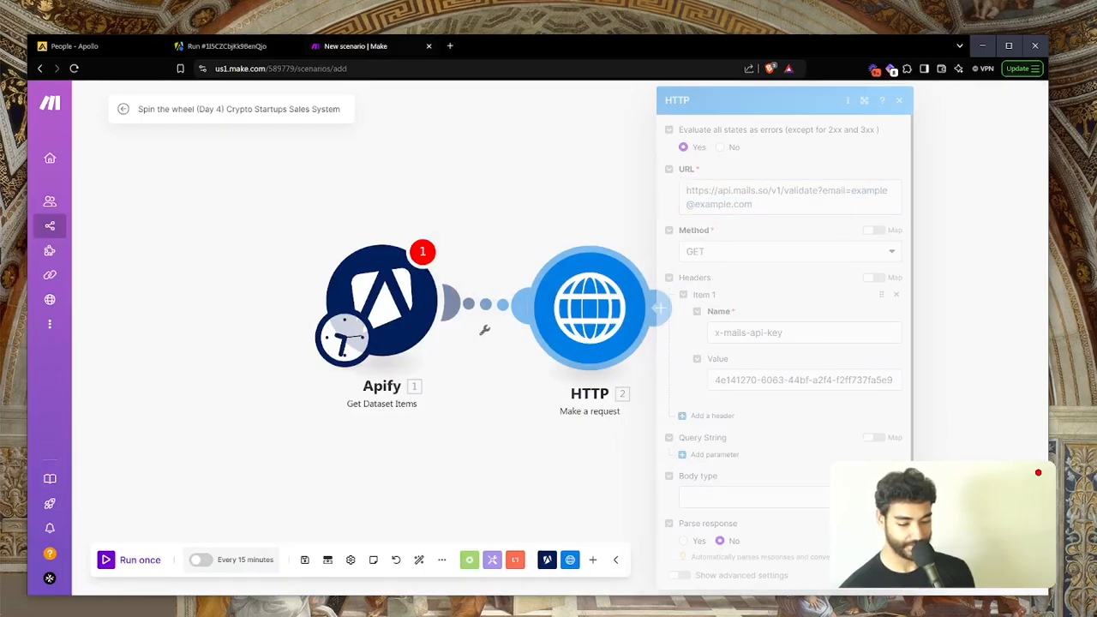
right_click(600, 323)
left_click(669, 385)
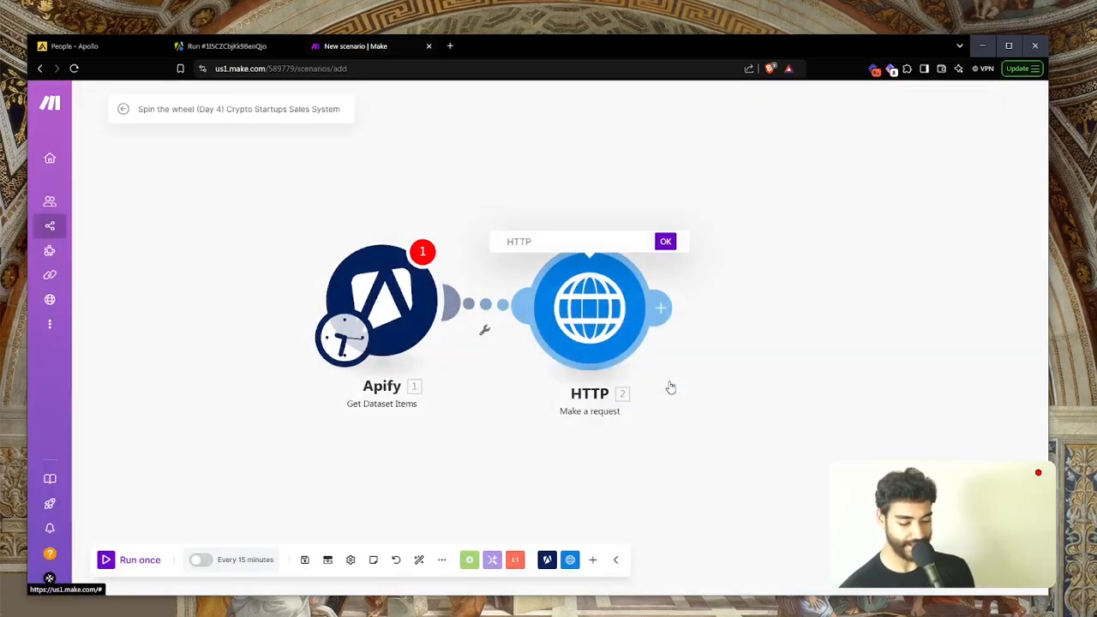
type("Validate Email")
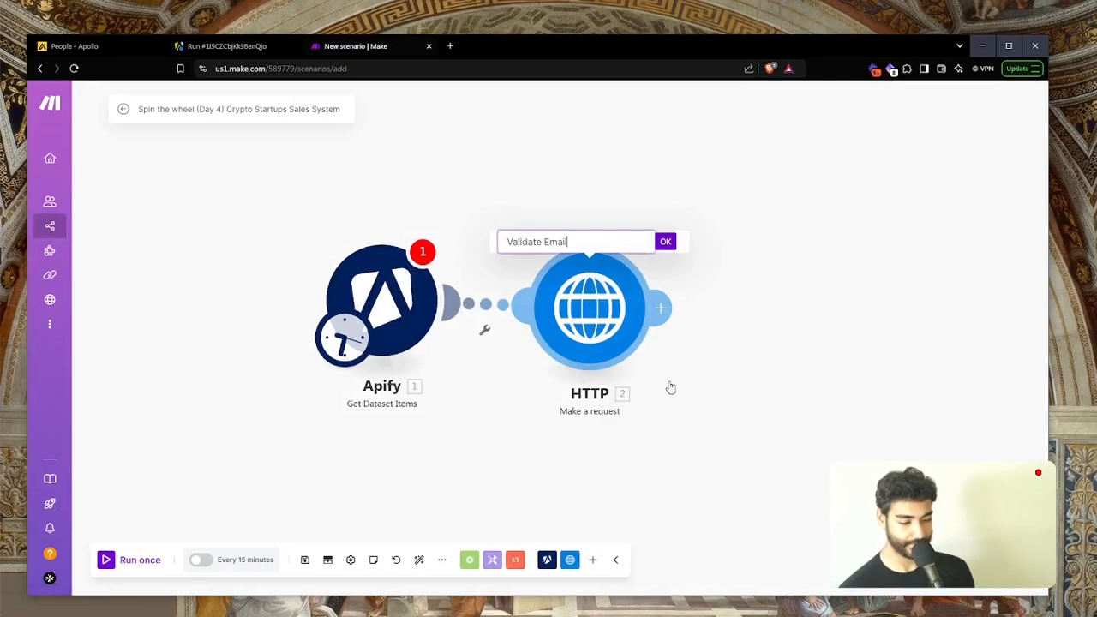
key("ctrl+a")
type("M")
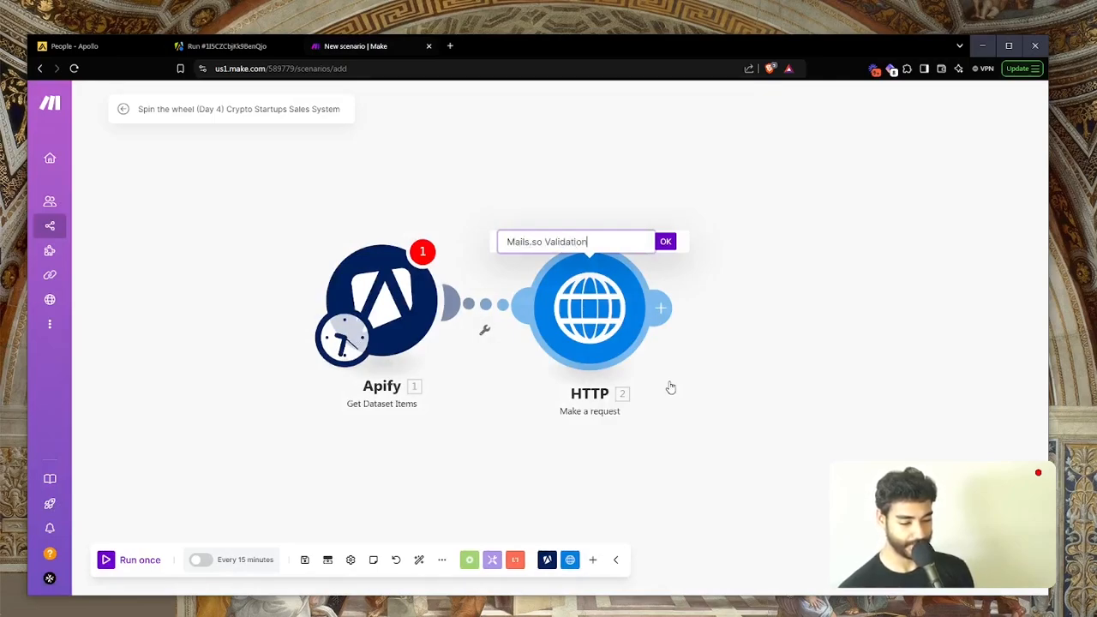
type("ails.so Validation")
key("Return")
Step: Save the scenario even though the Apify module is not set up
left_click(305, 559)
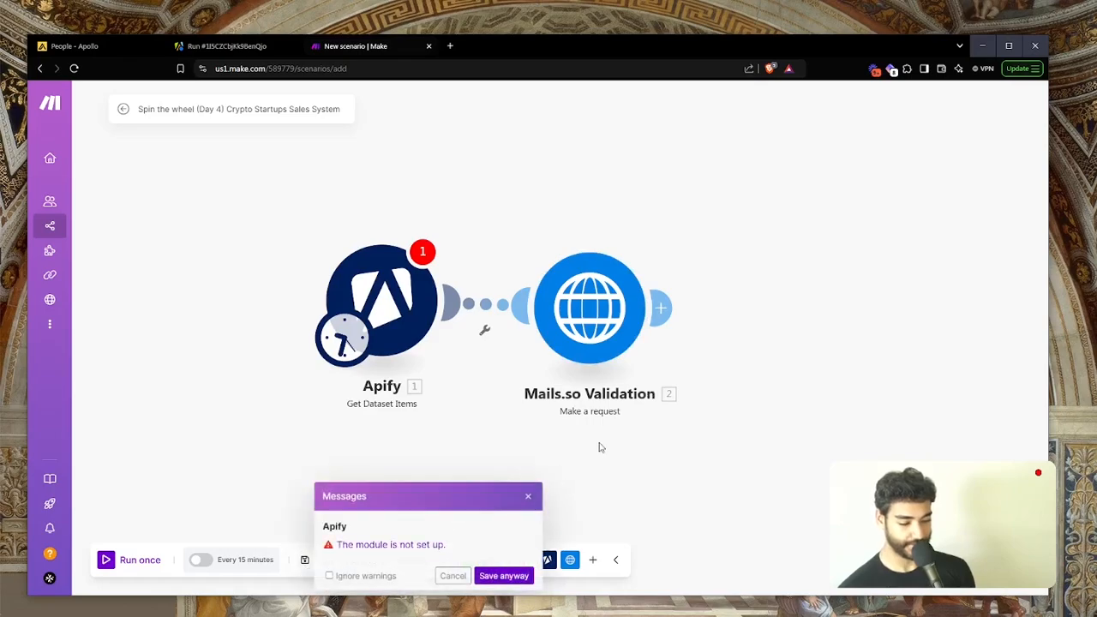
left_click_drag(599, 445, 495, 450)
left_click(501, 576)
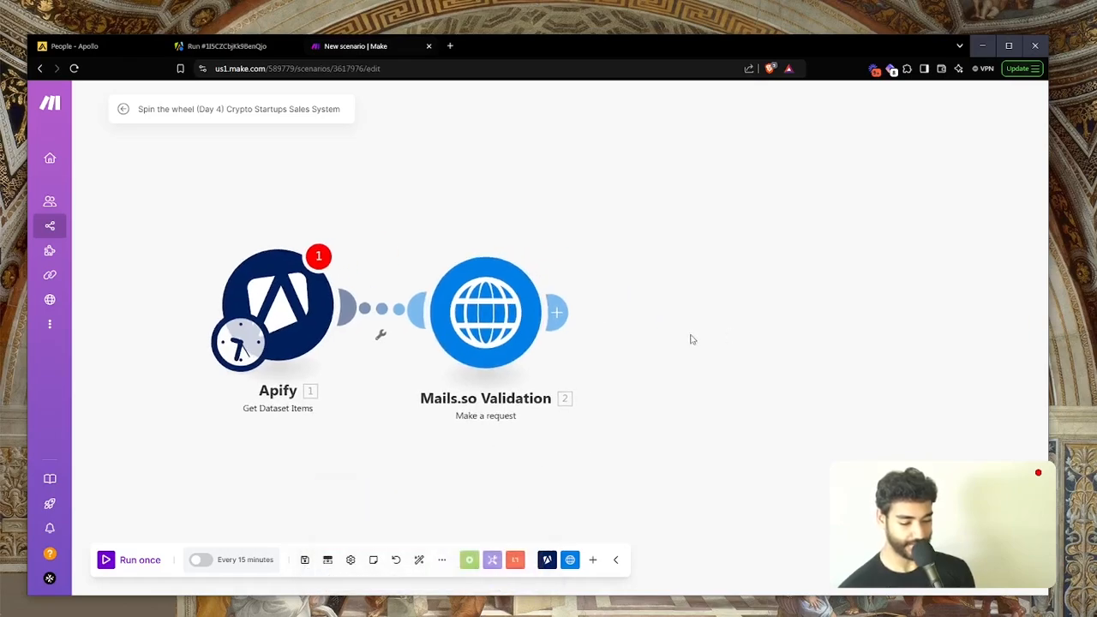
Step: Enable response parsing in the Mails.so Validation module and save its settings
left_click(571, 312)
left_click(507, 349)
scroll(609, 446, "down", 1)
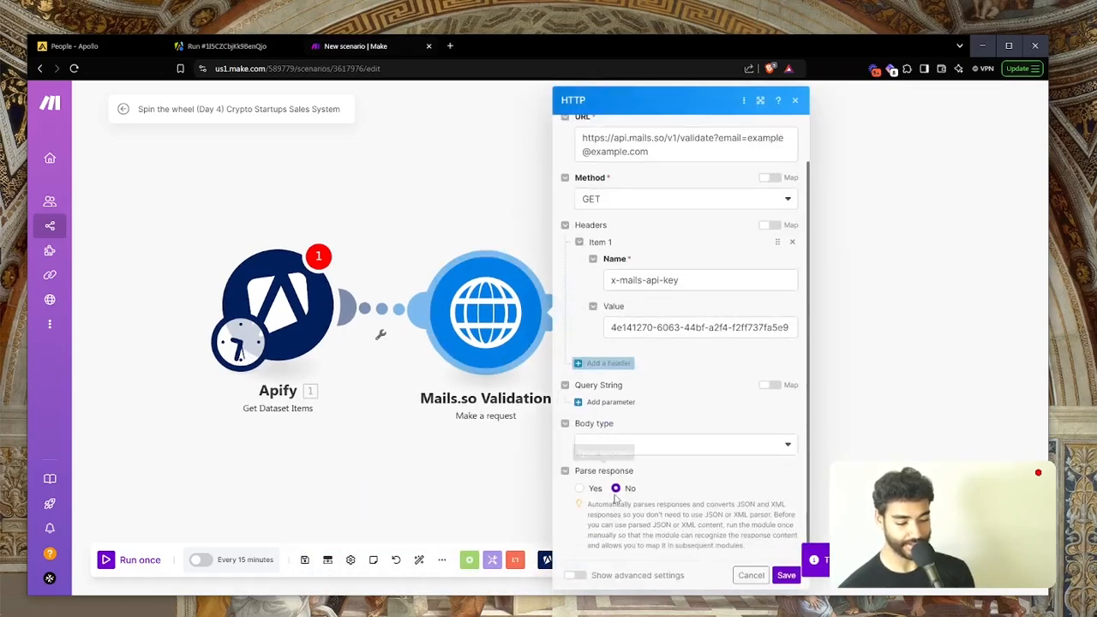
left_click(579, 488)
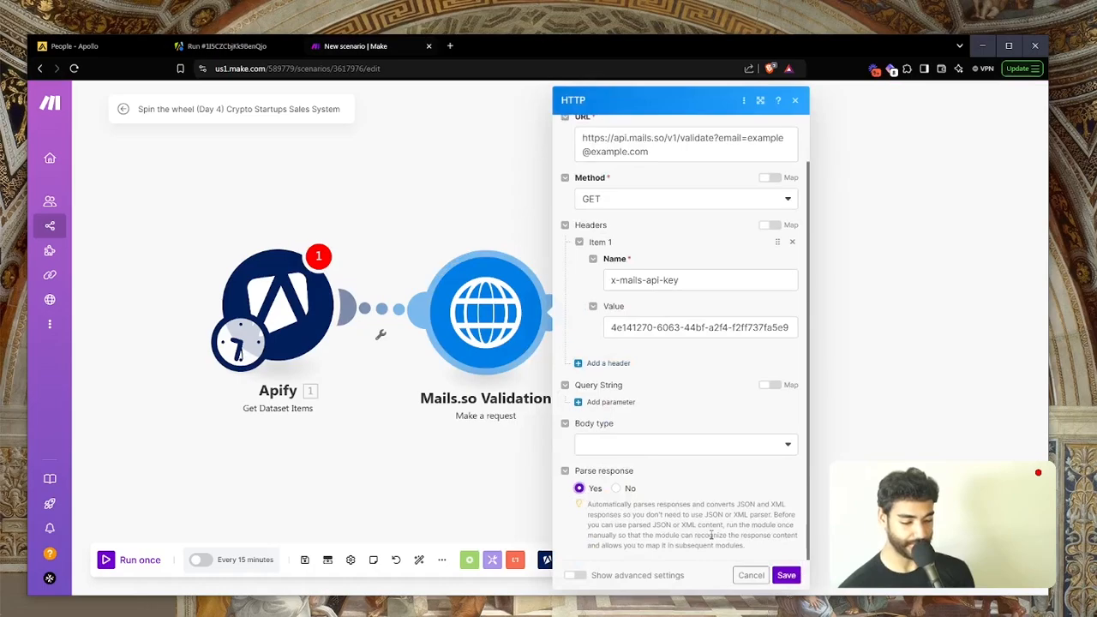
left_click(794, 580)
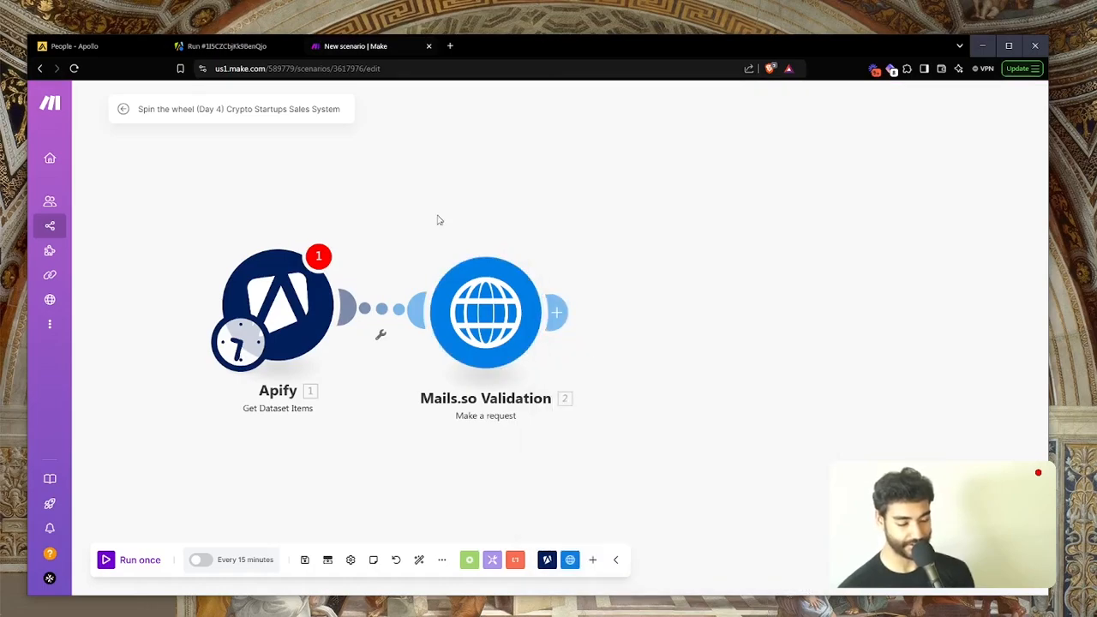
Step: Add an OpenAI "Create a Completion (Prompt)" module after the Mails.so Validation module
left_click(556, 311)
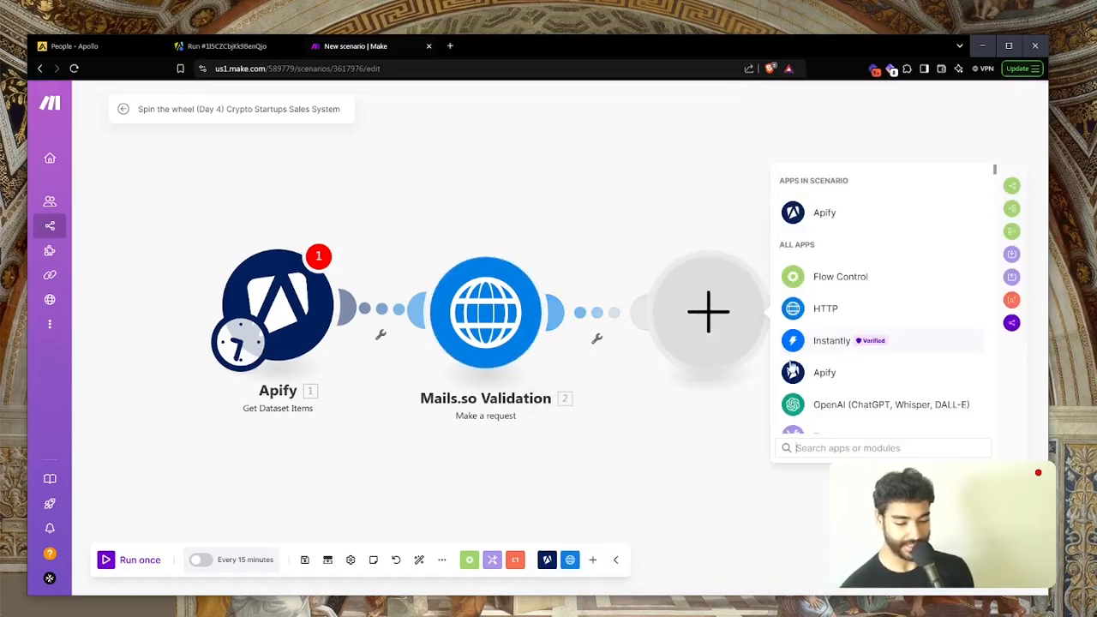
left_click(803, 403)
scroll(816, 401, "down", 1)
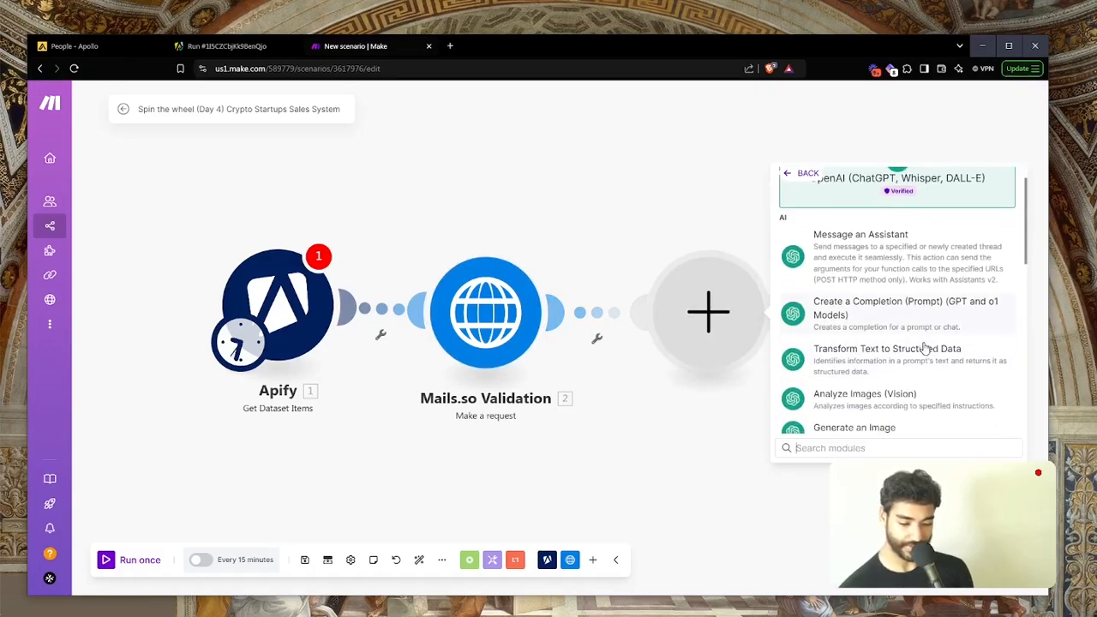
left_click(913, 331)
Step: Open the 7-Figure Prompts document in a new tab and copy the body text of the Company Name Formatter Prompt
key("ctrl+t")
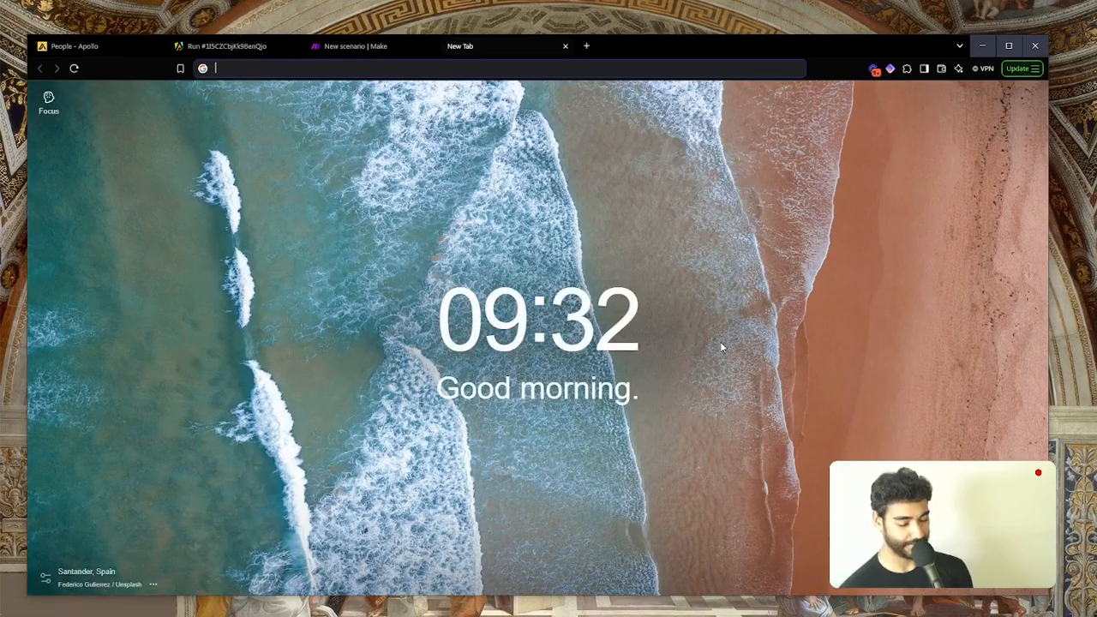
type("ea")
key("Return")
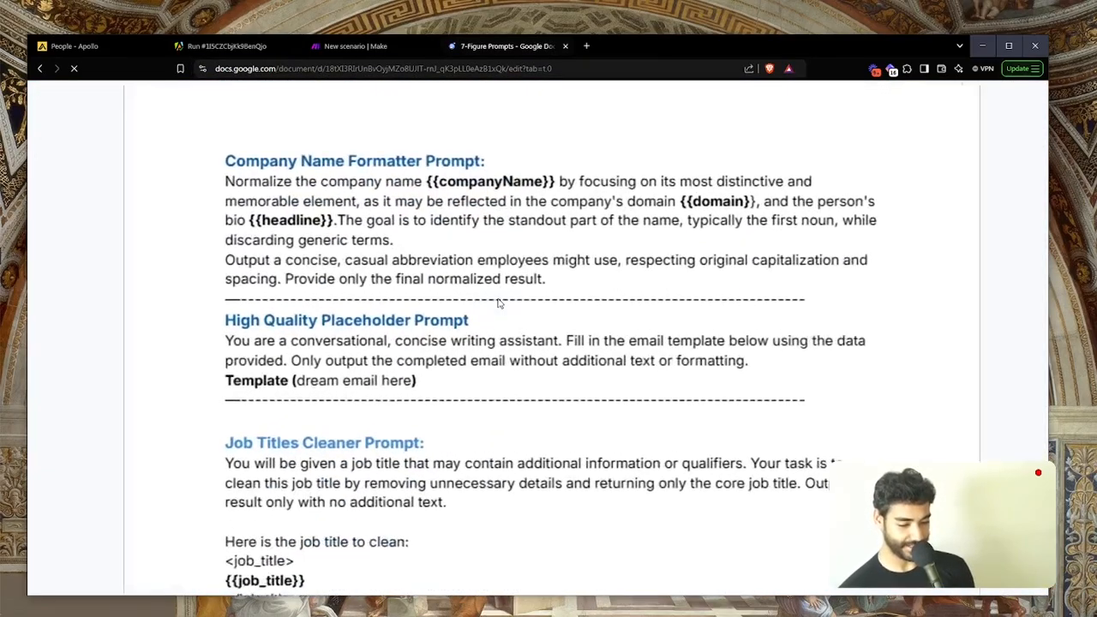
left_click_drag(608, 263, 317, 203)
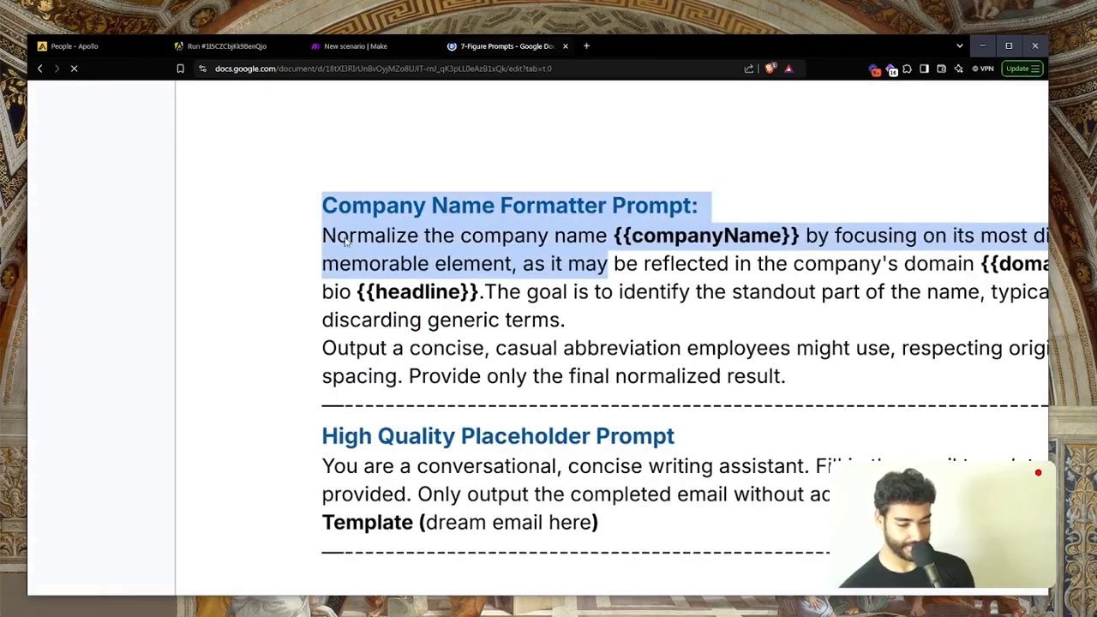
left_click_drag(641, 383, 60, 234)
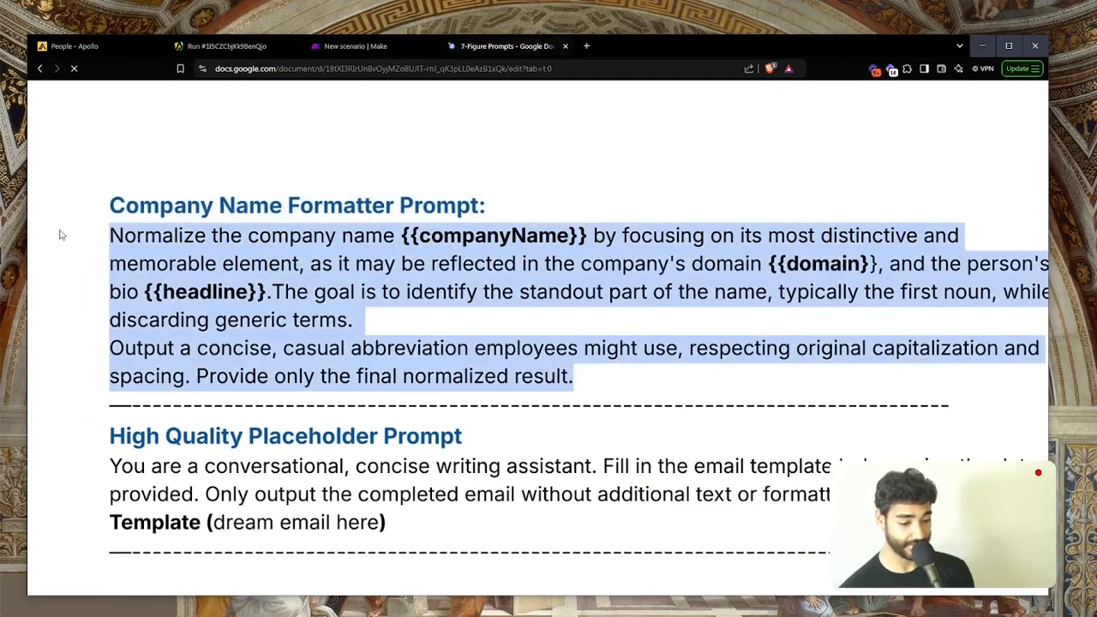
Step: Return to the Make scenario and set the OpenAI module's model to gpt-4o (system)
left_click(353, 47)
left_click(880, 309)
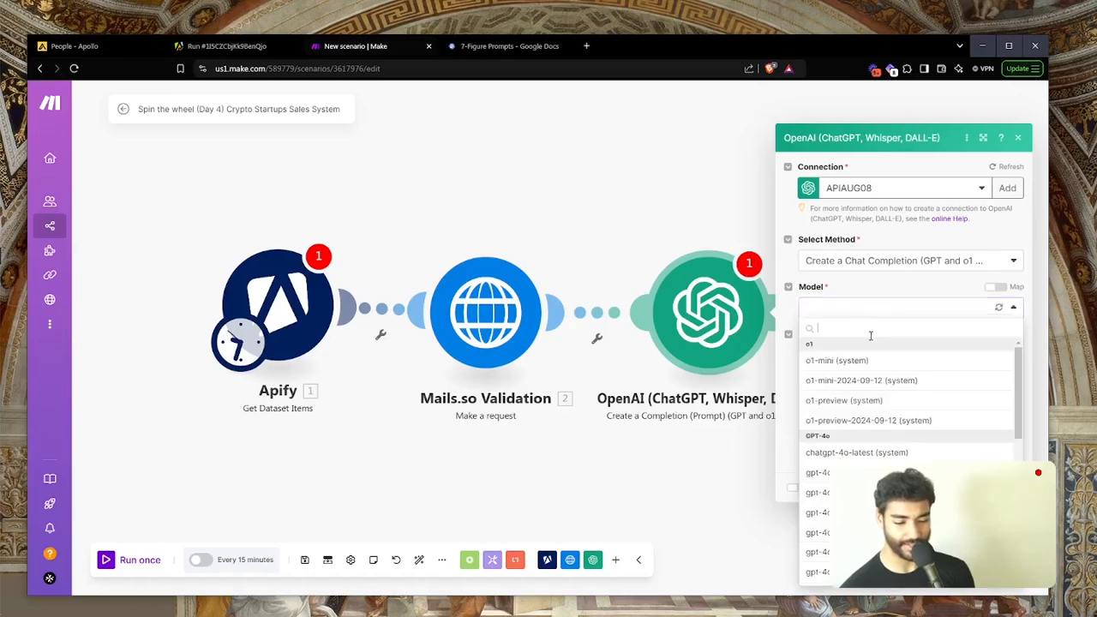
left_click(823, 472)
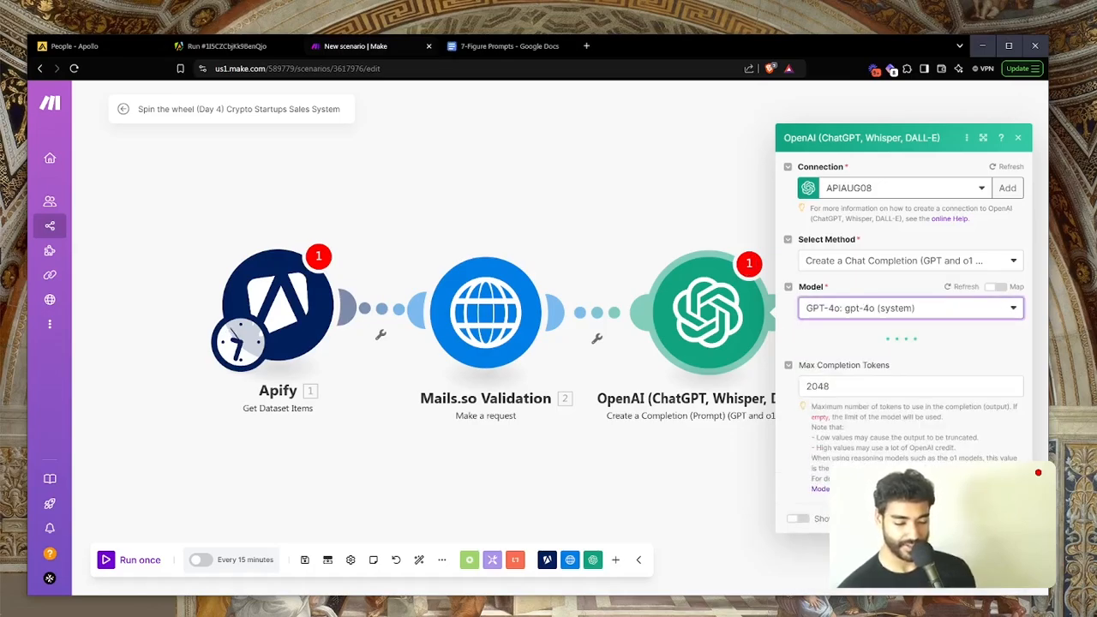
Step: Check the status of the Apollo.io leads scraper run in Apify and return to the Make scenario
left_click(226, 47)
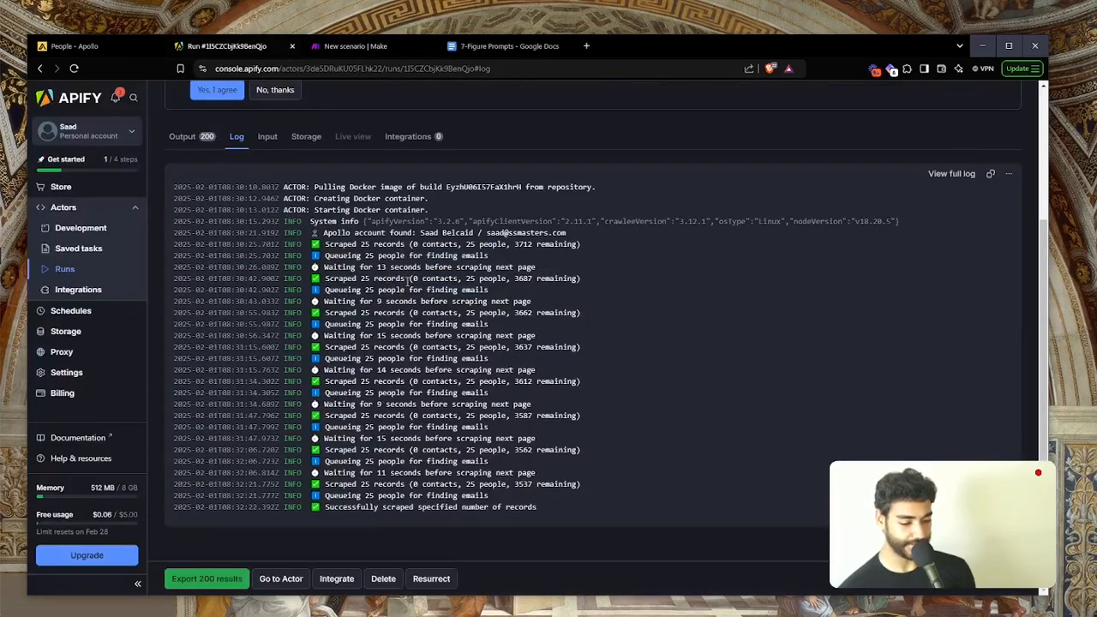
scroll(346, 374, "up", 1)
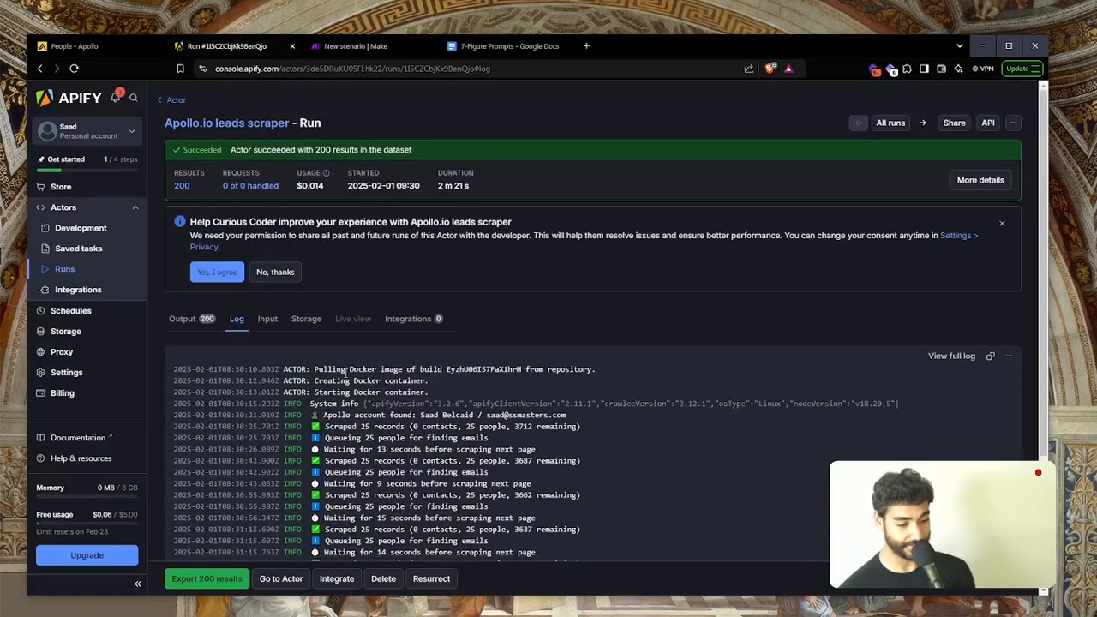
left_click(356, 47)
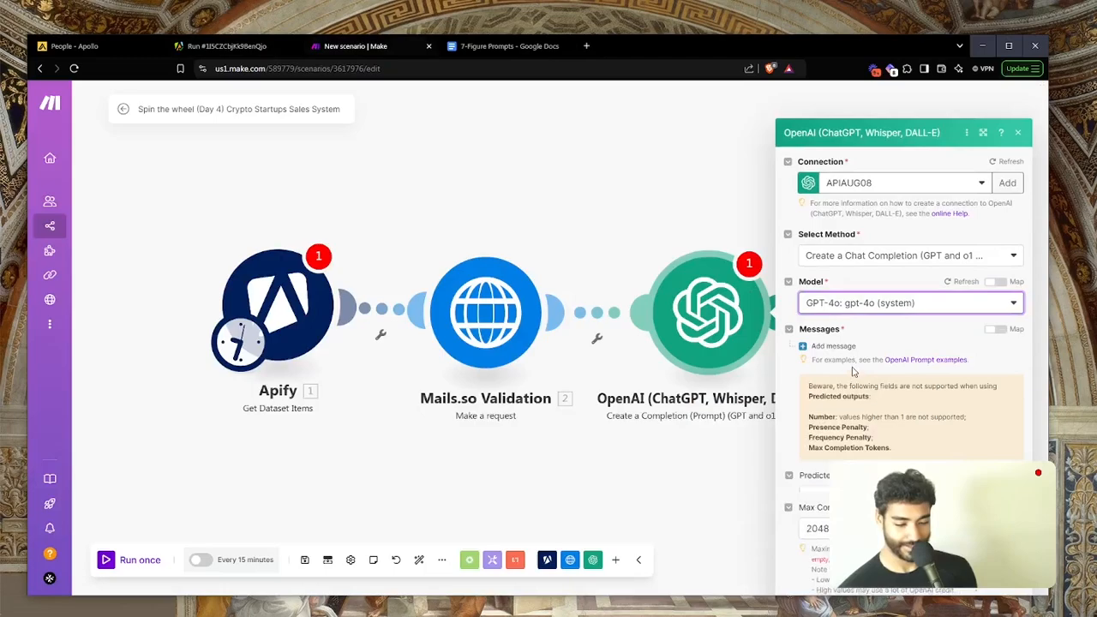
Step: Add a message with the User role to the OpenAI module and paste the company name formatter prompt as its text content
left_click(836, 314)
left_click(845, 353)
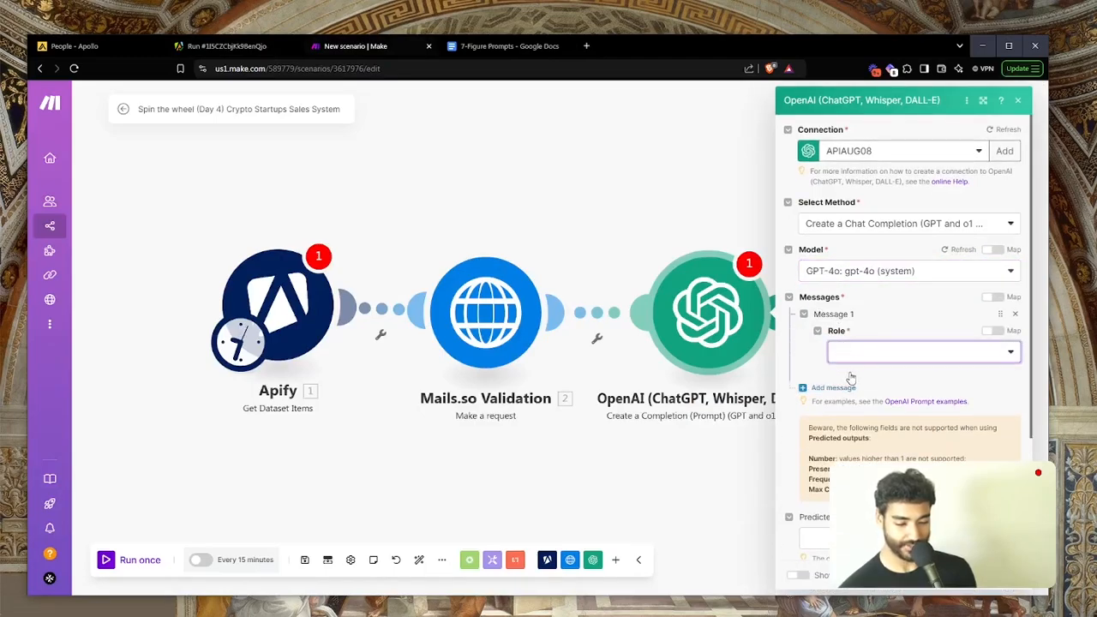
left_click(861, 391)
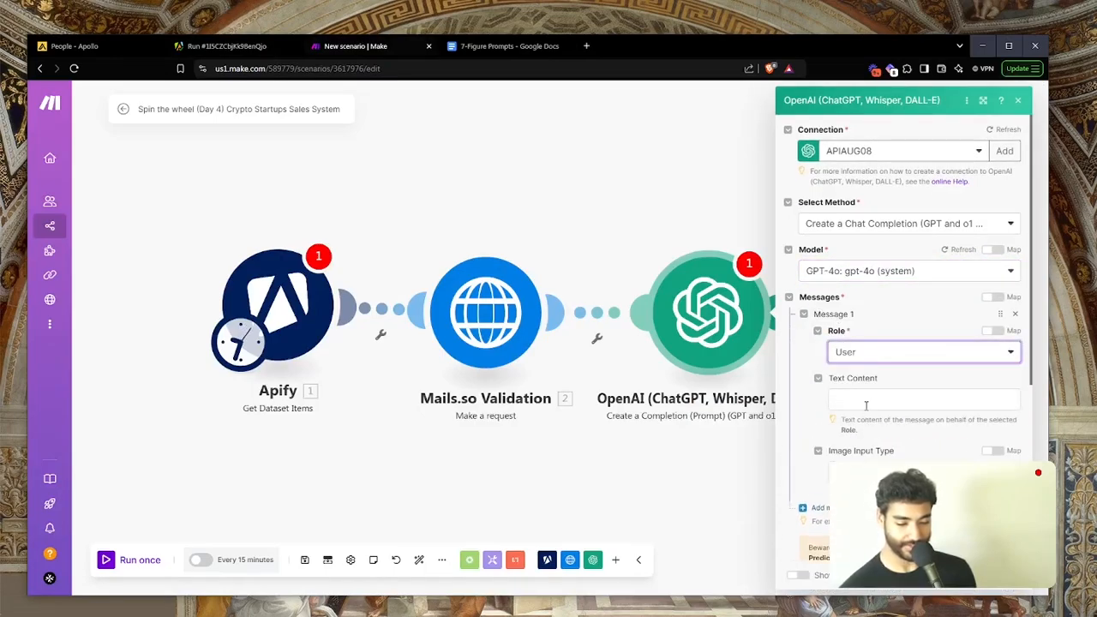
left_click(865, 400)
key("ctrl+v")
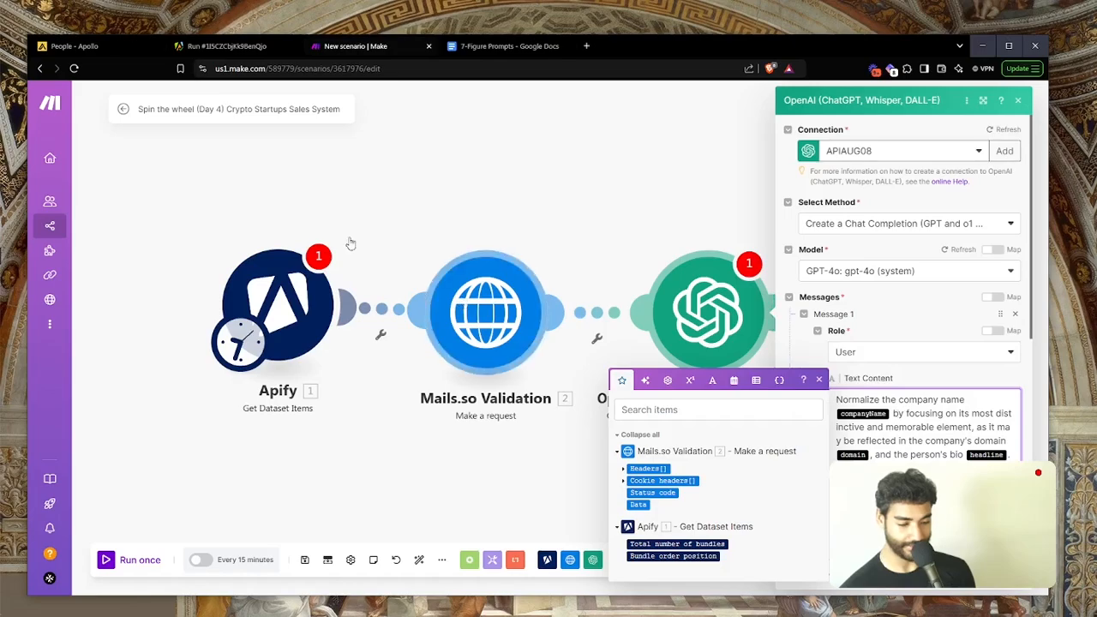
Step: Copy the default dataset's ID from the storage of the Apollo.io leads scraper run in Apify
left_click(218, 46)
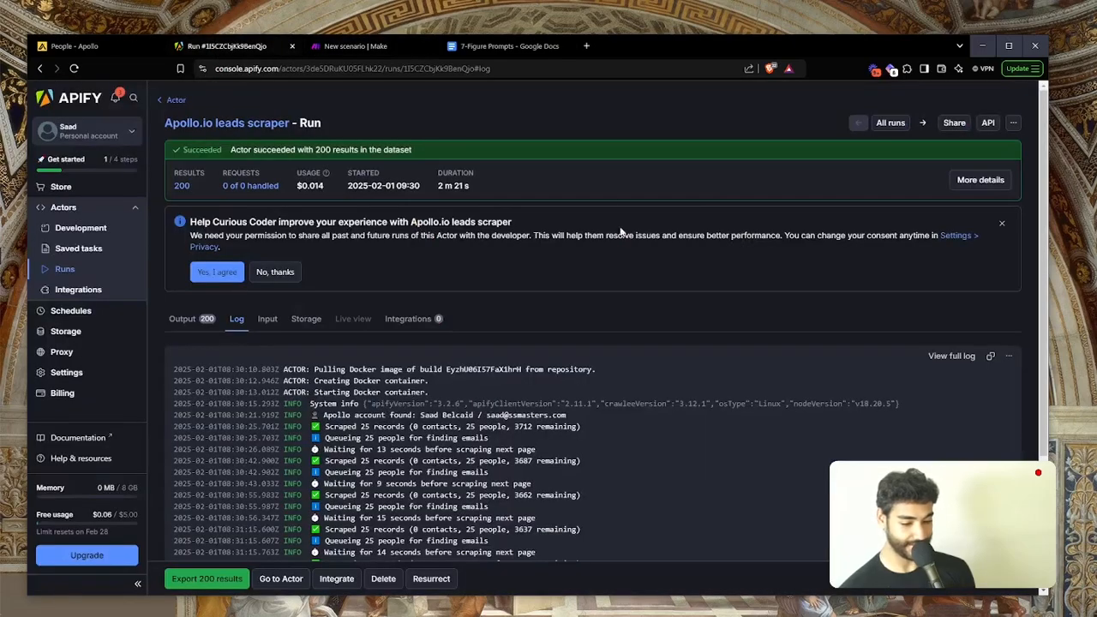
left_click(306, 318)
double_click(528, 458)
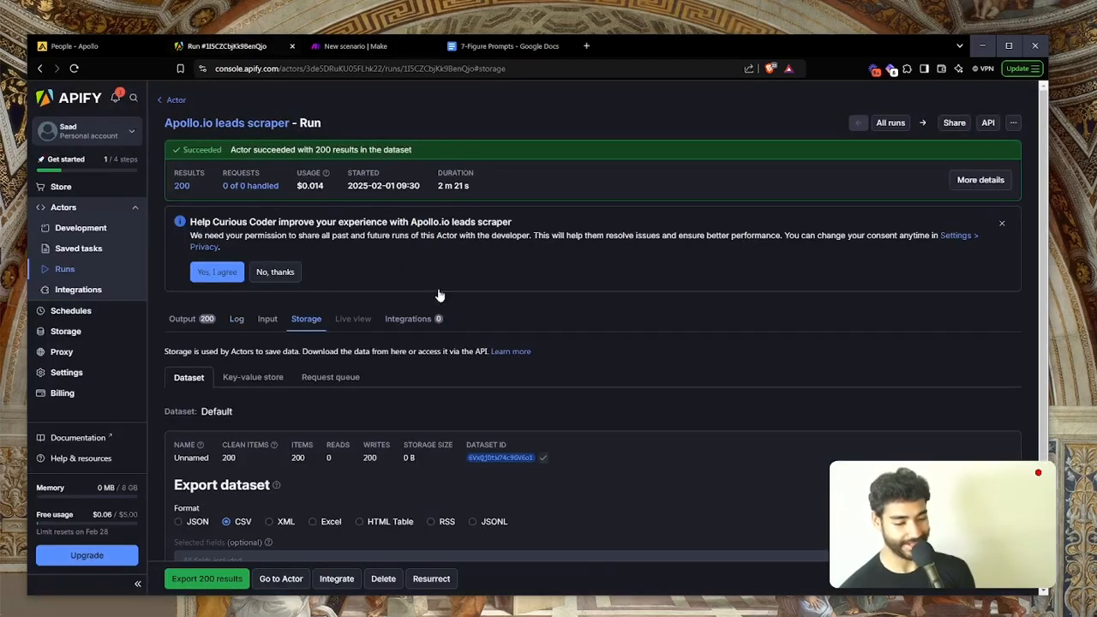
Step: Set the Make scenario's Apify module to dataset ID 6VxQjDtW74c9GV6o1 with a limit of 1, and save its settings
left_click(353, 49)
left_click(339, 292)
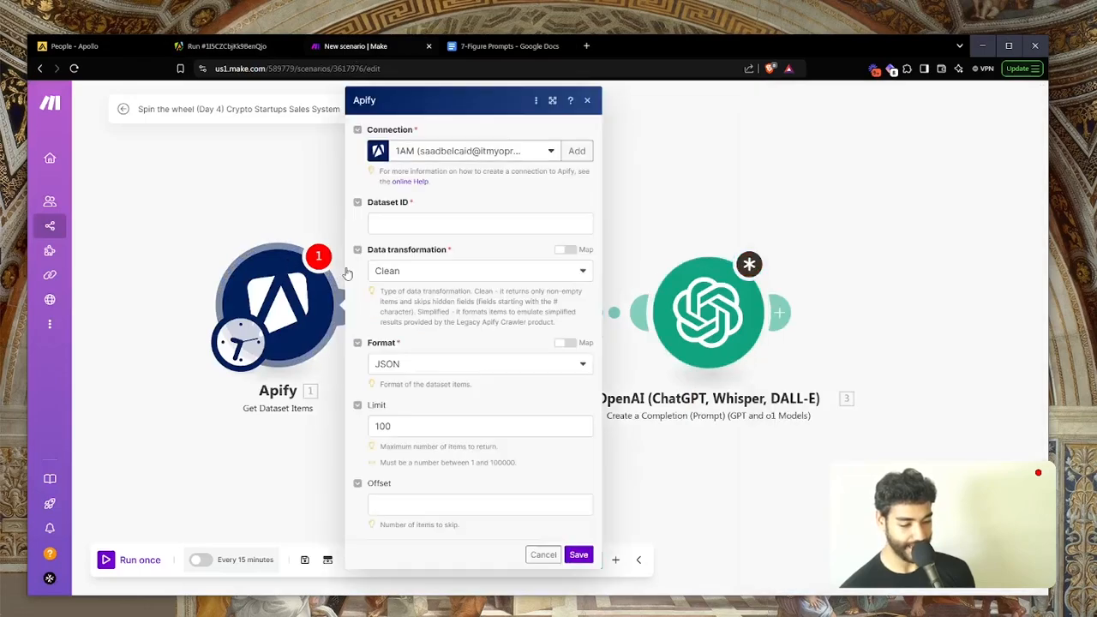
left_click(426, 224)
type("6VxQjDtW74c9GV6o1")
double_click(399, 424)
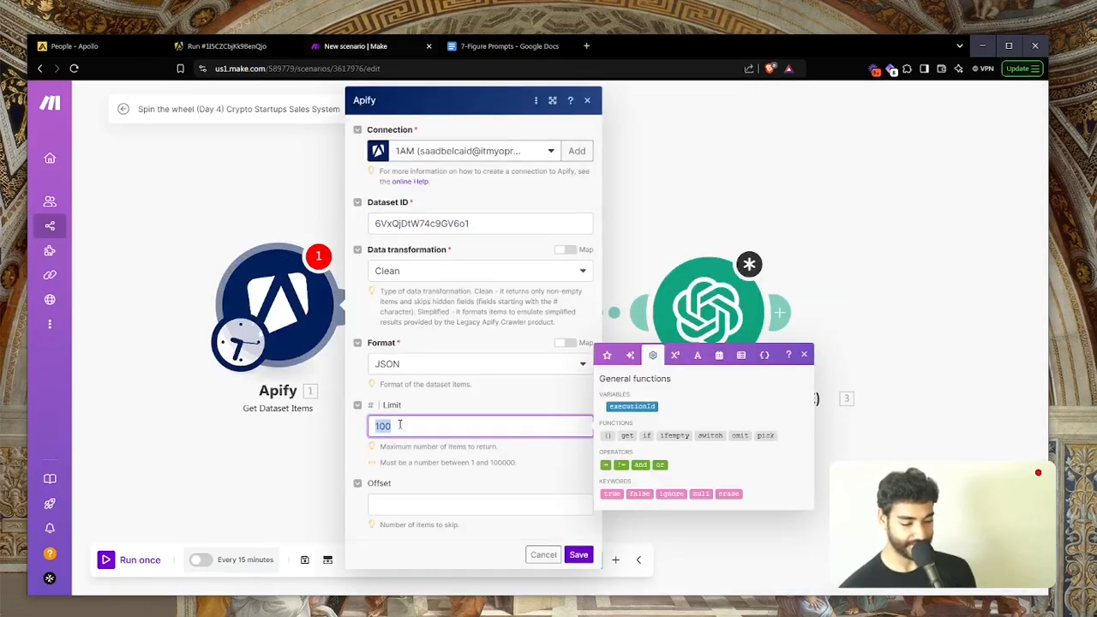
type("1")
left_click(578, 554)
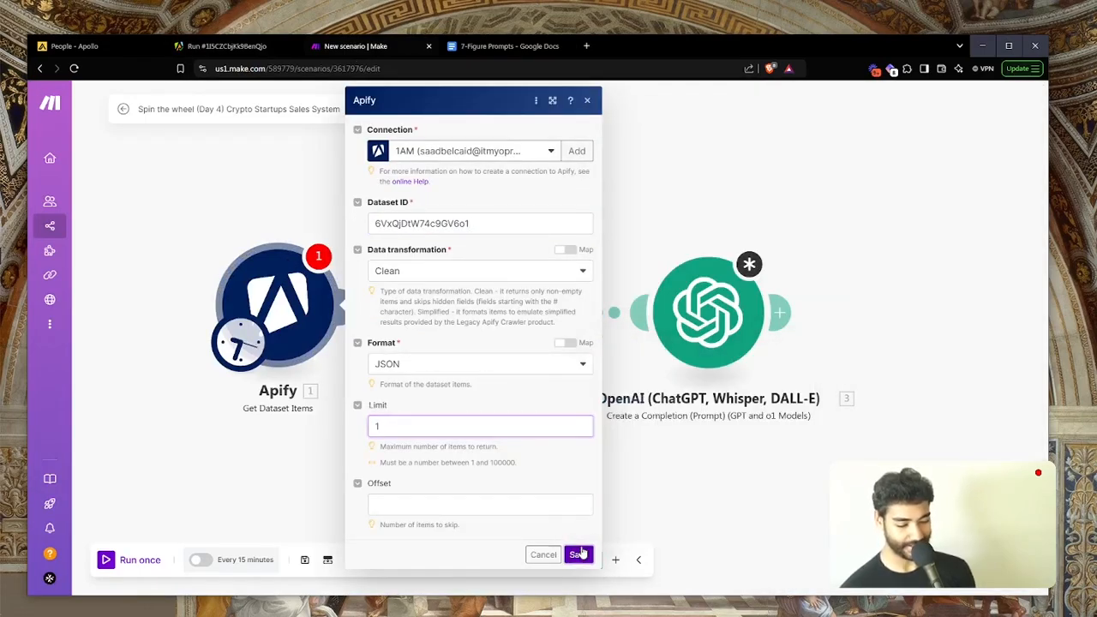
Step: Run only the Apify module to fetch a sample dataset item
right_click(291, 293)
left_click(342, 318)
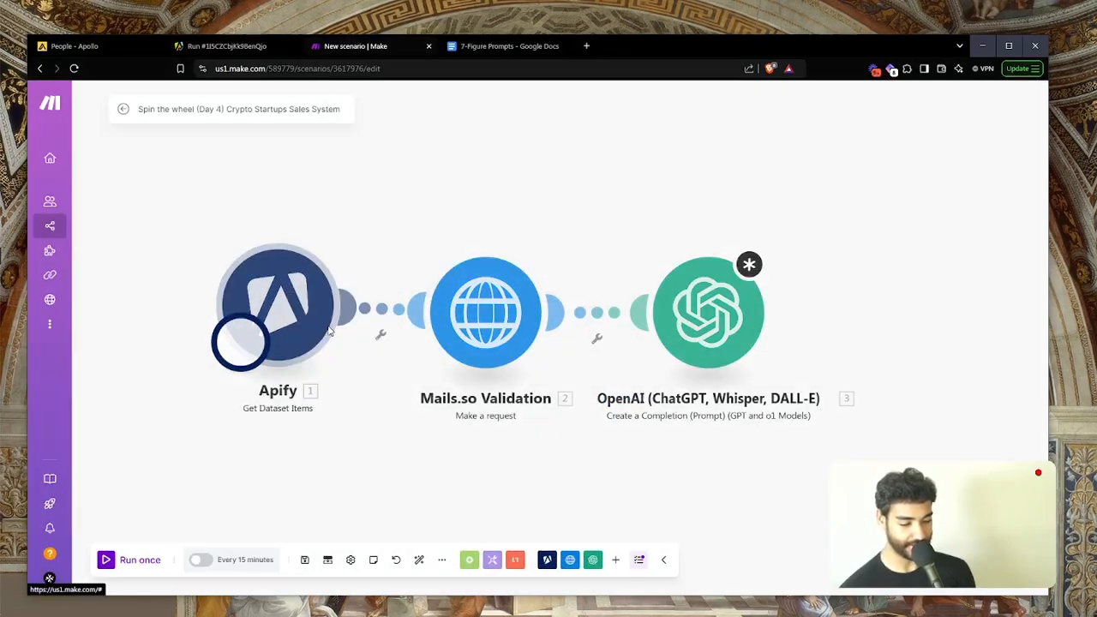
left_click(355, 453)
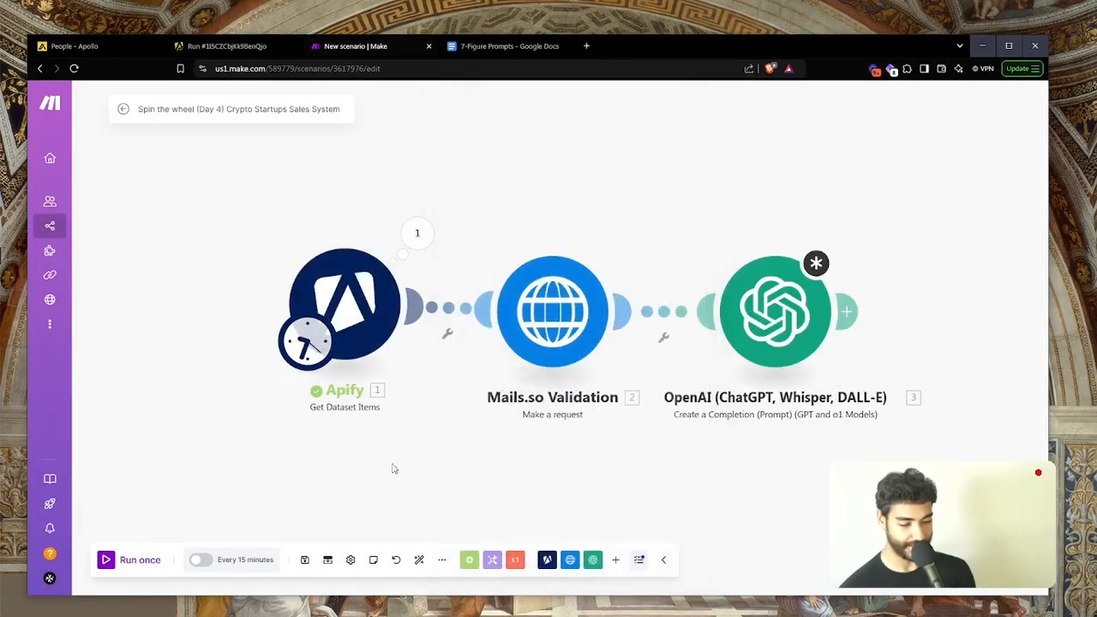
Step: Replace the example address in the Mails.so Validation request URL with the mapped Apify email field and save the module
scroll(351, 468, "up", 1)
left_click(509, 333)
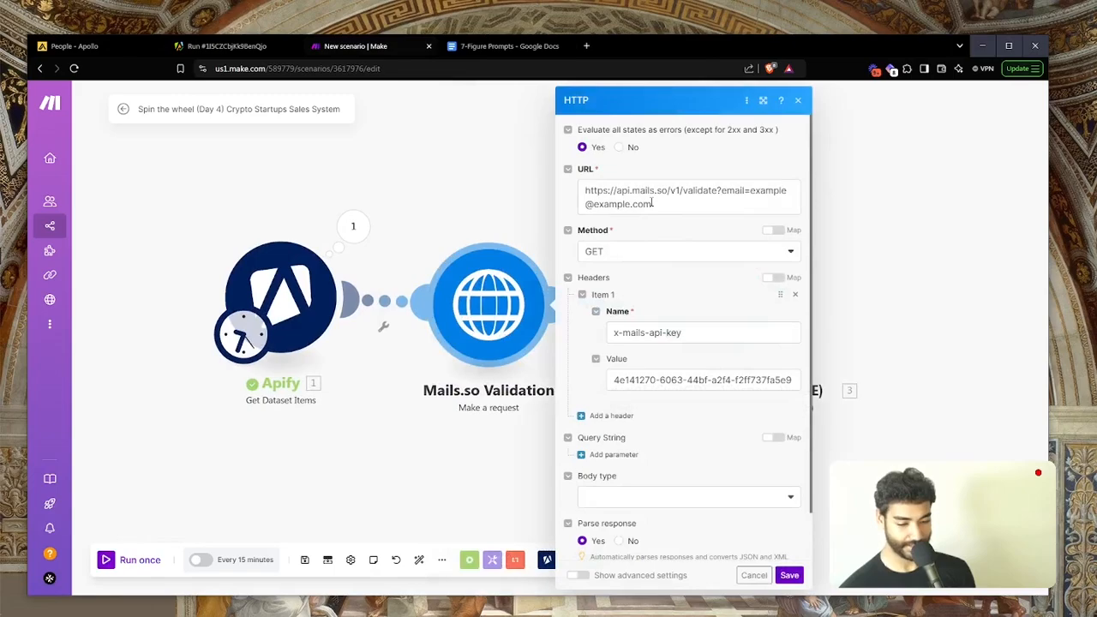
left_click(653, 203)
left_click_drag(756, 189, 964, 337)
key("BackSpace")
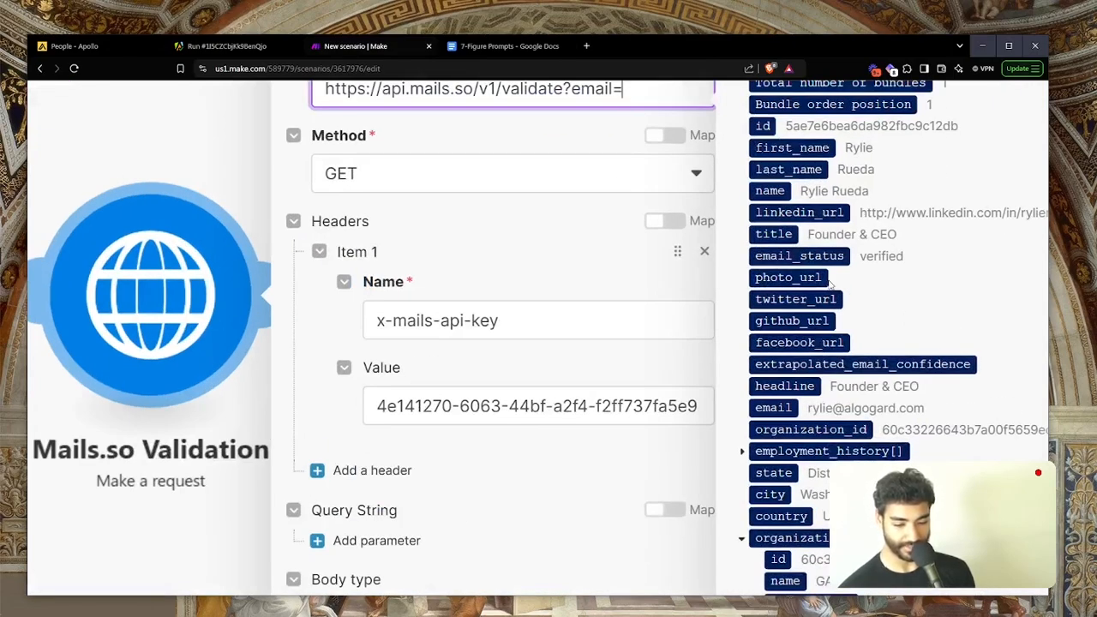
scroll(830, 285, "down", 2)
left_click(775, 313)
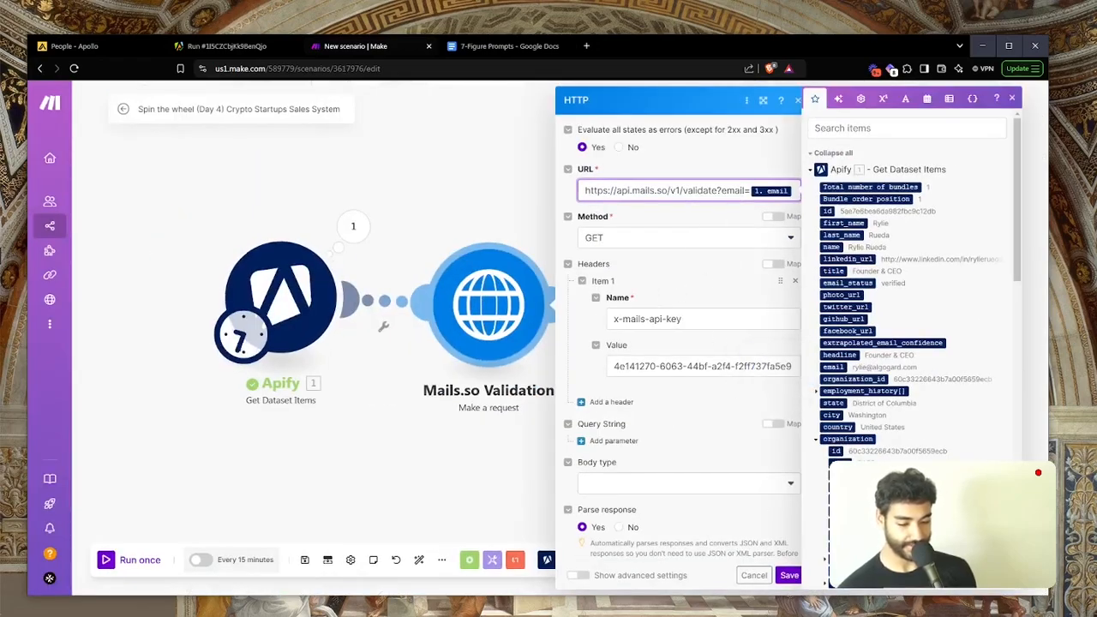
left_click(790, 575)
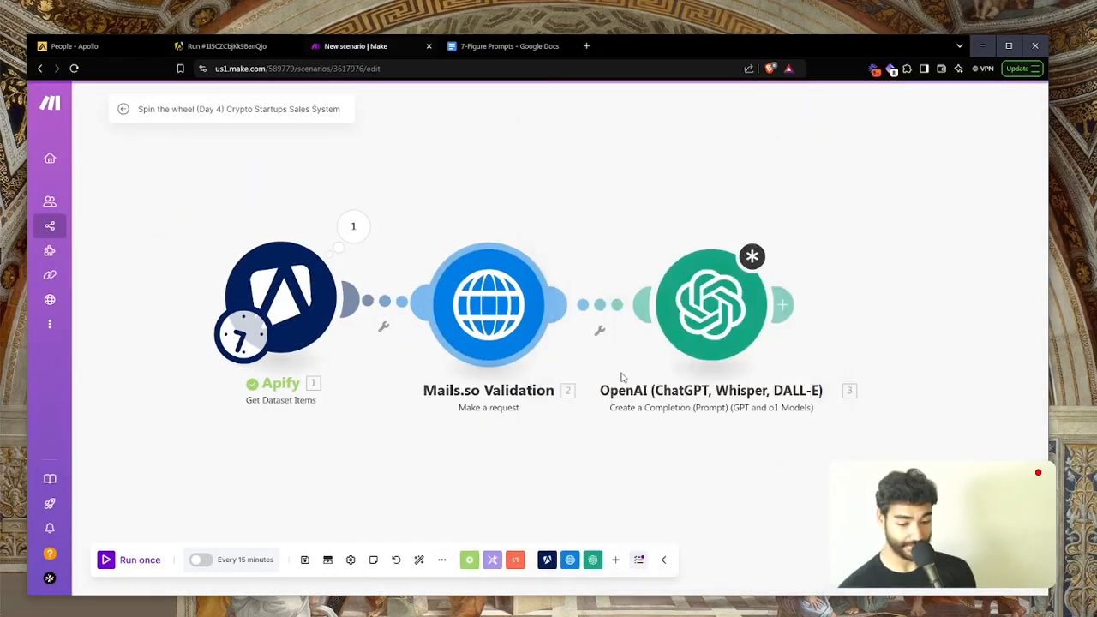
left_click(600, 329)
left_click(591, 343)
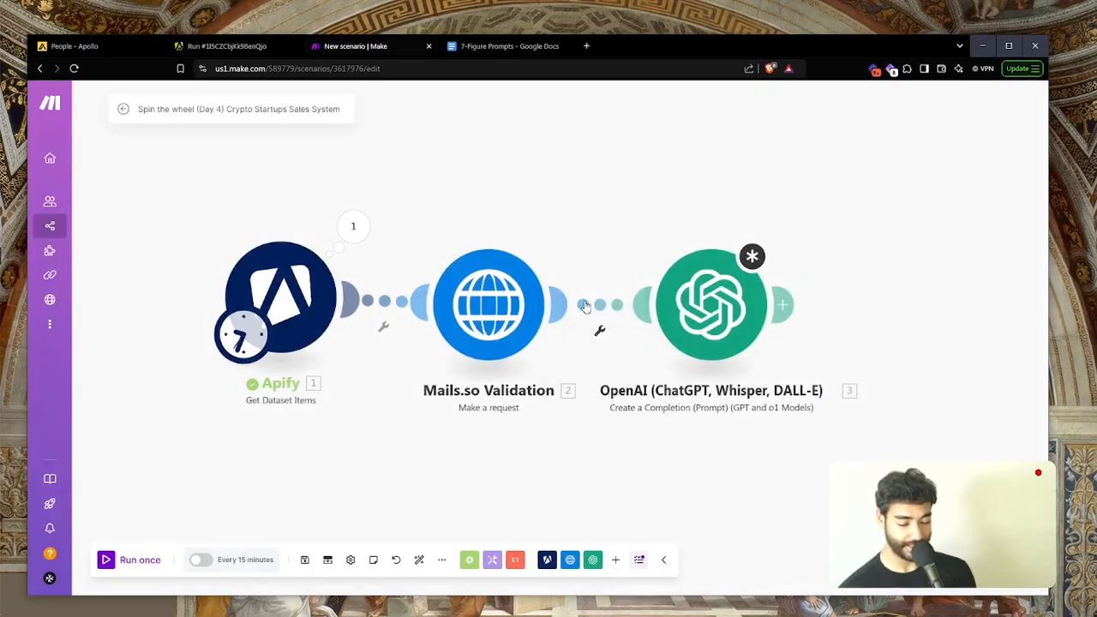
left_click(701, 302)
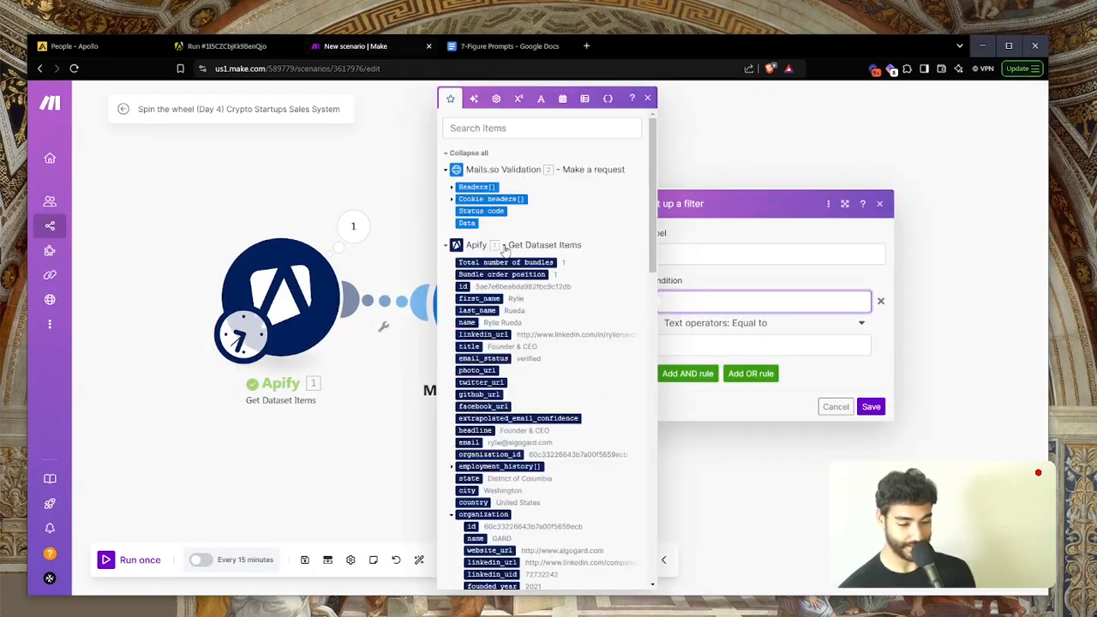
left_click(850, 412)
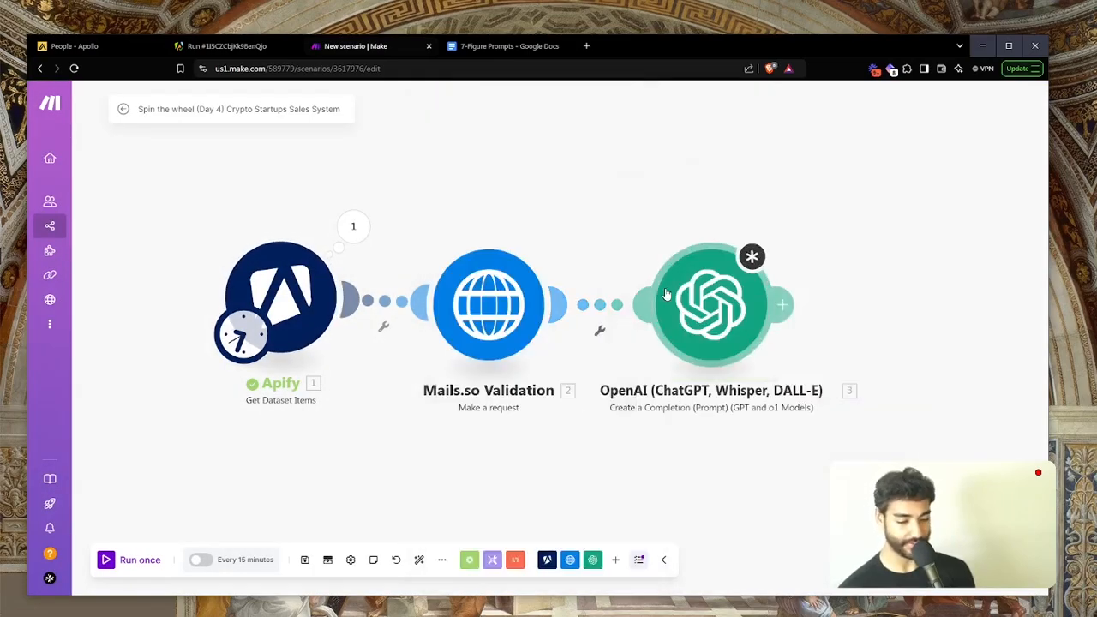
Step: Unlink the OpenAI module from Mails.so Validation and run the scenario once
left_click(600, 327)
left_click(656, 333)
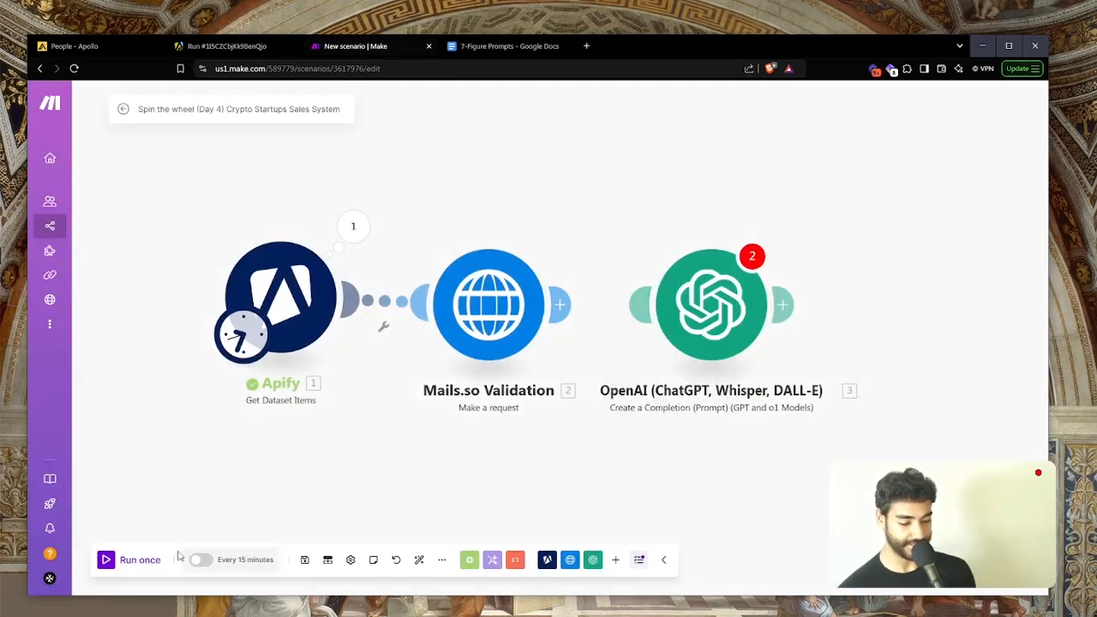
left_click(141, 561)
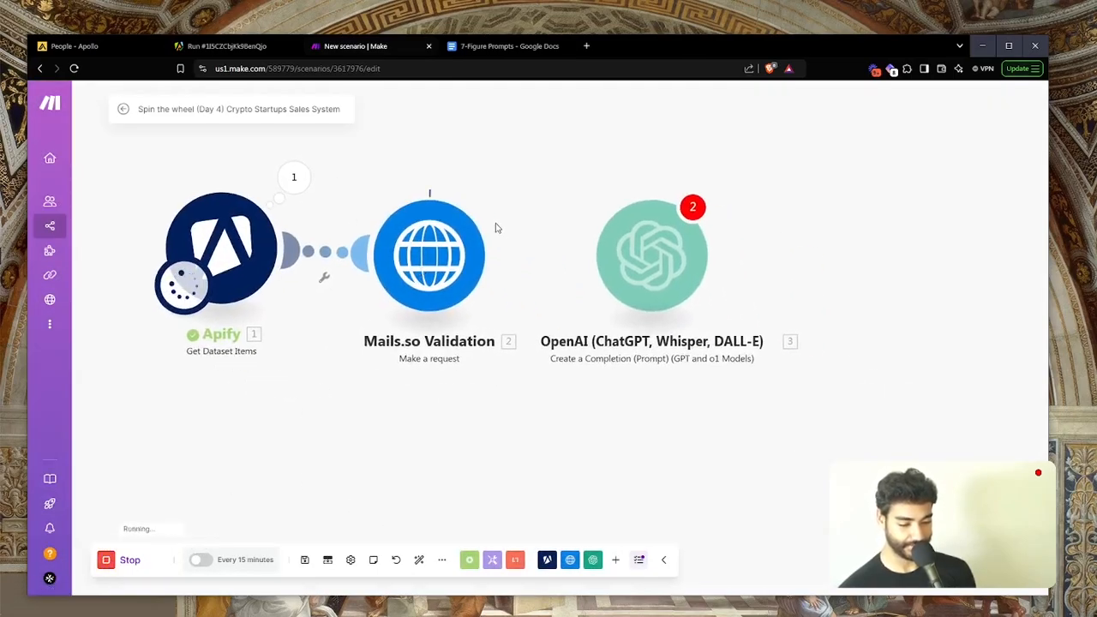
Step: Examine the nested data in the Mails.so Validation output, focusing on the email's result value
left_click(501, 184)
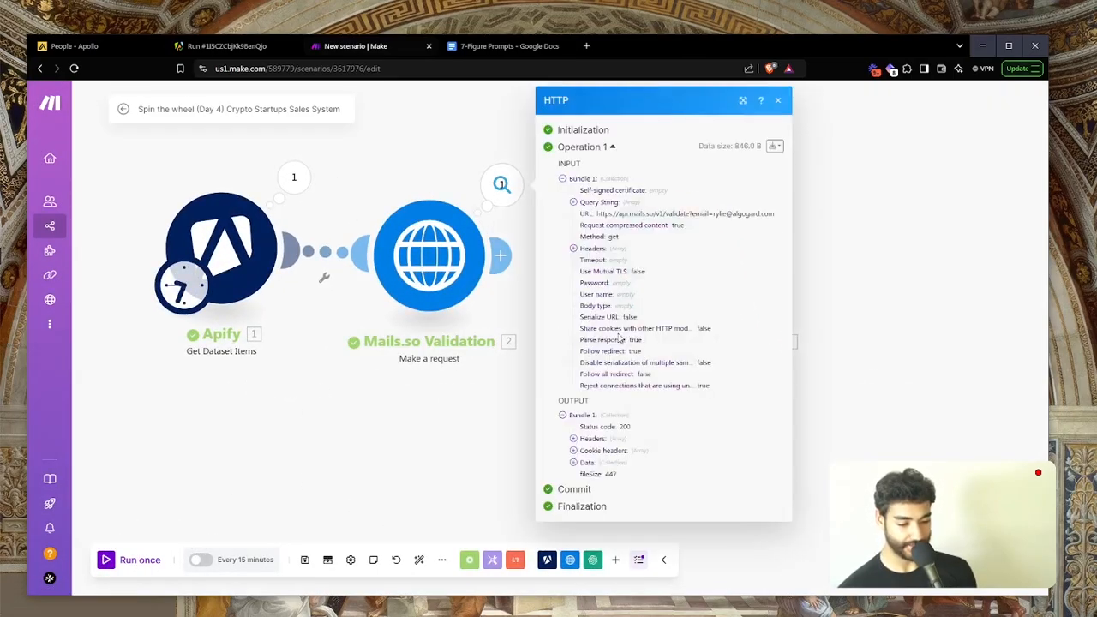
left_click(590, 463)
left_click(623, 477)
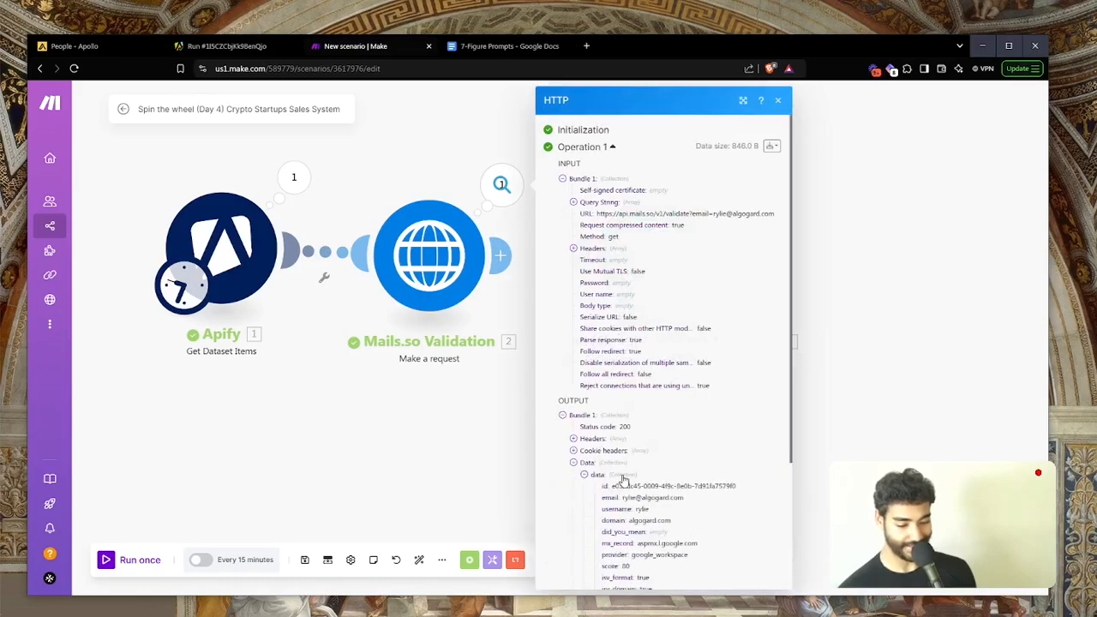
scroll(625, 478, "down", 3)
left_click_drag(617, 531, 729, 529)
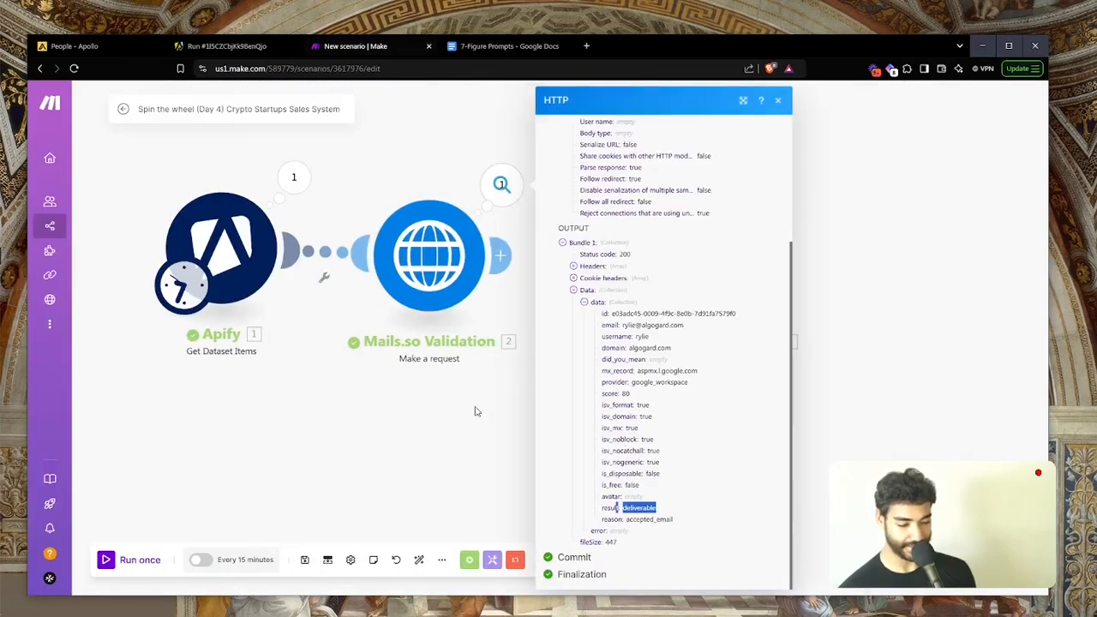
Step: Reconnect Mails.so Validation to the OpenAI module and set the link's filter condition to data result equal to deliverable
left_click(476, 411)
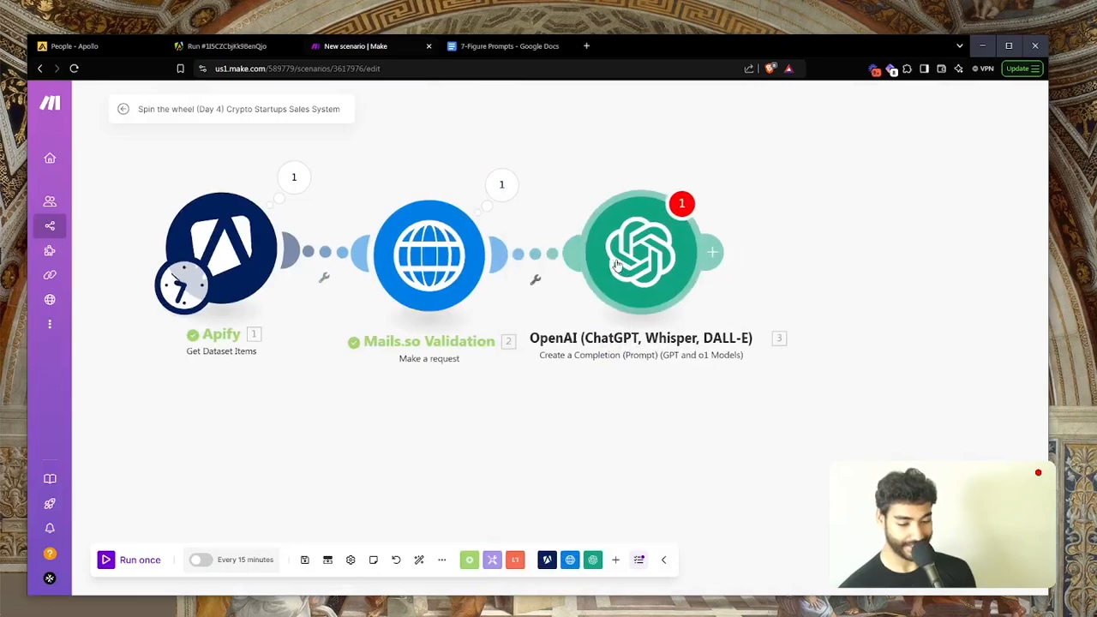
left_click(668, 272)
left_click(549, 256)
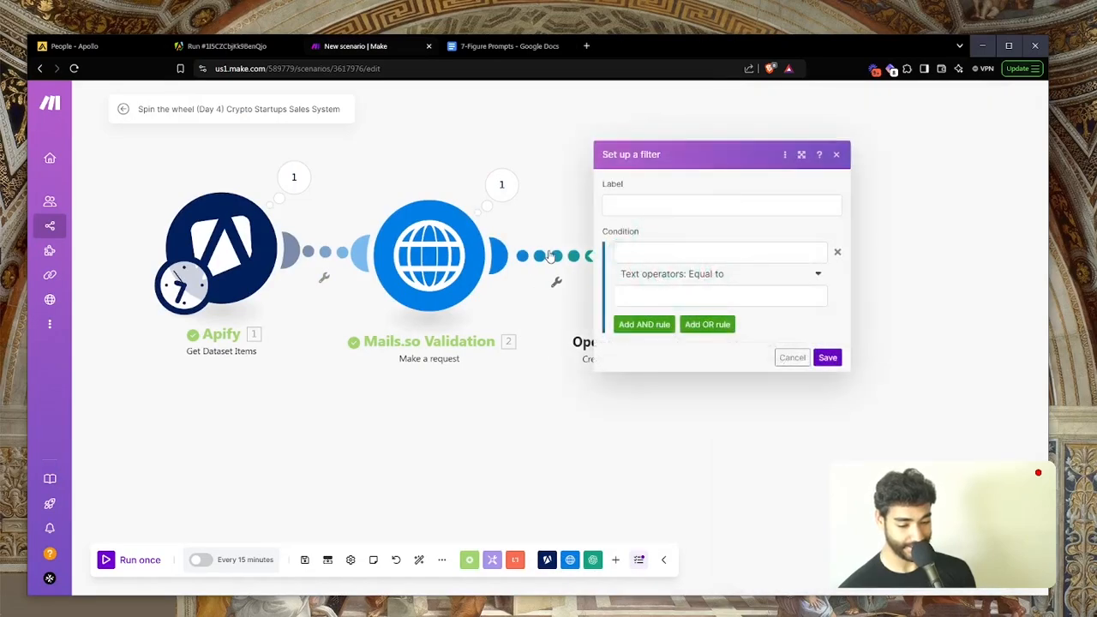
left_click(682, 252)
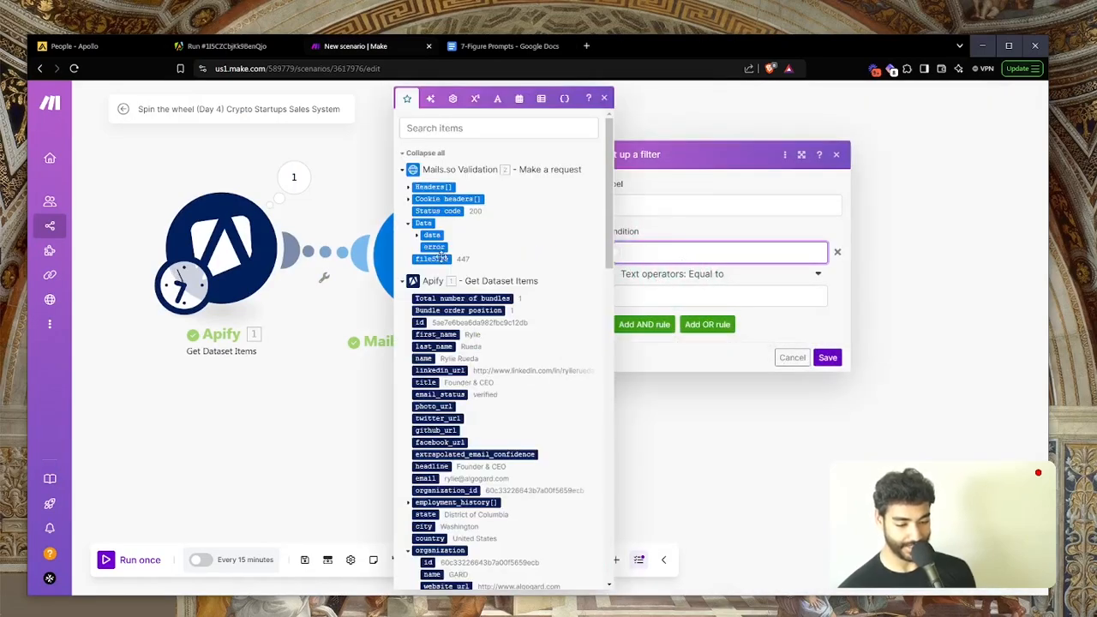
left_click(418, 235)
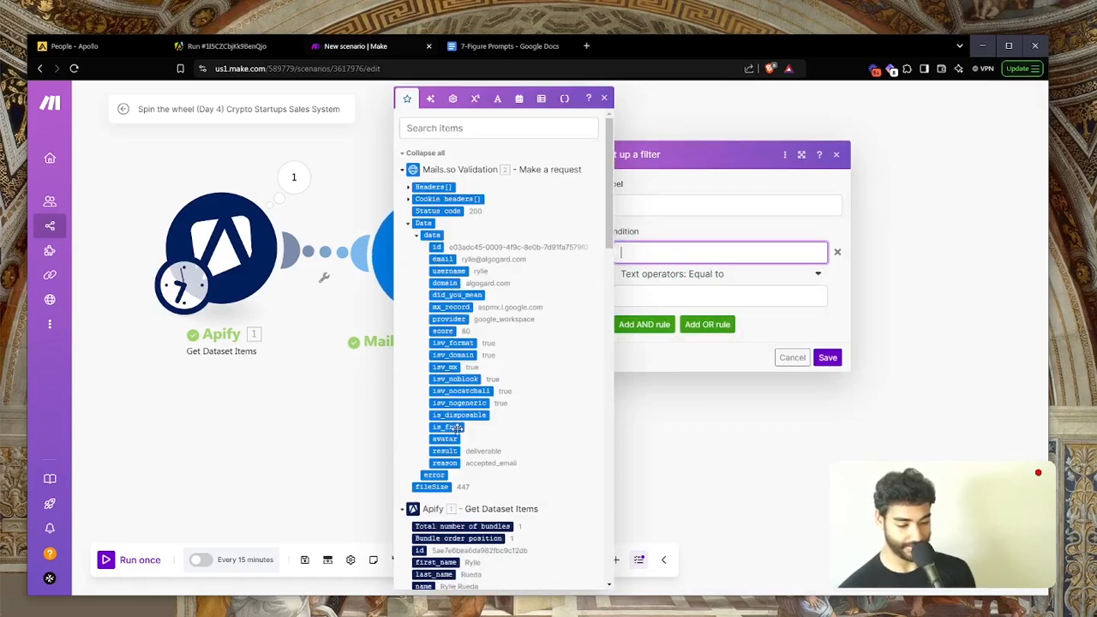
left_click(445, 451)
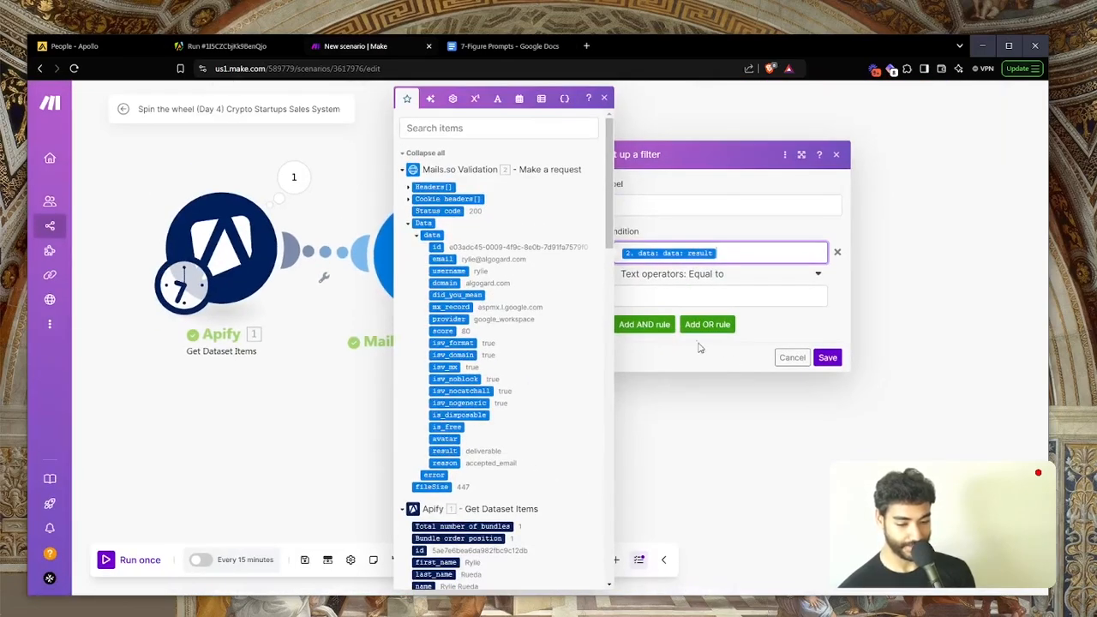
left_click(677, 297)
type("deliverable")
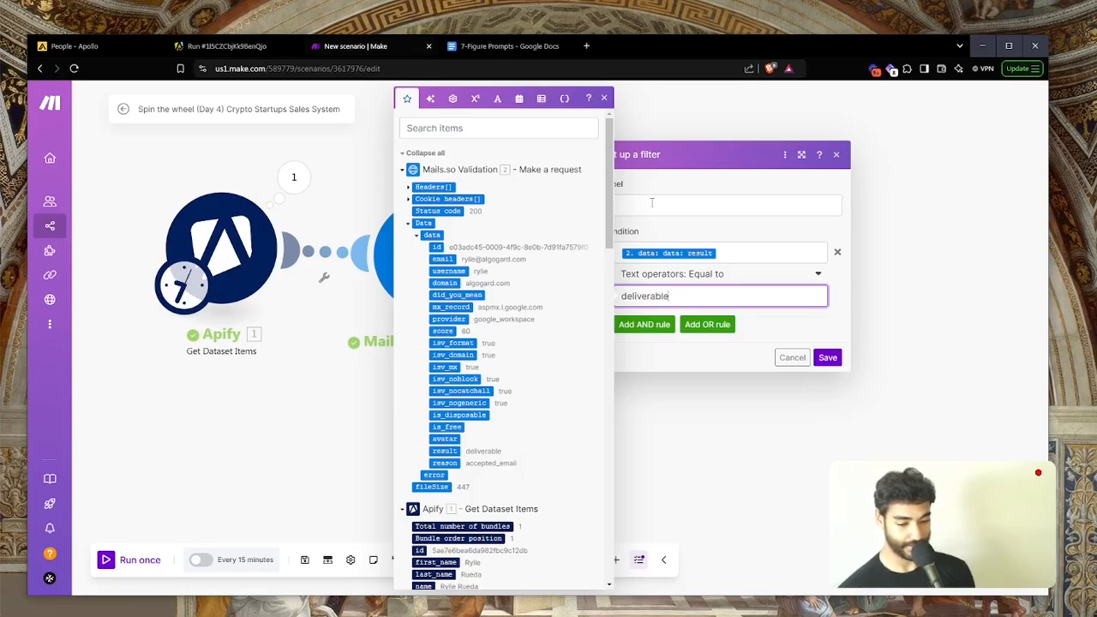
Step: Label the filter "is email valid?" and save it
left_click(652, 203)
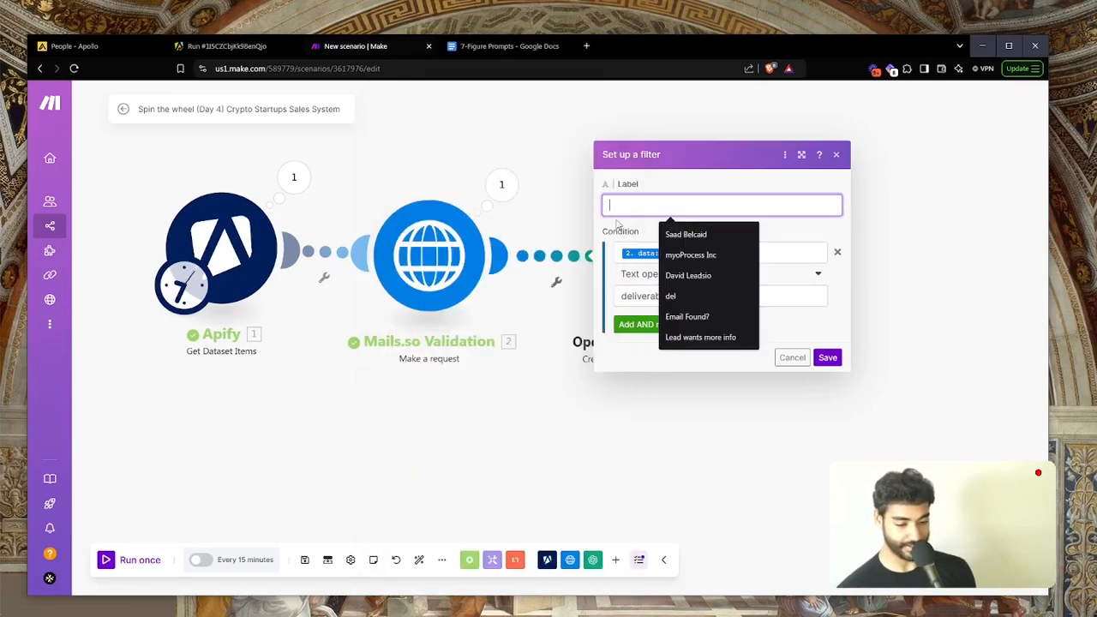
left_click(647, 229)
left_click(646, 207)
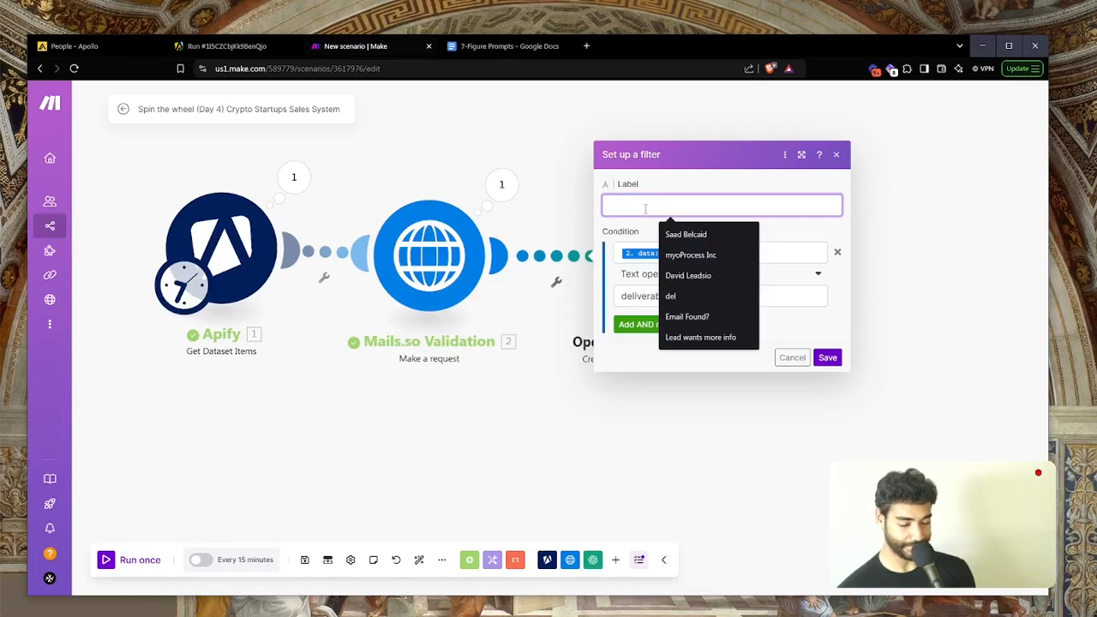
type("is email ")
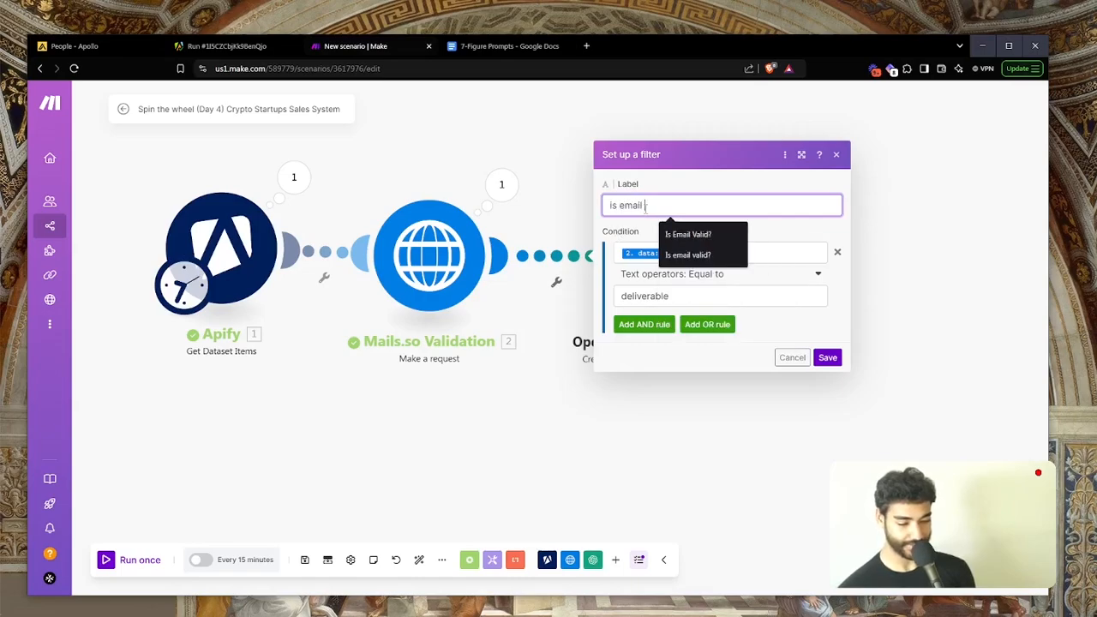
type("v")
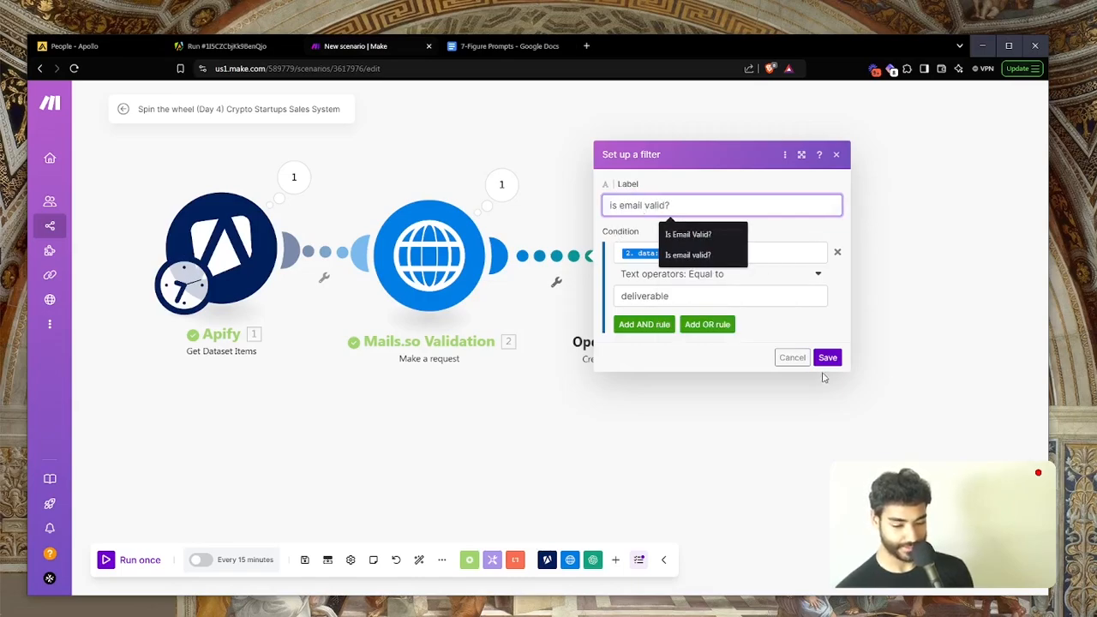
left_click(827, 357)
Step: Delete the companyName placeholder from the OpenAI module's prompt and save the module
left_click(686, 266)
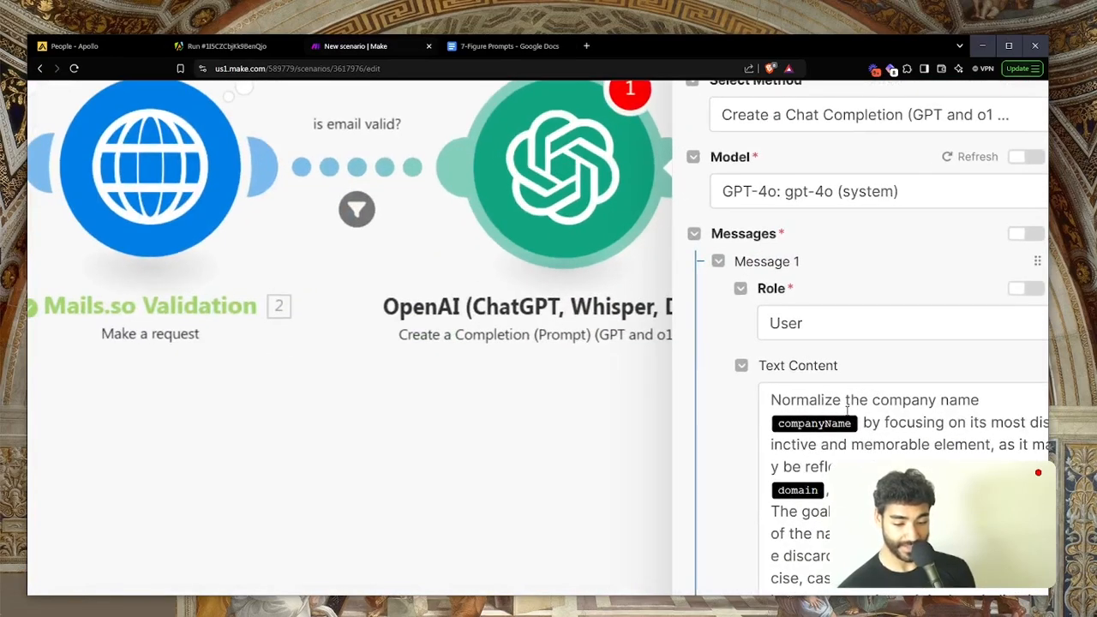
left_click(866, 410)
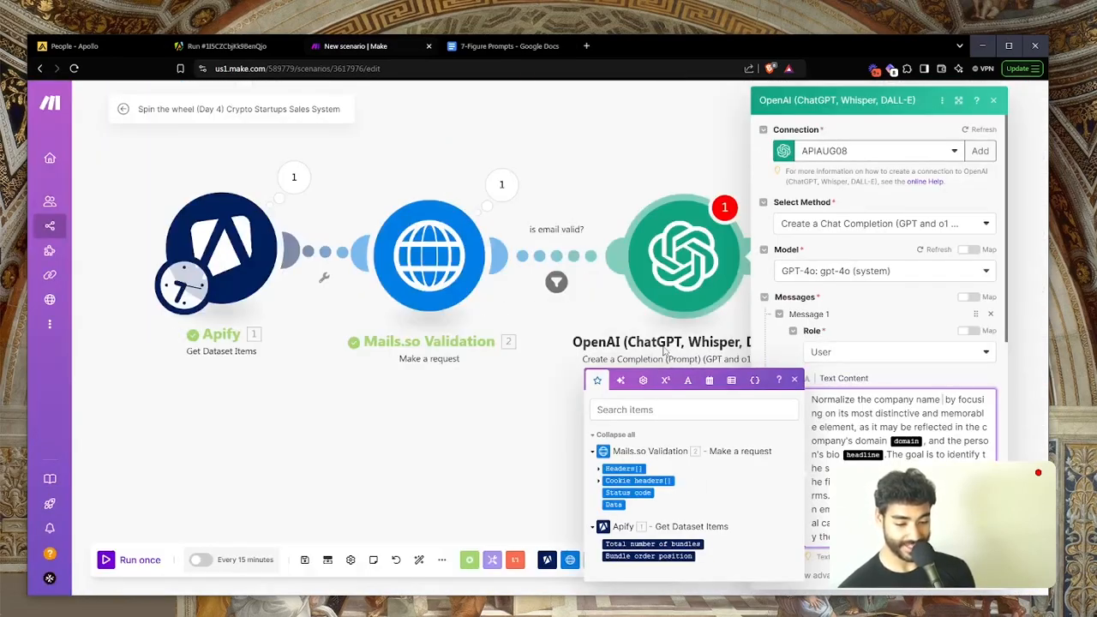
left_click(499, 417)
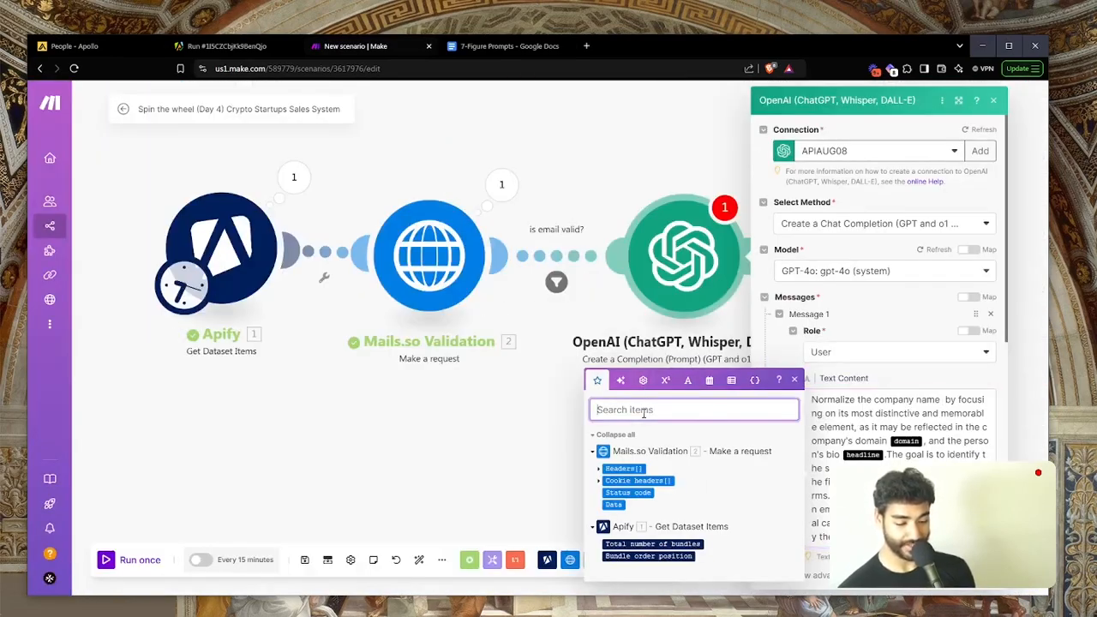
type("org")
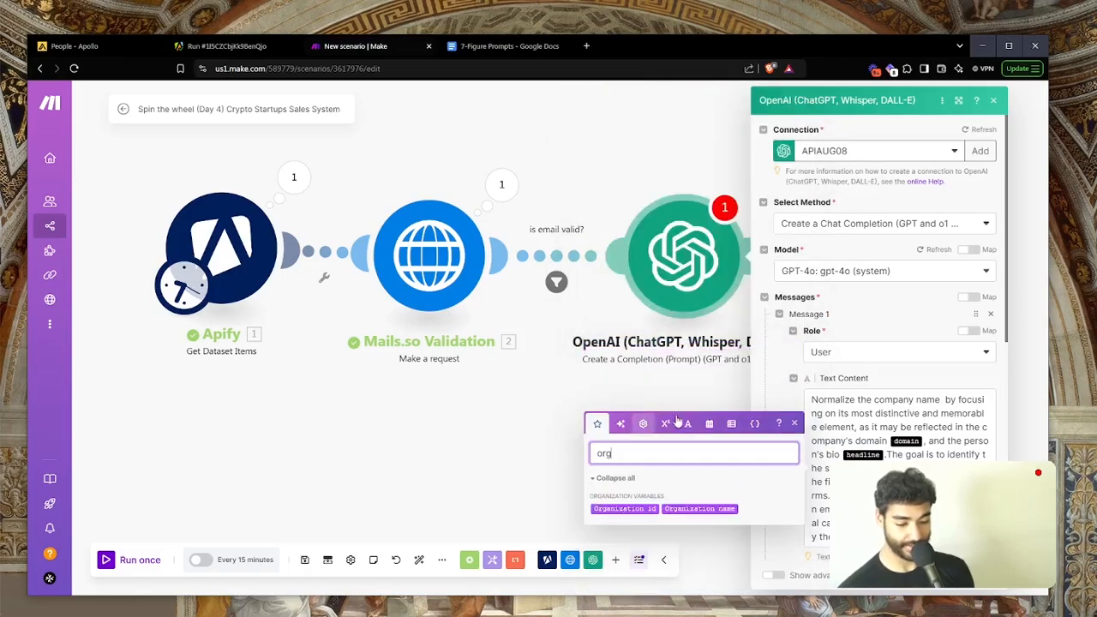
key("BackSpace")
key("BackSpace")
key("BackSpace")
key("Escape")
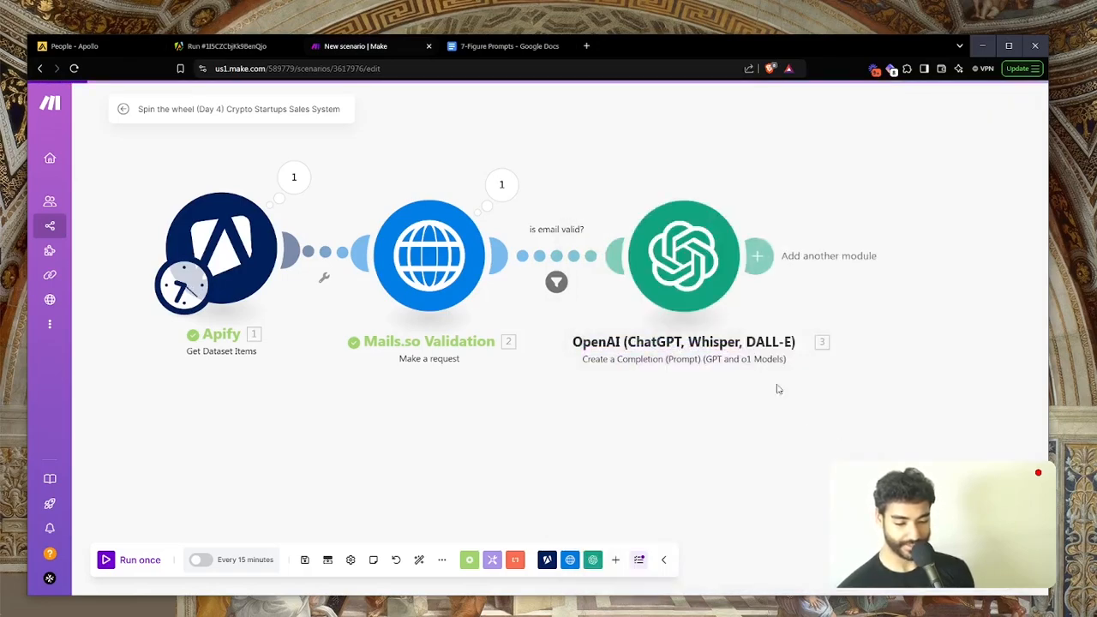
Step: Find the Apify organization fields with "organi" and map the employment_history organization_name after "Normalize the company name" in the OpenAI prompt
left_click(700, 292)
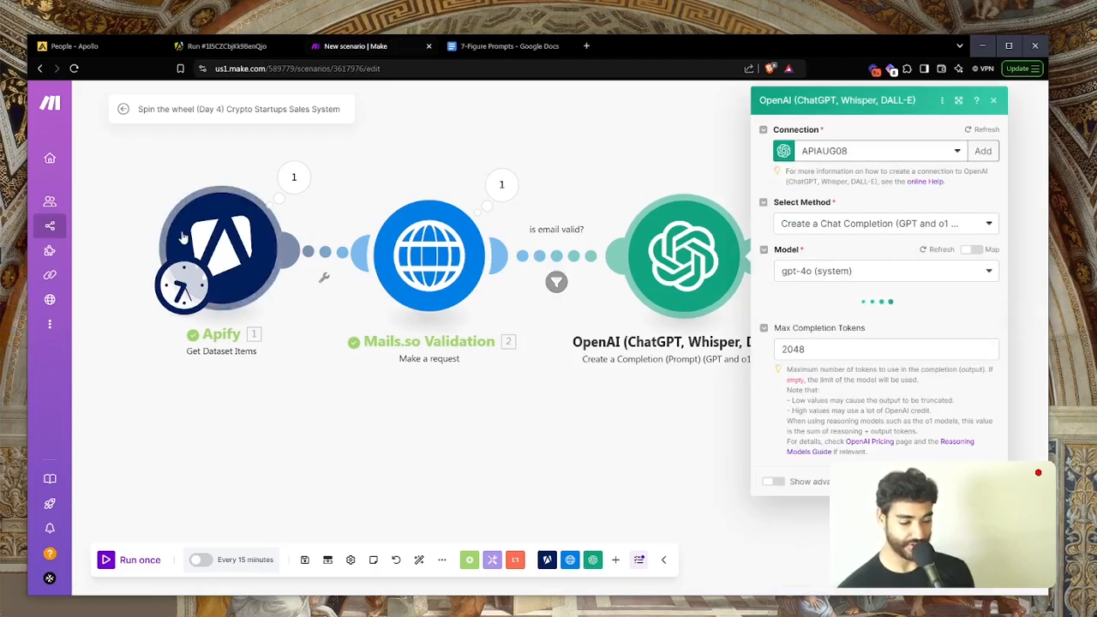
mouse_move(12, 370)
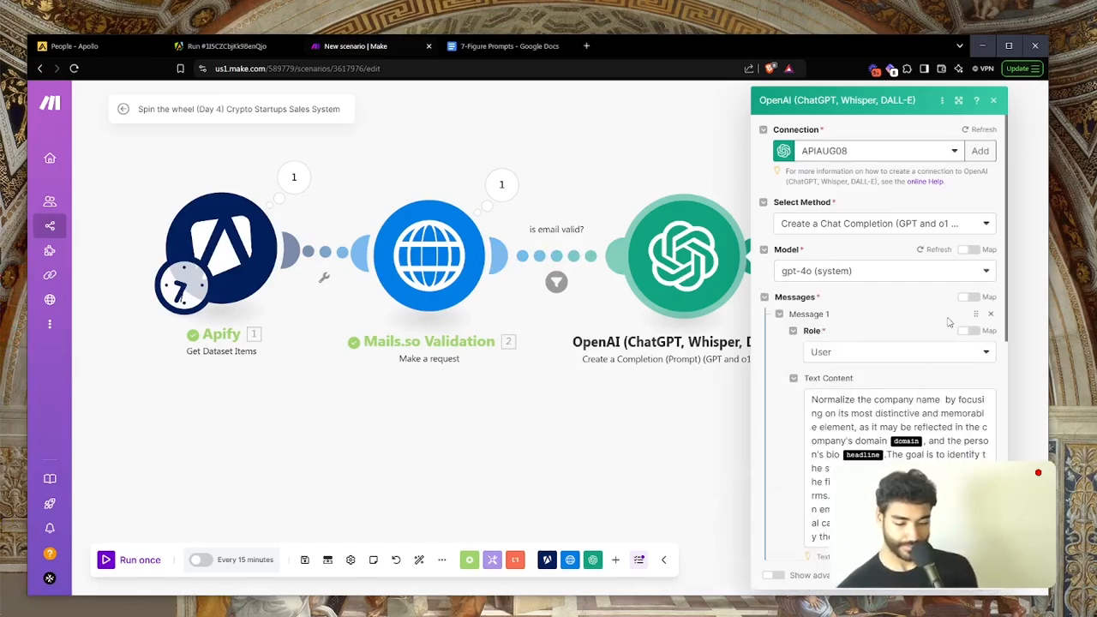
left_click(945, 400)
left_click(652, 133)
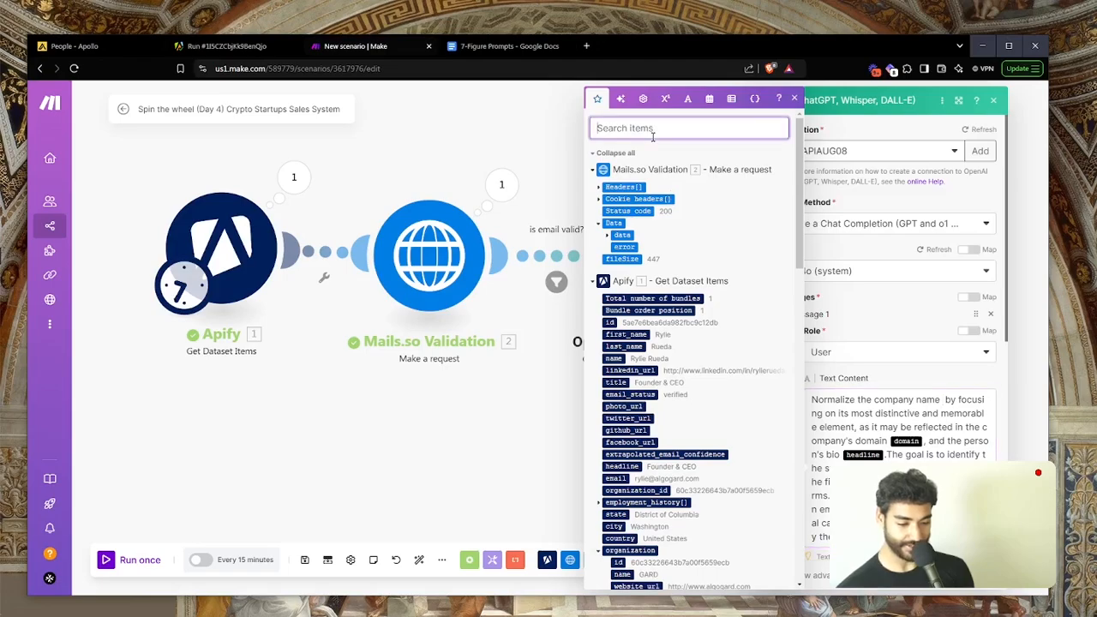
type("organi")
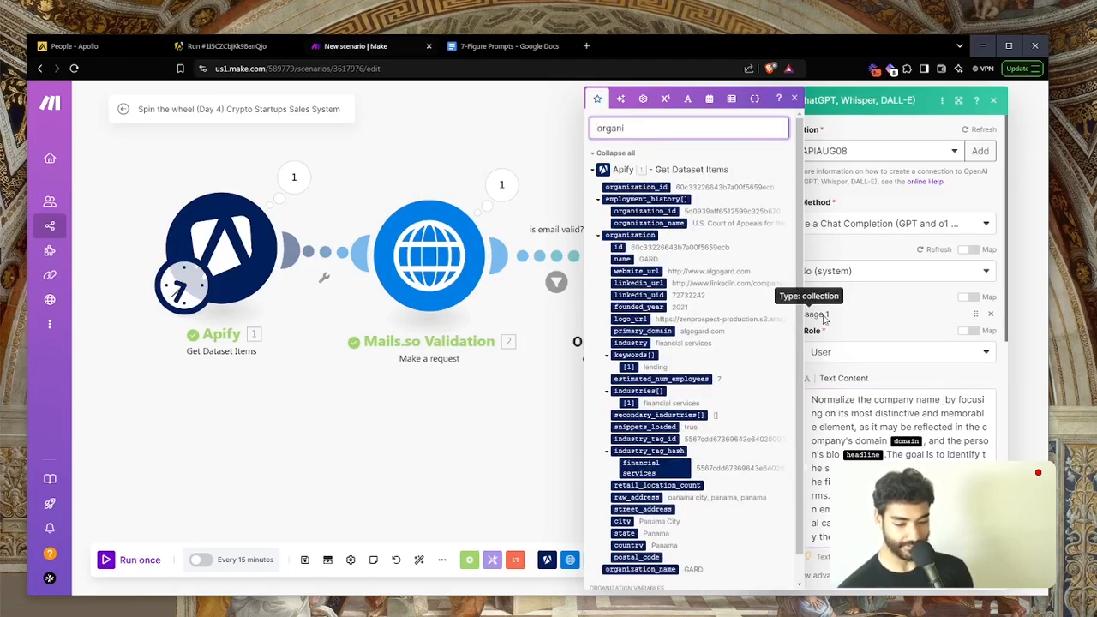
scroll(750, 301, "up", 3)
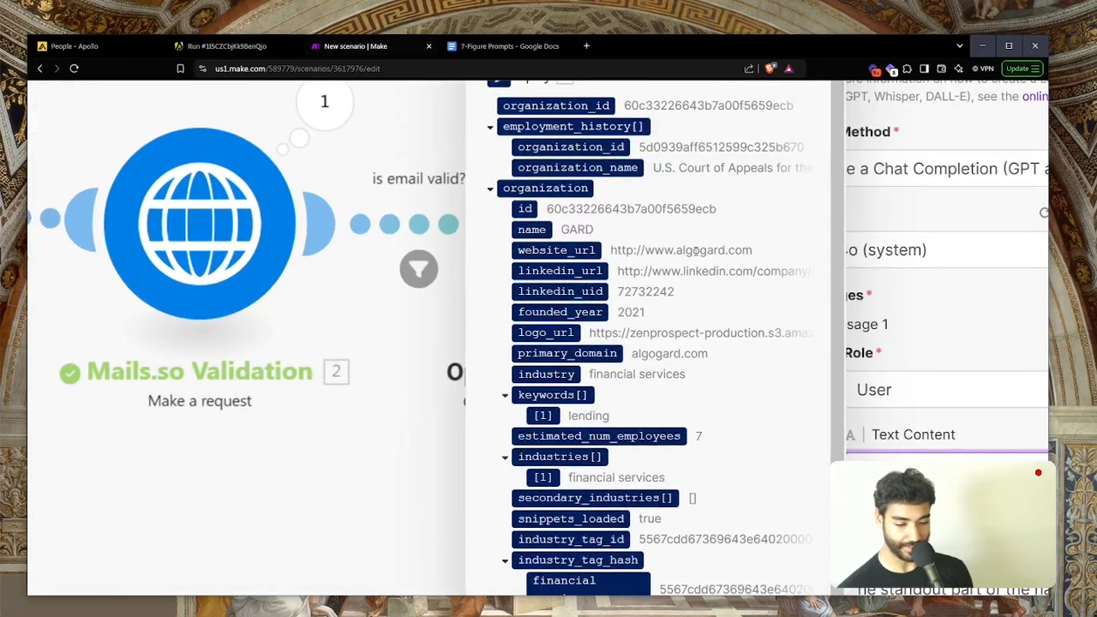
scroll(813, 383, "down", 3)
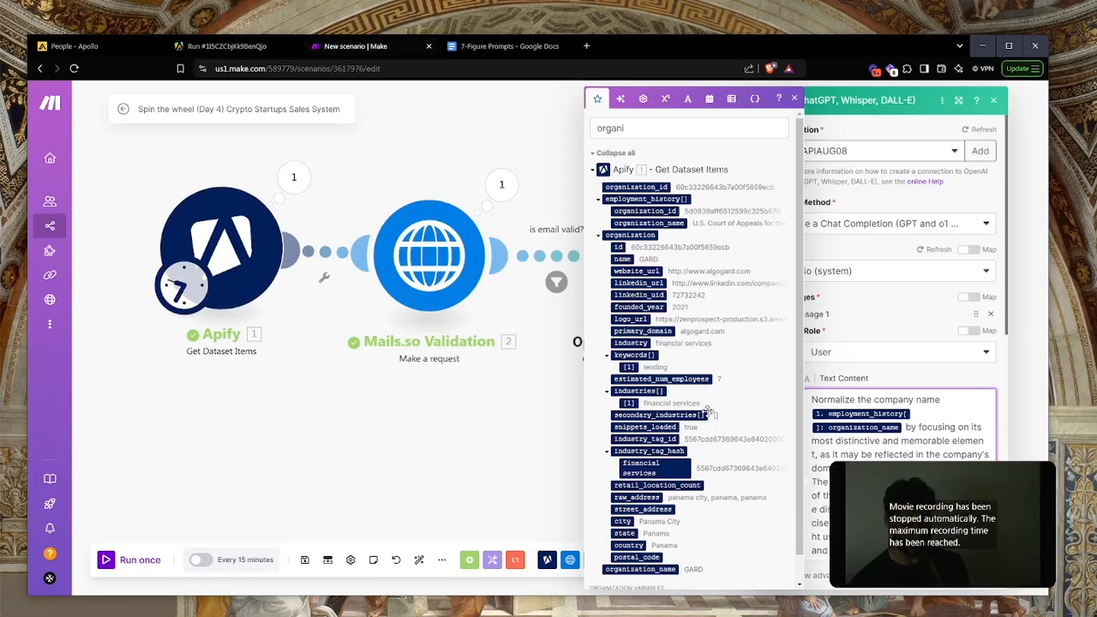
scroll(707, 410, "down", 1)
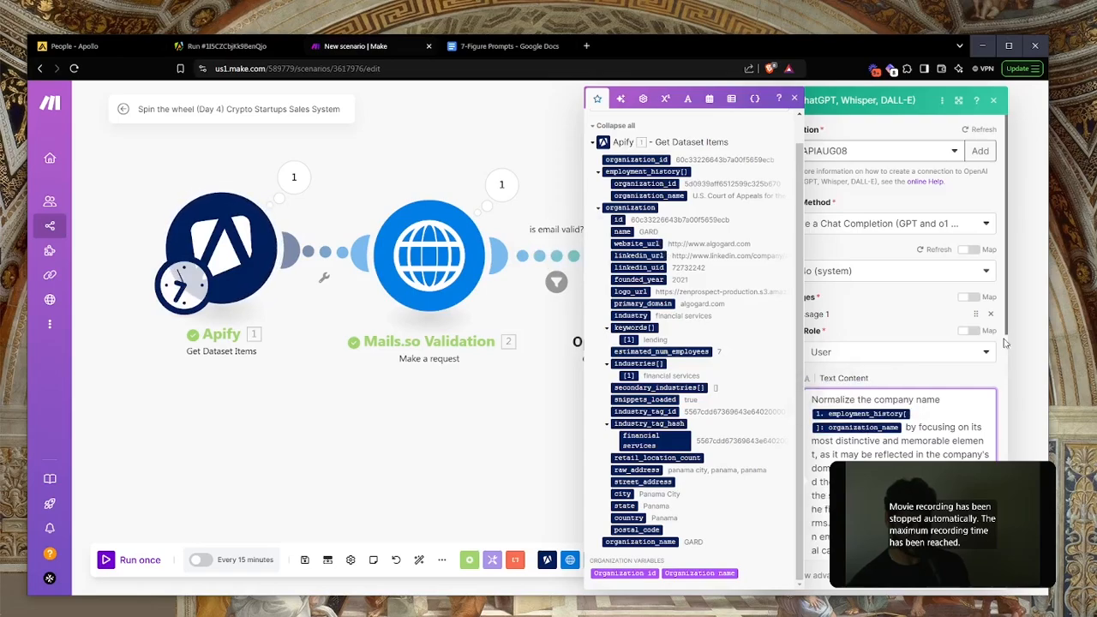
type("organi")
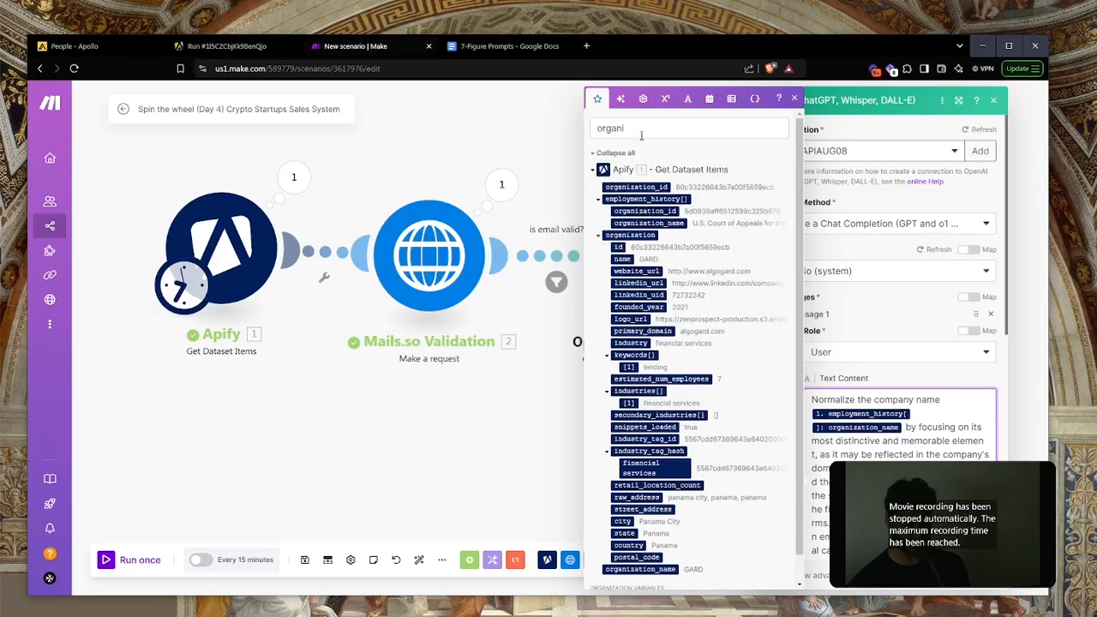
Step: Find the Apify headline field with "head" and map it after "the person's bio" in the OpenAI prompt
key("ctrl+a")
key("BackSpace")
type("sum")
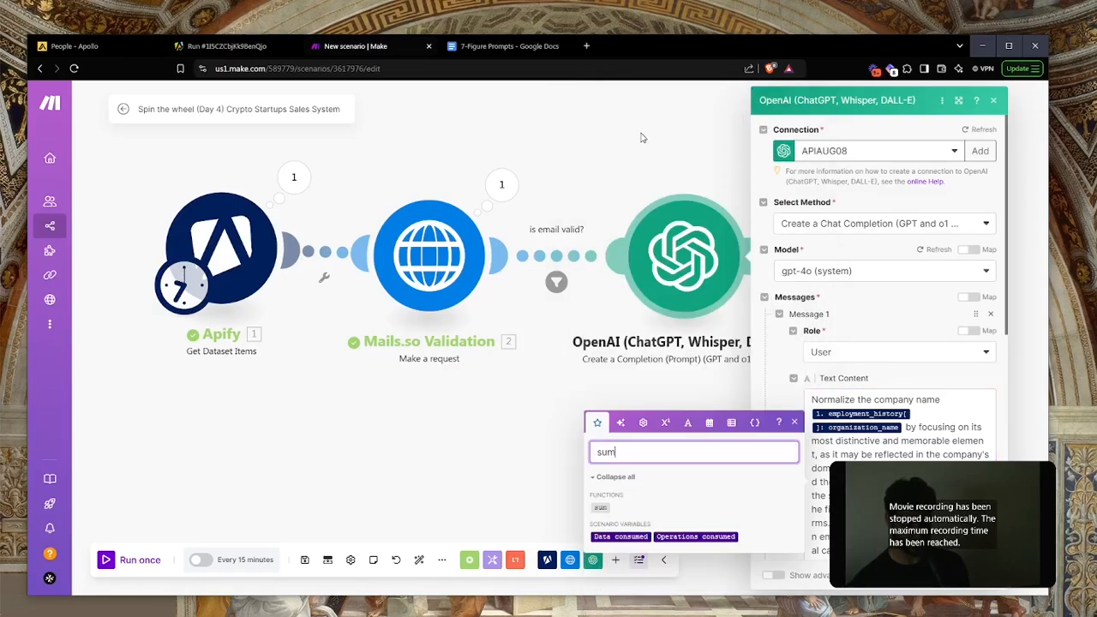
key("ctrl+a")
key("BackSpace")
type("hea")
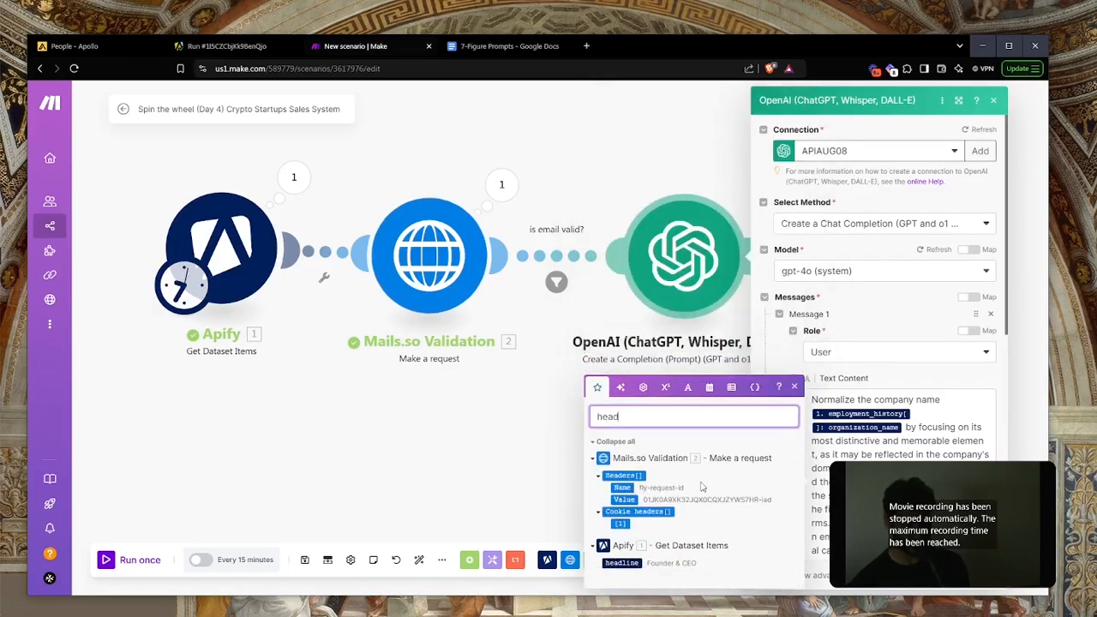
left_click(899, 403)
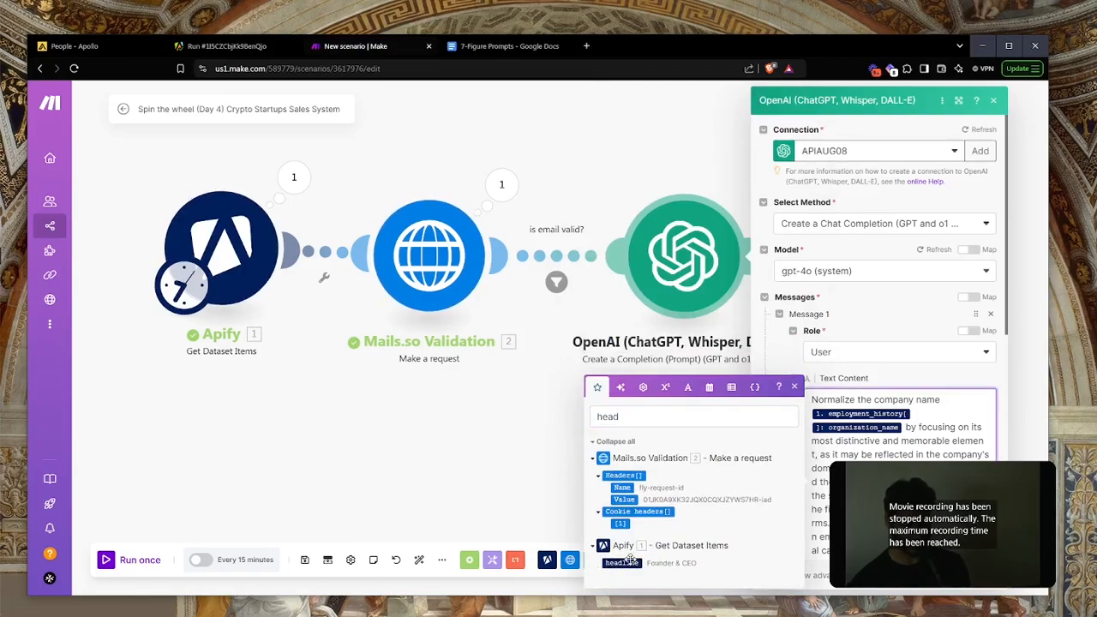
scroll(828, 364, "down", 3)
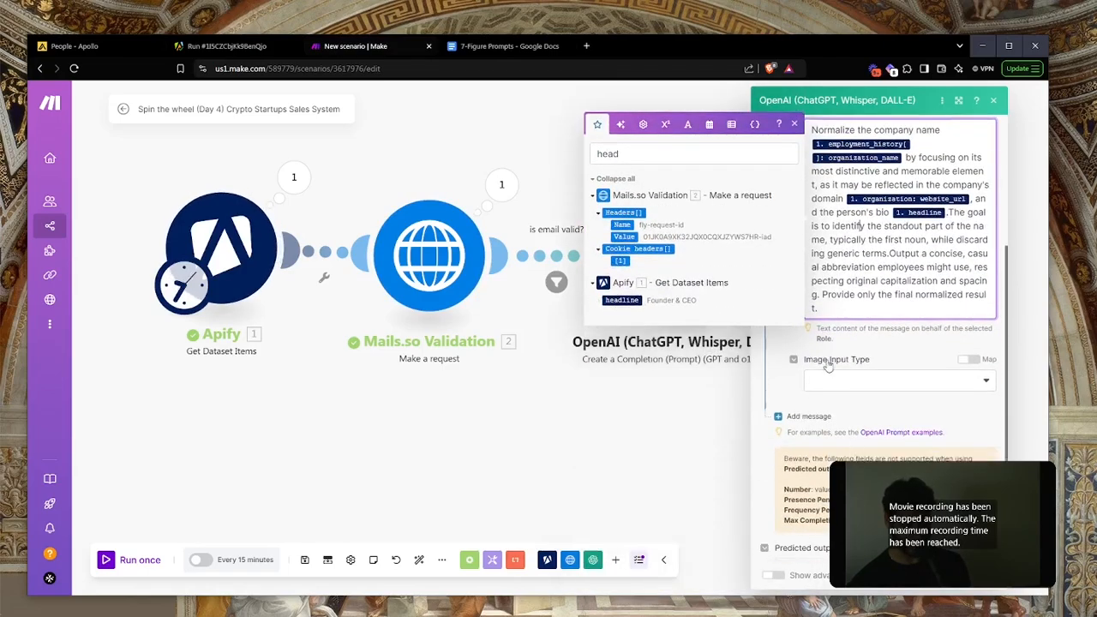
Step: Add a second message with the User role to the OpenAI module
left_click(808, 416)
left_click(852, 455)
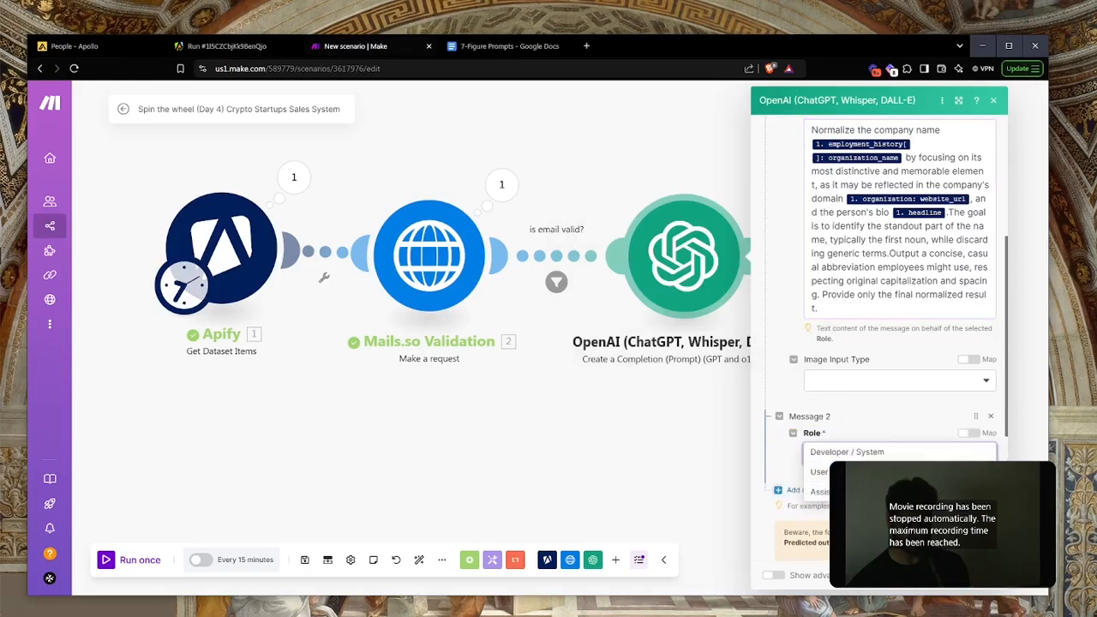
left_click(821, 471)
scroll(843, 425, "down", 2)
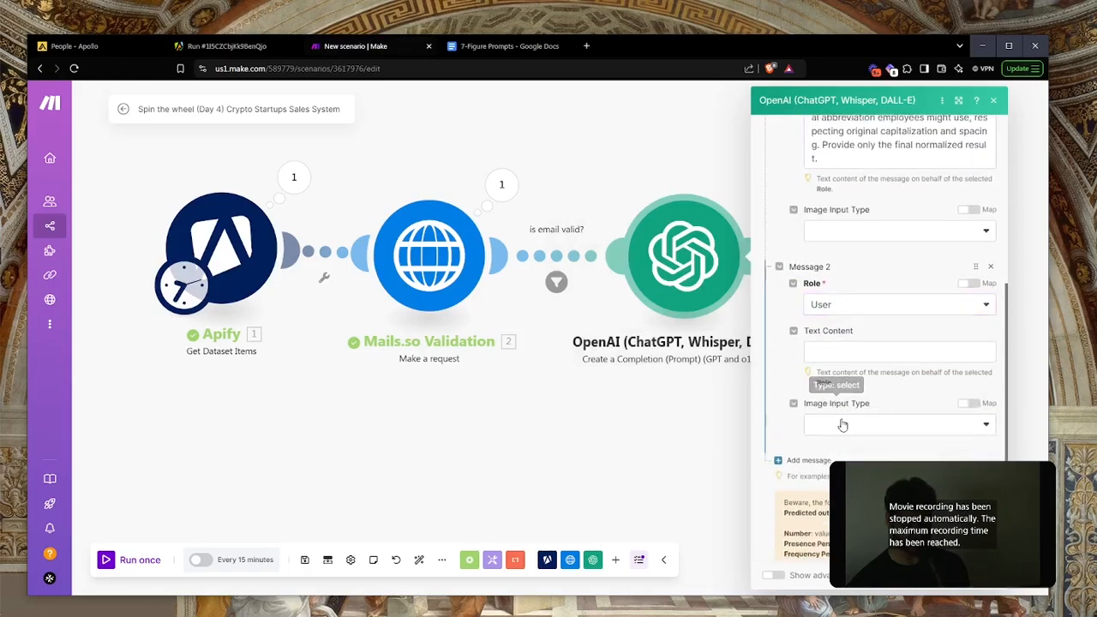
Step: Find the Apify fields with "organi", map employment_history organization_name as Message 2's text content, and close the module settings
left_click(857, 352)
left_click(641, 286)
type("or")
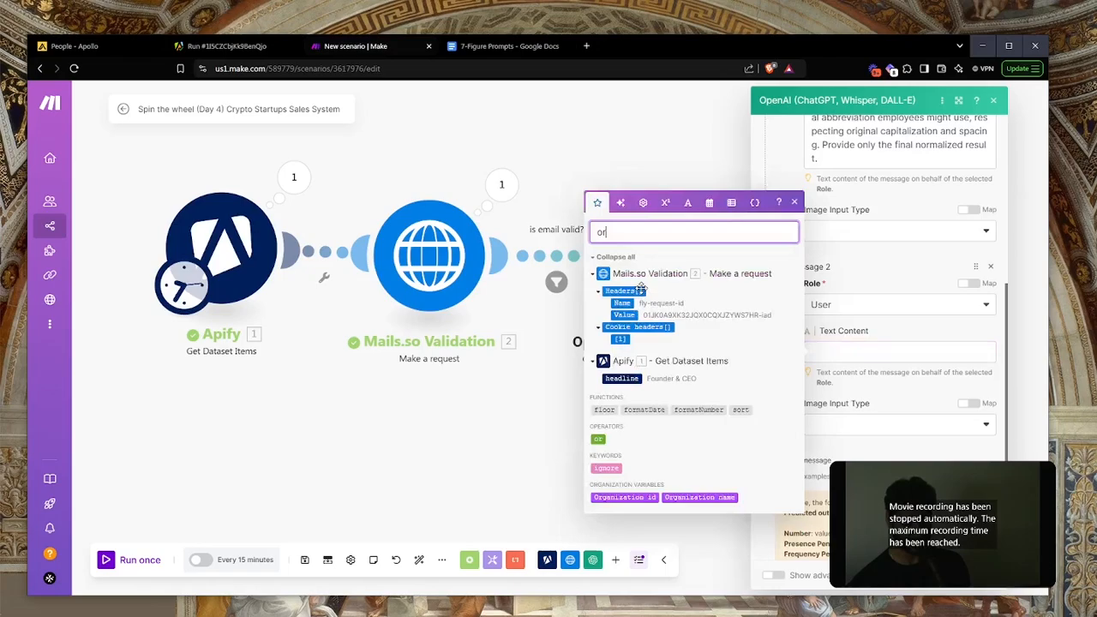
type("gani")
left_click(839, 354)
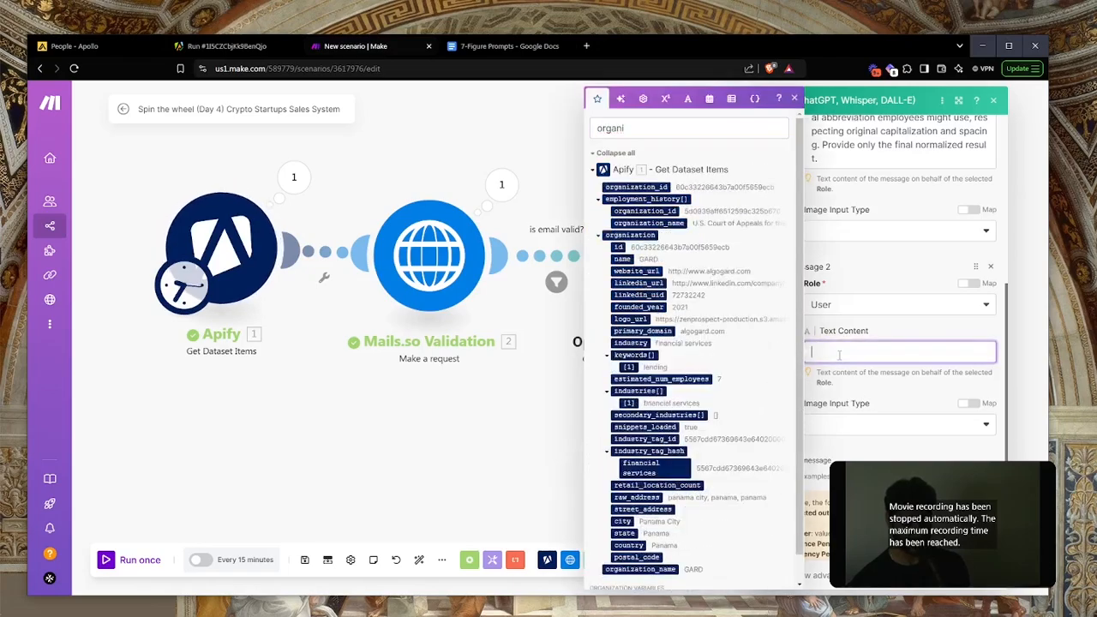
left_click(677, 223)
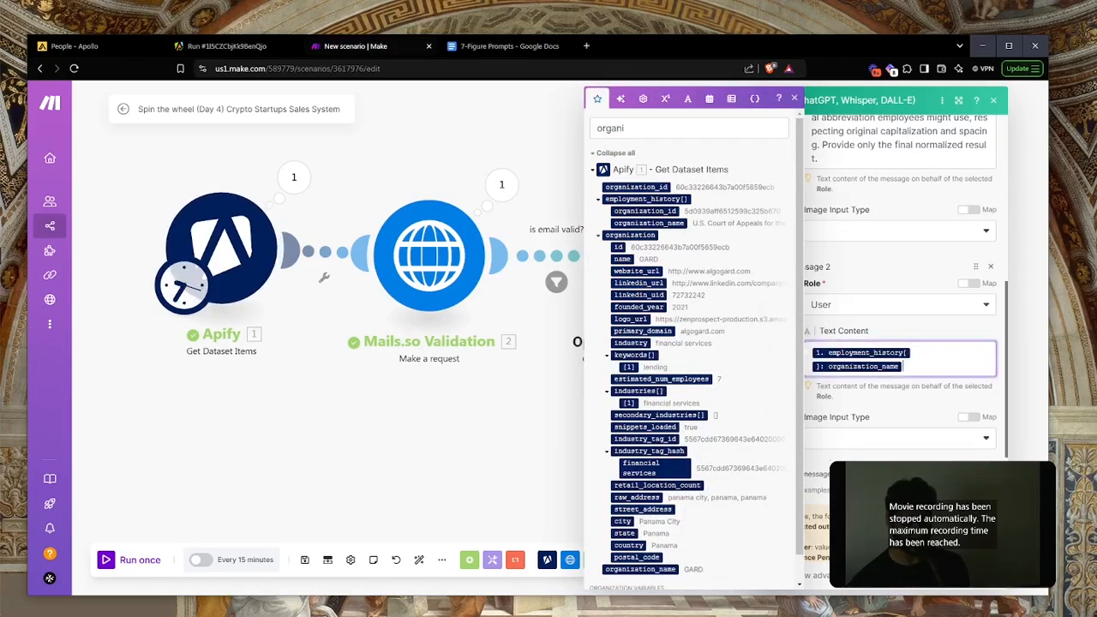
key("Escape")
left_click(733, 331)
Step: Rename the OpenAI module to "Clean List Companies"
right_click(671, 286)
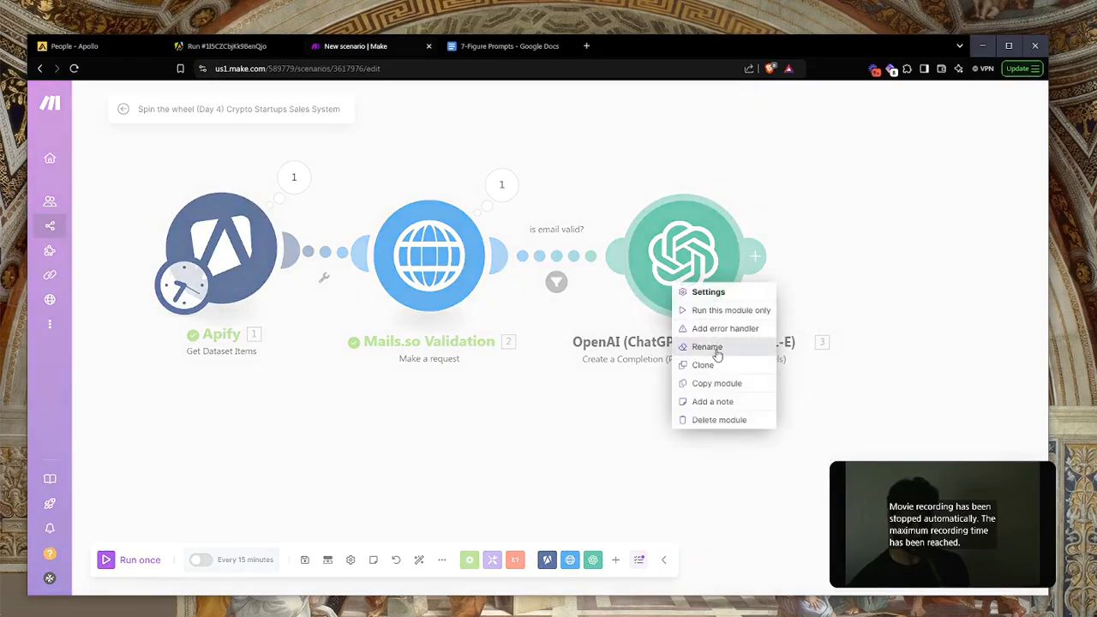
left_click(712, 350)
type("Clean Li")
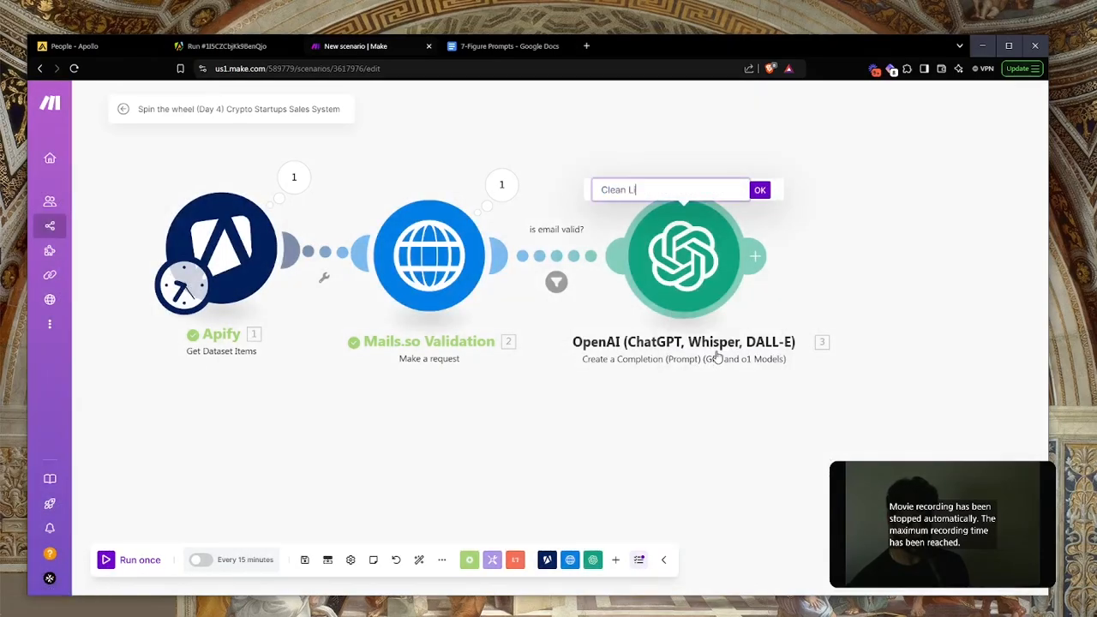
type("st Companizs")
key("Return")
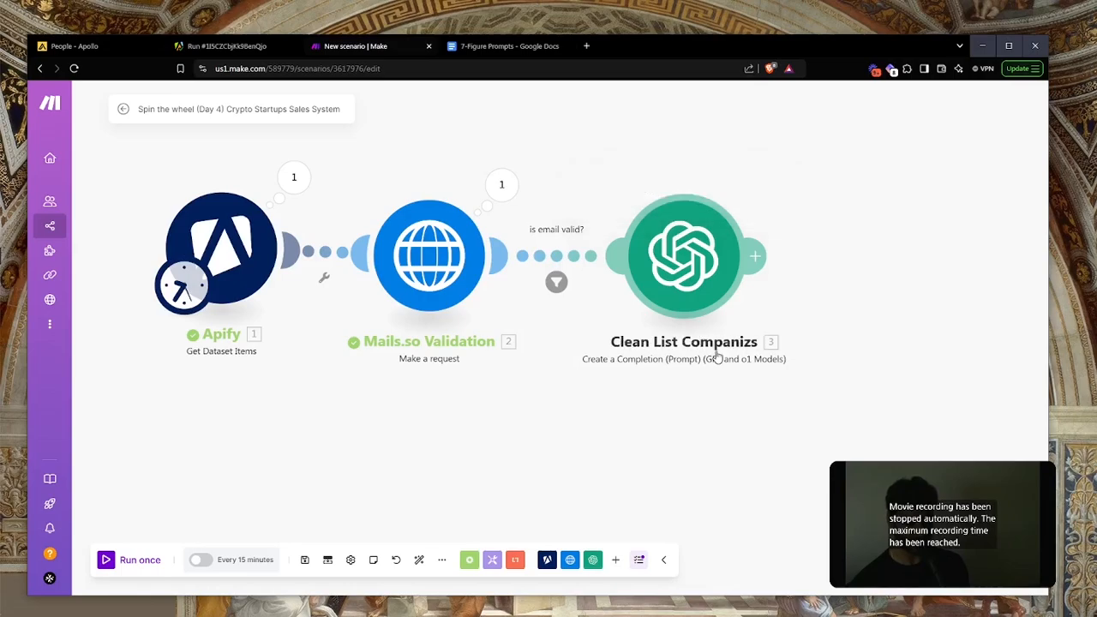
right_click(681, 283)
left_click(713, 340)
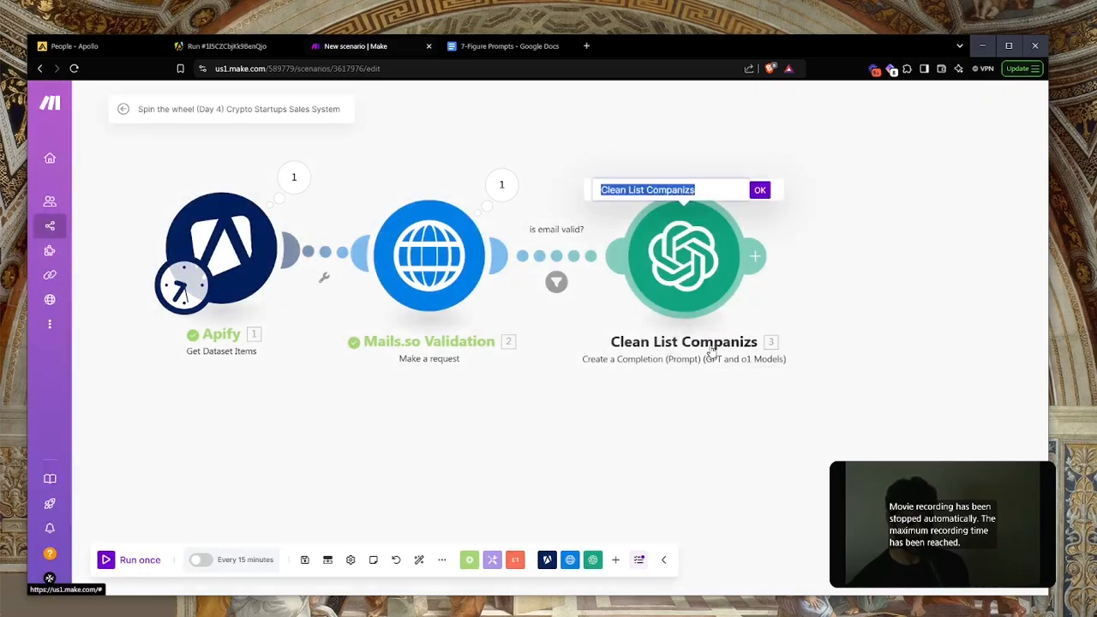
key("End")
key("Return")
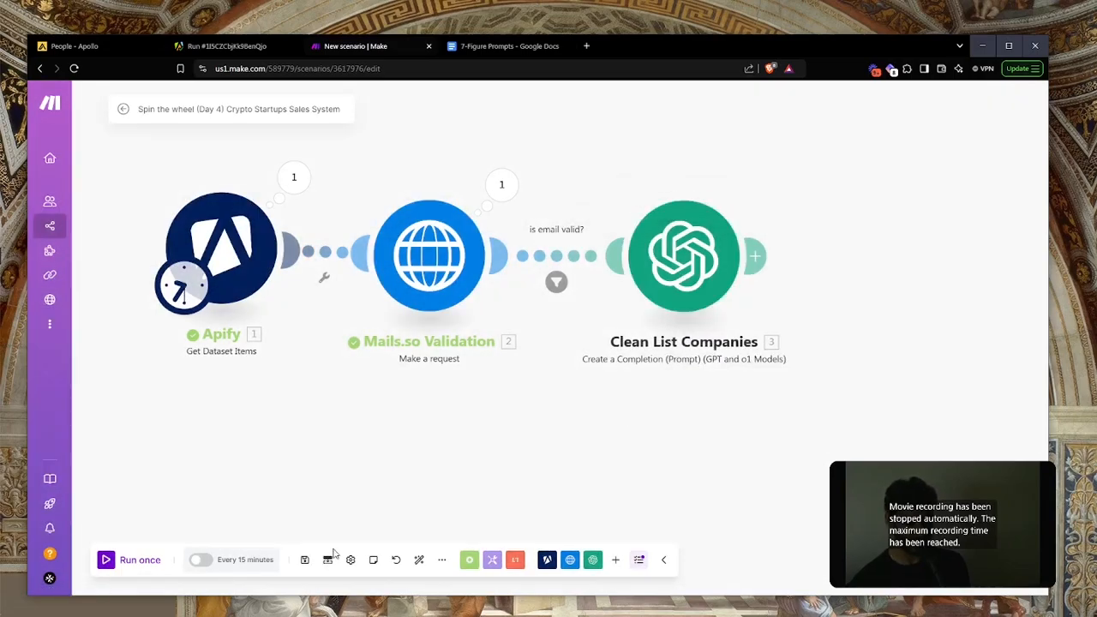
Step: Search the Apify module's output bundle for the organization fields and close the output
left_click(290, 180)
scroll(410, 391, "down", 3)
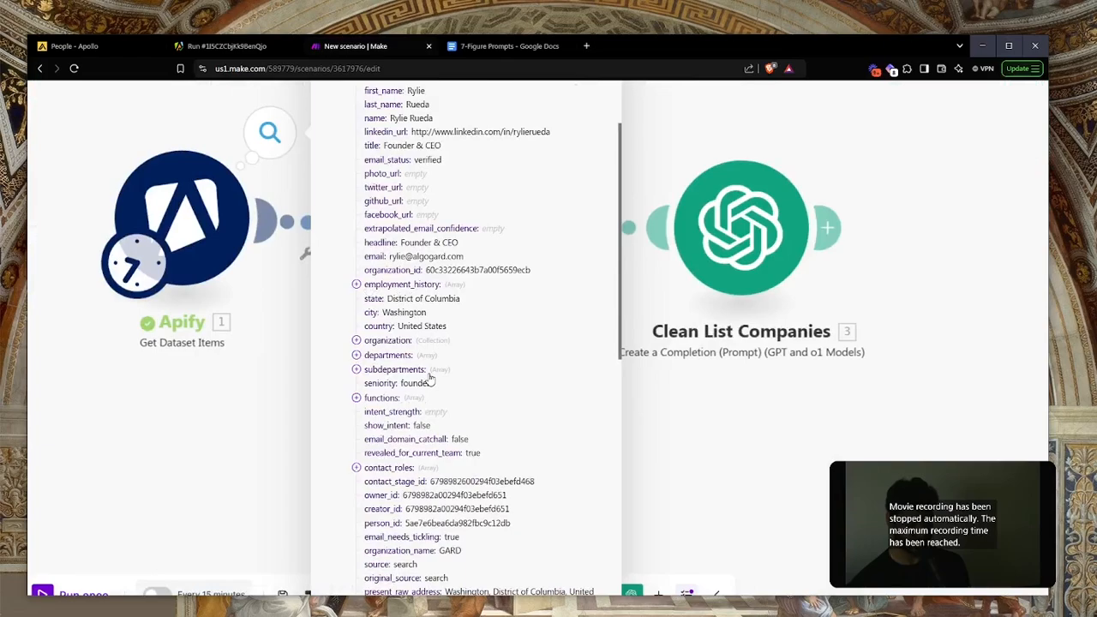
scroll(430, 380, "down", 3)
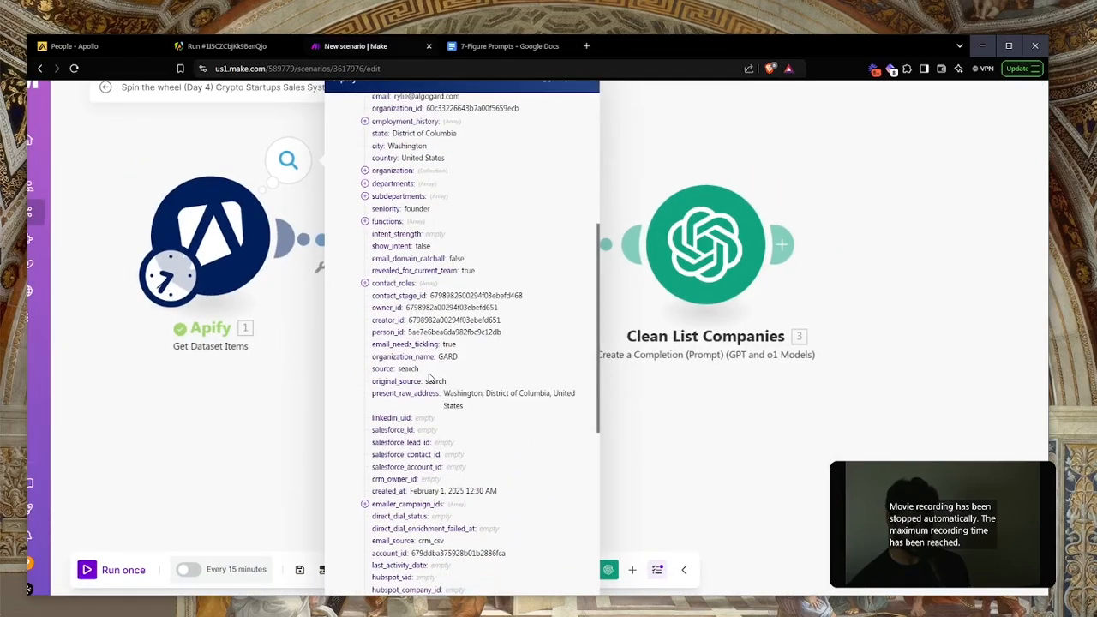
key("ctrl+f")
type("organizatio")
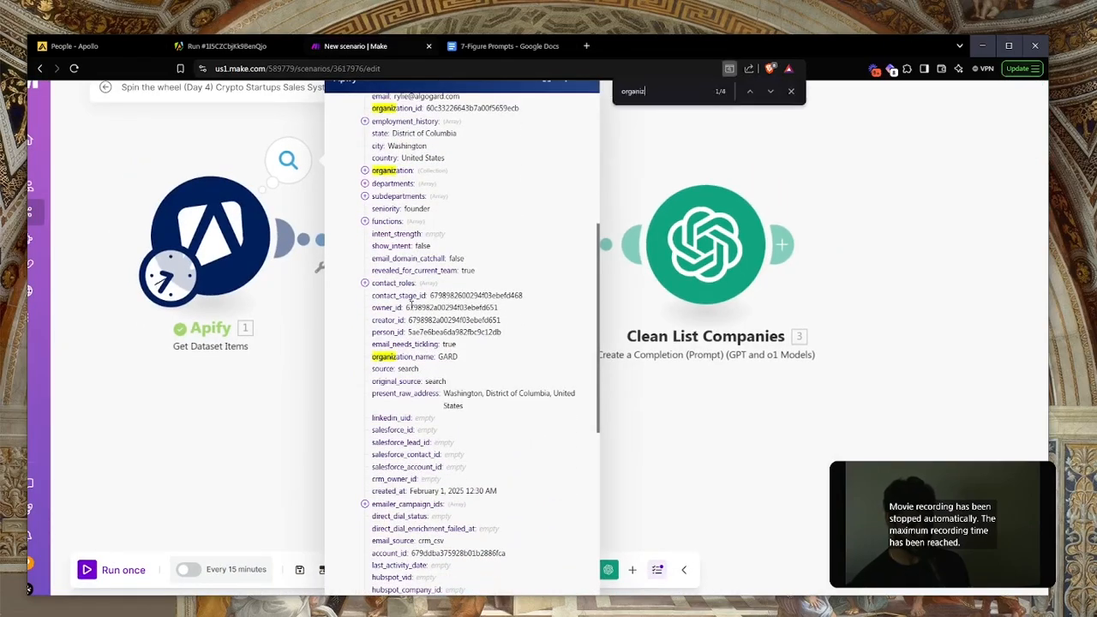
triple_click(440, 368)
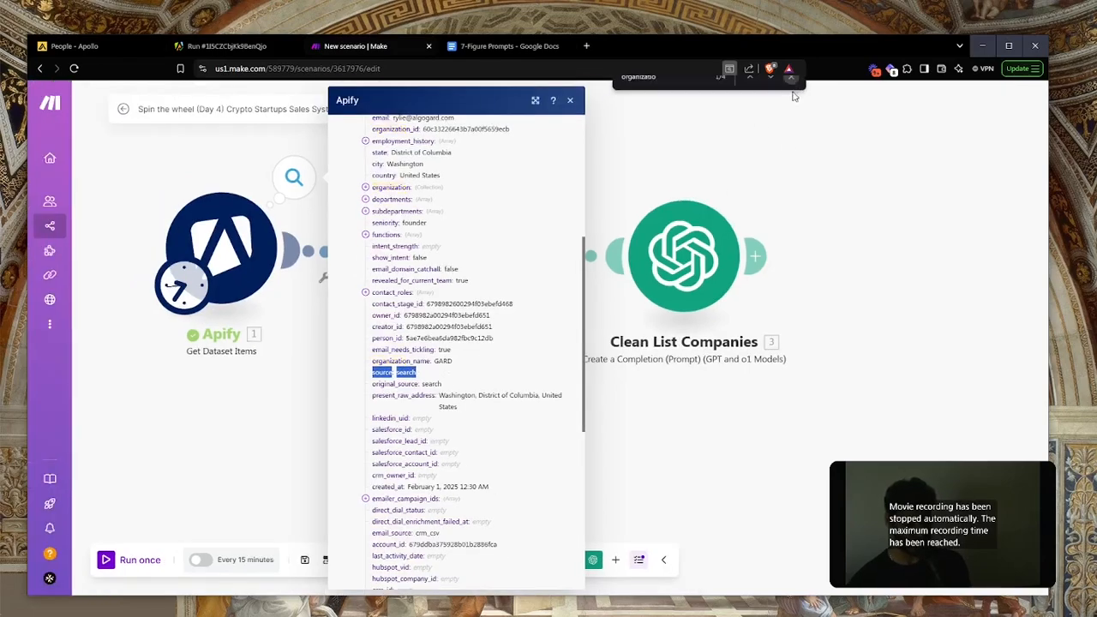
left_click(791, 91)
key("Escape")
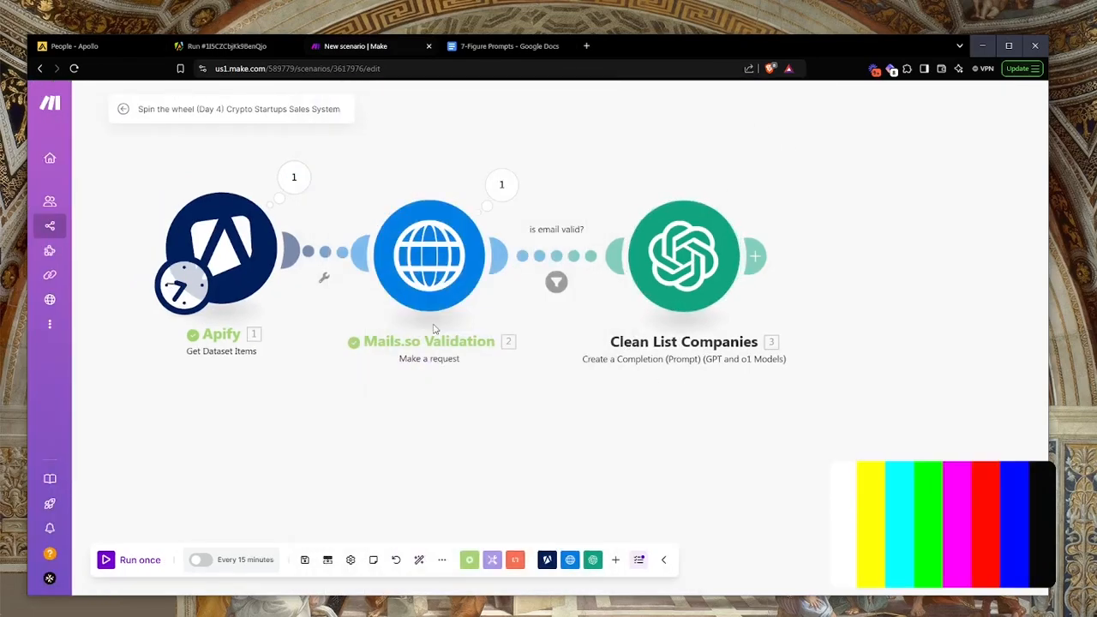
Step: Run the scenario once and review the Clean List Companies output and the Mails.so Validation and OpenAI settings
left_click(125, 564)
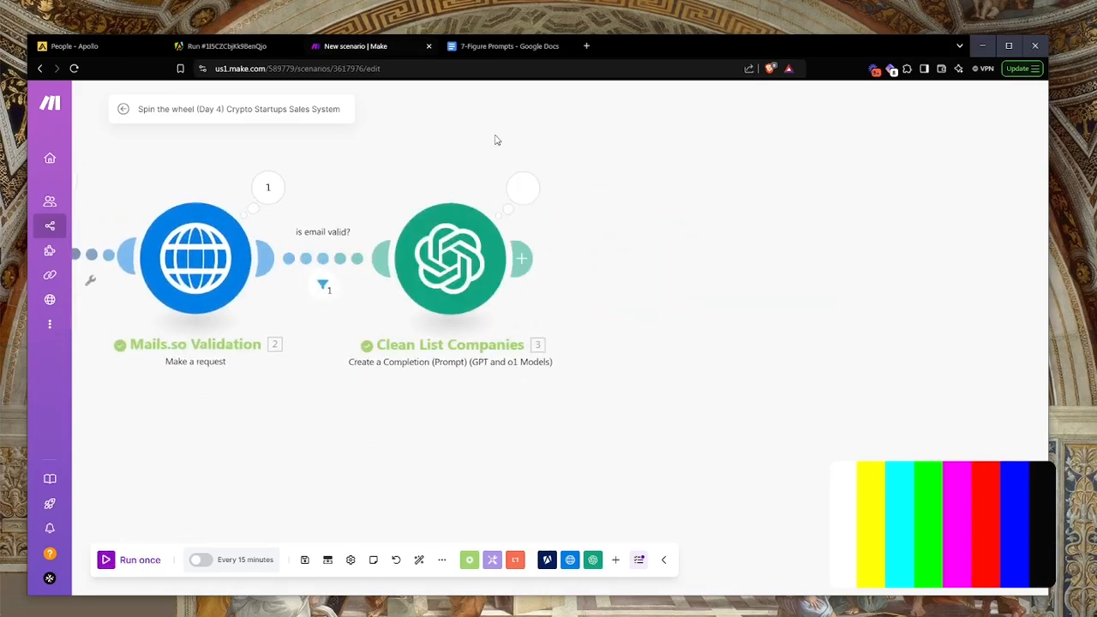
left_click(520, 188)
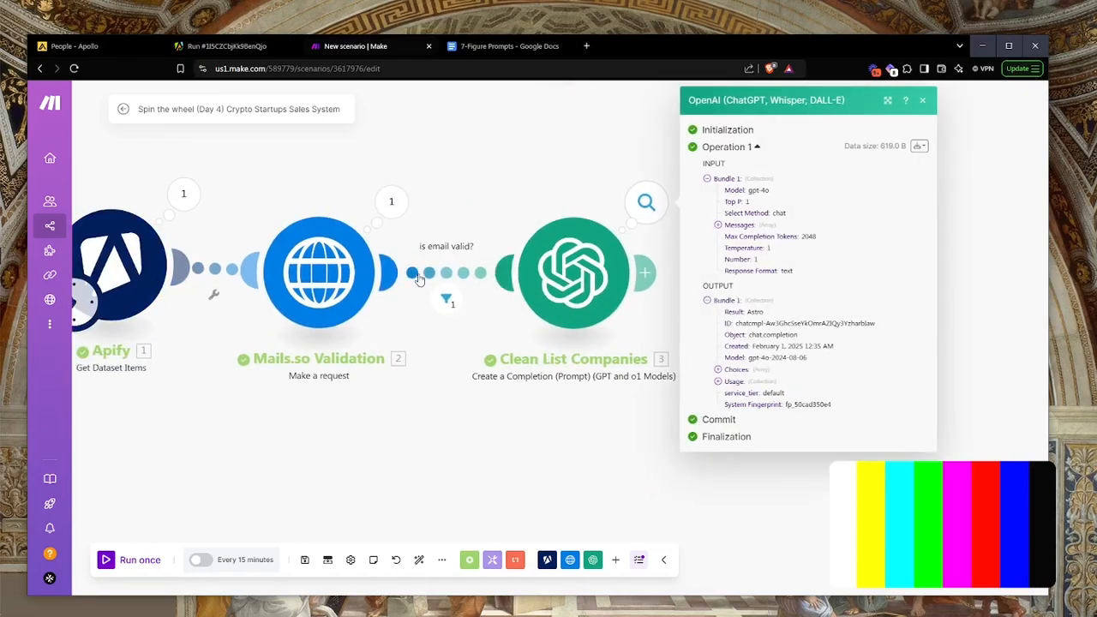
left_click(303, 269)
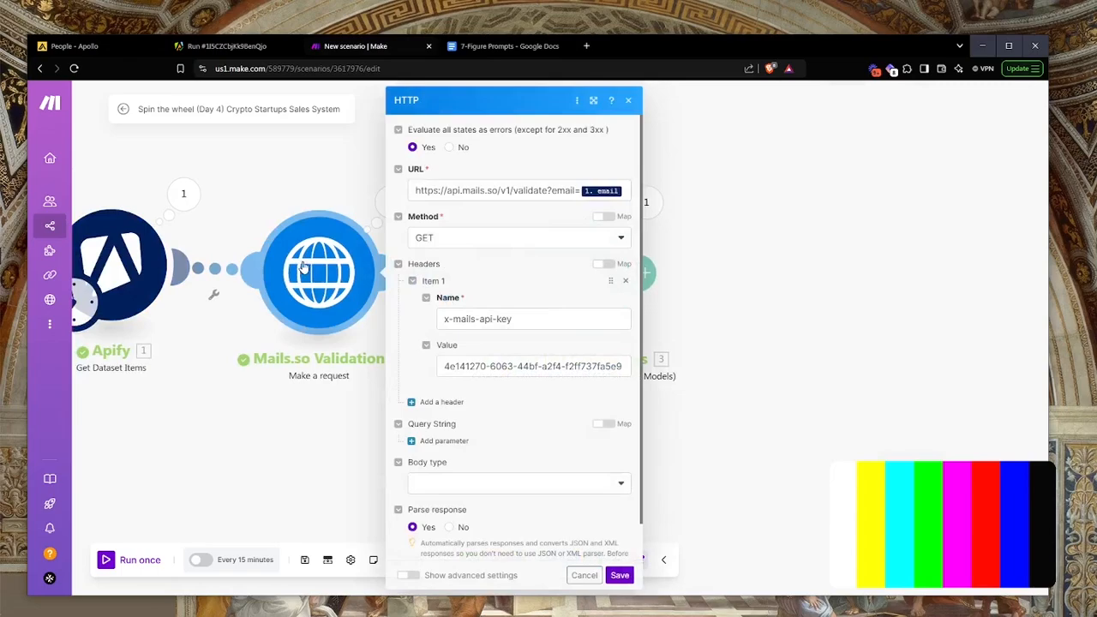
left_click(343, 416)
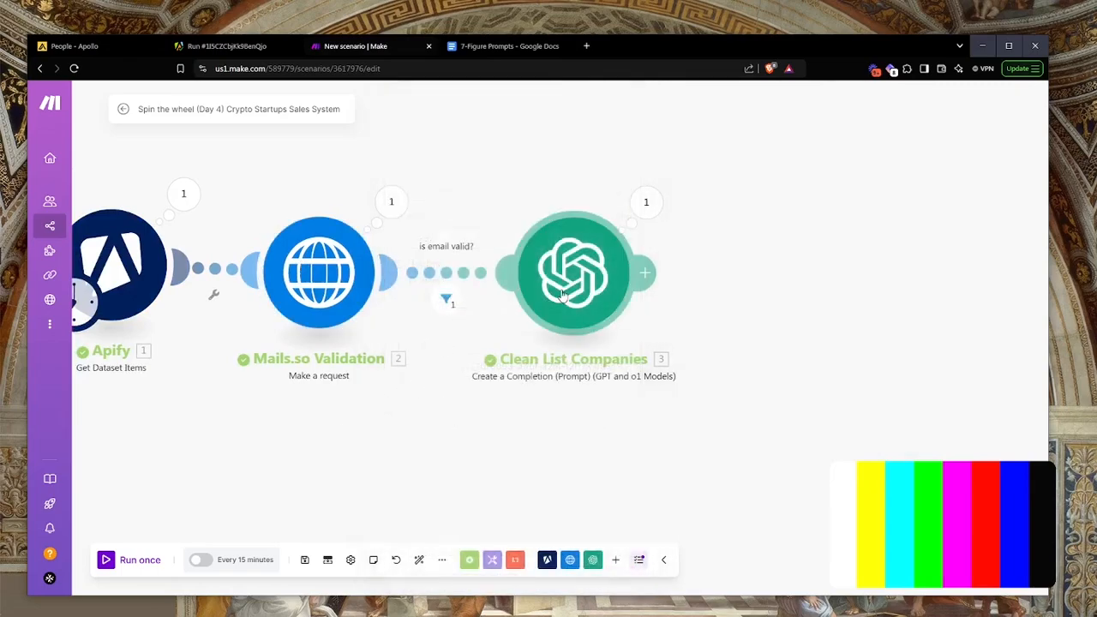
left_click(591, 309)
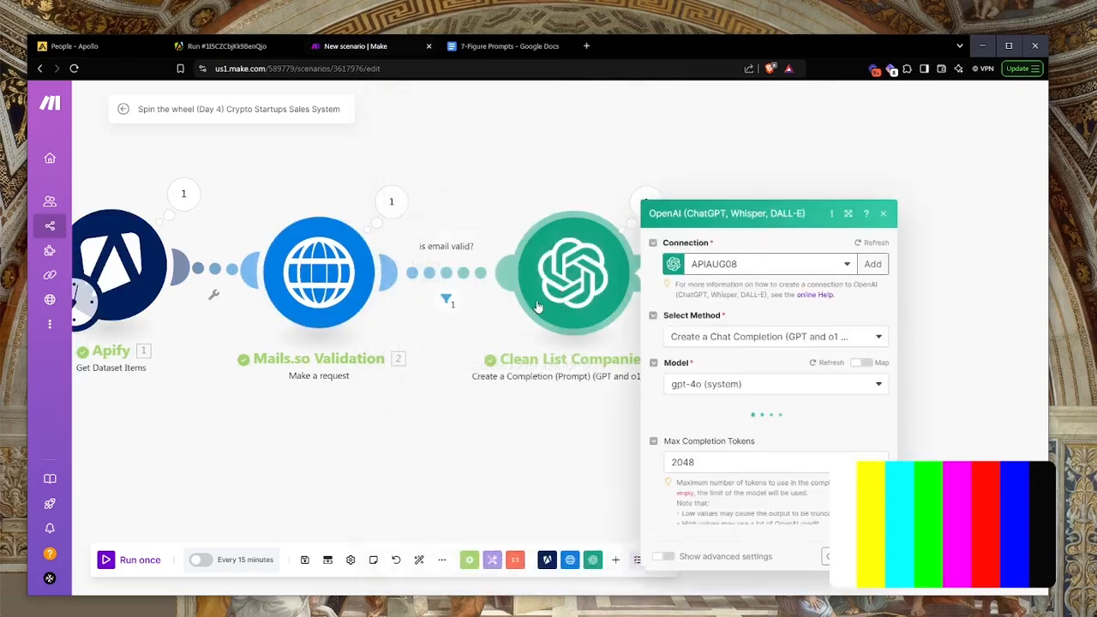
Step: Copy the lead's linkedin_url from the Apify output and open the LinkedIn profile in a new browser tab
left_click(184, 194)
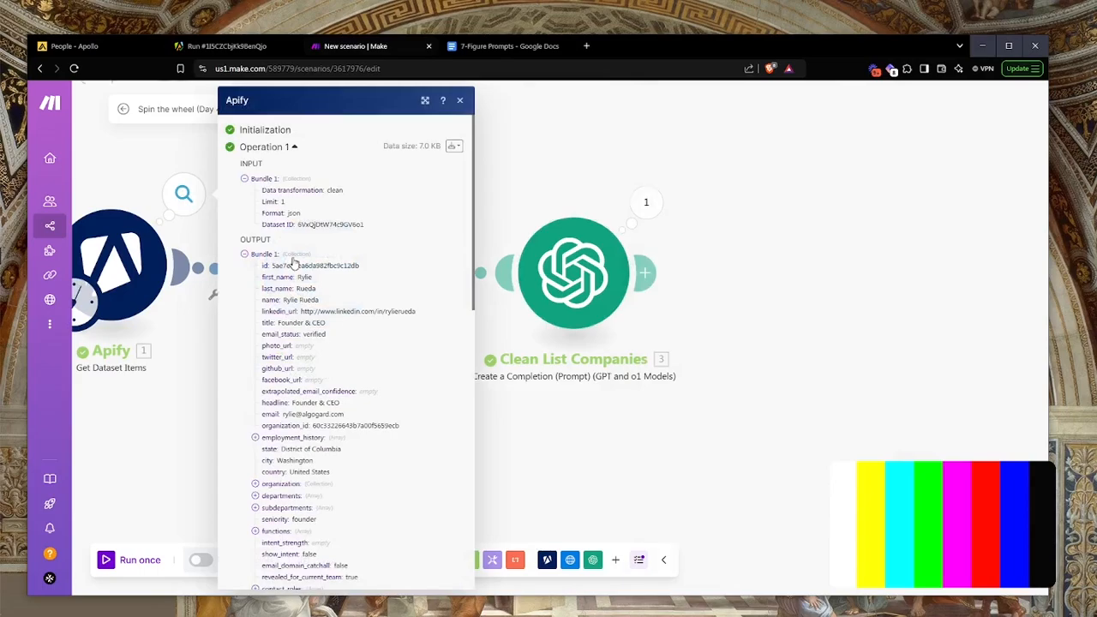
double_click(307, 285)
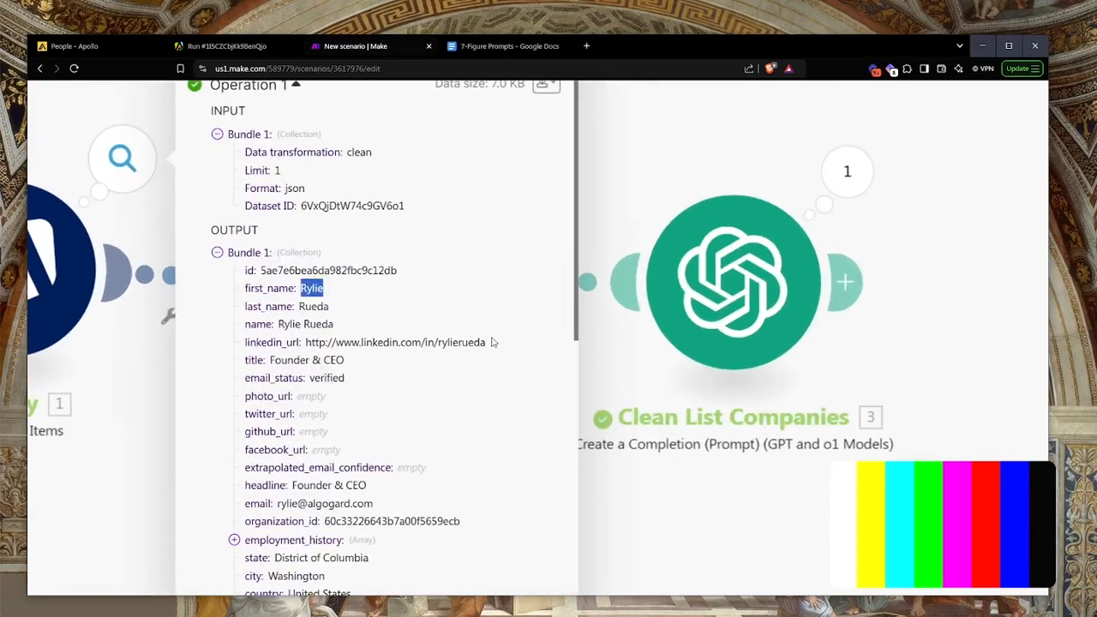
left_click_drag(493, 342, 316, 342)
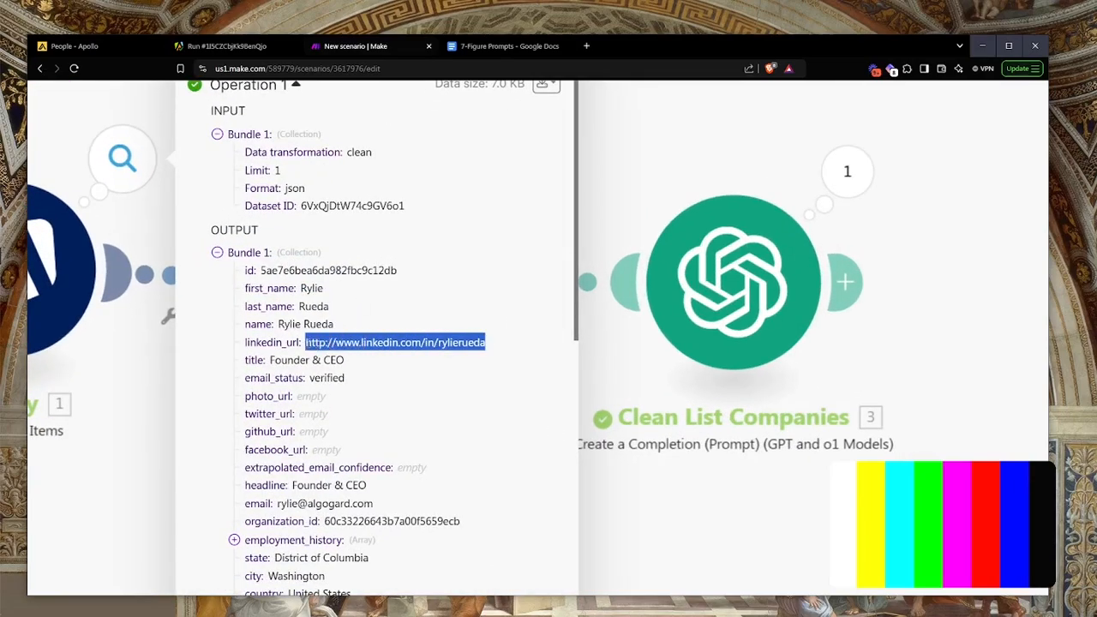
key("ctrl+c")
key("ctrl+t")
key("ctrl+v")
key("Return")
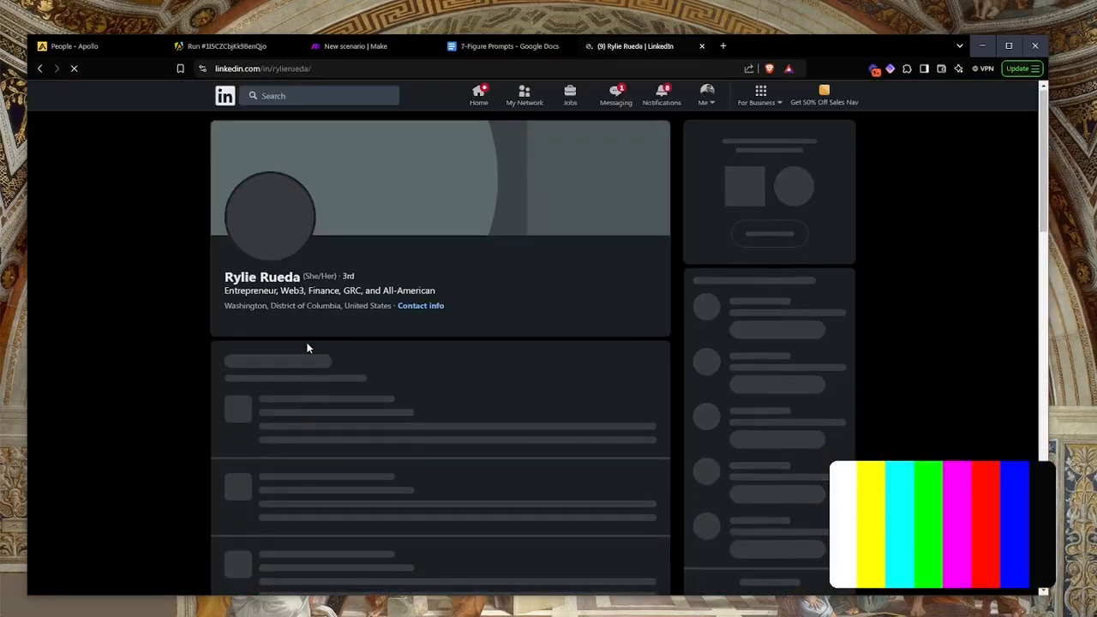
Step: Examine the lead's current company and experience on the LinkedIn profile, and close the profile's tab
scroll(307, 347, "down", 1)
scroll(307, 347, "down", 1)
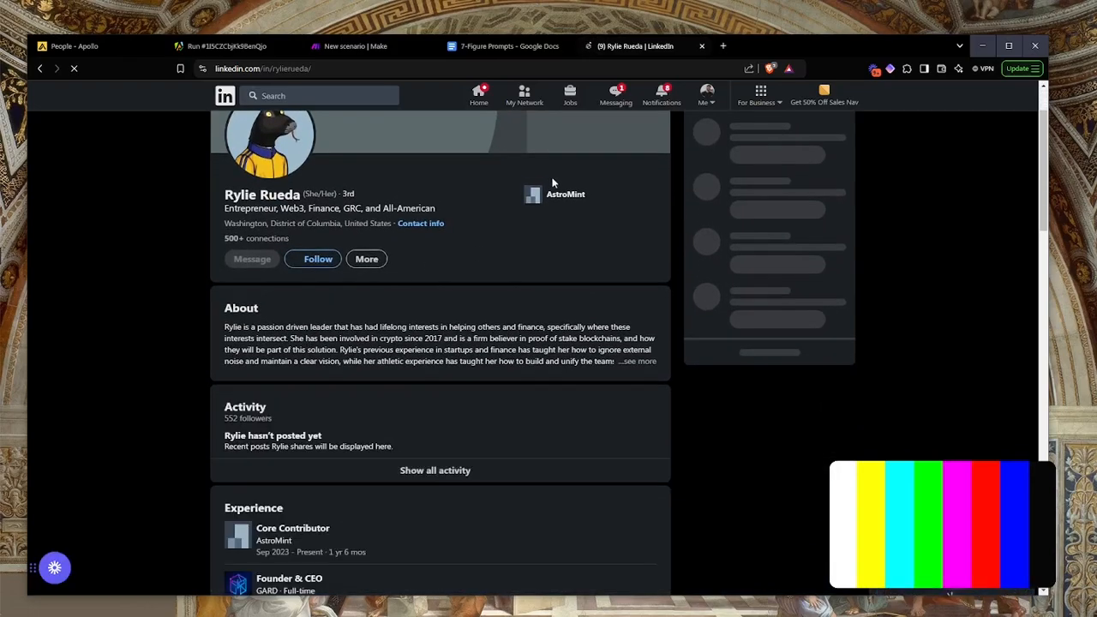
scroll(554, 180, "up", 5)
scroll(594, 408, "down", 5)
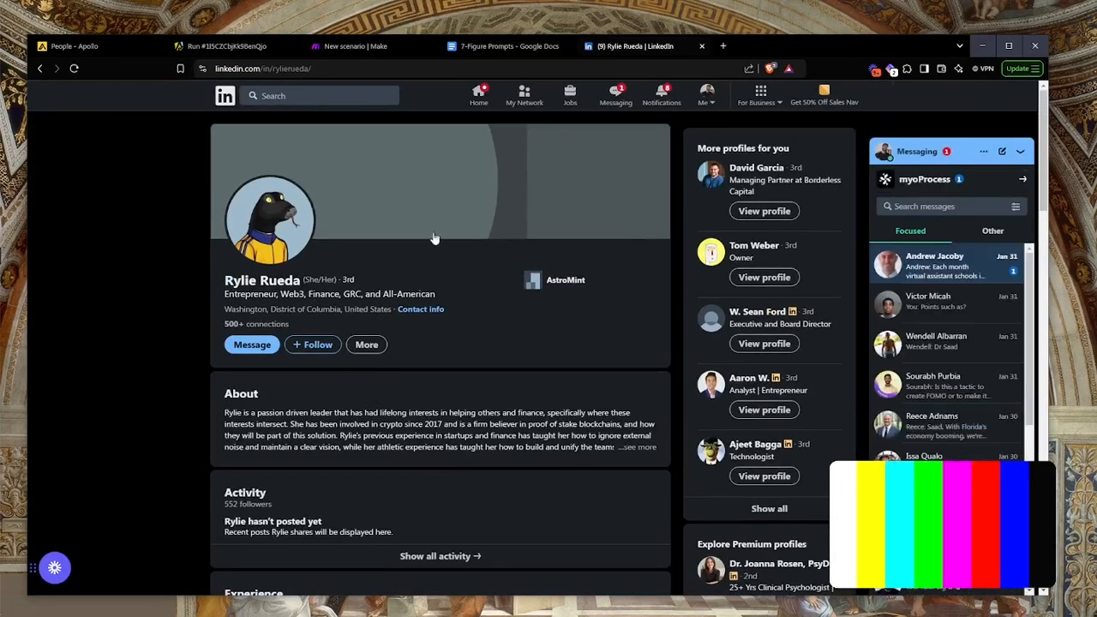
key("ctrl+w")
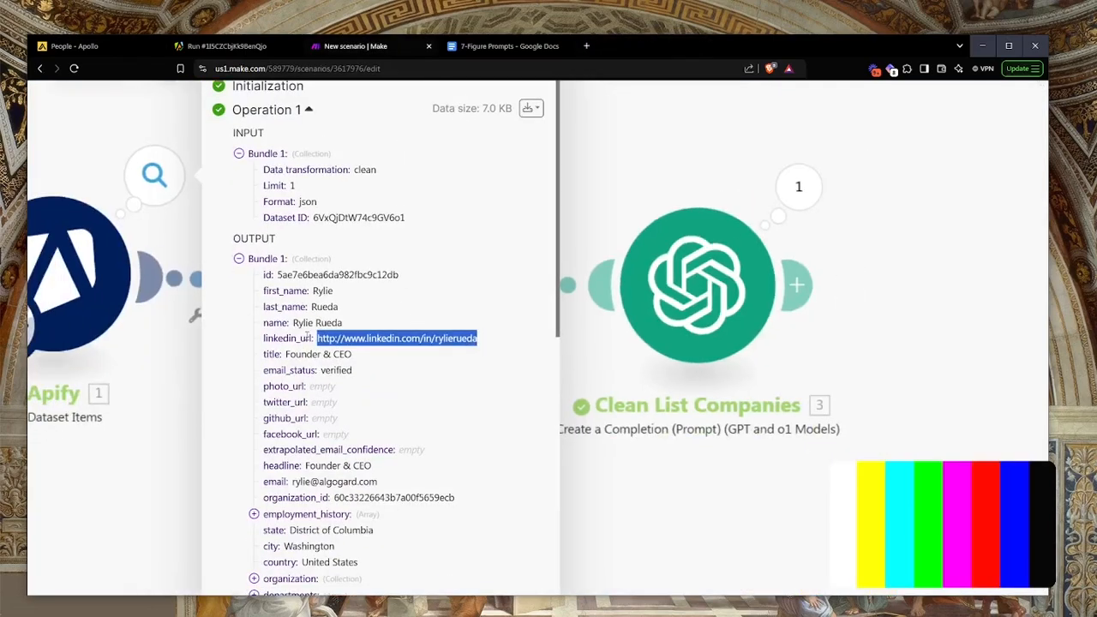
Step: Review the lead's organization and employment fields in the Apify output bundle
scroll(306, 338, "down", 3)
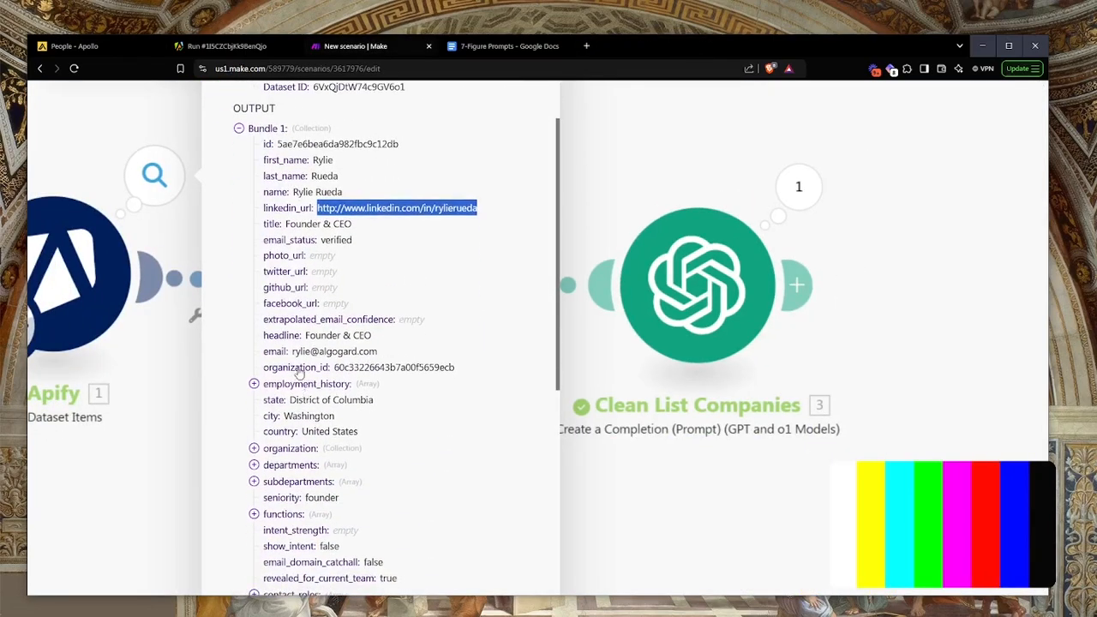
scroll(313, 431, "down", 3)
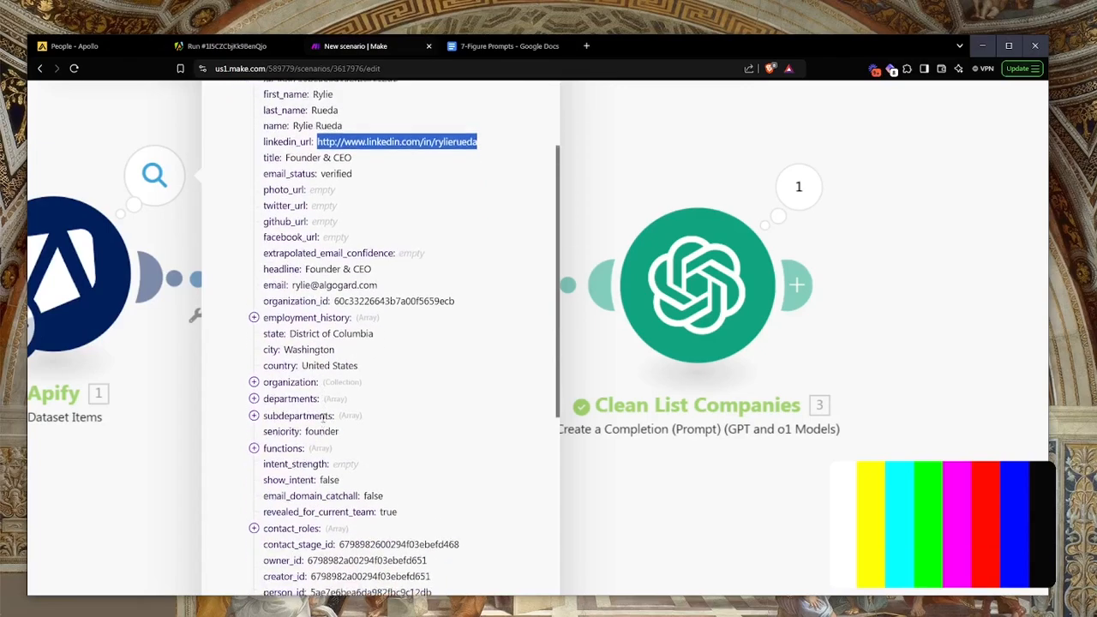
scroll(335, 392, "down", 3)
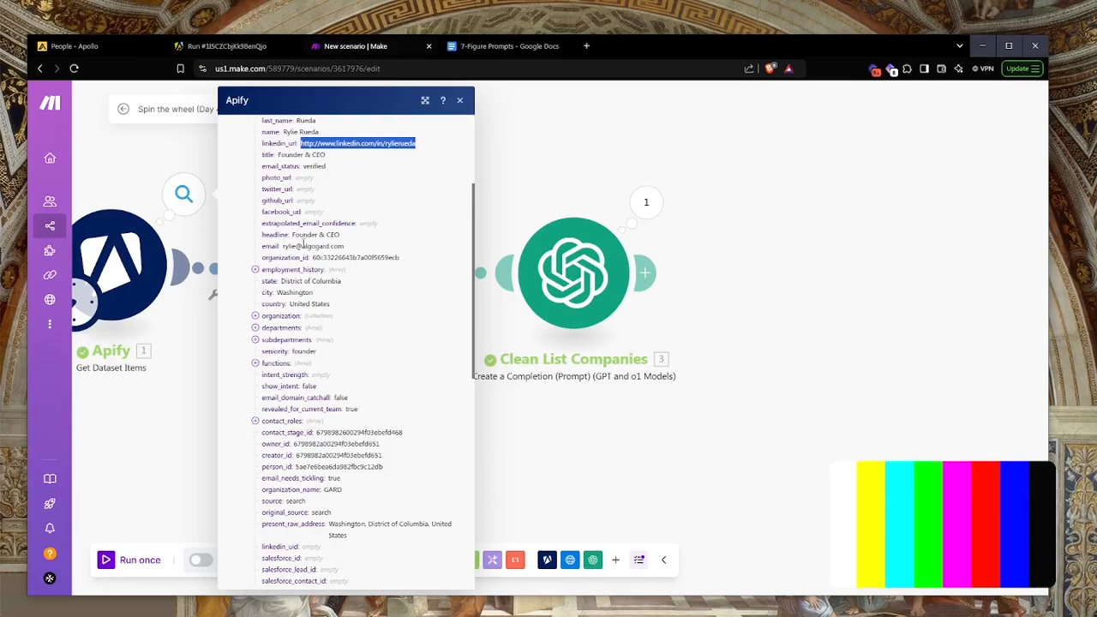
scroll(349, 343, "up", 3)
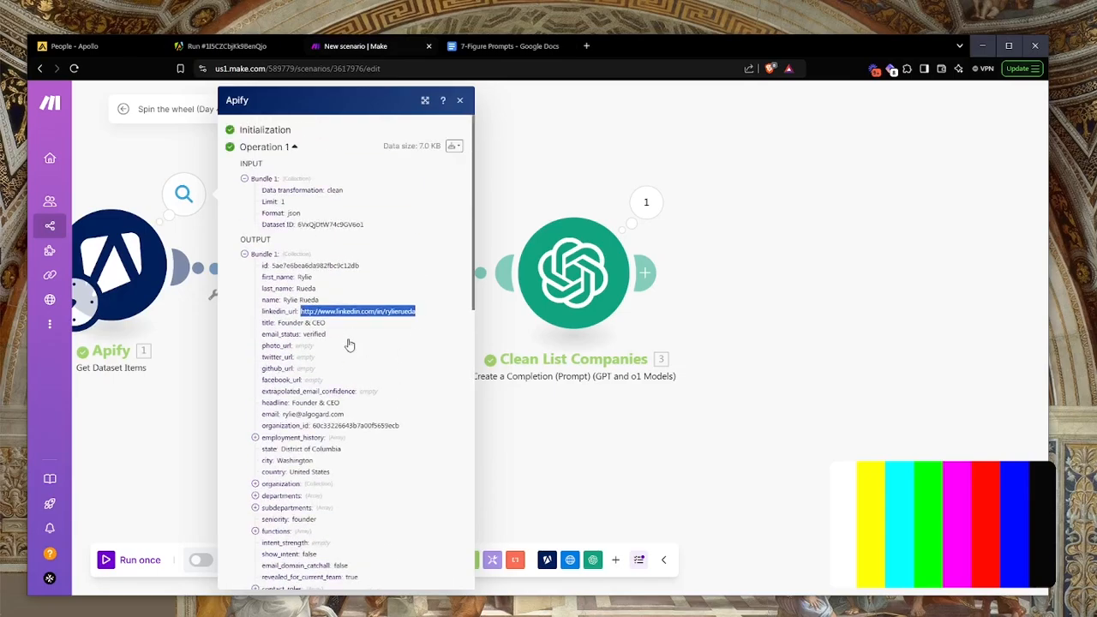
Step: Review the prompt and its mapped company fields in the Clean List Companies module's settings
left_click(583, 377)
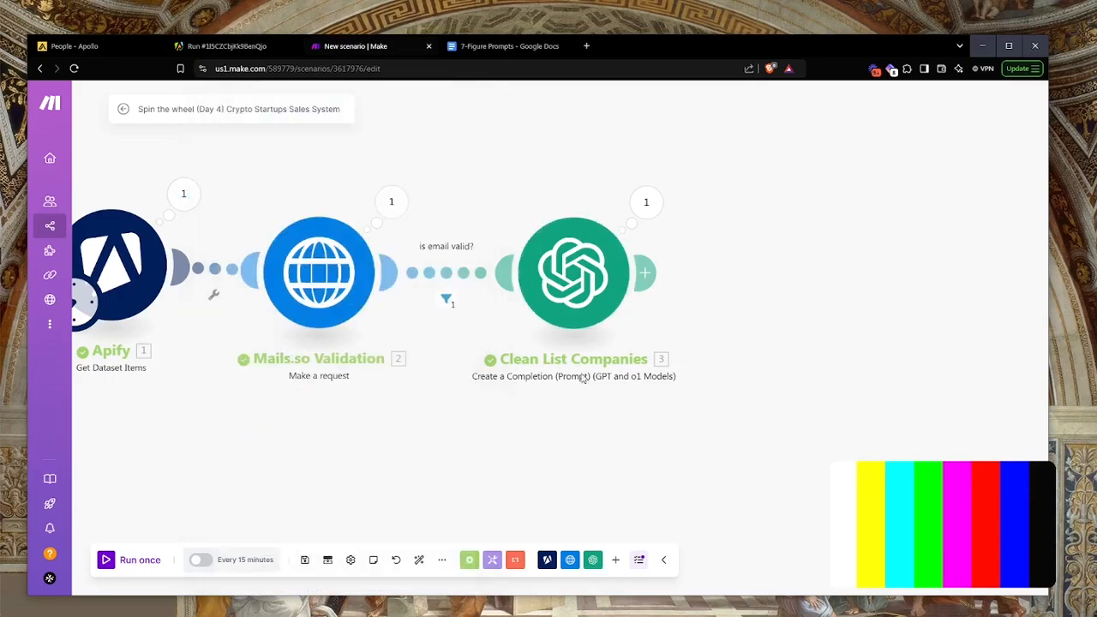
left_click(554, 272)
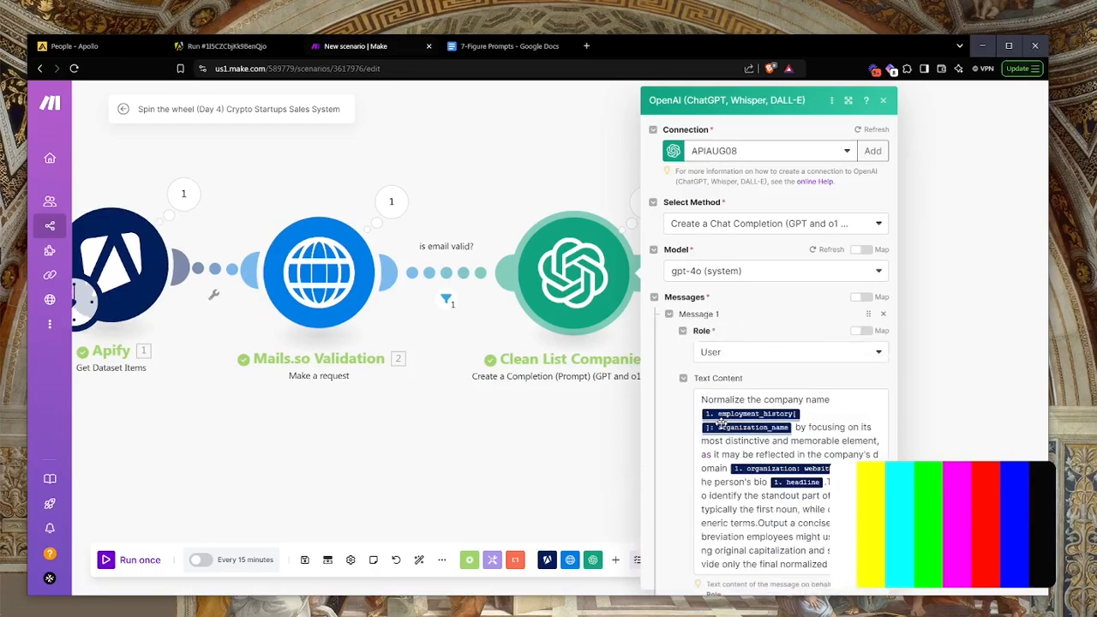
scroll(723, 422, "down", 1)
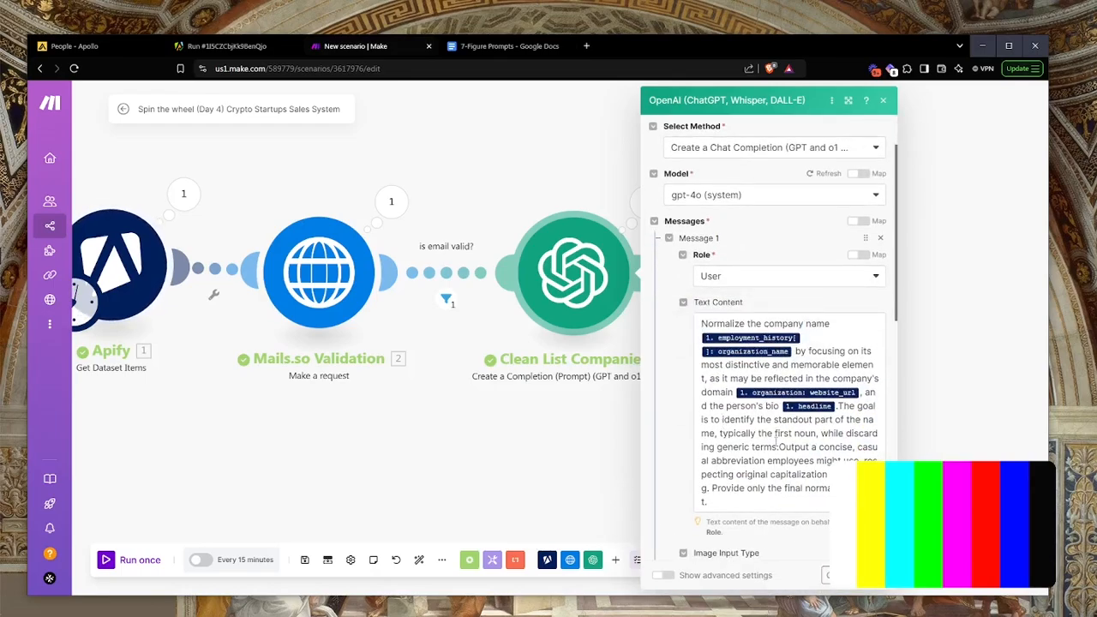
scroll(776, 440, "down", 1)
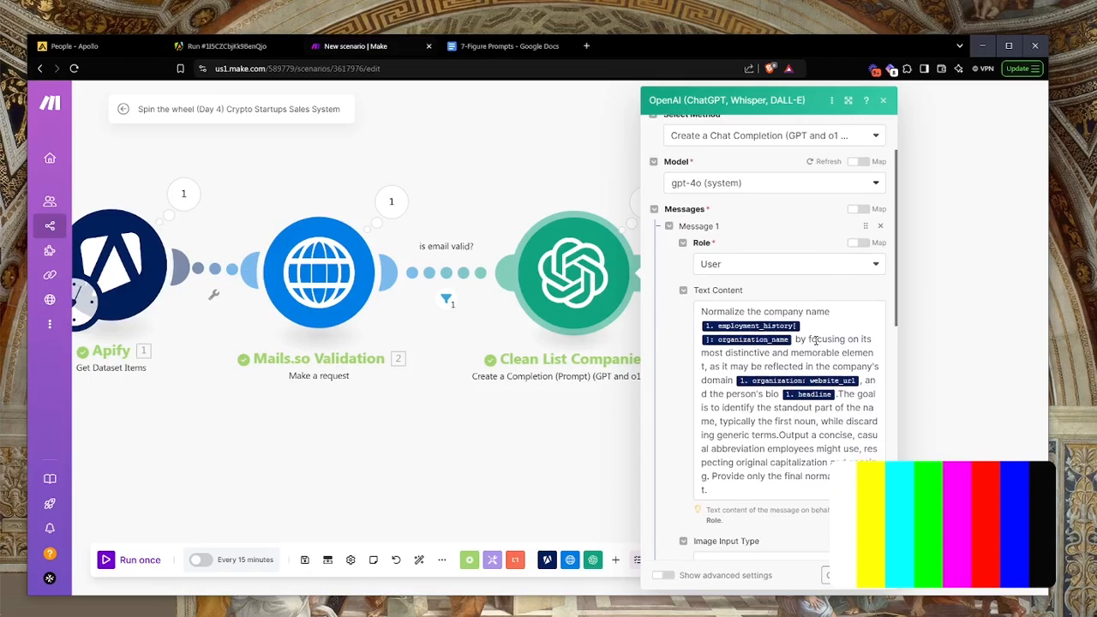
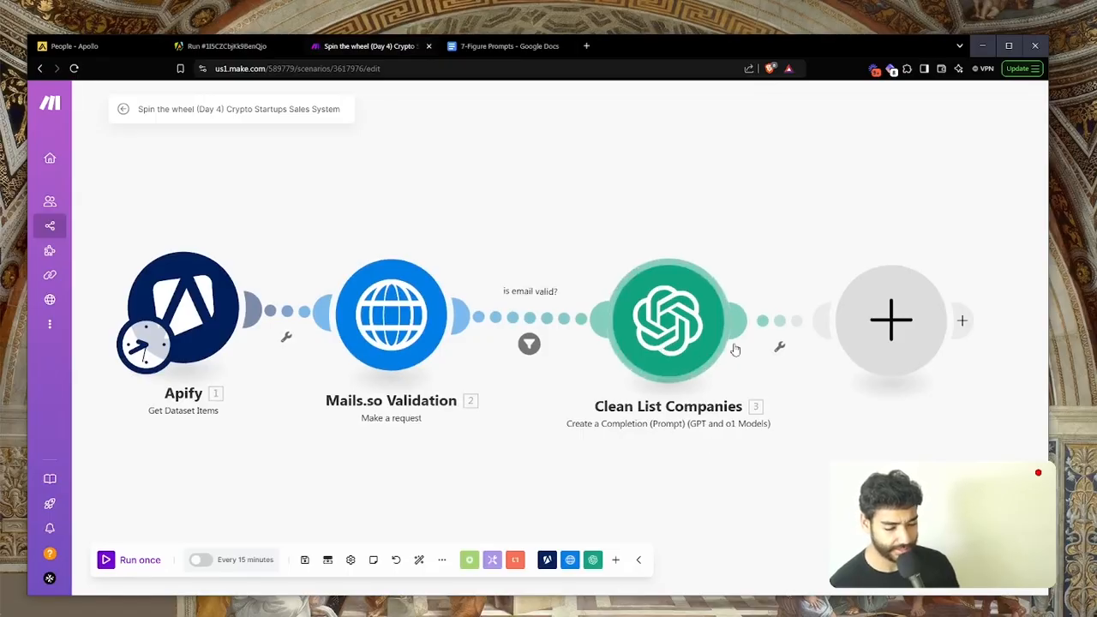
Step: Add an HTTP "Make a request" module after Clean List Companies
left_click(874, 330)
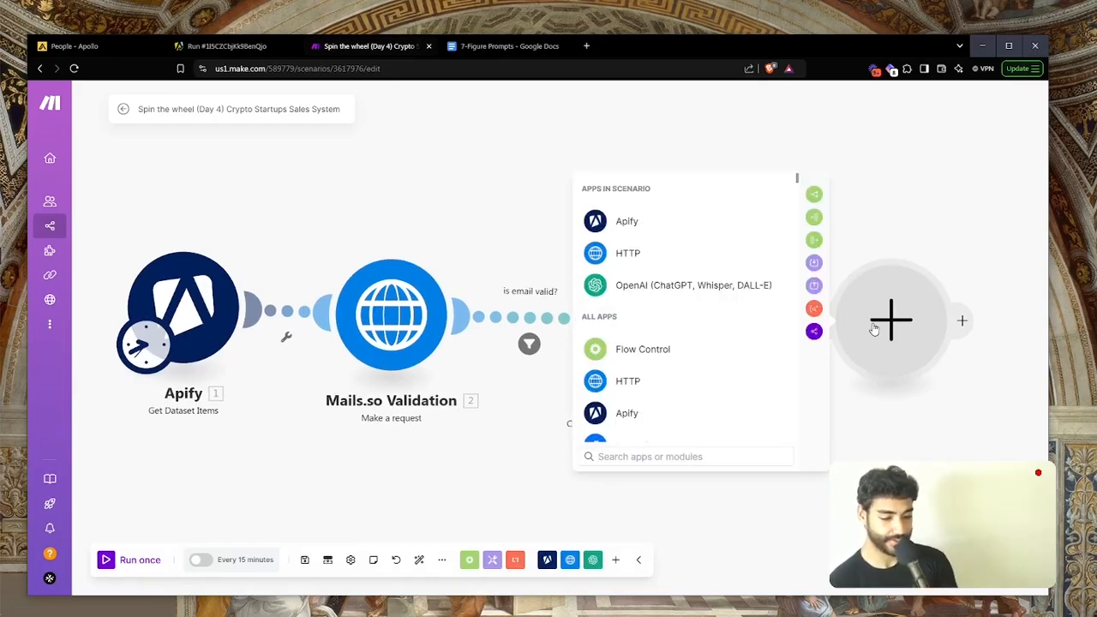
left_click(658, 253)
scroll(723, 357, "down", 1)
scroll(722, 357, "down", 3)
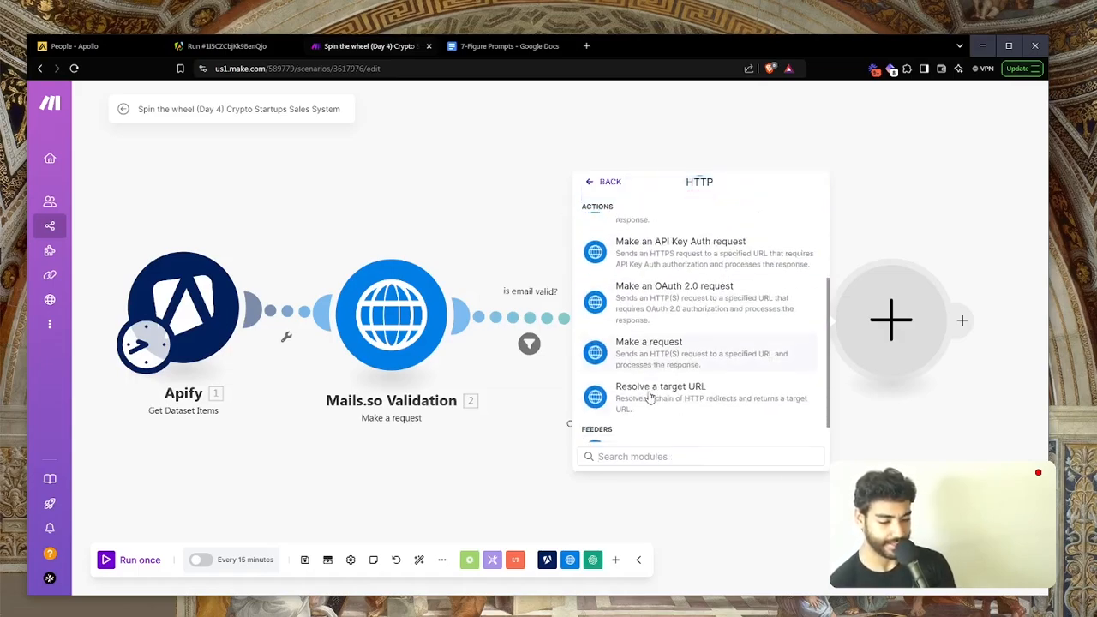
left_click(689, 313)
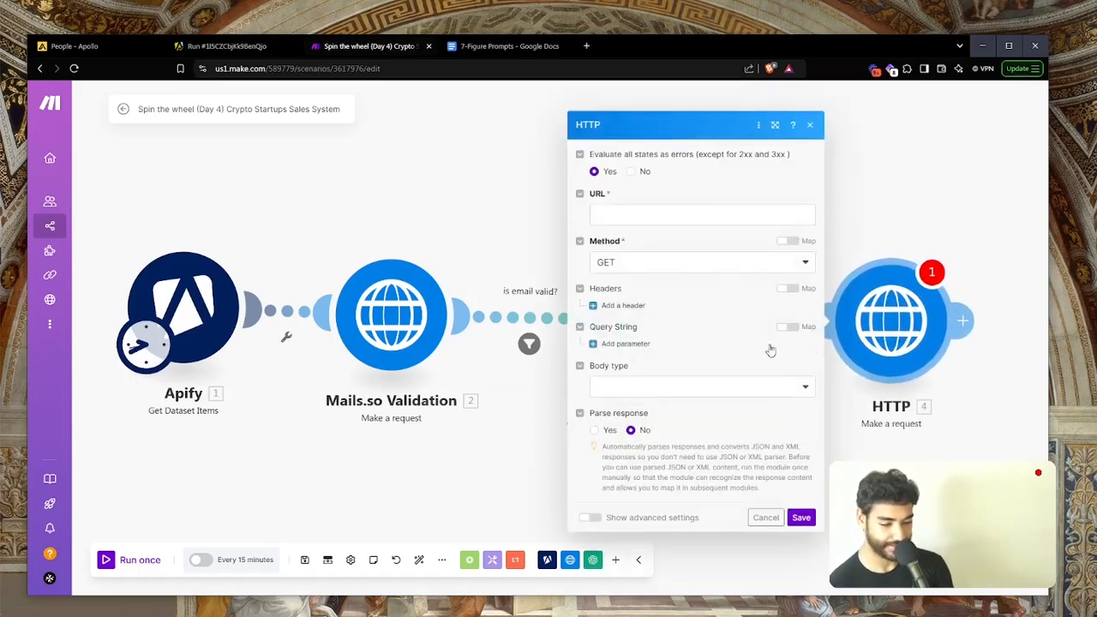
Step: Map the domain value from the Mails.so Validation data into the new HTTP module's URL
left_click(622, 208)
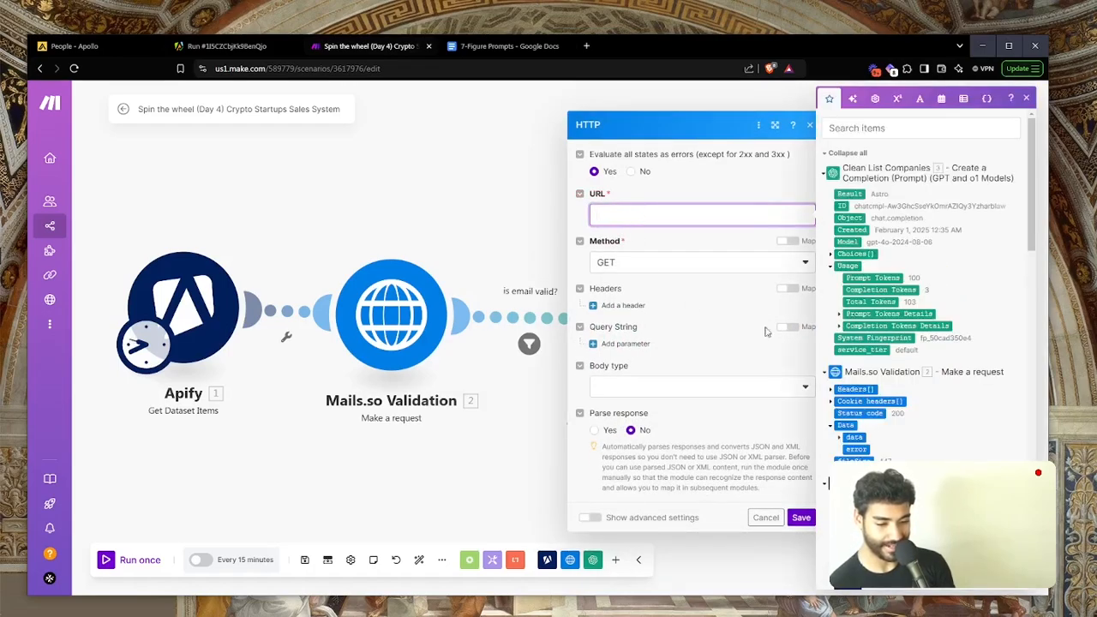
scroll(907, 313, "down", 5)
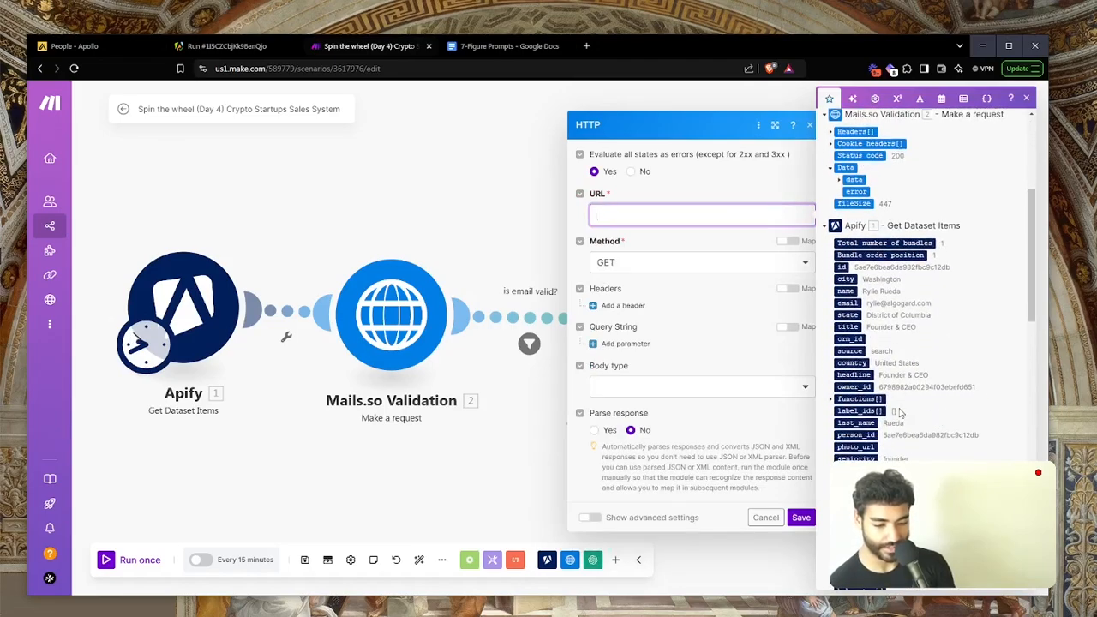
scroll(900, 413, "down", 5)
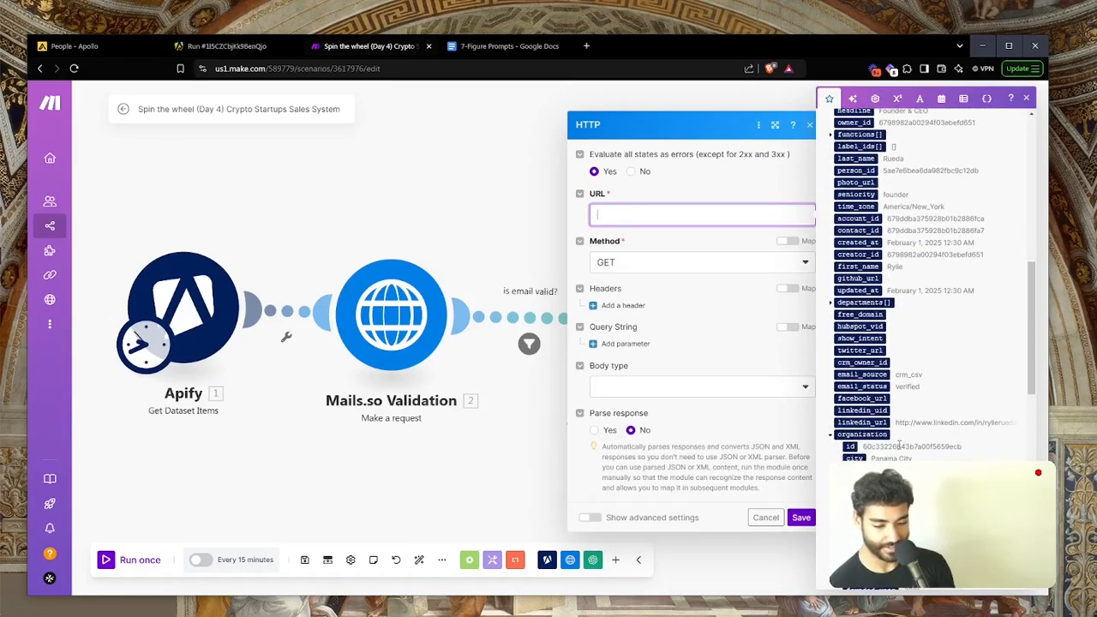
scroll(899, 443, "down", 1)
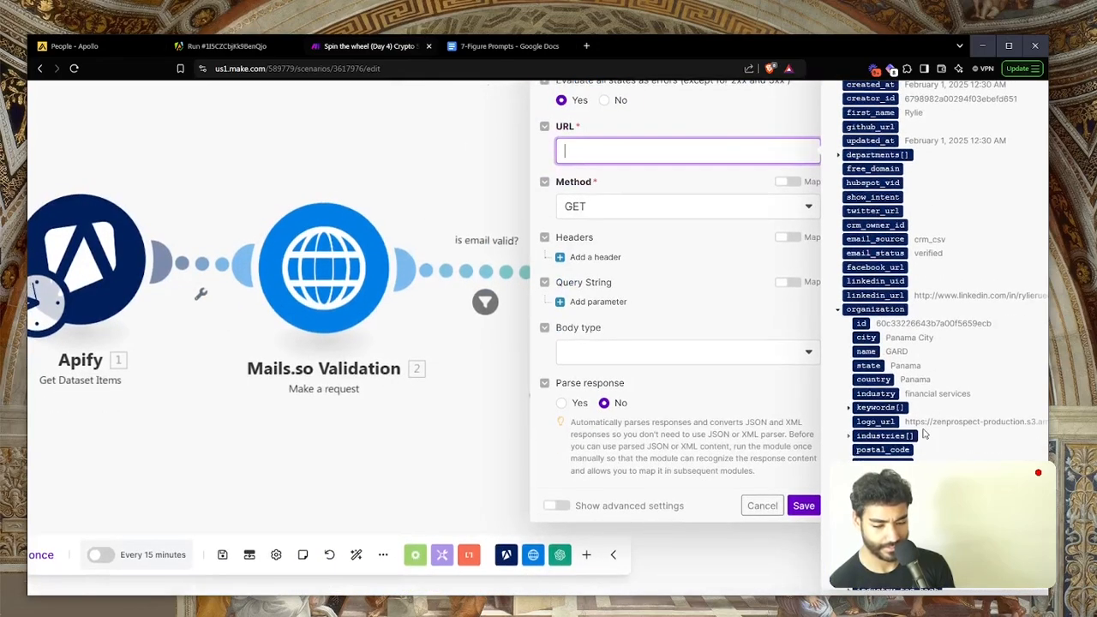
scroll(921, 283, "down", 2)
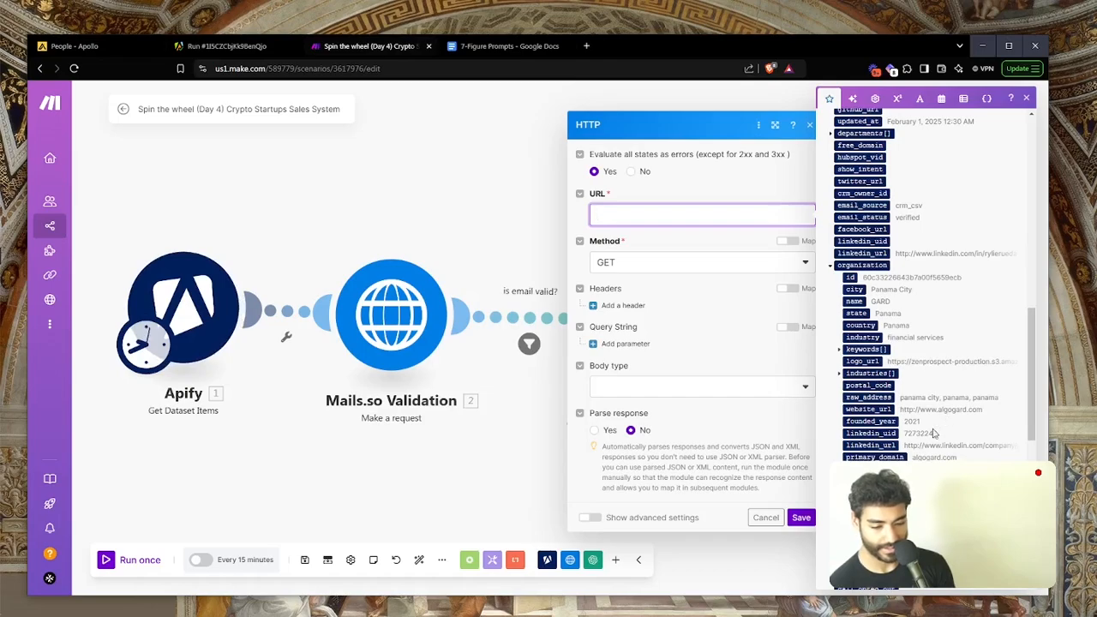
scroll(933, 429, "up", 10)
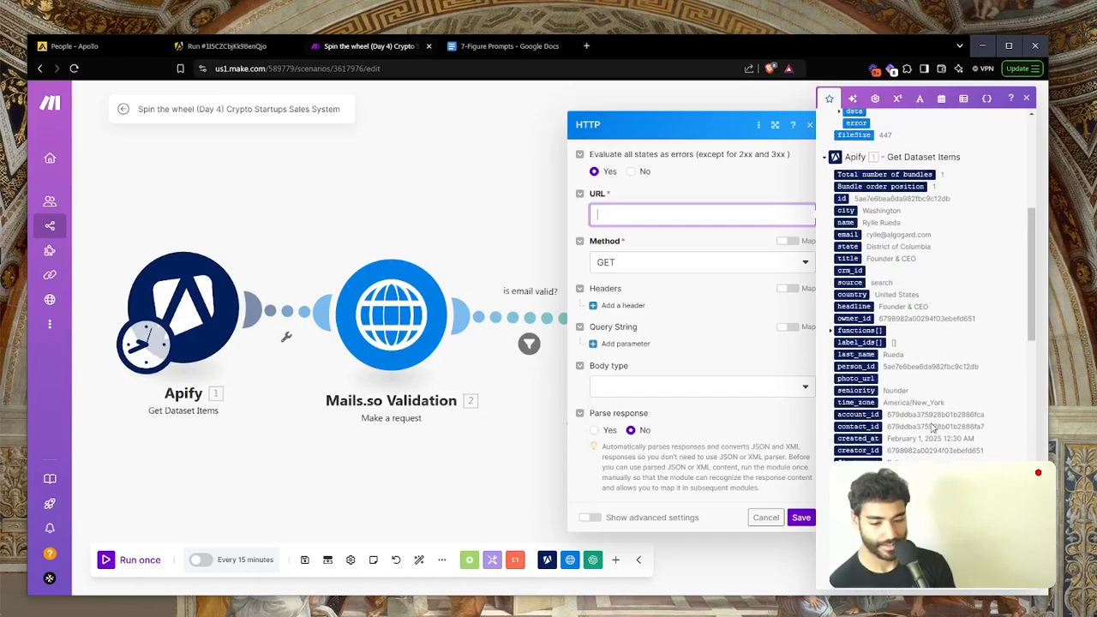
scroll(917, 346, "up", 5)
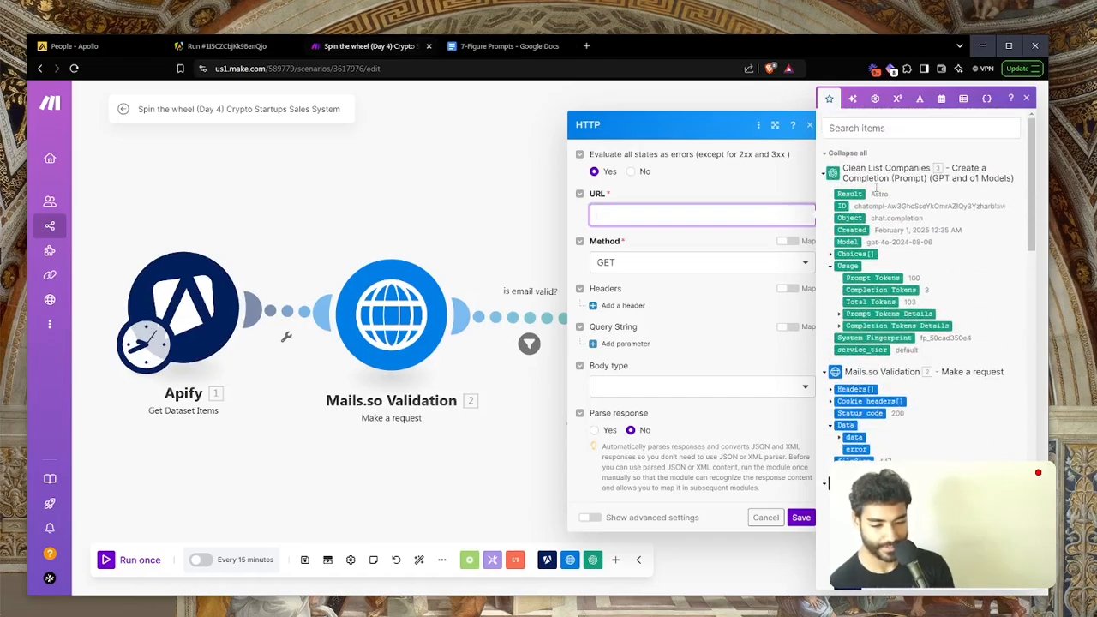
left_click(864, 150)
scroll(864, 257, "down", 12)
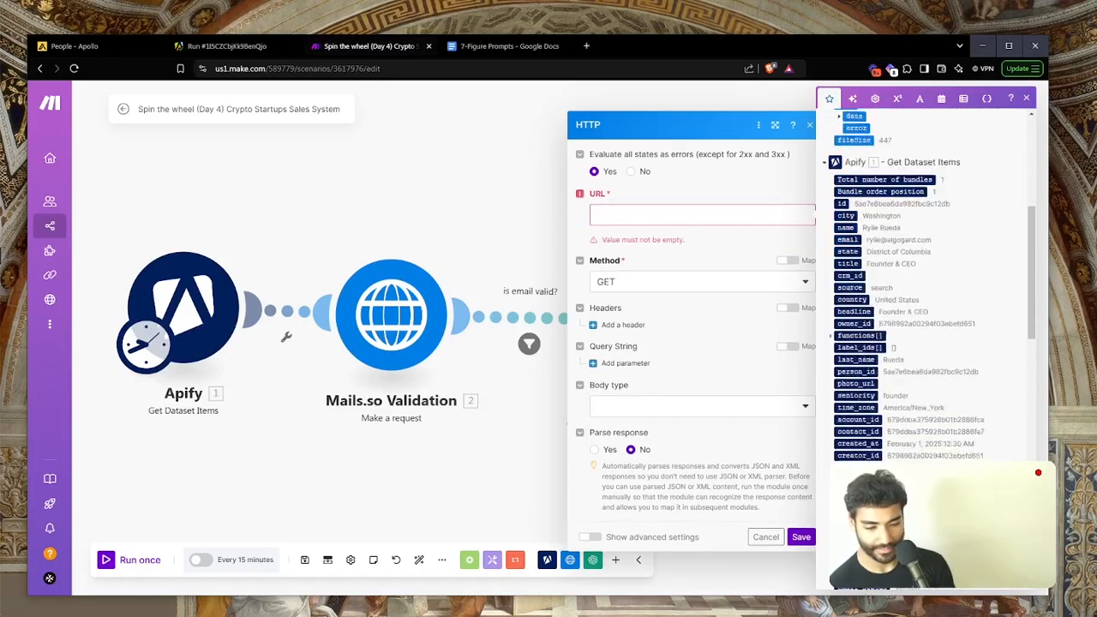
scroll(921, 283, "up", 10)
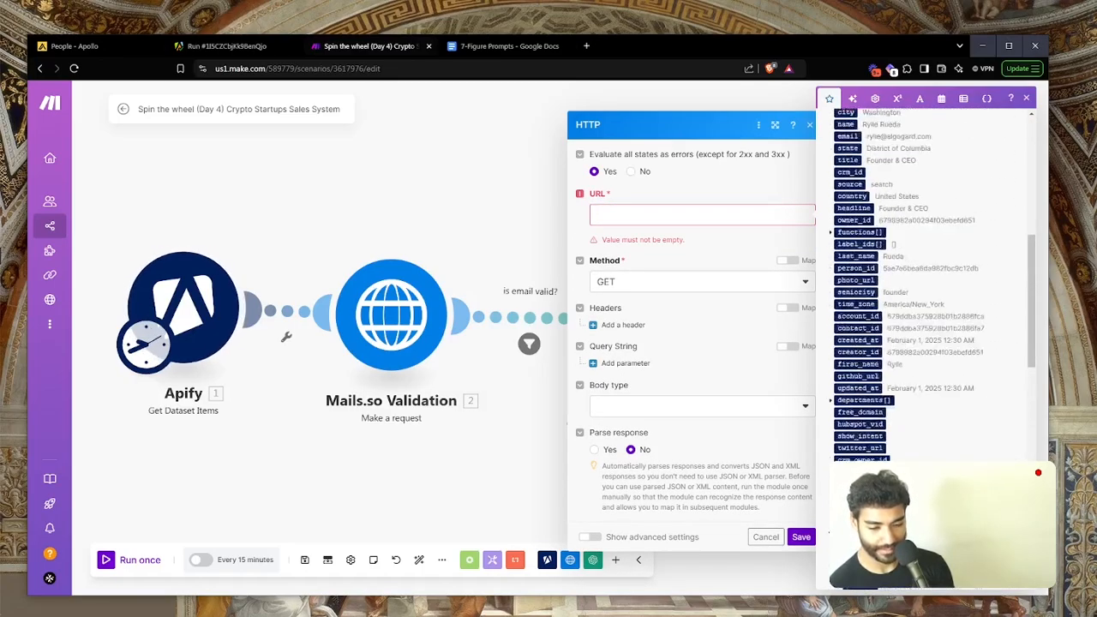
scroll(917, 274, "up", 3)
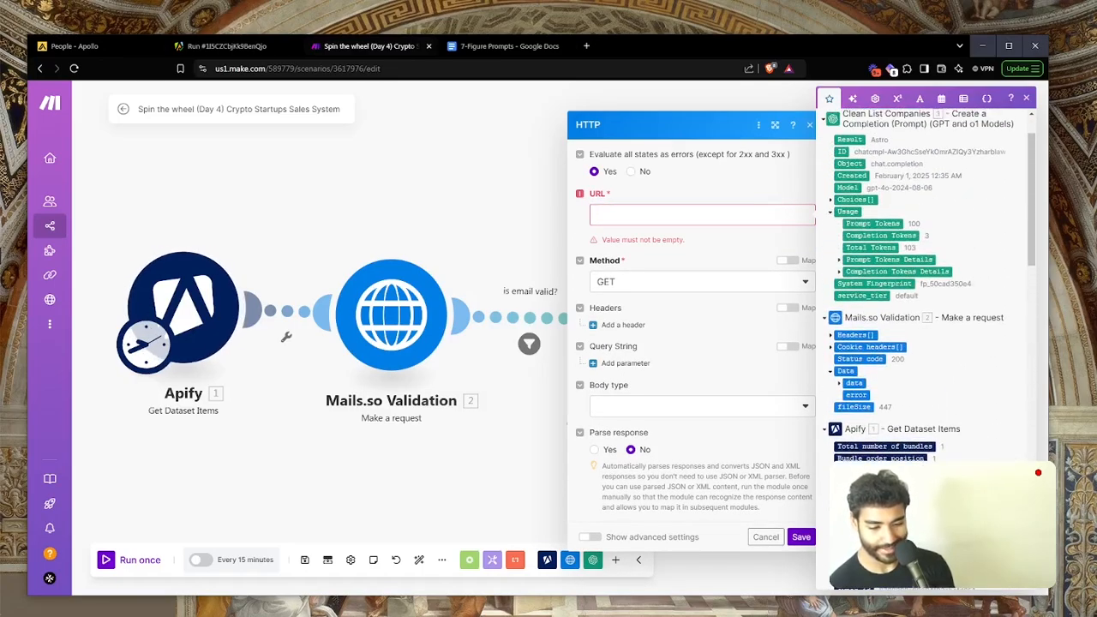
left_click(842, 388)
left_click(842, 385)
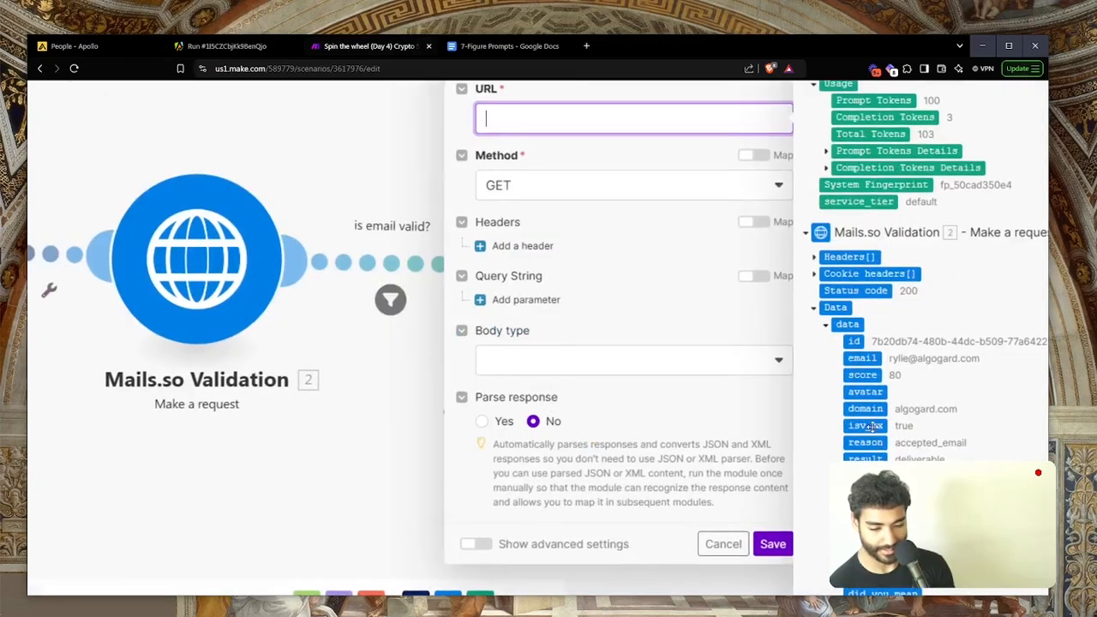
left_click(864, 409)
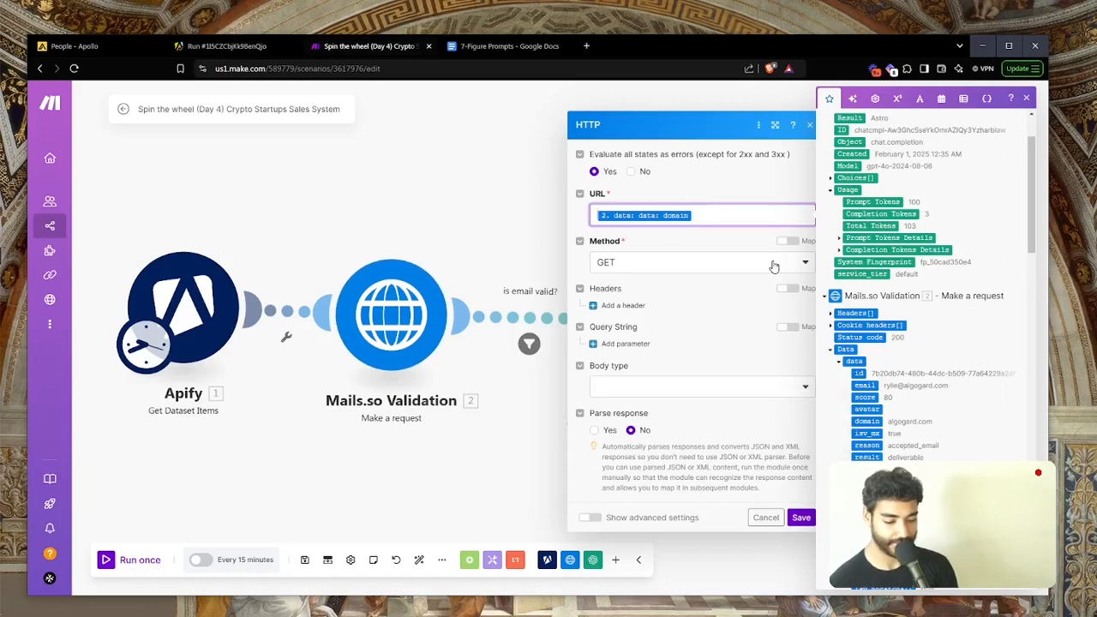
left_click(774, 267)
left_click(750, 216)
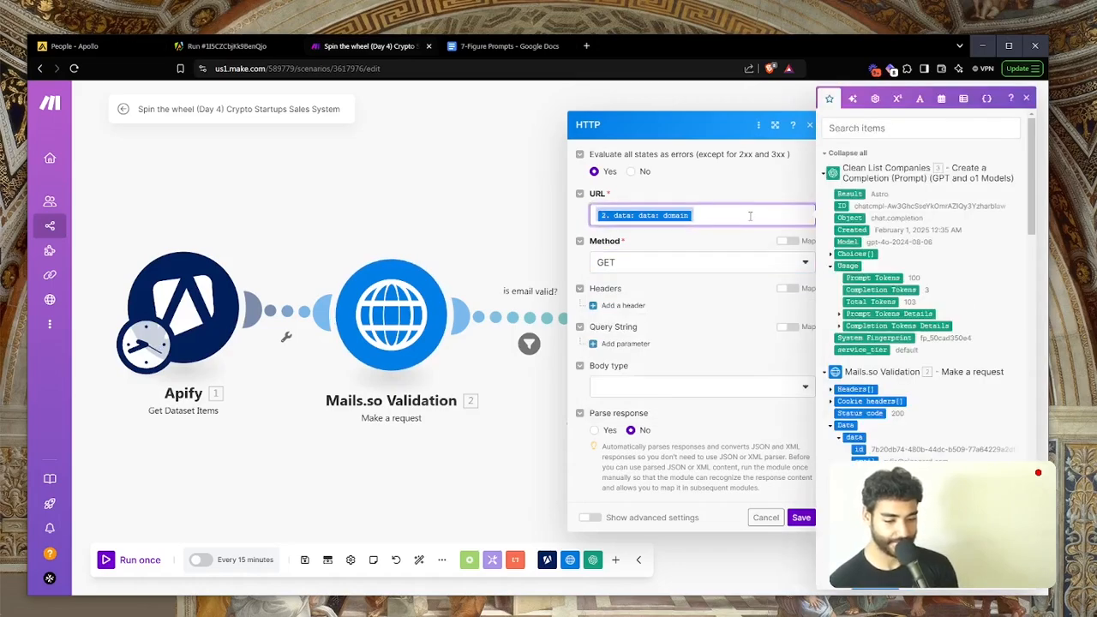
type("http://")
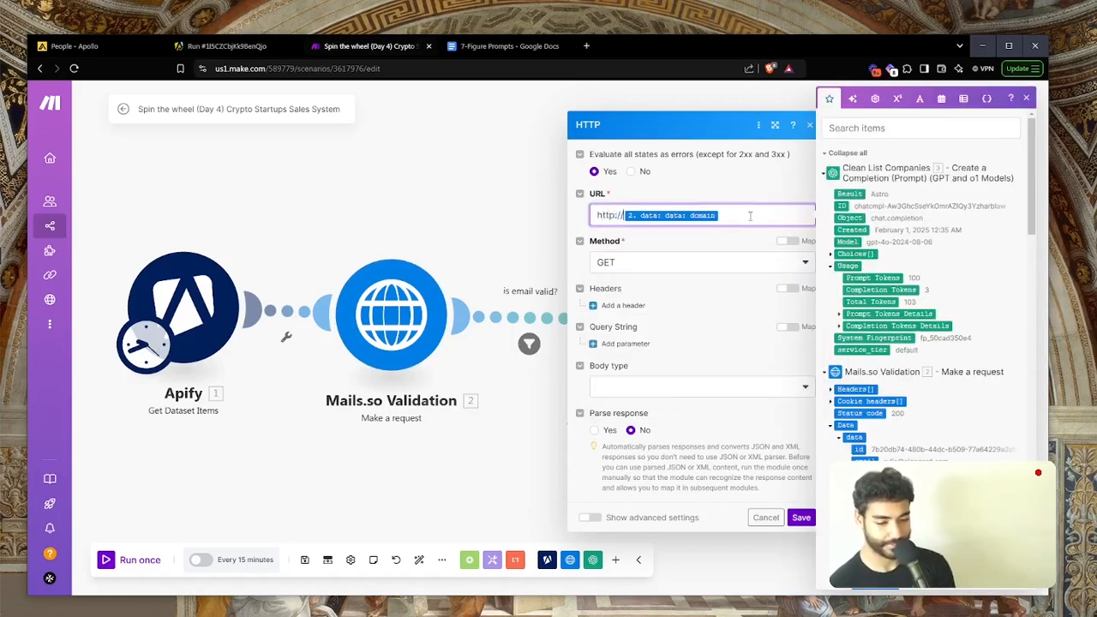
left_click(595, 431)
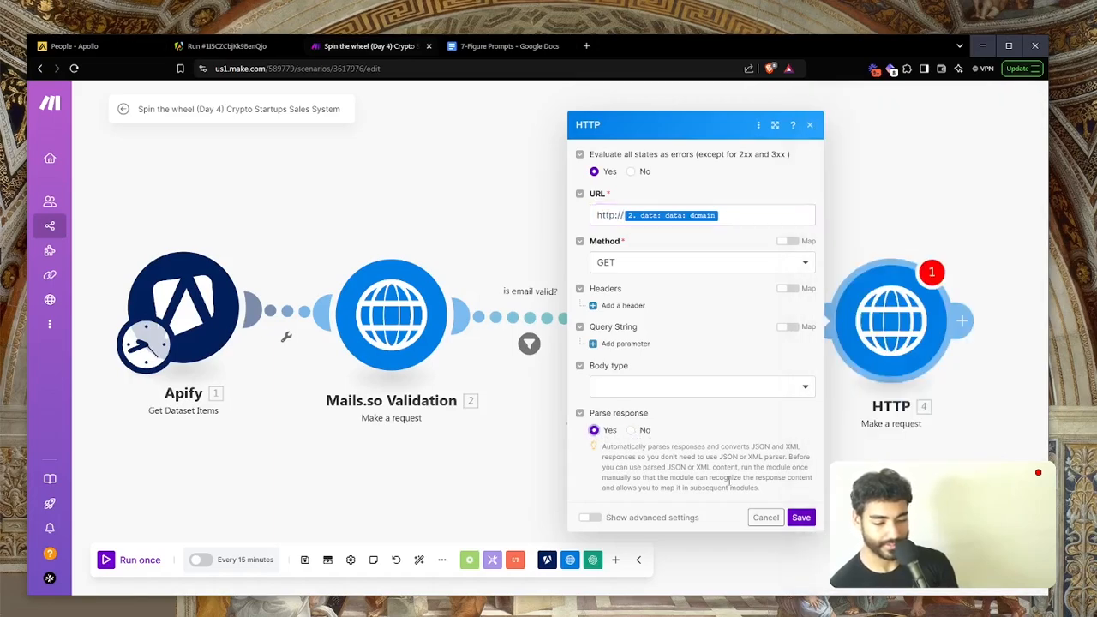
left_click(802, 518)
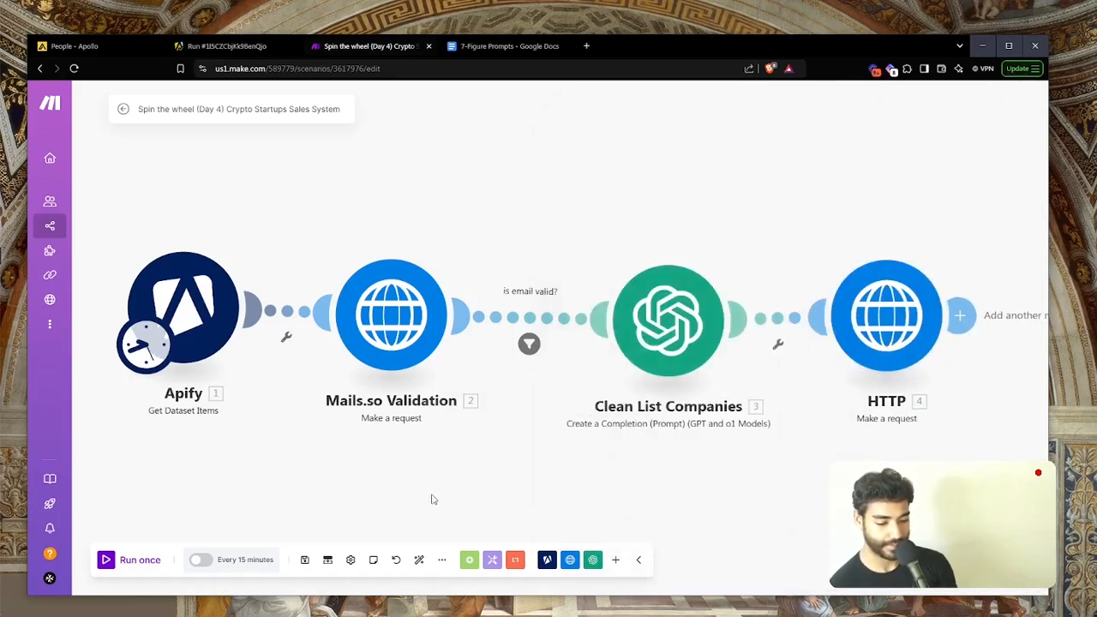
Step: Auto-align the scenario's modules and save the scenario
left_click(420, 559)
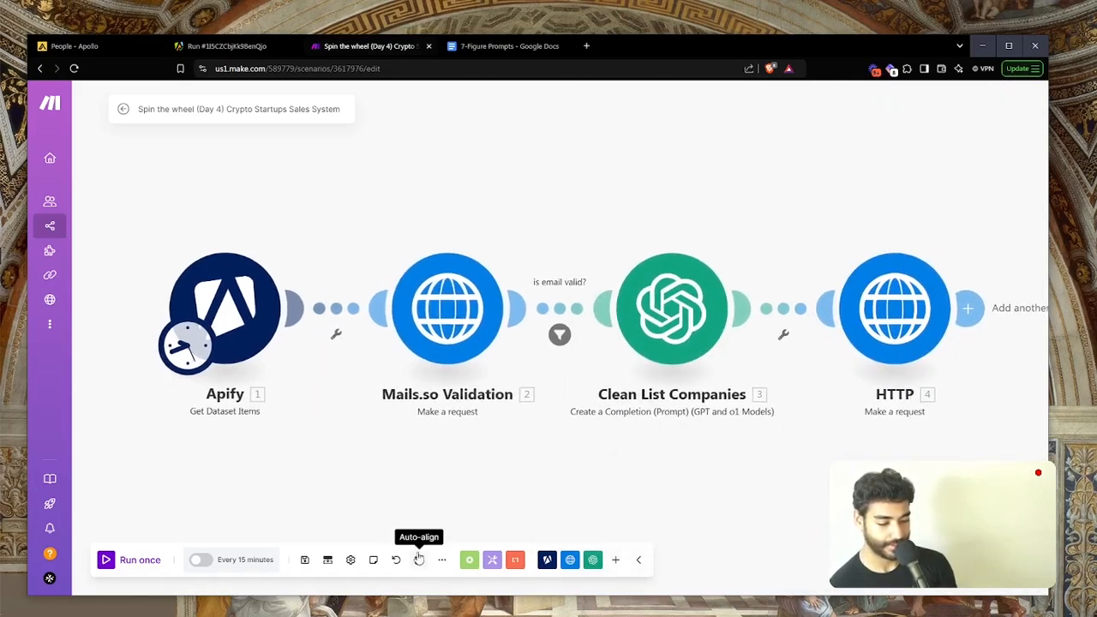
left_click(304, 559)
Step: Check the body type options in the HTTP module's settings and close them
left_click(714, 266)
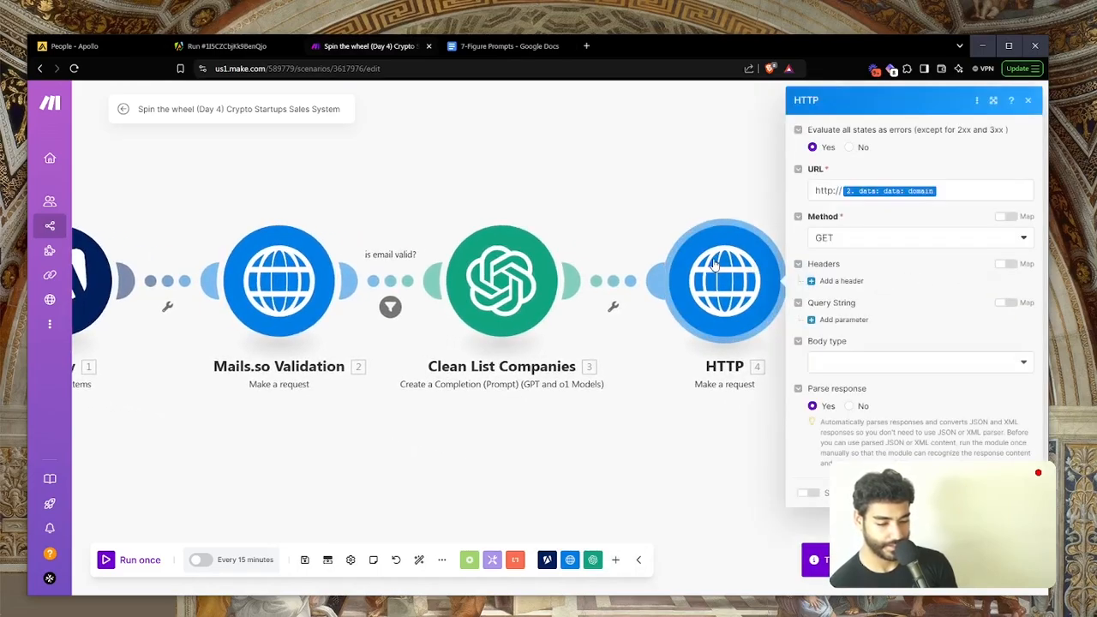
left_click(862, 362)
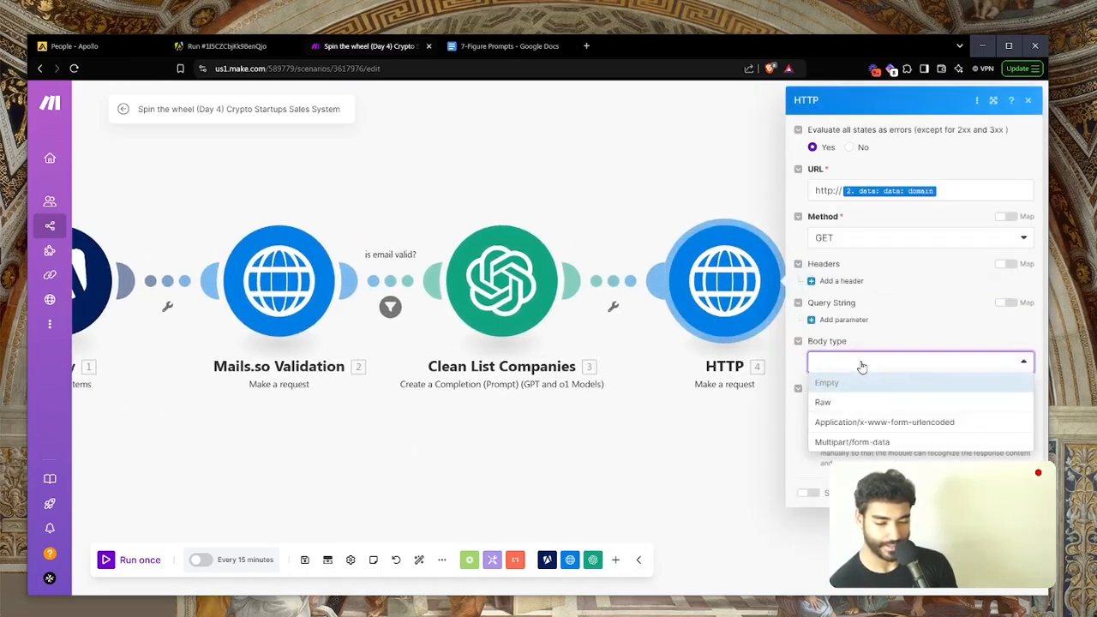
key("Escape")
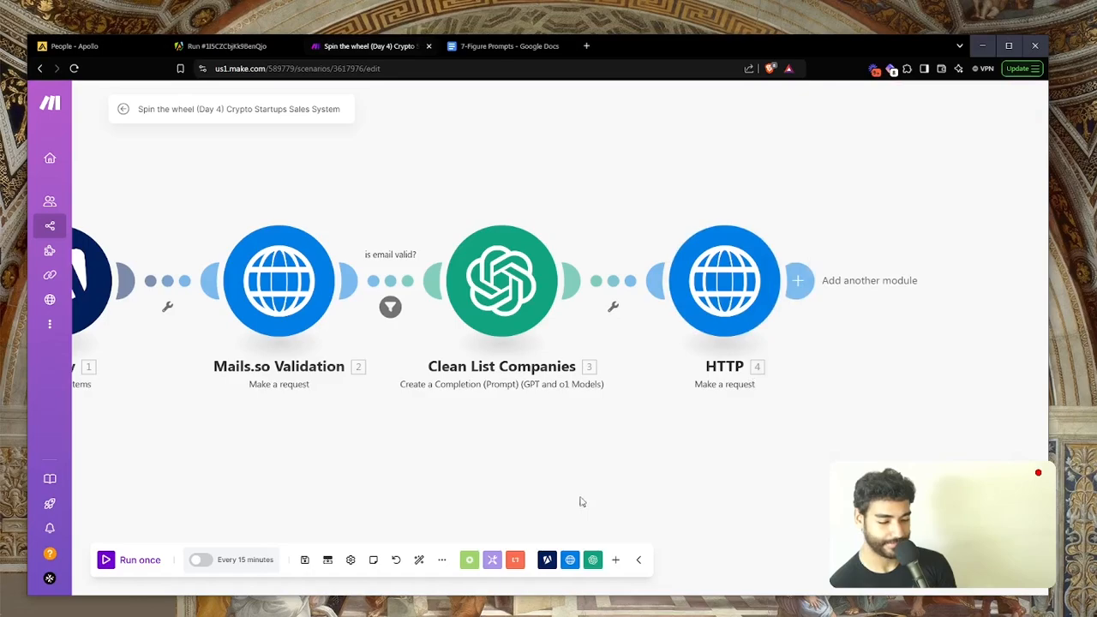
Step: Add a Text parser "HTML to text" module after HTTP, with its HTML input mapped to the HTTP module's Data
left_click(514, 560)
scroll(520, 435, "down", 3)
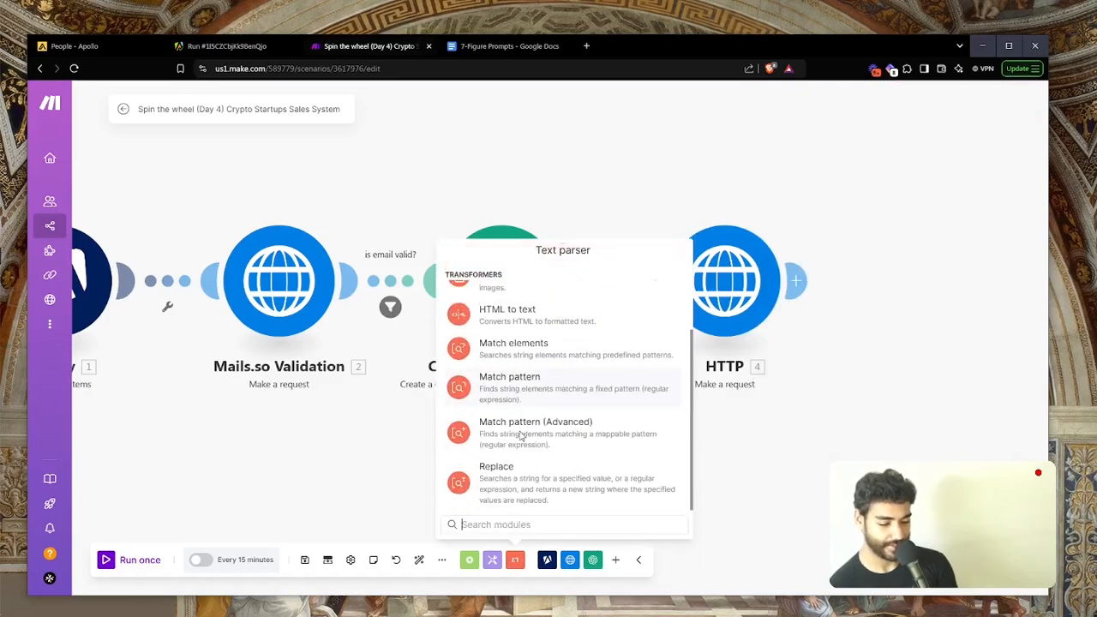
scroll(520, 438, "up", 3)
left_click(521, 433)
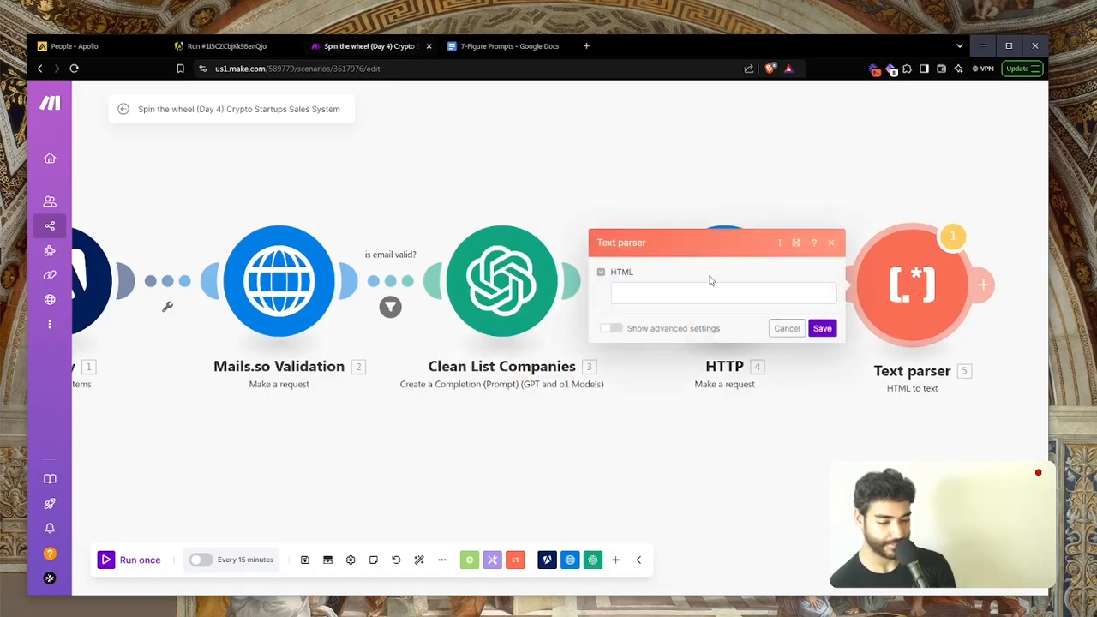
left_click(702, 291)
left_click(420, 222)
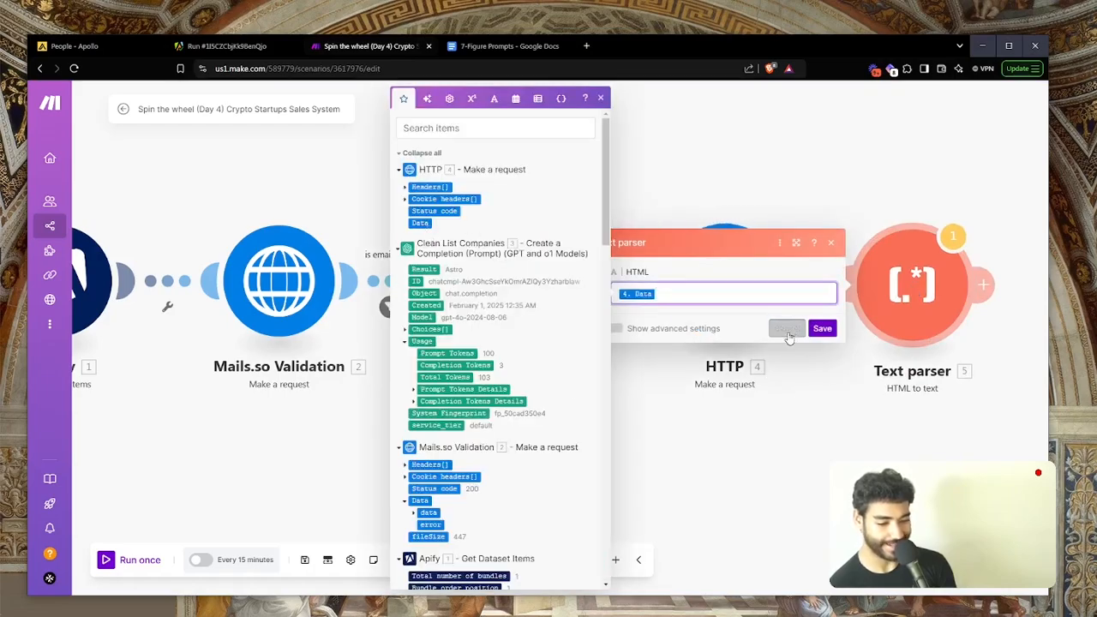
left_click(821, 329)
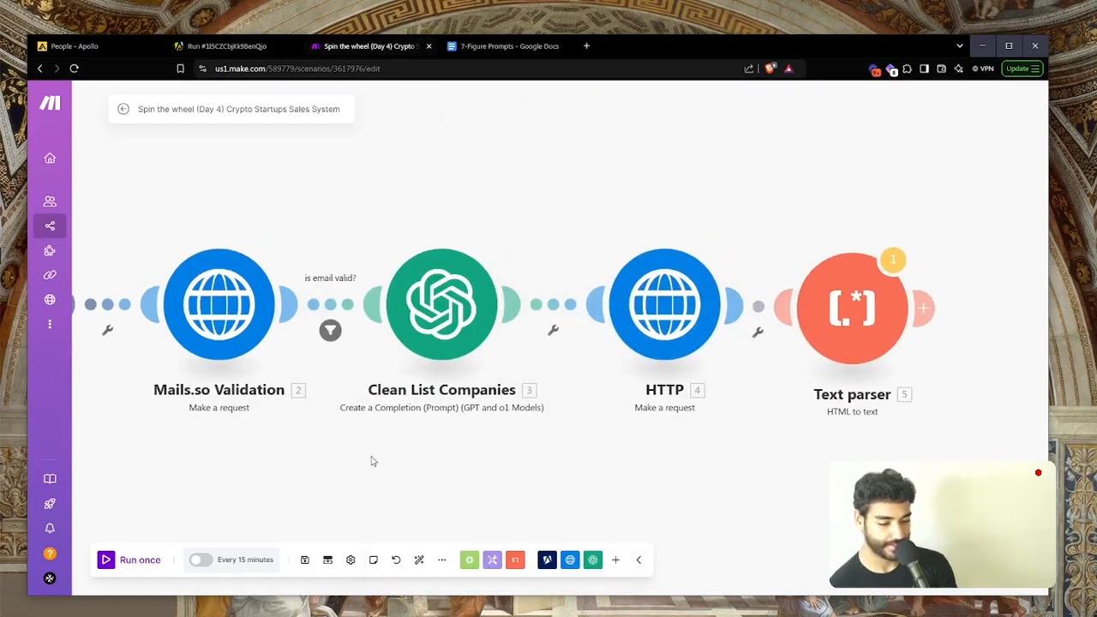
Step: Run the scenario once and examine the website text in the Text parser's output
left_click(123, 560)
left_click(615, 387)
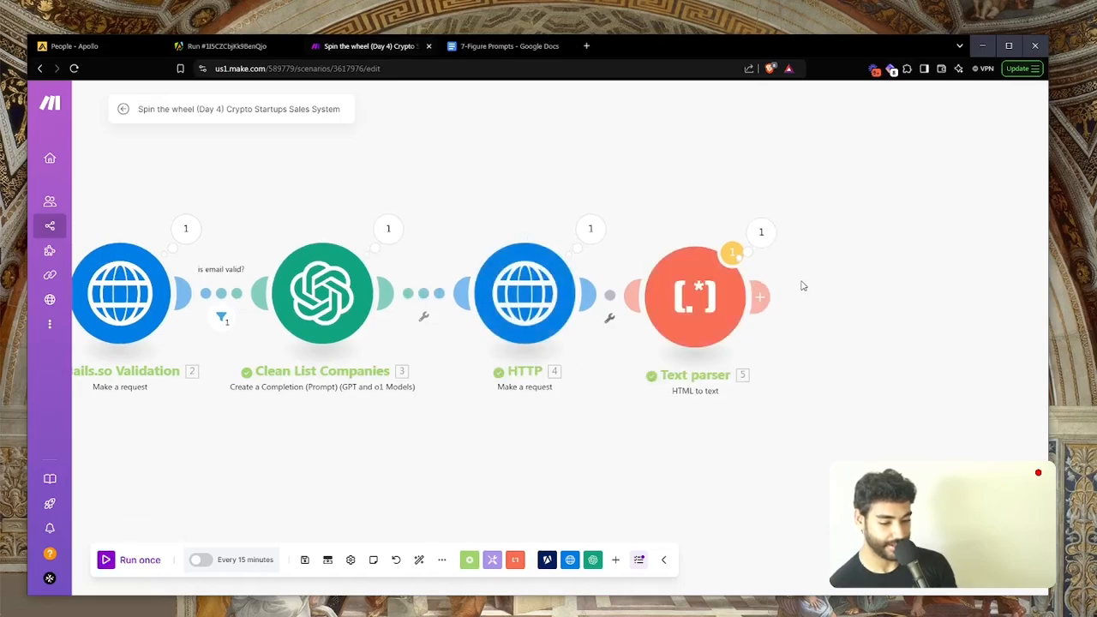
left_click(761, 233)
left_click(836, 295)
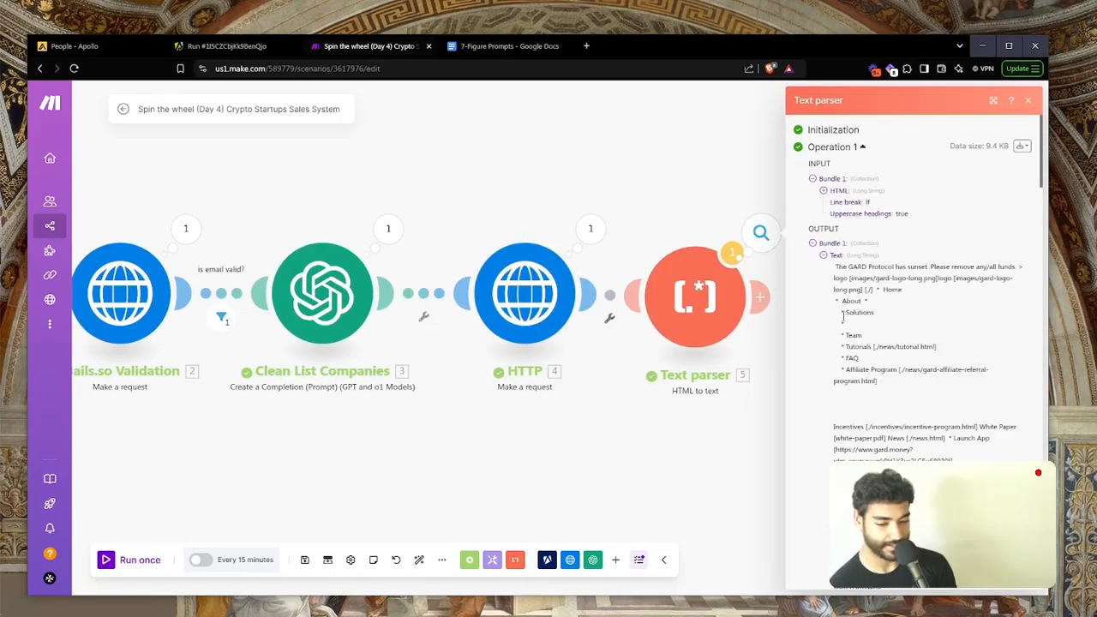
scroll(842, 317, "down", 15)
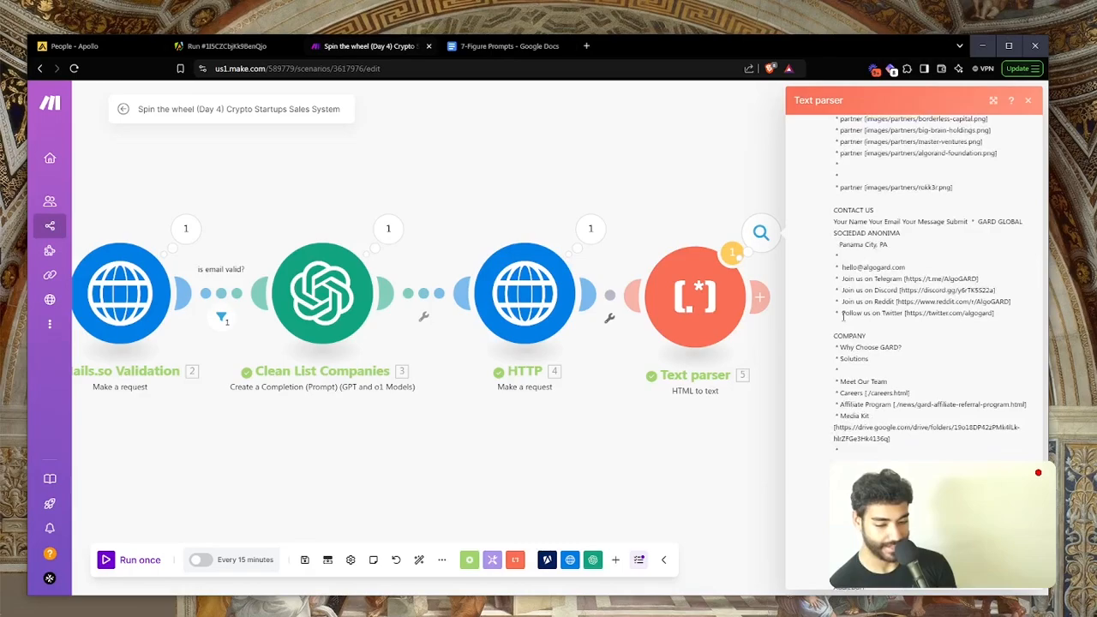
Step: Read the rest of the website text in the Text parser's output and close the output
scroll(843, 316, "down", 10)
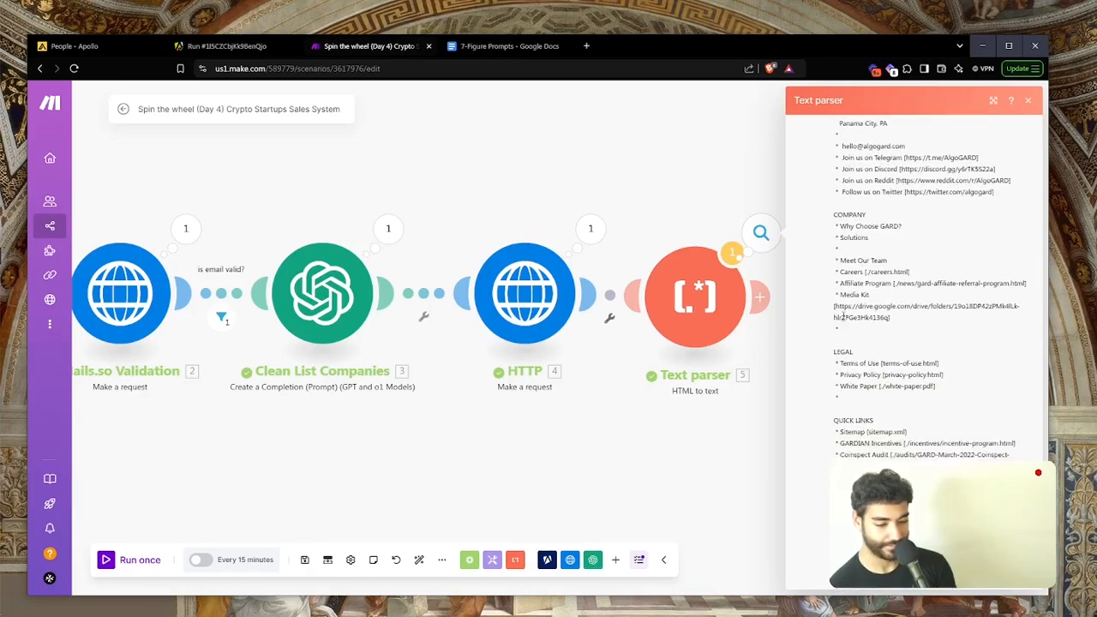
left_click(390, 226)
left_click(324, 200)
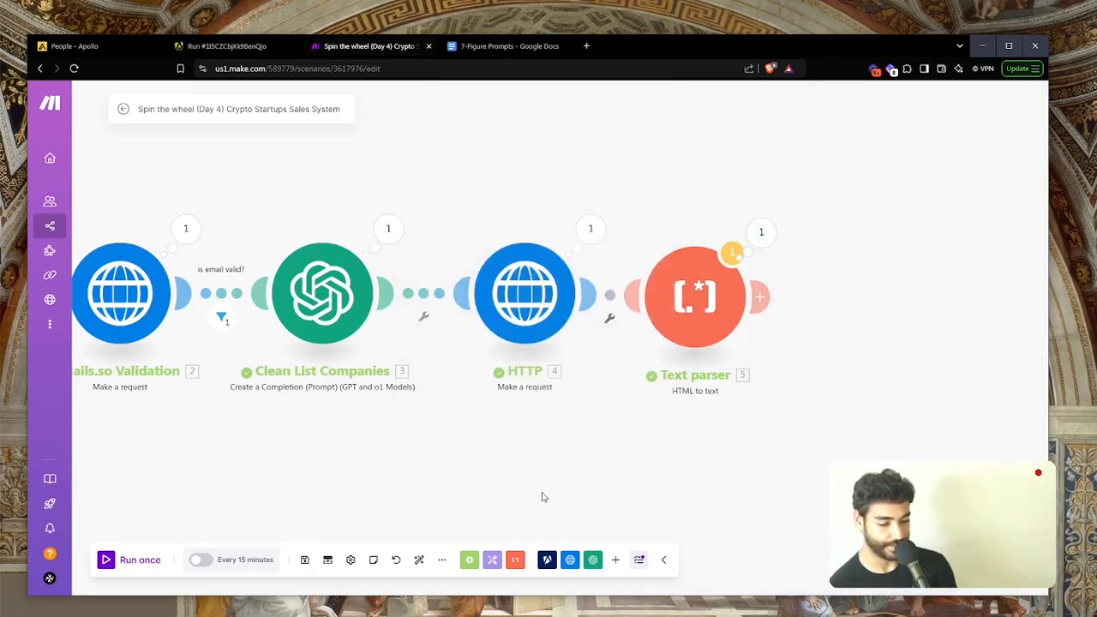
Step: Add an Anthropic Claude "Create a Prompt" module after the Text parser
left_click(616, 560)
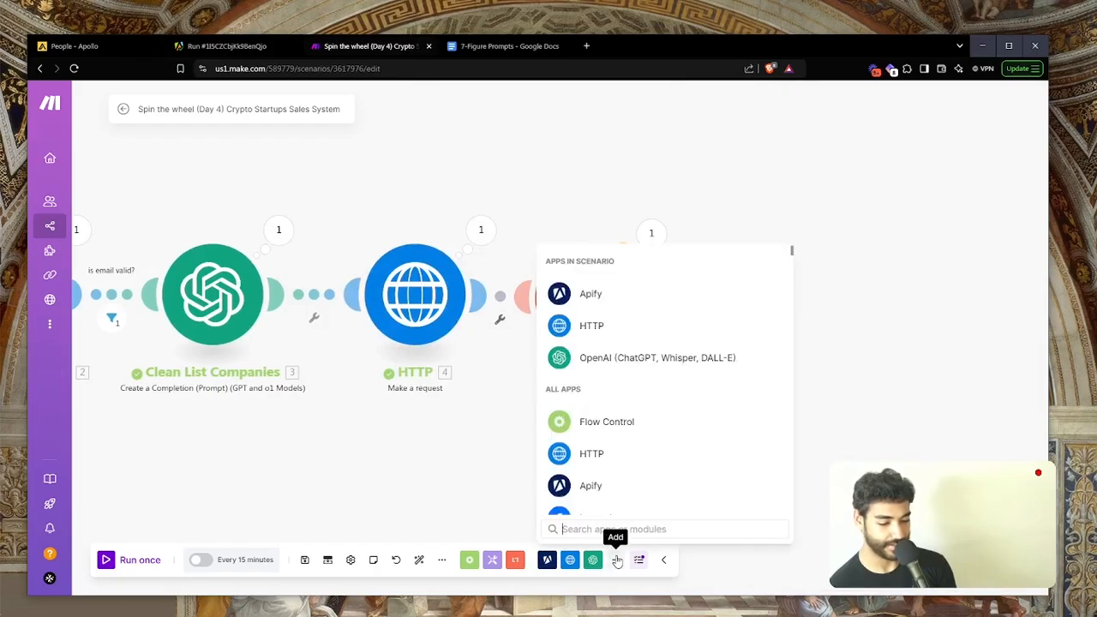
left_click(455, 509)
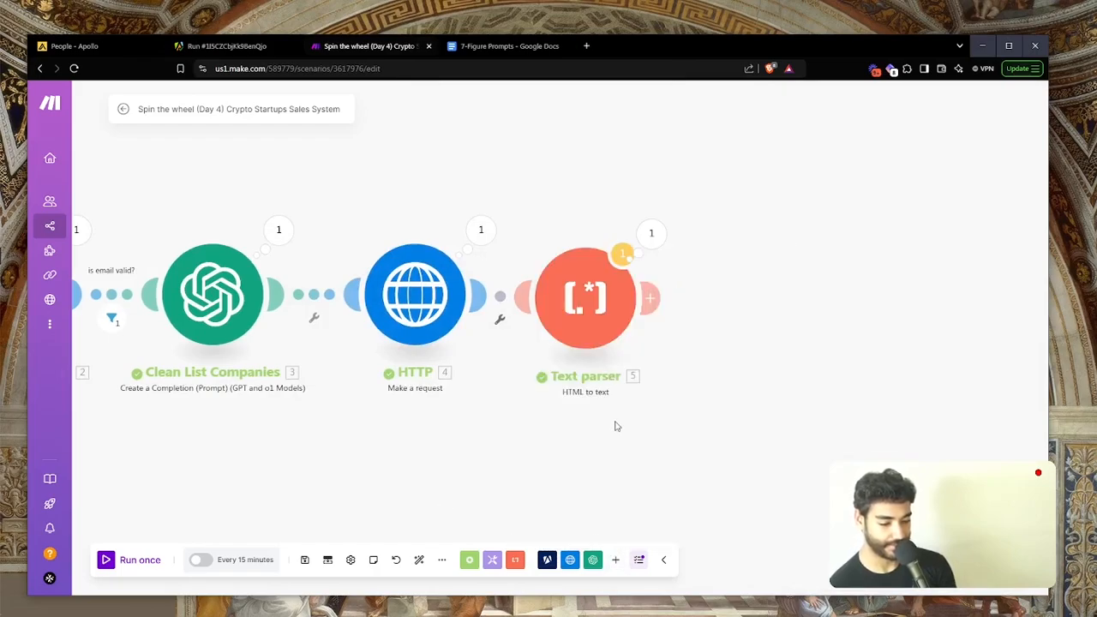
left_click(614, 564)
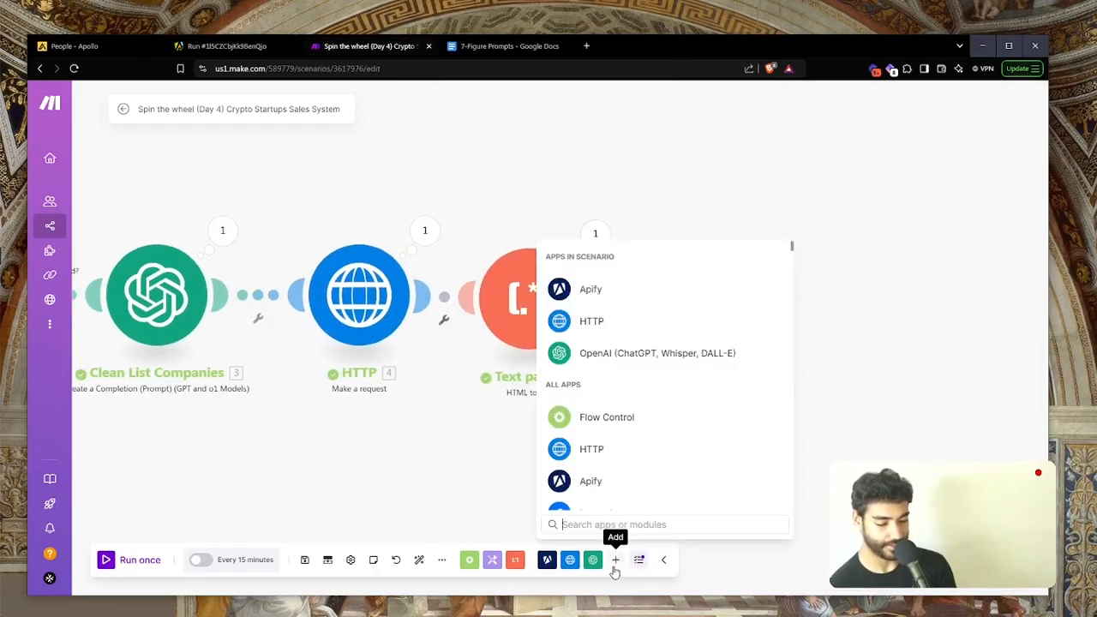
scroll(651, 475, "down", 5)
scroll(651, 475, "up", 5)
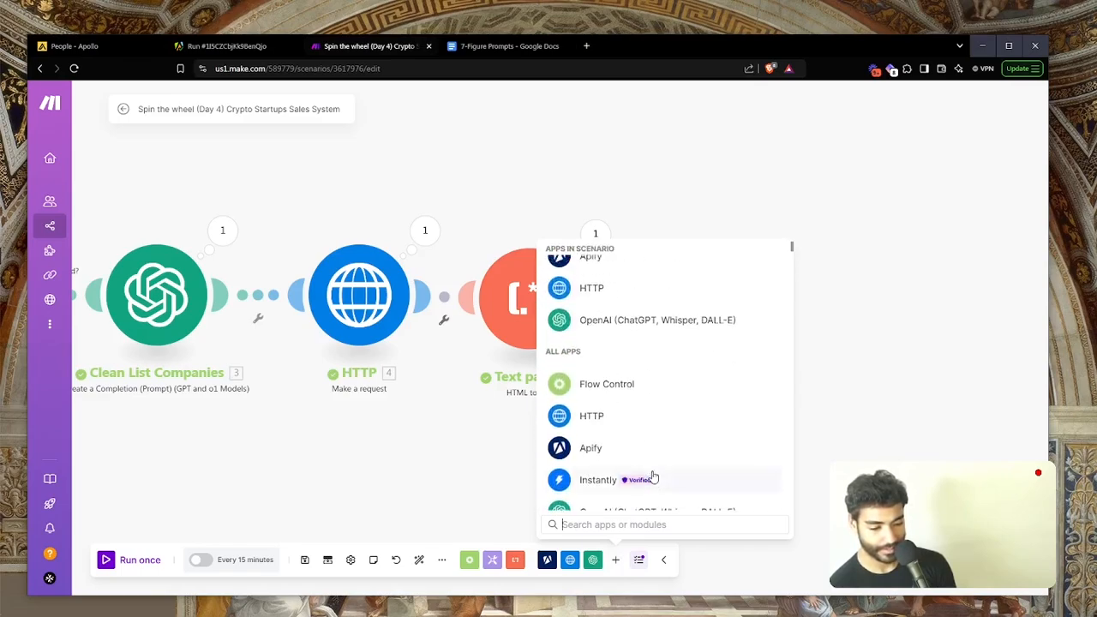
scroll(651, 477, "down", 4)
left_click(639, 404)
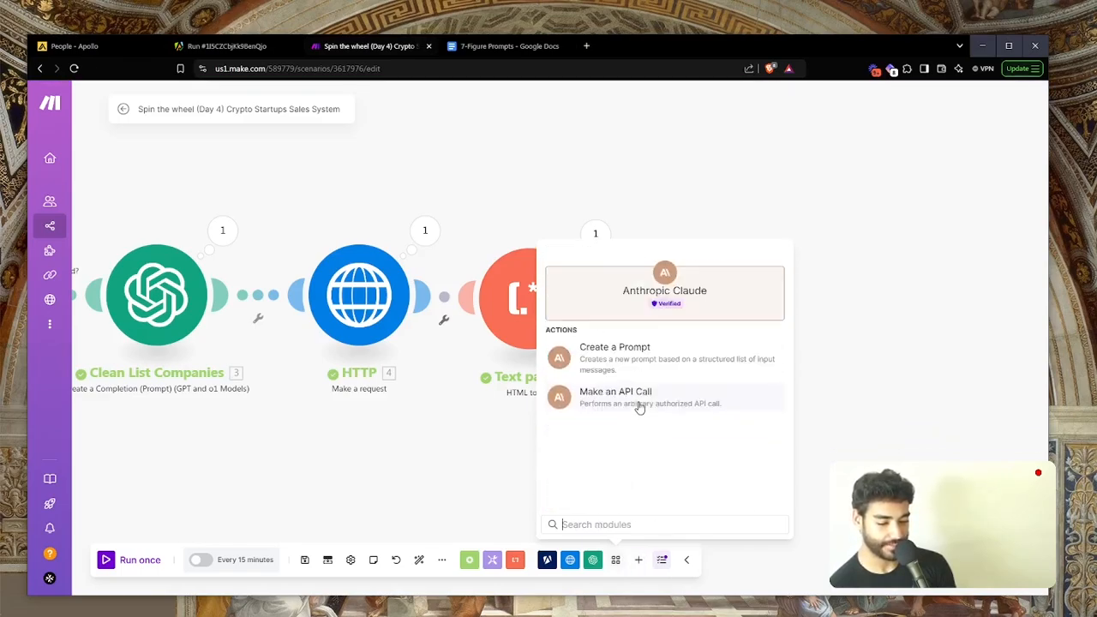
left_click(583, 353)
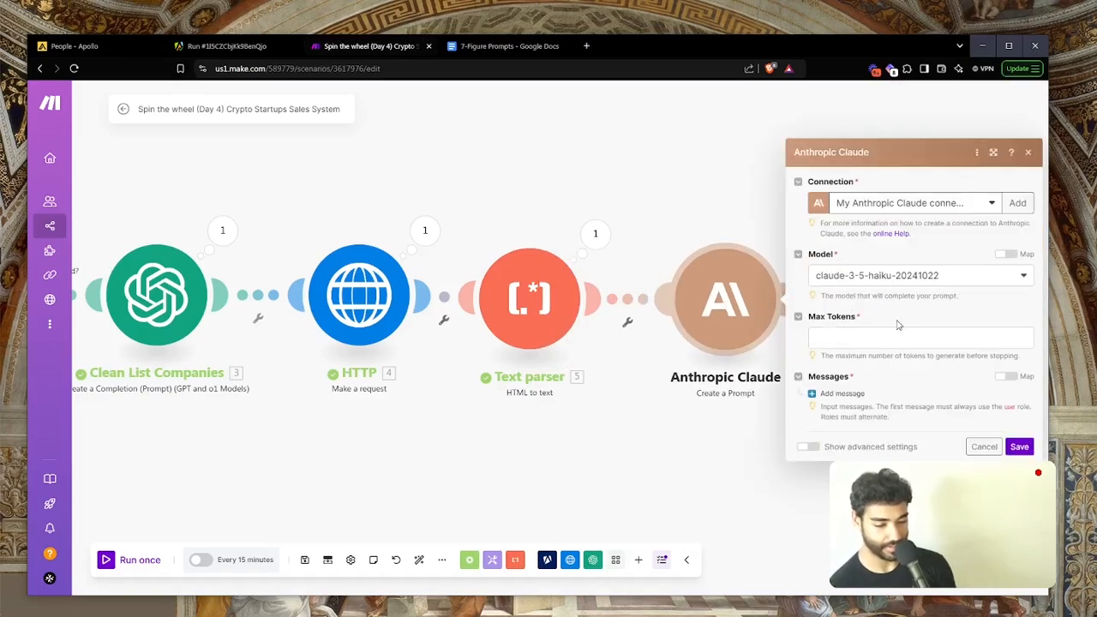
Step: Set the Claude module's model to claude-3-sonnet-20240229 and its max tokens to 4000
left_click(886, 283)
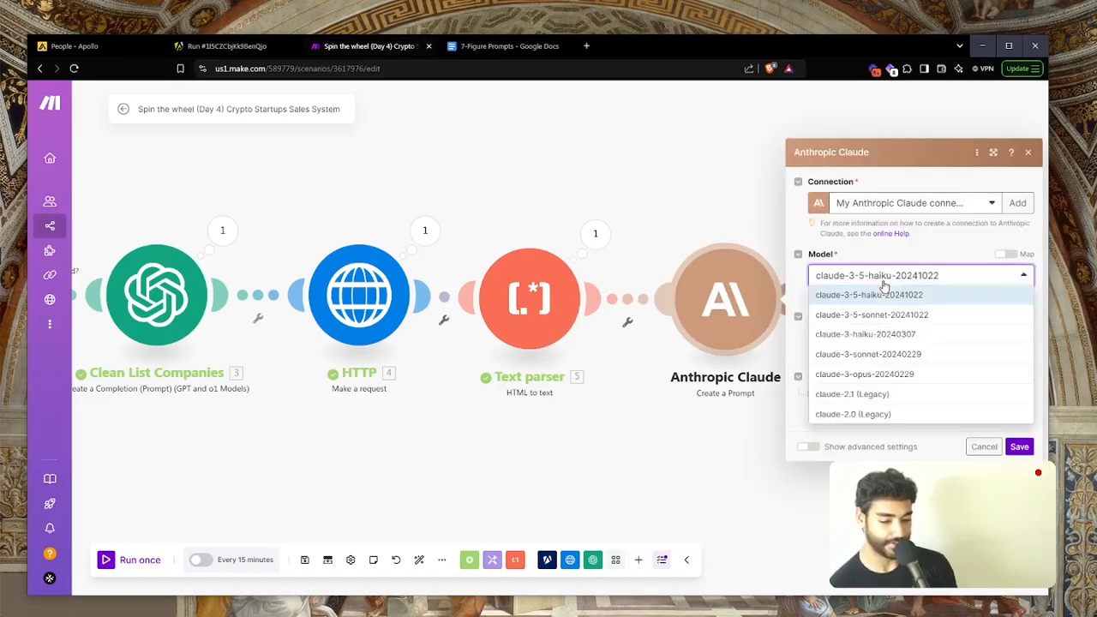
left_click(871, 358)
left_click(845, 338)
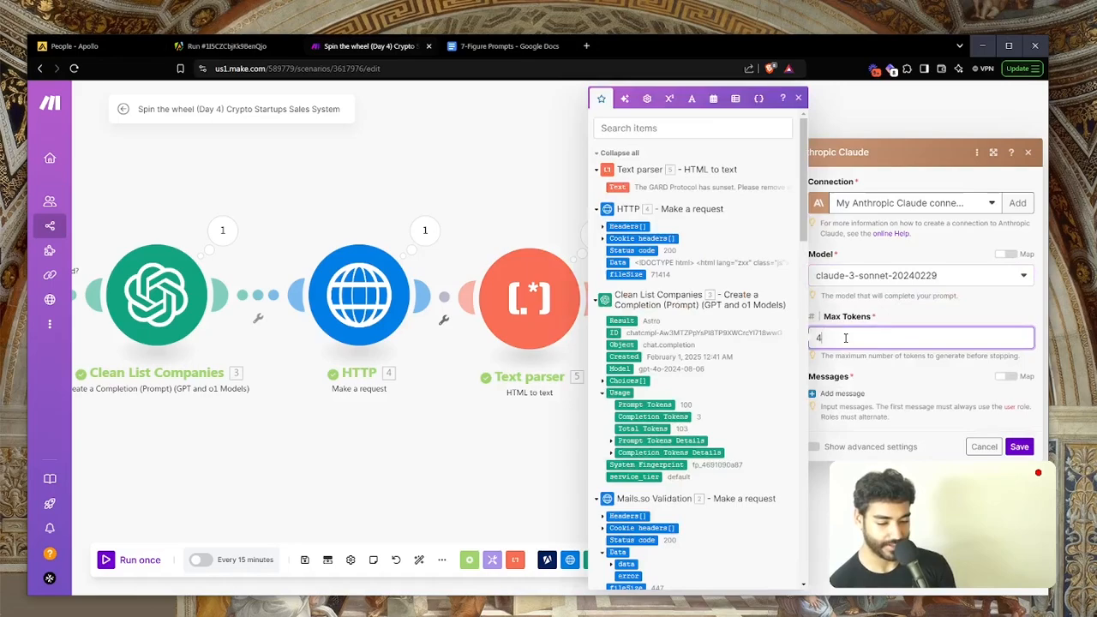
type("4000")
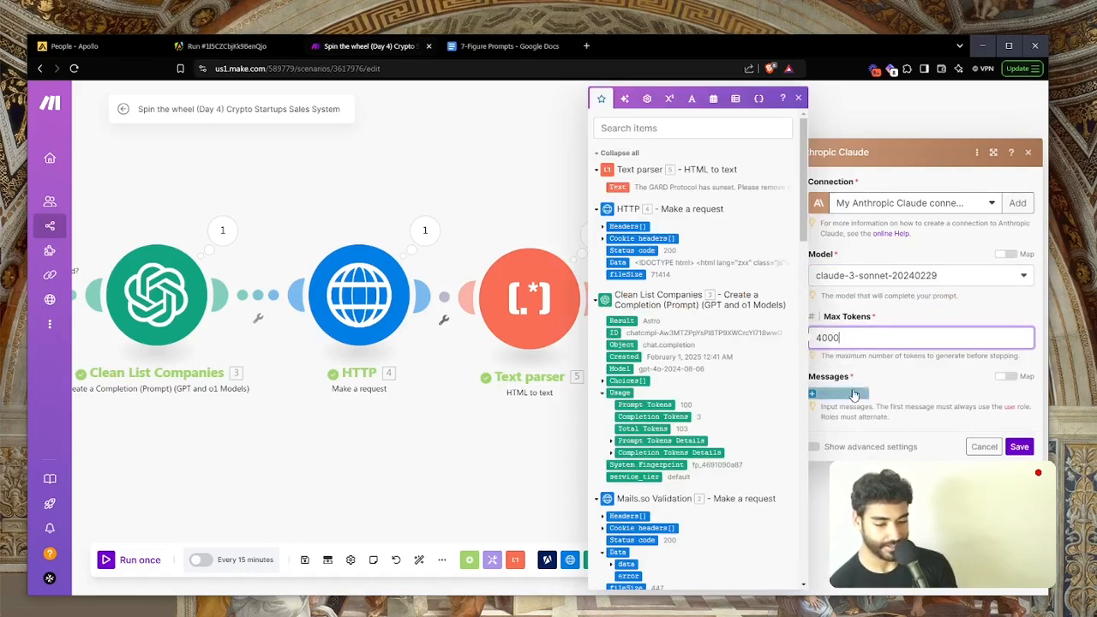
Step: Add a message with the User role to the Claude module
left_click(843, 394)
left_click(879, 396)
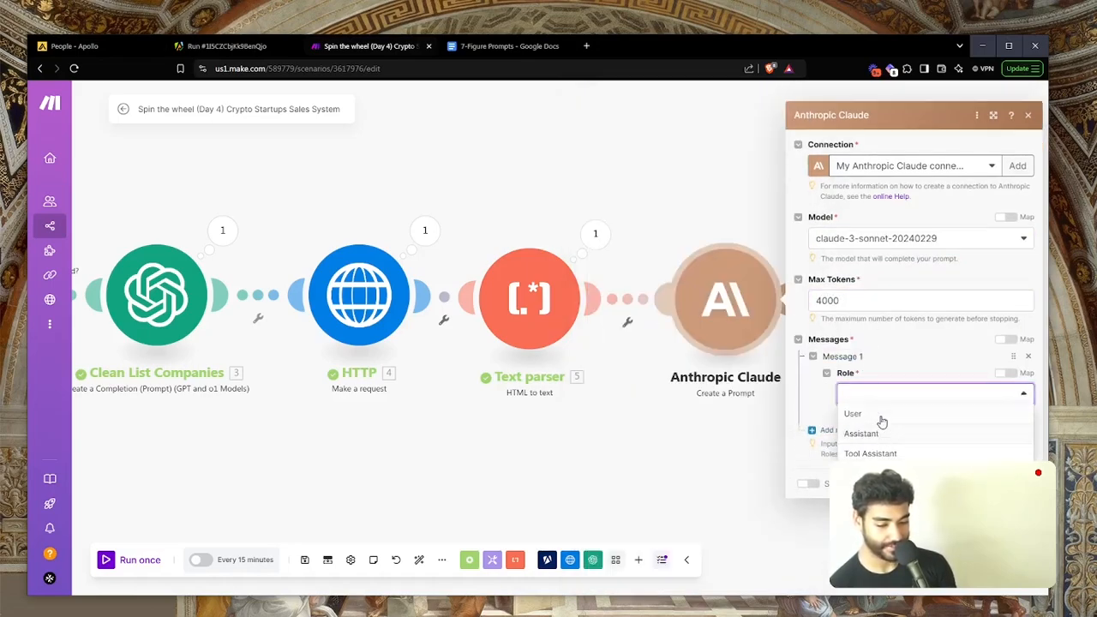
left_click(880, 416)
Step: Switch to the 7-Figure Prompts document in Google Docs and copy the text of the "Generate PS-Line" prompt
left_click(507, 45)
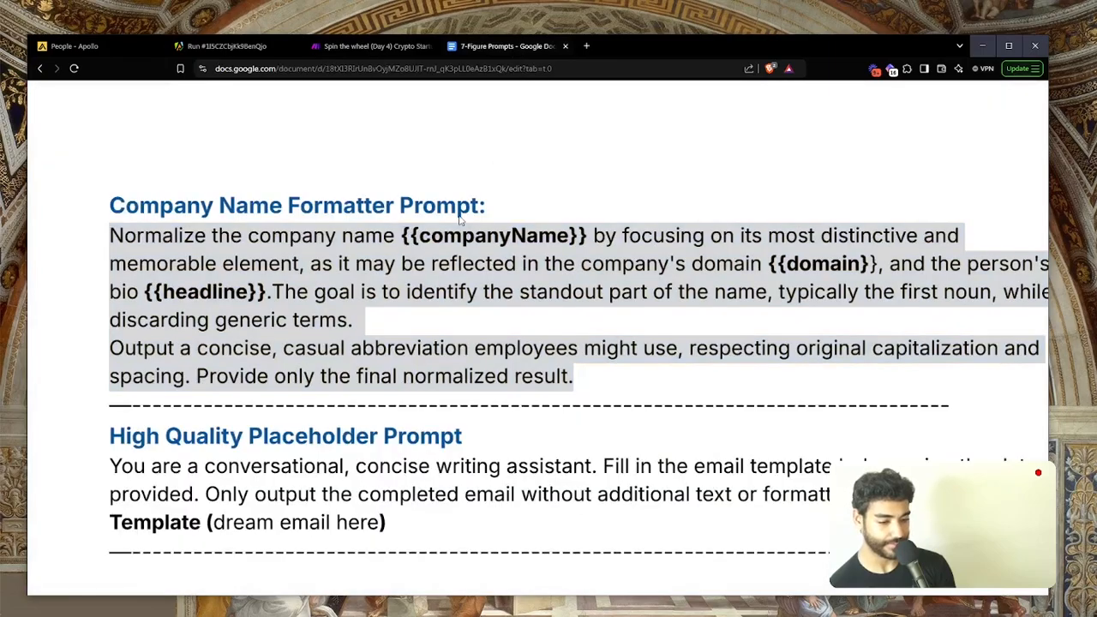
left_click(424, 291)
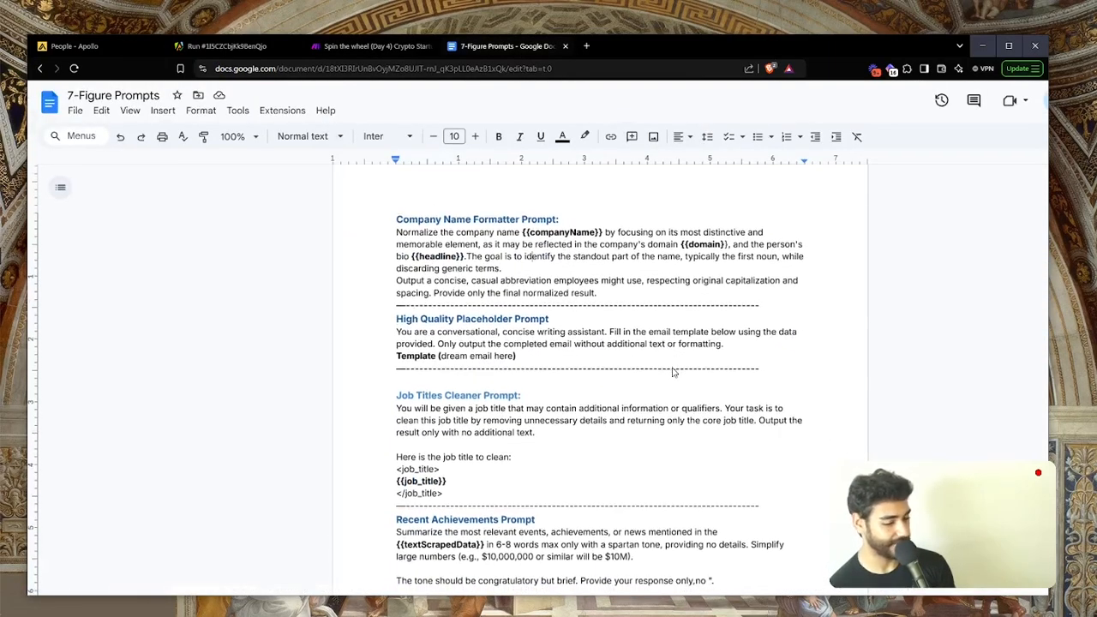
scroll(673, 372, "up", 1)
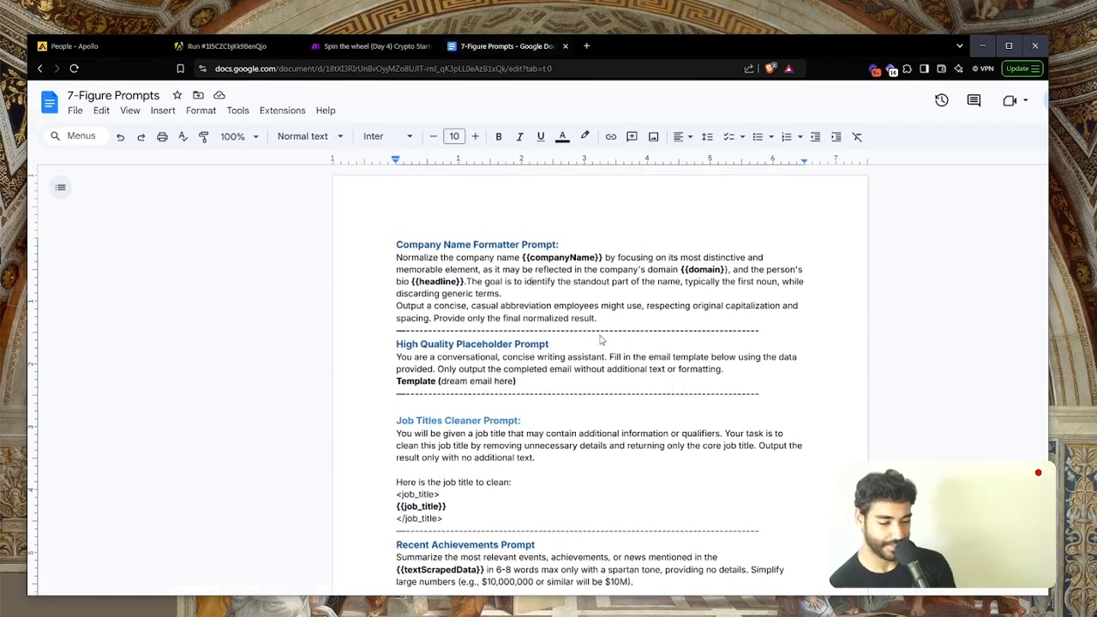
left_click_drag(615, 329, 384, 261)
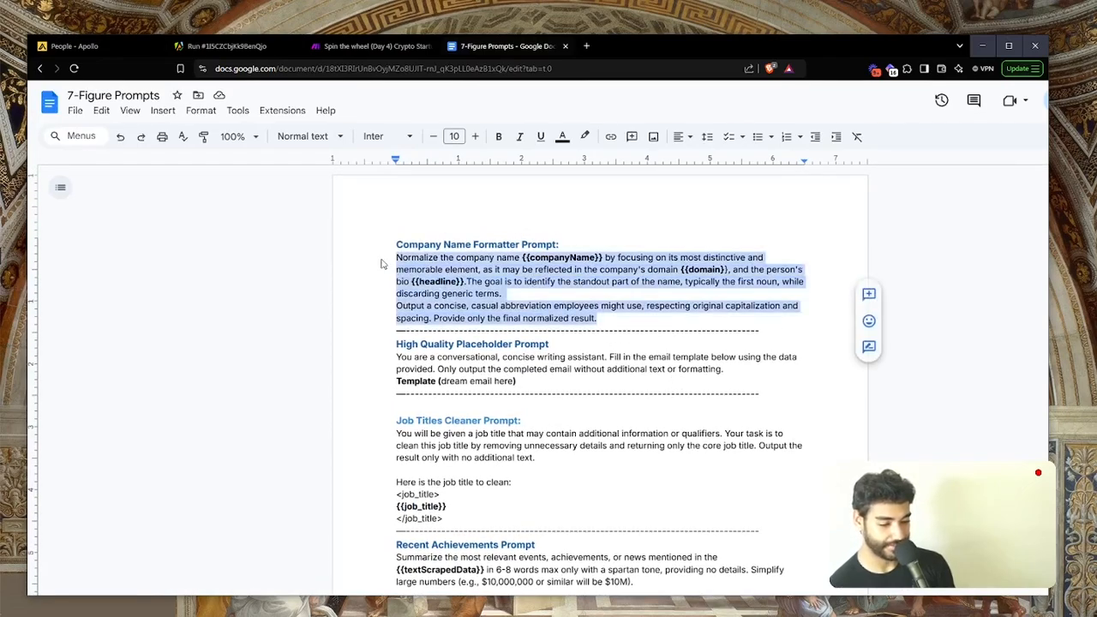
scroll(467, 394, "down", 2)
scroll(467, 394, "down", 4)
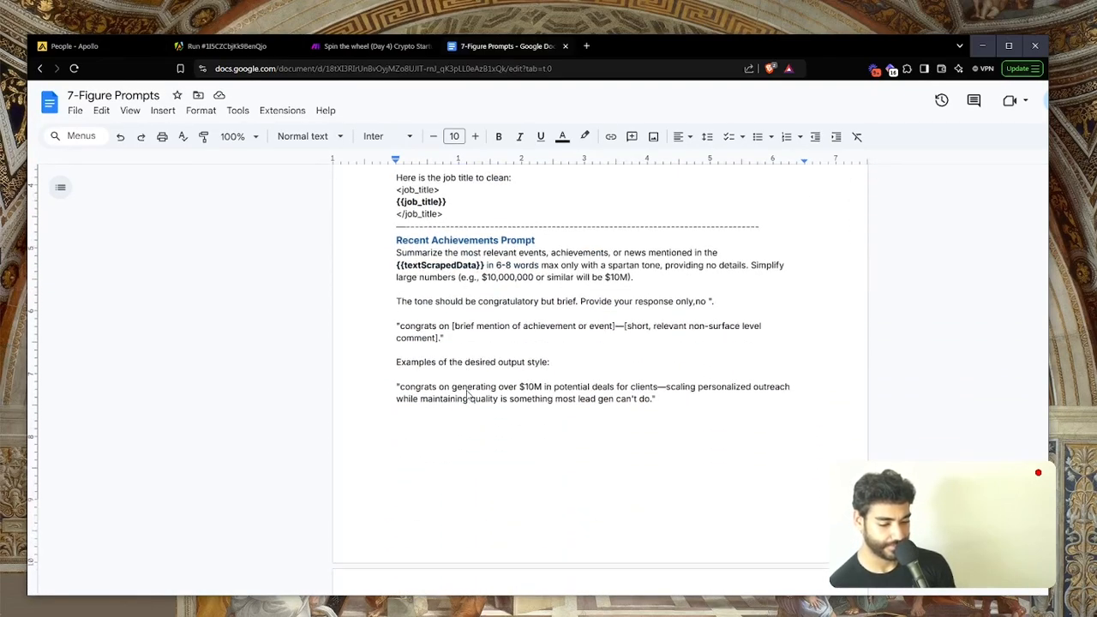
scroll(467, 394, "up", 2)
scroll(467, 394, "down", 6)
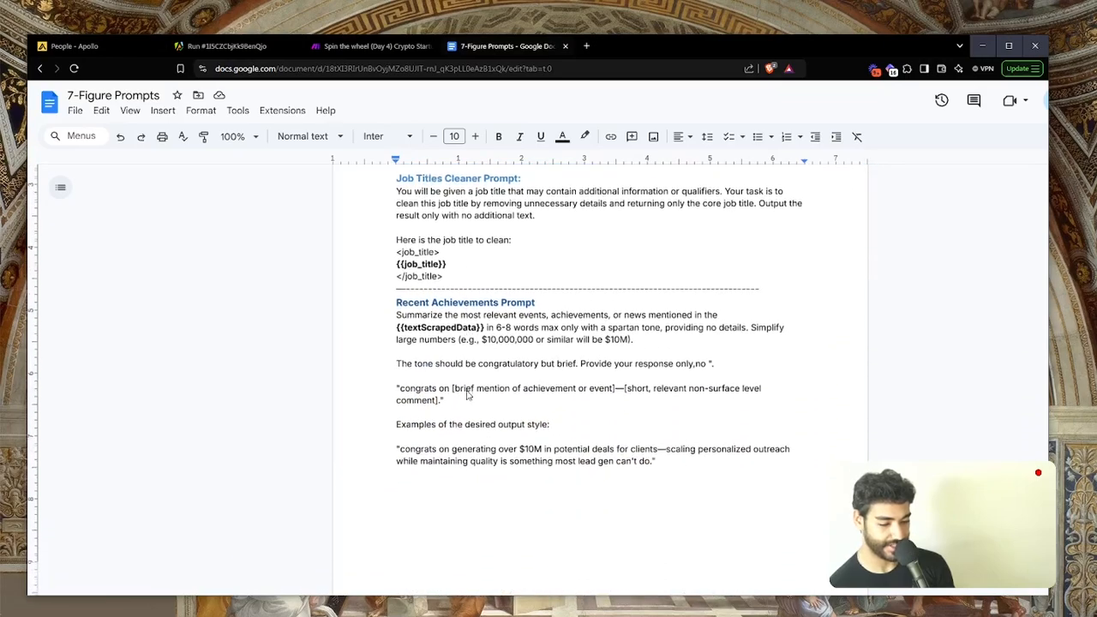
scroll(467, 395, "down", 1)
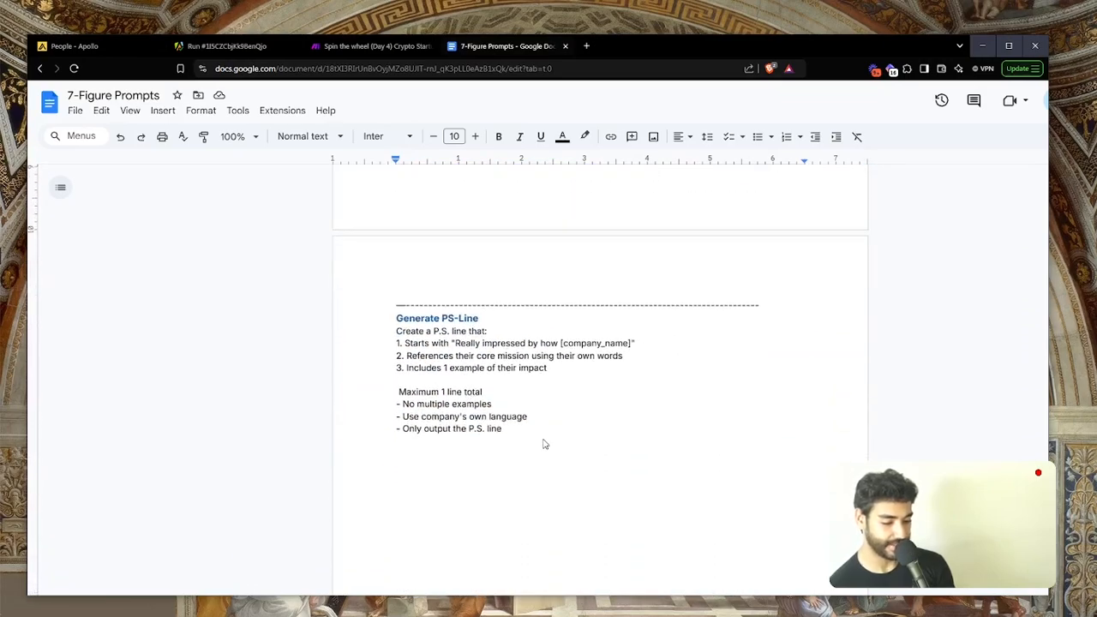
left_click_drag(543, 444, 437, 363)
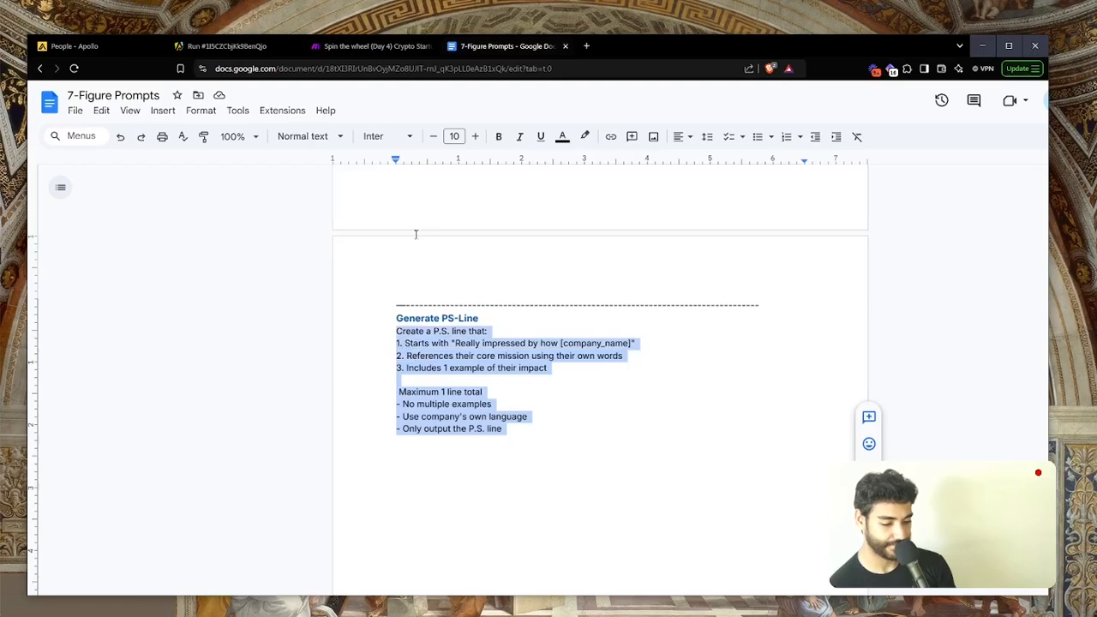
Step: Switch back to the Make scenario and add Text content to the User message, containing the copied P.S. line prompt
left_click(370, 46)
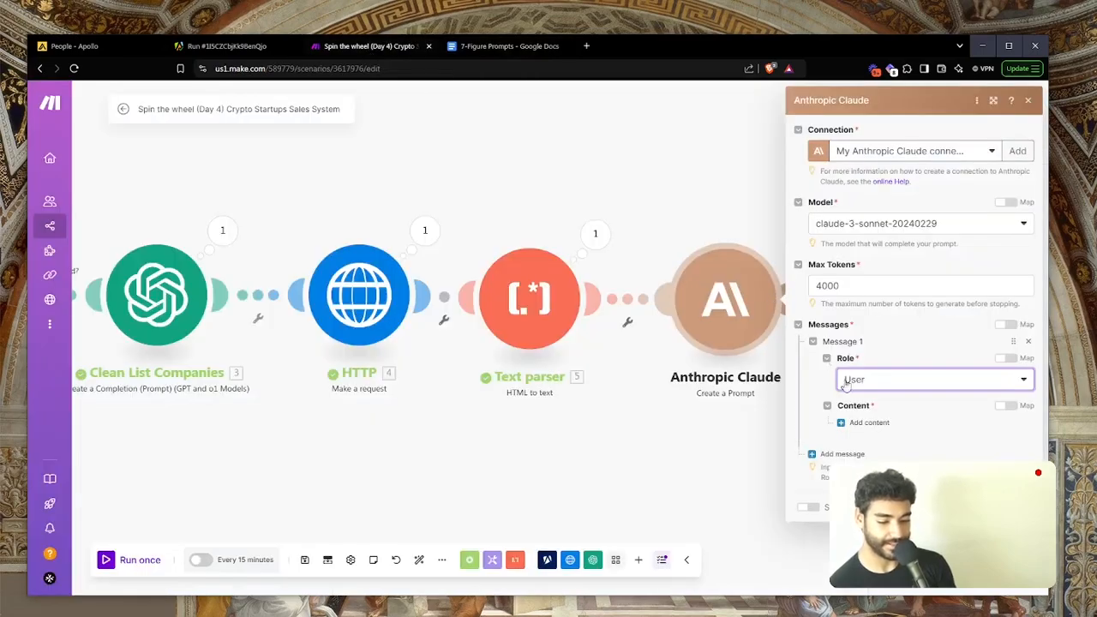
left_click(867, 422)
left_click(895, 458)
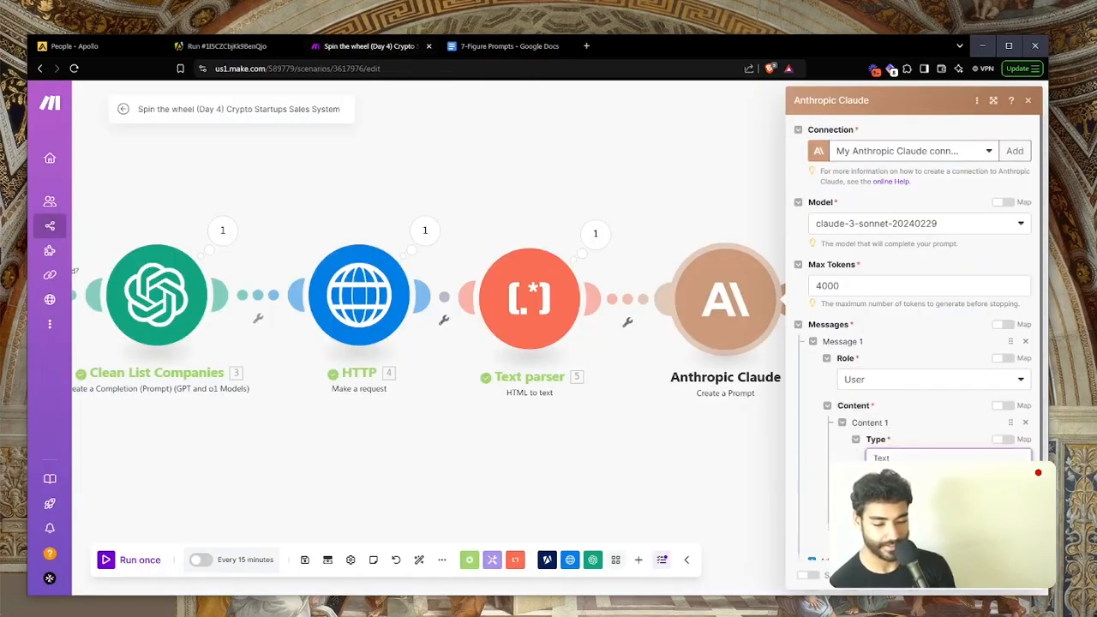
left_click(928, 418)
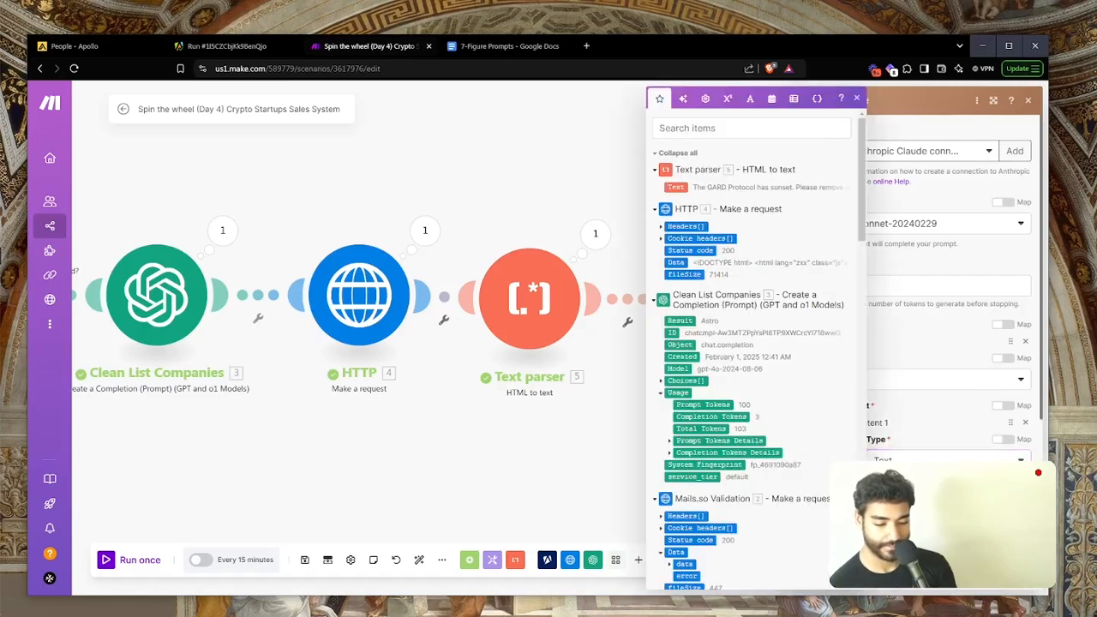
key("ctrl+v")
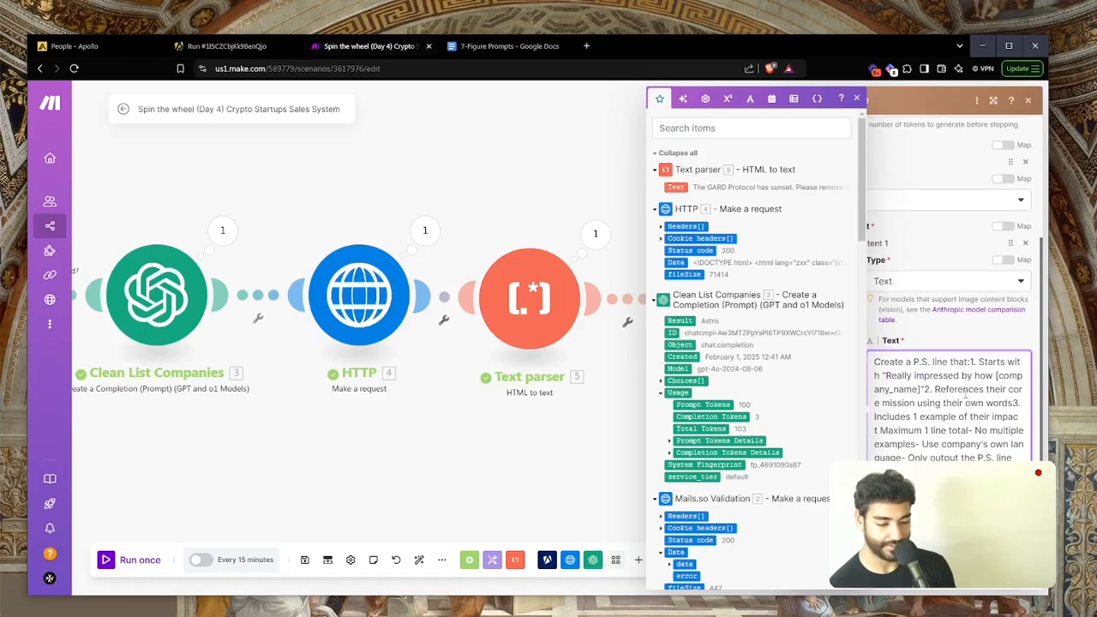
Step: Insert two line breaks before "2. References their core mission" in the prompt text and leave the field
left_click(925, 389)
key("Return")
key("Return")
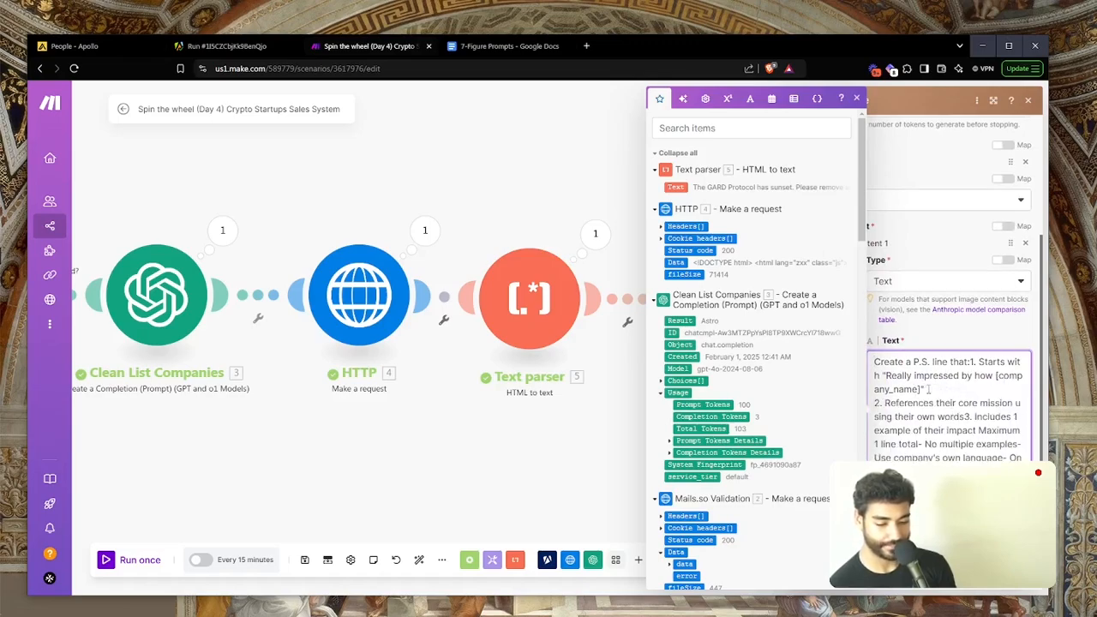
key("Escape")
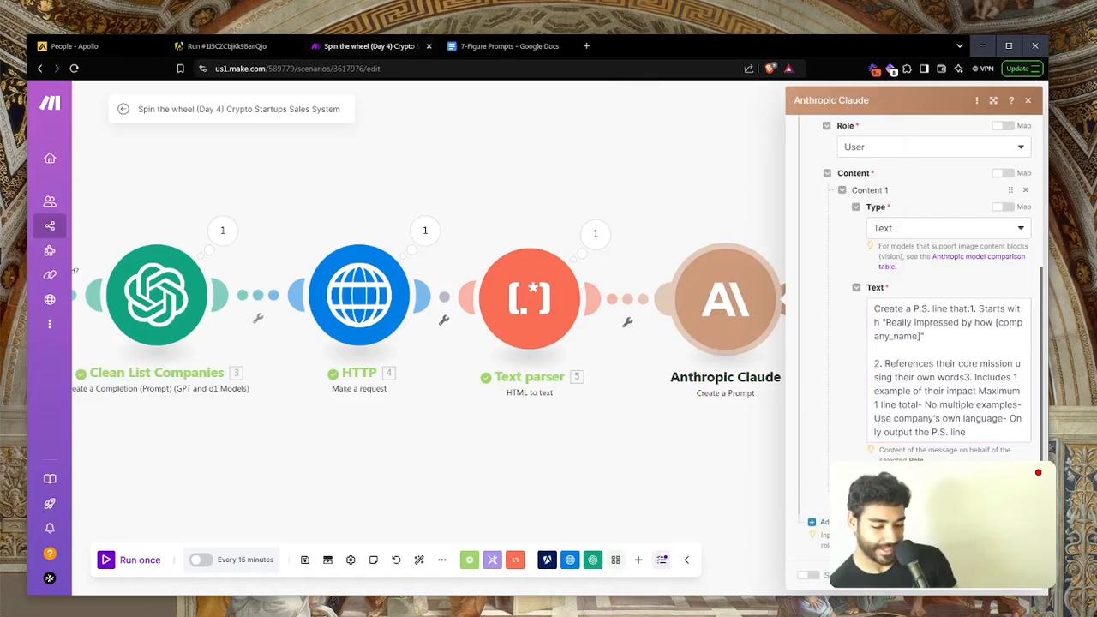
Step: Add a second content item of type Text to the User message
left_click(849, 488)
left_click(908, 419)
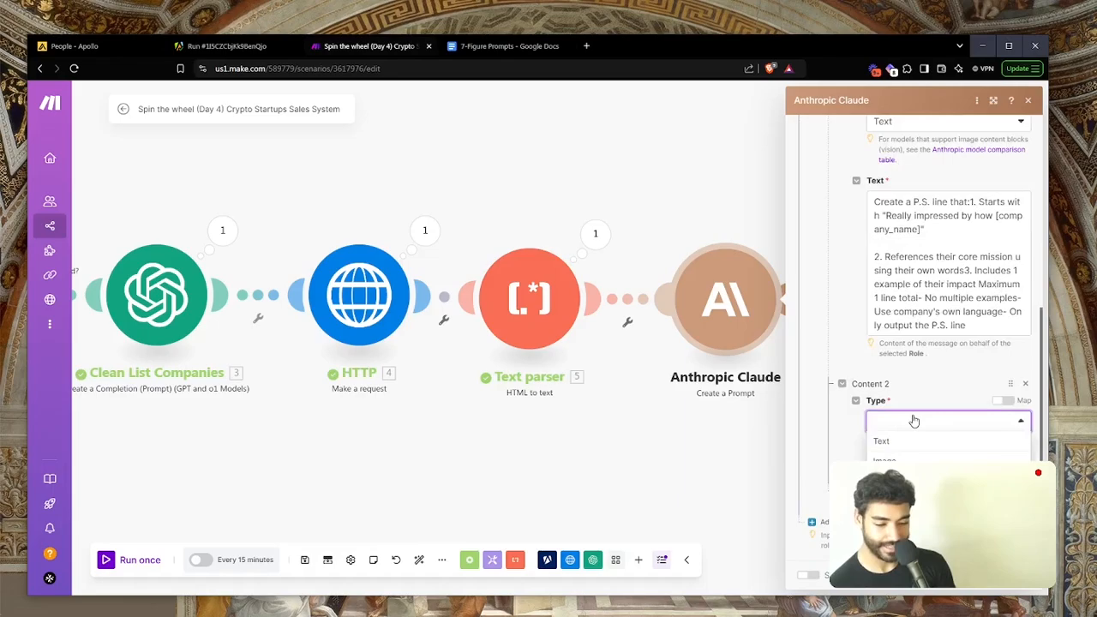
left_click(883, 441)
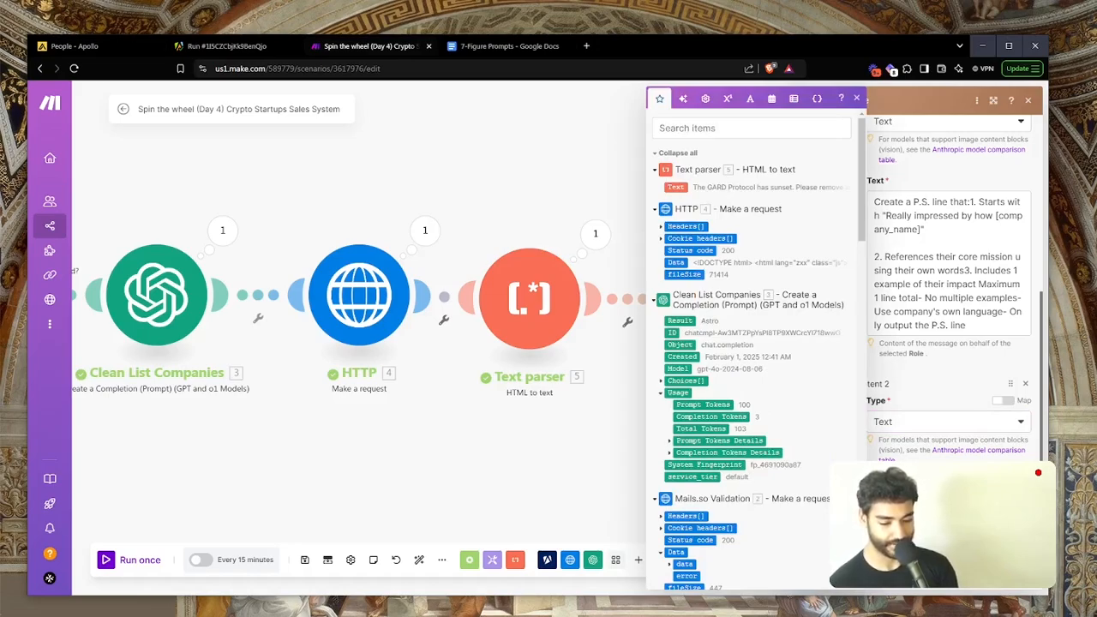
Step: Start the second content's text as JSON, mapping websiteScrapedText to the Text parser's Text and companyName to the Clean List Companies Result
scroll(717, 370, "down", 3)
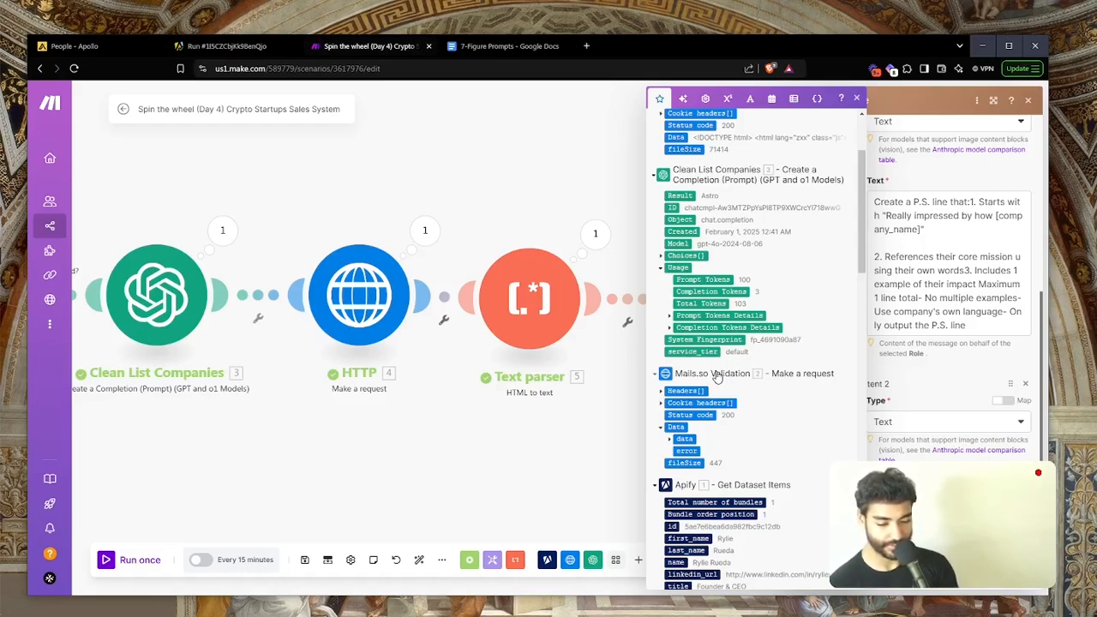
scroll(733, 210, "up", 3)
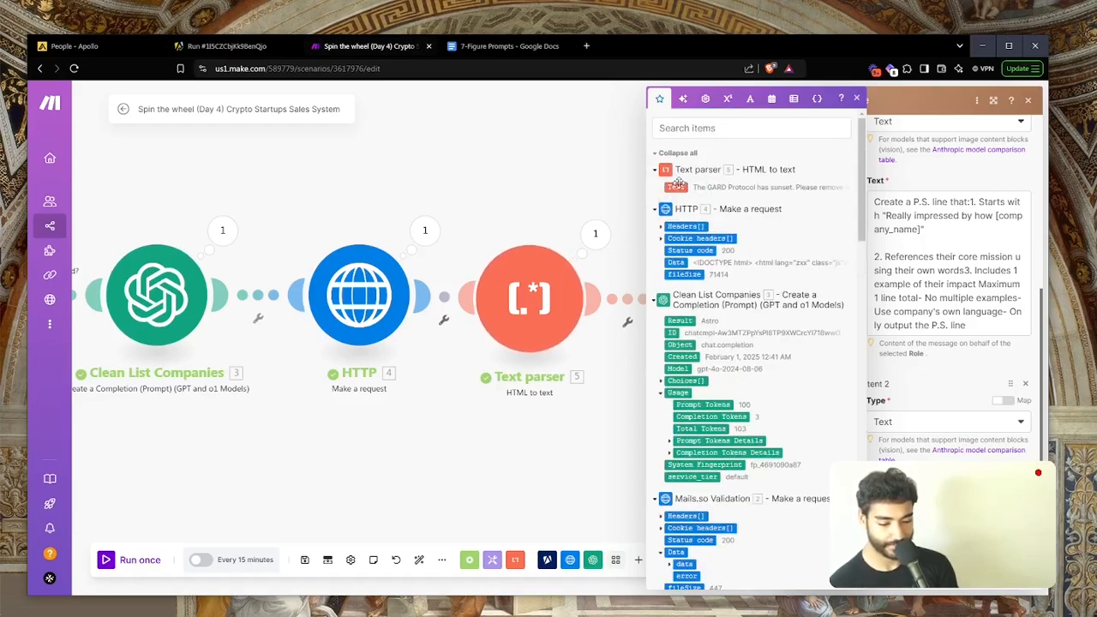
scroll(776, 393, "down", 3)
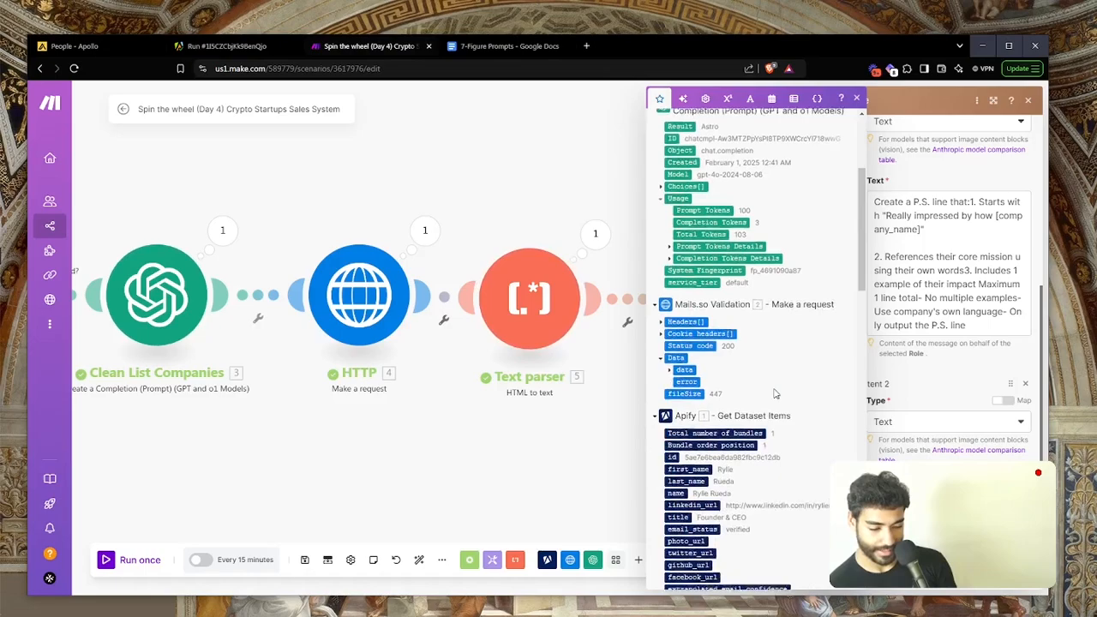
scroll(776, 393, "down", 1)
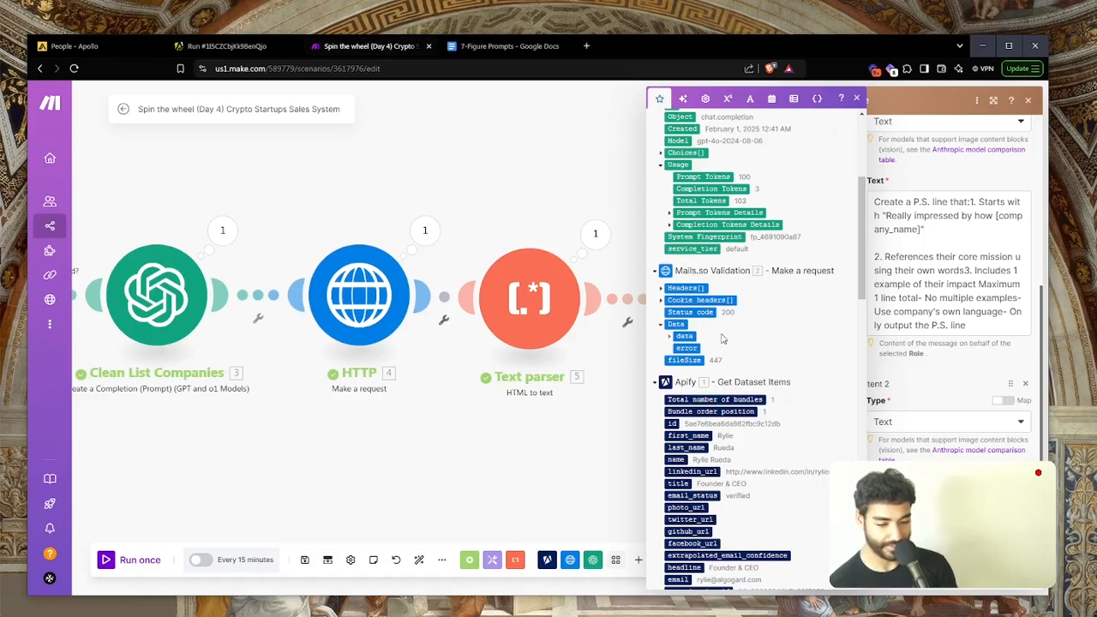
scroll(776, 393, "up", 6)
scroll(690, 231, "down", 2)
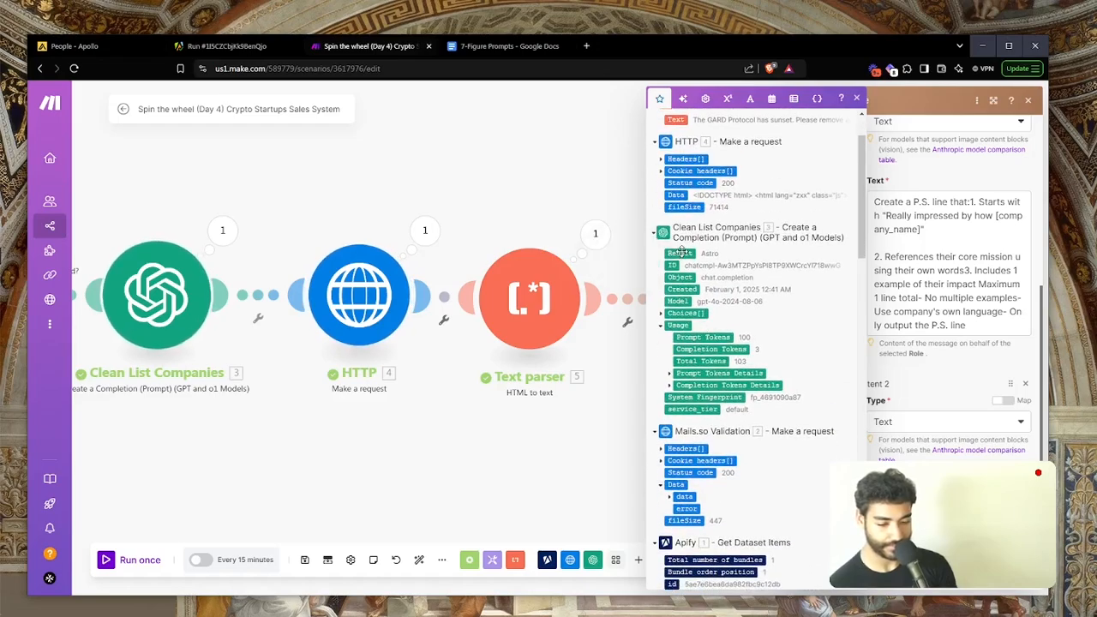
Step: Extend the JSON in the second content with headline, title and industry entries, mapping Apify's headline and title fields
scroll(734, 403, "down", 10)
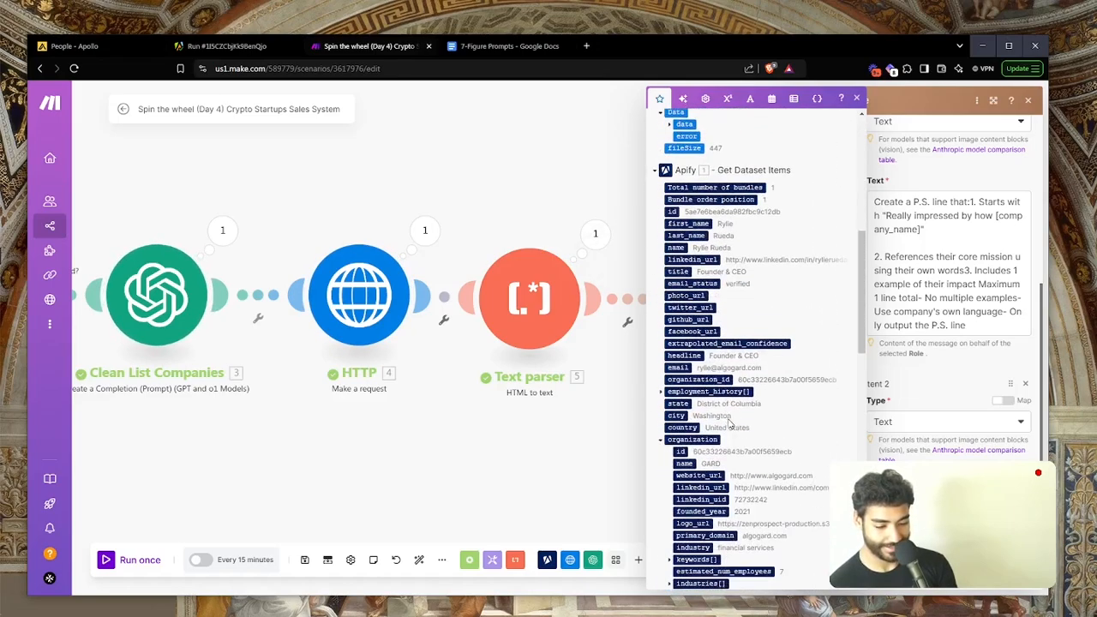
scroll(730, 422, "up", 3)
scroll(771, 419, "down", 3)
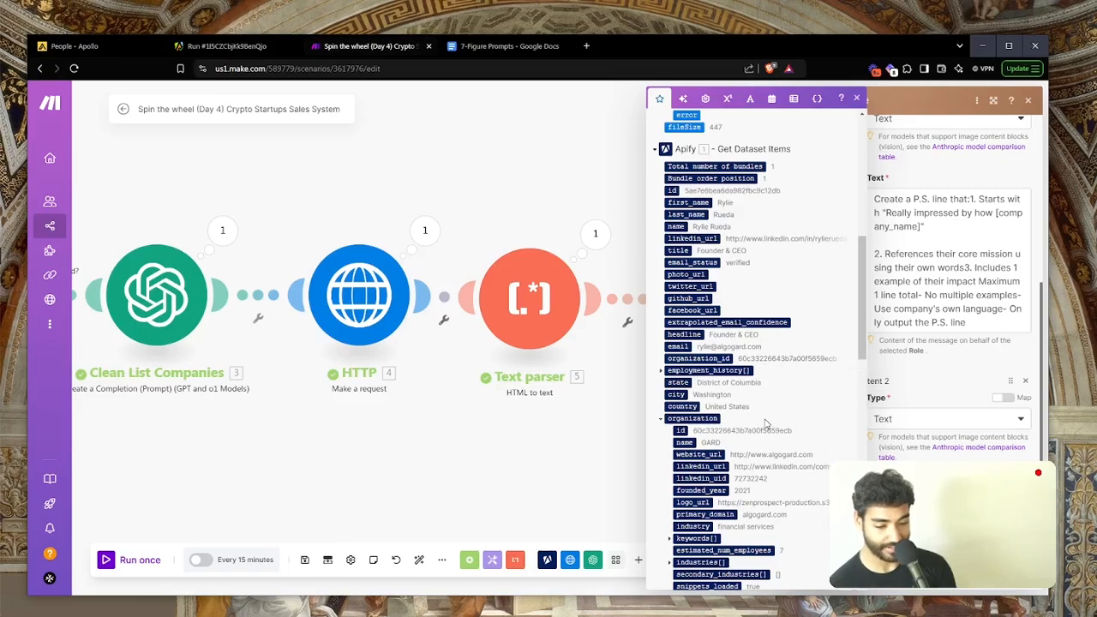
scroll(754, 429, "down", 2)
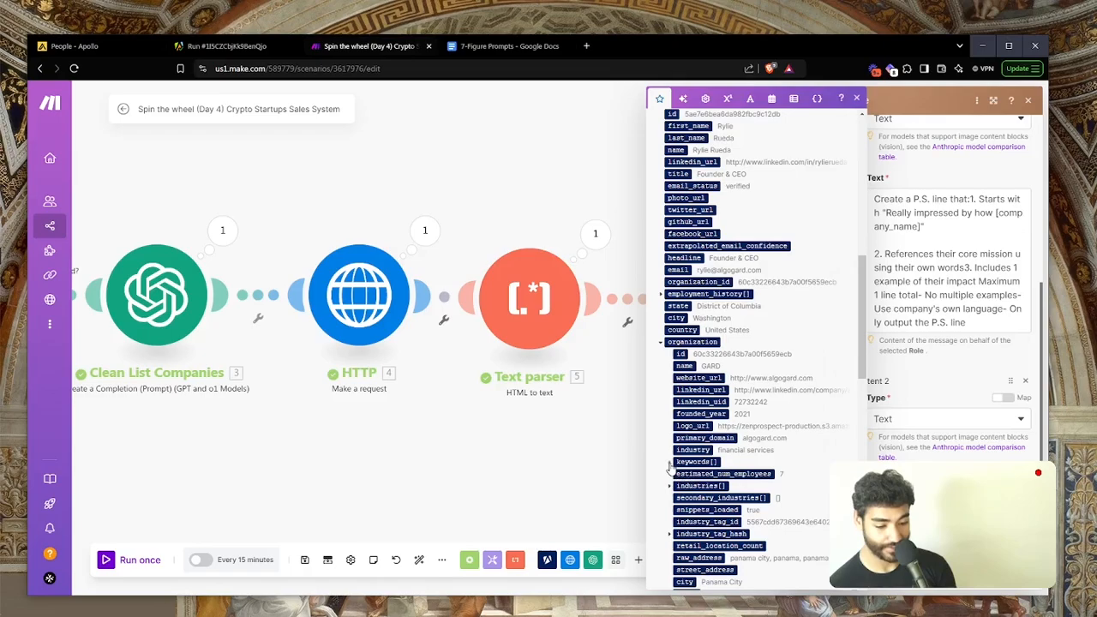
left_click(669, 462)
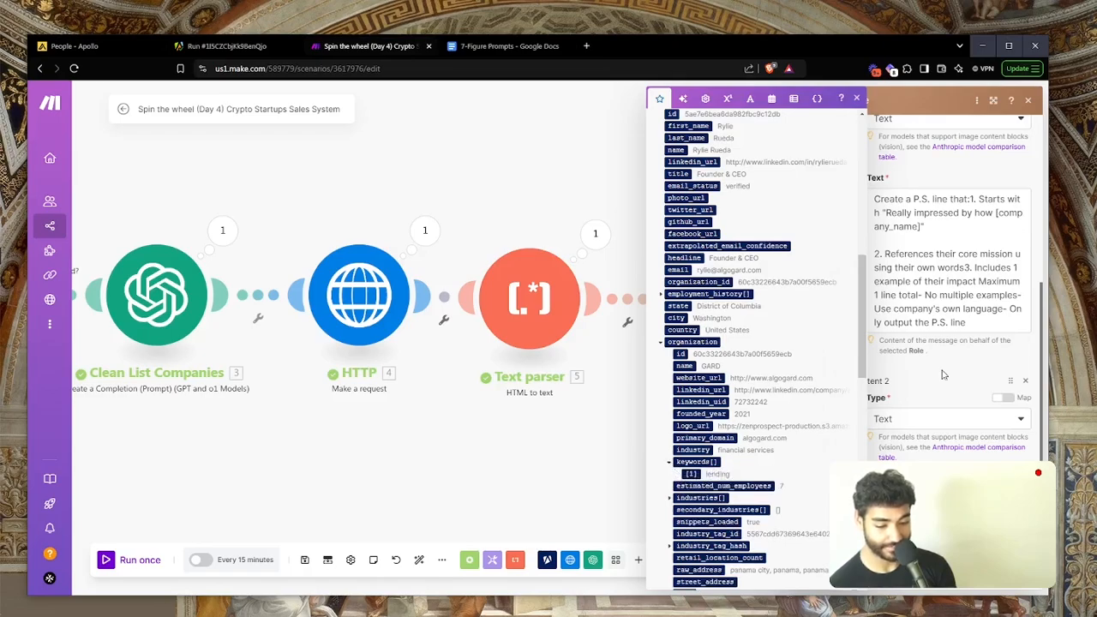
scroll(942, 374, "down", 1)
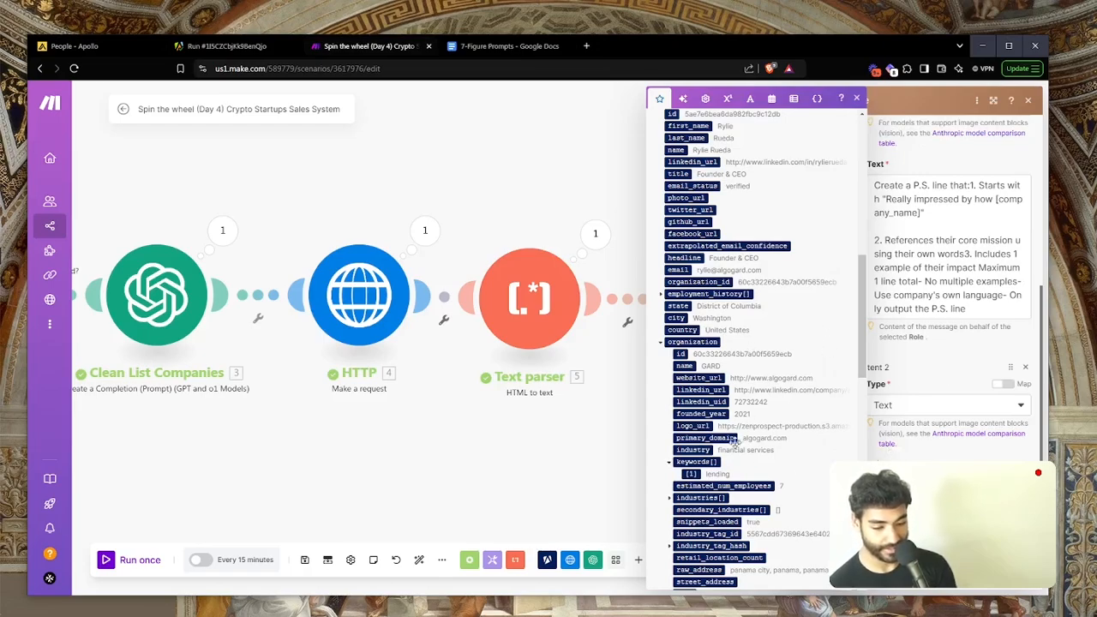
Step: Look through the remaining Apify dataset fields for further lead data worth including in the prompt
scroll(742, 484, "down", 1)
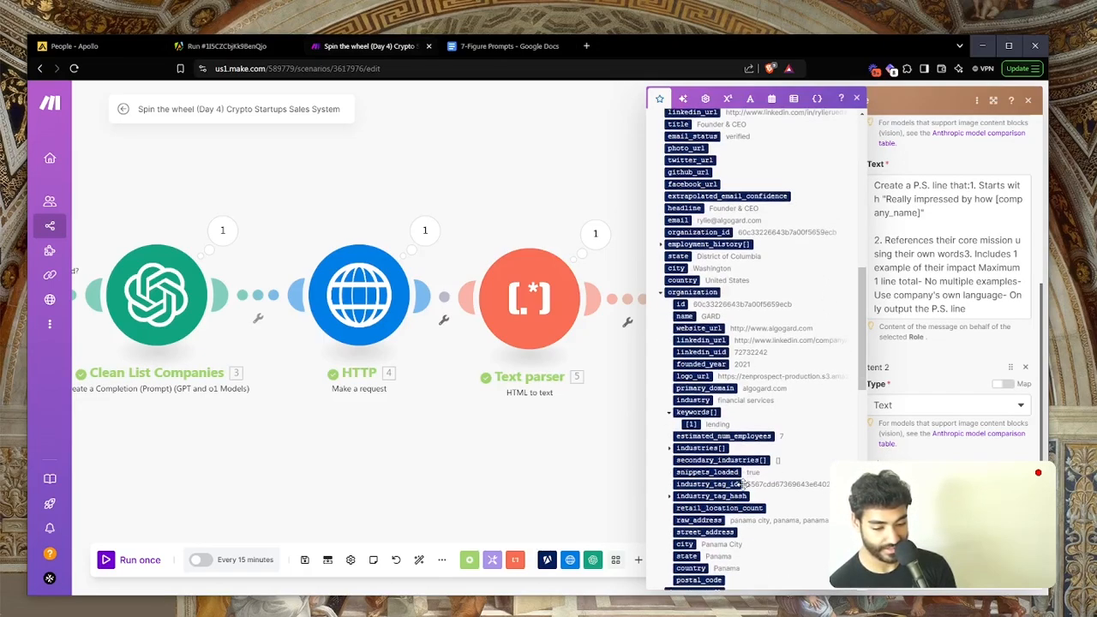
scroll(742, 485, "down", 3)
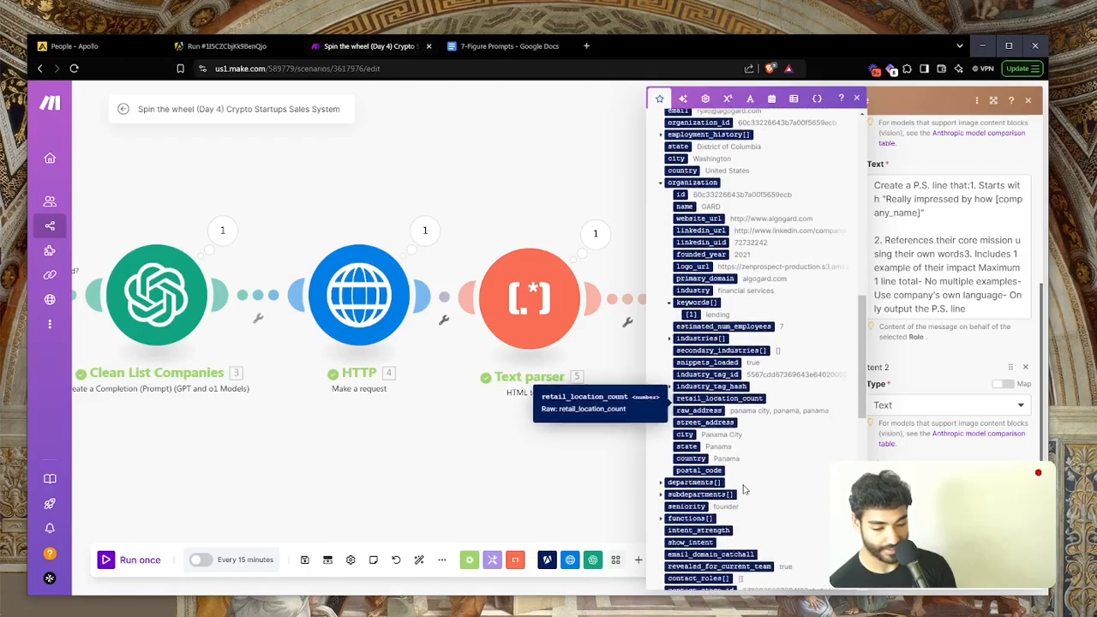
scroll(744, 490, "down", 4)
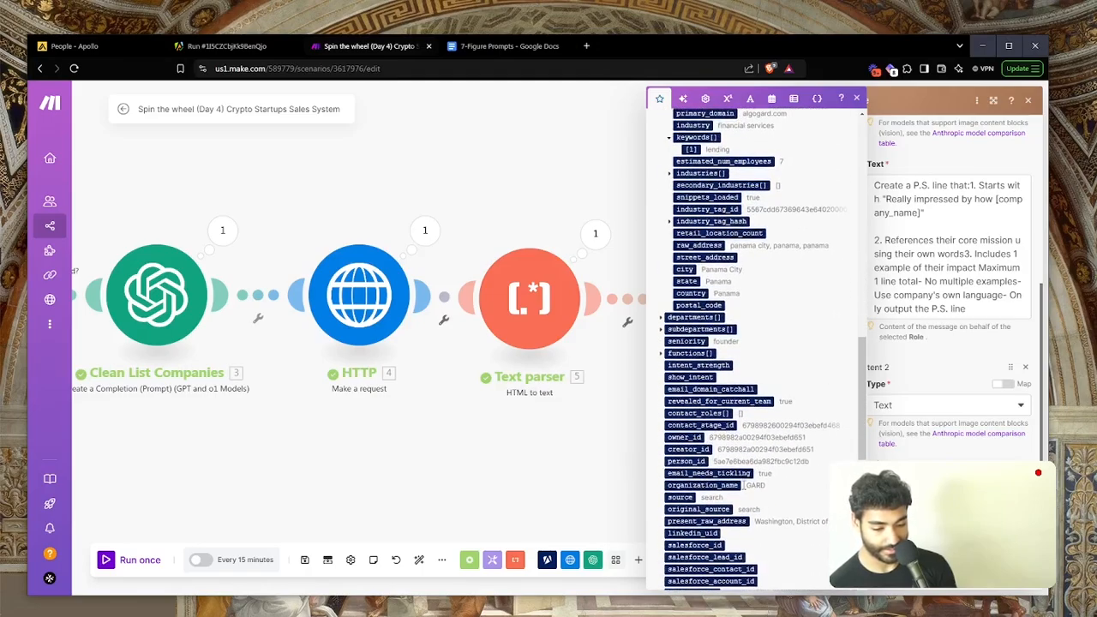
scroll(744, 485, "down", 5)
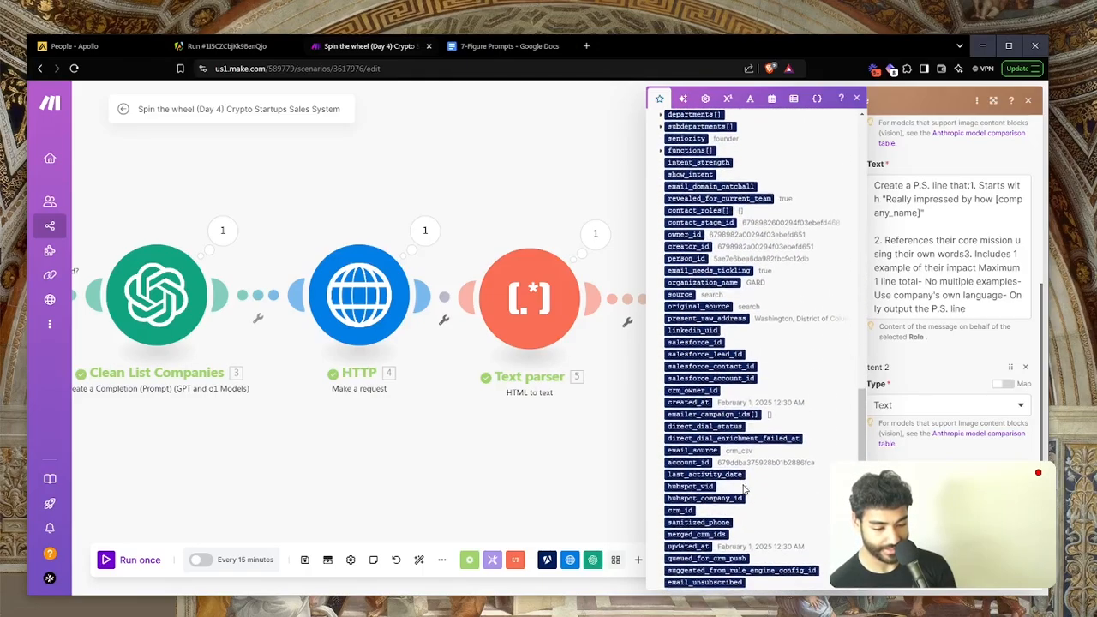
scroll(744, 489, "down", 7)
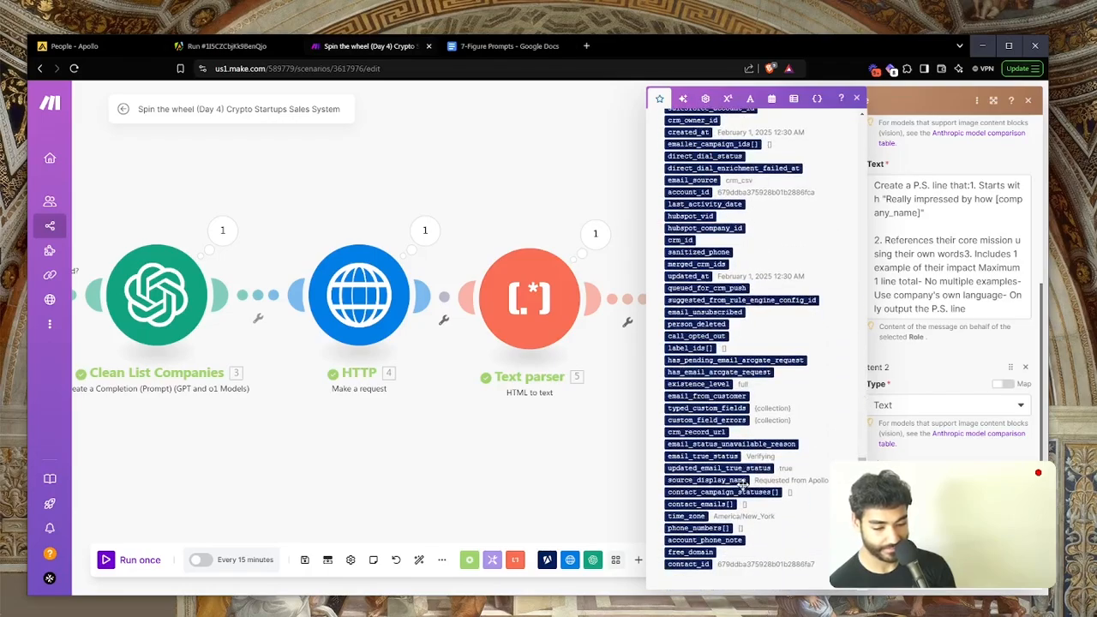
scroll(742, 483, "up", 8)
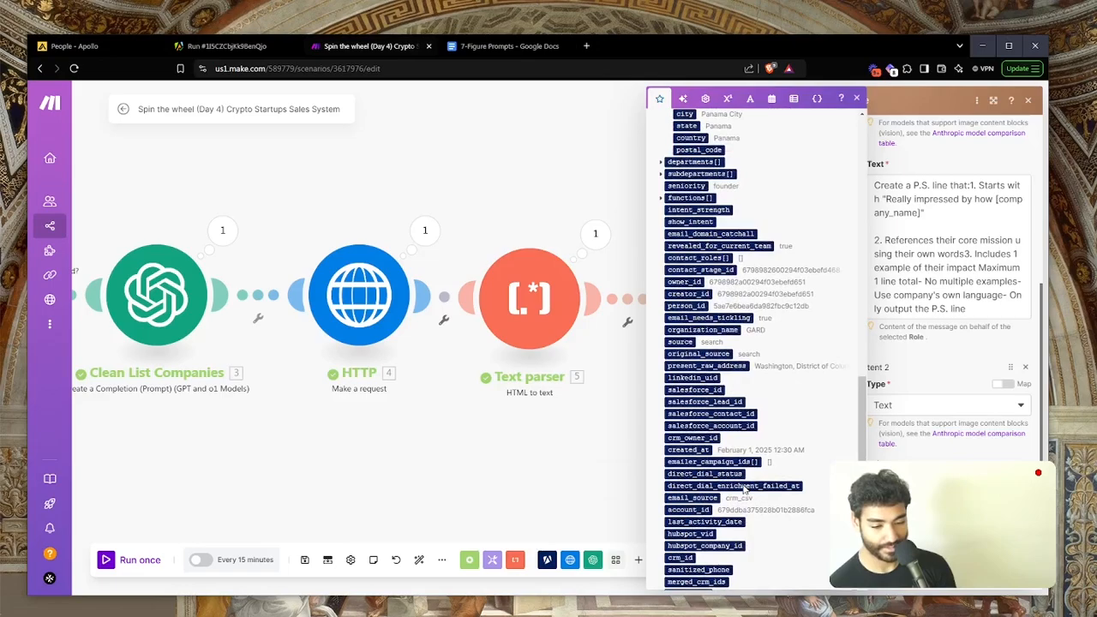
scroll(744, 488, "up", 9)
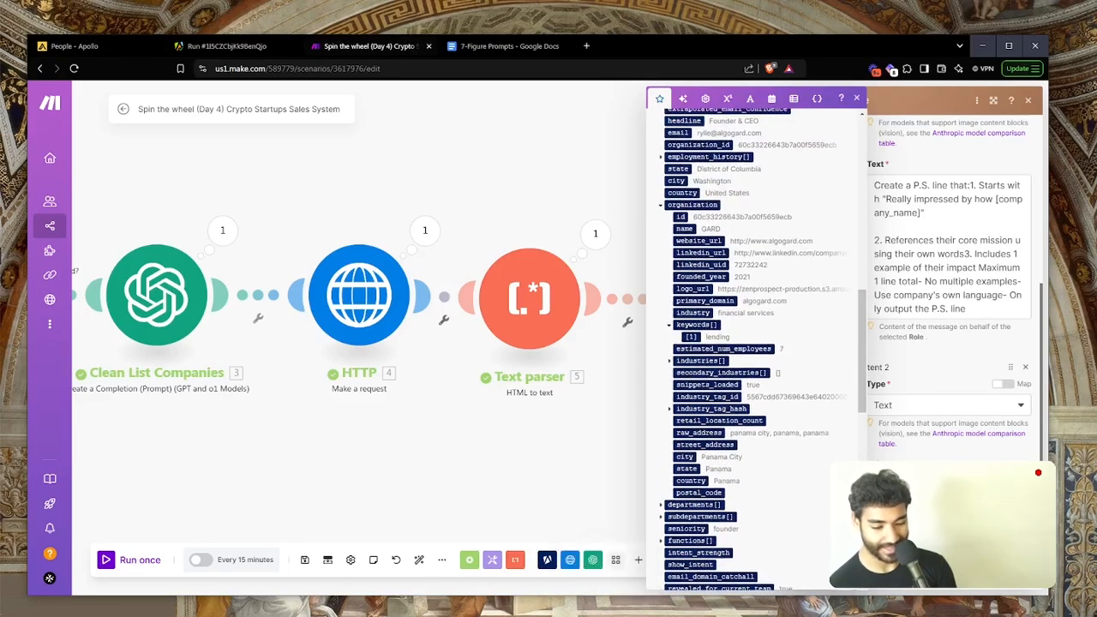
Step: Check the mapped JSON in the second content, close the Anthropic Claude settings and run the scenario once
scroll(989, 449, "down", 3)
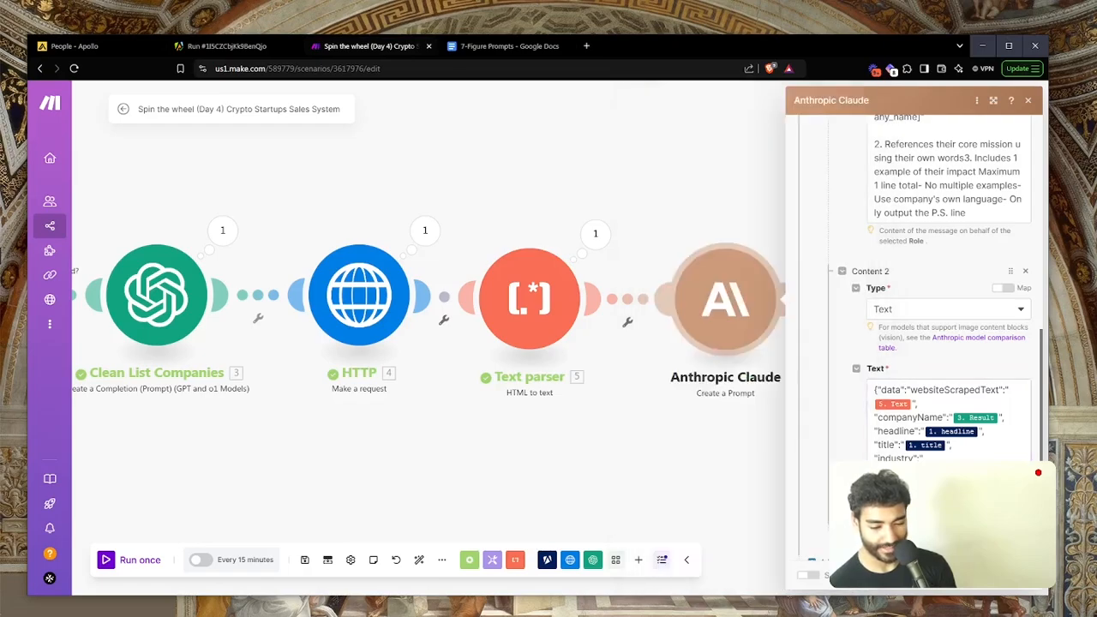
scroll(920, 335, "down", 1)
key("Escape")
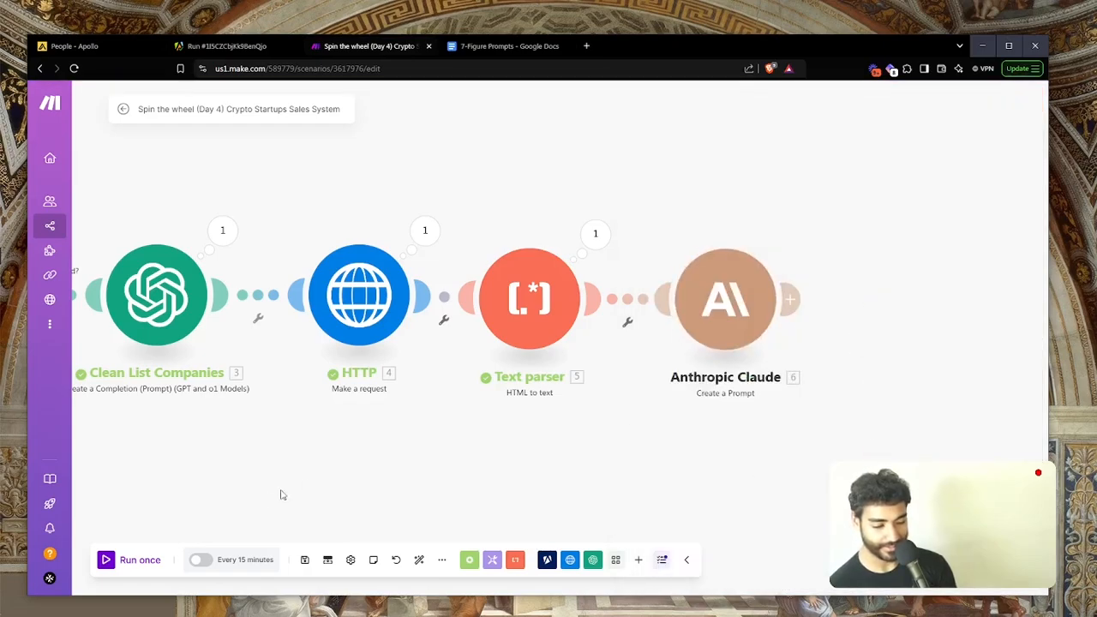
left_click(133, 566)
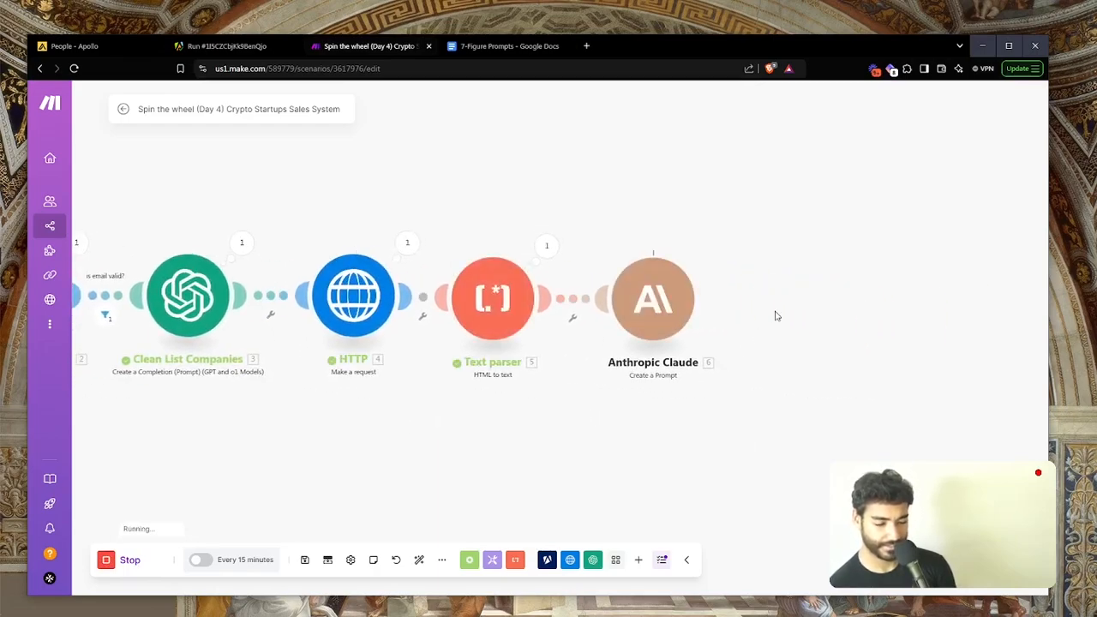
Step: Open the Anthropic Claude module's run result and read the generated P.S. line in its text response
left_click(710, 253)
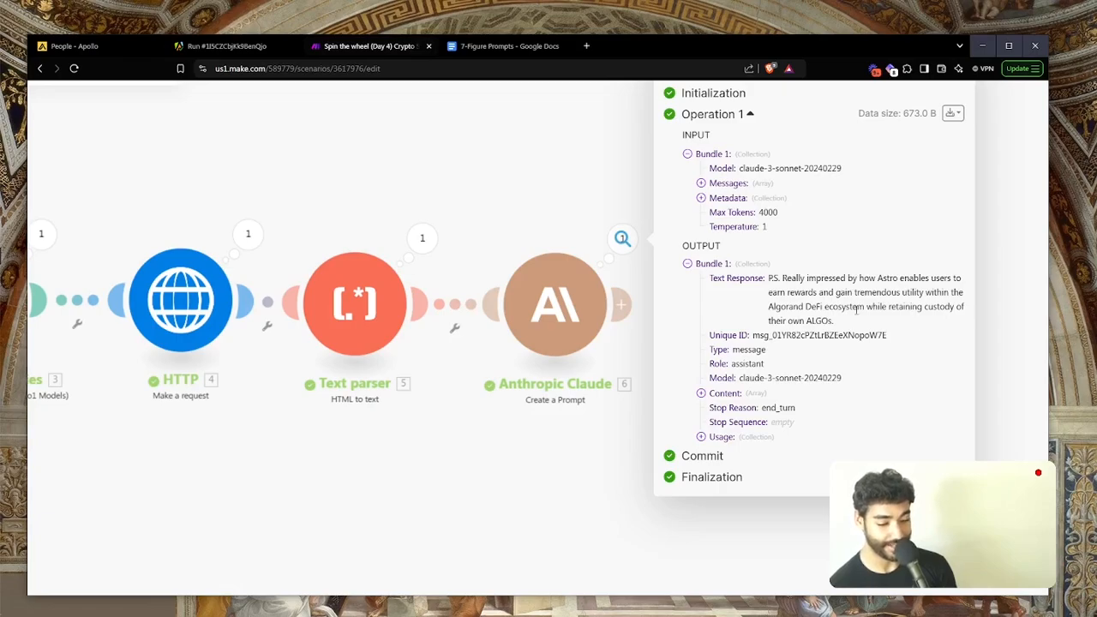
scroll(855, 310, "down", 3)
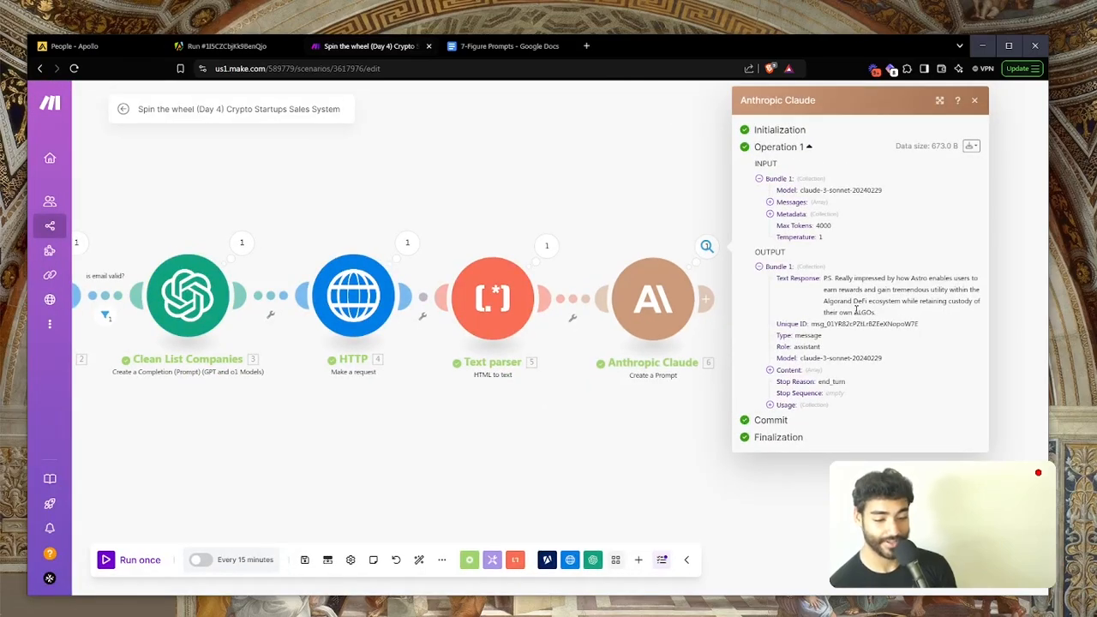
left_click(640, 407)
left_click(707, 250)
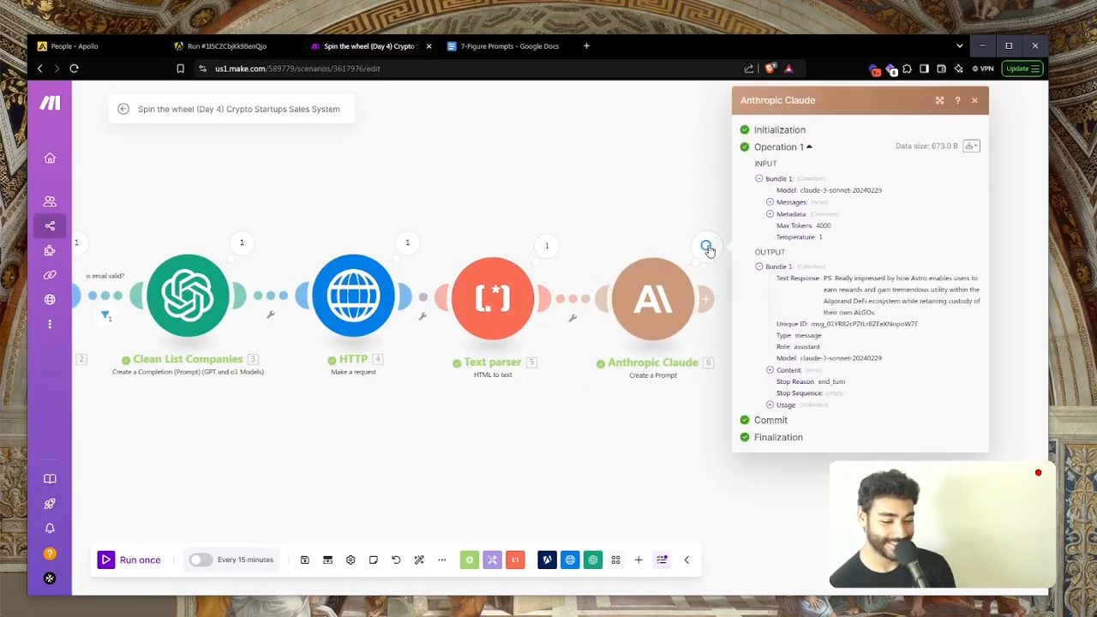
triple_click(838, 276)
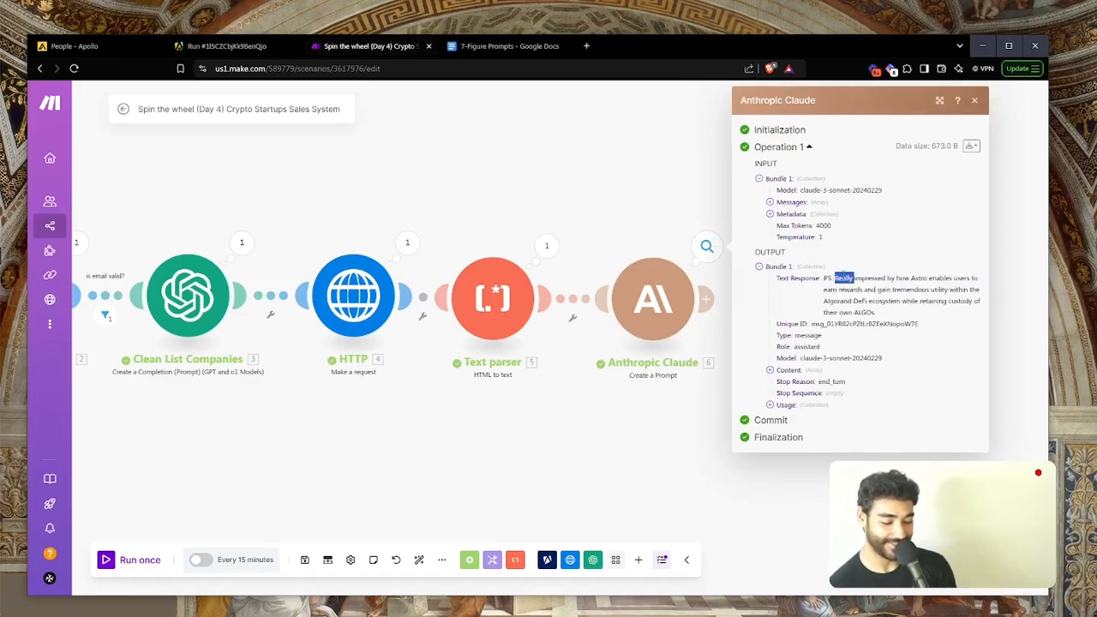
triple_click(843, 276)
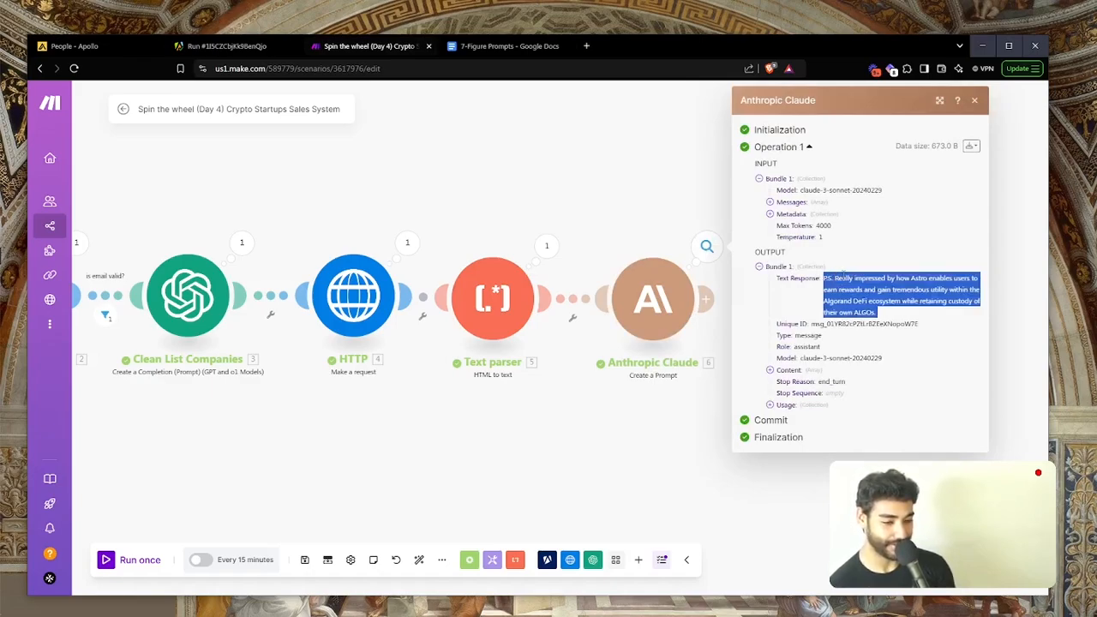
triple_click(842, 276)
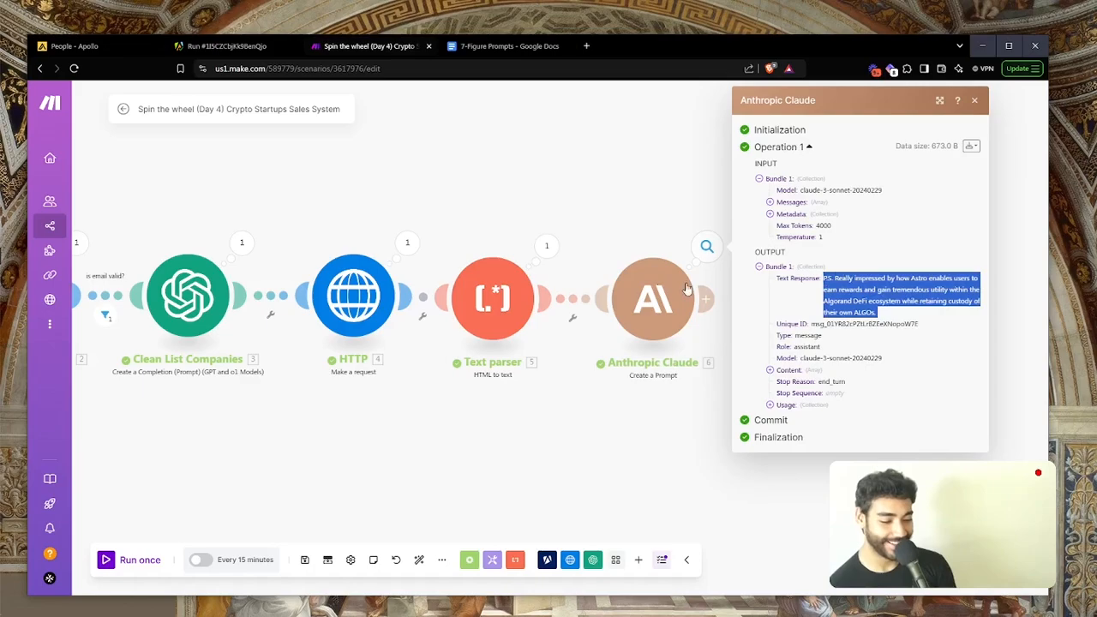
Step: Rename the Anthropic Claude module to "PS - Line"
right_click(620, 315)
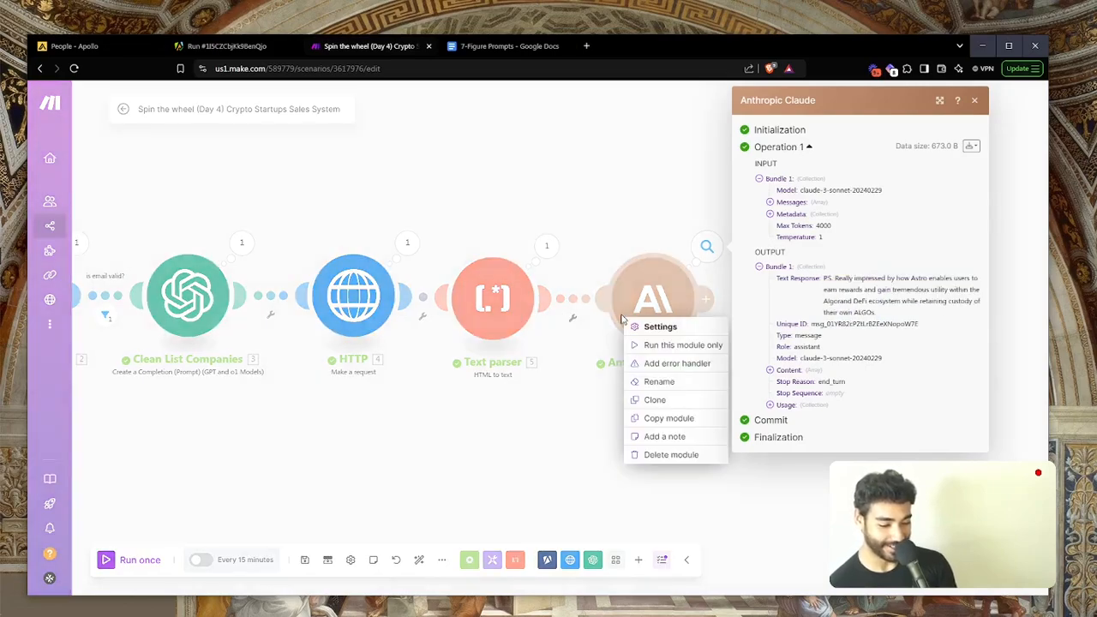
left_click(657, 379)
type("PS")
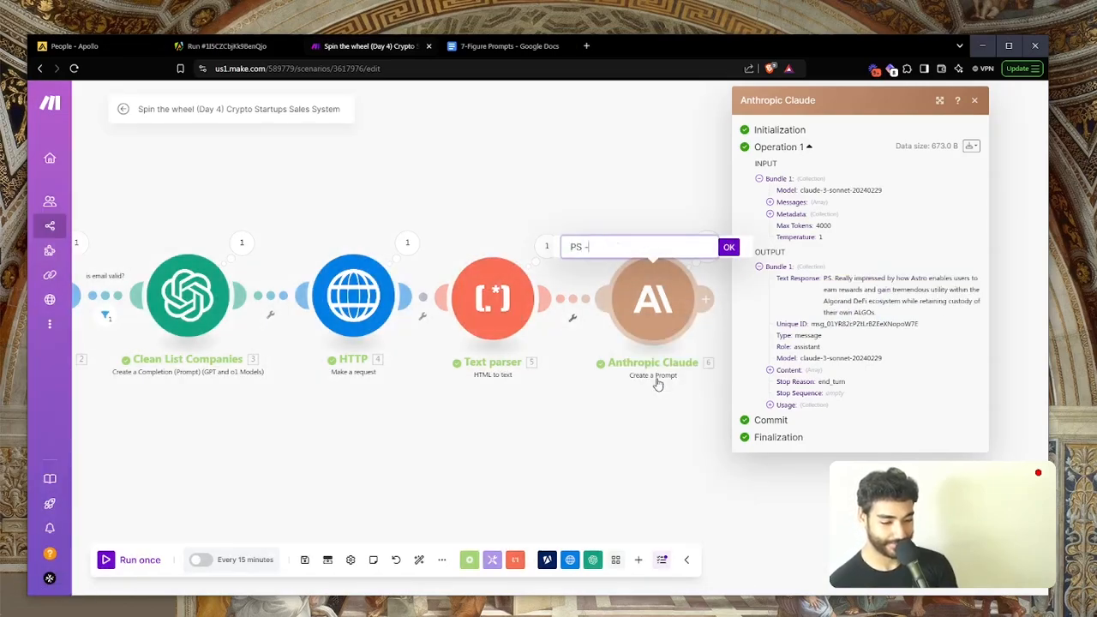
type(" - Line")
key("Return")
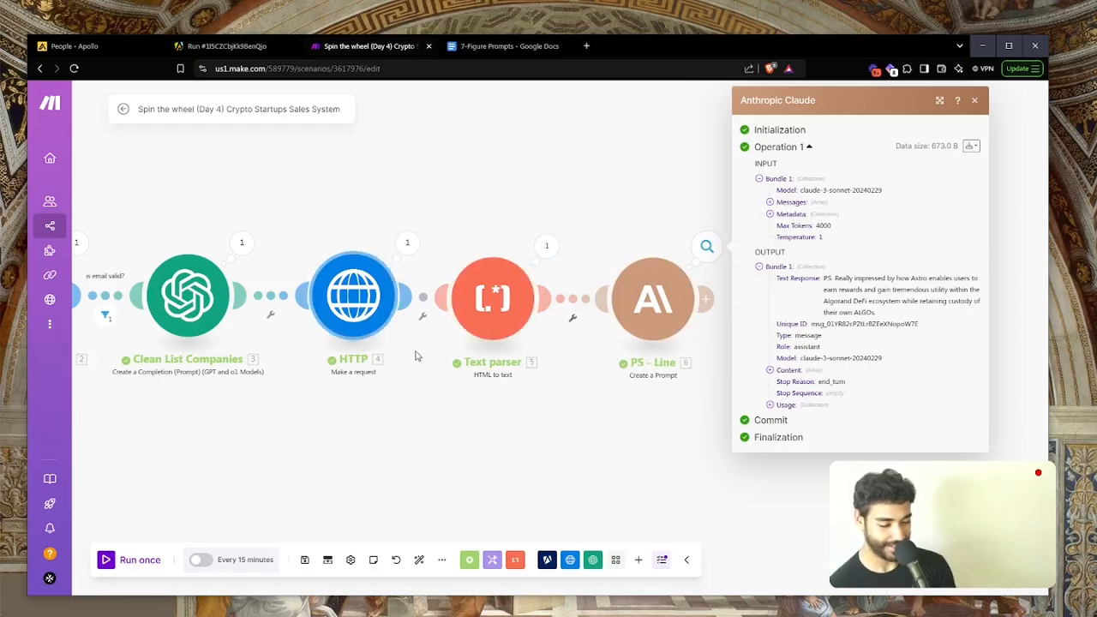
Step: Rename the HTTP module after Clean List Companies to "Scrape Lead Website"
right_click(347, 316)
left_click(392, 377)
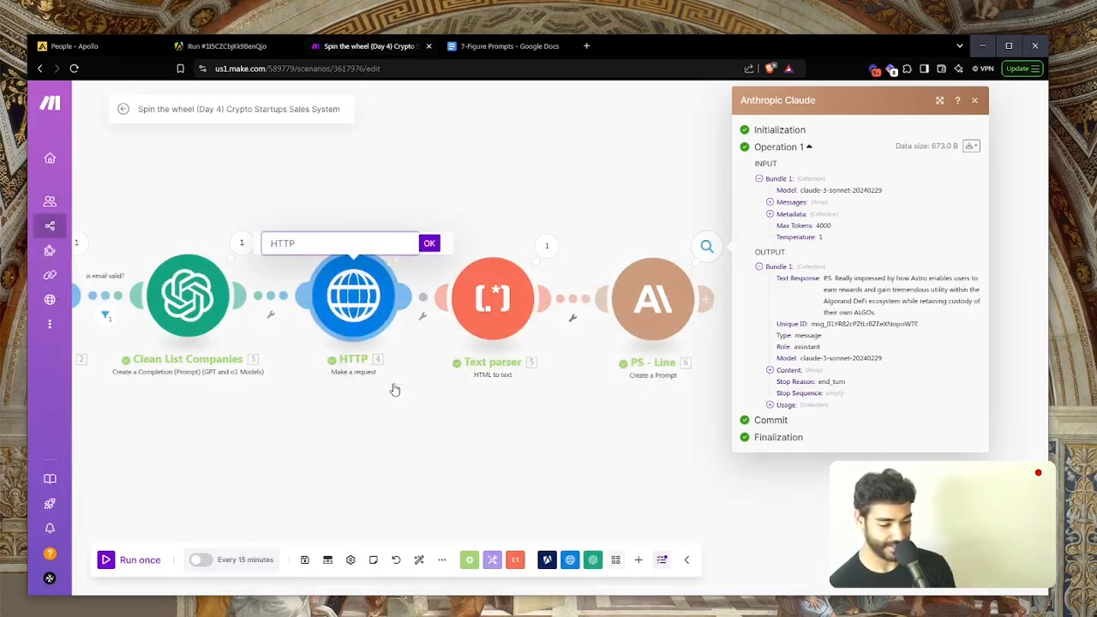
type("Scrape")
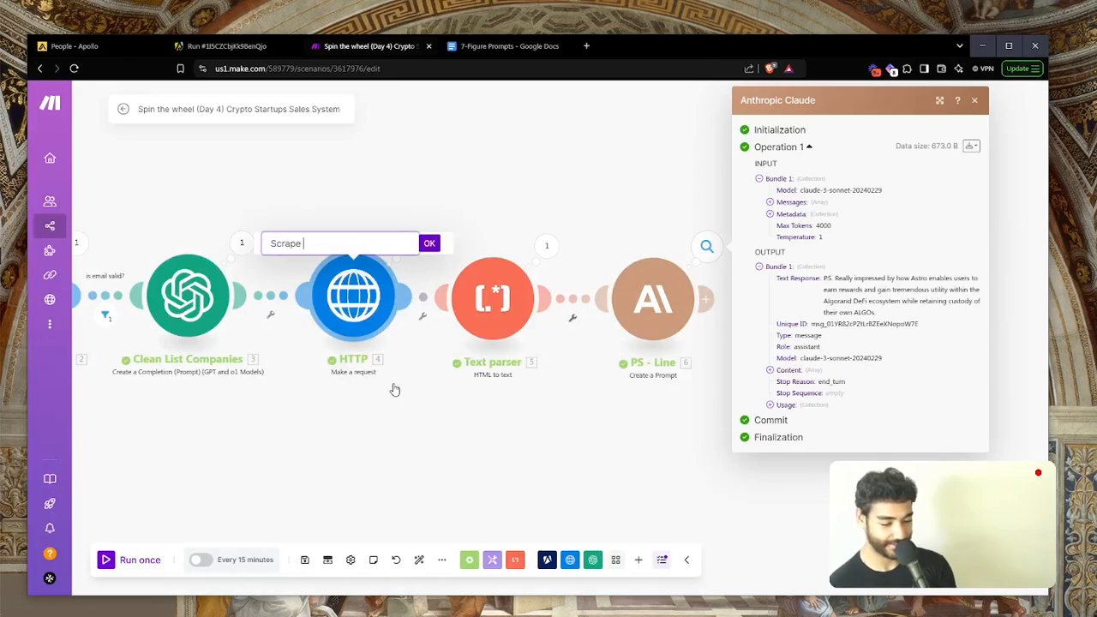
type(" Lead Website")
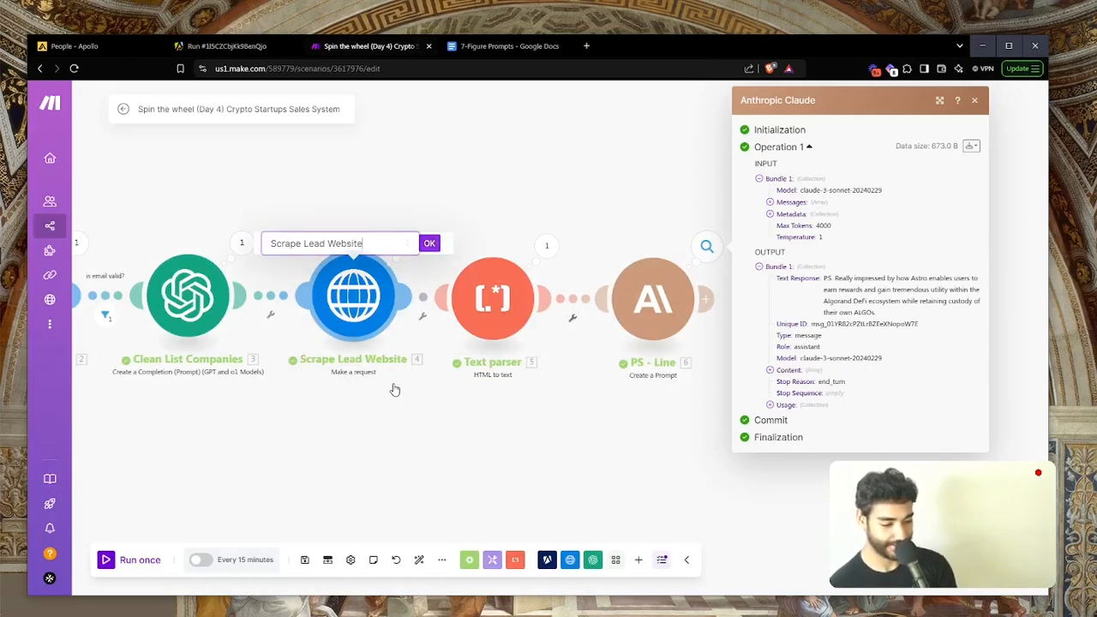
key("Return")
Step: Rename the Text parser module to "Turn into text" and save the scenario
right_click(479, 331)
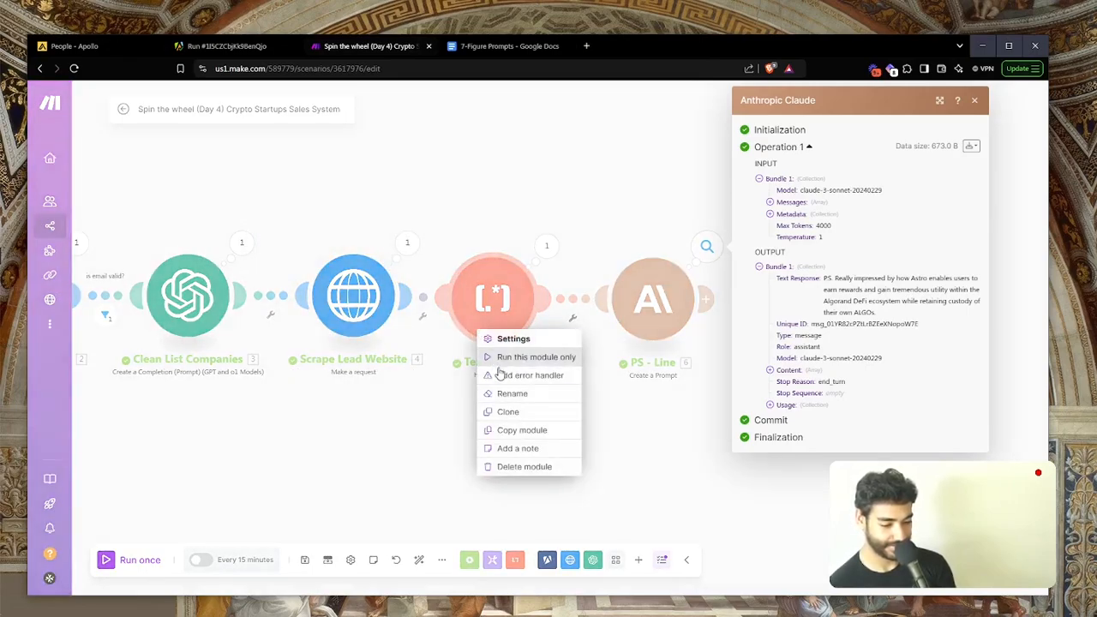
left_click(512, 394)
type("Turn ")
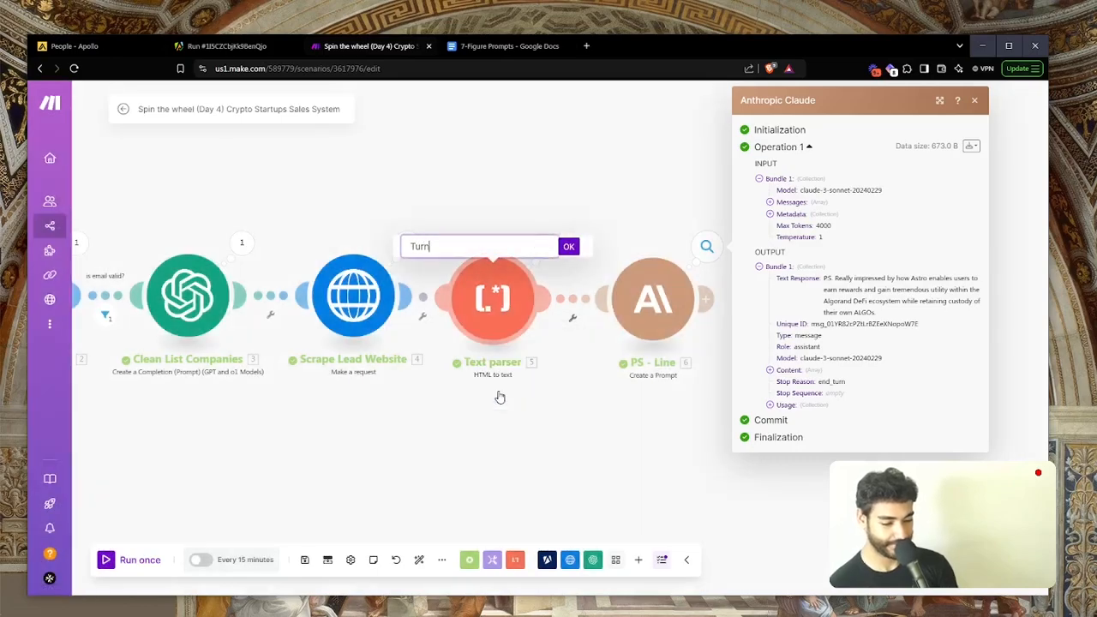
type("Into")
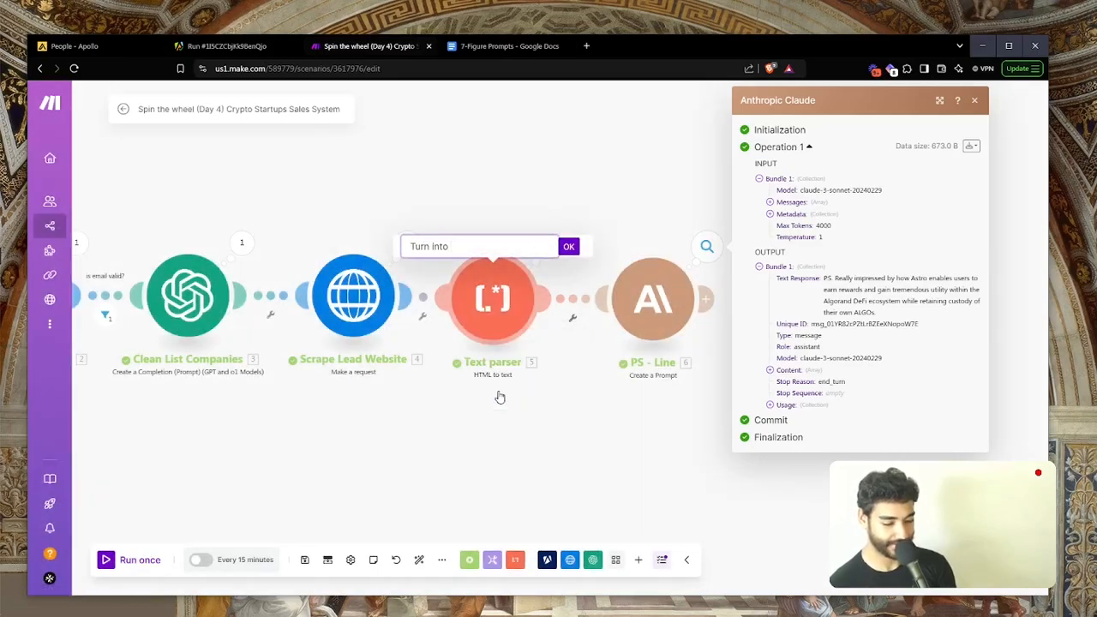
type(" text")
key("Return")
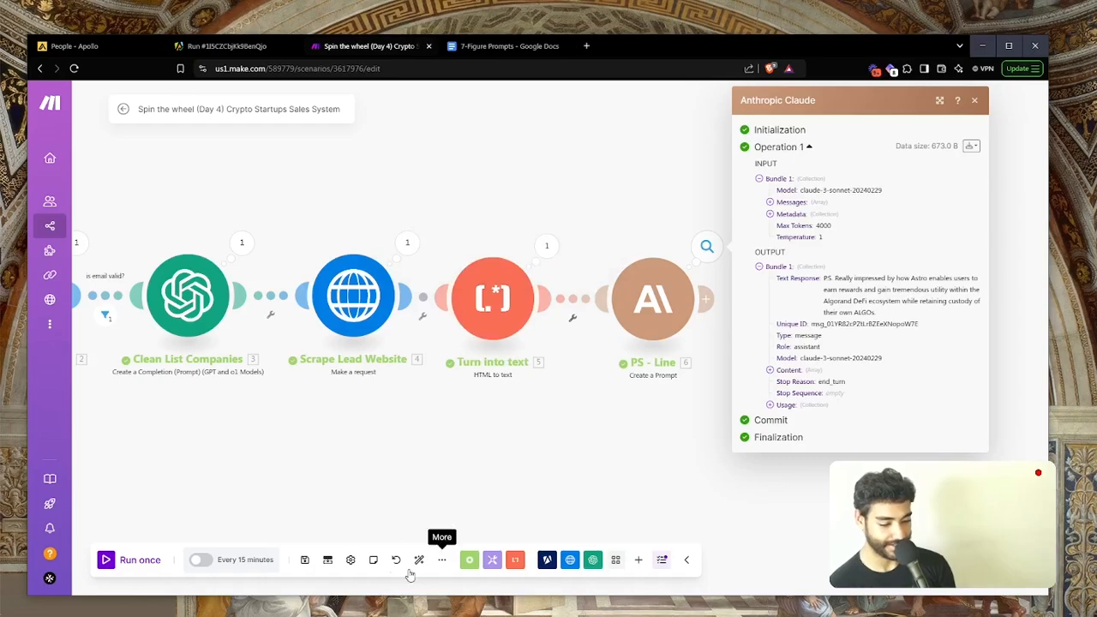
left_click(304, 560)
Step: Add a Tools "Set variable" module after the PS - Line module
left_click_drag(448, 443, 782, 491)
mouse_move(695, 468)
left_mouse_down()
mouse_move(431, 428)
mouse_move(333, 438)
left_mouse_up()
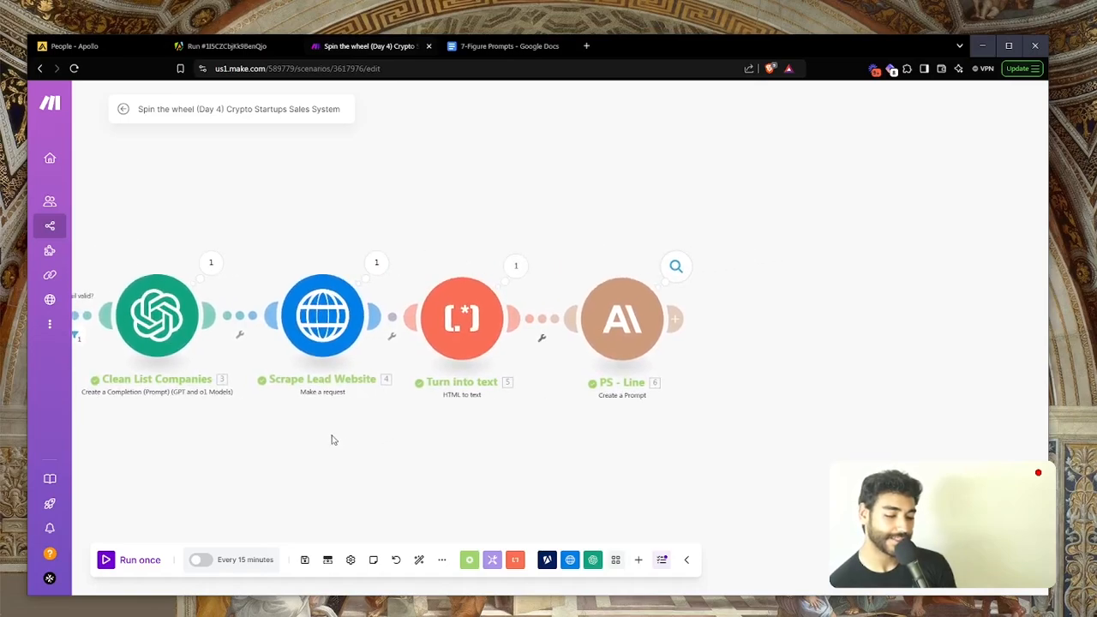
left_click(676, 318)
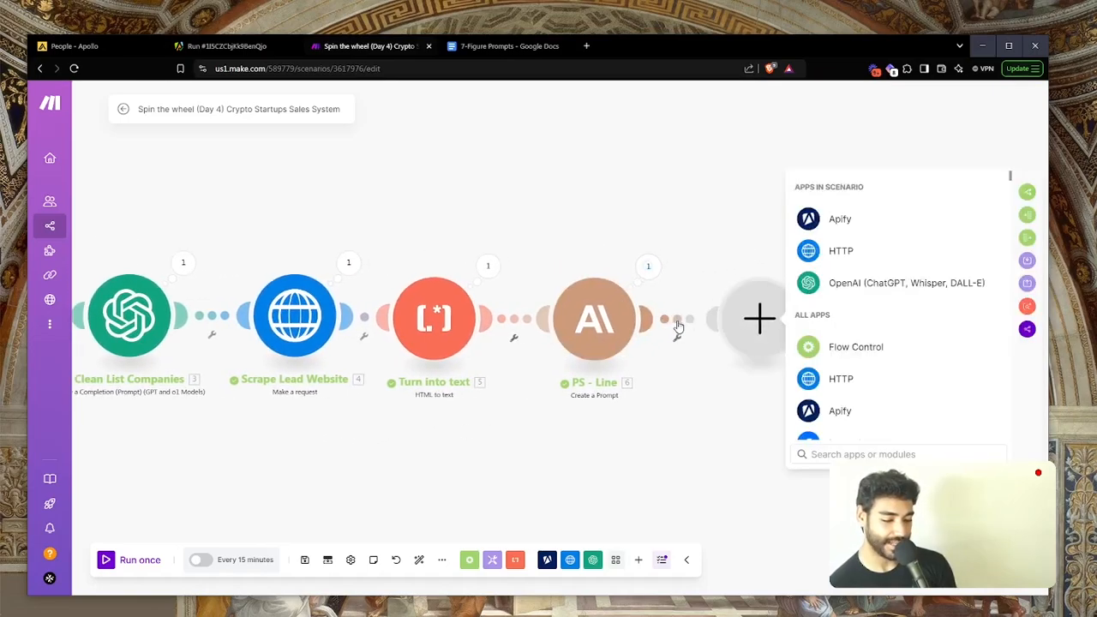
scroll(865, 308, "down", 2)
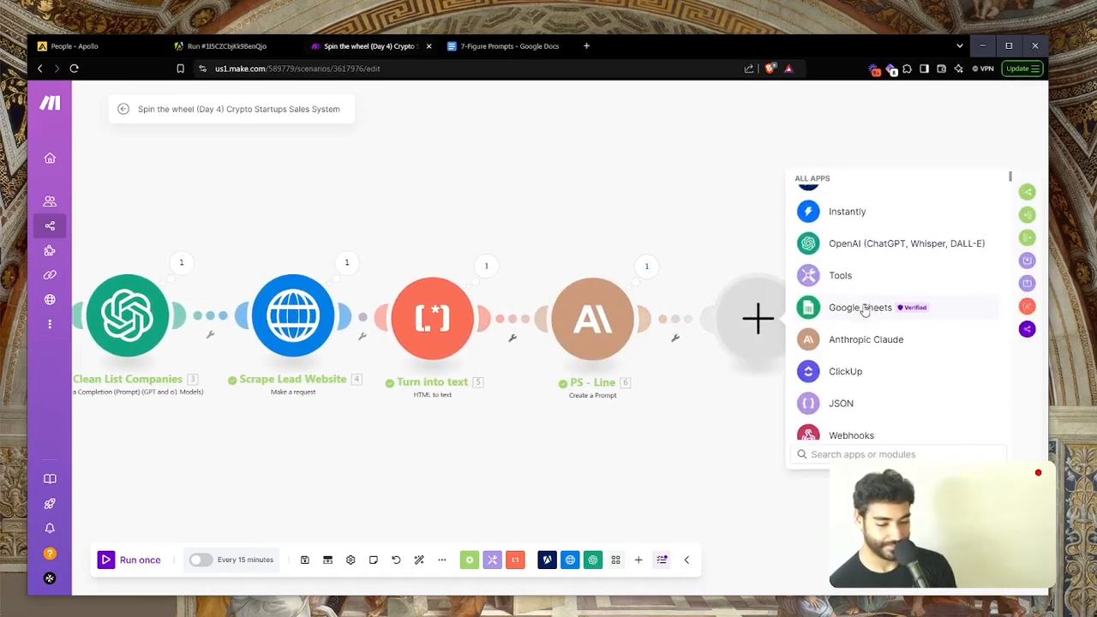
left_click(821, 275)
scroll(857, 360, "down", 3)
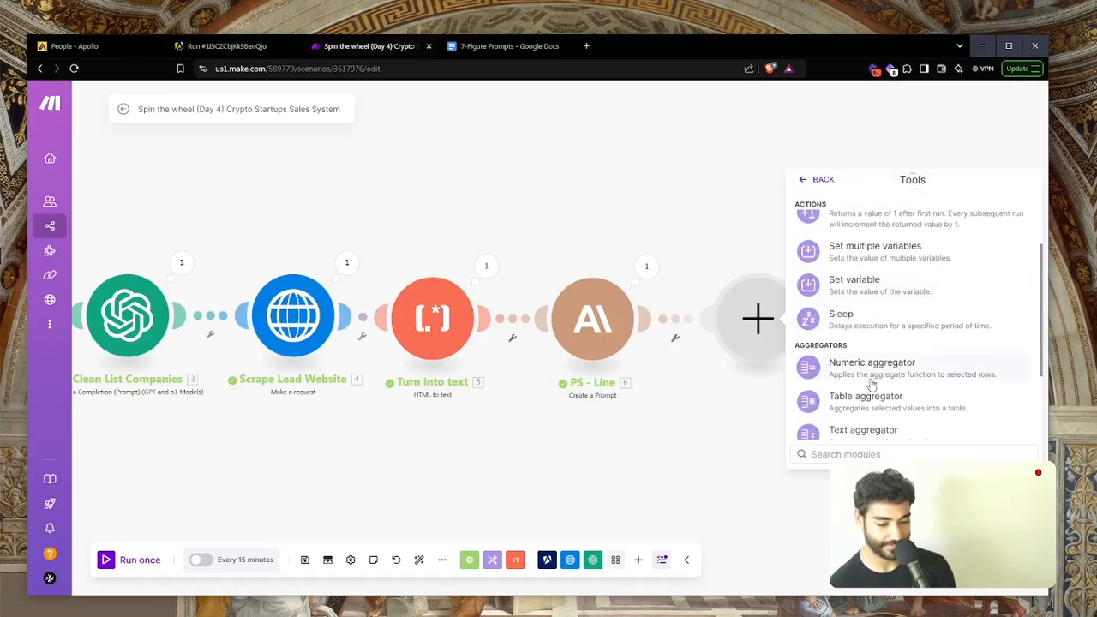
left_click(870, 285)
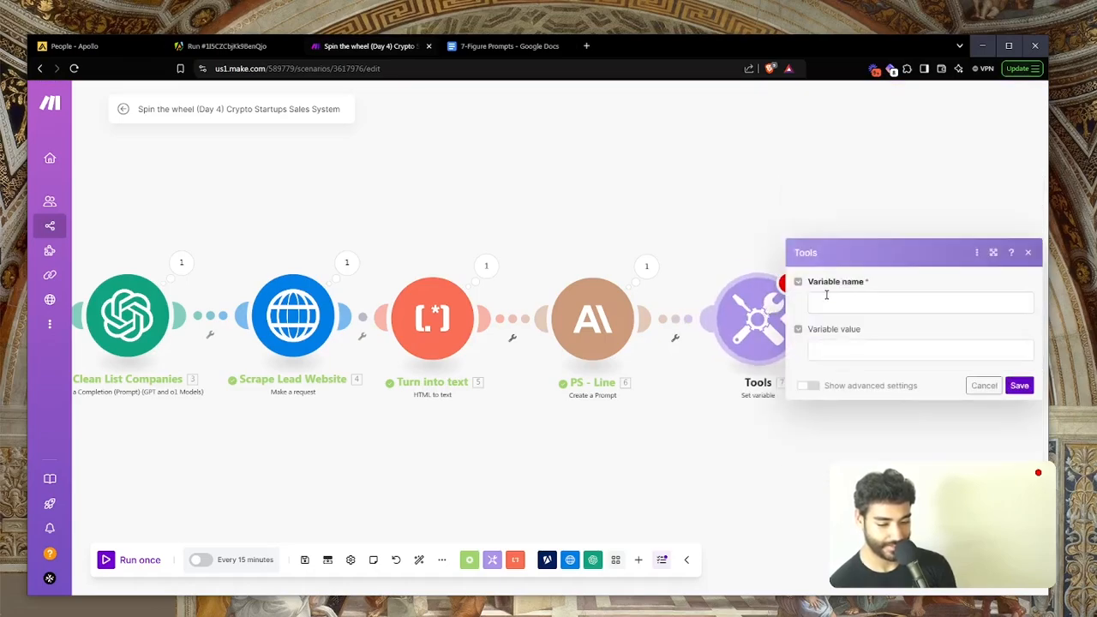
Step: Name the new variable "dream email" and open its value for editing
left_click(825, 294)
type("dream email")
left_click(489, 125)
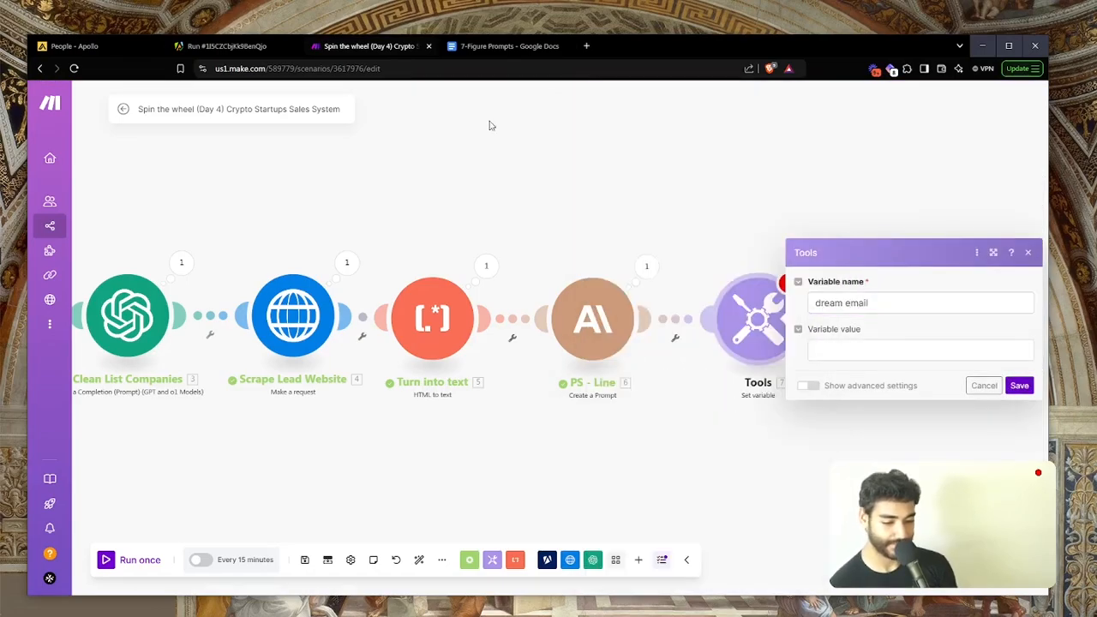
left_click(875, 352)
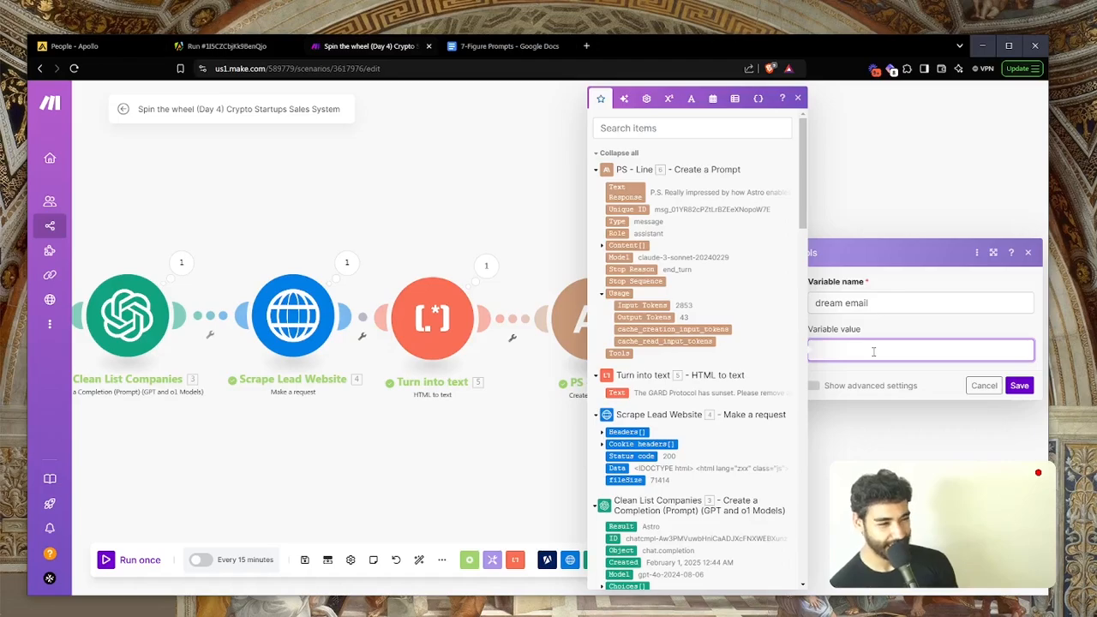
Step: Open the "Tmrw" Google Docs document in a new browser tab and enlarge its view
key("ctrl+t")
type("to")
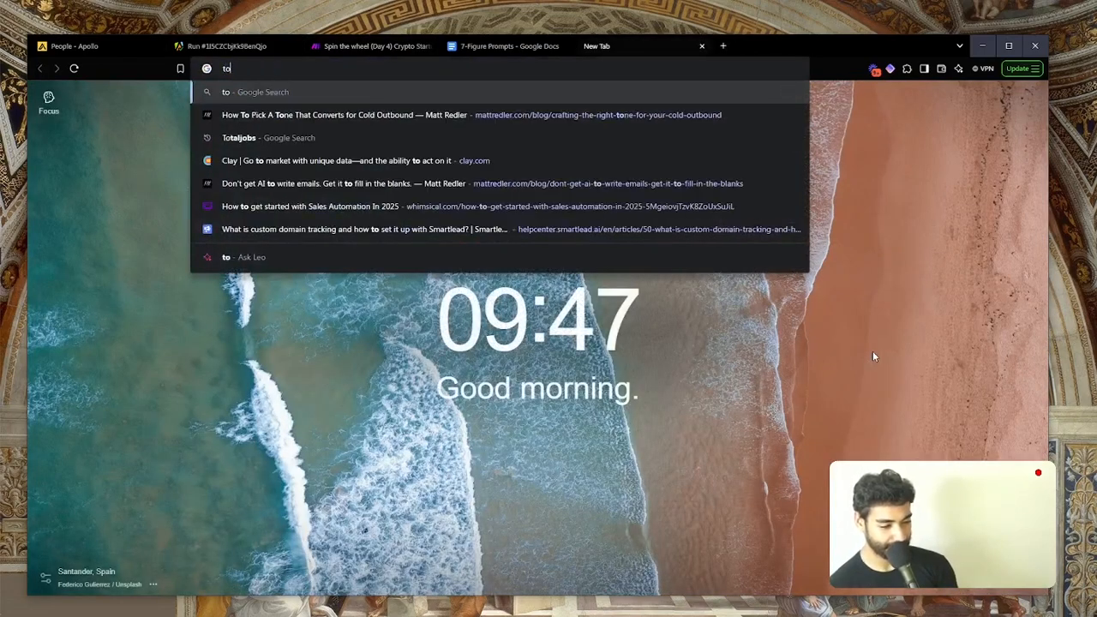
key("BackSpace")
type("mr")
key("Up")
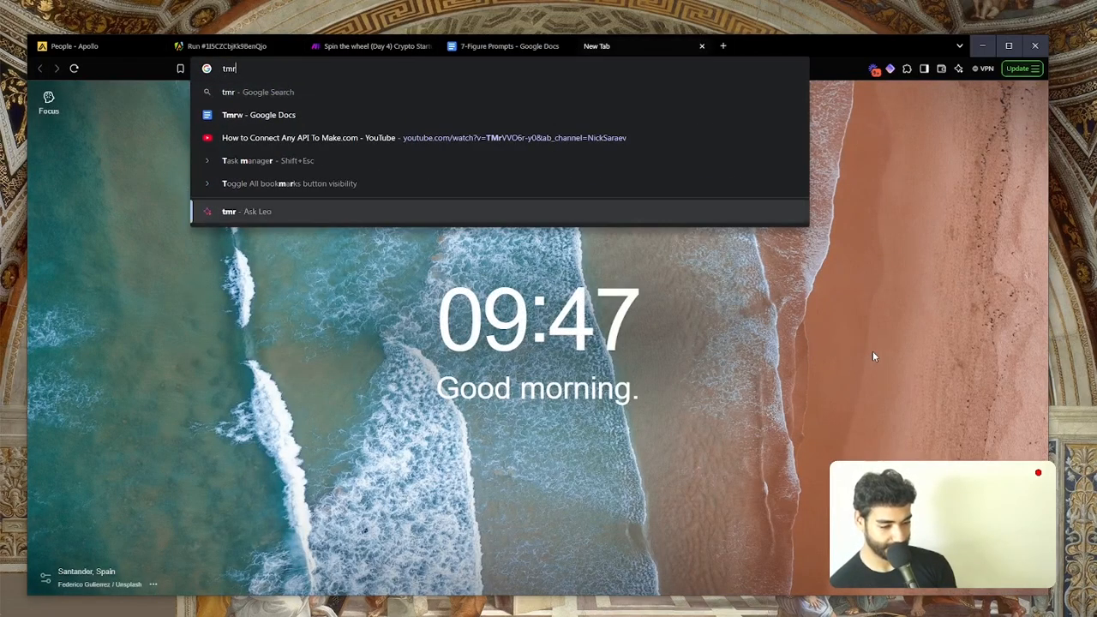
key("Up")
key("Up")
key("Up")
key("Up")
key("Return")
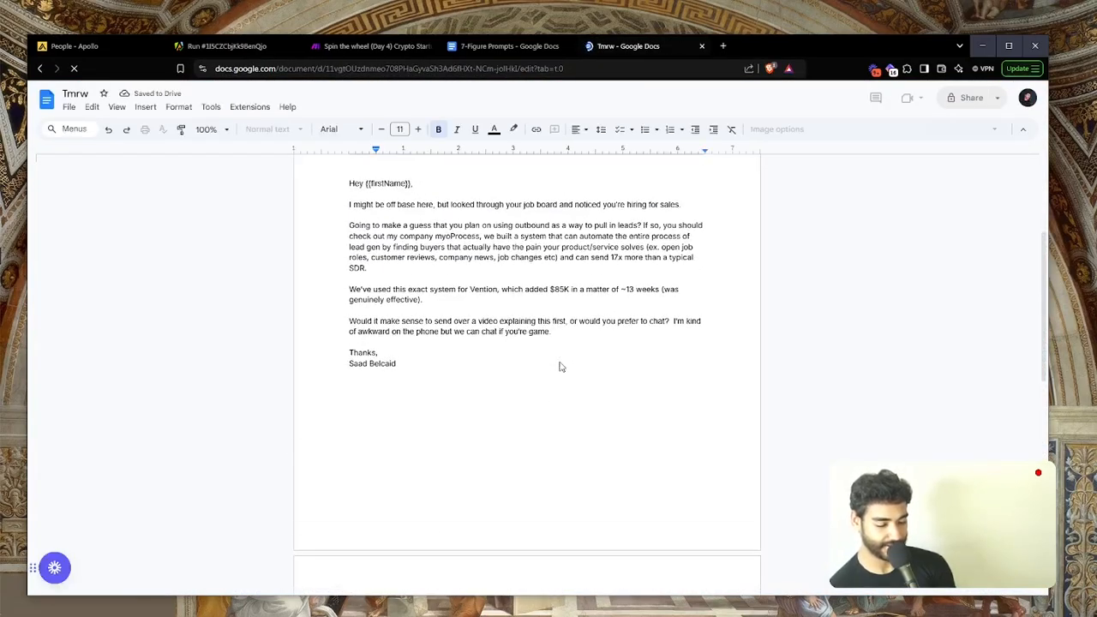
key("ctrl+equal")
key("ctrl+equal")
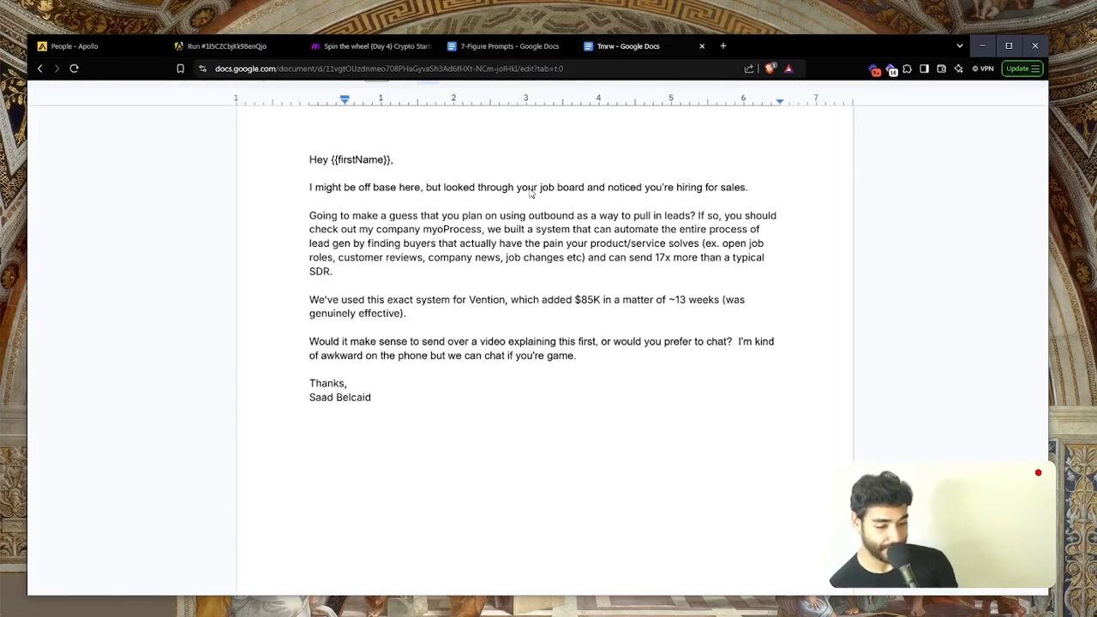
Step: Copy the whole cold email, from greeting to signature, and paste it as the dream email variable's value in Make
triple_click(684, 188)
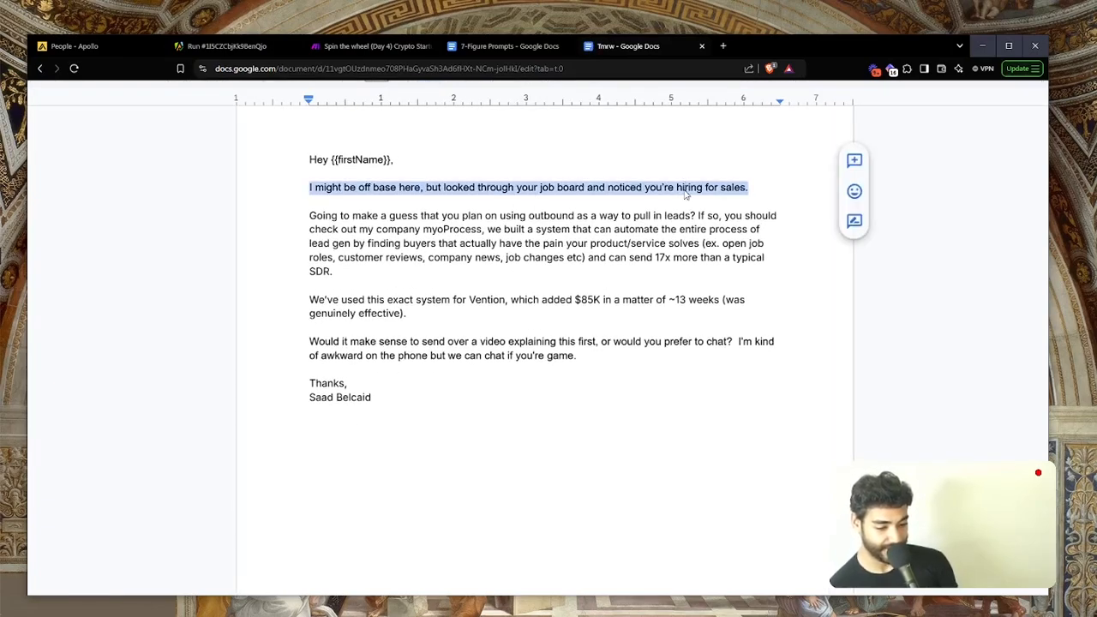
triple_click(415, 229)
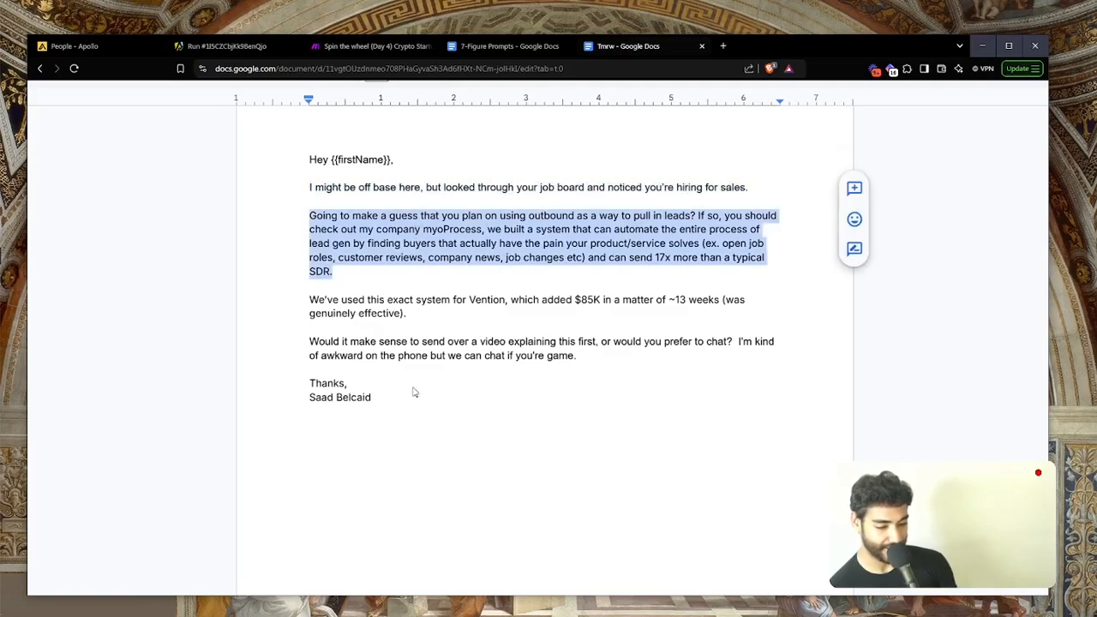
left_click_drag(410, 403, 317, 161)
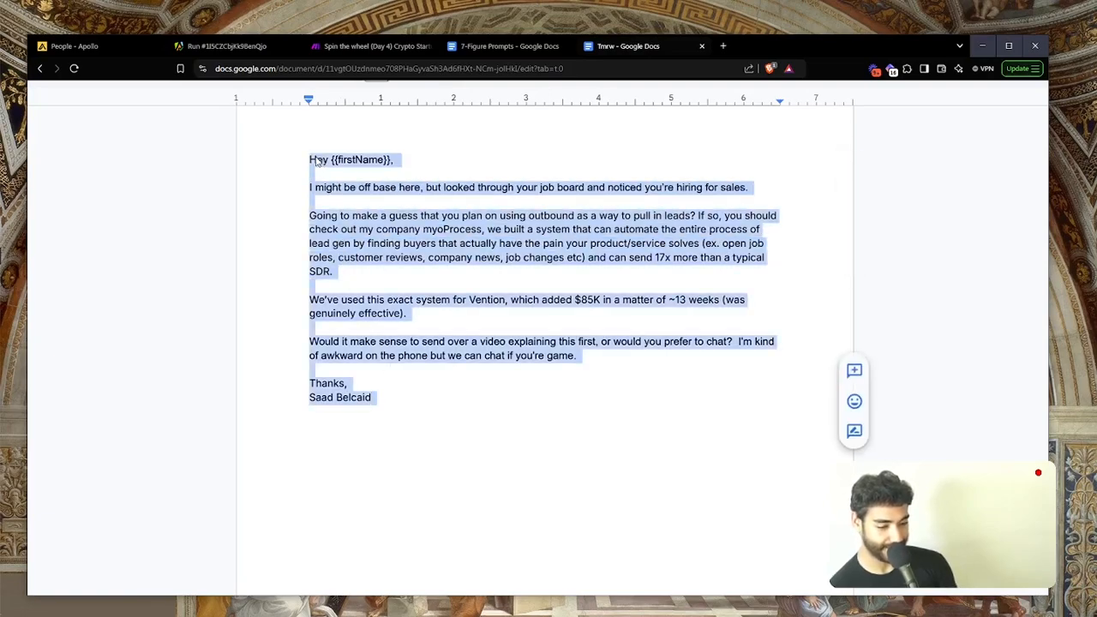
key("ctrl+c")
left_click(373, 46)
key("ctrl+v")
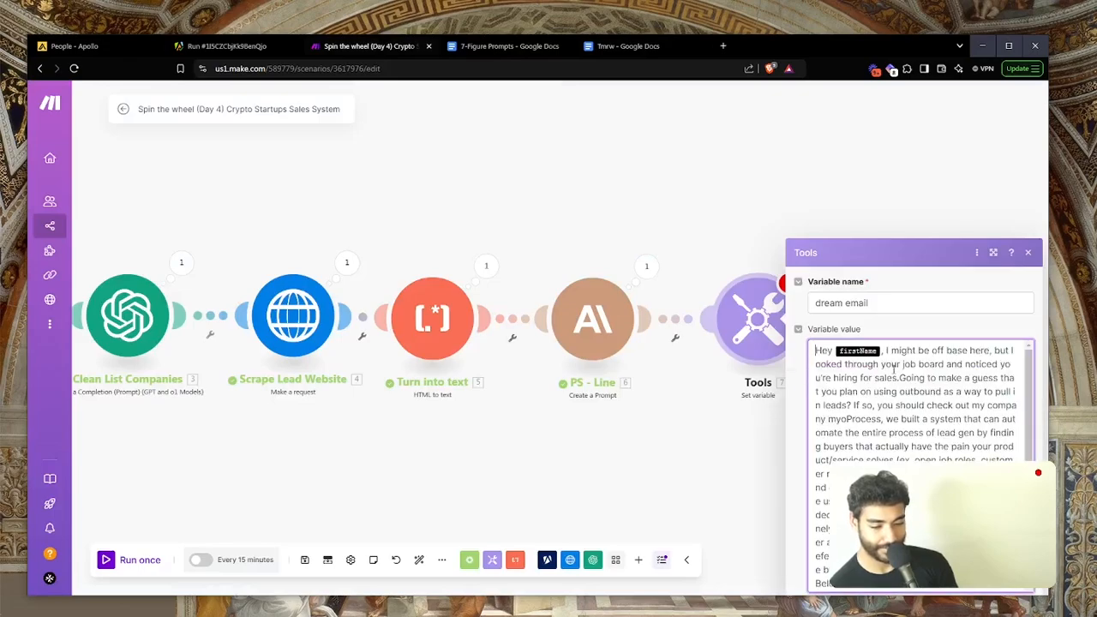
Step: Replace the greeting's firstName placeholder with Apify's first_name field, remove the comma after it and put the body on a new line
left_click(882, 347)
key("BackSpace")
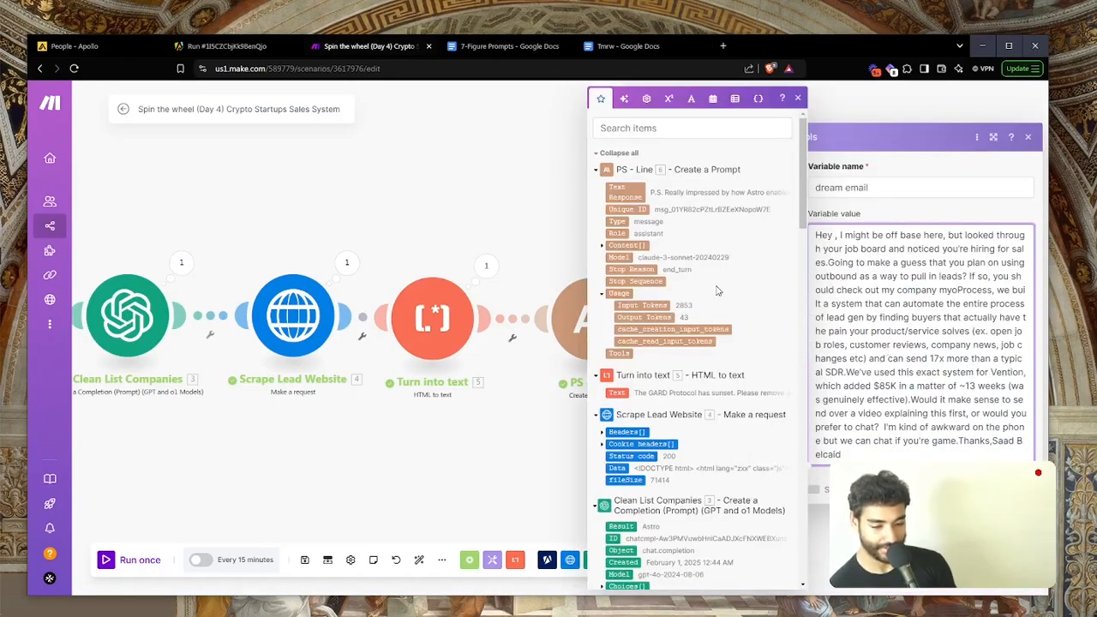
scroll(669, 402, "down", 8)
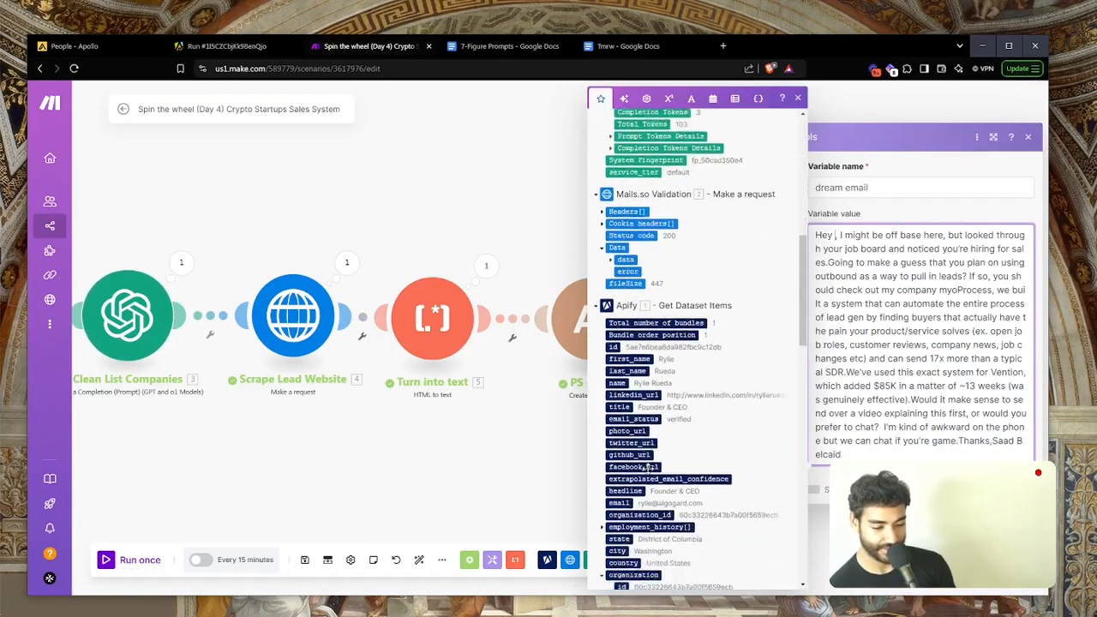
scroll(651, 467, "down", 5)
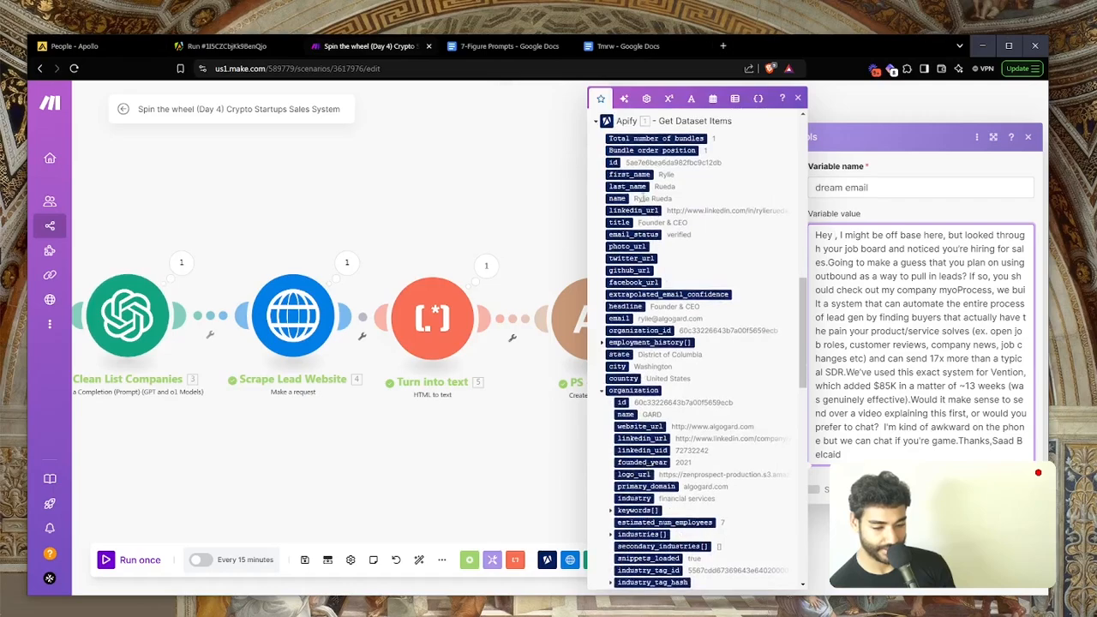
left_click(630, 174)
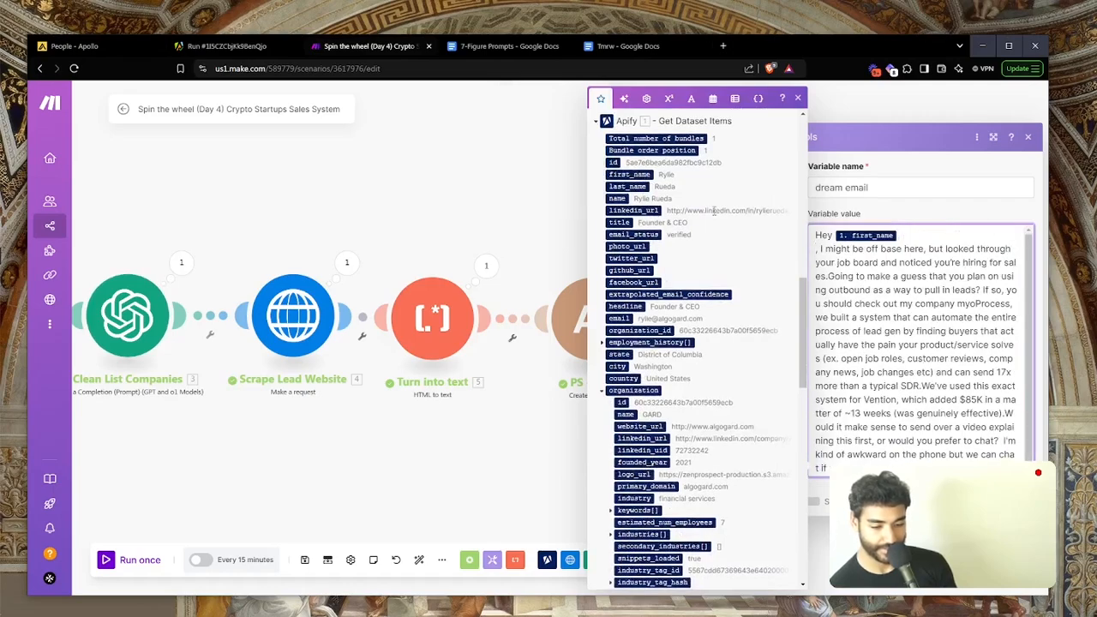
key("BackSpace")
key("Return")
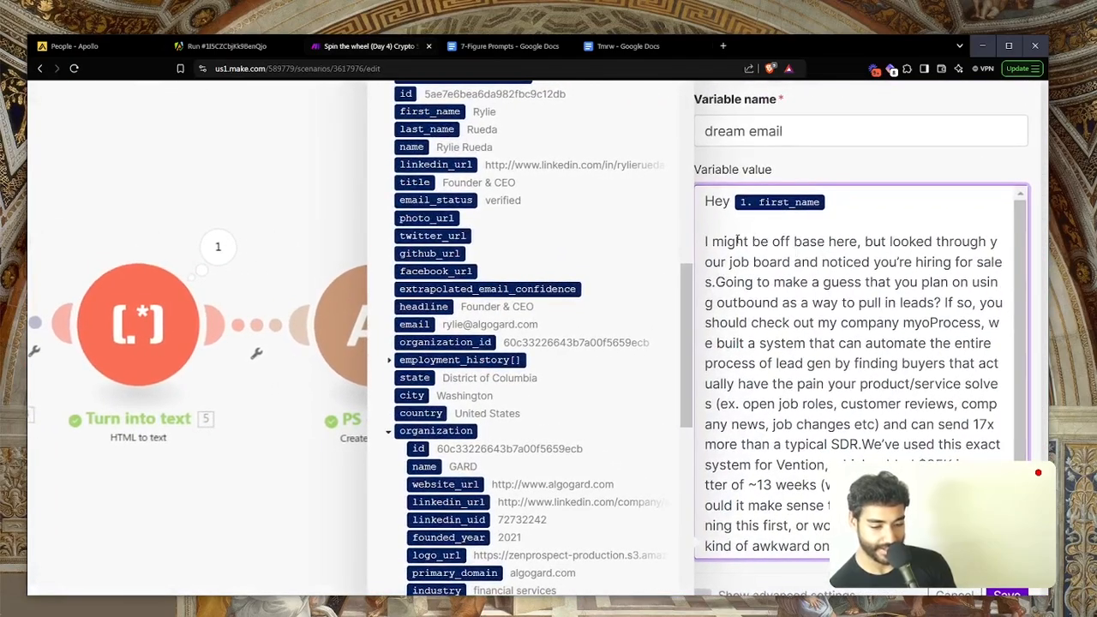
Step: Delete the email's opening sentence about looking through the job board and noticing they're hiring for sales
left_click_drag(704, 242, 852, 242)
left_click(850, 241)
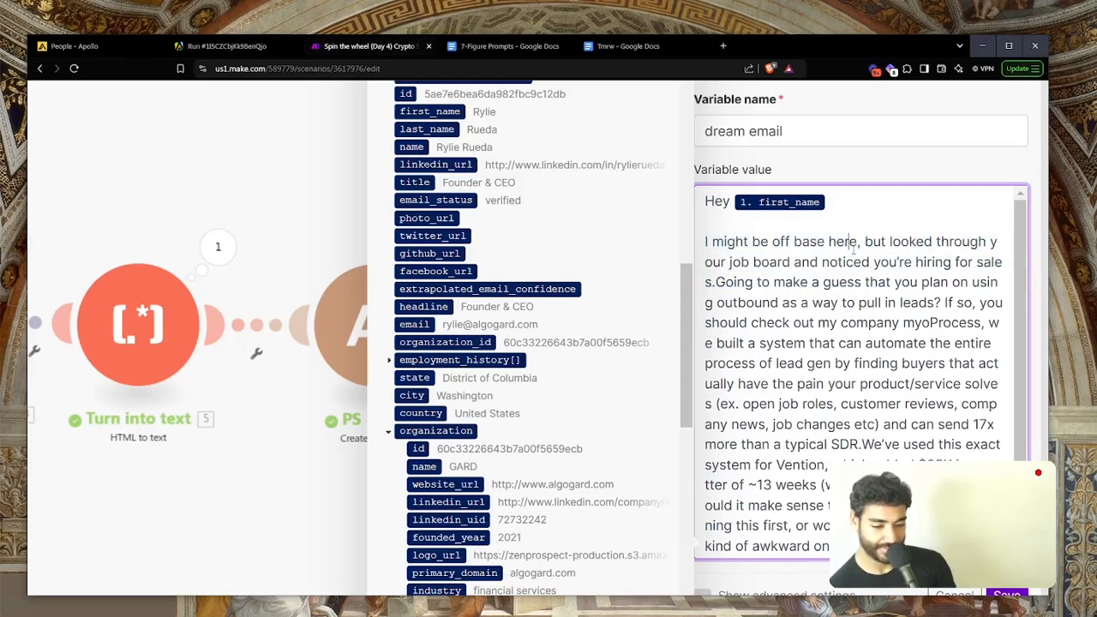
left_click(861, 242)
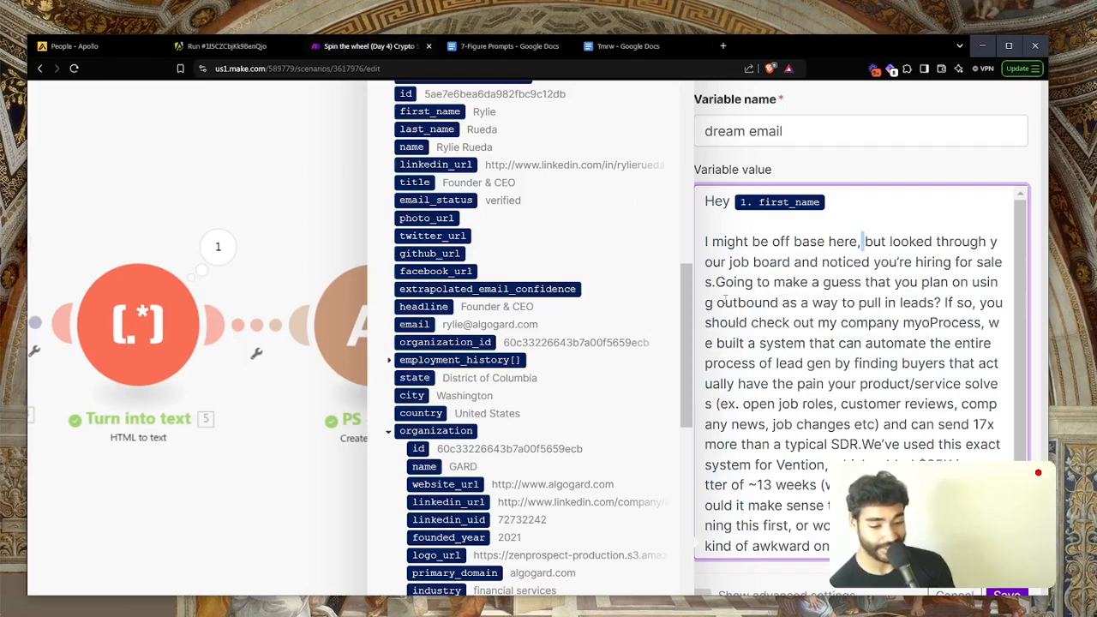
scroll(710, 241, "down", 1)
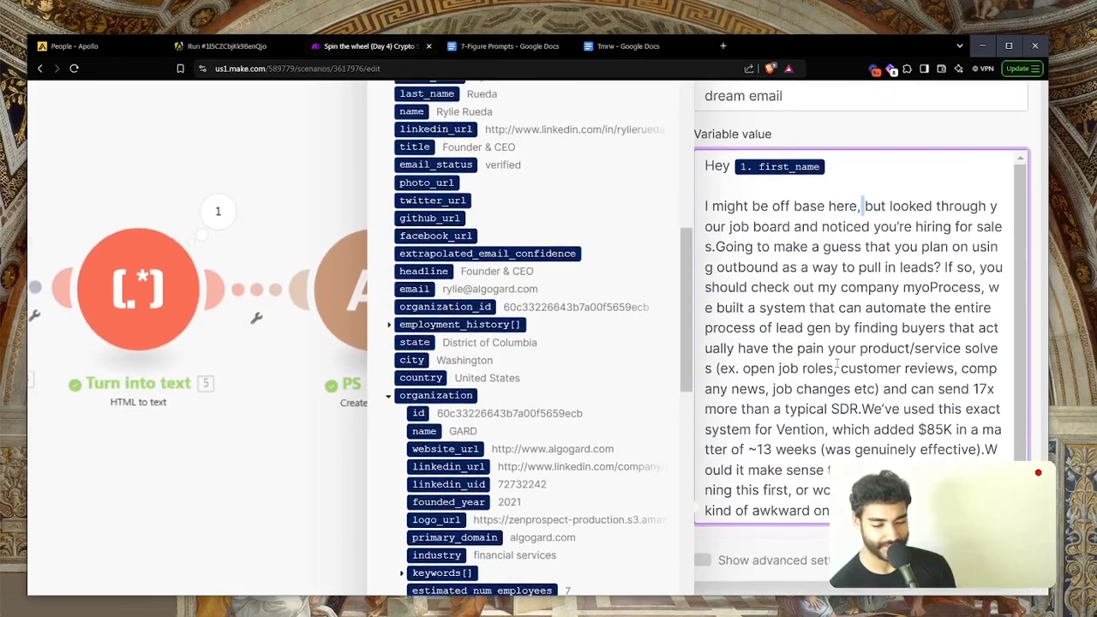
left_click(711, 205)
left_click_drag(712, 206, 769, 244)
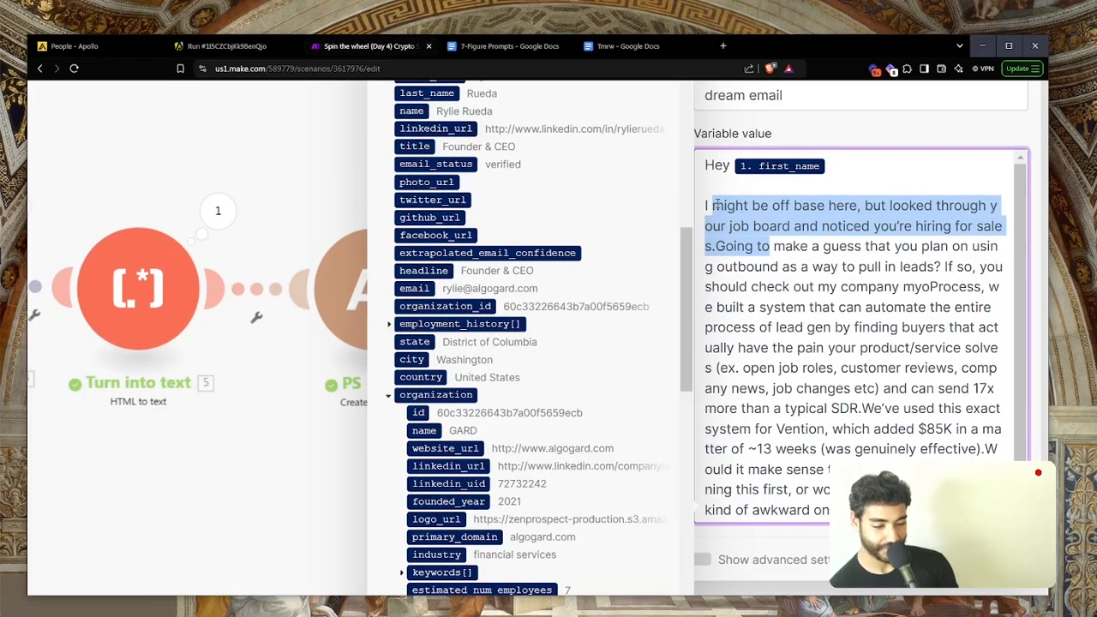
left_click_drag(705, 205, 717, 245)
key("BackSpace")
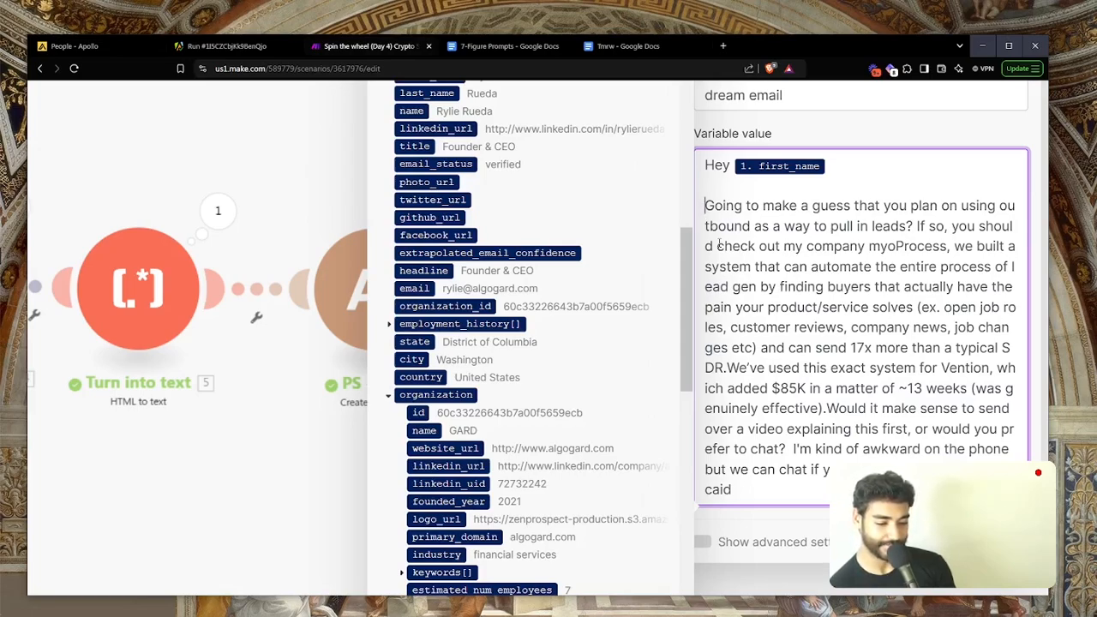
Step: Delete the text from "Going to make a guess" through "myoProcess", start the body with "We built a system" and keep one blank line above
key("shift+Down")
key("shift+Down")
key("shift+Down")
key("shift+Down")
key("shift+Down")
key("shift+Up")
key("shift+Up")
key("shift+Up")
key("shift+Up")
key("shift+Down")
key("shift+Up")
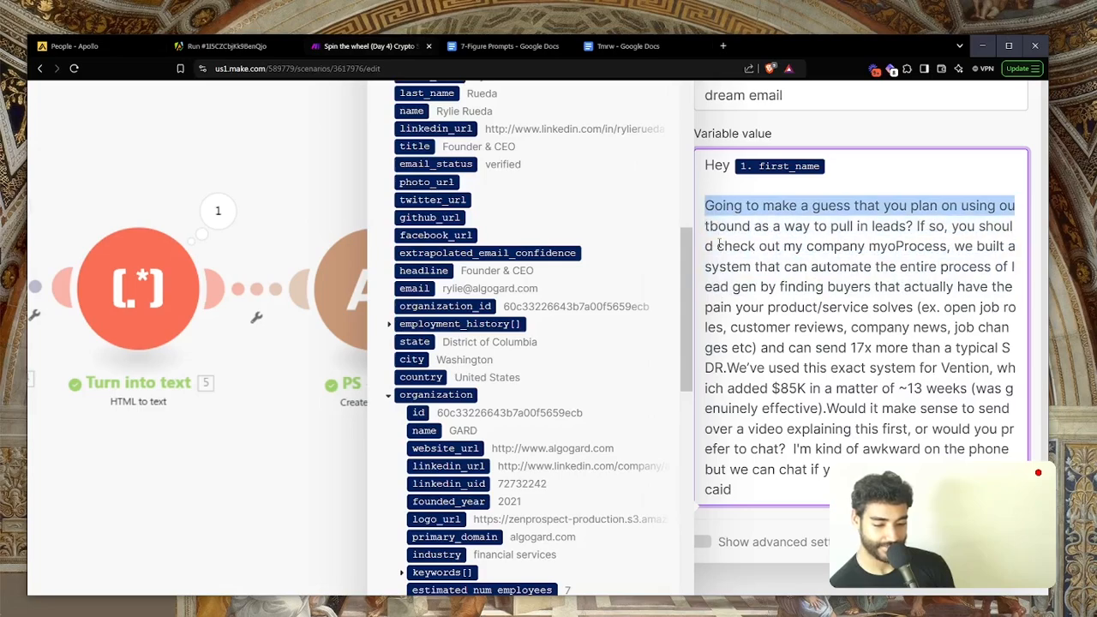
key("shift+Down")
key("shift+Right")
key("shift+Right")
key("shift+Right")
key("shift+Right")
key("shift+Right")
key("shift+Right")
key("shift+Right")
key("shift+Right")
key("shift+Right")
key("shift+Right")
key("shift+Right")
key("shift+Right")
key("shift+Right")
key("shift+Right")
key("shift+Right")
key("shift+Right")
key("shift+Right")
key("shift+Right")
key("shift+Right")
key("shift+Right")
key("shift+Right")
key("shift+Right")
key("shift+Right")
key("shift+Right")
key("shift+Right")
key("shift+Right")
key("shift+Right")
key("shift+Right")
key("shift+Right")
key("shift+Right")
key("shift+Right")
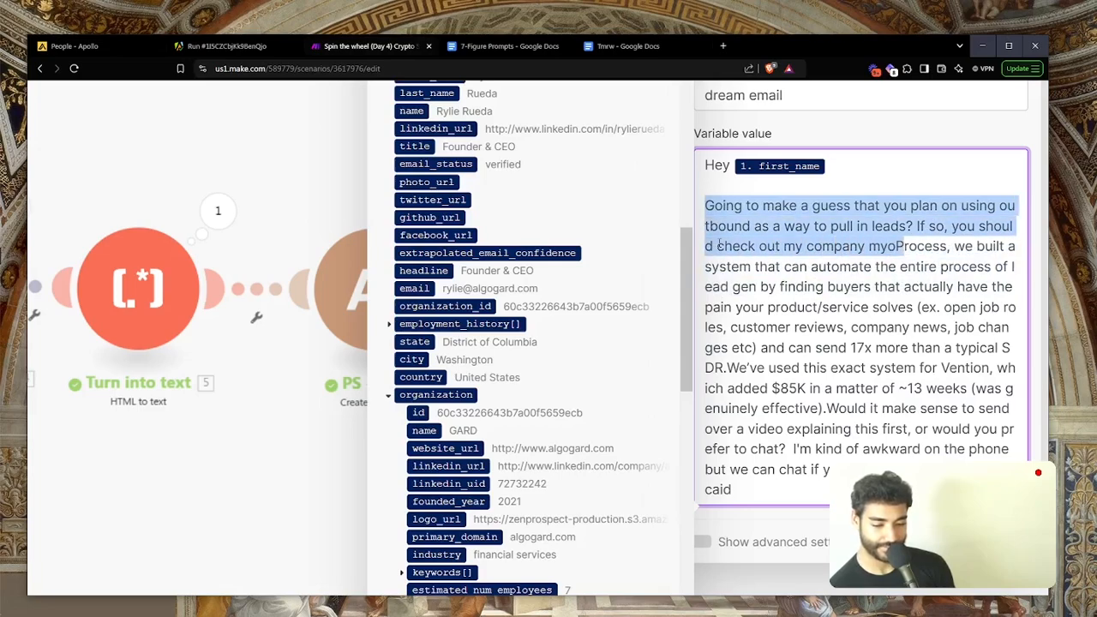
key("BackSpace")
key("Return")
type("W")
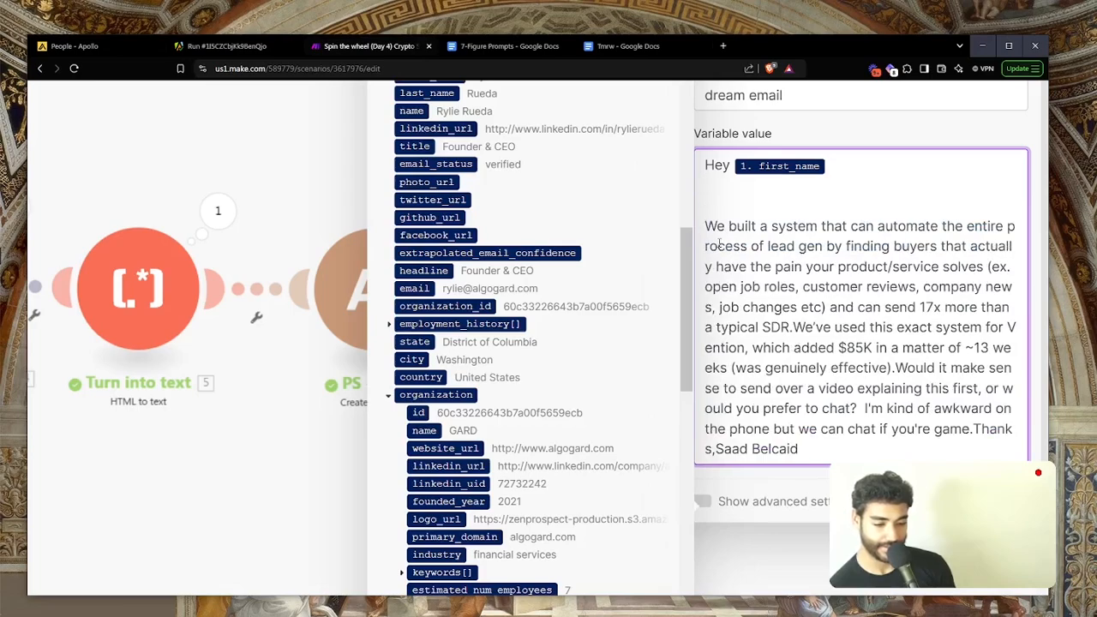
key("BackSpace")
type("A")
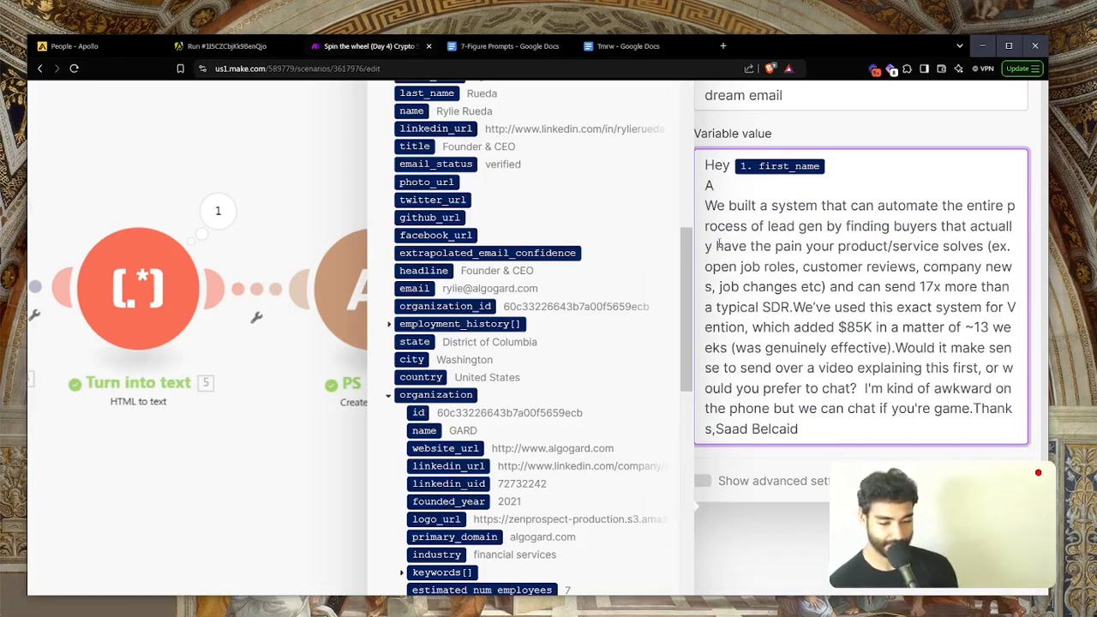
key("BackSpace")
key("Return")
type("A")
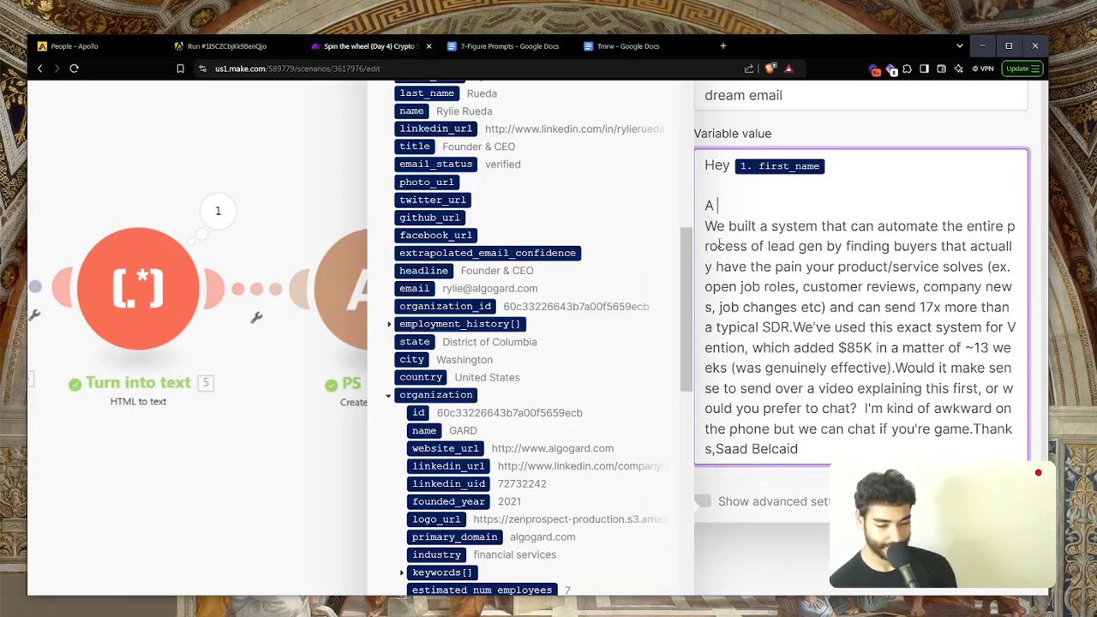
key("BackSpace")
key("BackSpace")
key("BackSpace")
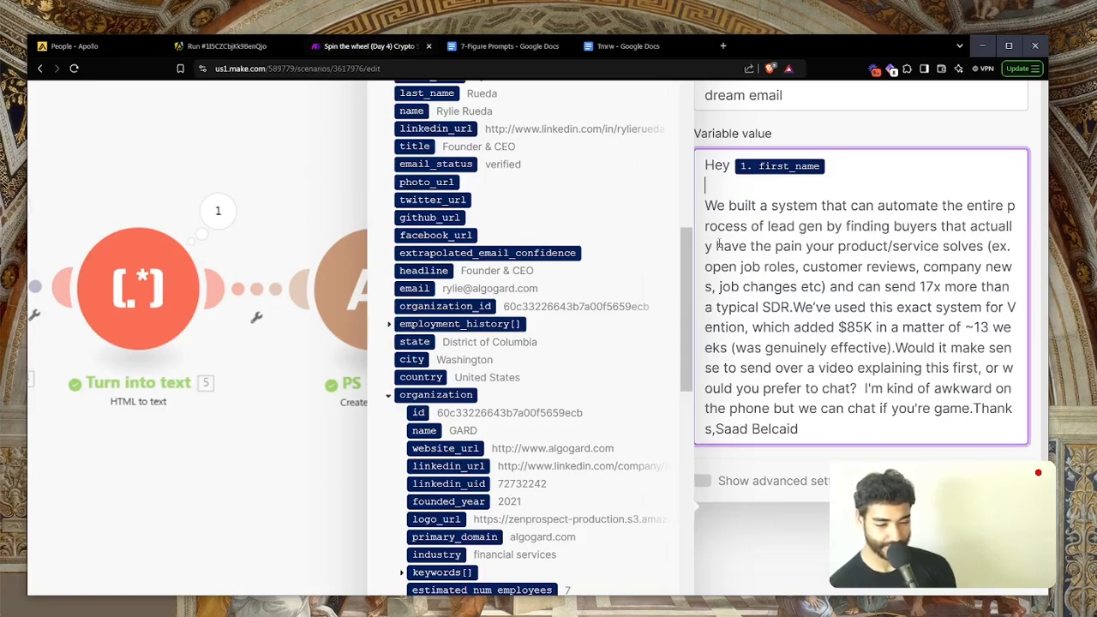
Step: Insert the opening line "I found you on LinkedIn and figured I'd reach out," above the "We built a system" paragraph
key("Return")
type("I fo")
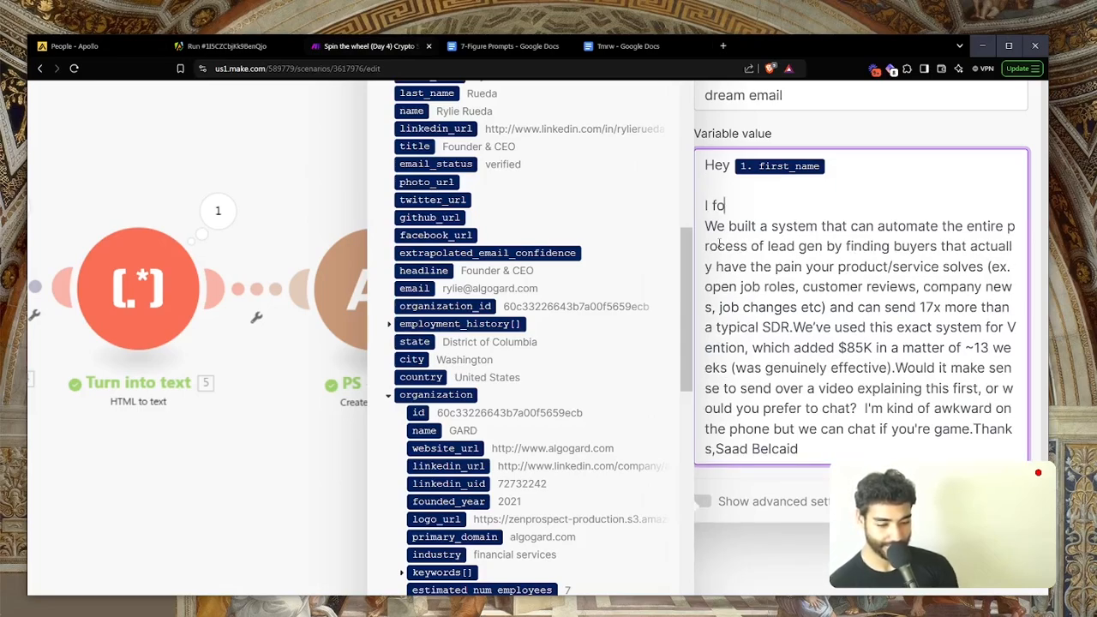
type("und you on Lin")
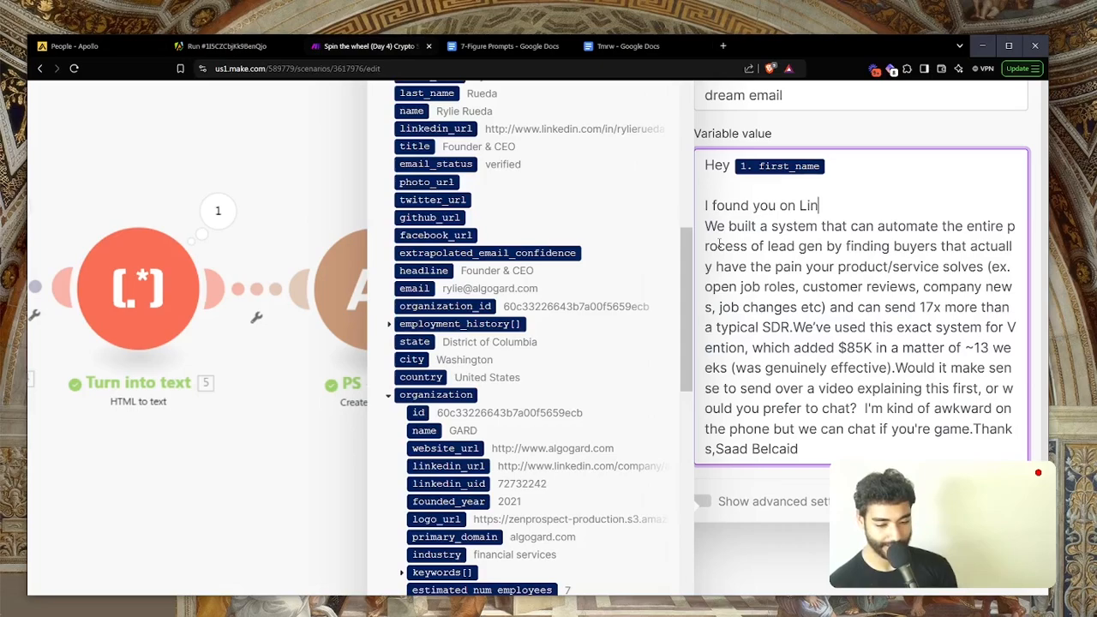
type("kedIn and fi")
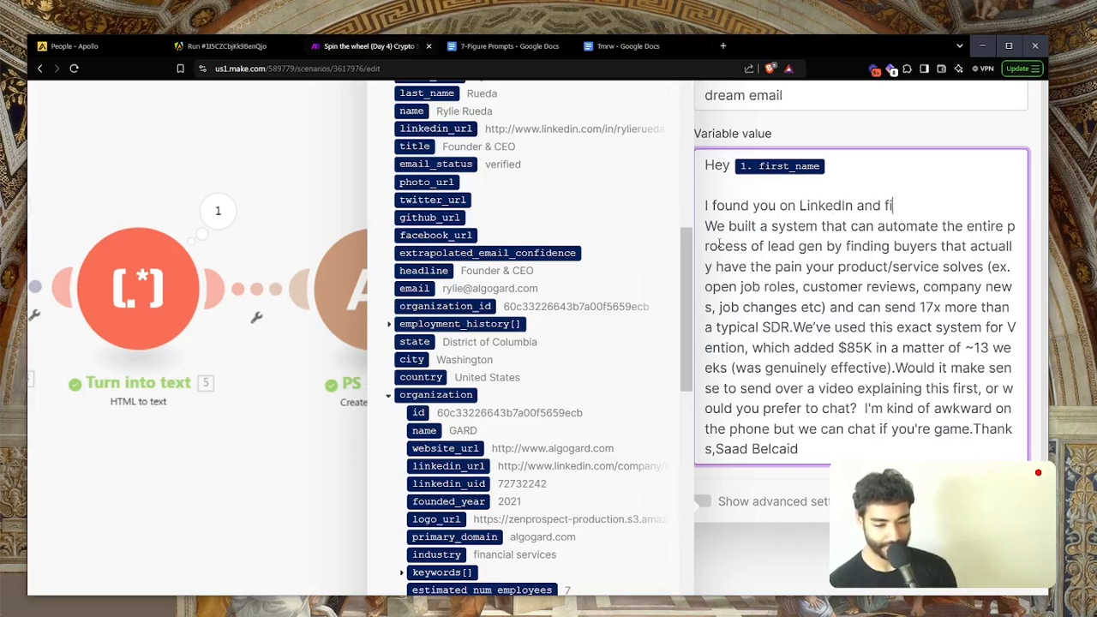
type("gured I'd reach out,")
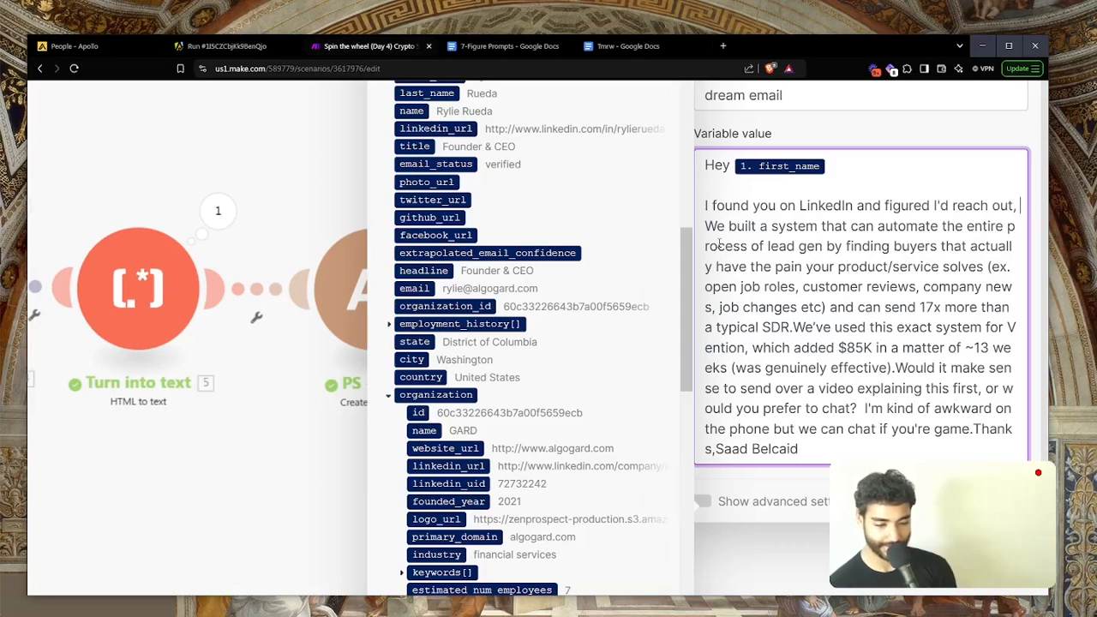
Step: Add a blank line below the opening, replace "We" with "I'm", the sender's first name and "and I", and insert "sales" before "system"
key("BackSpace")
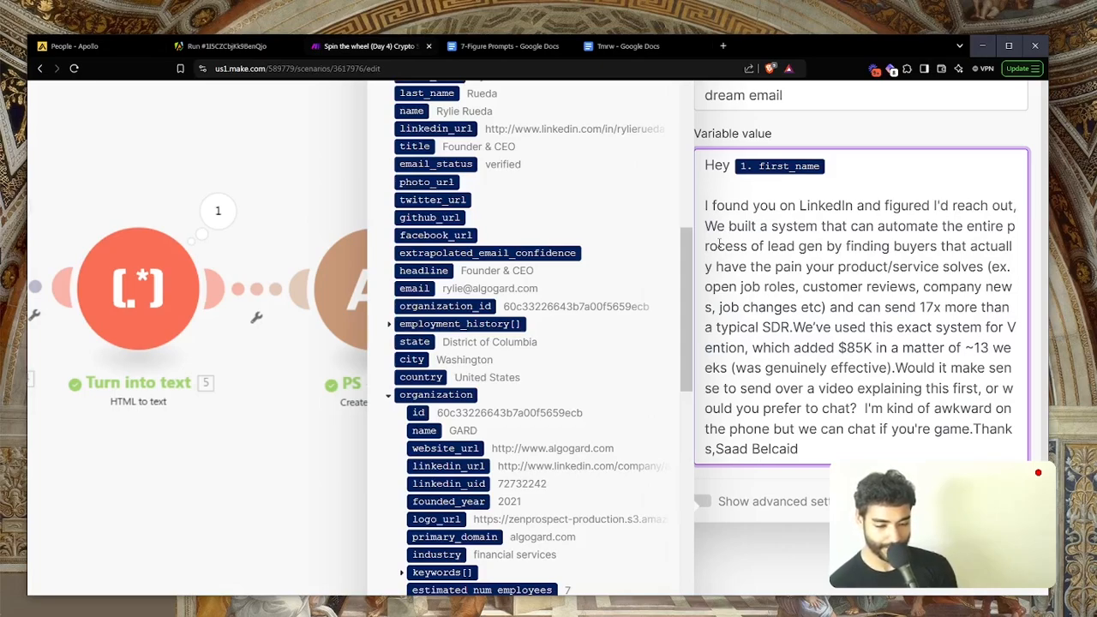
key("Return")
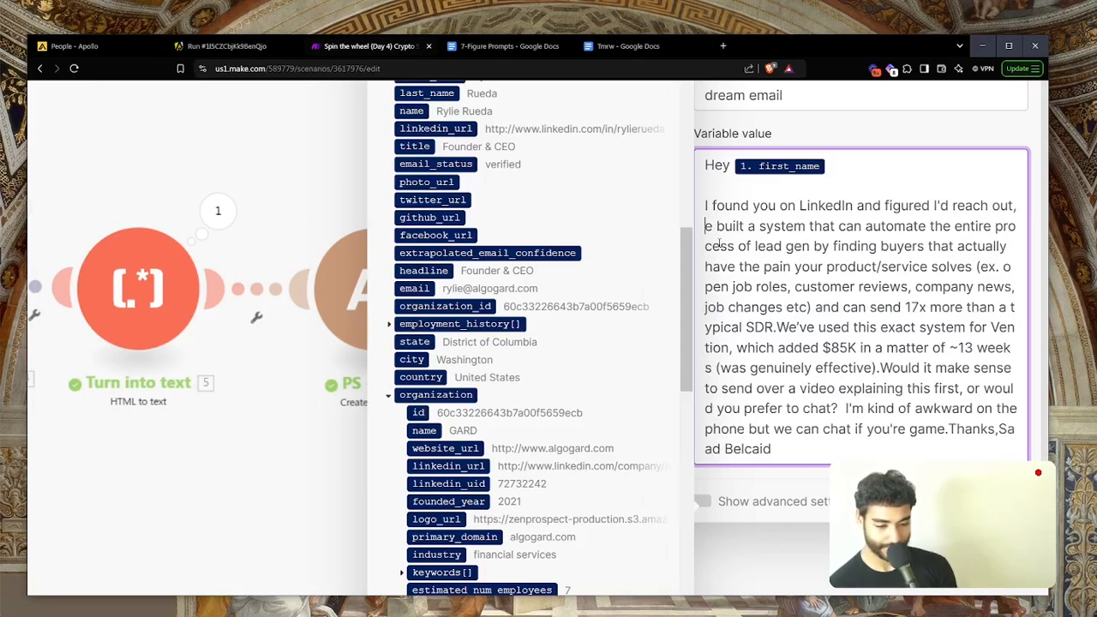
key("Delete")
type("I'm S")
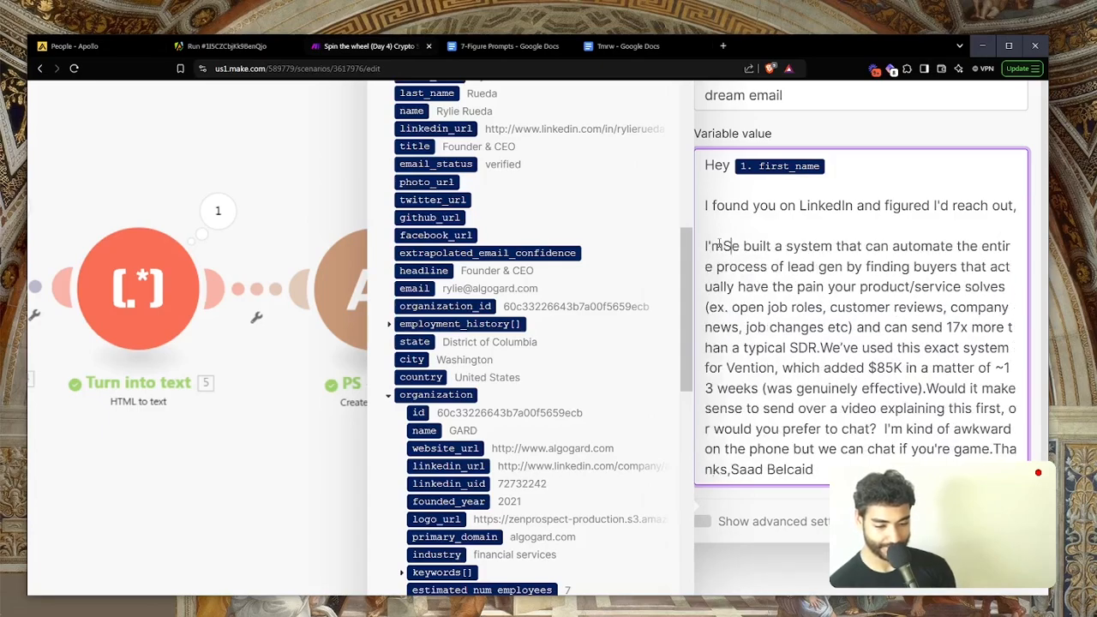
type("aad and I b")
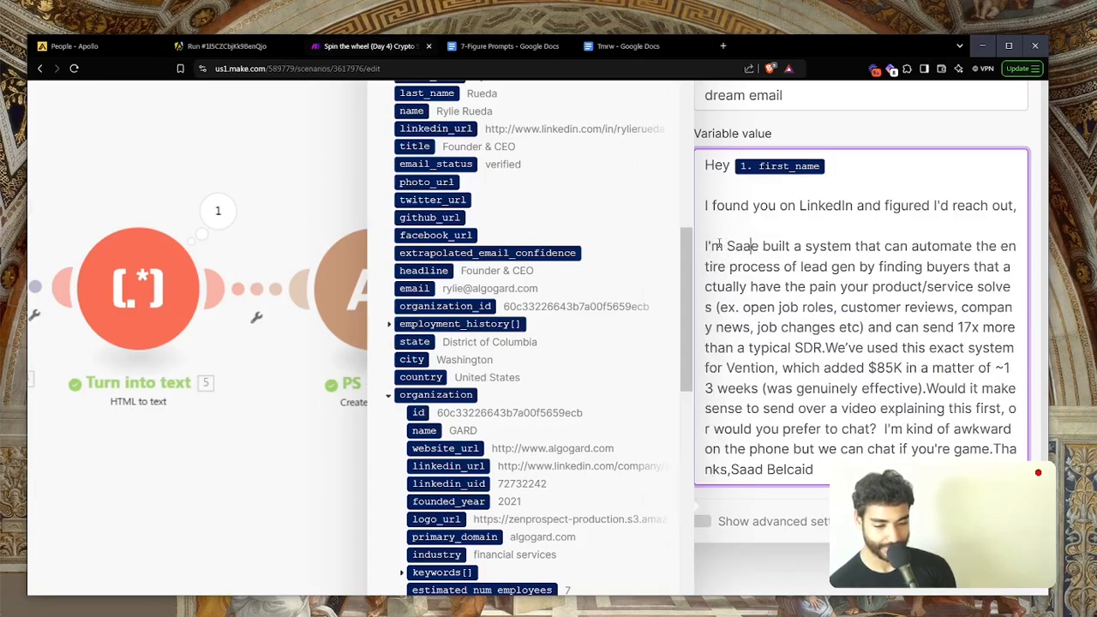
key("Delete")
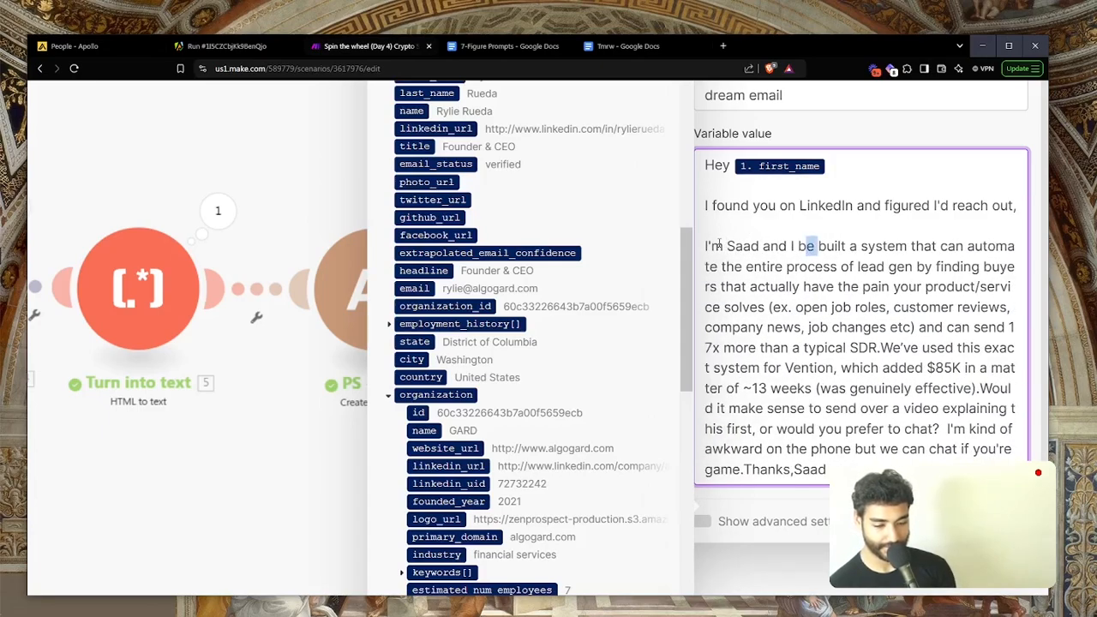
key("BackSpace")
key("BackSpace")
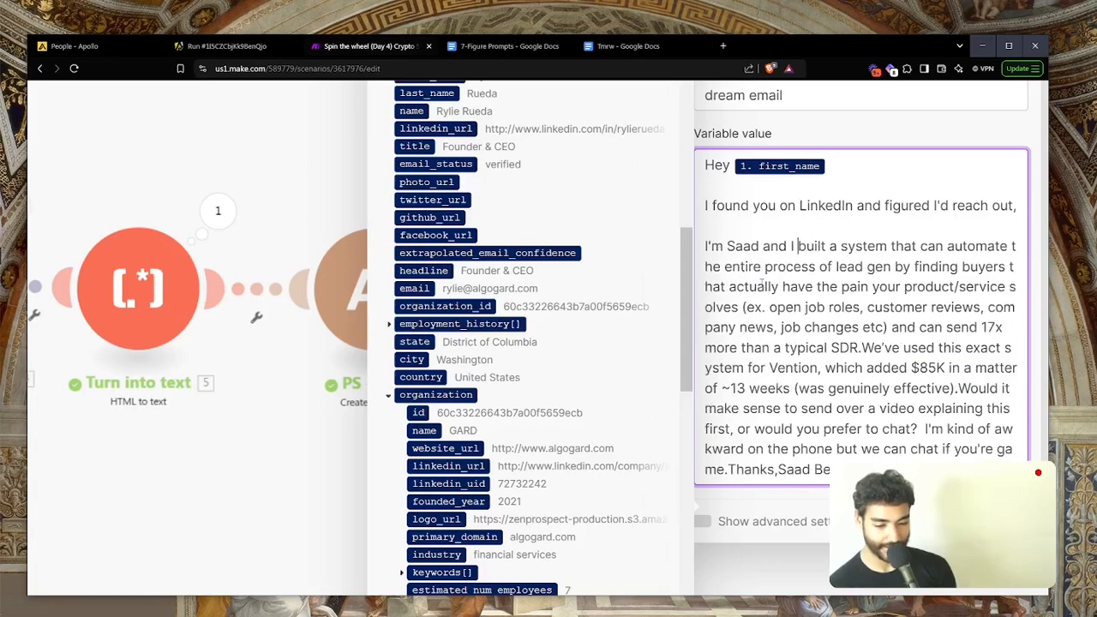
left_click(843, 246)
type("sales s")
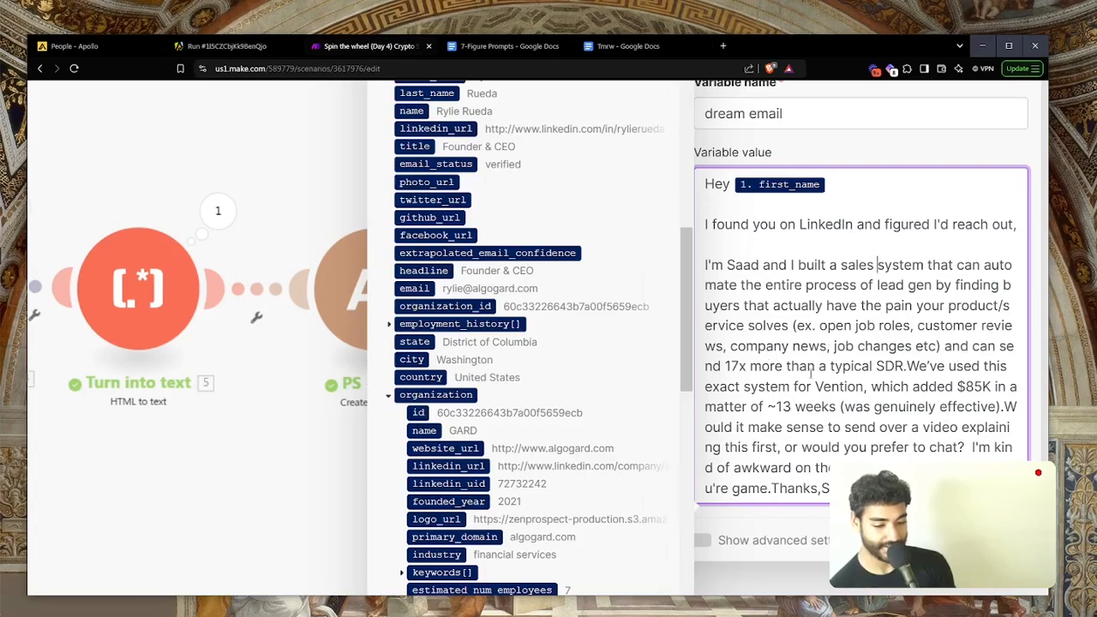
Step: Move the sentence about using this exact system for Vention into its own paragraph and change its "We've" to "I've"
left_click(907, 366)
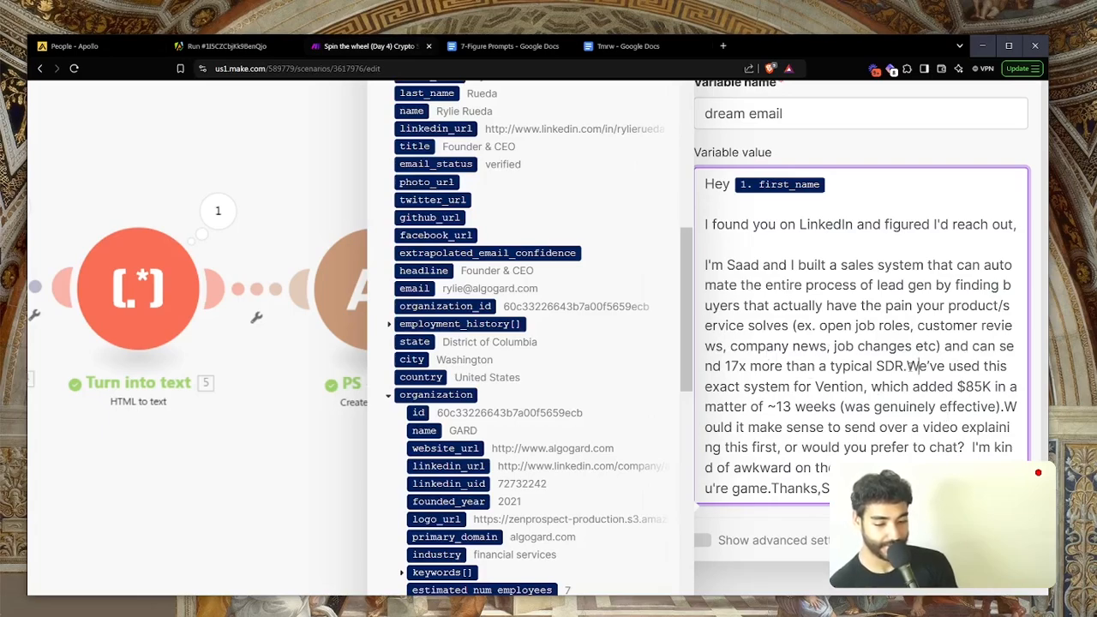
key("Return")
key("Return")
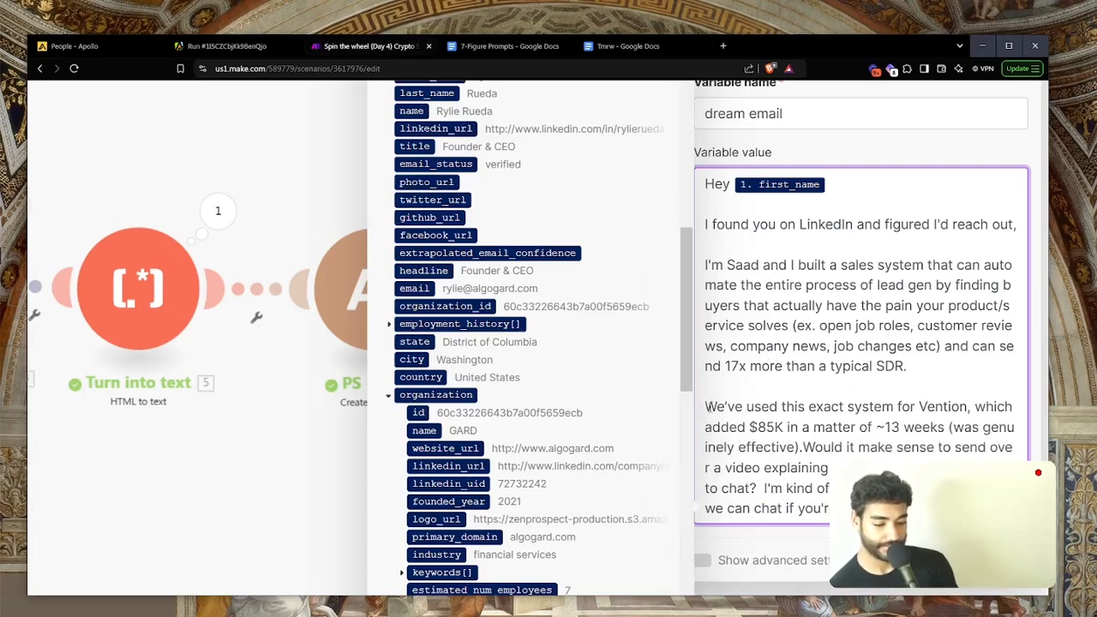
left_click(715, 406)
key("BackSpace")
type("I'v")
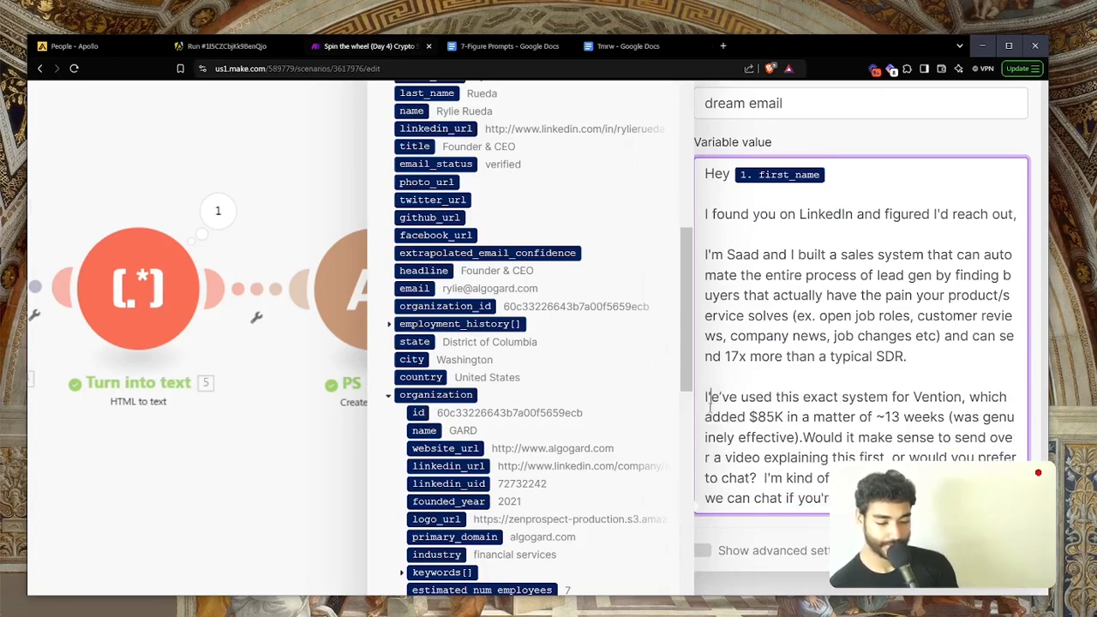
key("shift+Right")
key("shift+Right")
key("shift+Right")
key("BackSpace")
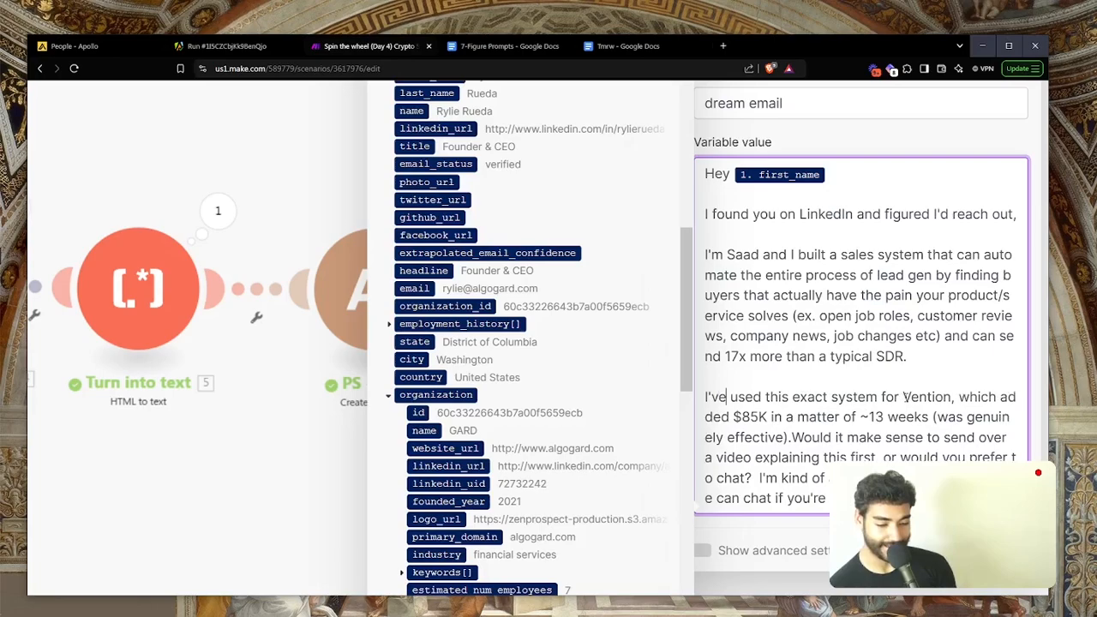
Step: Move "Would it make sense to send over a video" into its own paragraph with a blank line above it
scroll(830, 406, "down", 1)
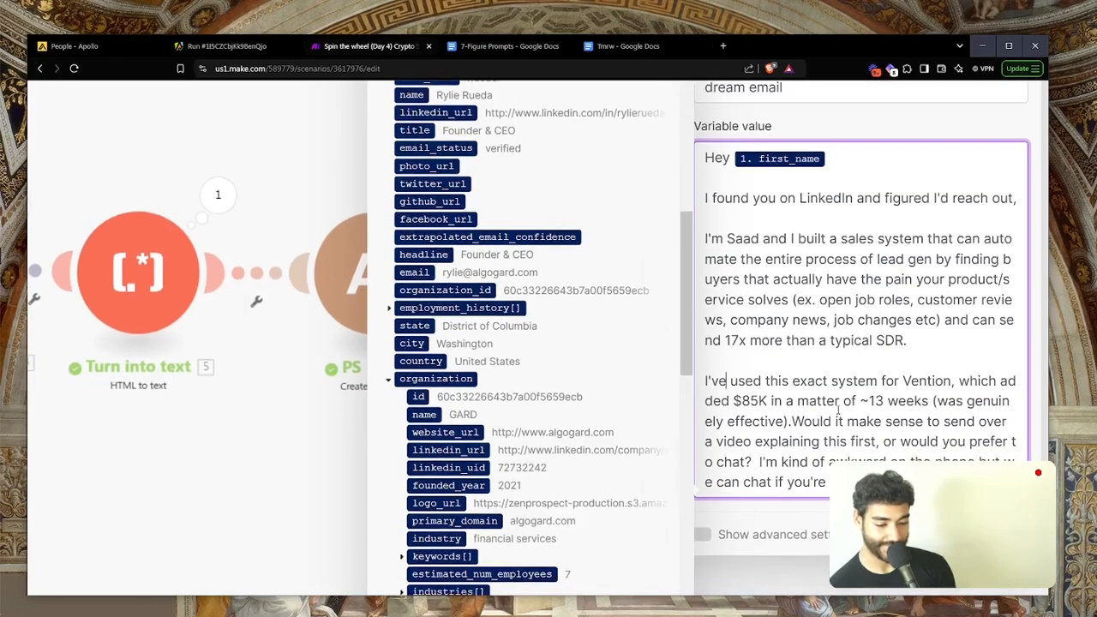
left_click(793, 420)
key("Return")
key("Return")
scroll(882, 404, "down", 3)
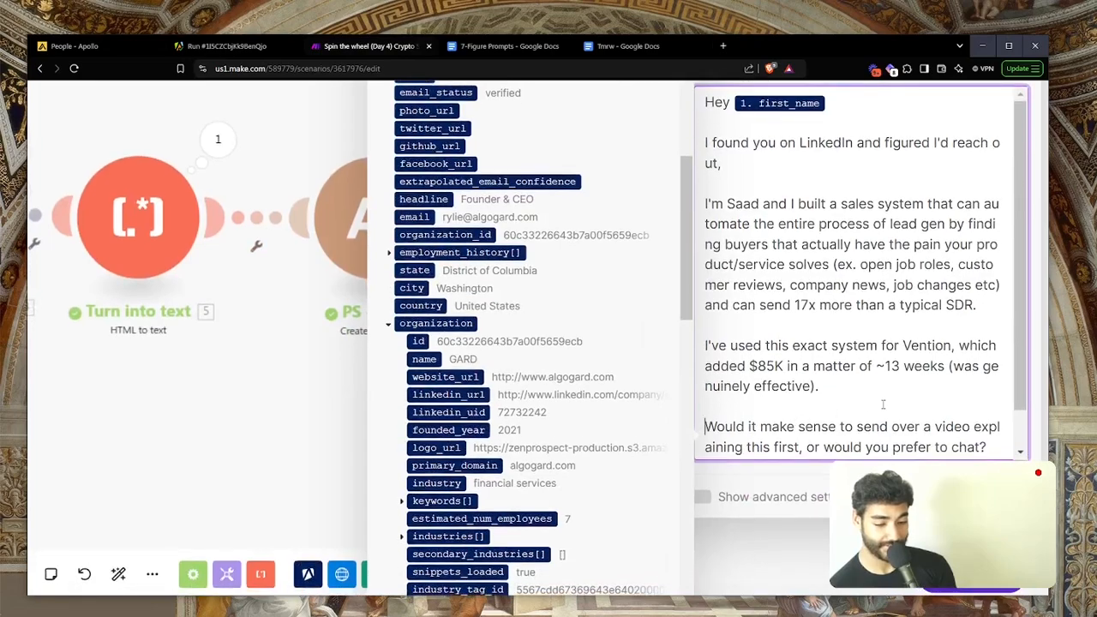
left_click(883, 405)
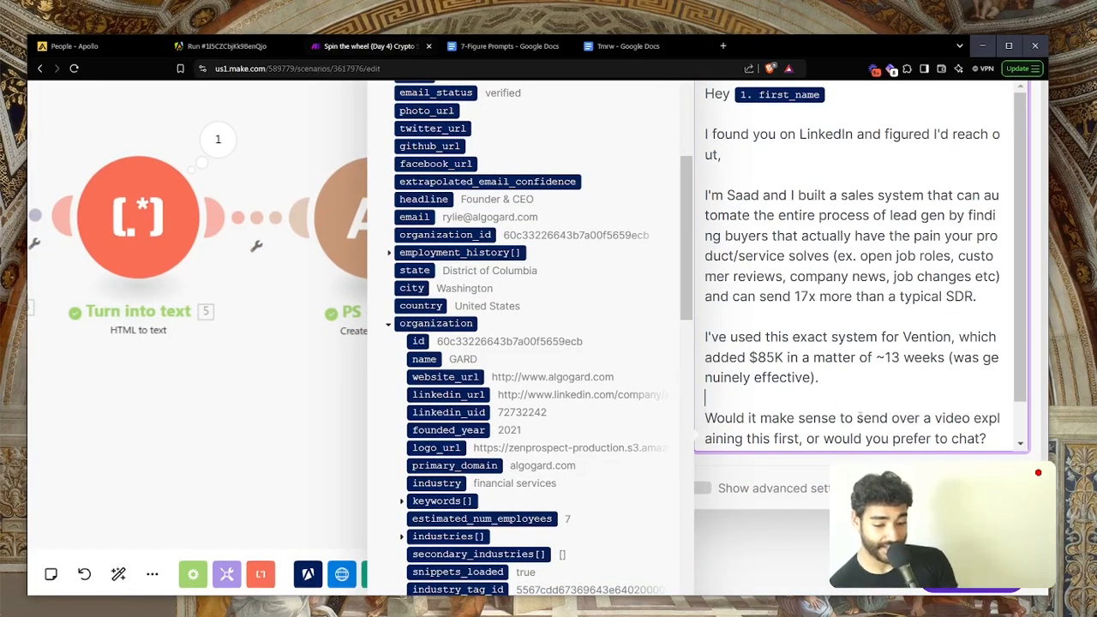
left_click(814, 438)
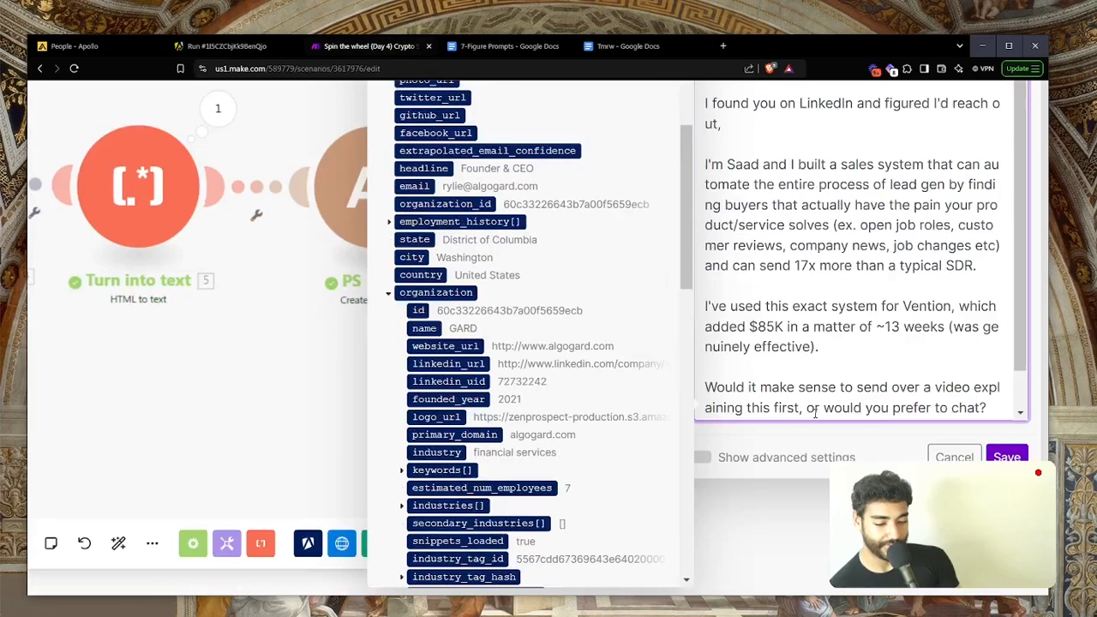
Step: Separate "Thanks," from the body with a blank line and move the sender's name below it
scroll(871, 346, "down", 1)
scroll(1020, 370, "down", 1)
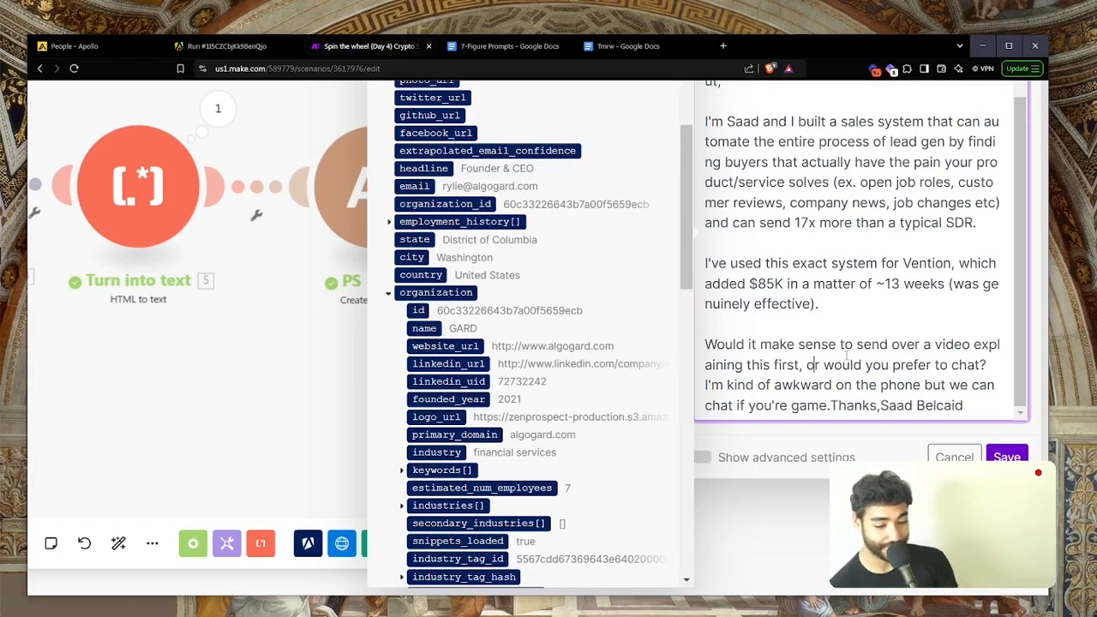
left_click(831, 405)
key("Return")
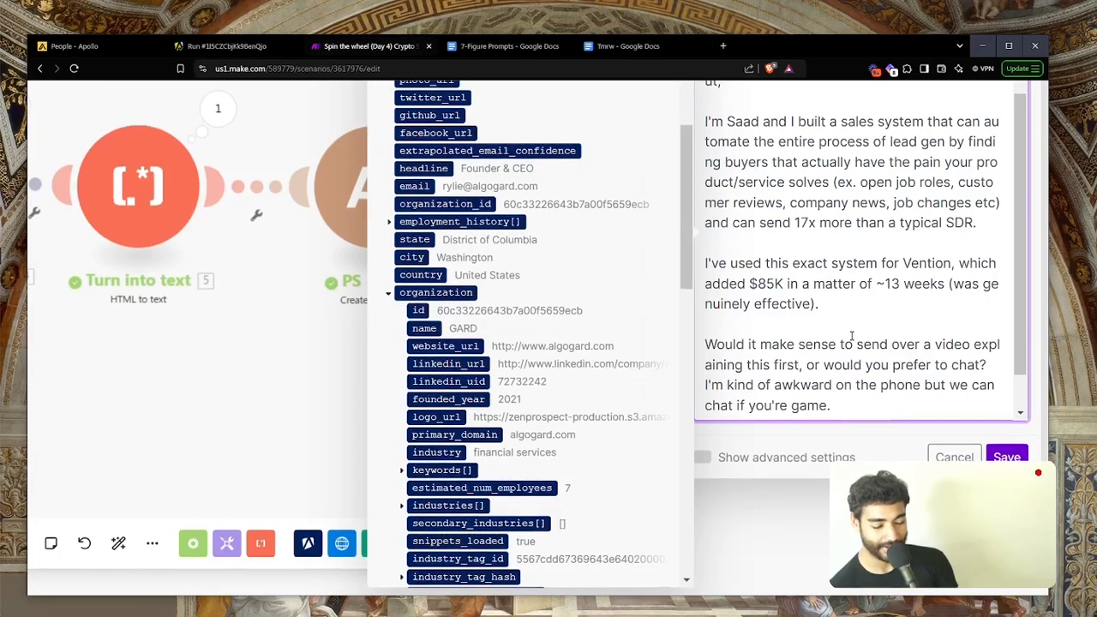
key("Return")
key("Right")
key("Right")
key("Right")
key("Right")
key("Right")
key("Right")
key("Right")
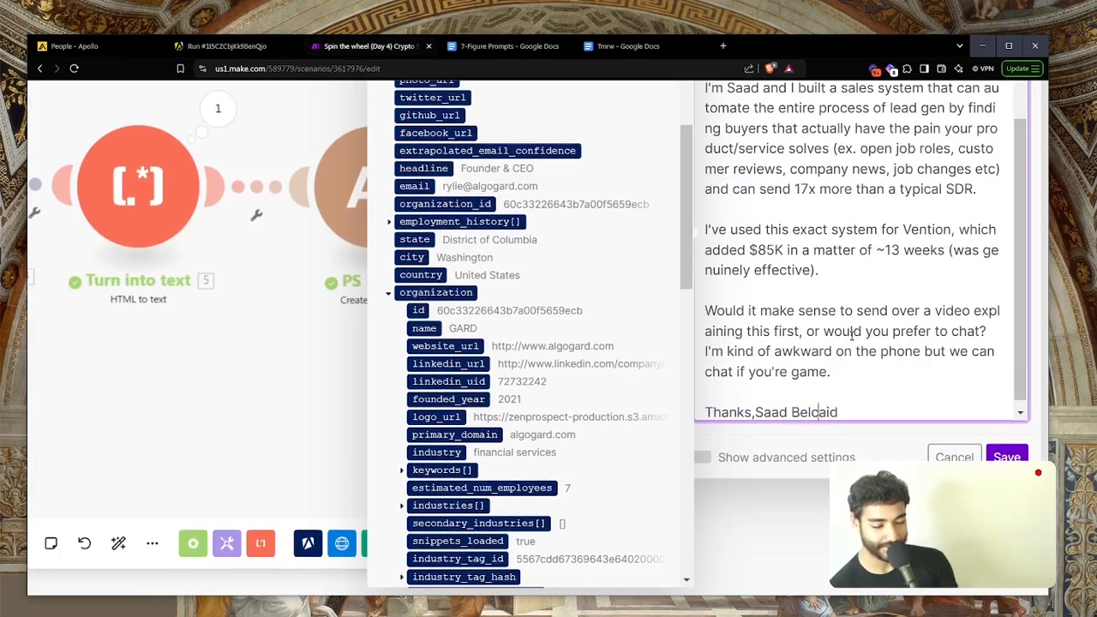
key("Return")
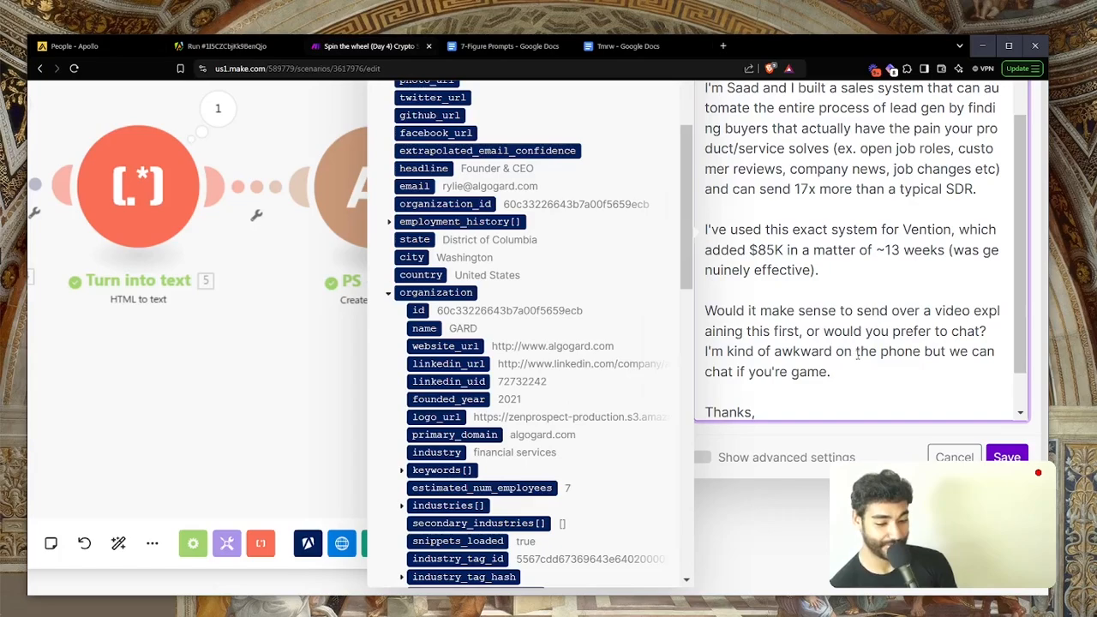
Step: Move "I'm kind of awkward on the phone but we can chat if you're game." into its own paragraph
left_click(991, 335)
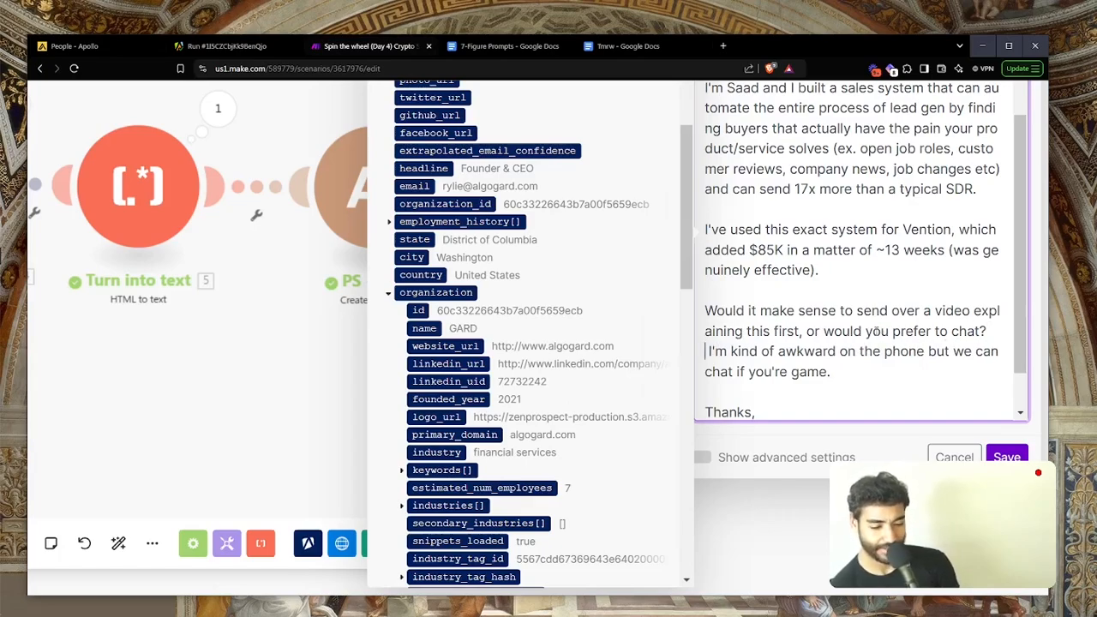
key("Return")
key("Return")
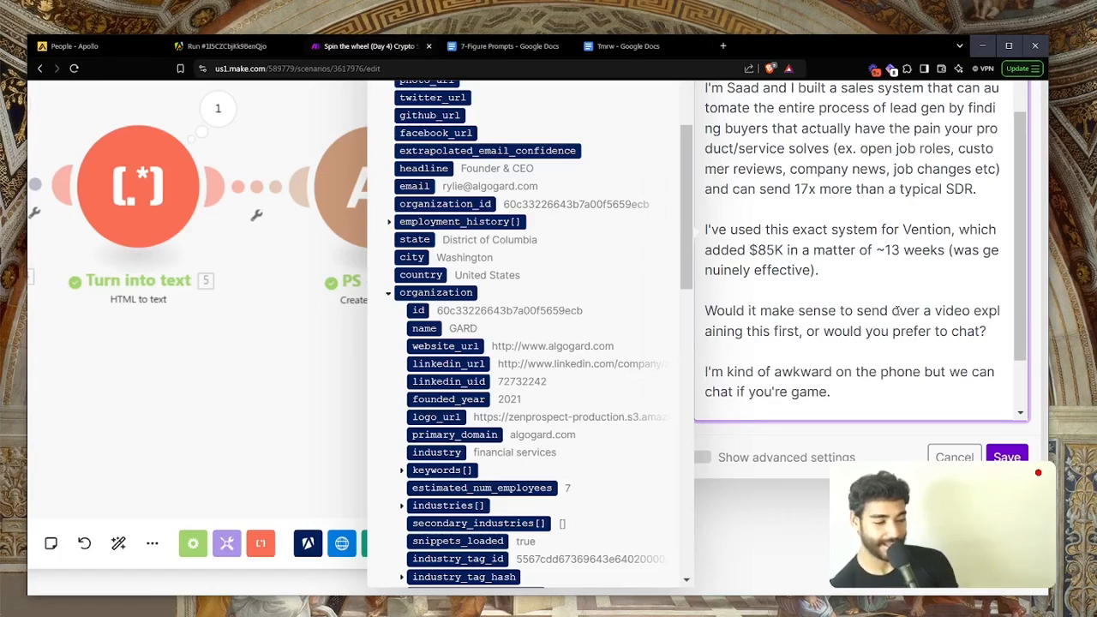
Step: Add "Sent from iPhone" in a new paragraph below the signature and append ", myoProcess" to the sender's name
triple_click(819, 334)
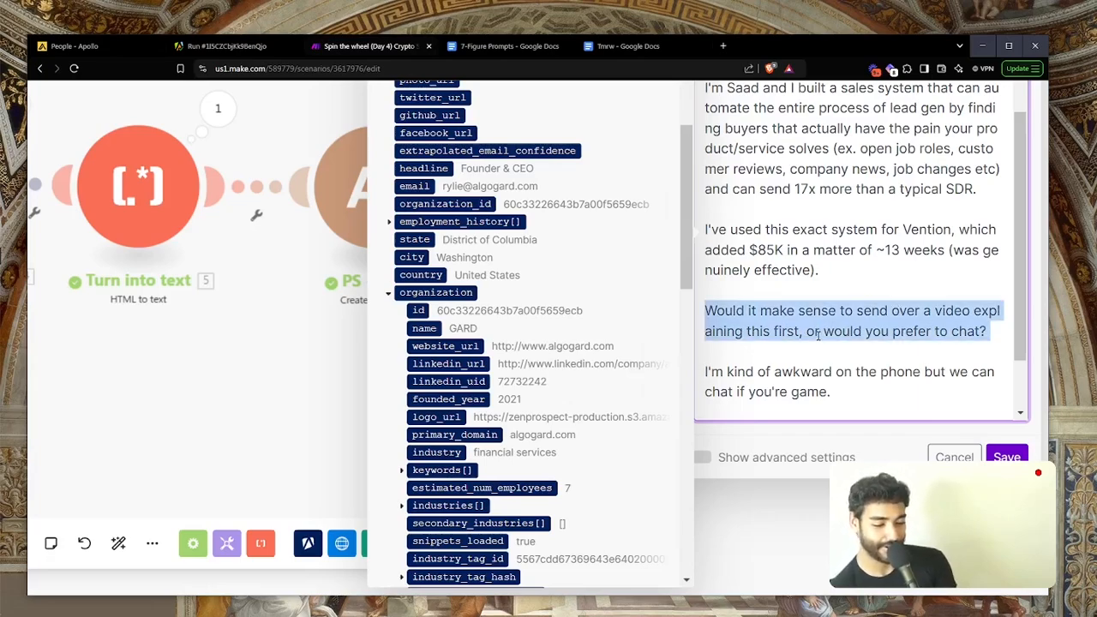
key("Down")
key("Down")
key("Down")
key("Down")
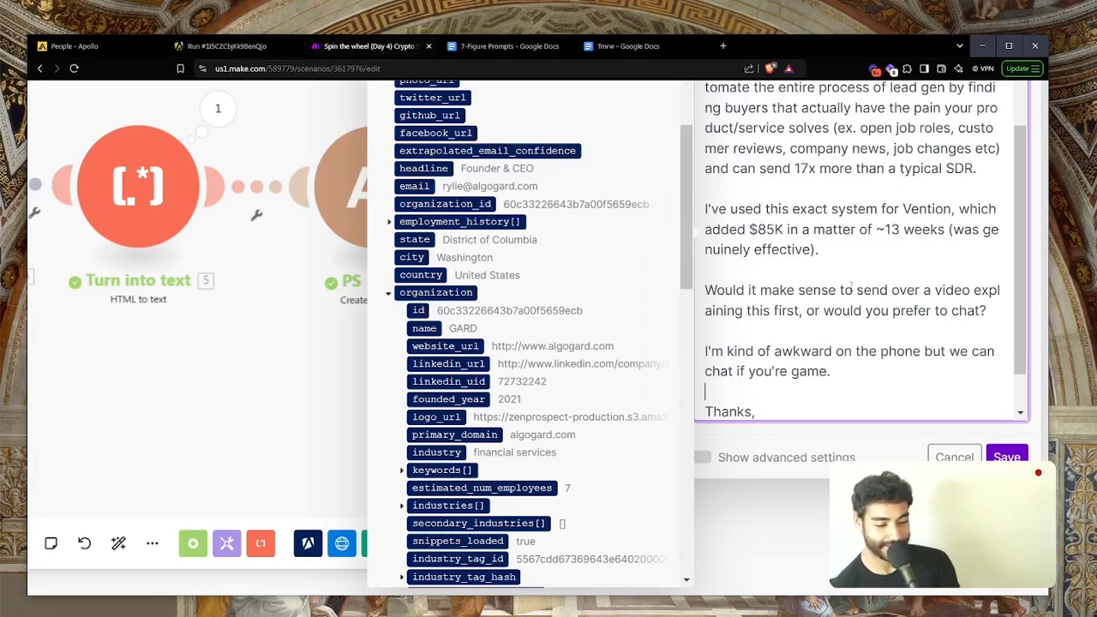
key("Up")
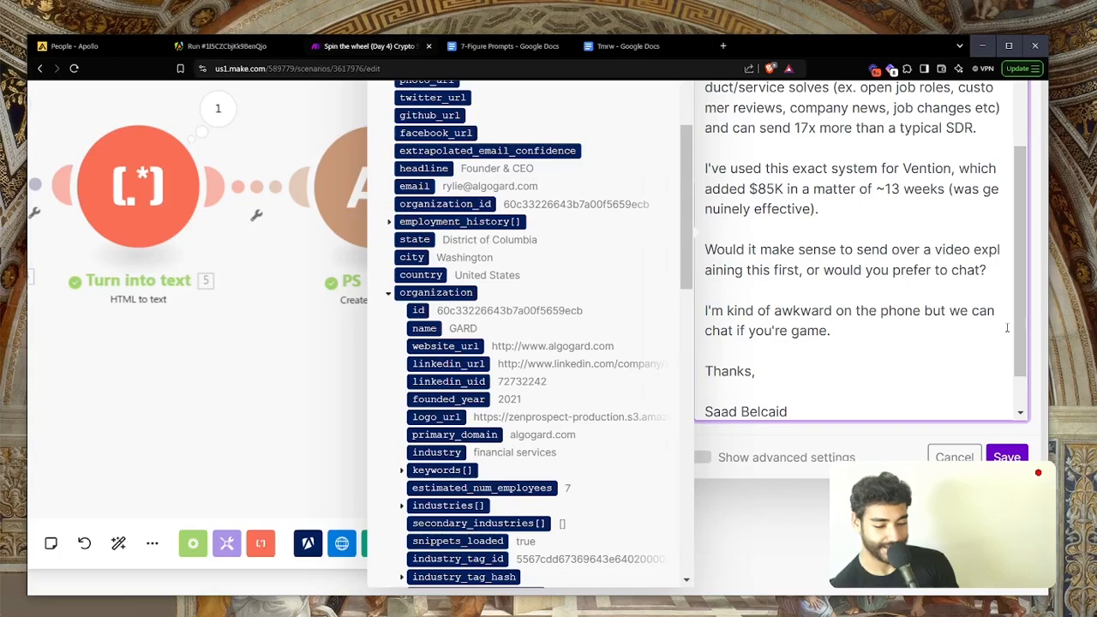
scroll(856, 360, "down", 1)
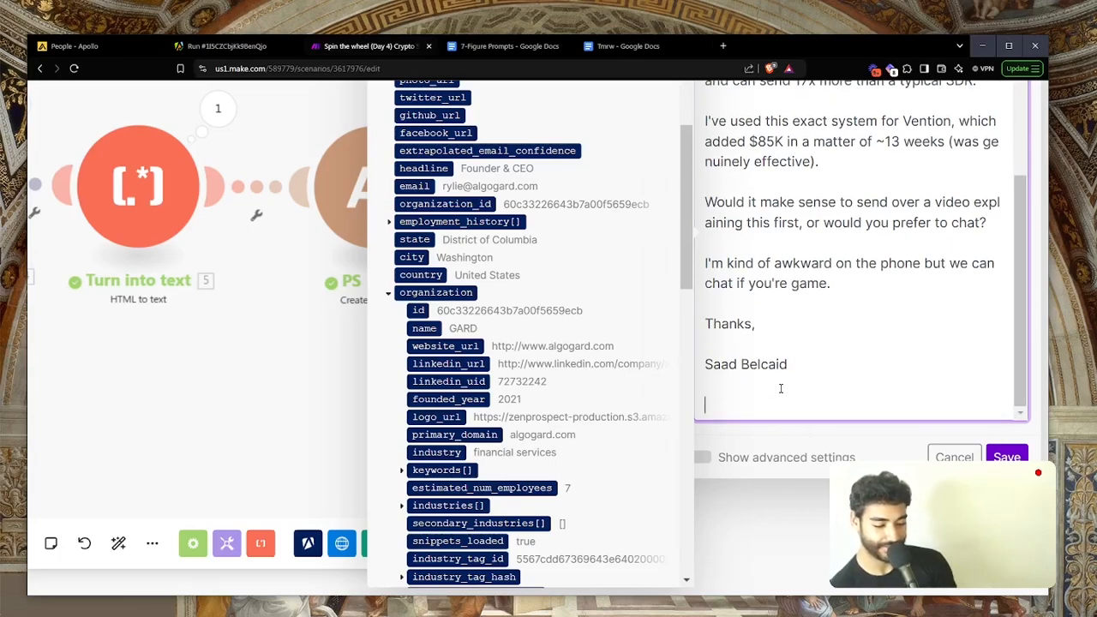
type("Sent from i")
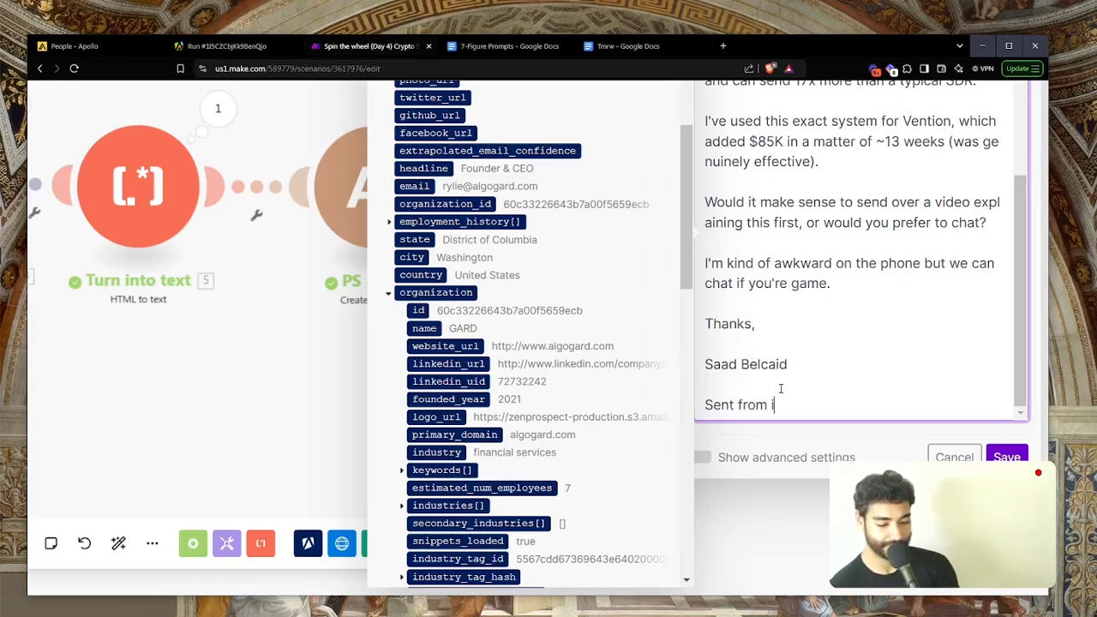
type("Phone")
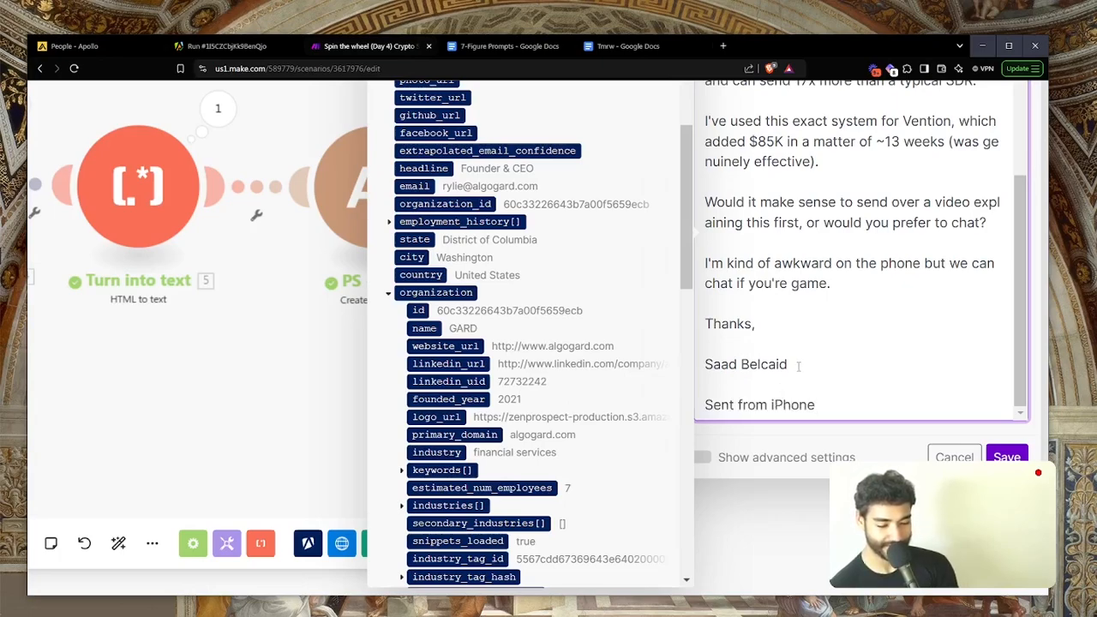
left_click(798, 366)
type(", myoProcess")
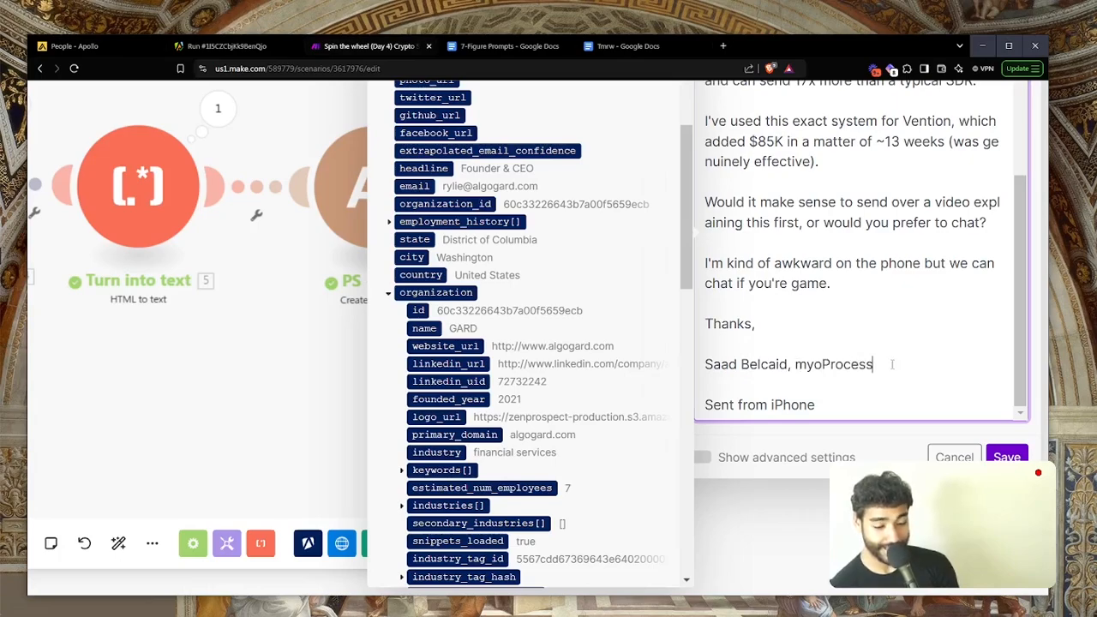
Step: Add the PS - Line module's Text Response in a new paragraph below "Sent from iPhone" in the variable value and save the module
left_click(851, 409)
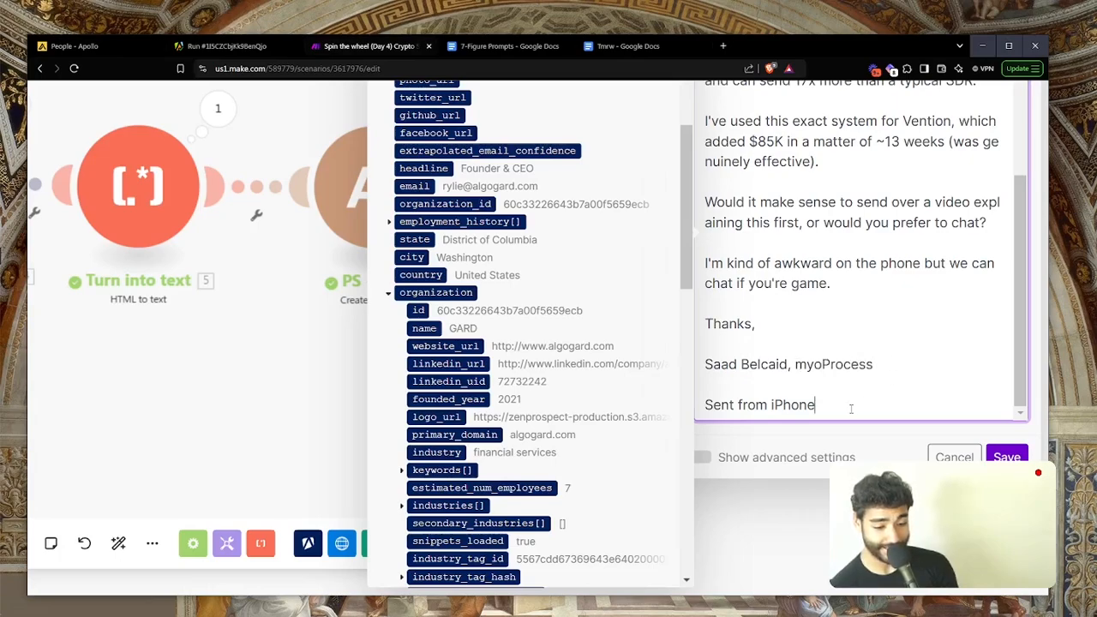
key("Return")
key("Return")
type("P")
key("BackSpace")
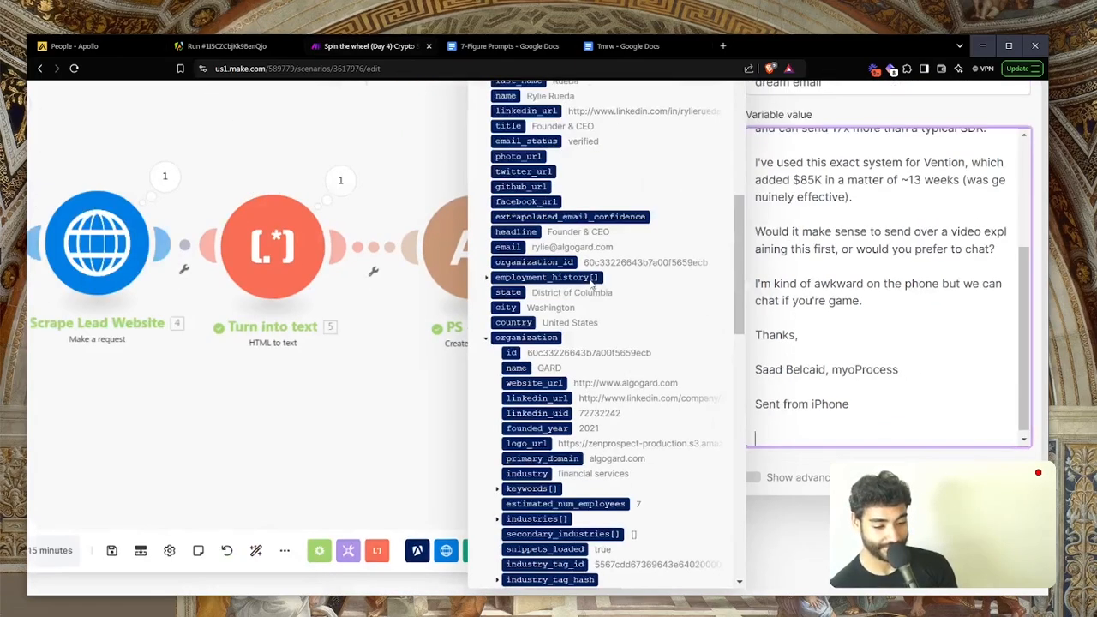
key("ctrl+minus")
key("ctrl+minus")
scroll(632, 182, "up", 10)
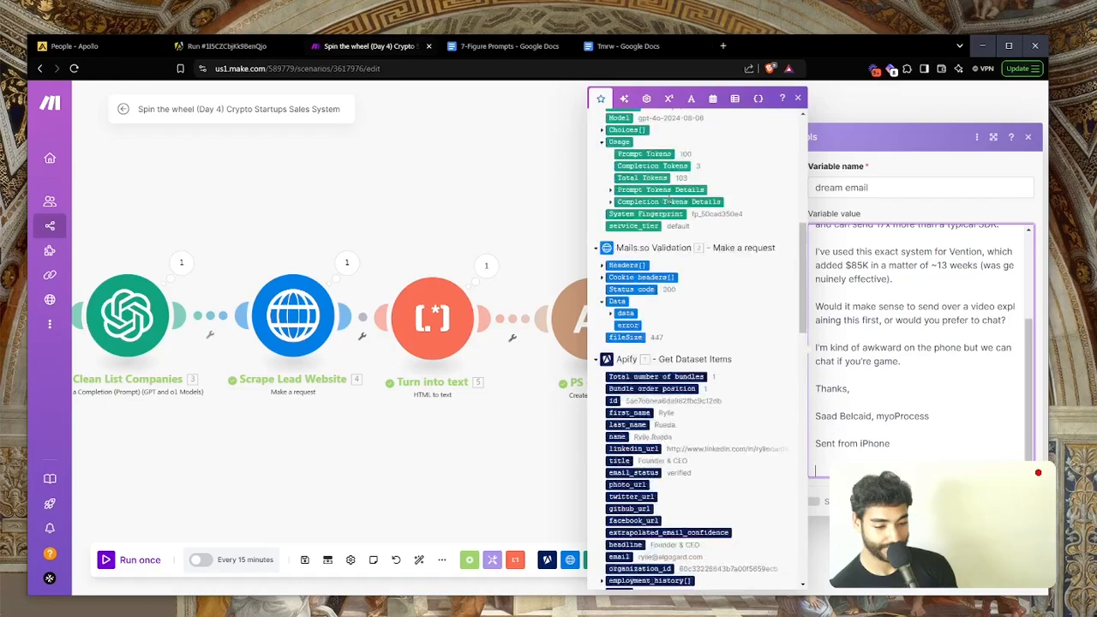
scroll(628, 163, "up", 2)
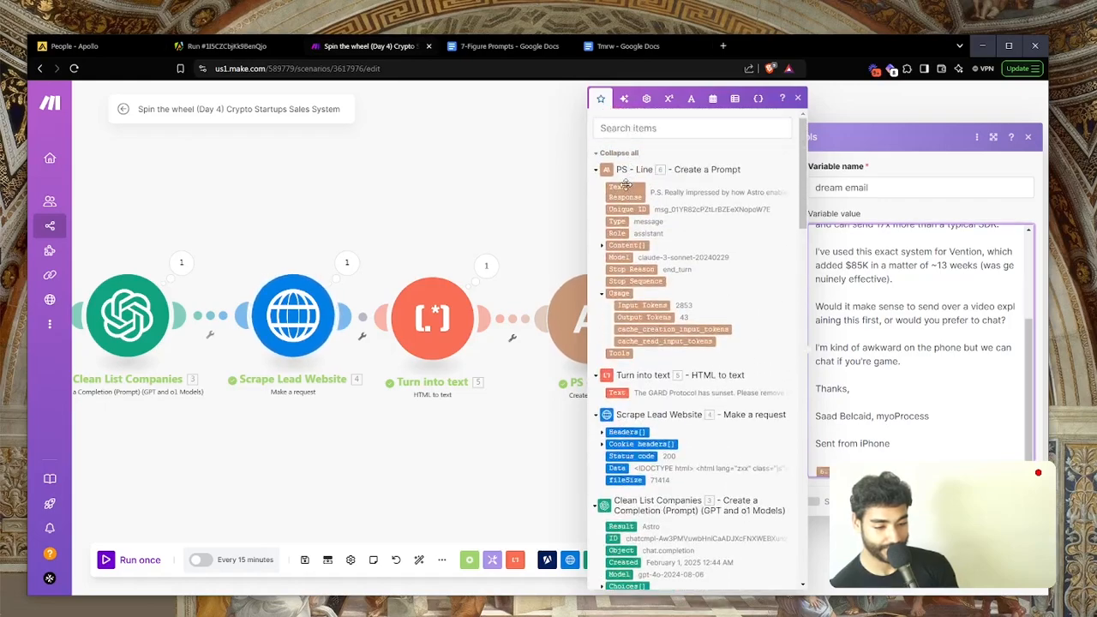
left_click(1011, 502)
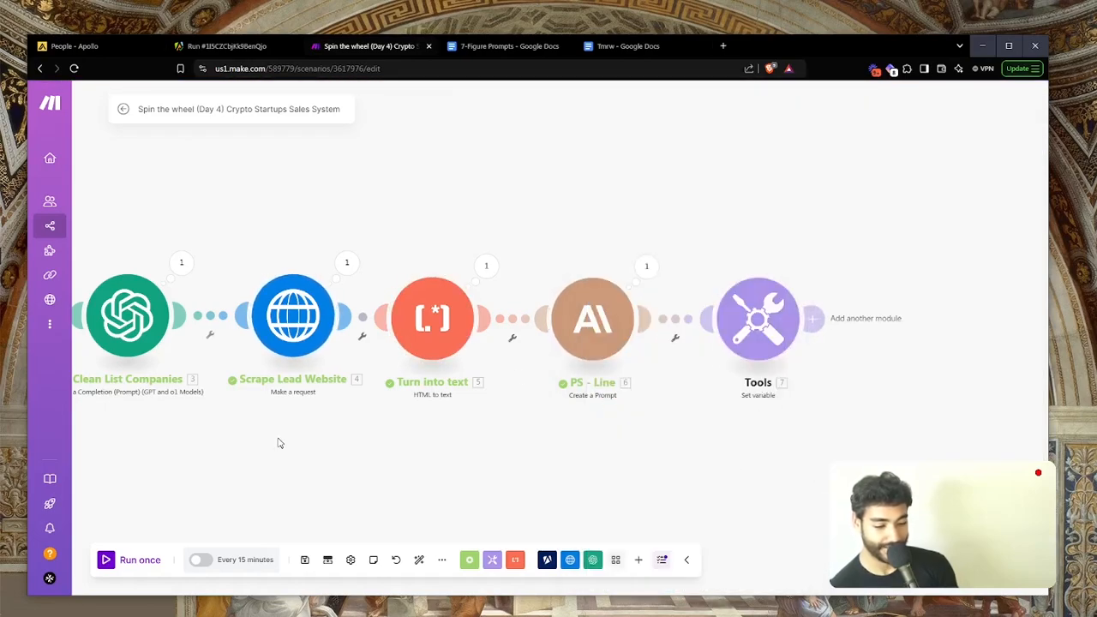
Step: Run the scenario once and open the execution output of the Set variable module
left_click(128, 562)
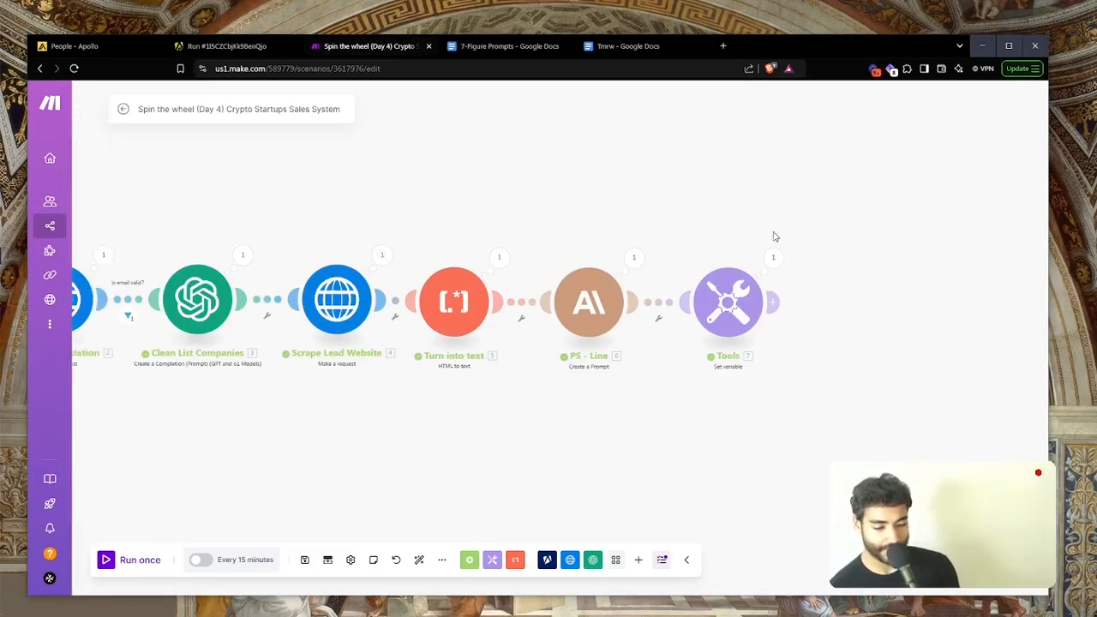
left_click(772, 258)
left_click(830, 320)
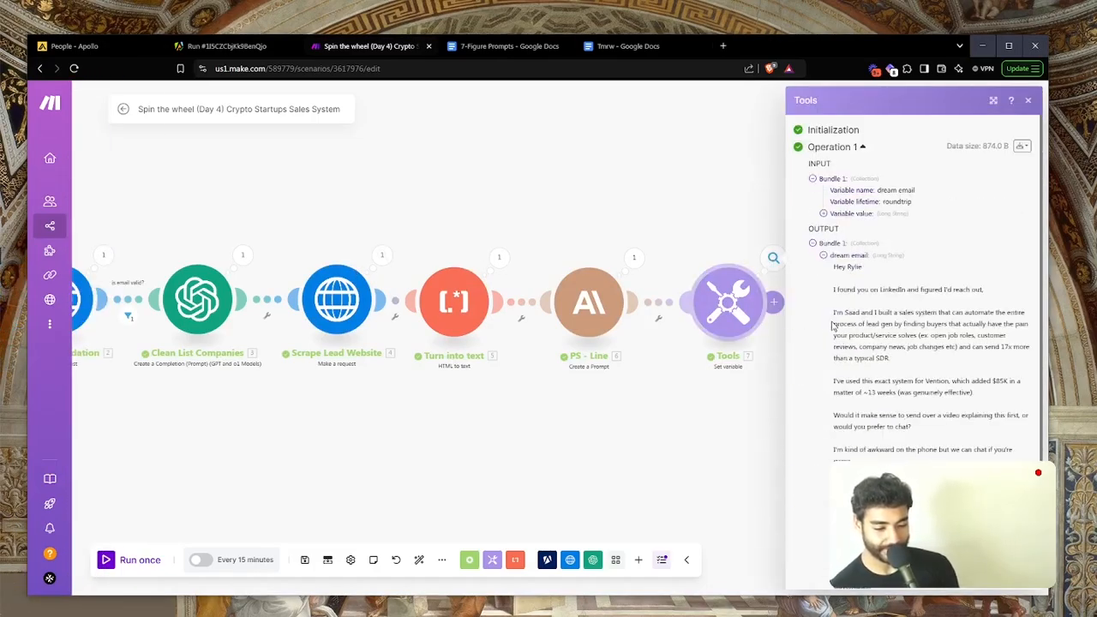
Step: Read through the assembled dream email in the output, from the greeting down to the P.S. line
key("ctrl+plus")
key("ctrl+plus")
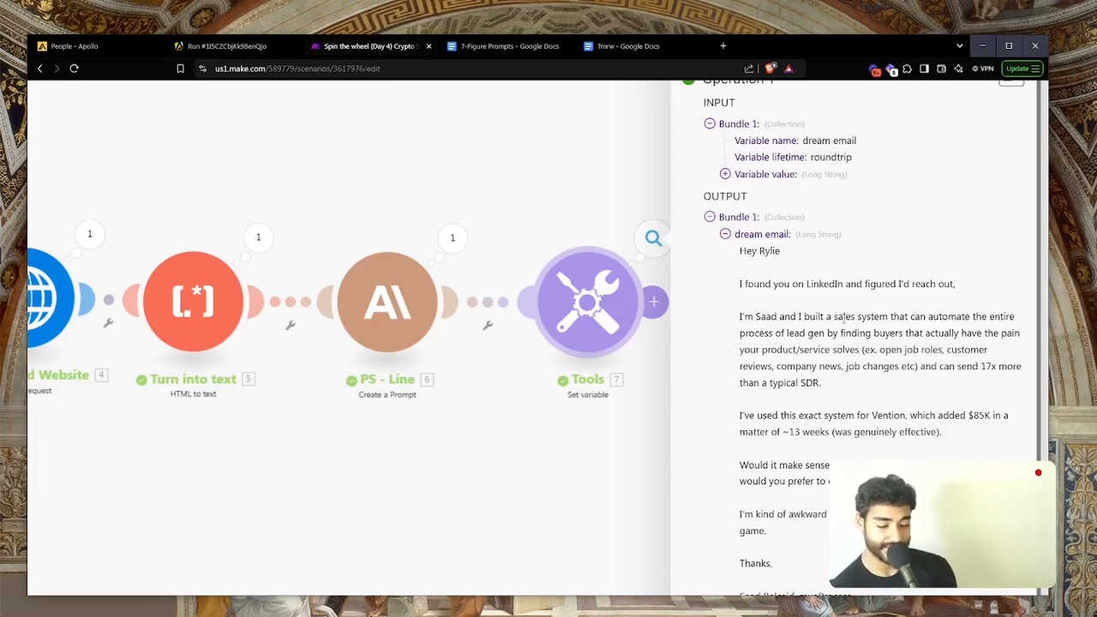
scroll(844, 317, "down", 1)
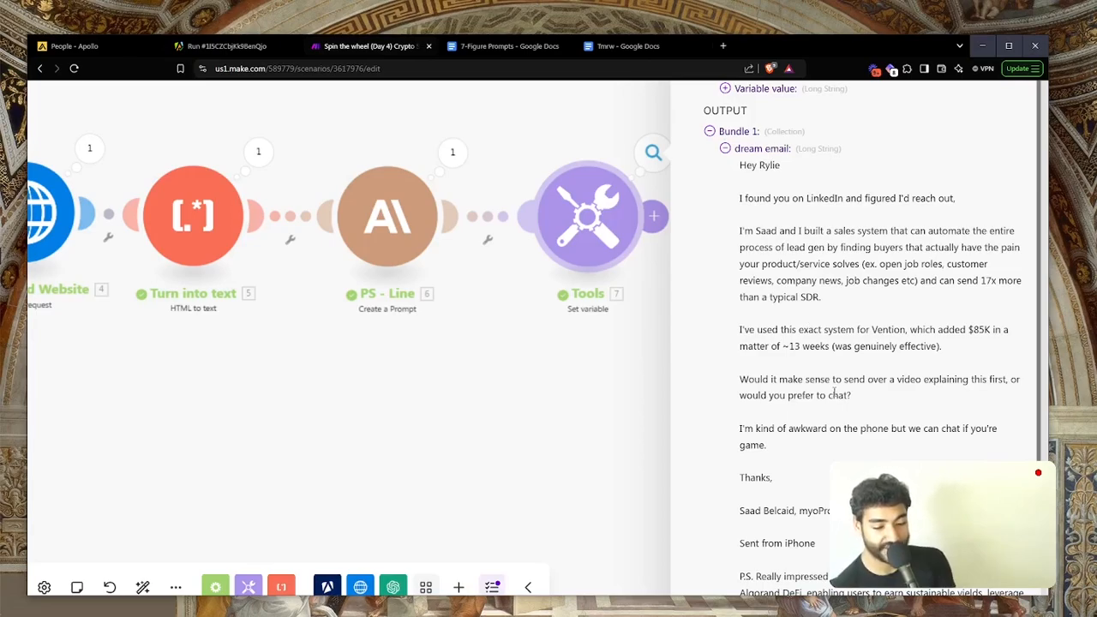
scroll(834, 392, "down", 1)
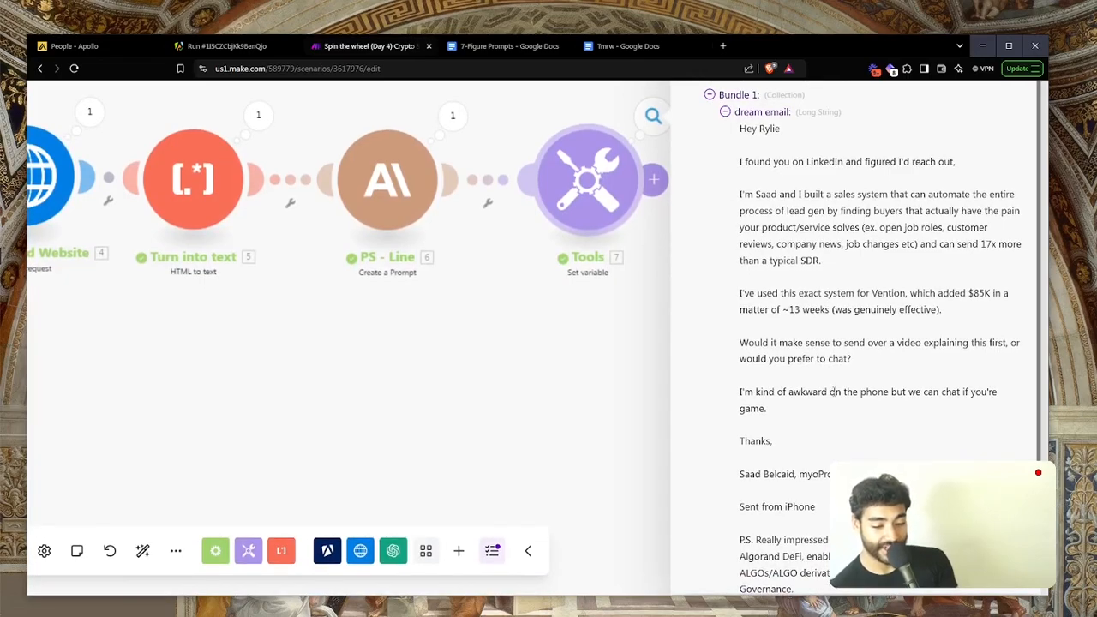
scroll(834, 392, "down", 1)
key("ctrl+minus")
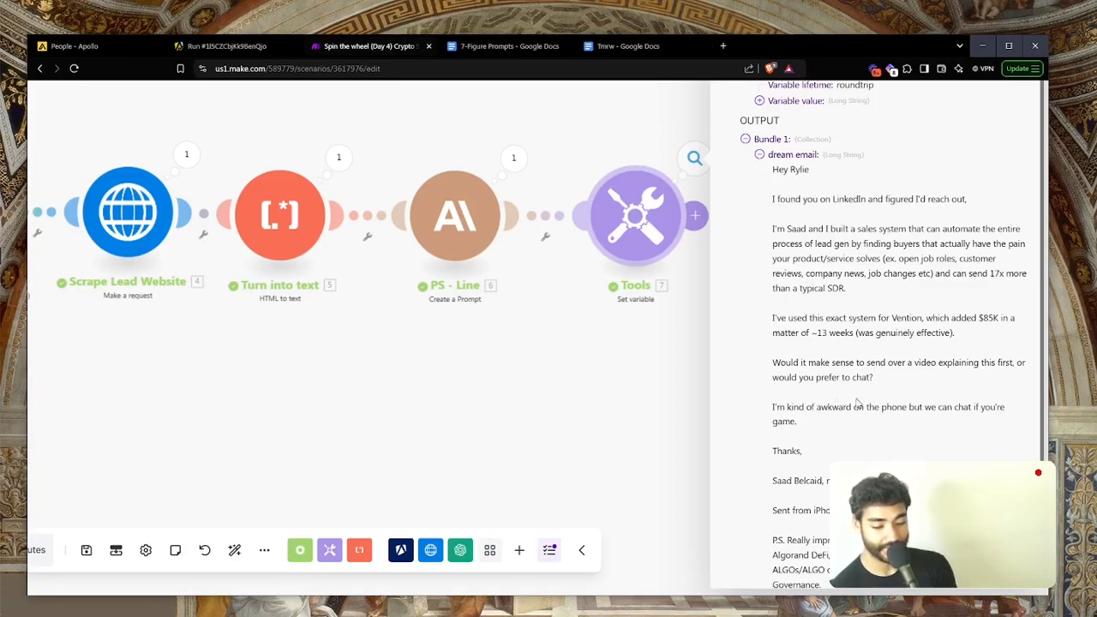
scroll(887, 407, "up", 2)
key("ctrl+minus")
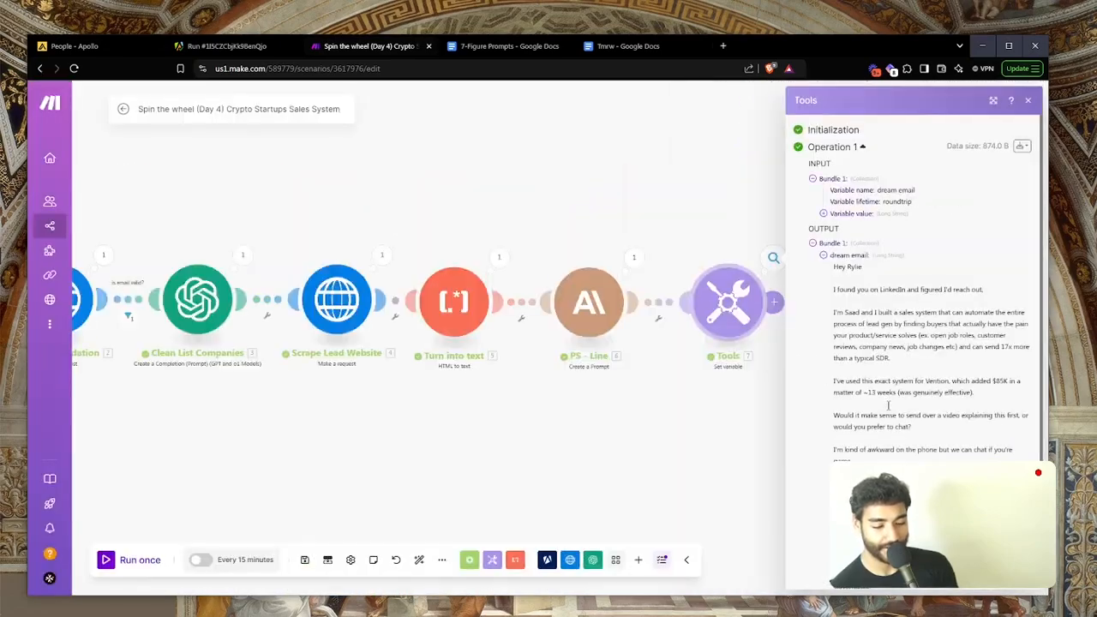
scroll(888, 406, "down", 2)
Step: Show the advanced settings of the PS - Line Claude module and set its temperature to 0.9
left_click(600, 319)
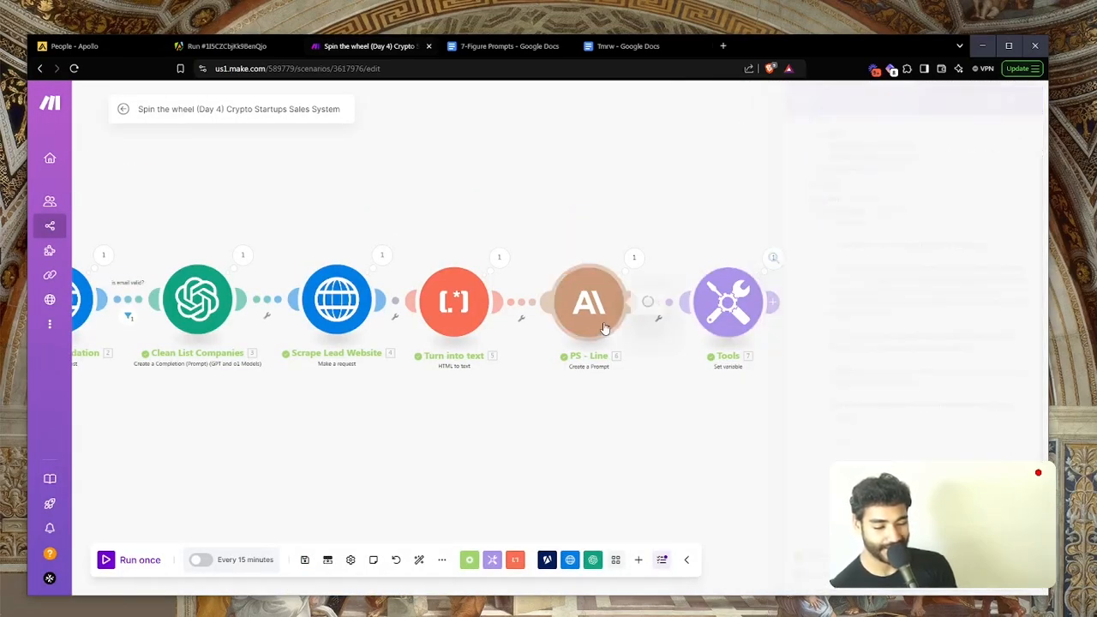
scroll(705, 511, "down", 10)
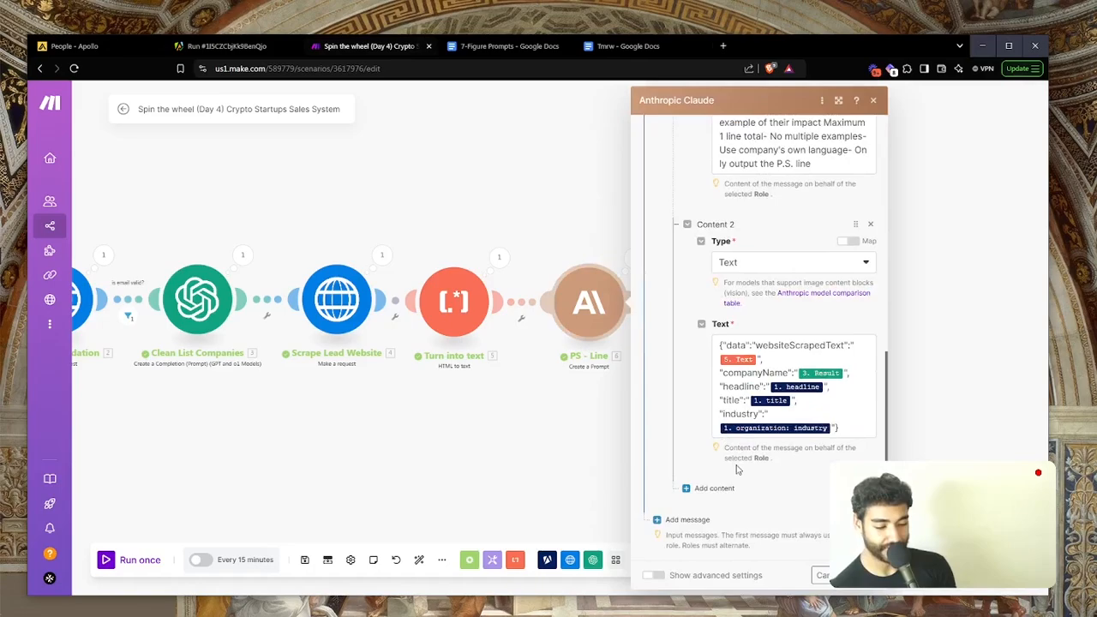
left_click(654, 575)
scroll(713, 507, "down", 8)
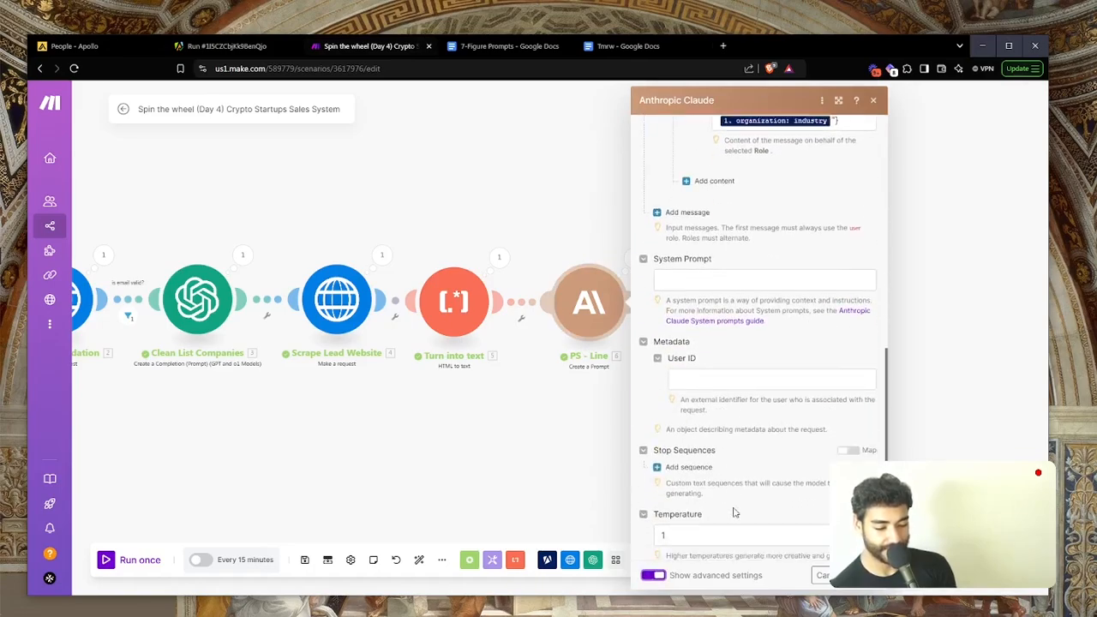
left_click(713, 504)
key("BackSpace")
type("0.9")
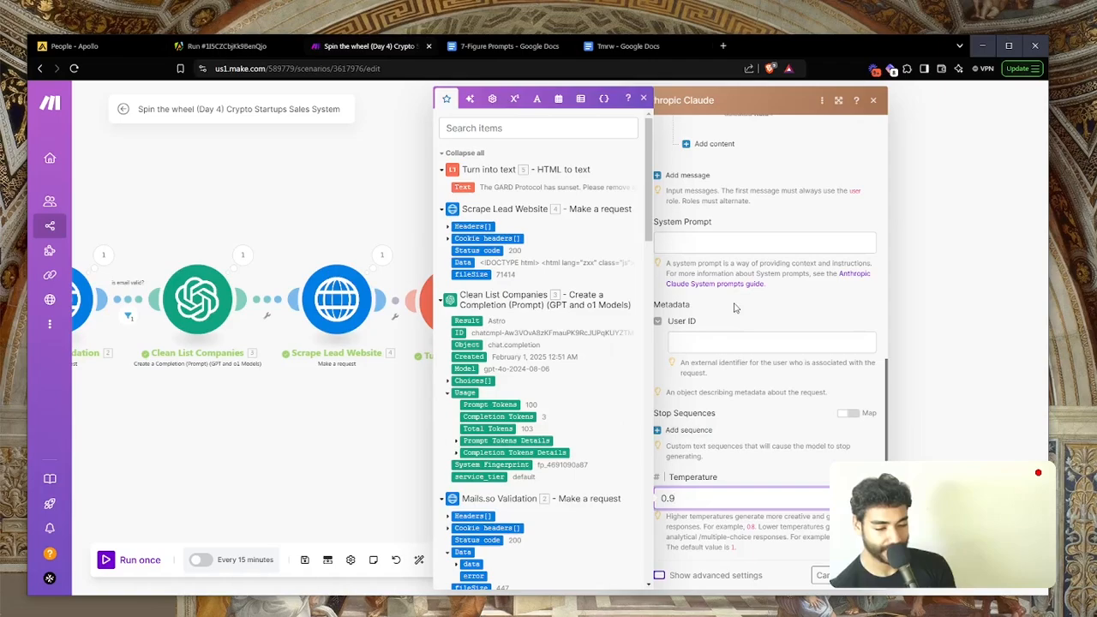
Step: Set the system prompt to "You are a conversationnal helpful intelligent writing assistant that is talking to crypto startup founders." and save the module
scroll(734, 338, "up", 3)
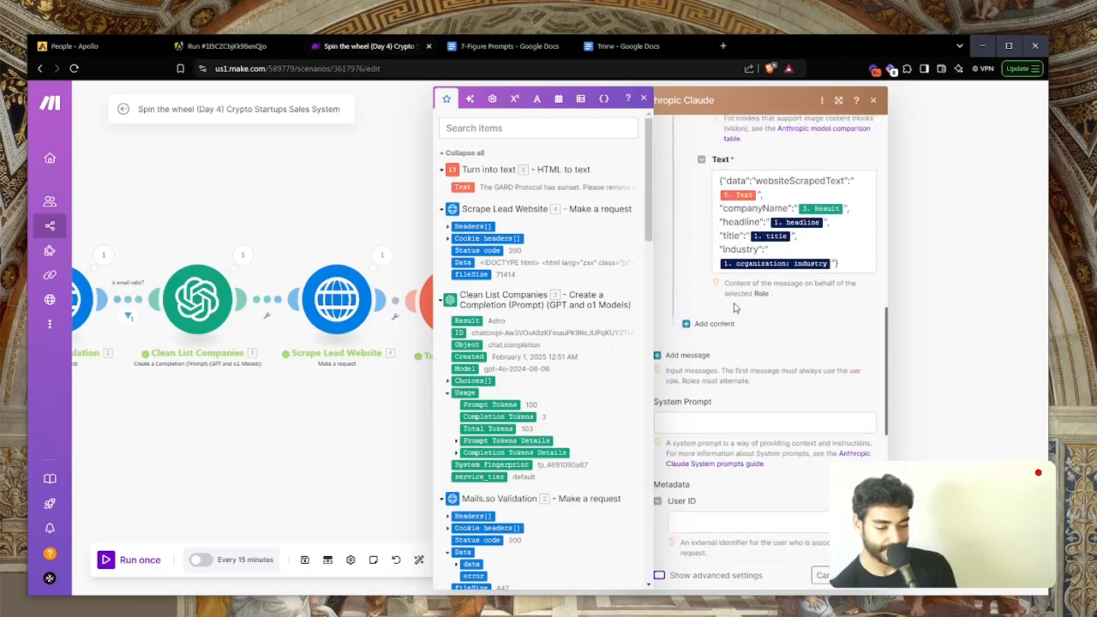
left_click(712, 439)
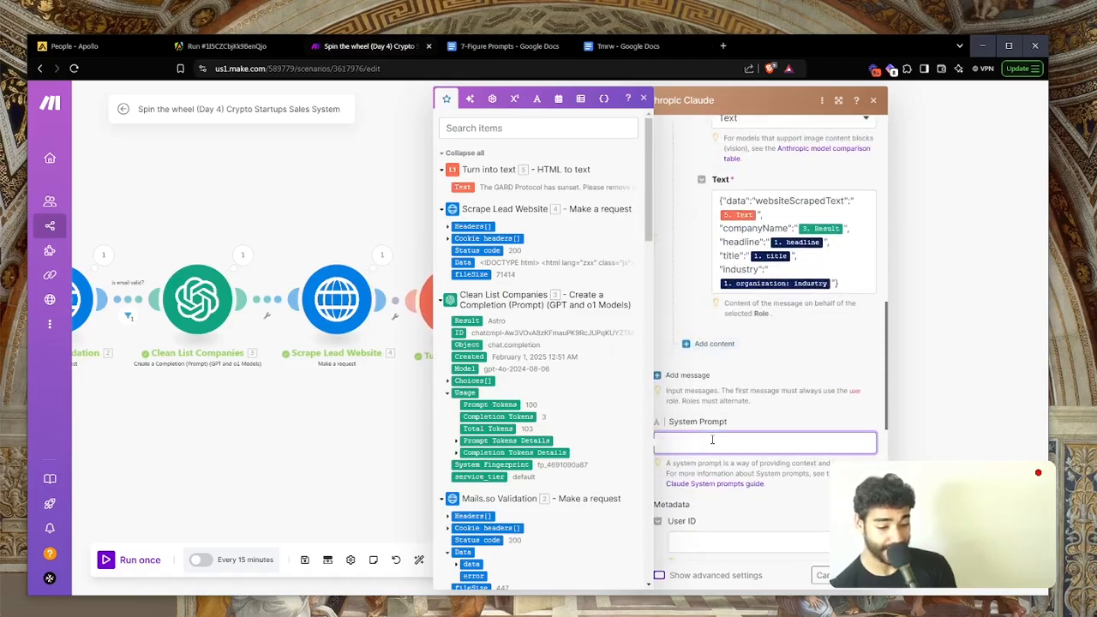
type("You")
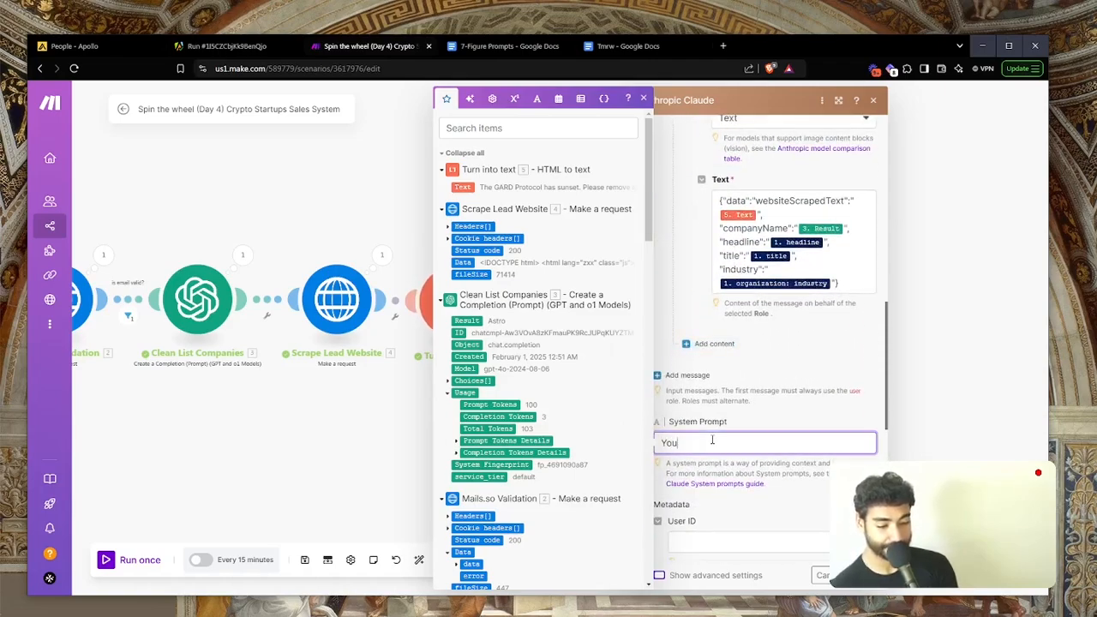
type(" are a conve")
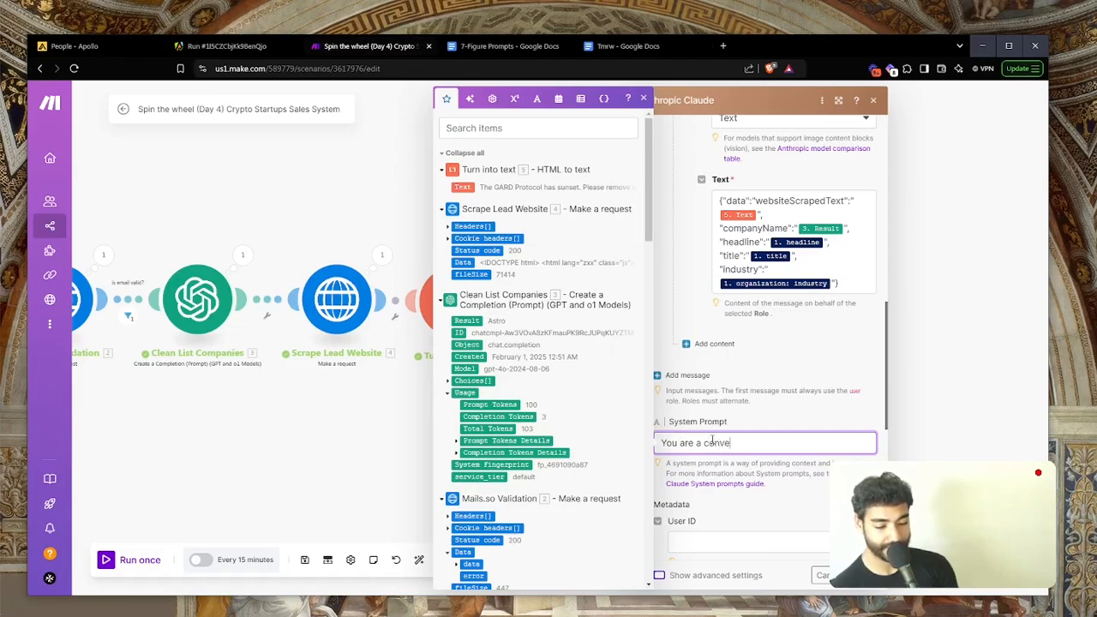
type("rsationnal helpful intelligent")
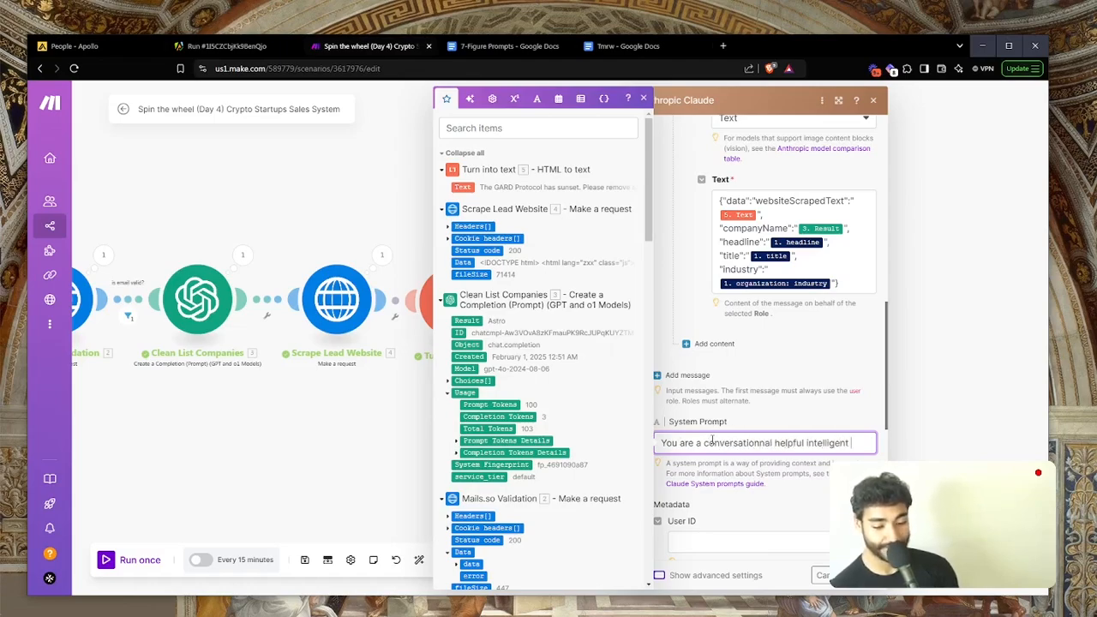
type(" writing assi")
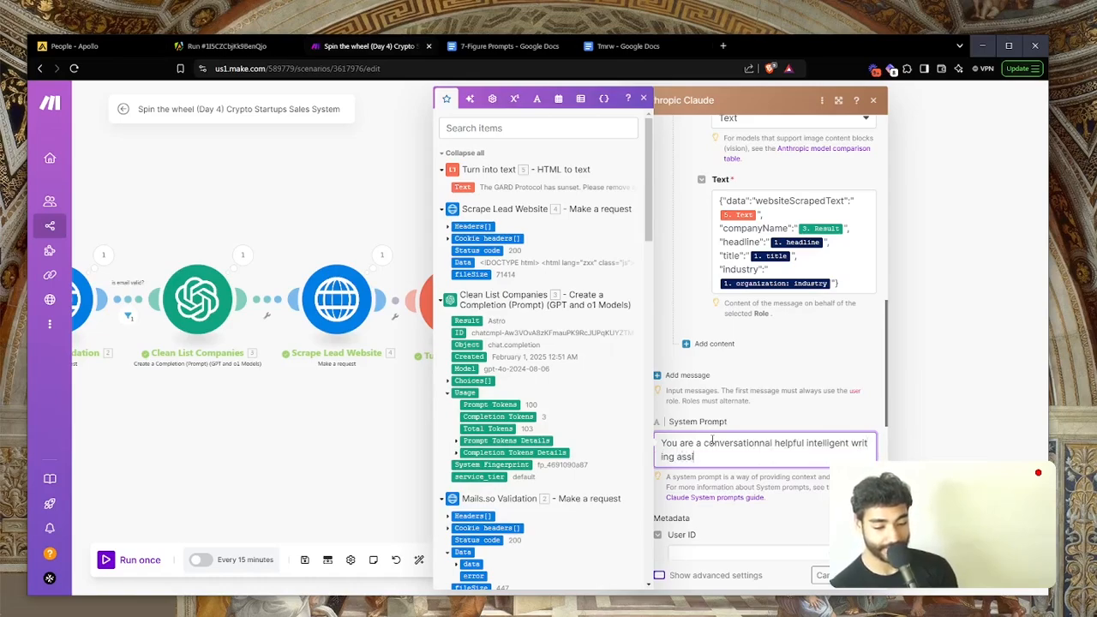
type("stant")
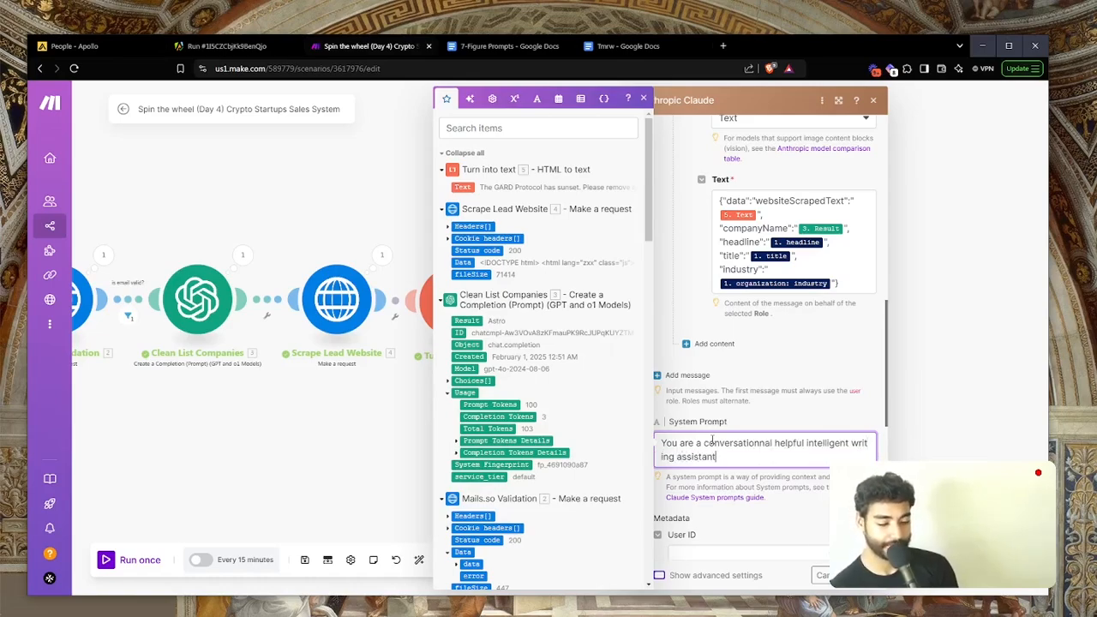
type(". that is talki")
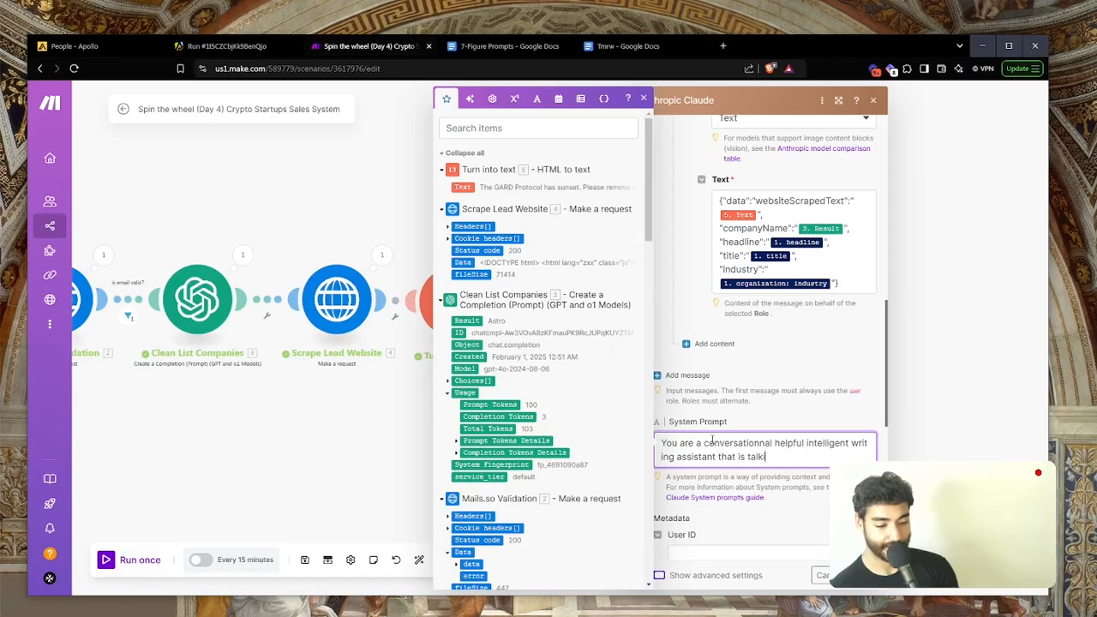
type("ng to crypto ")
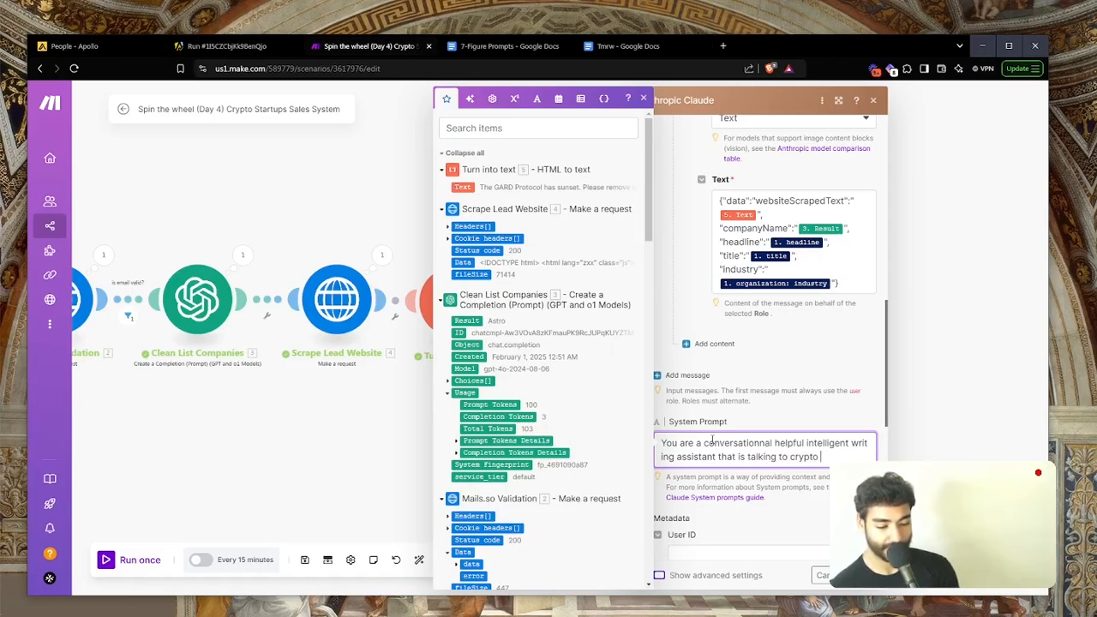
type("startup fou")
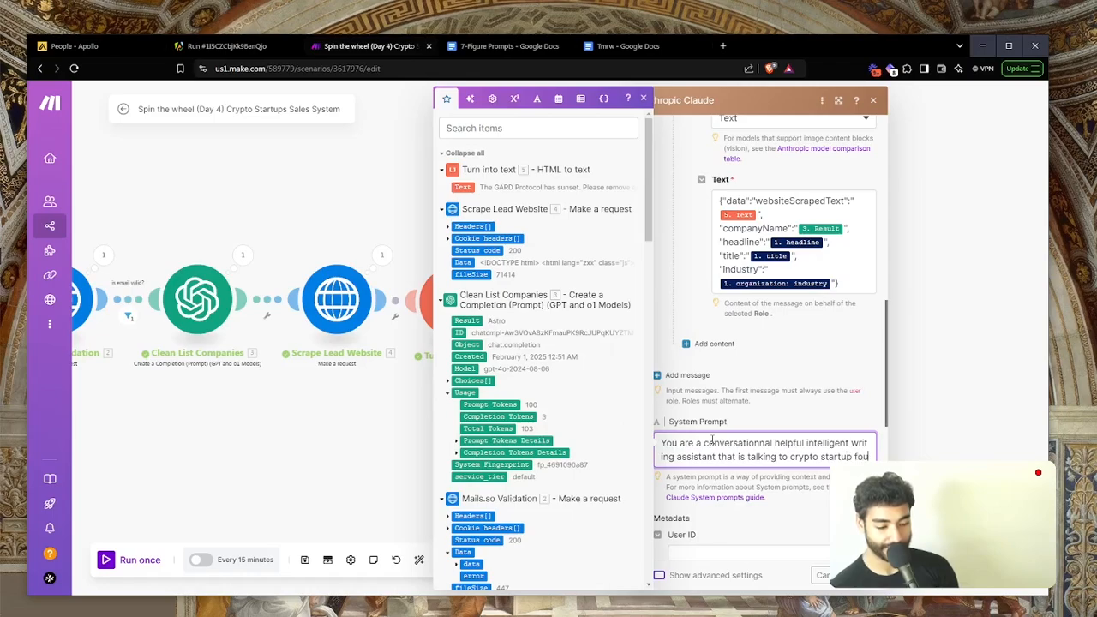
type("nders.")
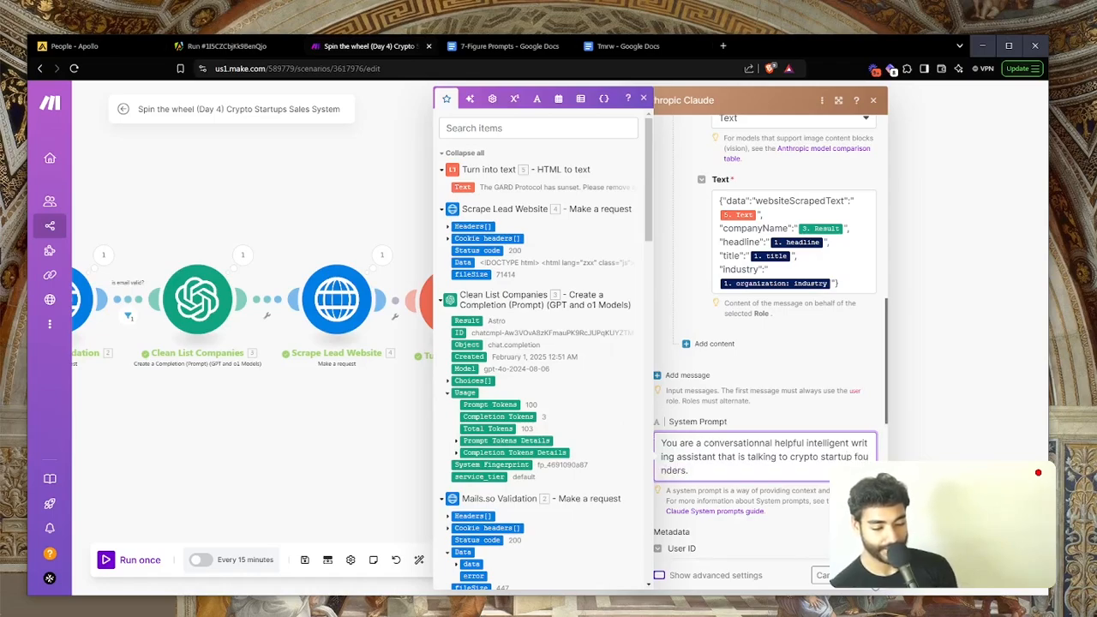
key("Escape")
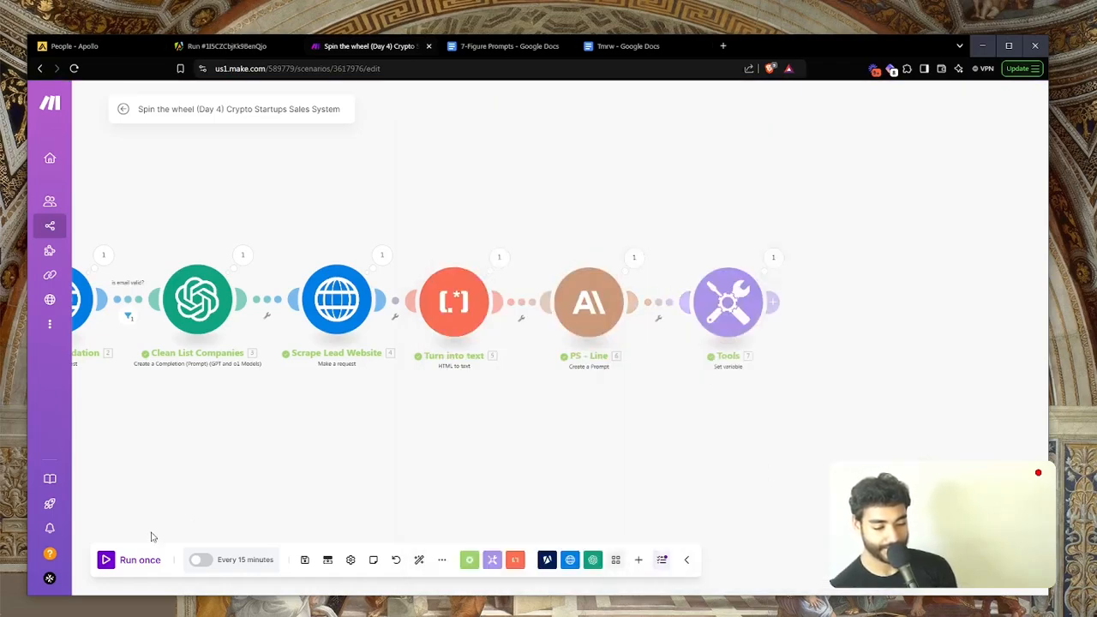
Step: Run the scenario once more and examine the P.S. line in the PS - Line module's text response
left_click(123, 566)
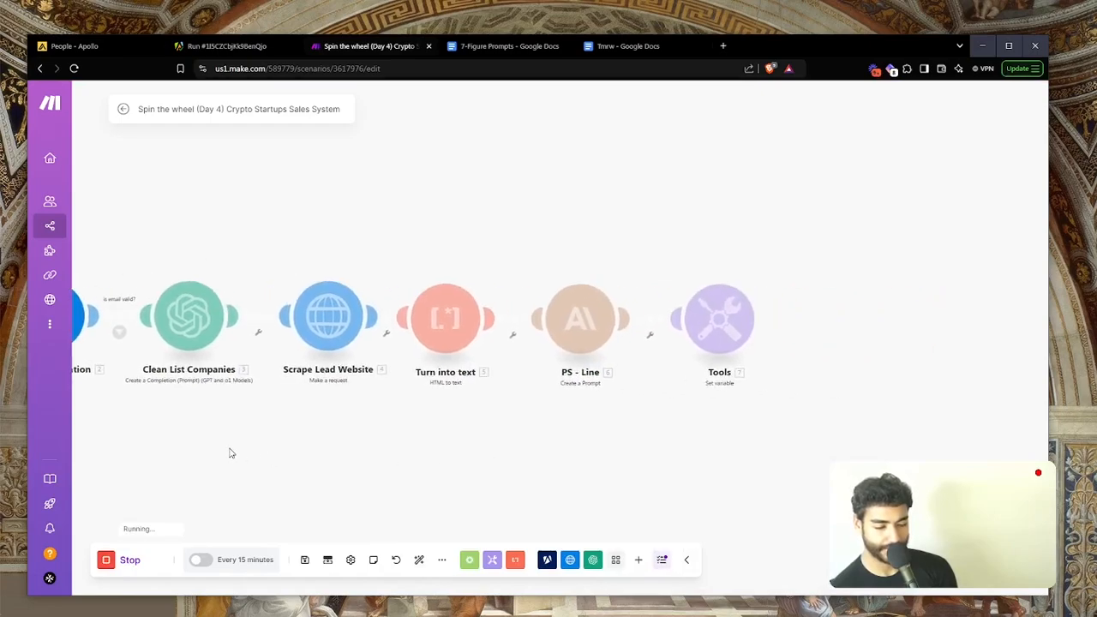
left_click(615, 272)
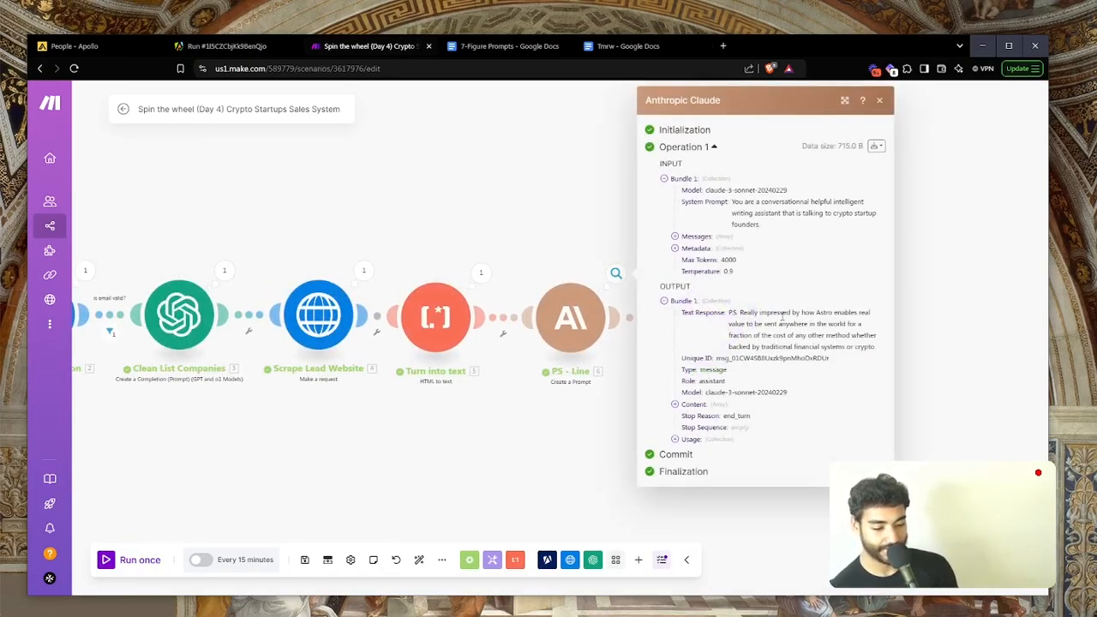
scroll(781, 317, "up", 5)
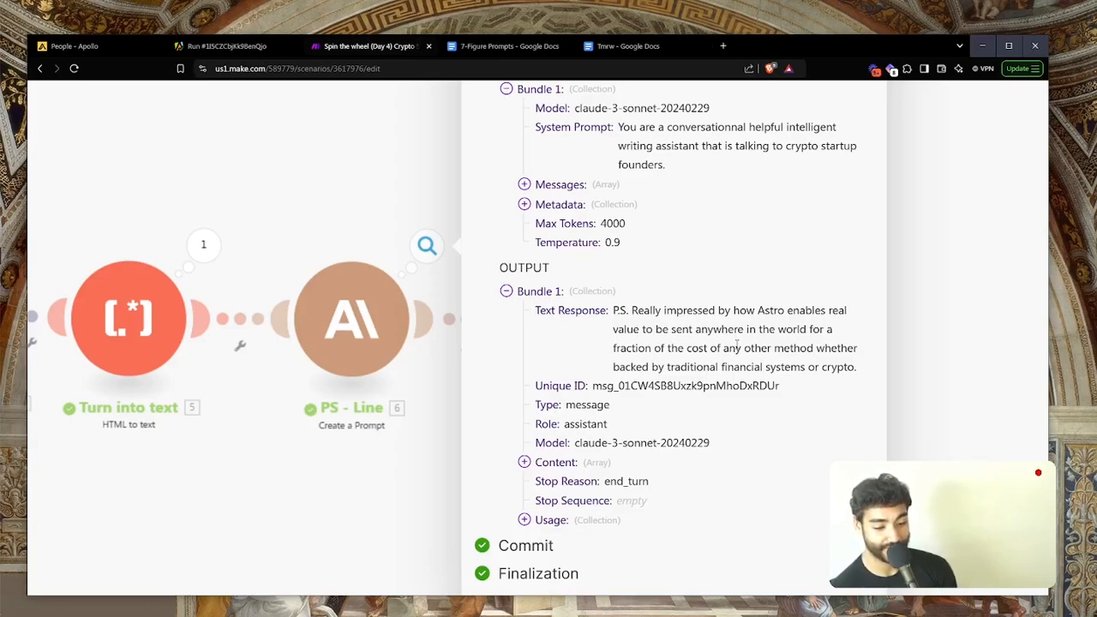
scroll(736, 344, "down", 2)
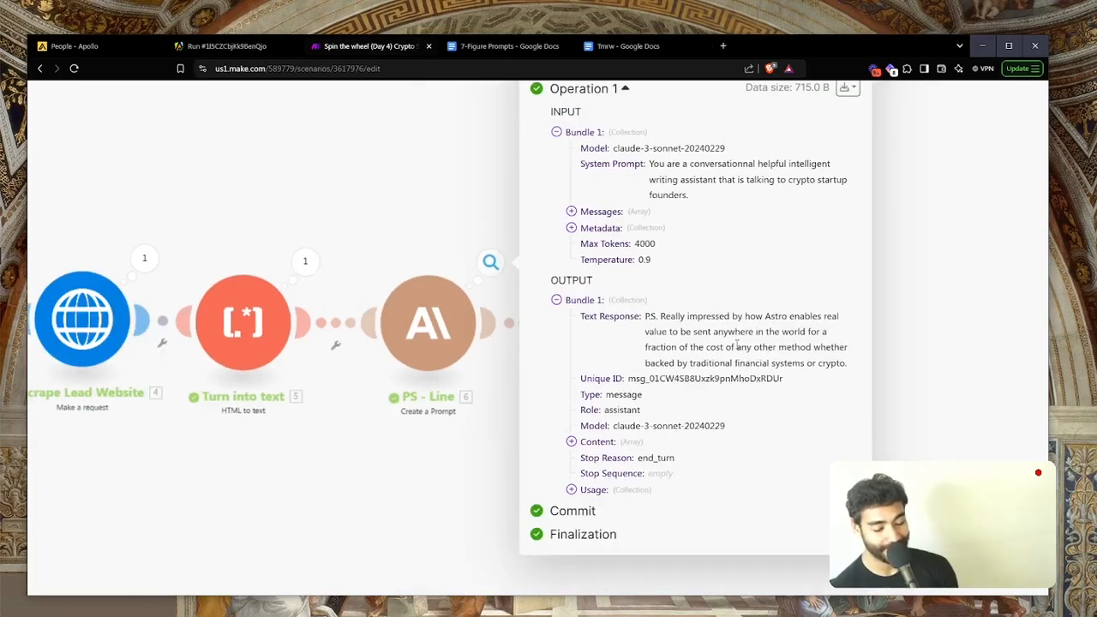
scroll(713, 337, "down", 2)
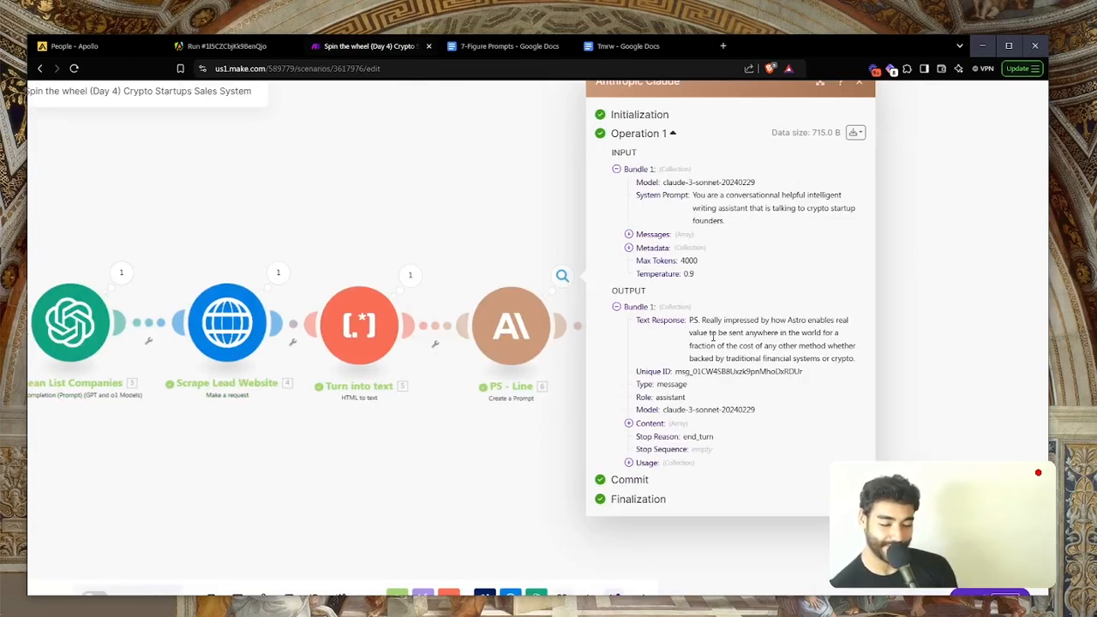
scroll(712, 336, "down", 2)
double_click(741, 336)
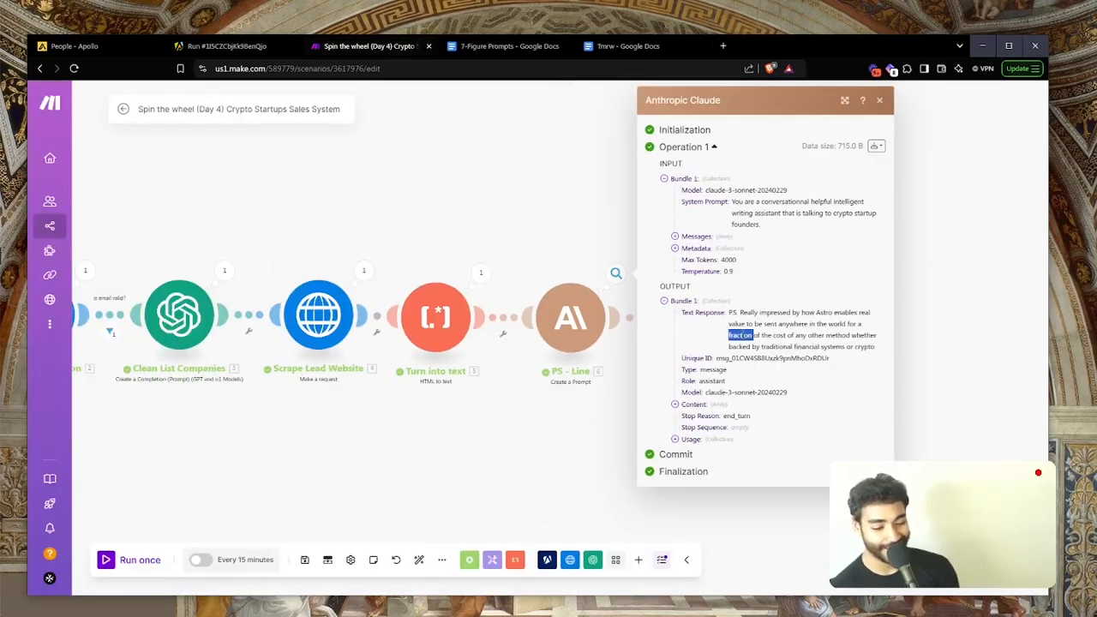
scroll(741, 335, "up", 4)
scroll(842, 317, "down", 2)
triple_click(843, 317)
scroll(842, 317, "up", 2)
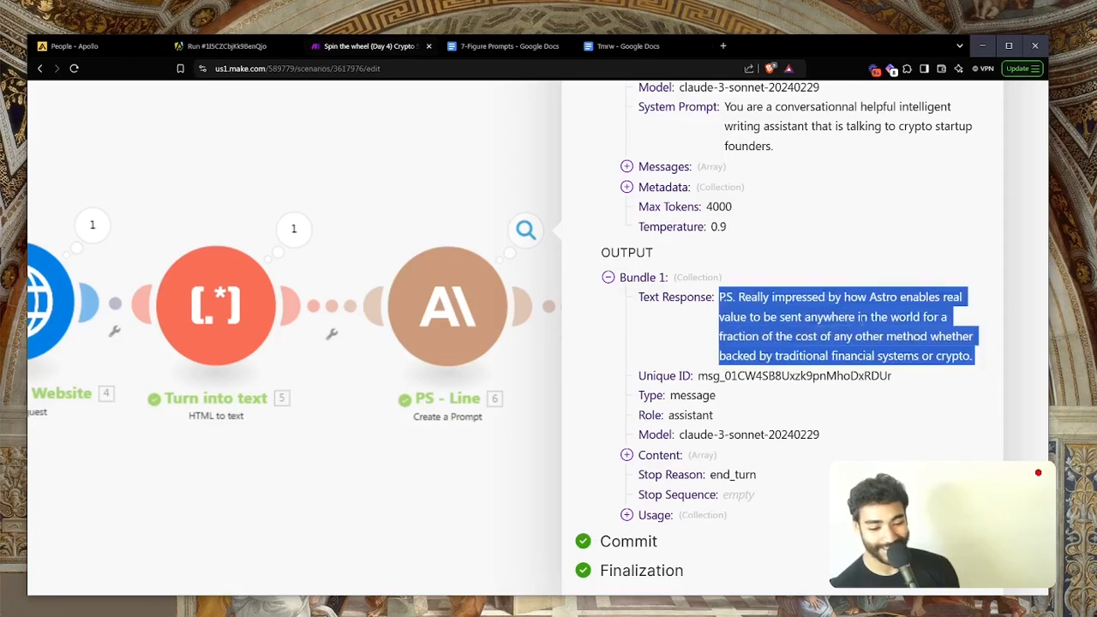
Step: Review the PS - Line module's message text, system prompt and temperature settings, and close the module
left_click(868, 321)
scroll(819, 322, "down", 2)
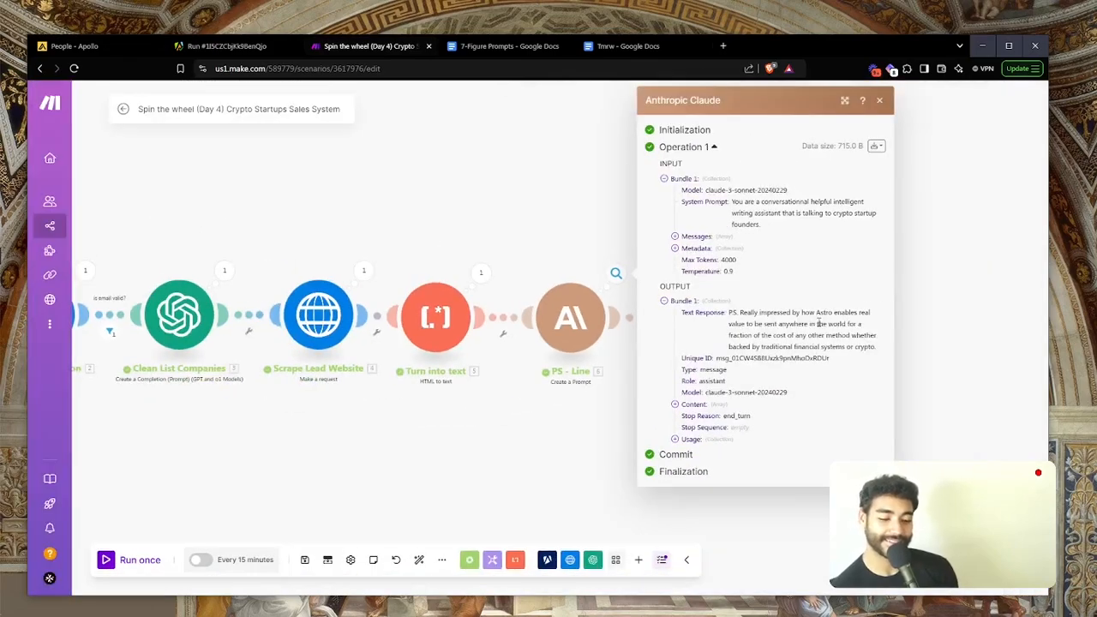
triple_click(820, 323)
left_click(586, 345)
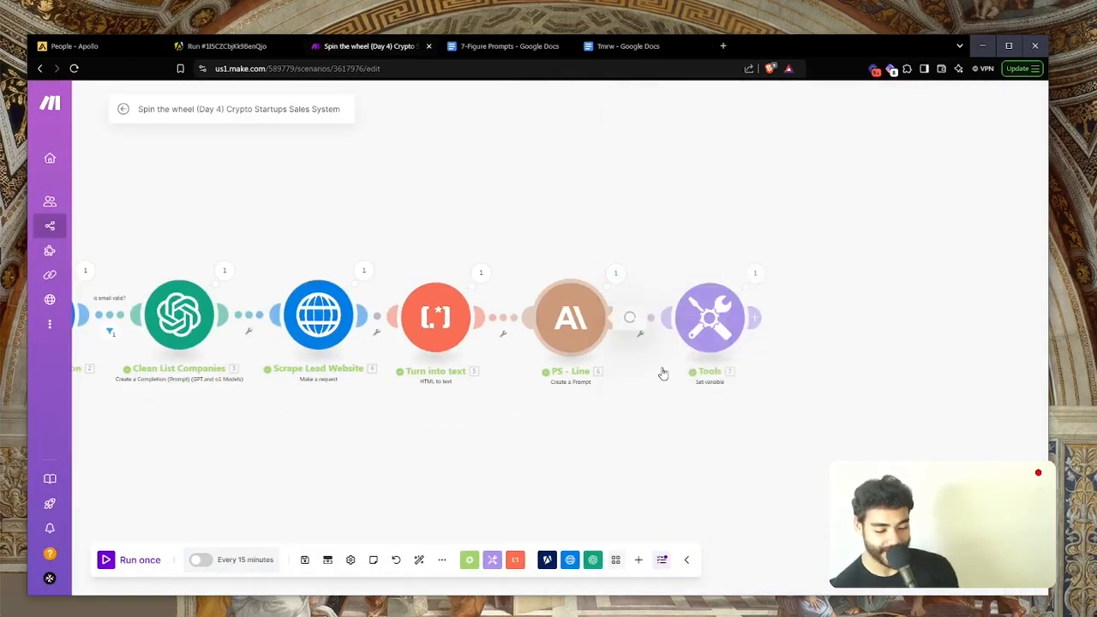
scroll(708, 402, "down", 5)
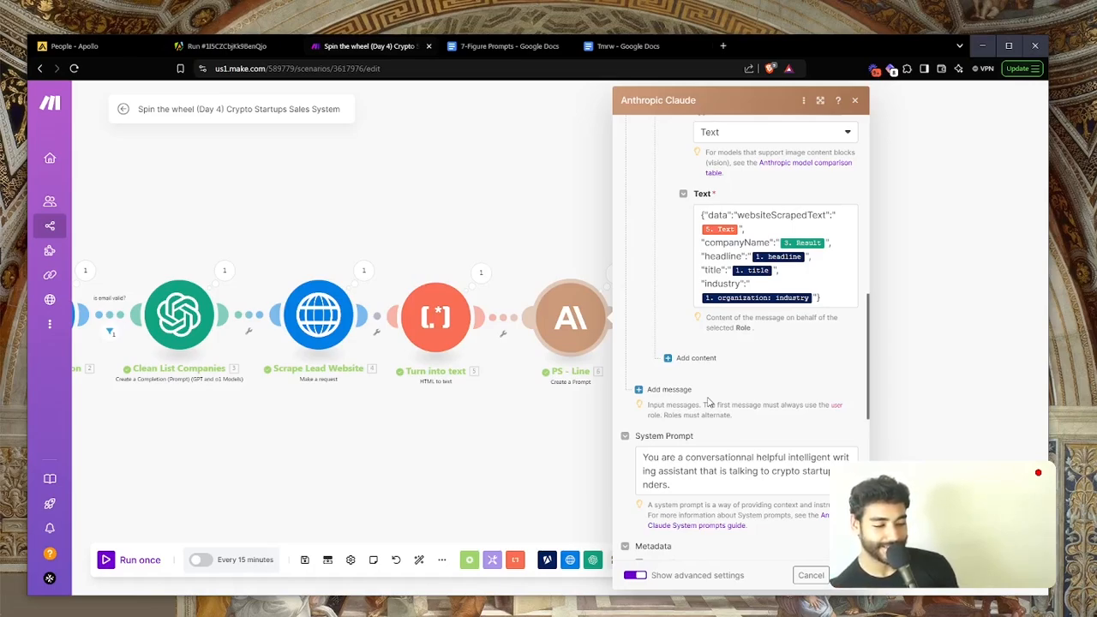
scroll(708, 402, "down", 3)
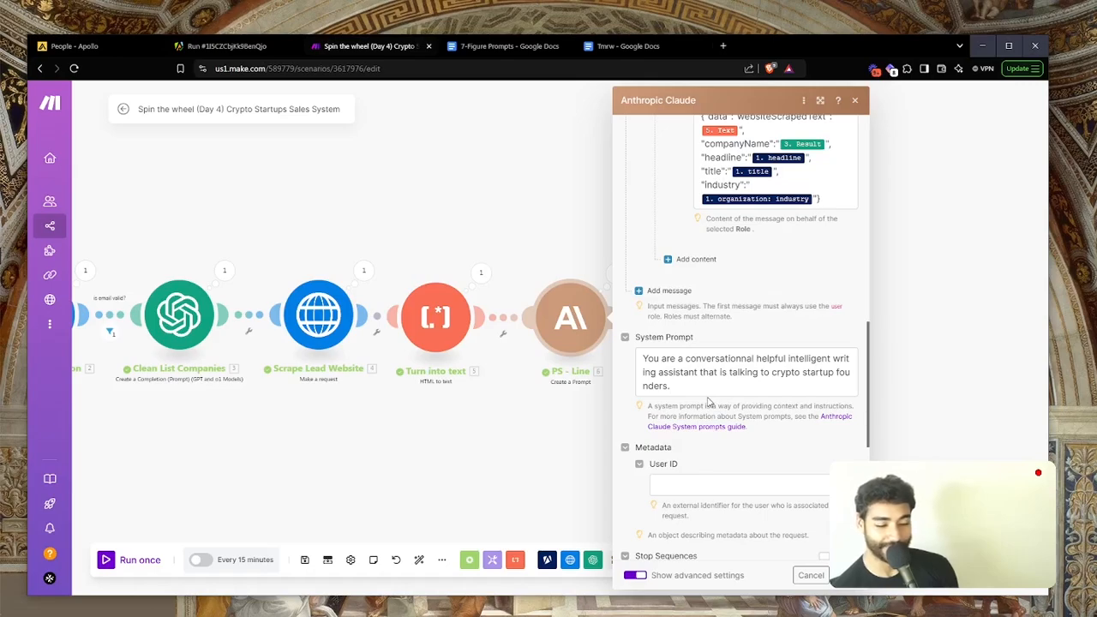
scroll(708, 402, "down", 7)
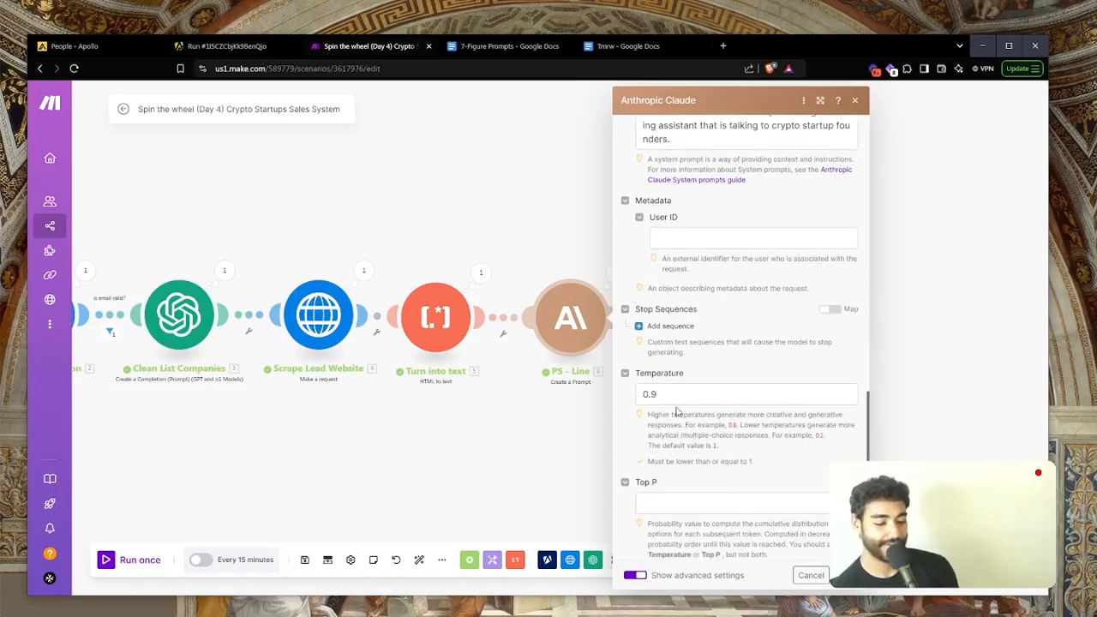
scroll(677, 403, "up", 4)
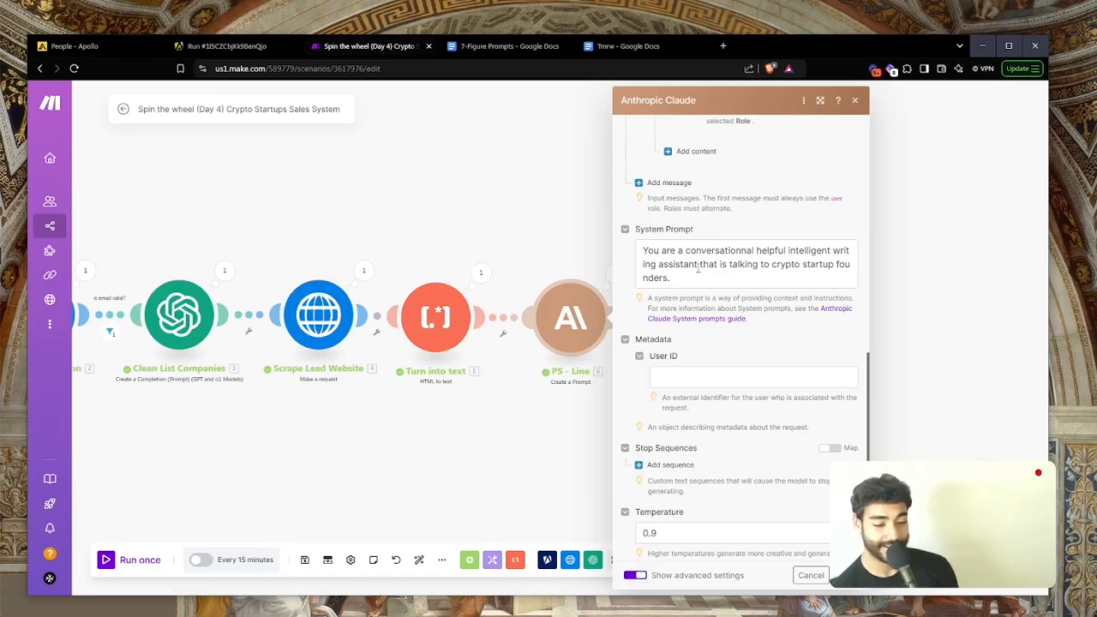
scroll(699, 268, "down", 5)
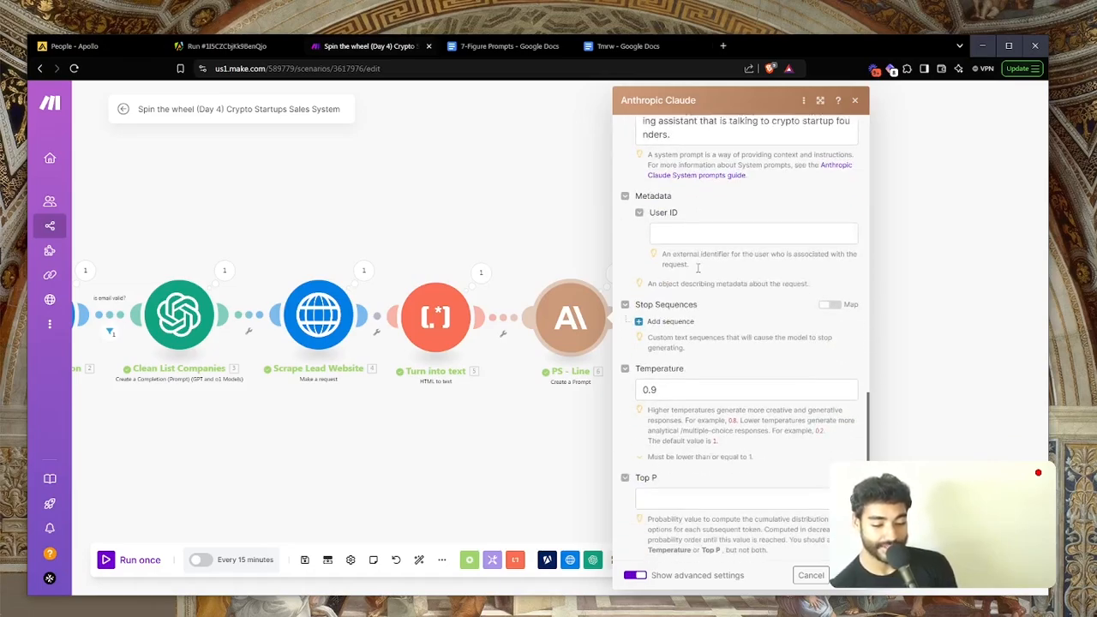
left_click(811, 575)
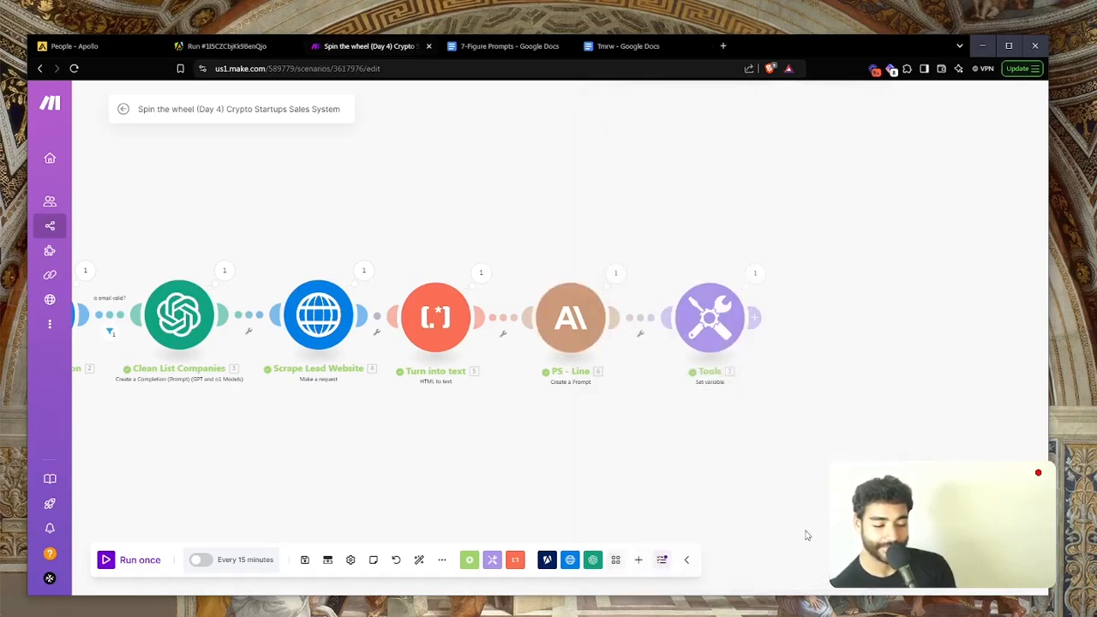
Step: Add an Instantly "Add a Lead to a Campaign" module and connect it after the Tools set-variable module
left_click(639, 561)
type("insta")
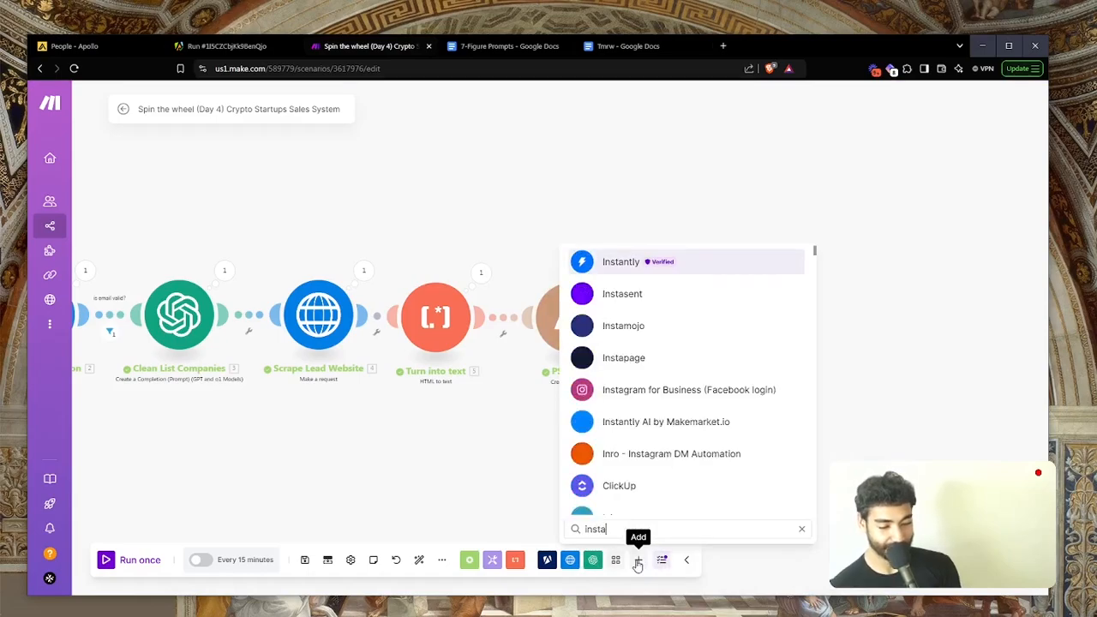
key("Return")
key("Return")
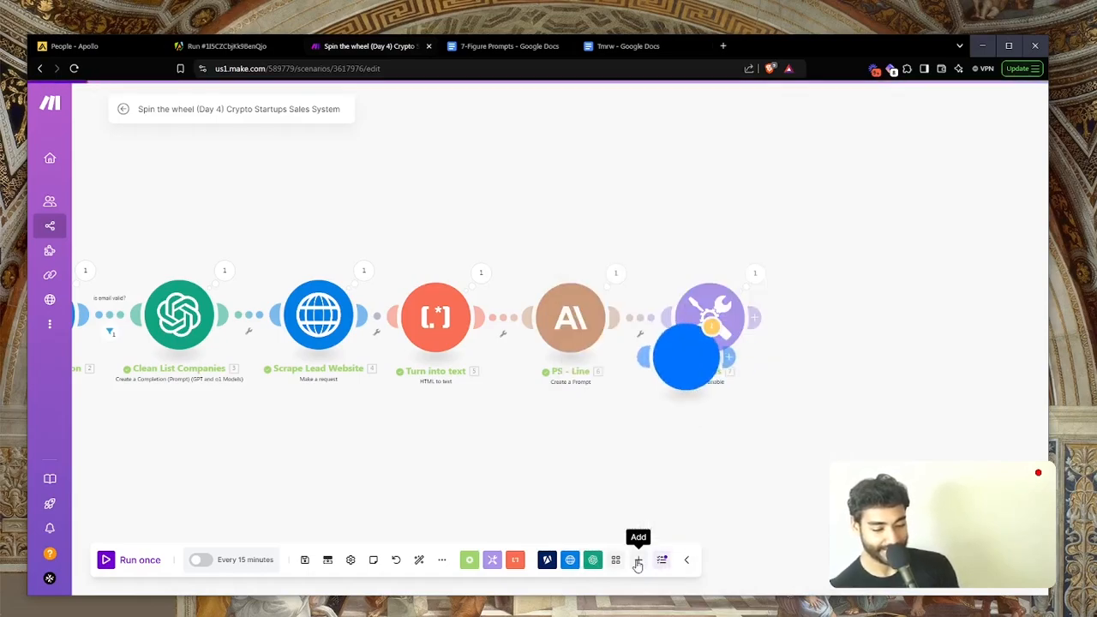
left_click_drag(686, 355, 852, 315)
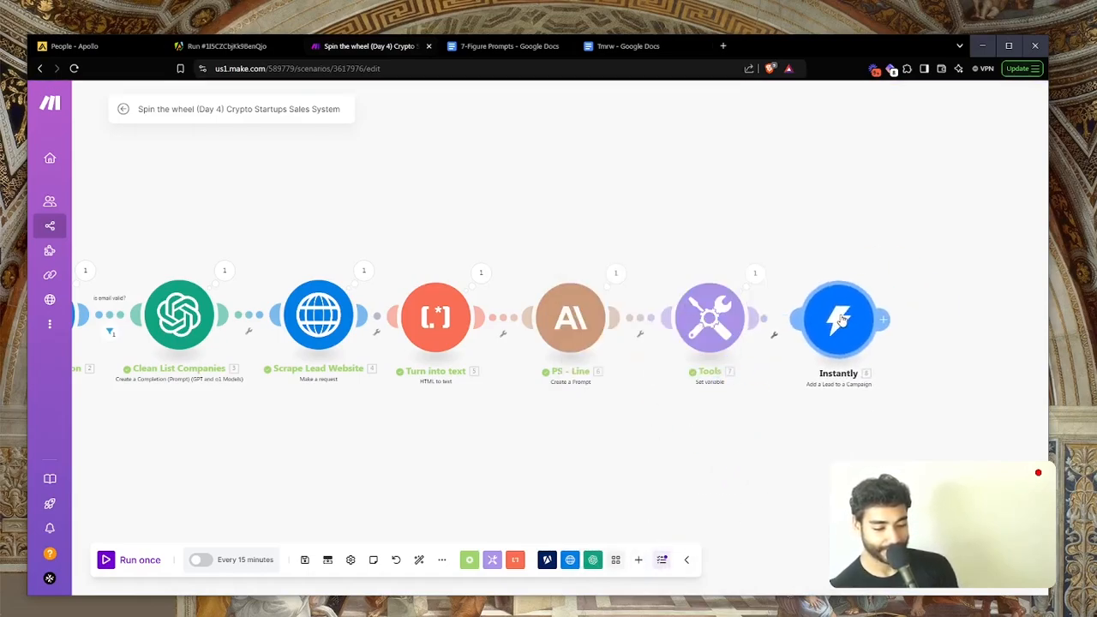
Step: Open instantly.ai alongside the scenario and log in to the Instantly account
mouse_move(4, 356)
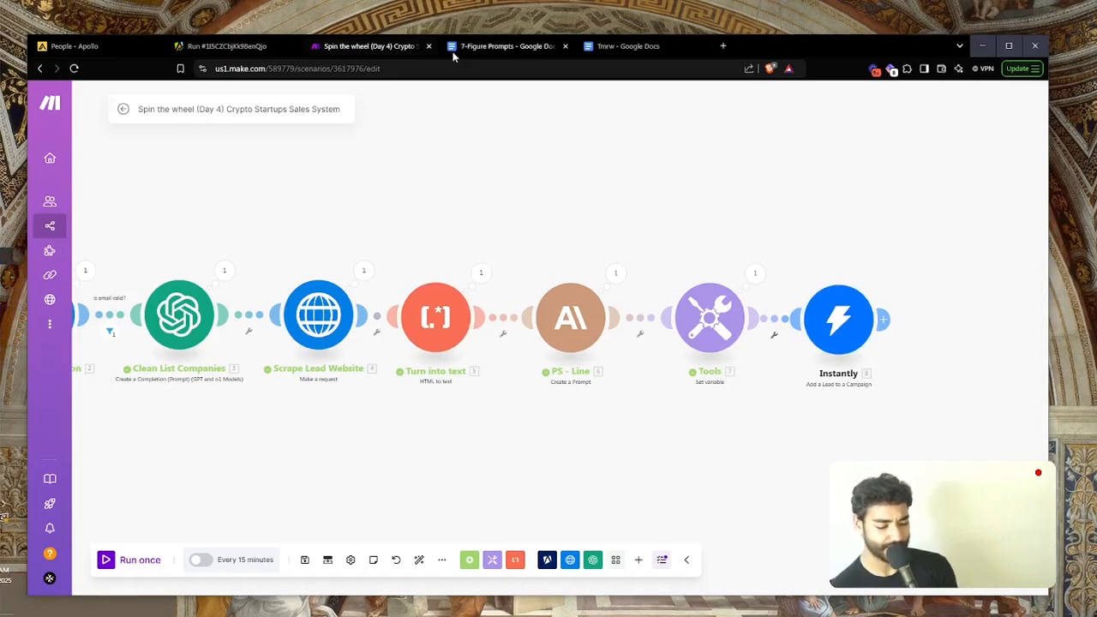
key("ctrl+t")
type("instantly.ai")
key("Return")
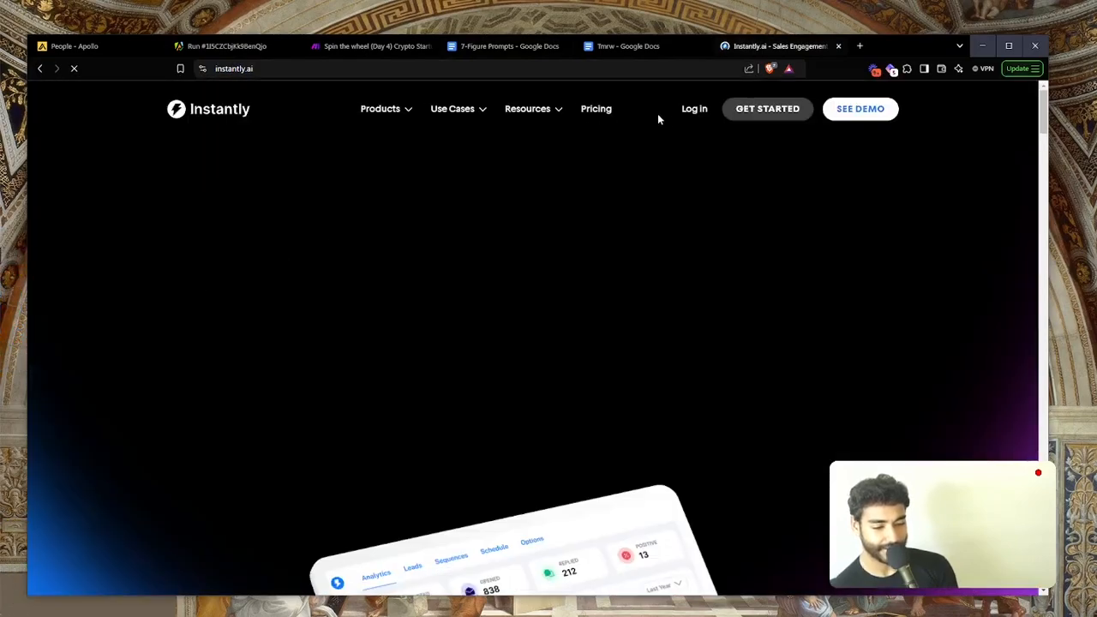
left_click(692, 109)
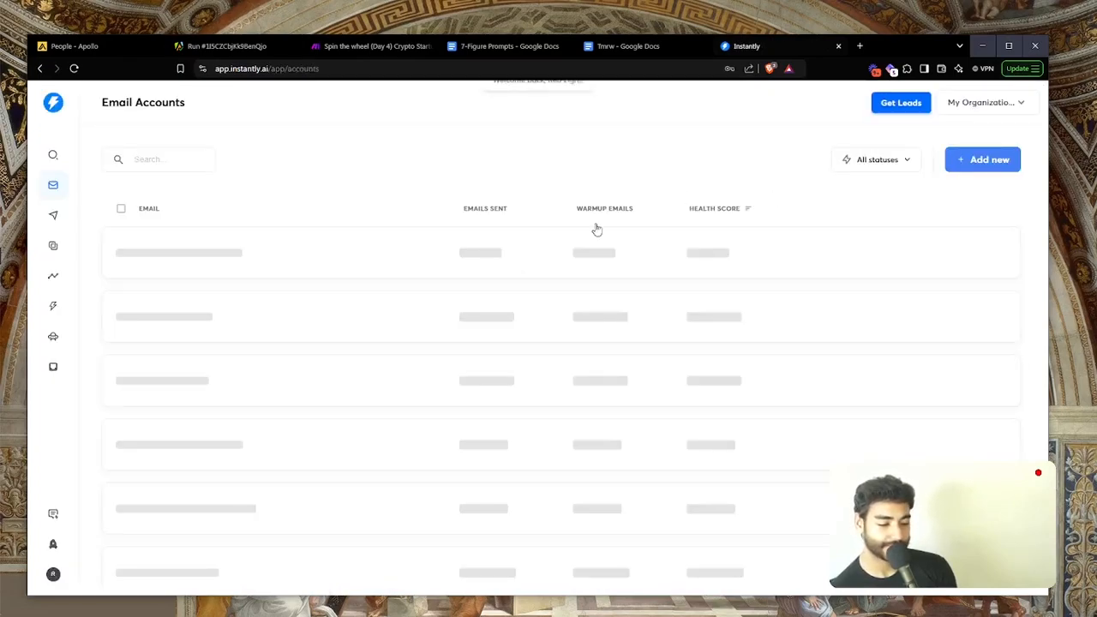
left_click(53, 216)
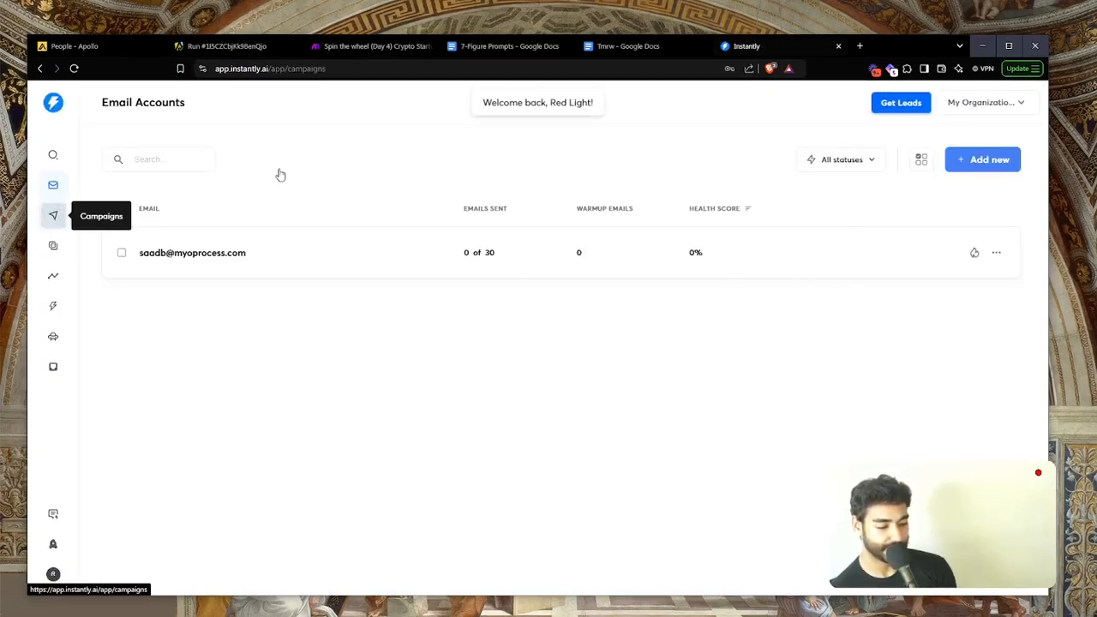
left_click(952, 160)
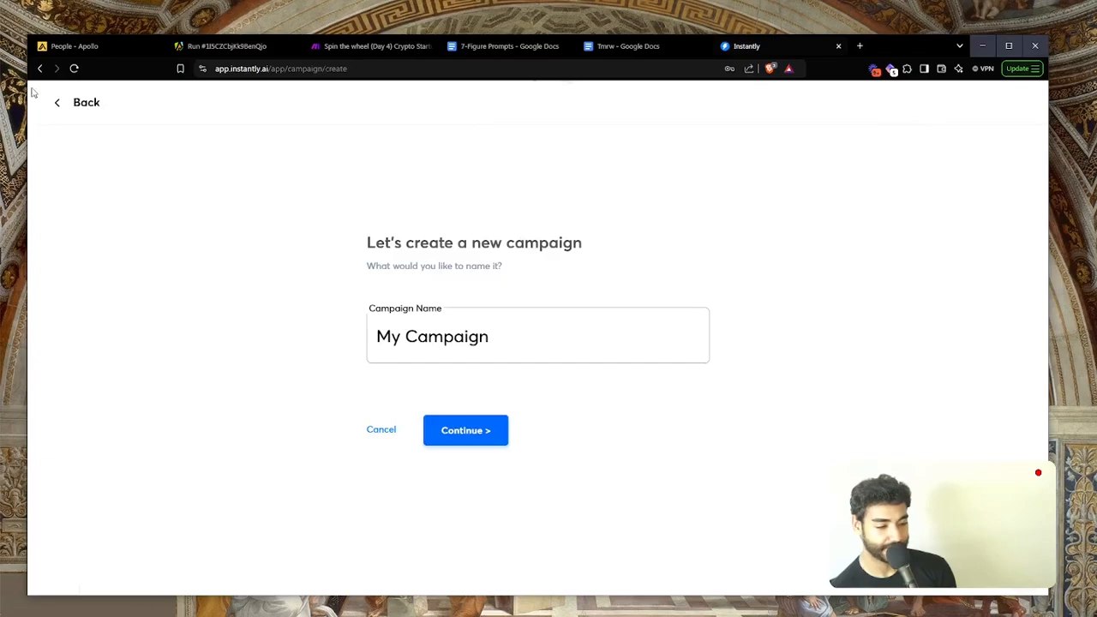
left_click(73, 104)
left_click(52, 185)
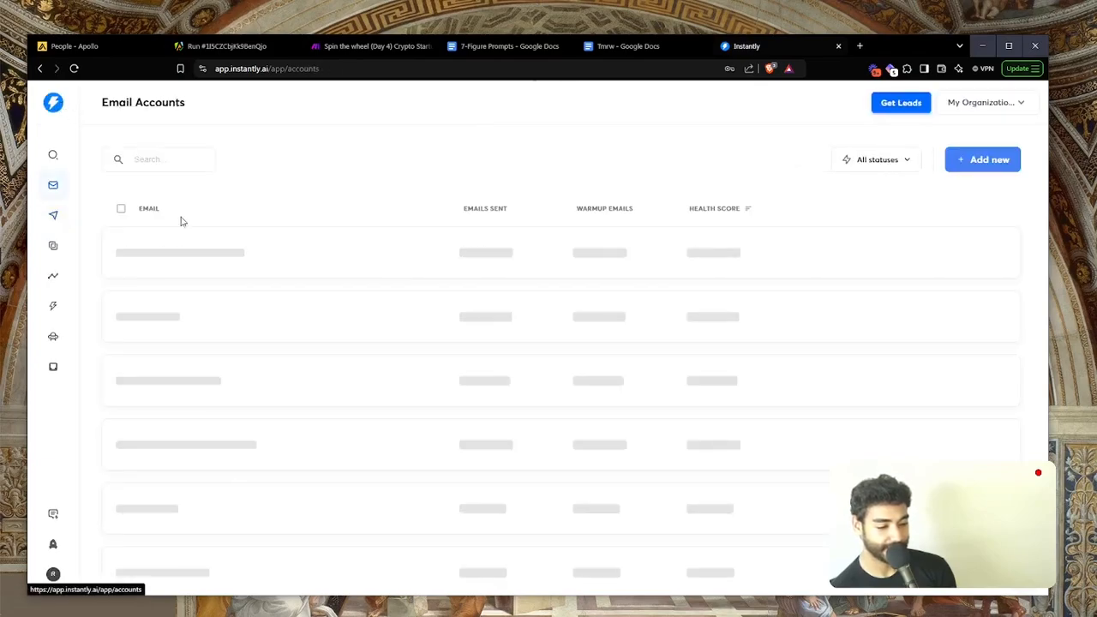
Step: Create a new Instantly campaign named "Crypto" from the campaigns overview
left_click(52, 215)
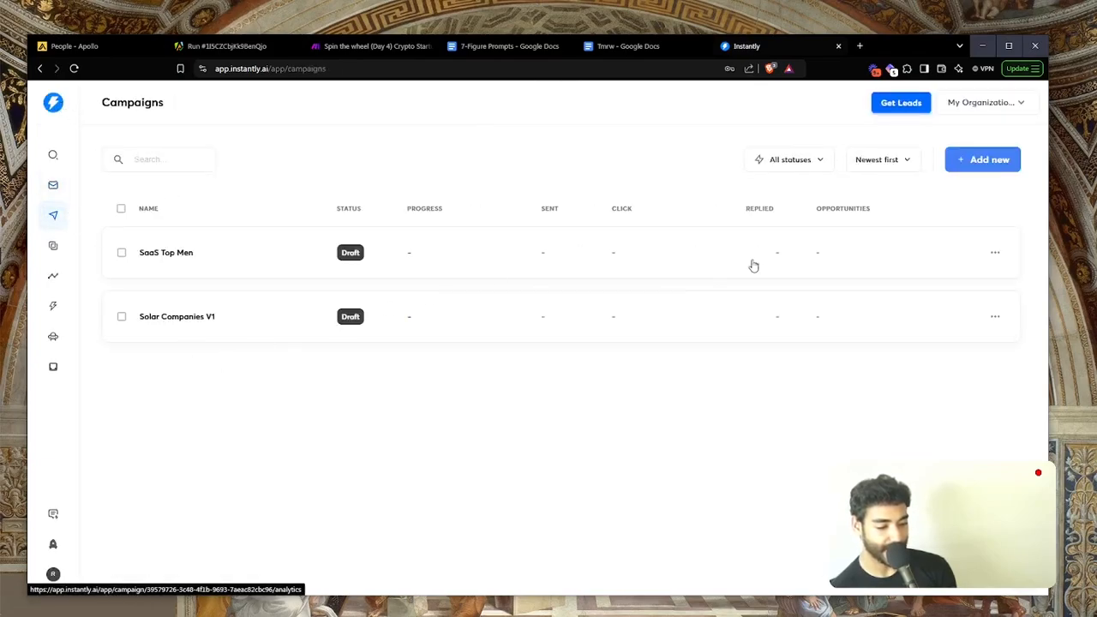
left_click(982, 170)
triple_click(530, 316)
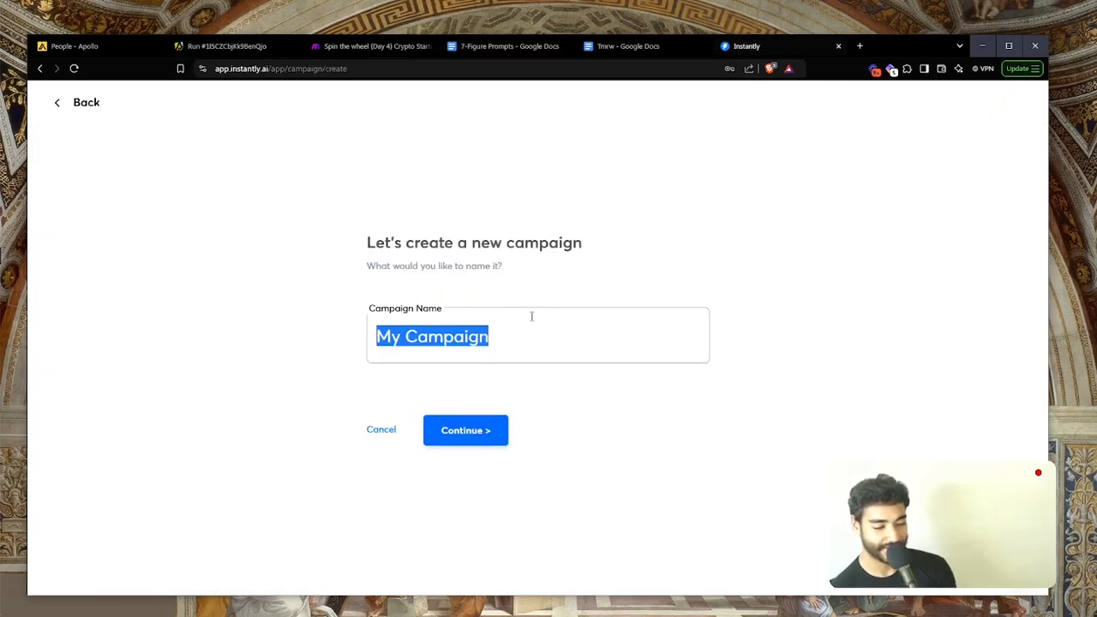
type("Crypto")
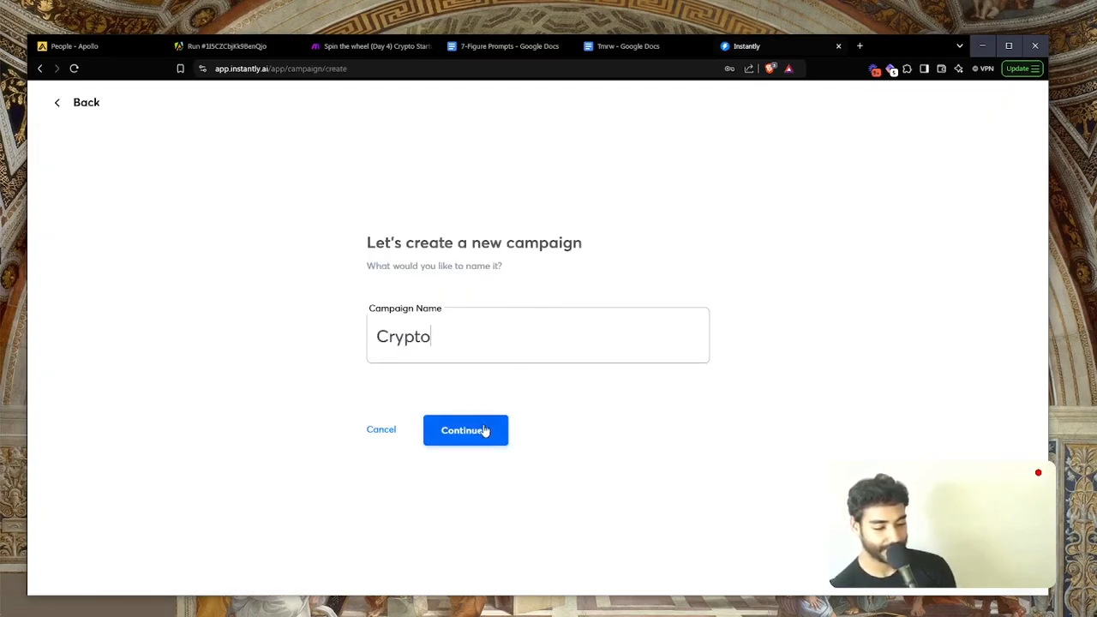
left_click(484, 430)
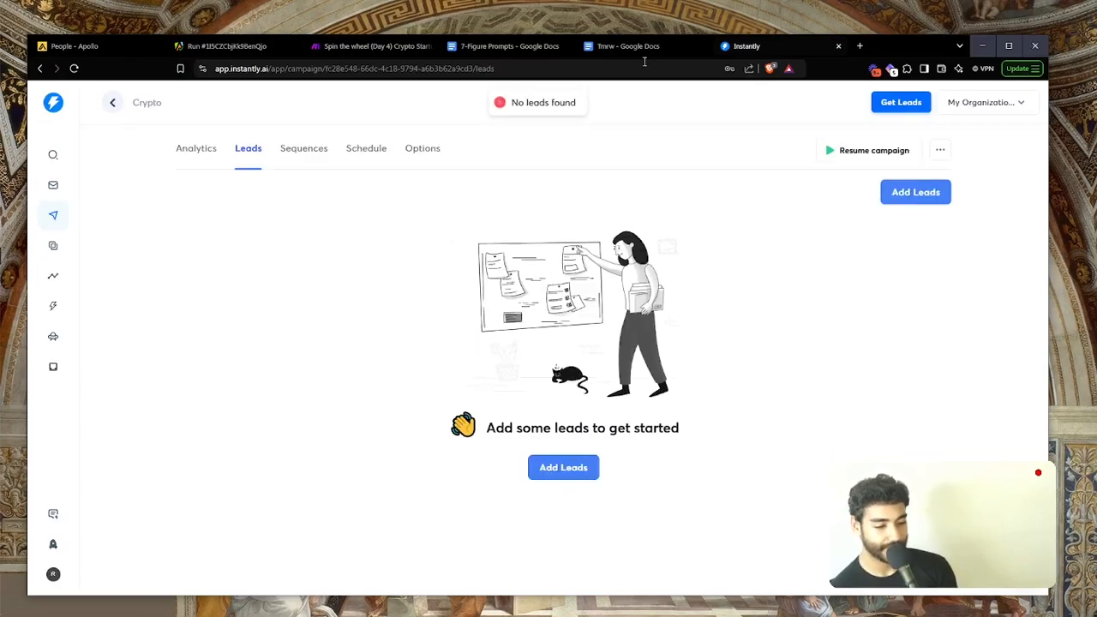
Step: Switch back to the Make scenario and choose Crypto as the Instantly module's campaign
left_click(354, 46)
left_click(840, 300)
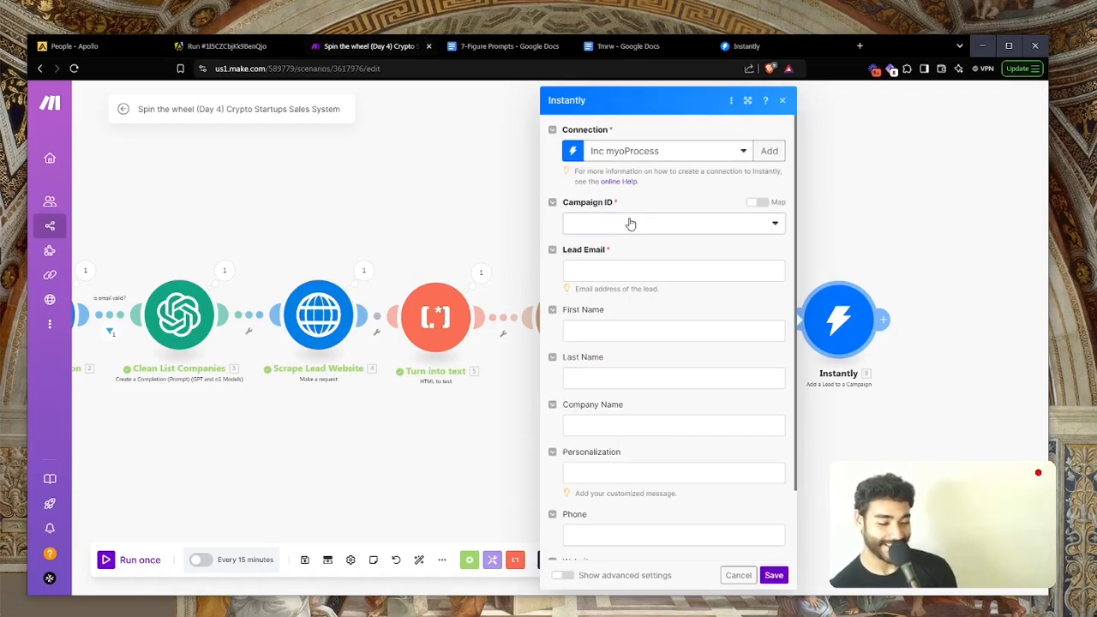
left_click(630, 225)
left_click(605, 244)
scroll(609, 248, "down", 1)
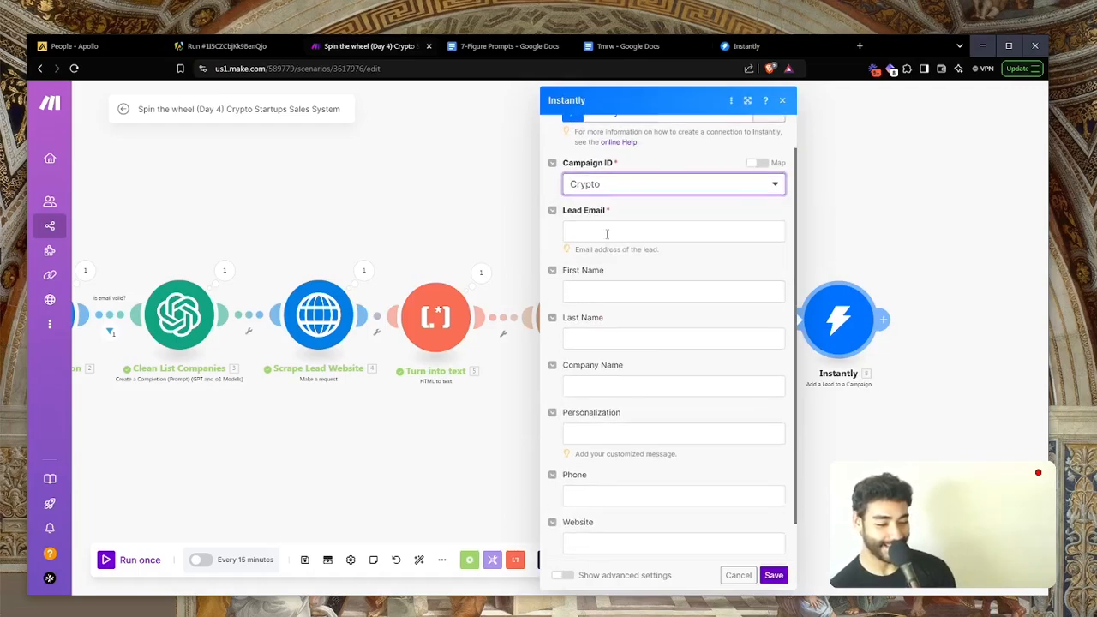
Step: Map the Instantly module's lead email to the email value returned by the Mails.so Validation module
left_click(625, 232)
scroll(834, 280, "down", 10)
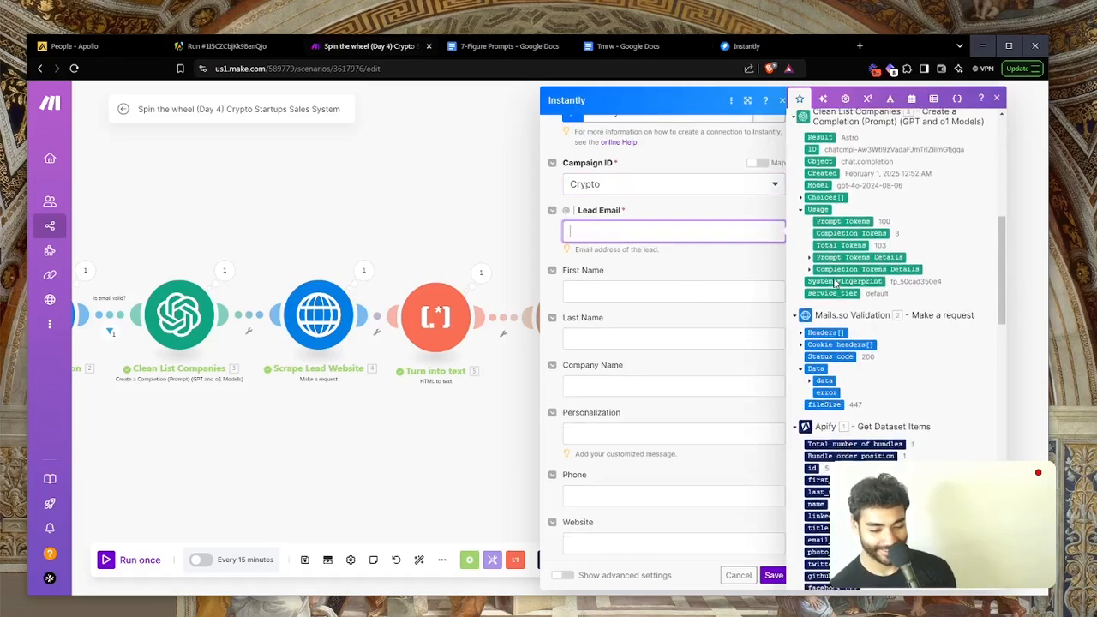
scroll(833, 276, "up", 10)
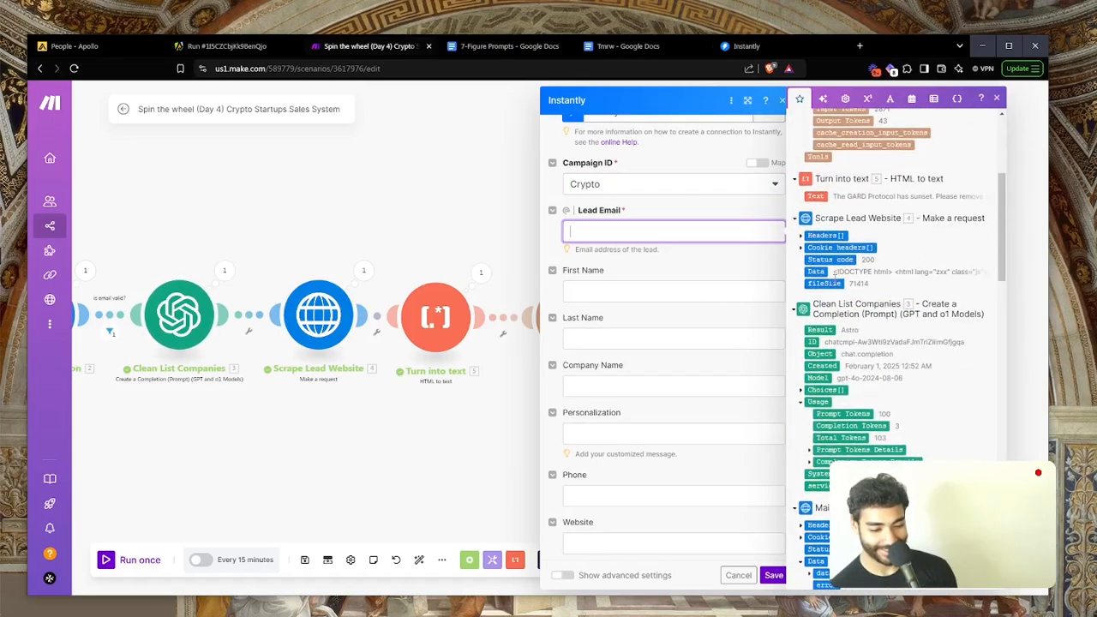
scroll(822, 265, "up", 2)
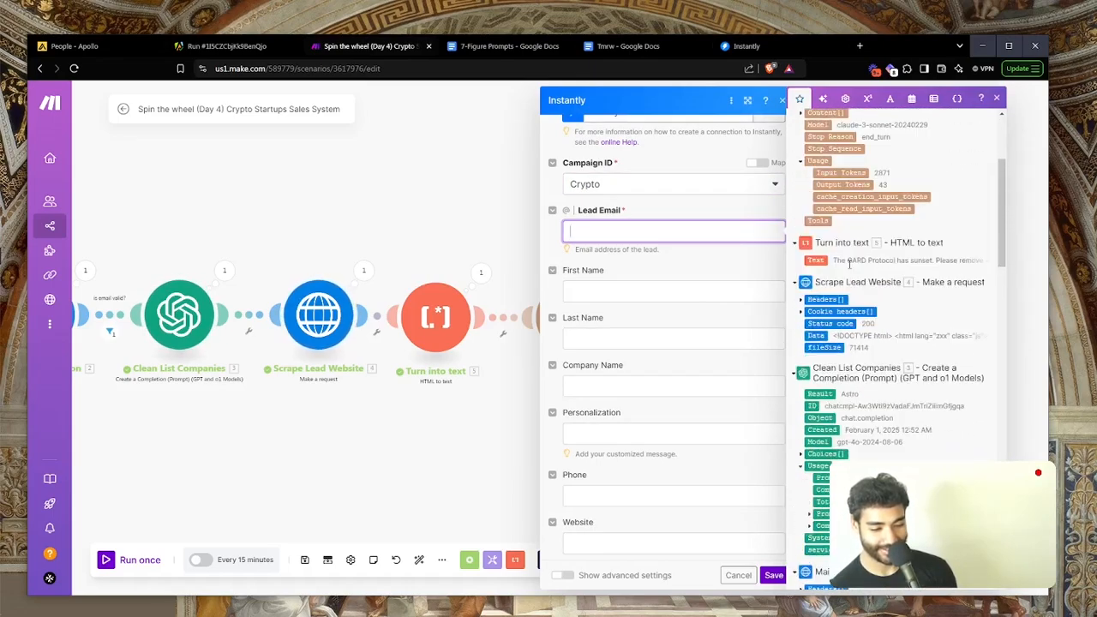
scroll(844, 266, "down", 2)
scroll(861, 300, "down", 10)
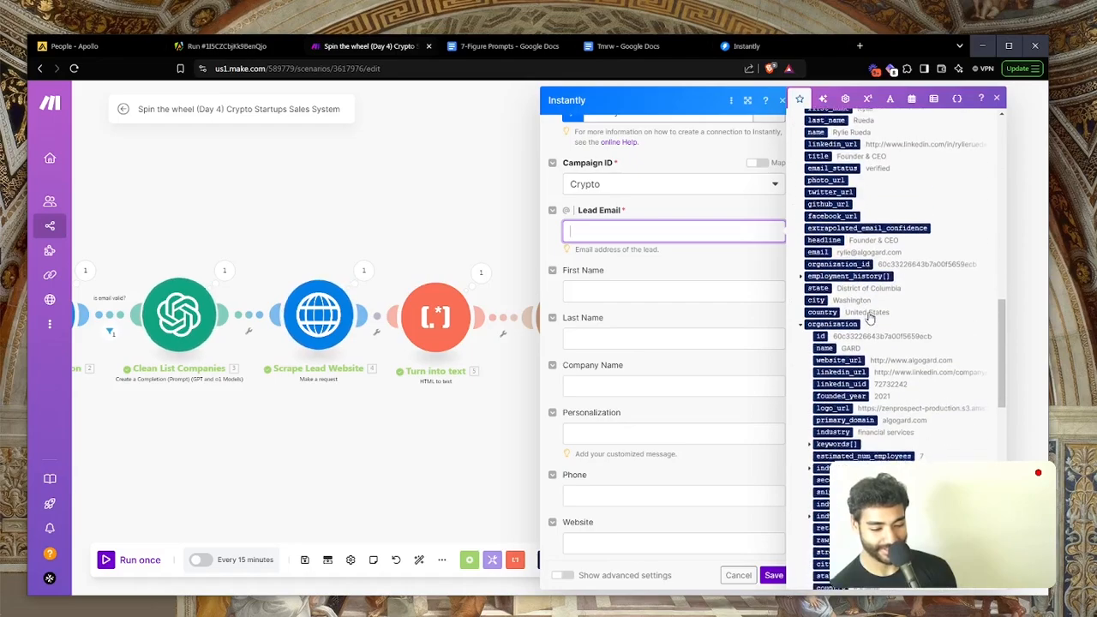
scroll(866, 318, "up", 5)
scroll(870, 317, "up", 3)
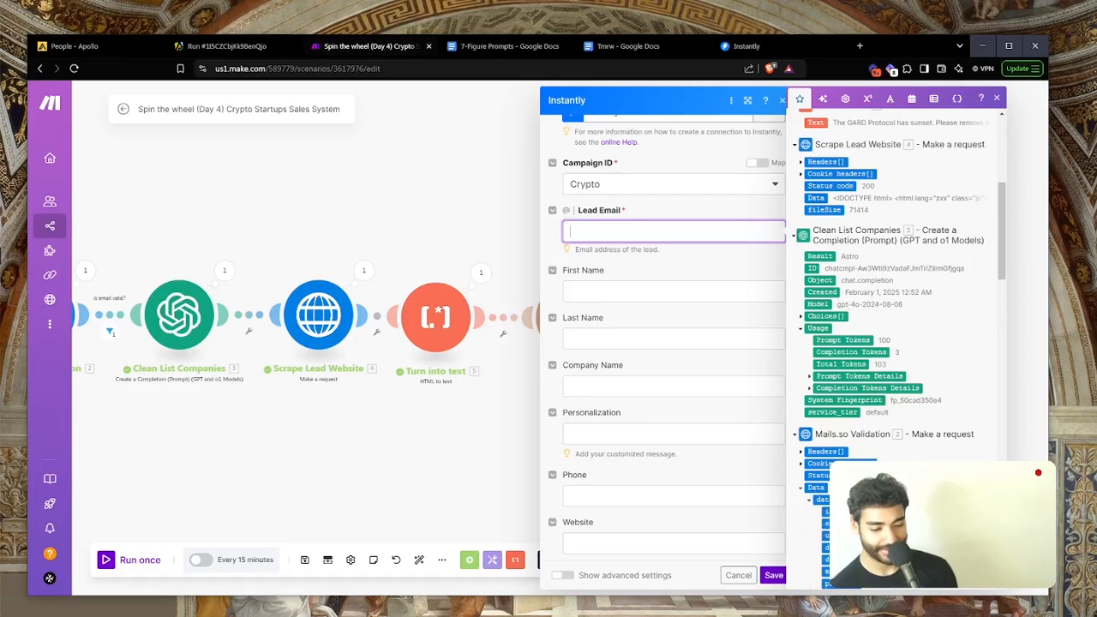
scroll(873, 339, "down", 3)
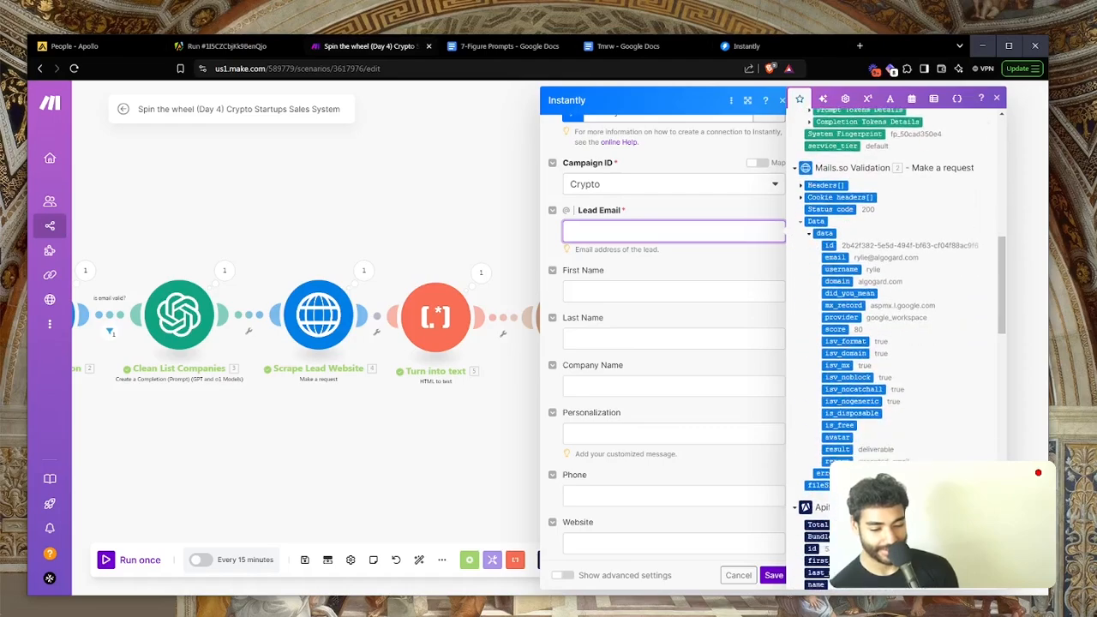
left_click(838, 255)
Step: Map the lead's First Name and Last Name to first_name and last_name from the Apify dataset items
key("Tab")
scroll(871, 273, "down", 5)
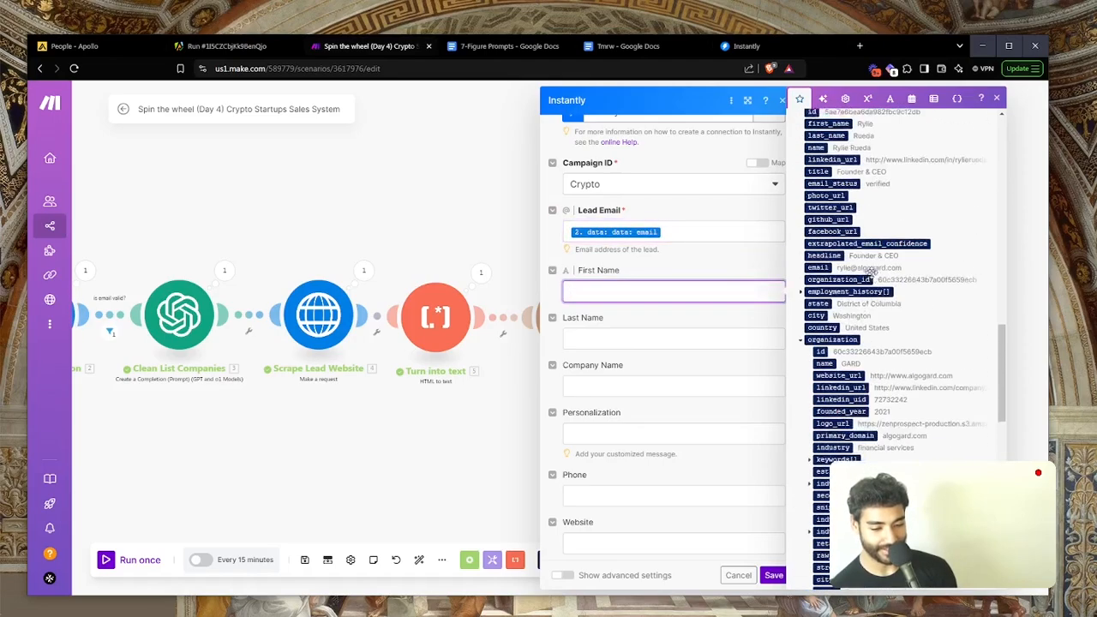
scroll(871, 270, "up", 3)
left_click(831, 243)
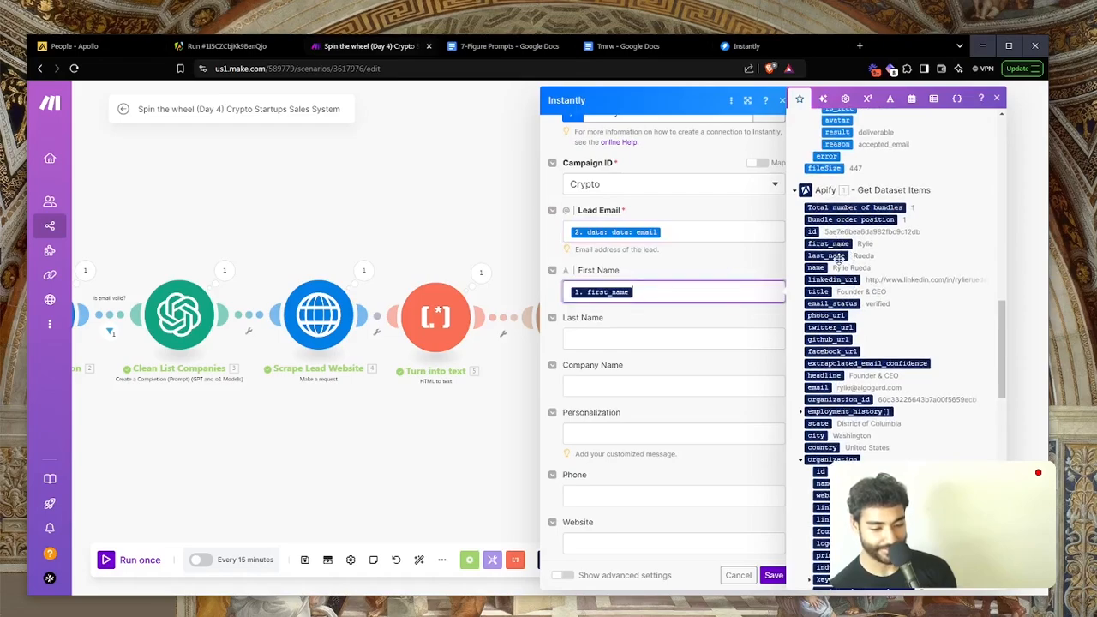
key("Tab")
left_click(838, 256)
Step: Map Company Name to the Clean List Companies result and Personalization to the dream email variable from the Tools module
key("Tab")
scroll(898, 255, "up", 5)
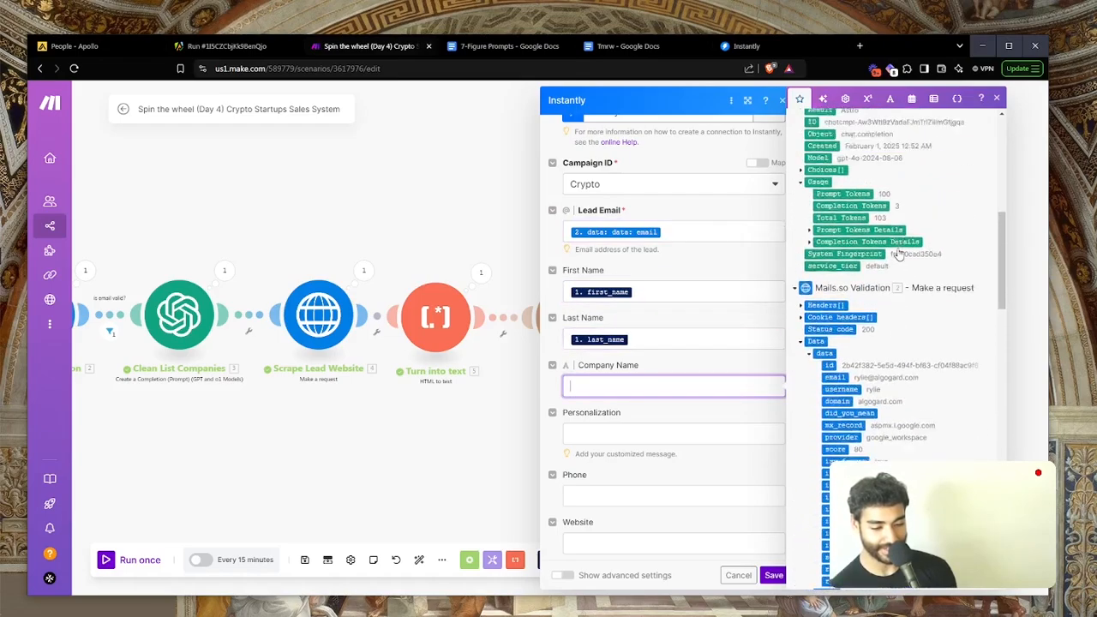
left_click(817, 150)
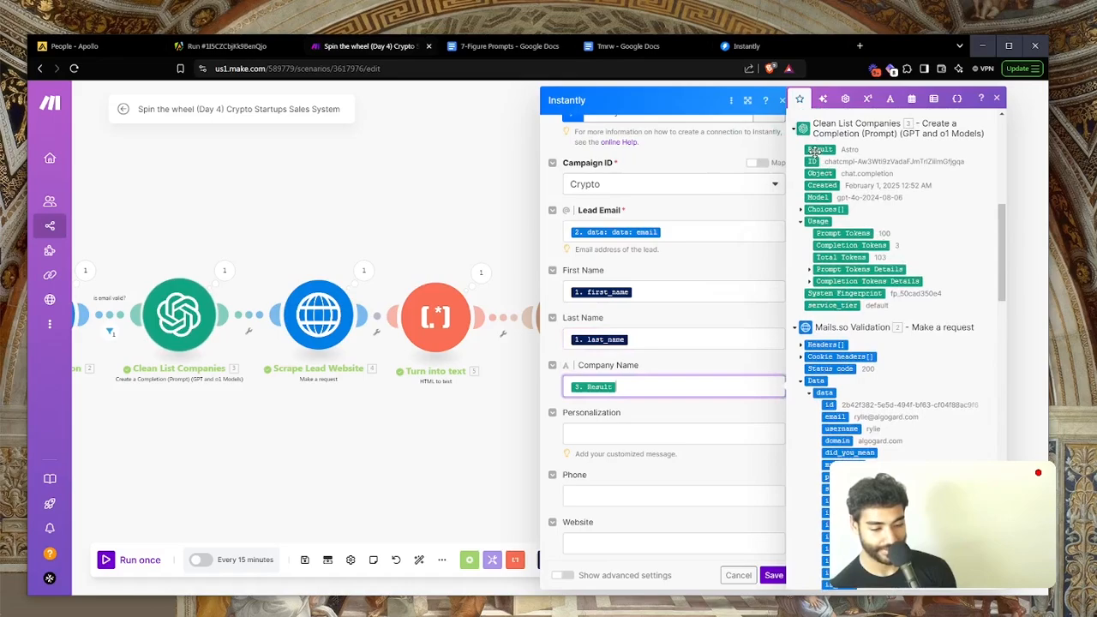
key("Tab")
scroll(891, 258, "up", 10)
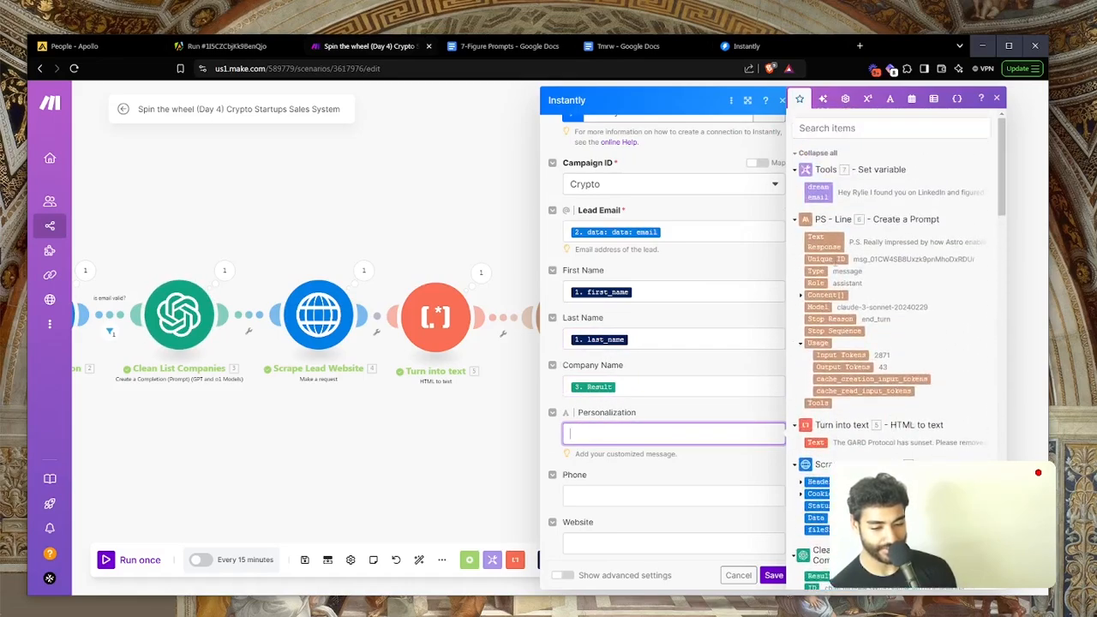
left_click(817, 194)
scroll(682, 393, "down", 1)
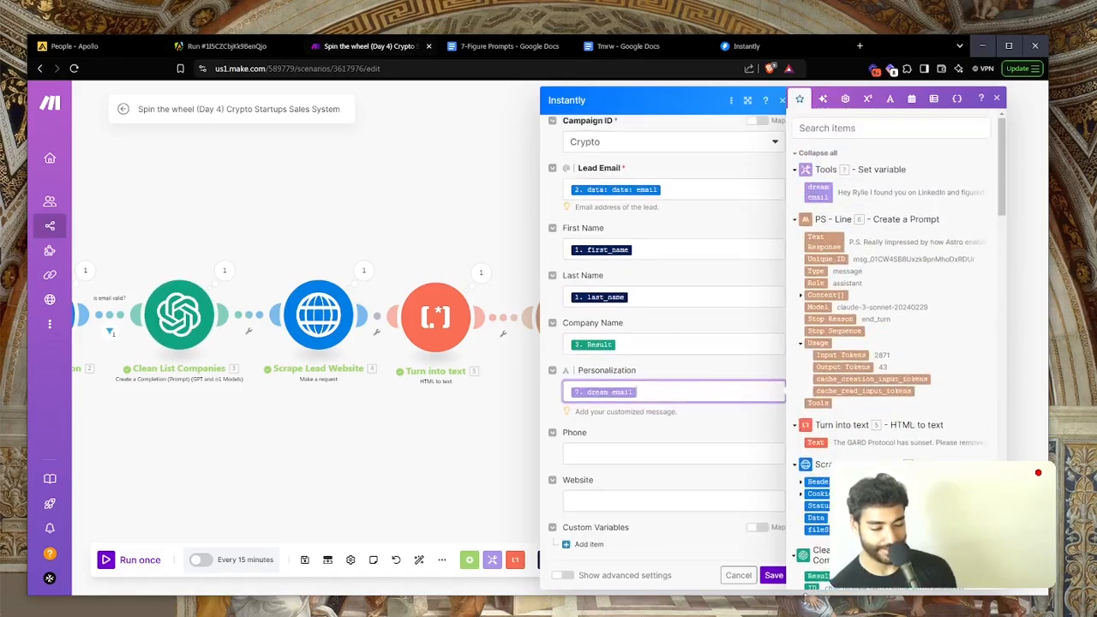
Step: Save the Instantly module's field mappings and set the Apify dataset module's item limit to 30
left_click(774, 575)
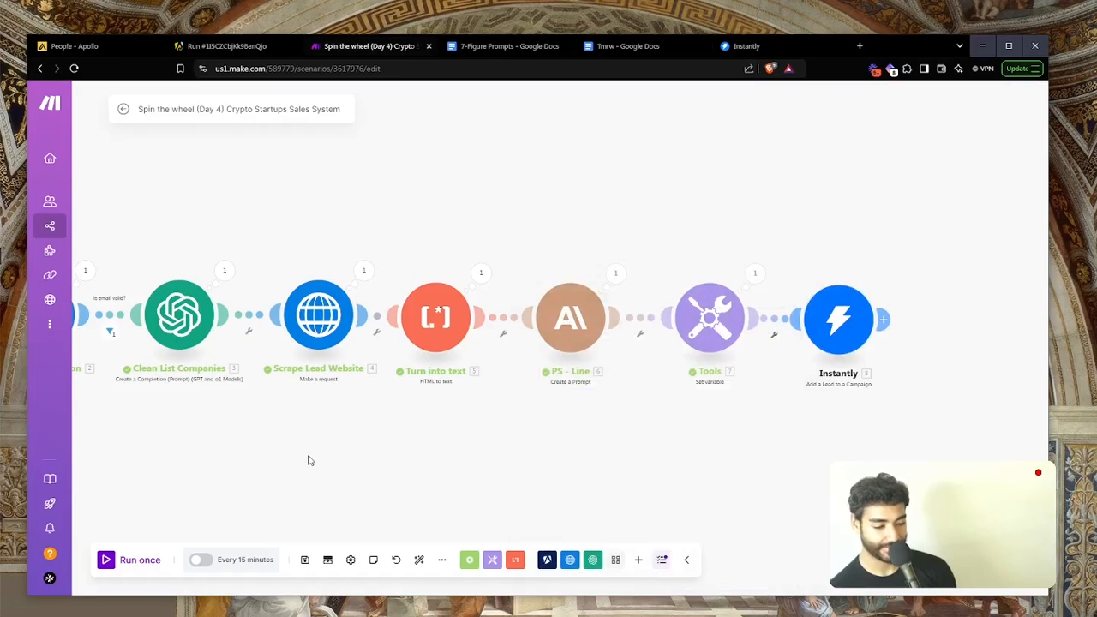
scroll(310, 460, "left", 5)
left_click(179, 310)
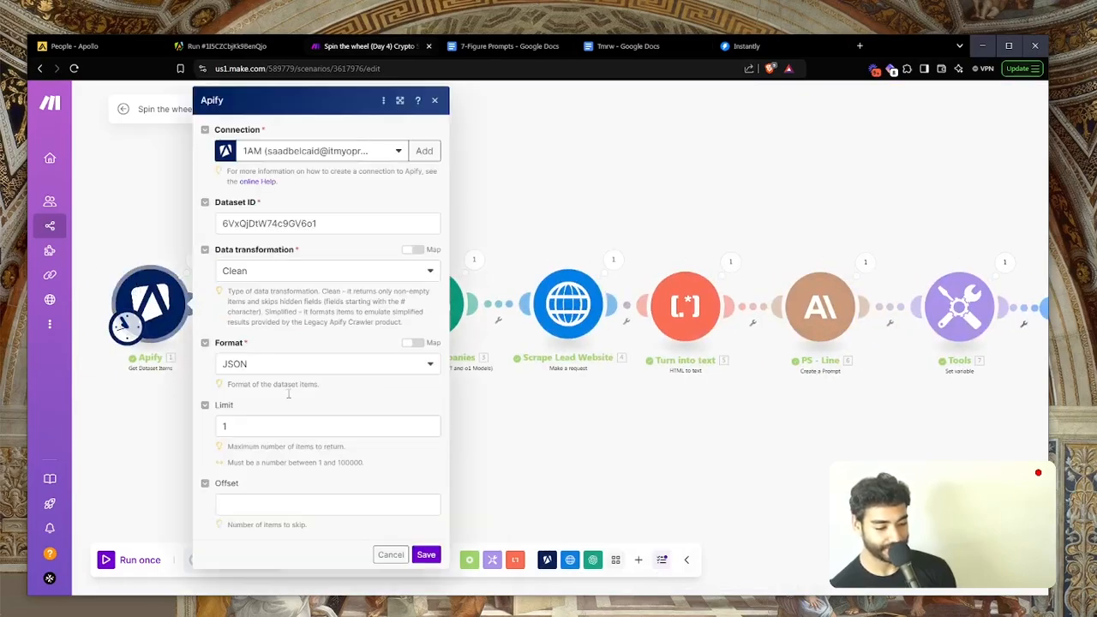
left_click(238, 428)
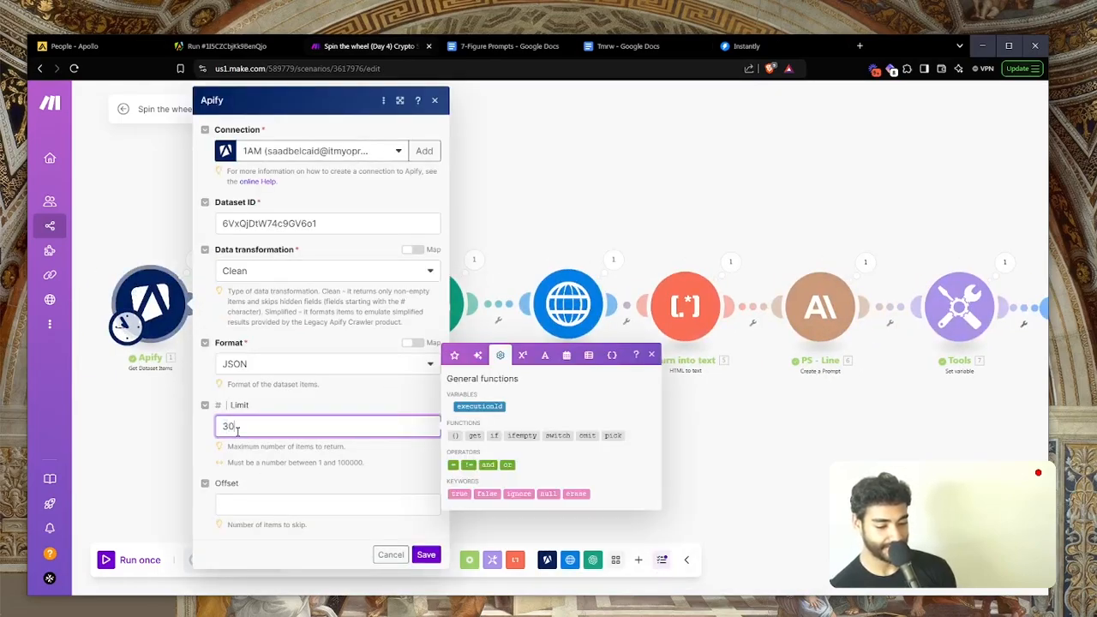
left_click(426, 555)
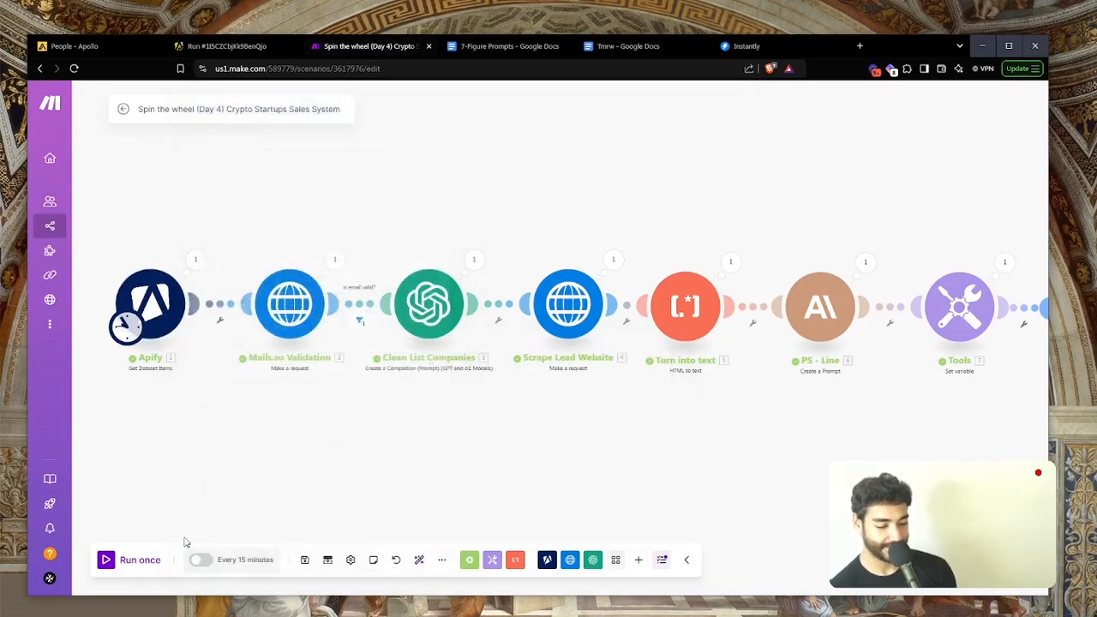
Step: Run the scenario once and follow the leads as they pass through the modules
left_click(138, 560)
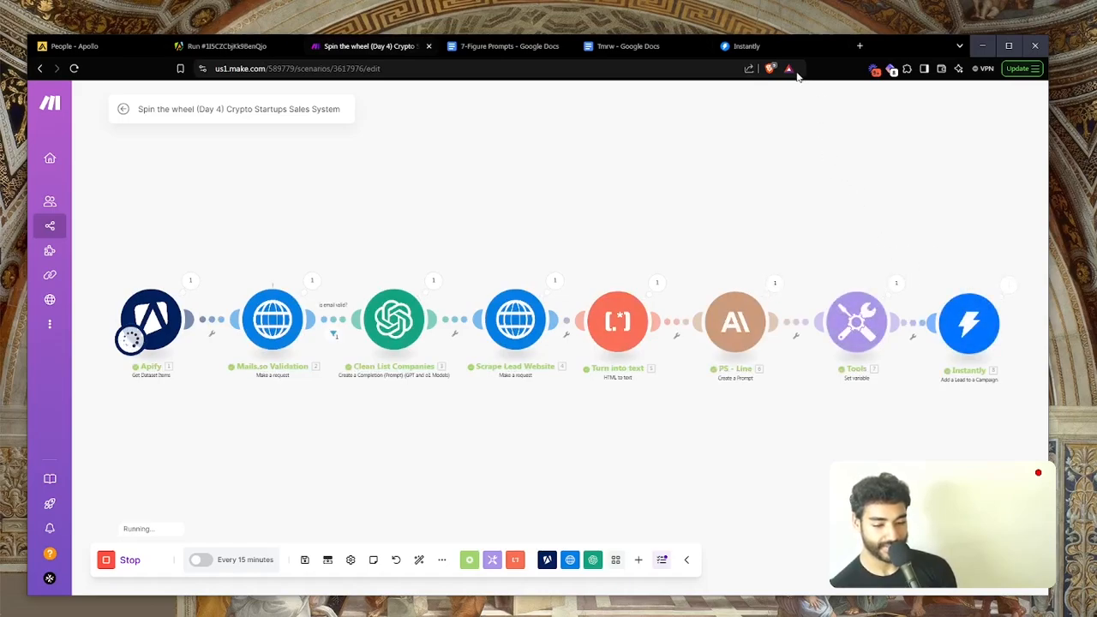
scroll(580, 120, "right", 2)
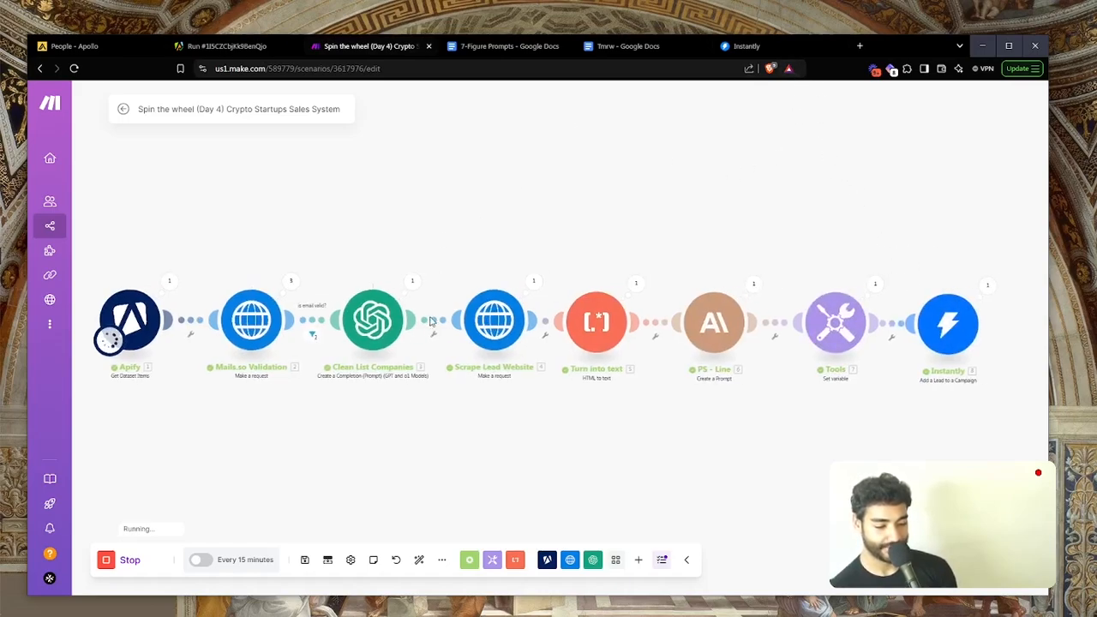
scroll(357, 384, "up", 2)
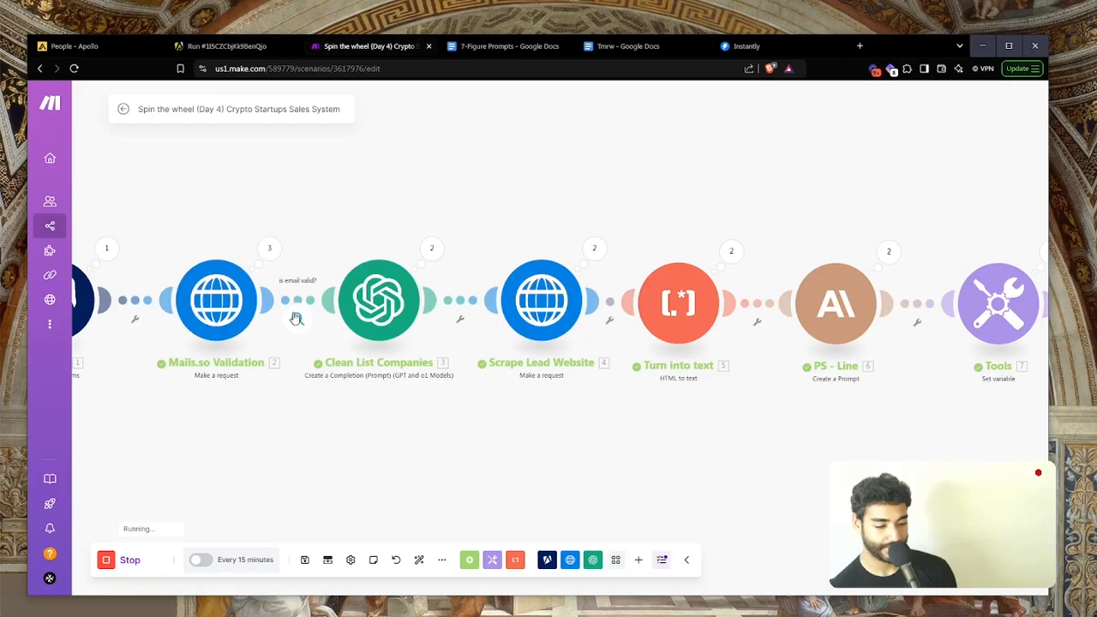
scroll(381, 409, "down", 3)
left_click_drag(382, 408, 328, 400)
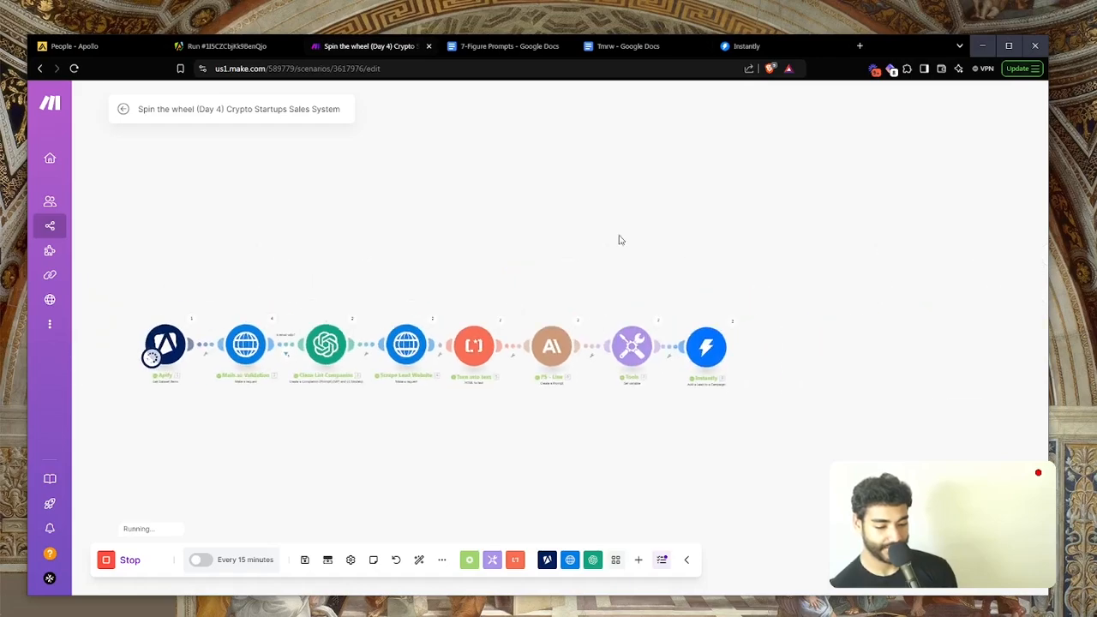
Step: Switch to Instantly and check the Crypto campaign's lead list for the leads added by the scenario
left_click(739, 48)
left_click(184, 150)
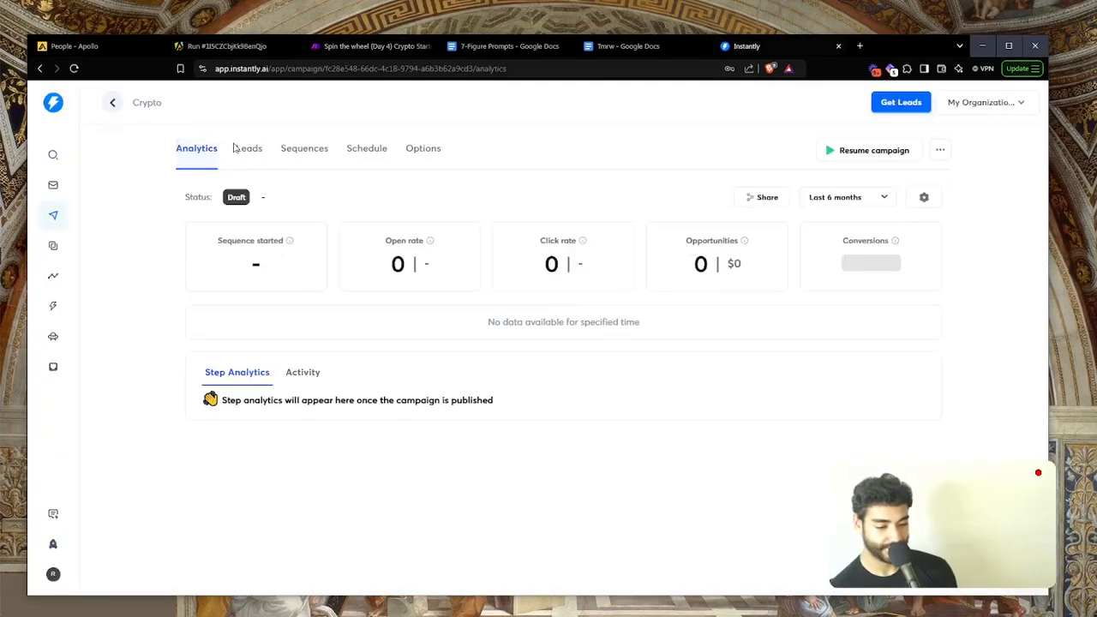
left_click(248, 149)
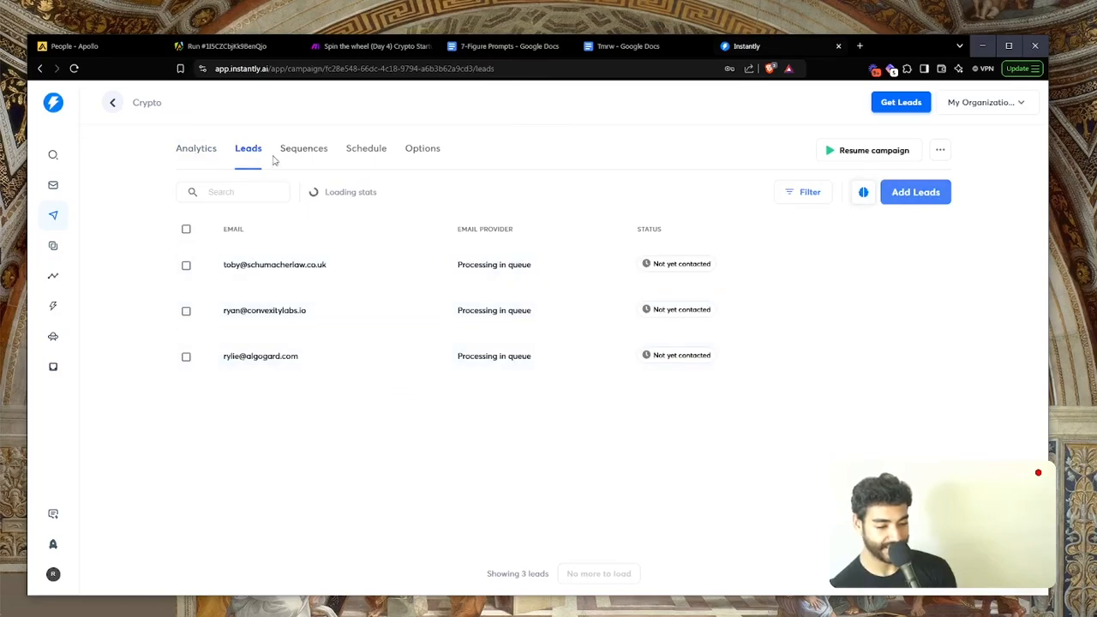
Step: Enter {{personalization}} as the email body of Step 1 in the Crypto campaign's sequence
left_click(198, 152)
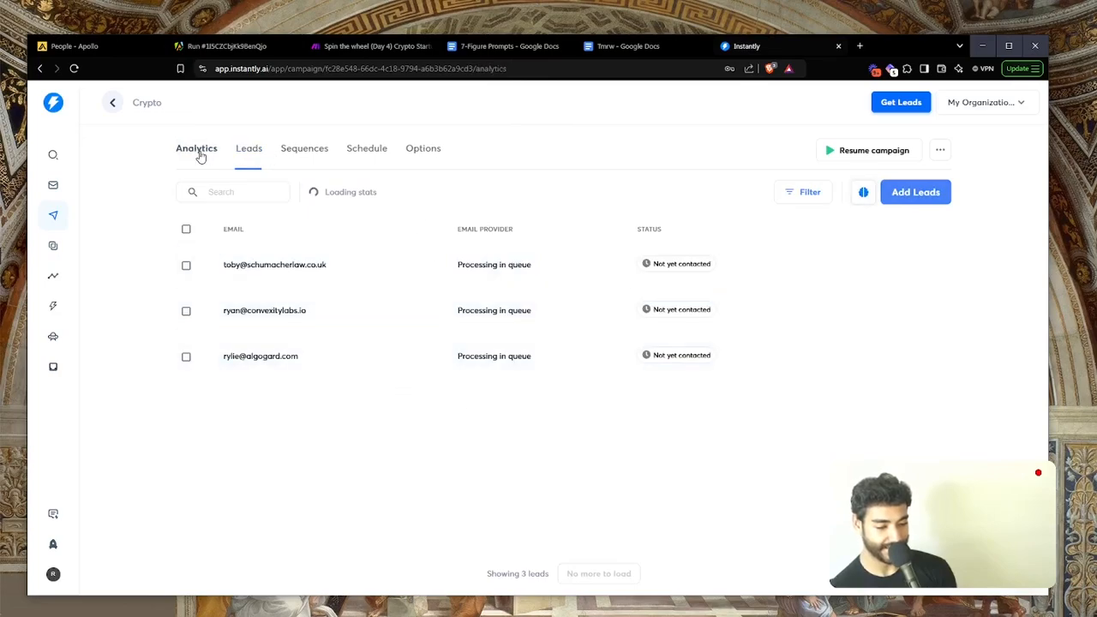
left_click(293, 159)
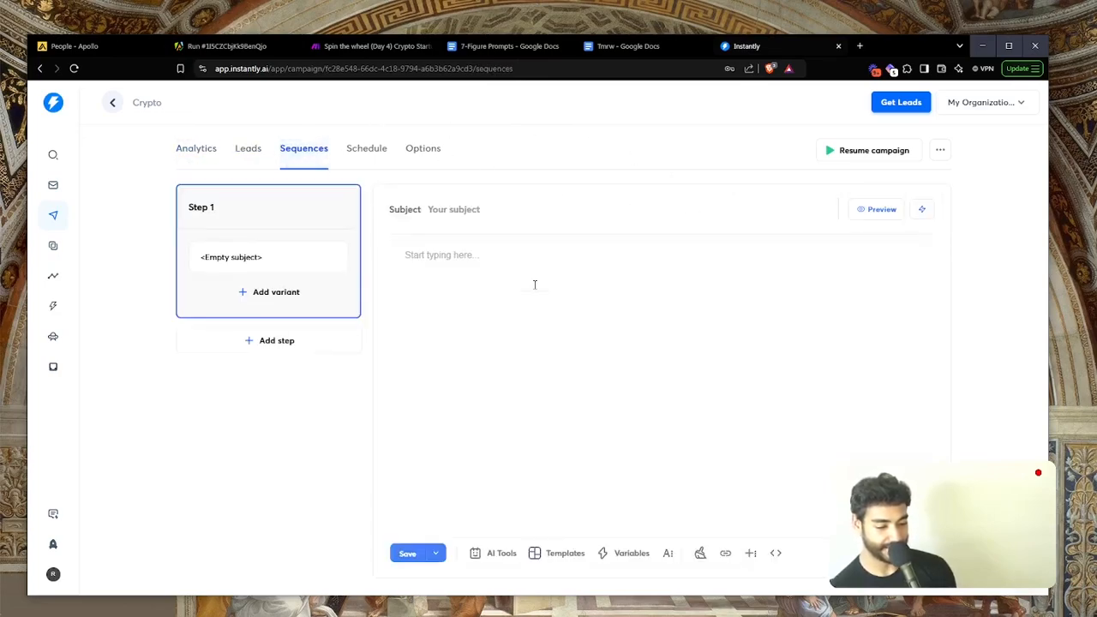
type("{{personalization")
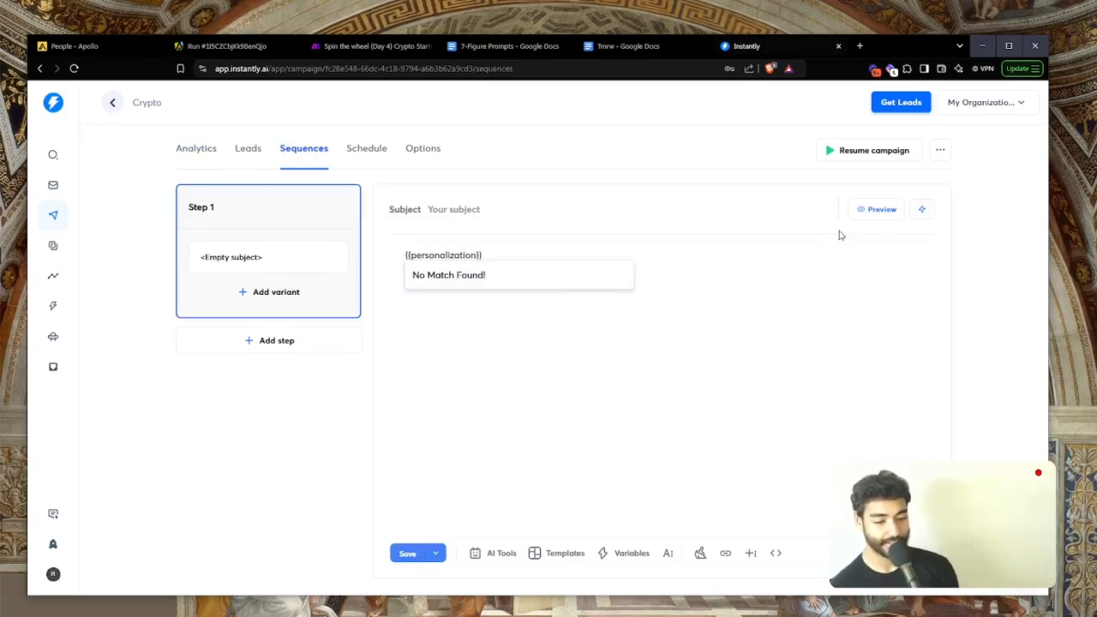
Step: Preview the Step 1 email, read the personalised message through to its end, and close the preview
left_click(875, 210)
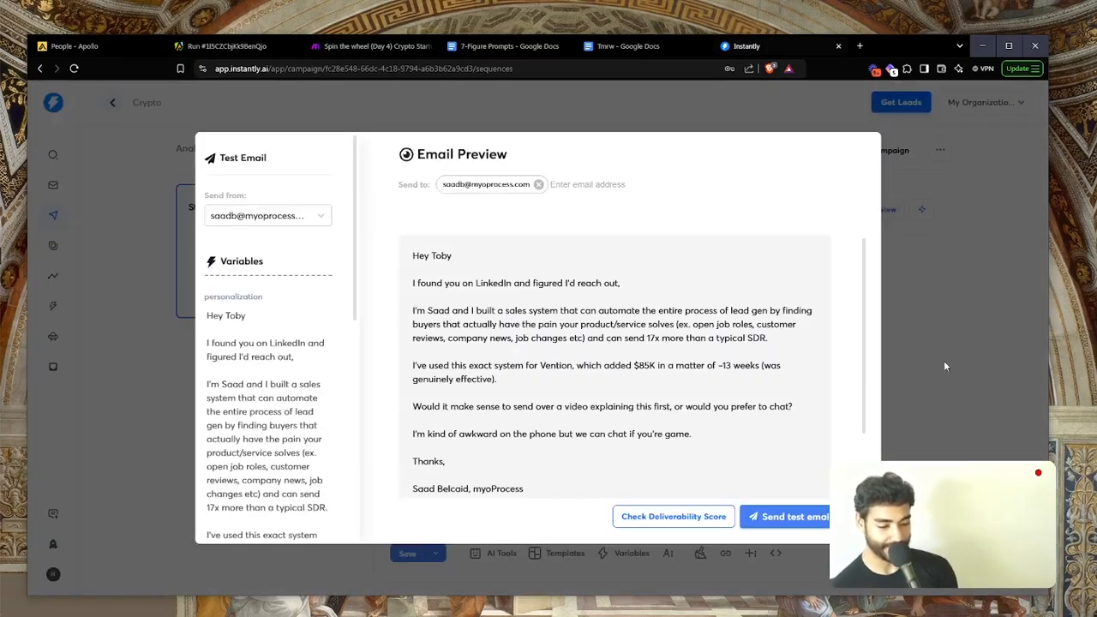
scroll(637, 391, "down", 2)
scroll(637, 392, "up", 2)
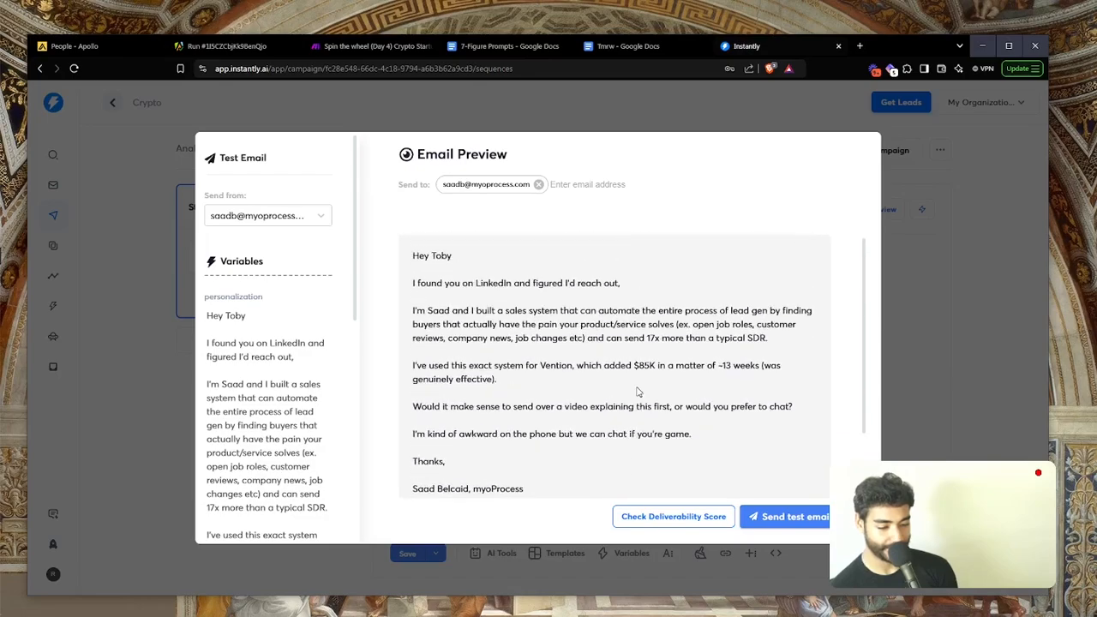
scroll(637, 391, "down", 2)
scroll(636, 392, "up", 2)
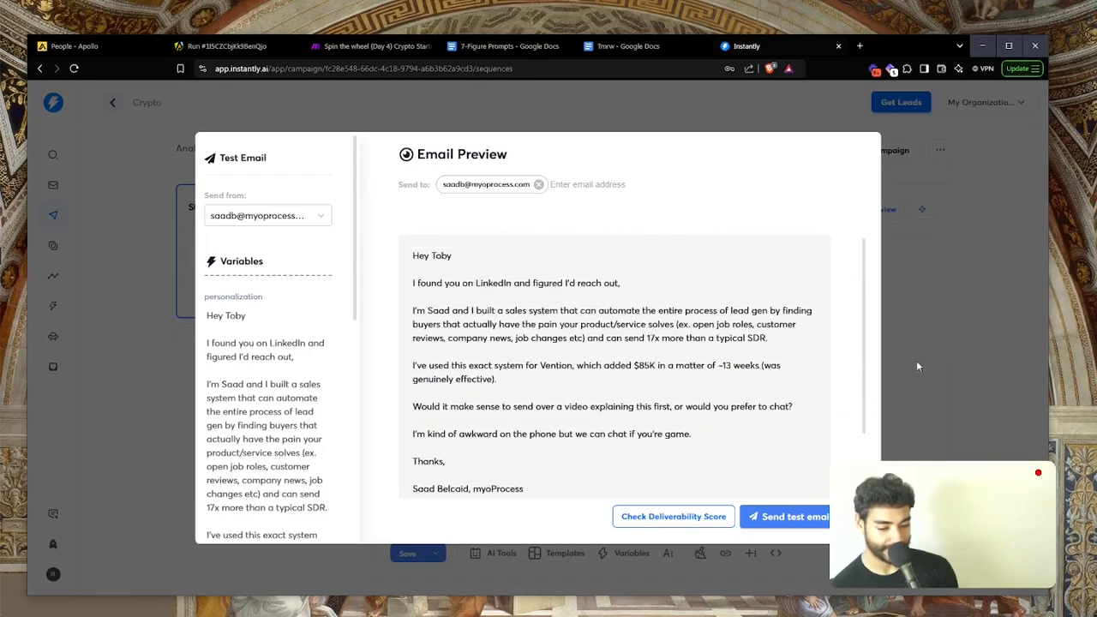
scroll(673, 367, "down", 2)
left_click(911, 289)
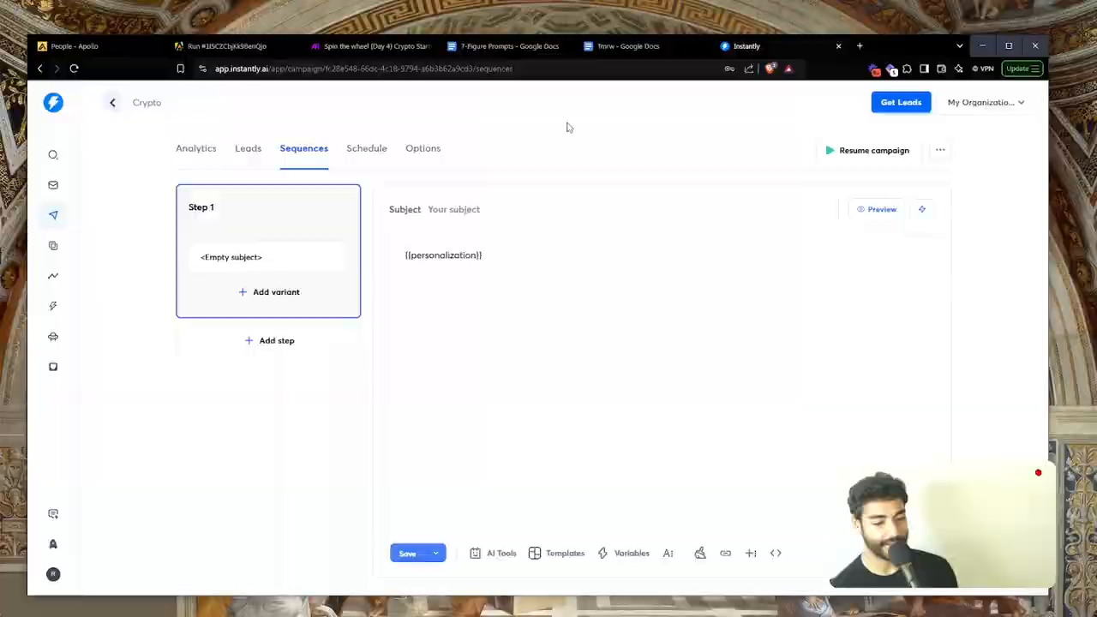